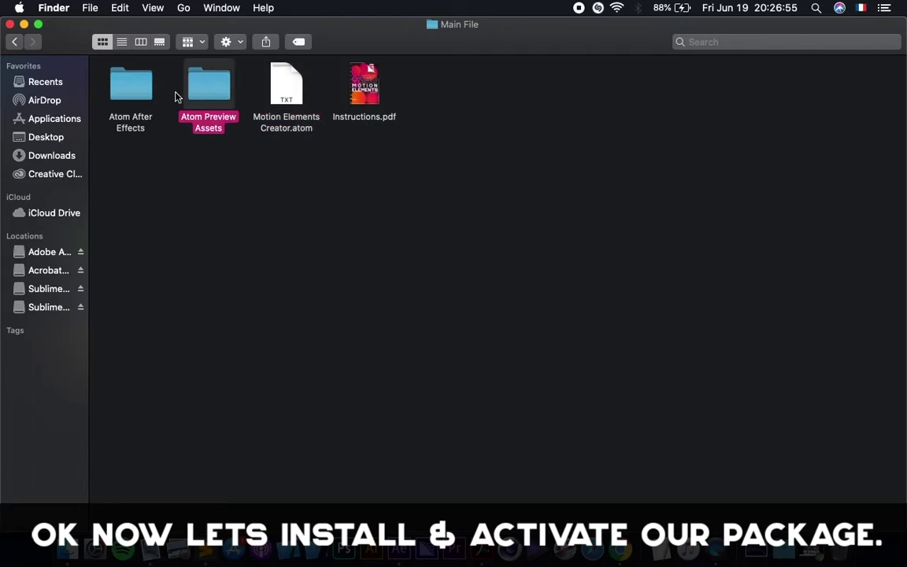
# Switch to After Effects, bring the AtomX window to the front and check that the AtomX extension is enabled.
pyautogui.click(143, 211)
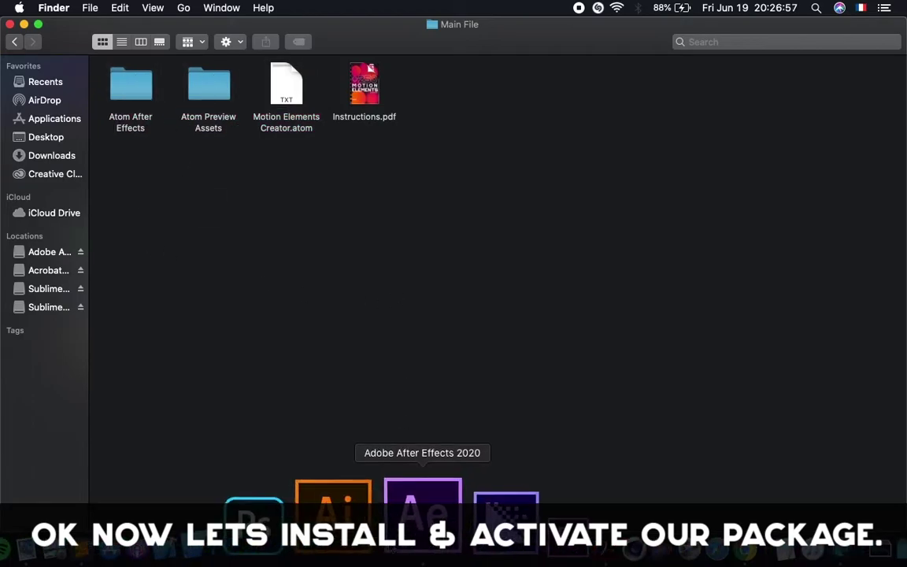
pyautogui.click(423, 507)
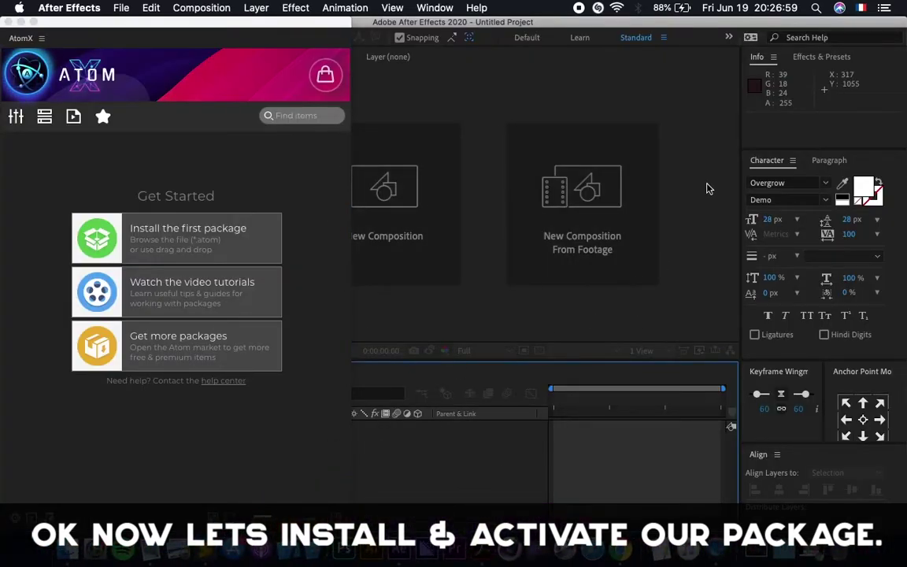
pyautogui.click(307, 26)
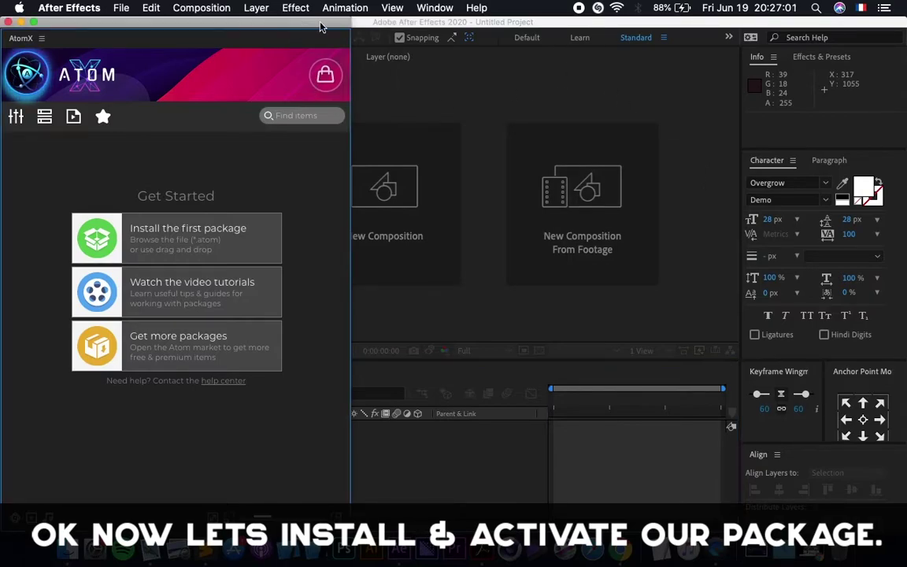
pyautogui.click(429, 7)
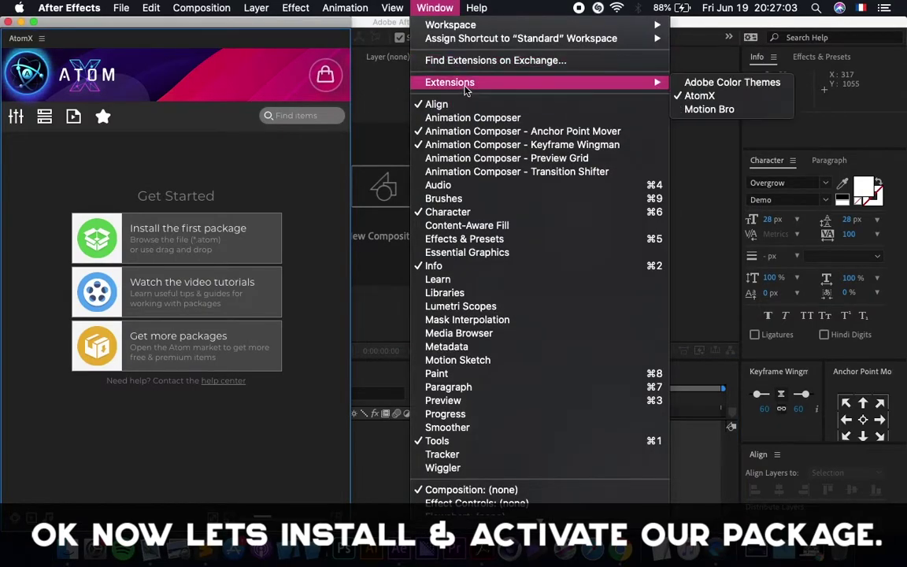
pyautogui.moveTo(638, 83)
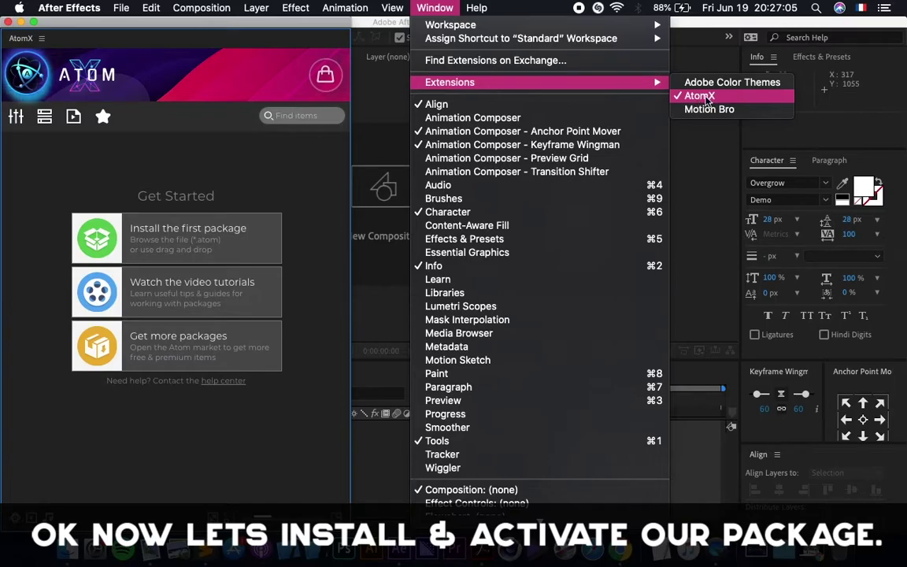
pyautogui.click(221, 156)
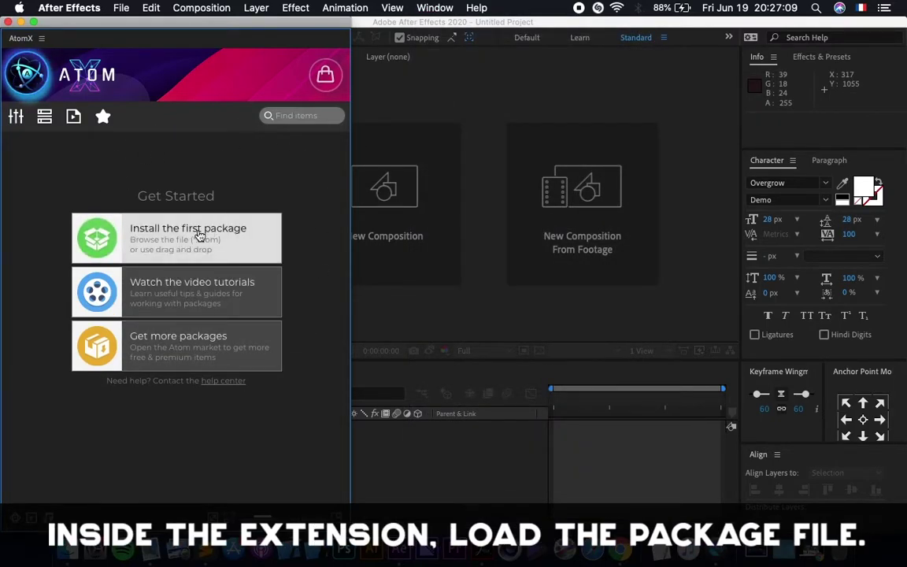
# Load the package file "Motion Elements Creator.atom" from the Main File folder into AtomX as its first package.
pyautogui.click(187, 235)
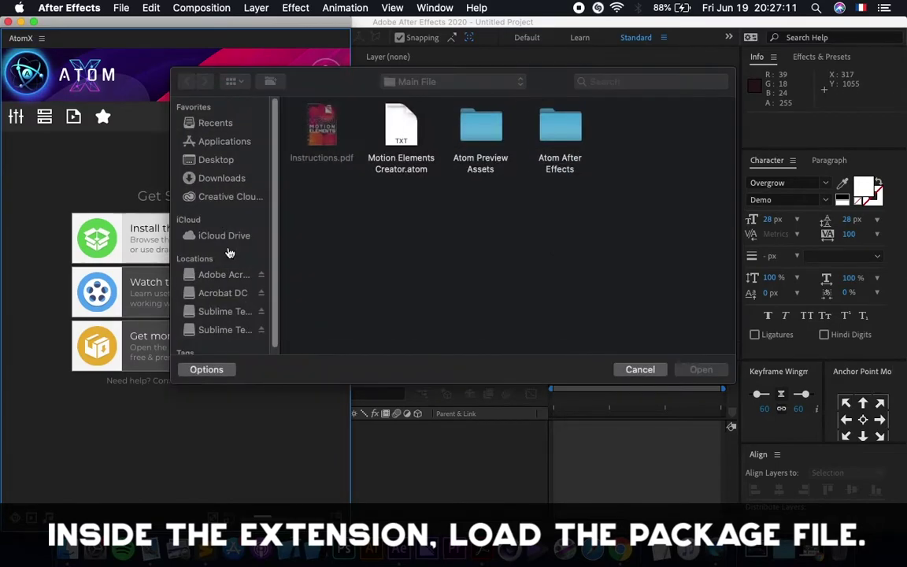
pyautogui.click(403, 135)
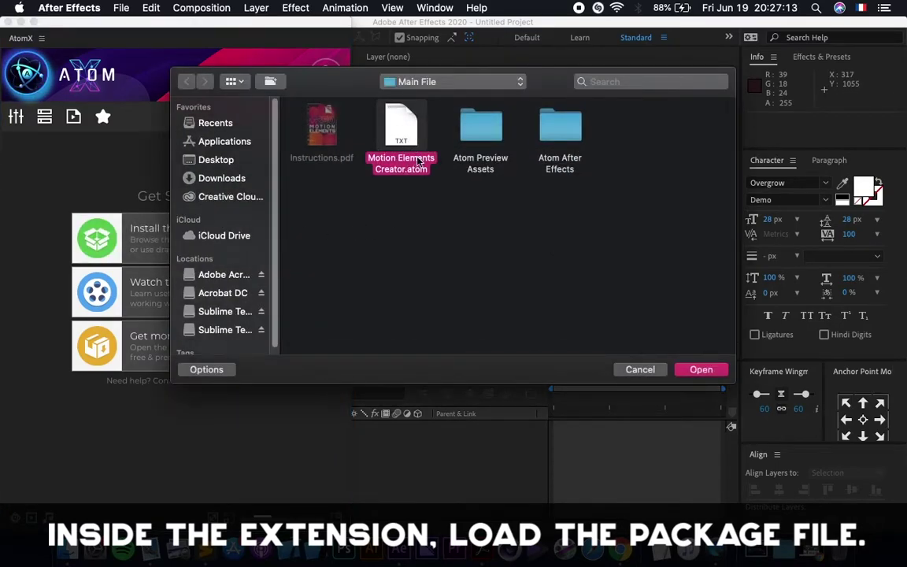
pyautogui.click(700, 370)
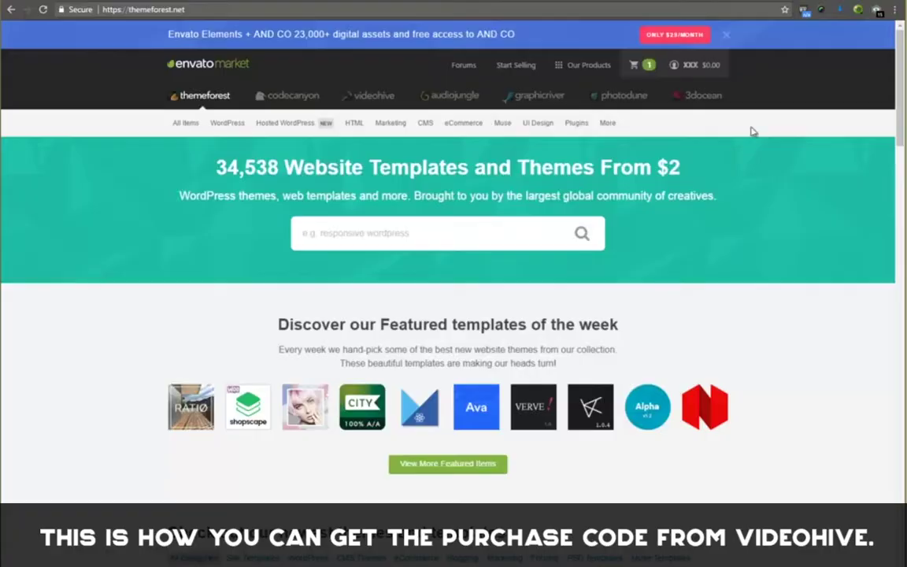
# From the Envato Market account's downloads, get the item's text license certificate and select the item purchase code in it.
pyautogui.moveTo(689, 64)
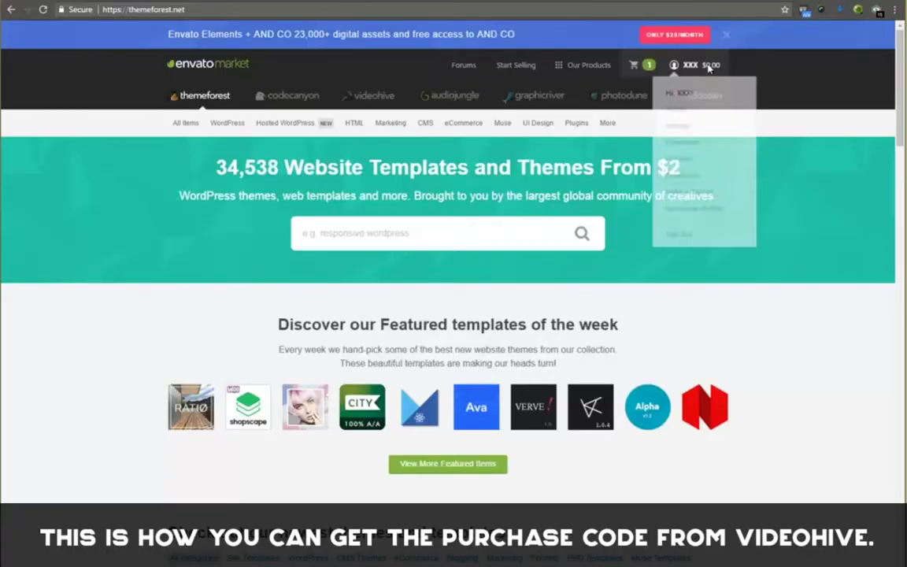
pyautogui.click(695, 149)
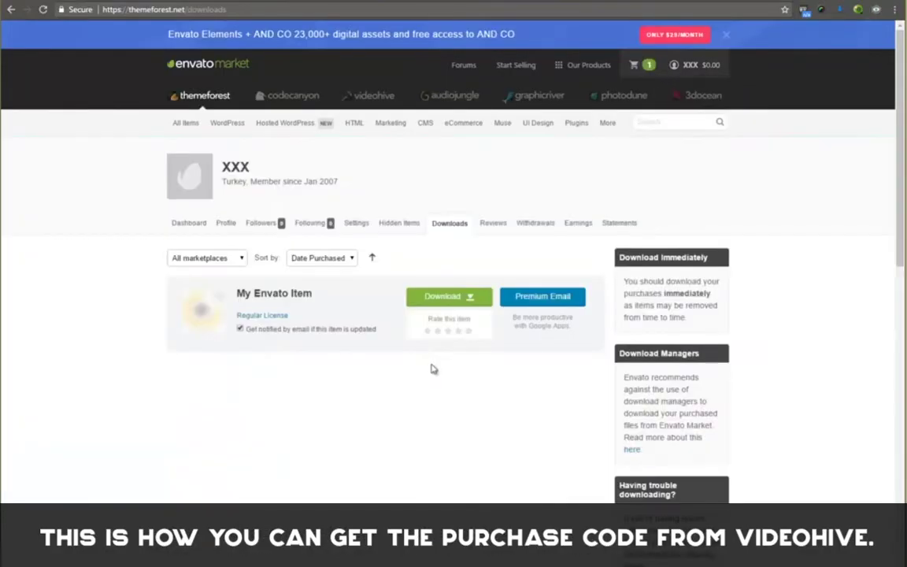
pyautogui.click(475, 303)
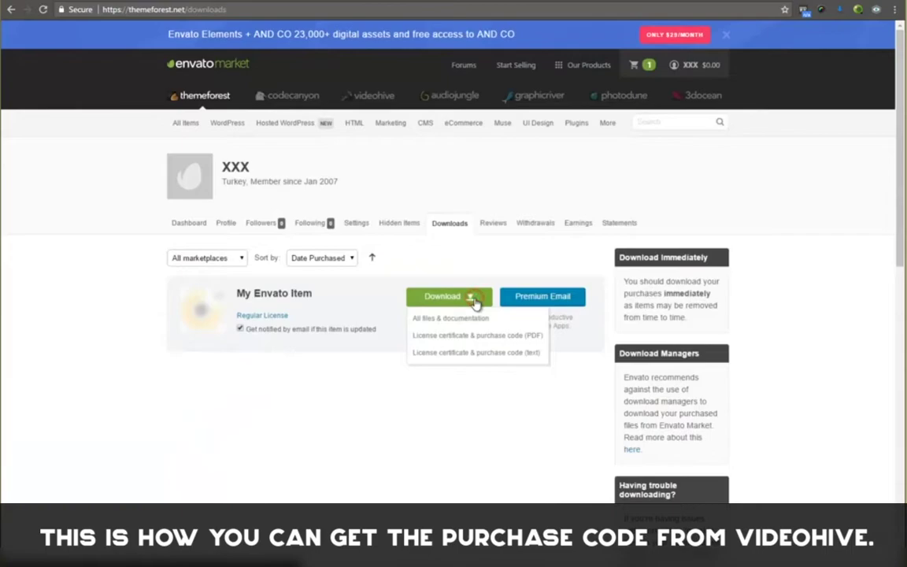
pyautogui.click(504, 351)
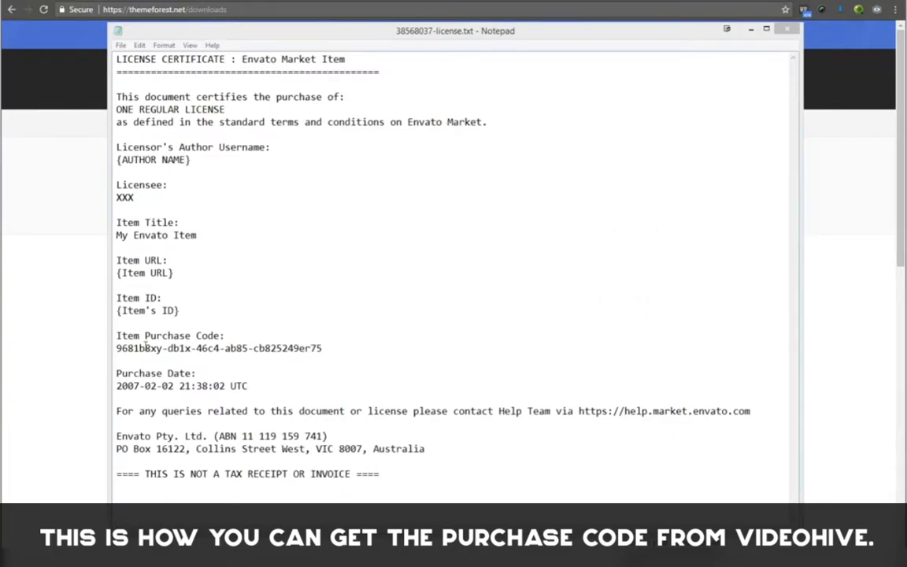
pyautogui.moveTo(117, 347); pyautogui.dragTo(321, 347)
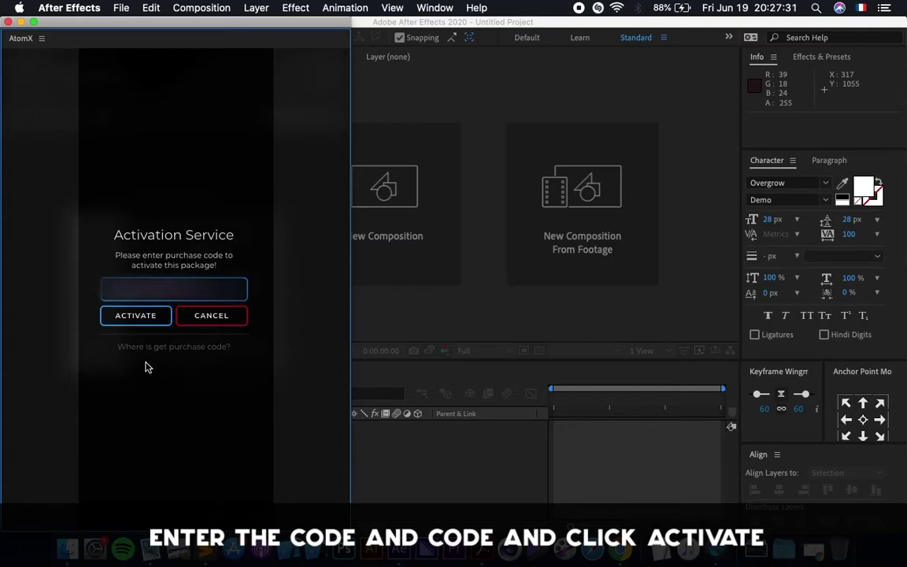
# Activate the package with the purchase code and install it using the default Copy files method.
pyautogui.click(150, 323)
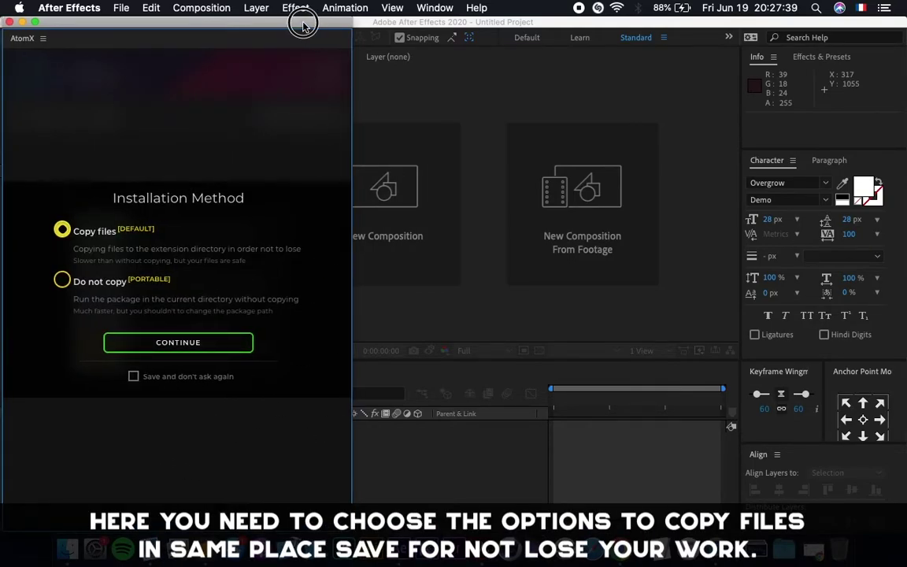
pyautogui.moveTo(300, 17); pyautogui.dragTo(592, 17)
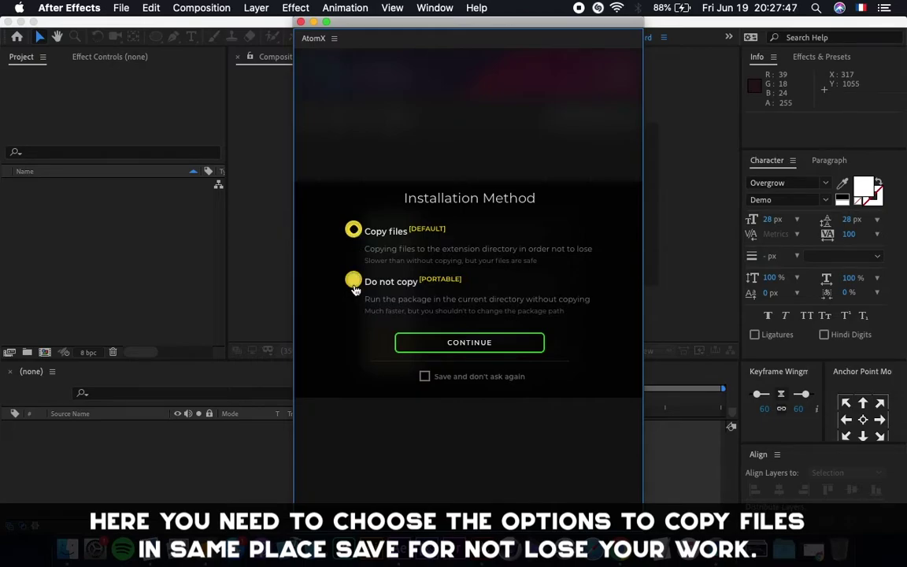
pyautogui.click(465, 349)
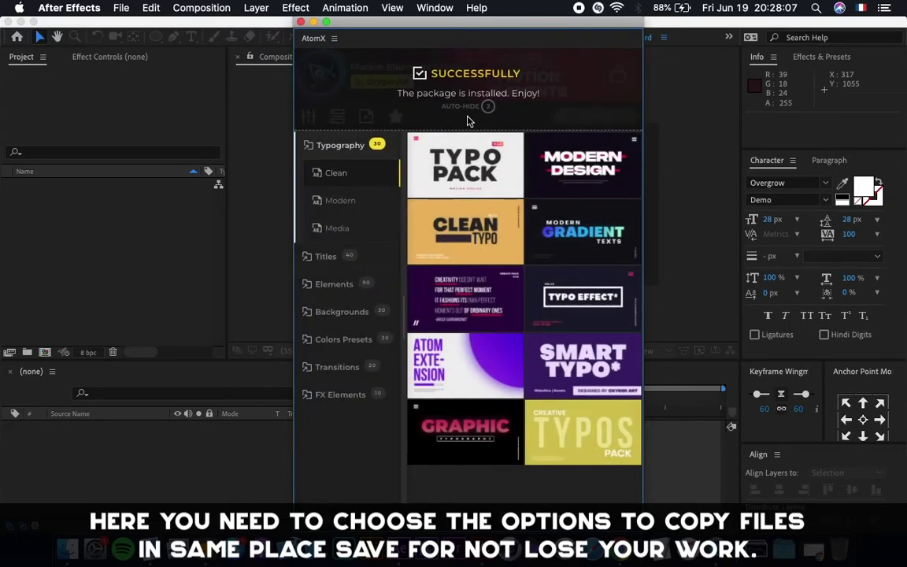
# Move the AtomX window back over the Project panel, collapse the Typography category and resize the window to show two columns of thumbnails.
pyautogui.moveTo(461, 19); pyautogui.dragTo(169, 8)
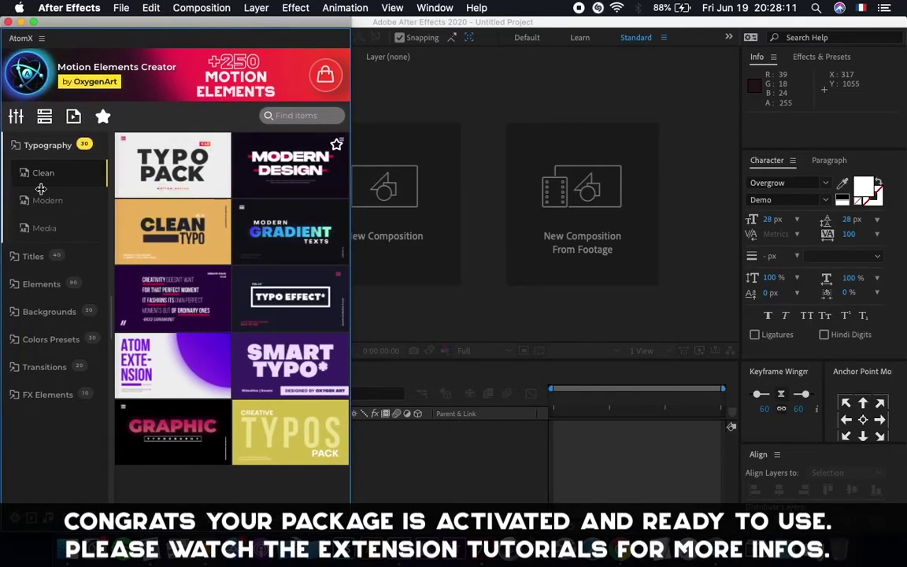
pyautogui.click(38, 143)
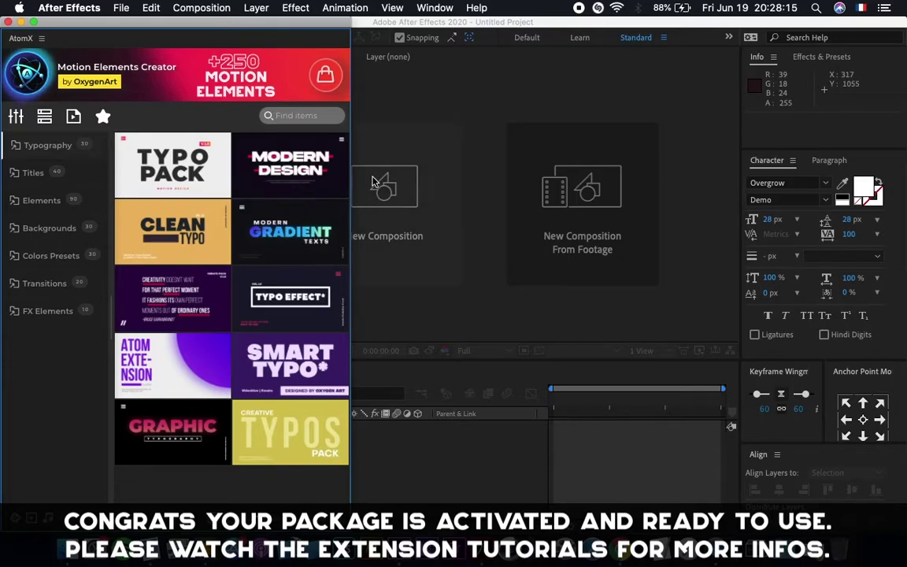
pyautogui.moveTo(351, 28); pyautogui.dragTo(427, 24)
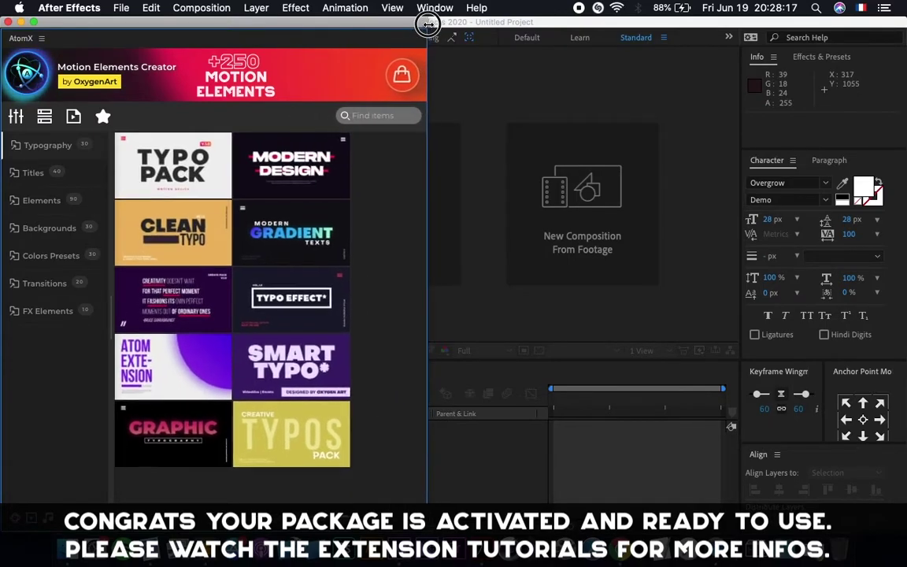
pyautogui.moveTo(425, 500); pyautogui.dragTo(332, 384)
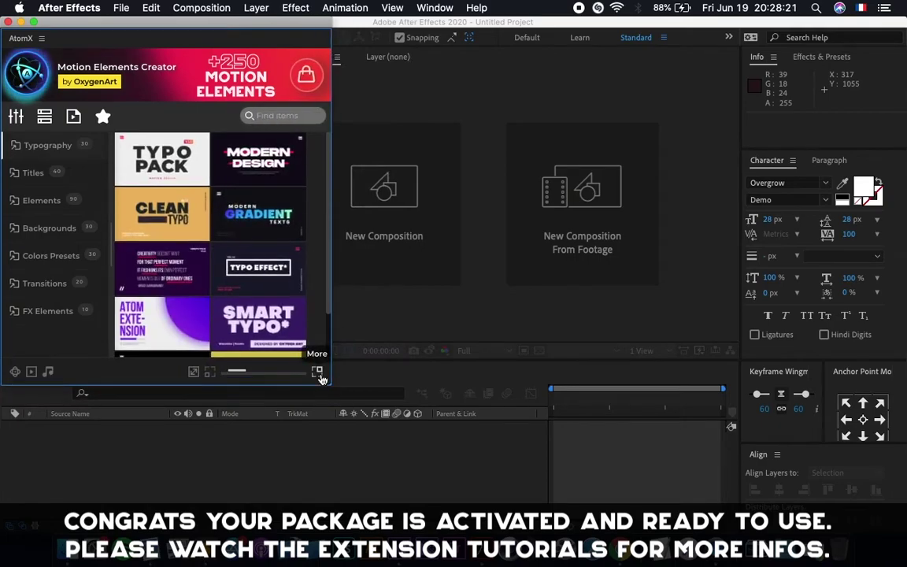
pyautogui.click(317, 372)
pyautogui.click(345, 397)
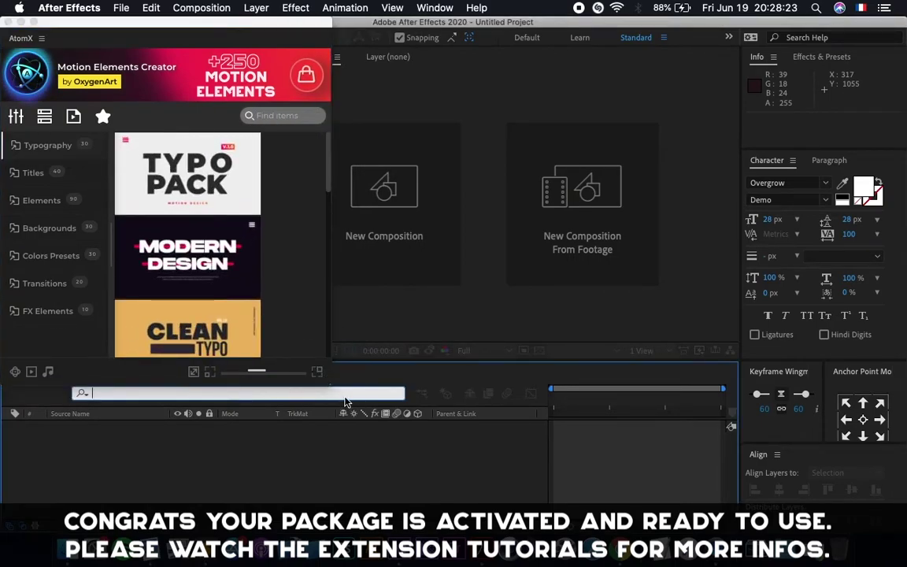
pyautogui.moveTo(331, 383); pyautogui.dragTo(431, 458)
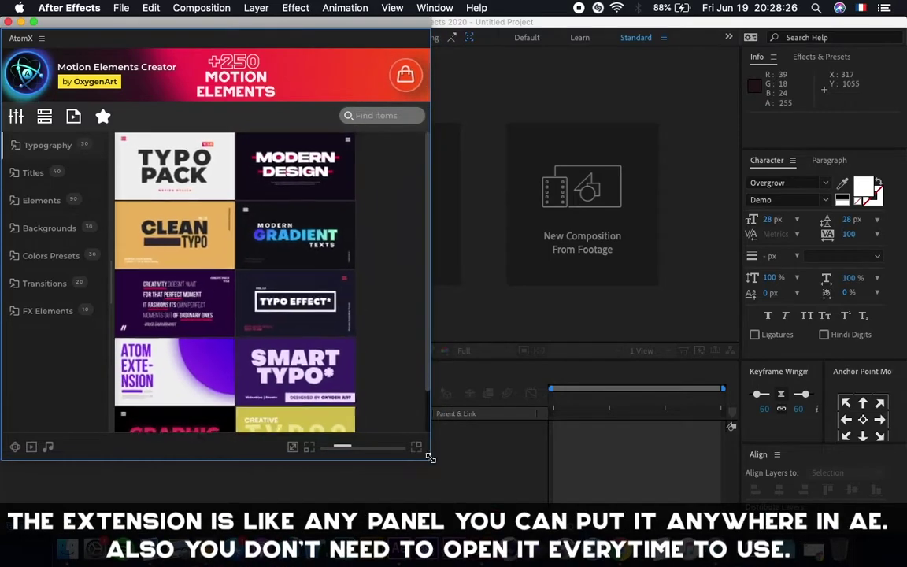
# Browse the previews in the Typography category's Modern and Media folders and the Titles category's Modern, Minimal, Stylish and Paragraphs folders.
pyautogui.click(55, 147)
pyautogui.click(55, 202)
pyautogui.click(56, 228)
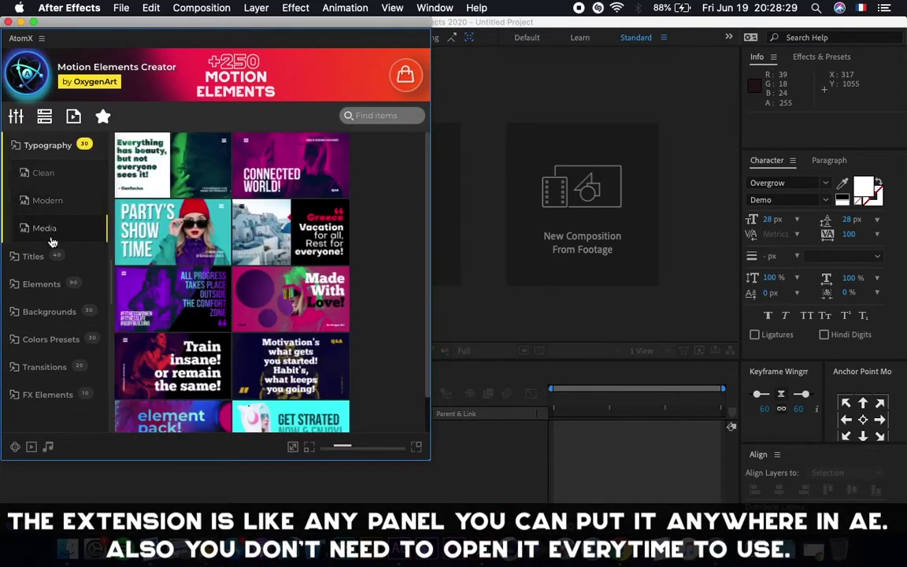
pyautogui.click(49, 143)
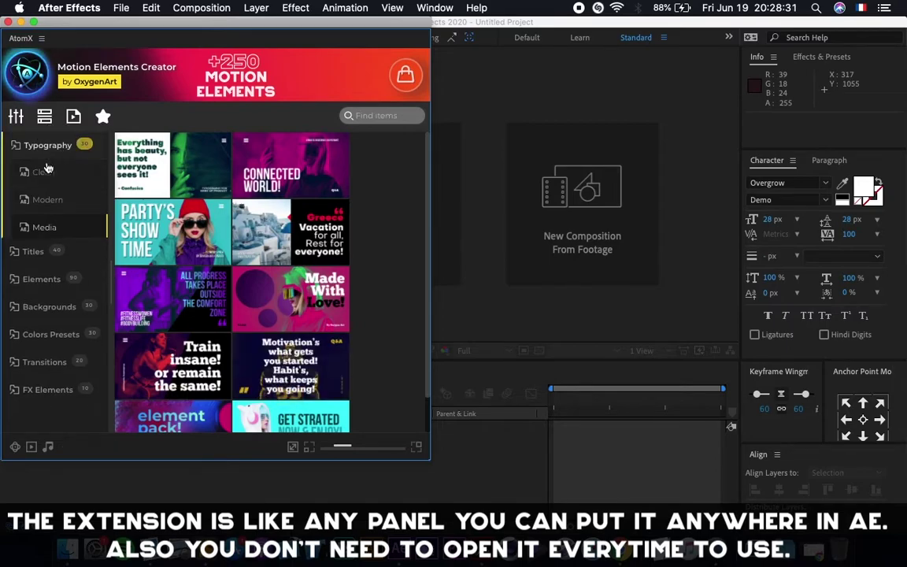
pyautogui.click(35, 175)
pyautogui.click(45, 226)
pyautogui.click(45, 255)
pyautogui.click(48, 282)
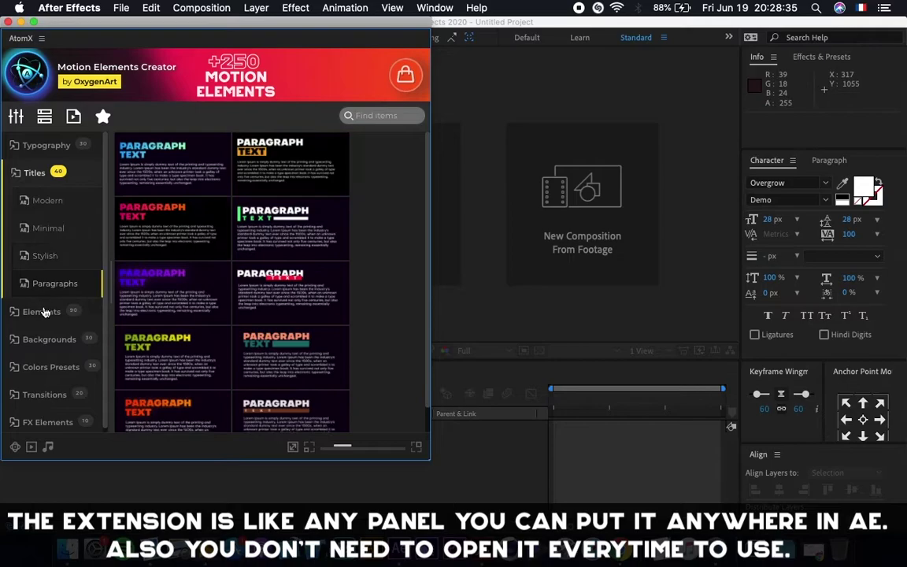
pyautogui.click(34, 172)
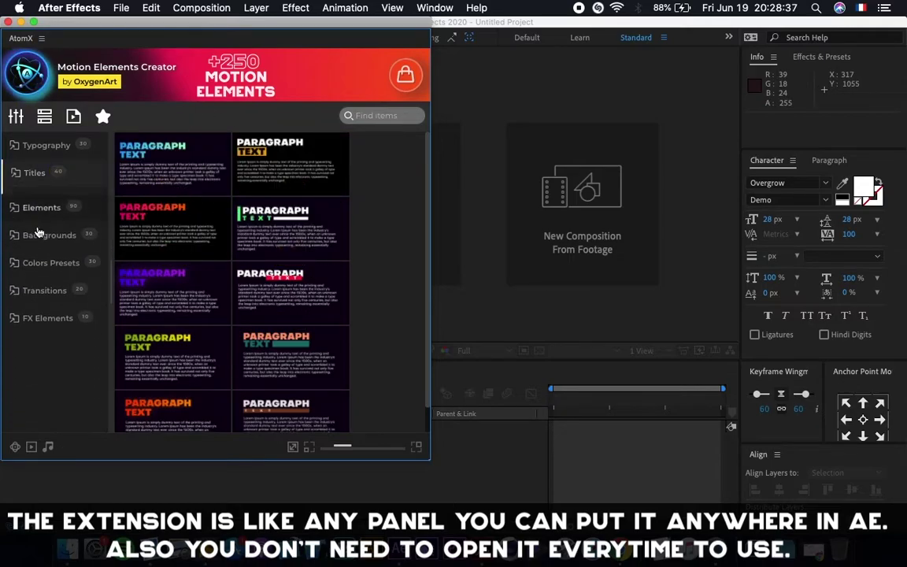
# Examine the Elements category's previews for logo and emoji animations, Outline, Flat and Luxury social media icons, animated icons and swipe ups.
pyautogui.click(39, 203)
pyautogui.click(55, 258)
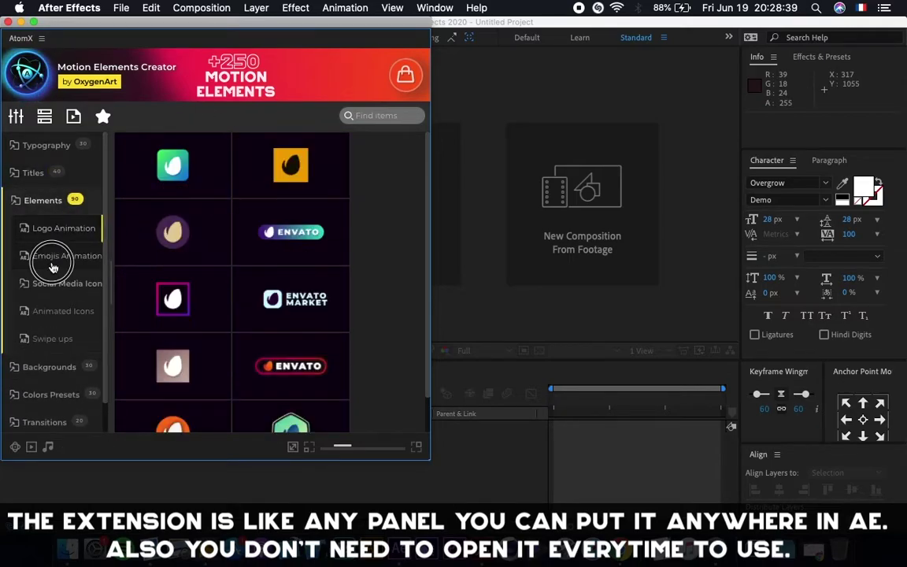
pyautogui.click(66, 293)
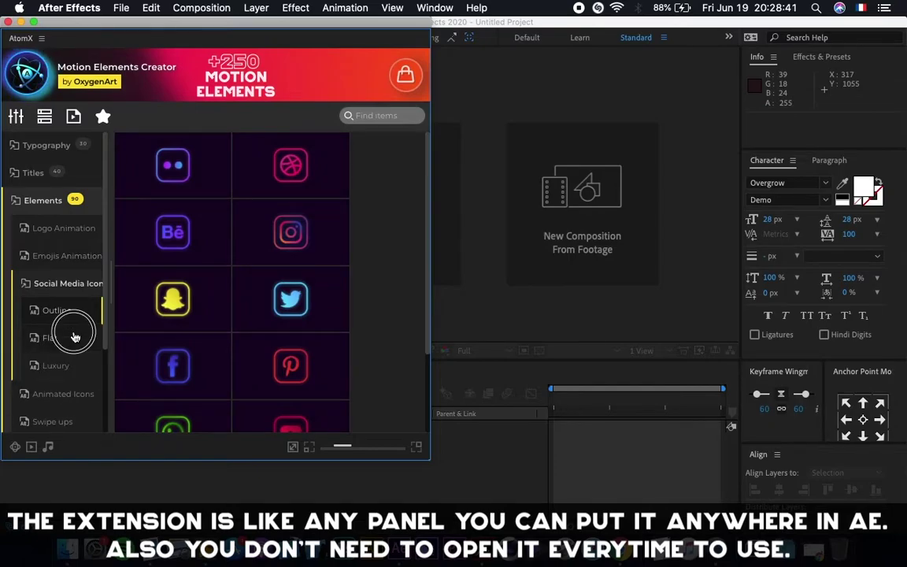
pyautogui.click(72, 347)
pyautogui.click(75, 364)
pyautogui.click(67, 282)
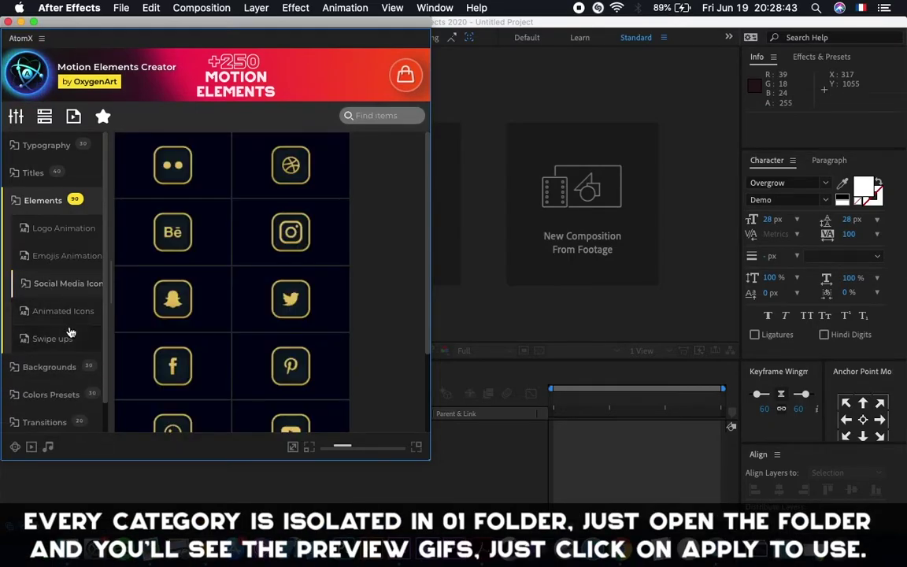
pyautogui.click(61, 310)
pyautogui.click(69, 337)
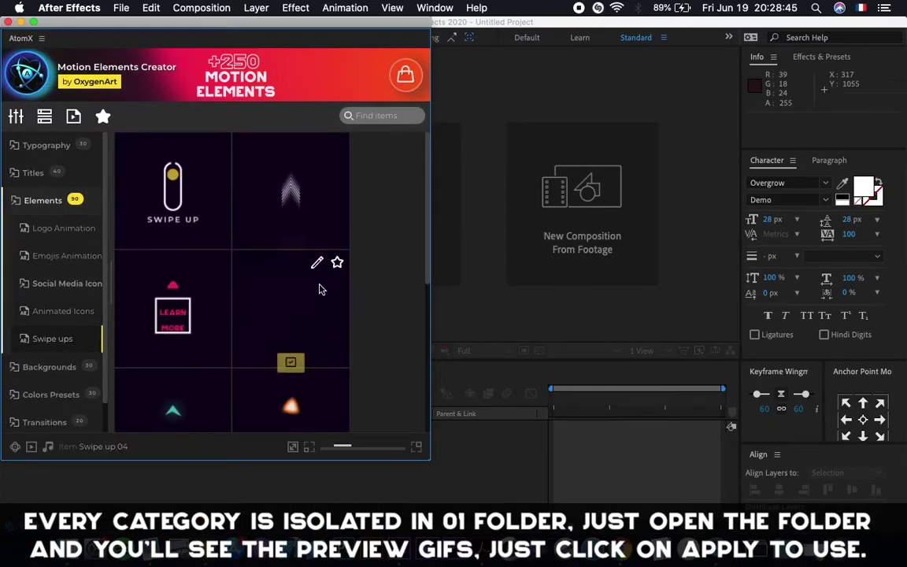
pyautogui.scroll(-5, 318, 304)
pyautogui.click(75, 203)
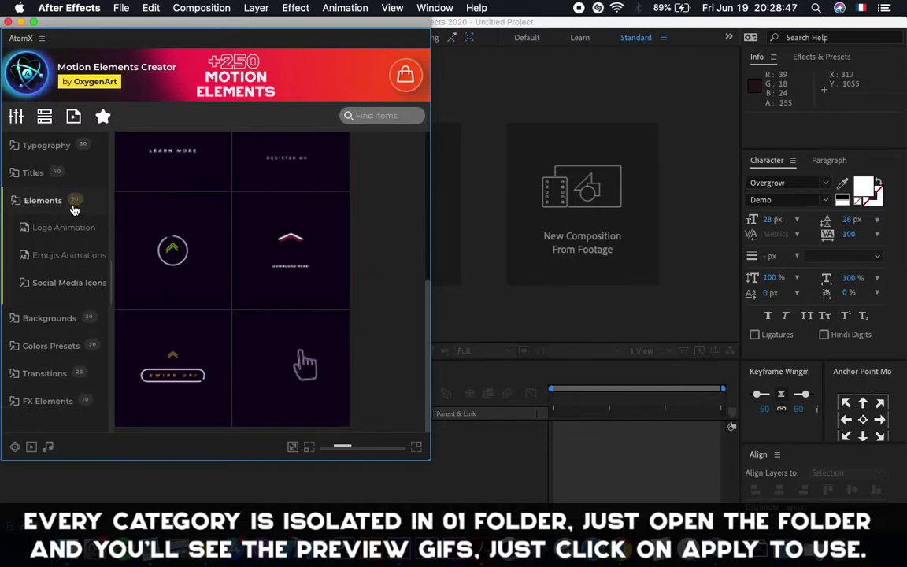
# Look through the Twisted, Shapes and Gradient previews in the Backgrounds category.
pyautogui.click(53, 236)
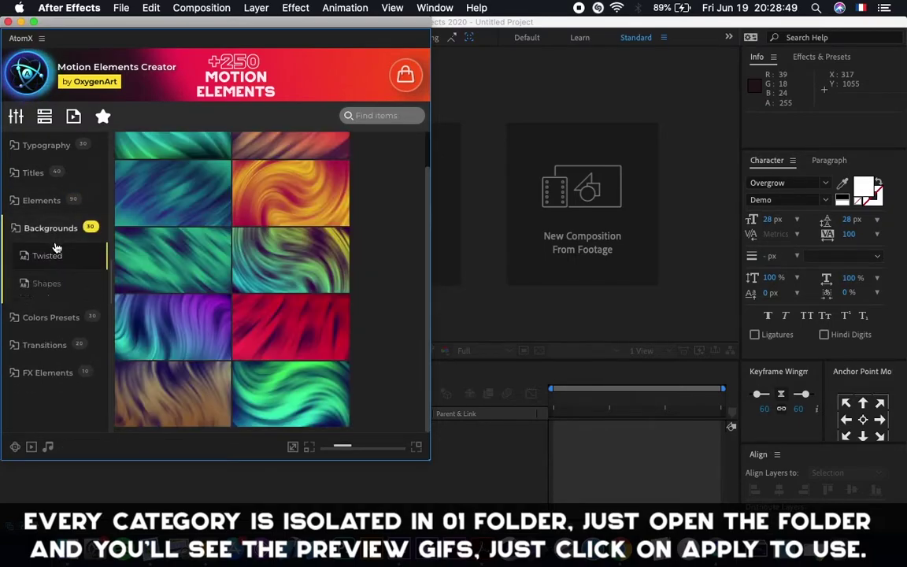
pyautogui.click(67, 287)
pyautogui.scroll(2, 236, 224)
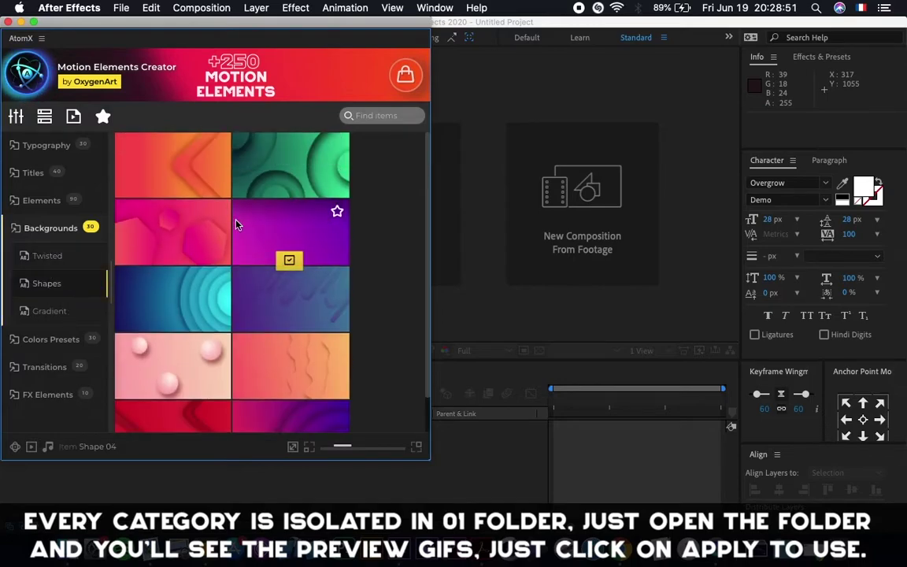
pyautogui.click(58, 311)
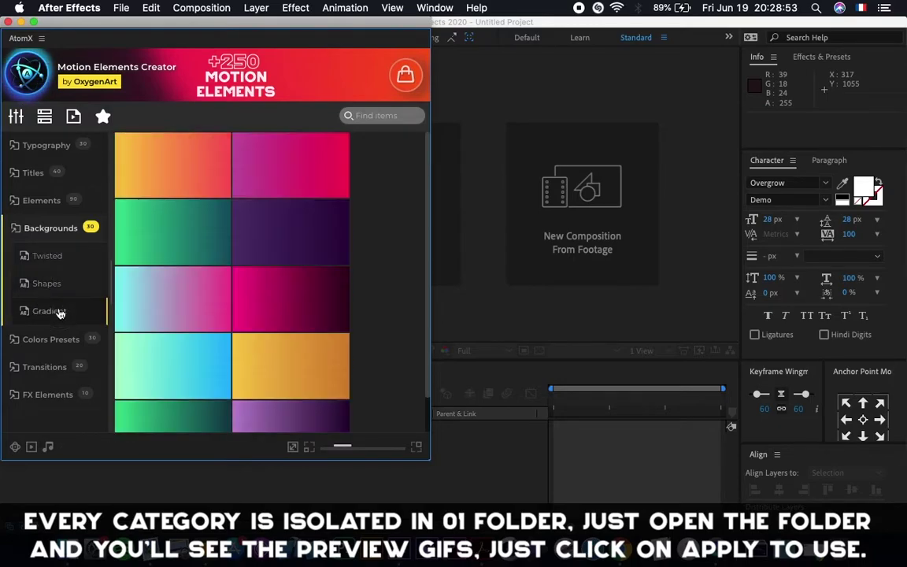
# Browse the Colors FX, Duotones and Gradient Colors previews in the Colors Presets category.
pyautogui.click(63, 229)
pyautogui.click(56, 256)
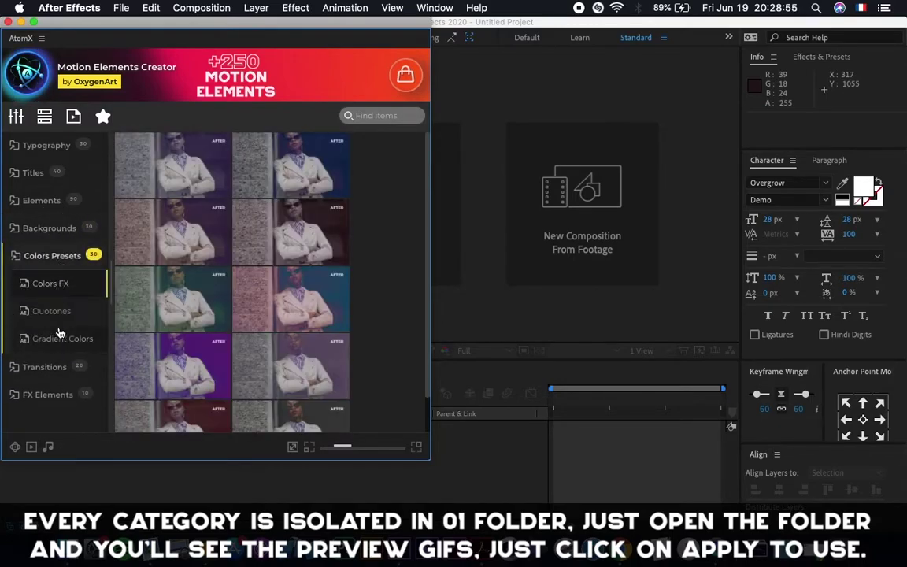
pyautogui.click(66, 314)
pyautogui.click(67, 338)
pyautogui.click(29, 256)
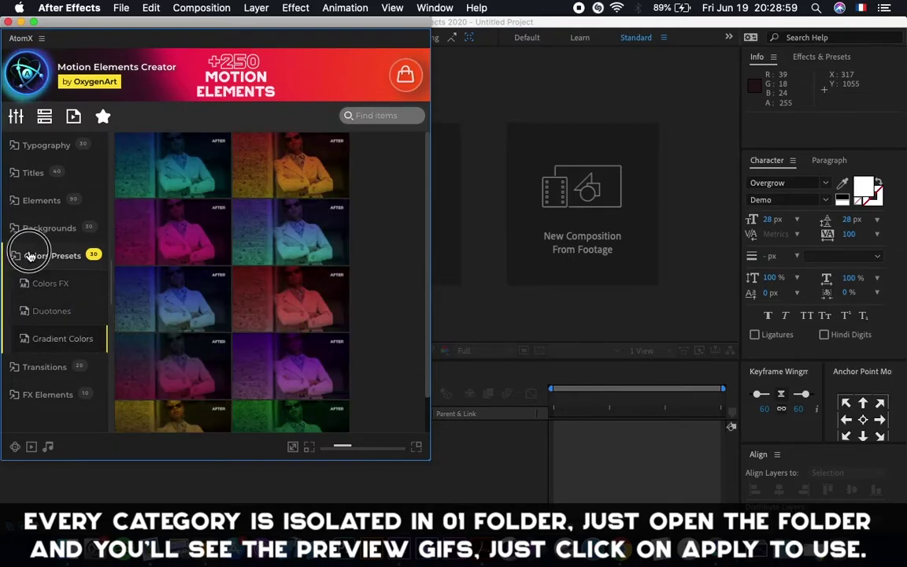
# Look through the Smooth and Shape previews in the Transitions category and the Light Leaks previews in the FX Elements category.
pyautogui.click(70, 285)
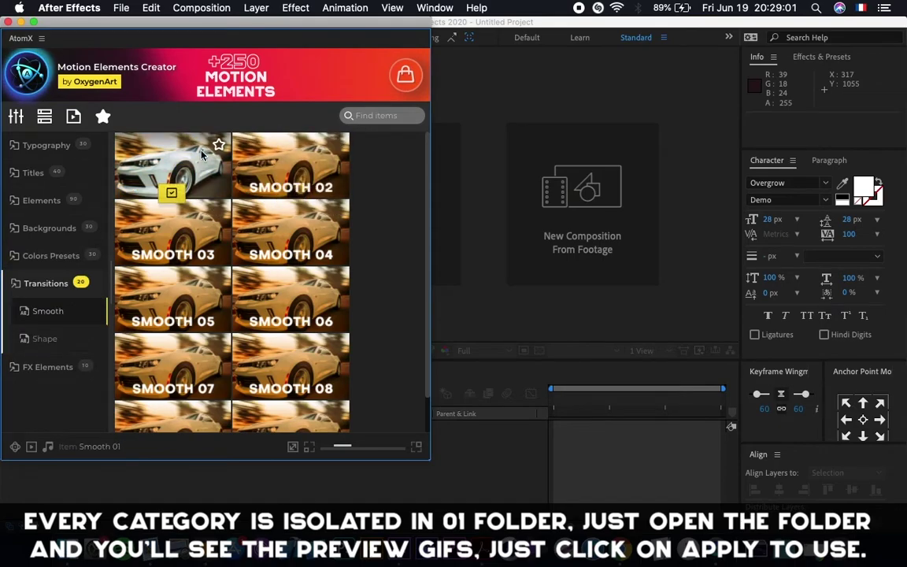
pyautogui.click(52, 343)
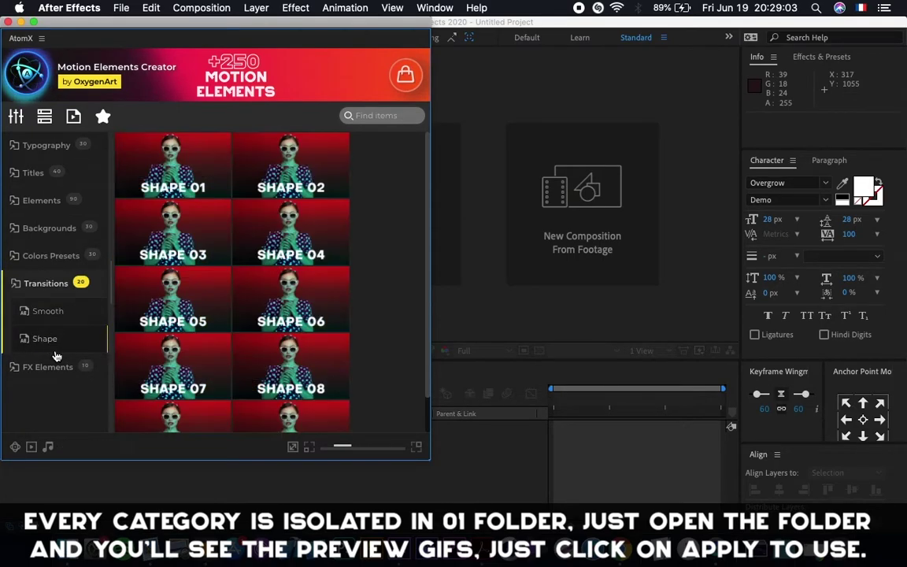
pyautogui.click(47, 284)
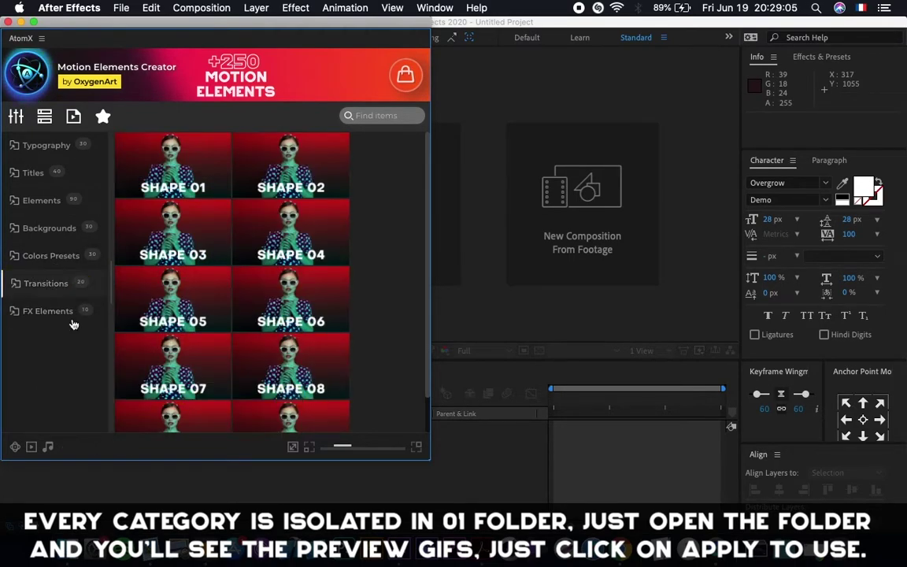
pyautogui.click(71, 315)
pyautogui.scroll(-1, 330, 229)
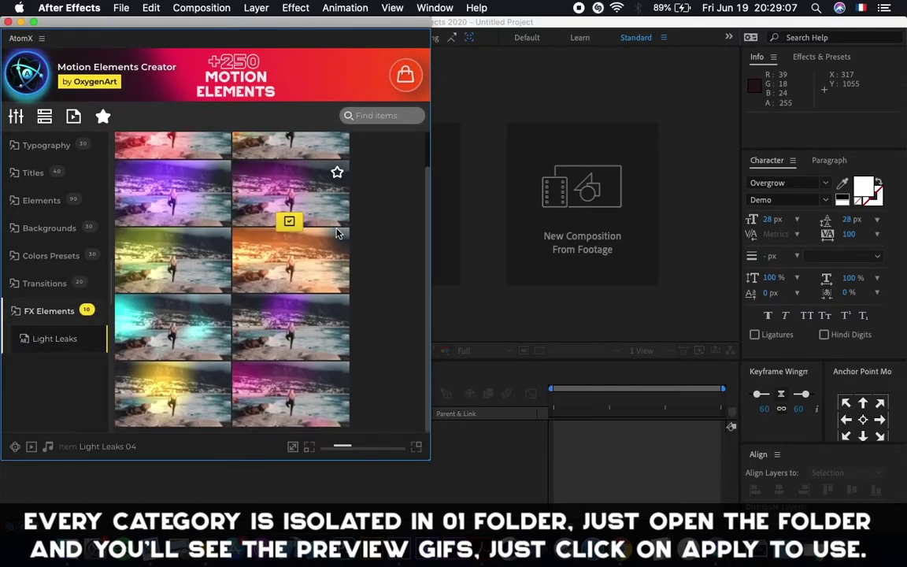
pyautogui.scroll(1, 337, 233)
pyautogui.click(39, 312)
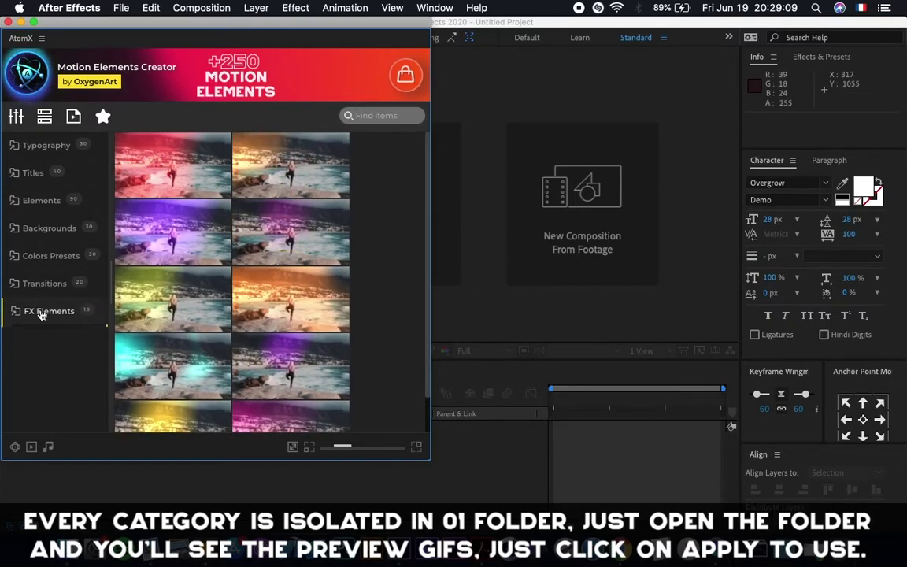
# Reopen the Typography category's Clean previews and narrow the AtomX window to uncover more of the composition area.
pyautogui.click(44, 145)
pyautogui.moveTo(428, 24); pyautogui.dragTo(374, 25)
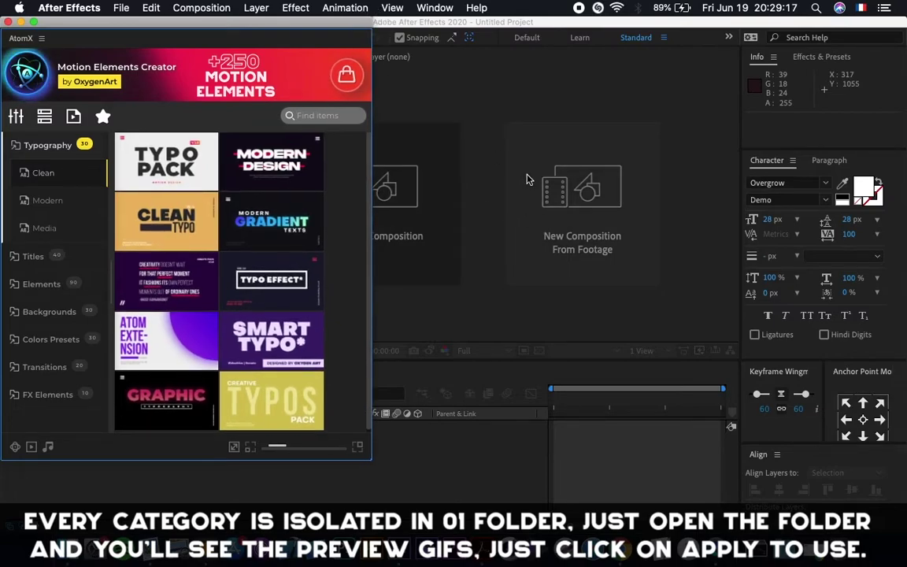
pyautogui.click(425, 197)
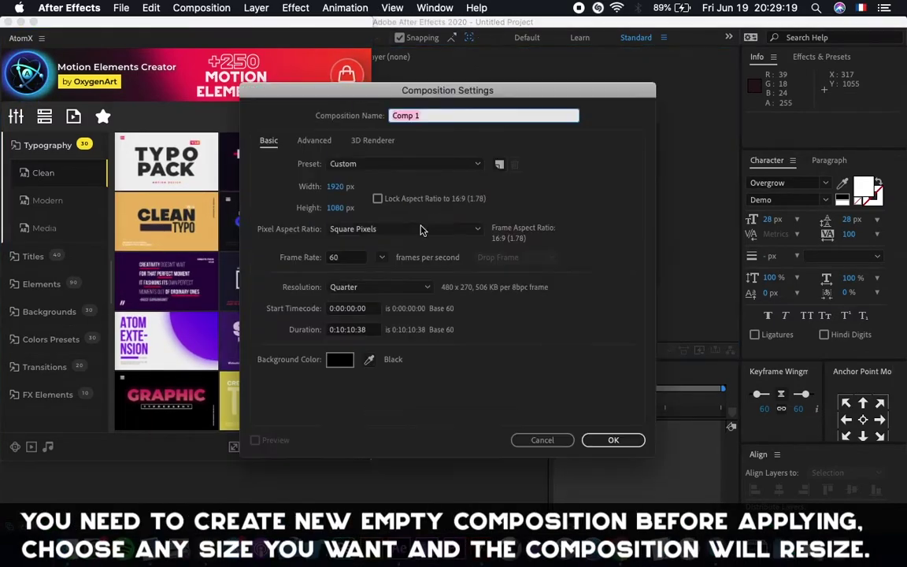
pyautogui.click(541, 441)
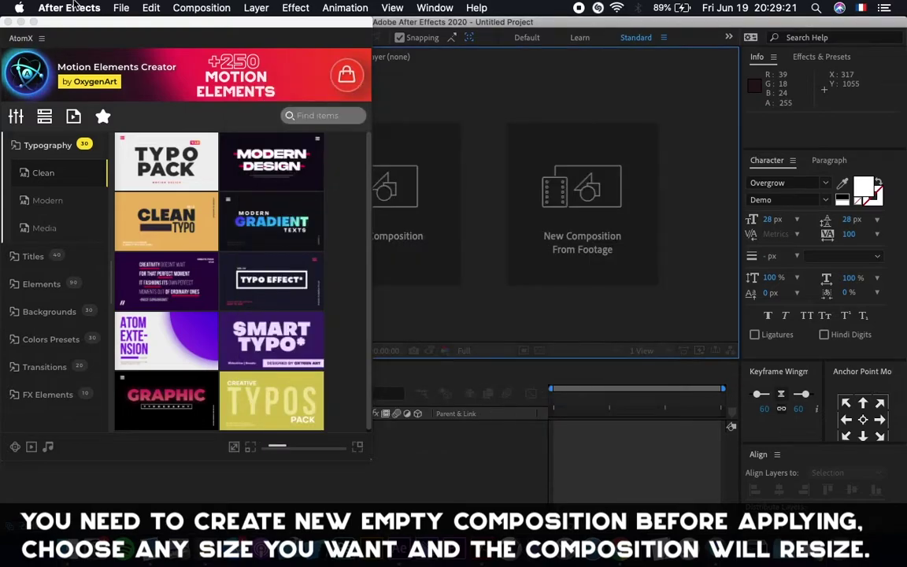
# Start a new composition with a frame size of 1920 × 1080 px.
pyautogui.click(199, 7)
pyautogui.click(229, 24)
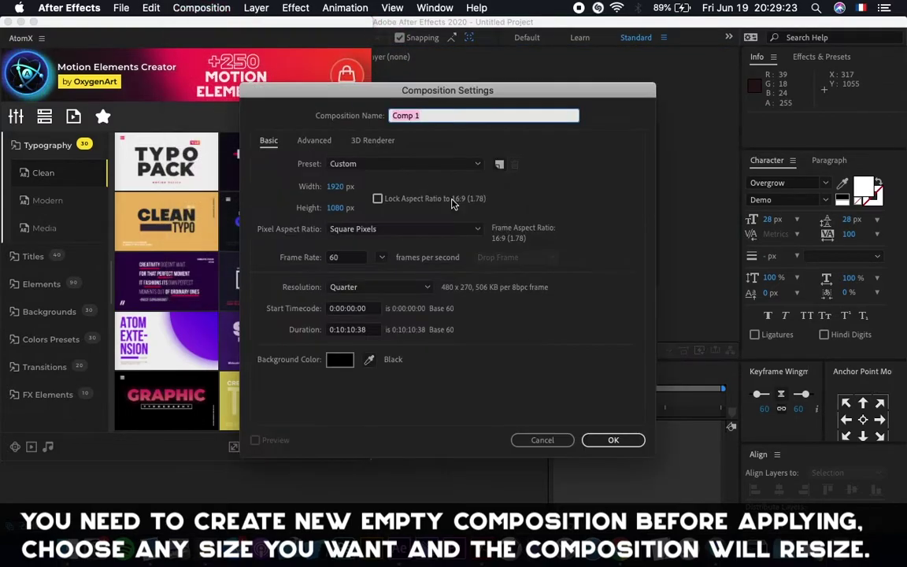
pyautogui.click(337, 187)
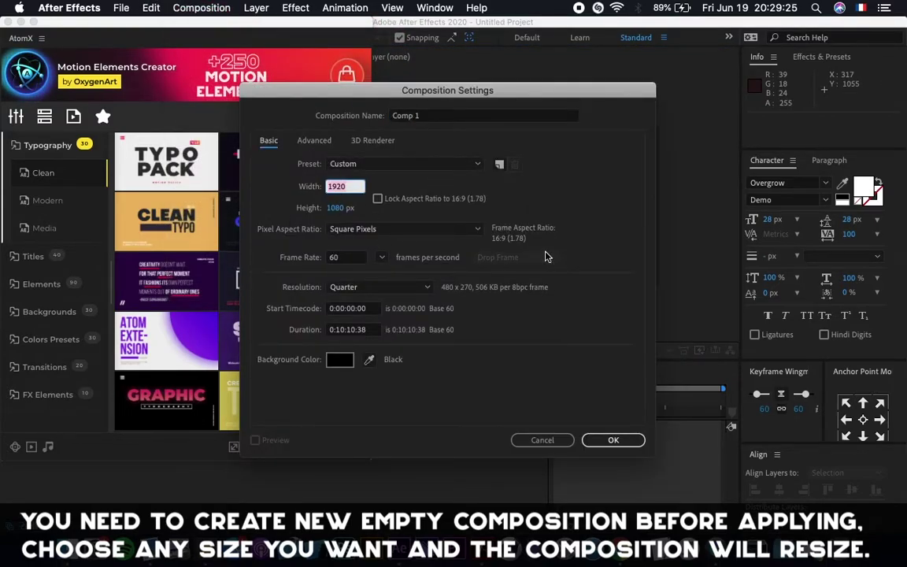
pyautogui.press('Tab')
pyautogui.write('1080')
# Set the new composition's duration to 0:00:20:00, name it Typography and create it.
pyautogui.click(344, 331)
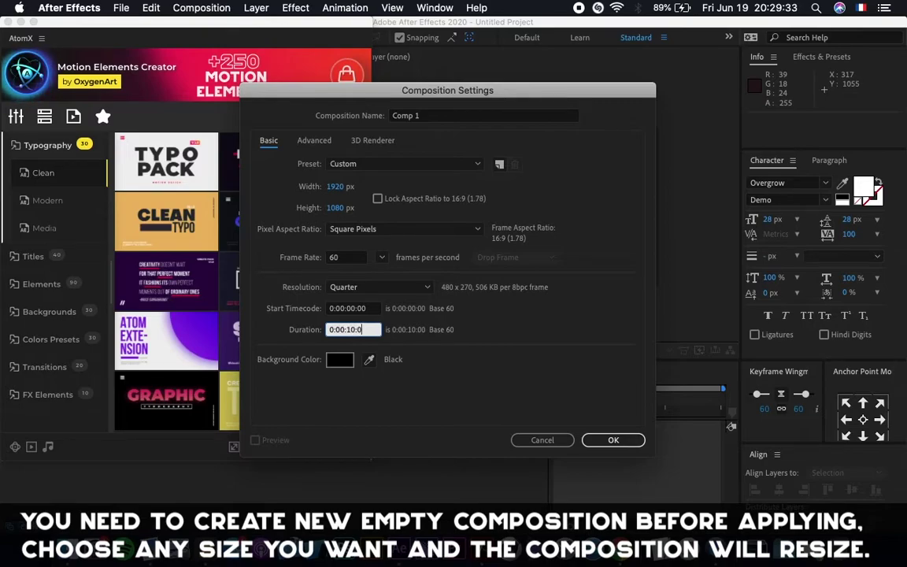
pyautogui.click(350, 330)
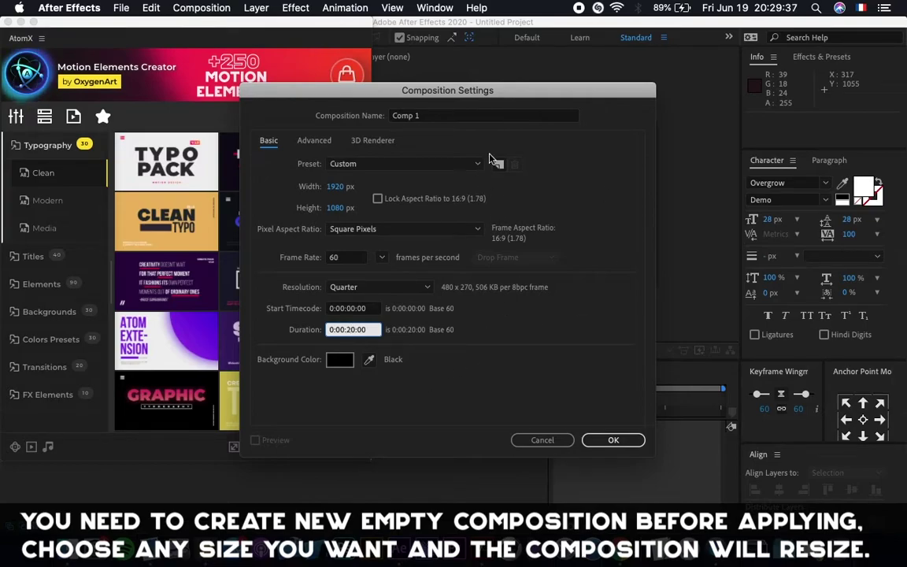
pyautogui.click(462, 115)
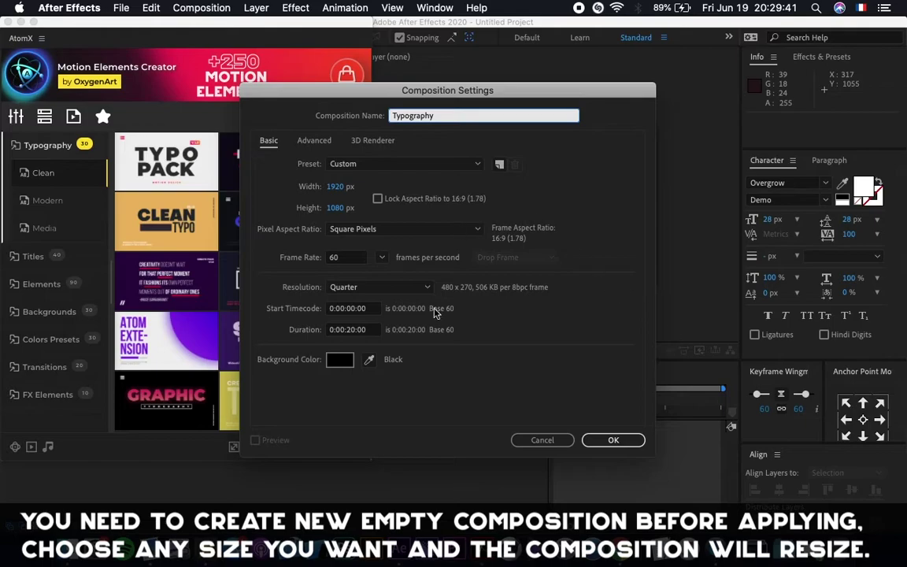
pyautogui.click(612, 440)
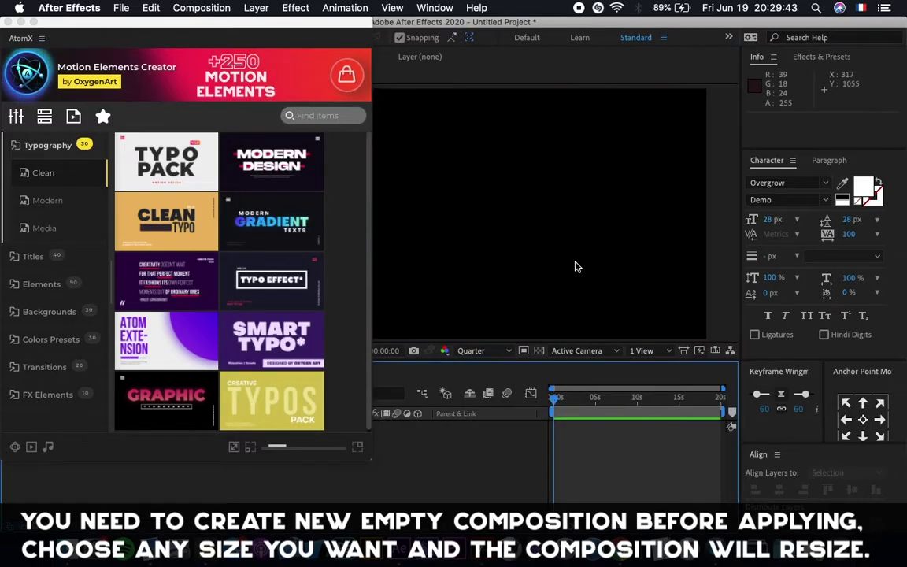
# Return the playhead to the start of the timeline and apply the Clean 01 template to the Typography composition.
pyautogui.moveTo(349, 22); pyautogui.dragTo(191, 93)
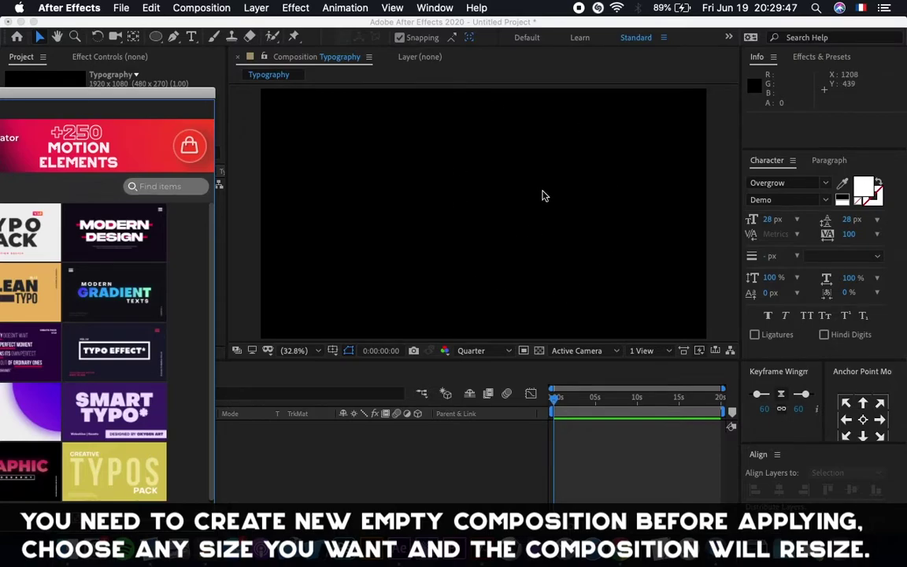
pyautogui.moveTo(166, 92); pyautogui.dragTo(314, 7)
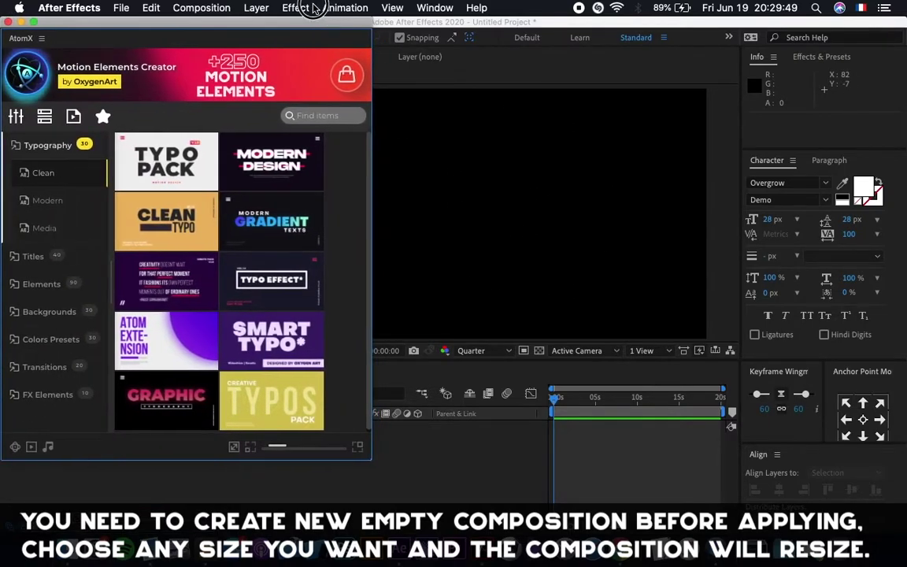
pyautogui.click(171, 184)
pyautogui.click(593, 403)
pyautogui.moveTo(593, 404); pyautogui.dragTo(512, 400)
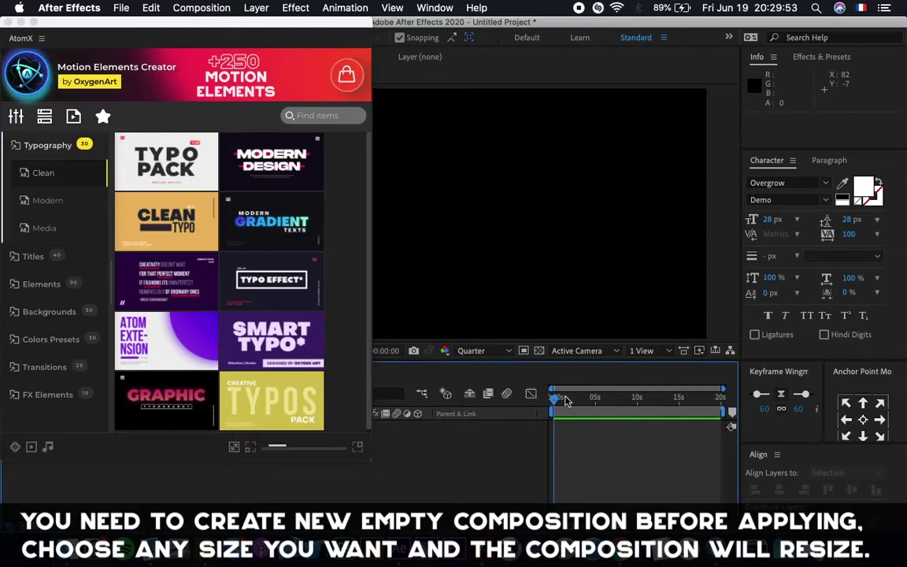
pyautogui.moveTo(167, 186)
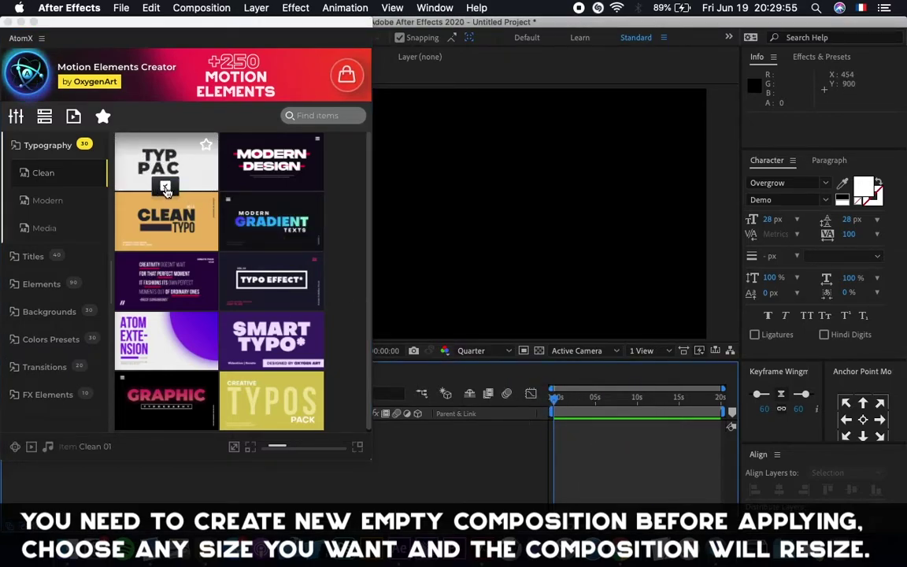
pyautogui.click(166, 189)
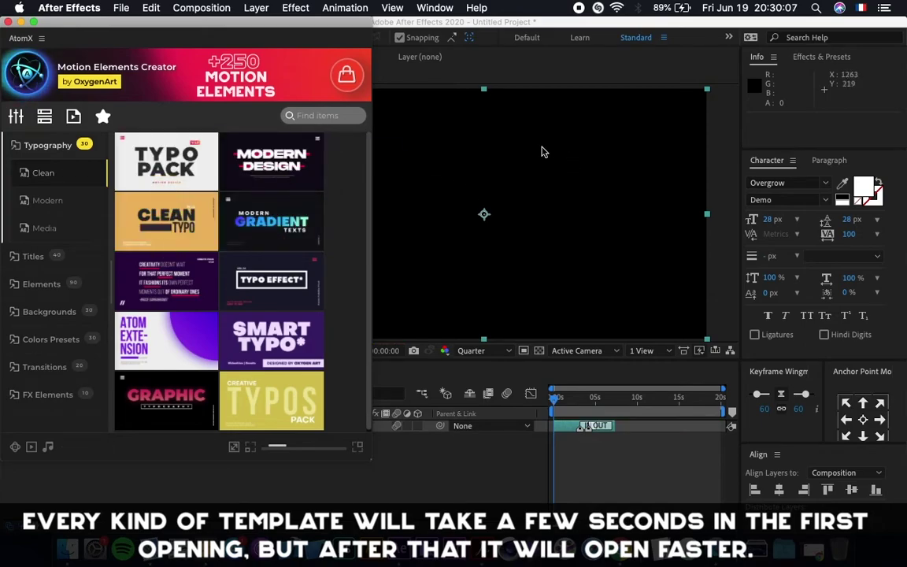
# Minimize the AtomX window, check the template's frame at 0:00:02:07 and select the Clean 01-1 layer.
pyautogui.click(19, 24)
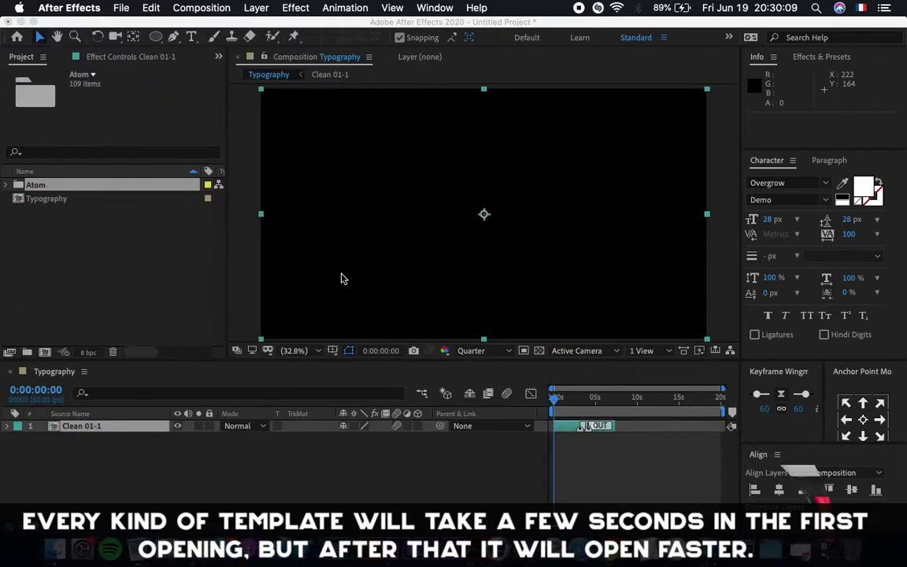
pyautogui.click(571, 403)
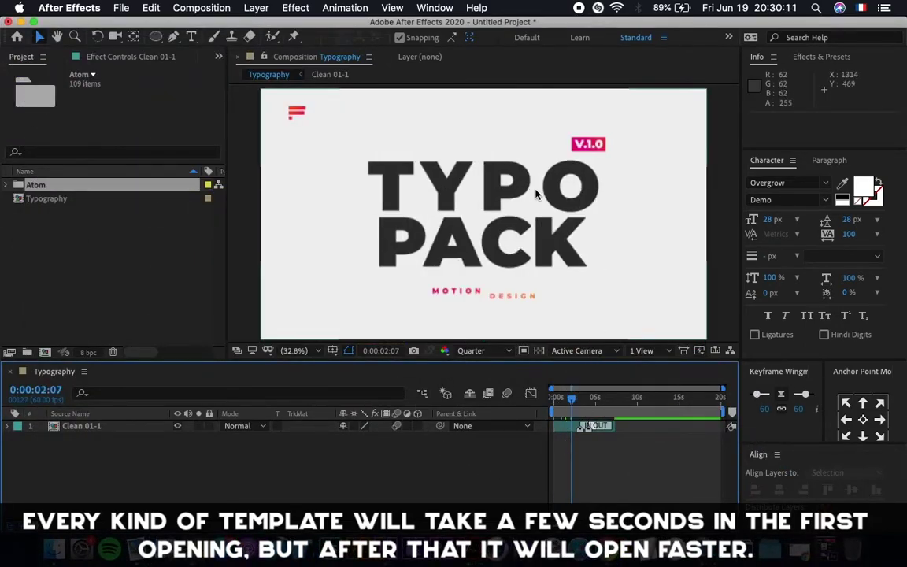
pyautogui.click(557, 429)
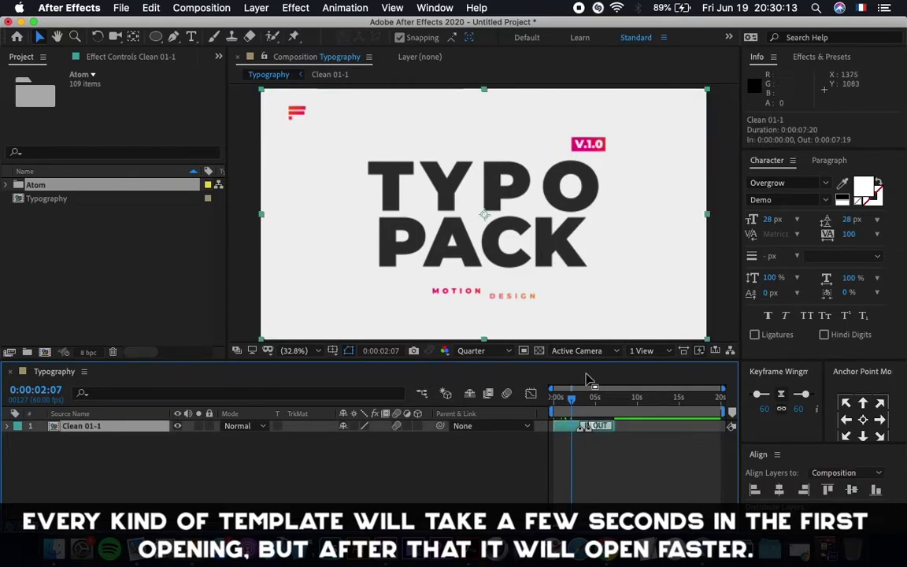
# Hide the Parent & Link column and zoom the timeline in on the first seconds of the Clean 01-1 layer.
pyautogui.rightClick(442, 415)
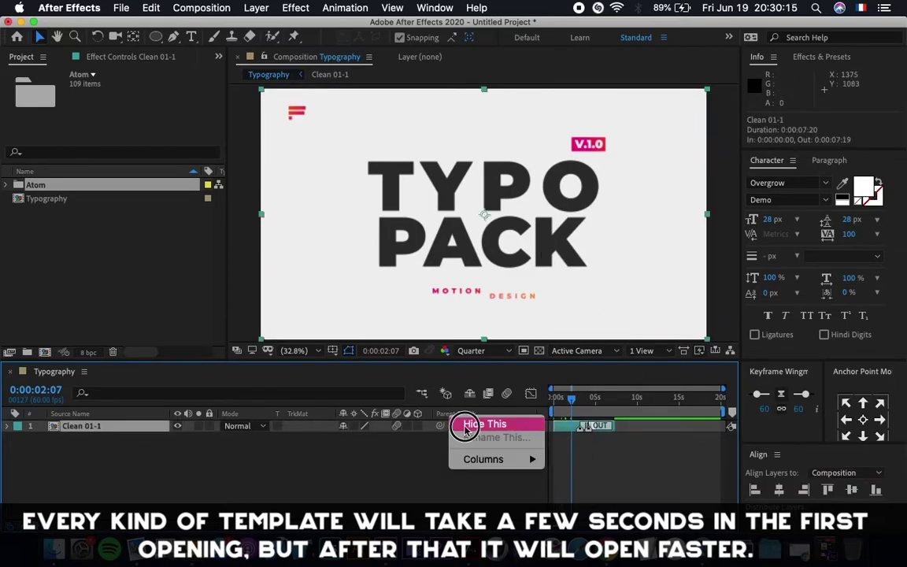
pyautogui.click(463, 421)
pyautogui.press('=')
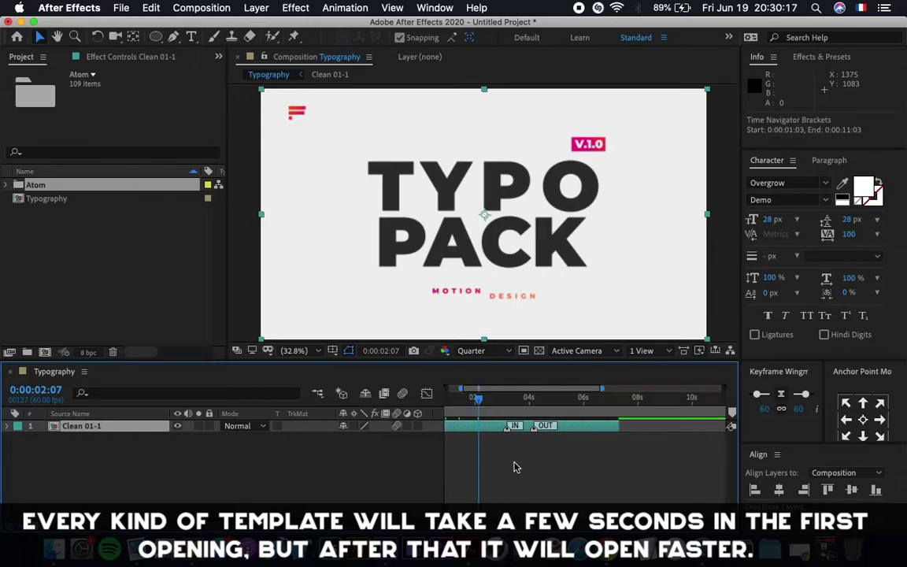
pyautogui.hscroll(-2, 518, 464)
# Preview the Clean 01-1 animation from the start of the composition and move the playhead to 0:00:01:14.
pyautogui.moveTo(486, 408); pyautogui.dragTo(401, 398)
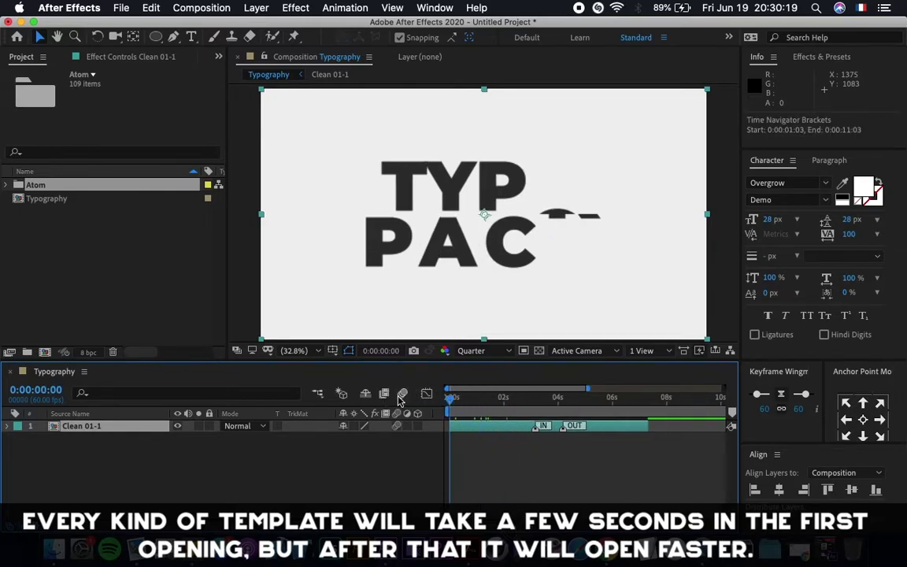
pyautogui.press('XF86AudioLowerVolume')
pyautogui.moveTo(481, 408); pyautogui.dragTo(420, 394)
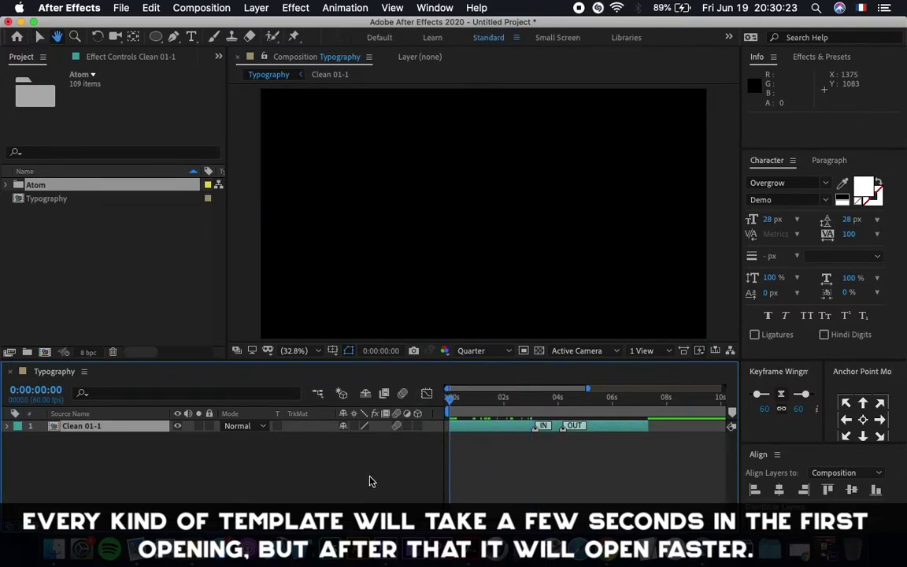
pyautogui.press('space')
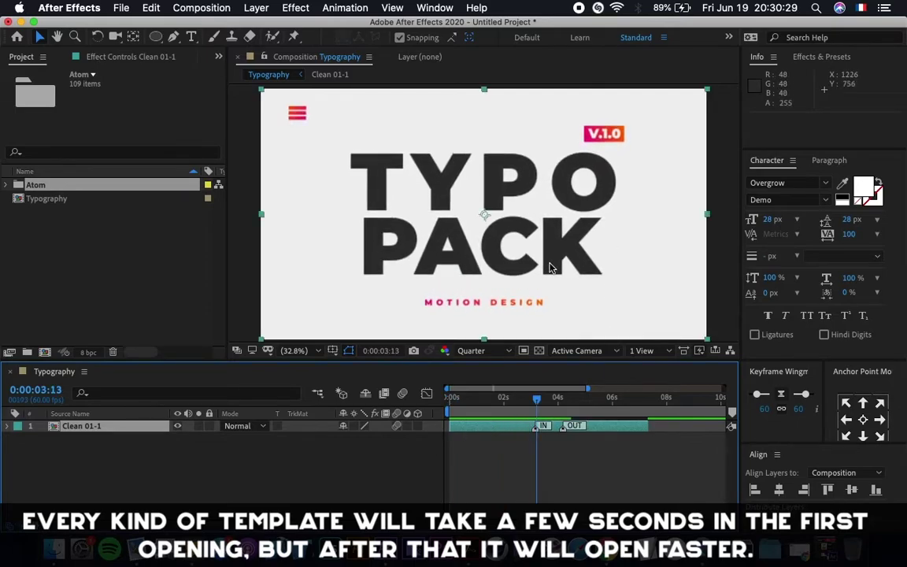
pyautogui.click(482, 396)
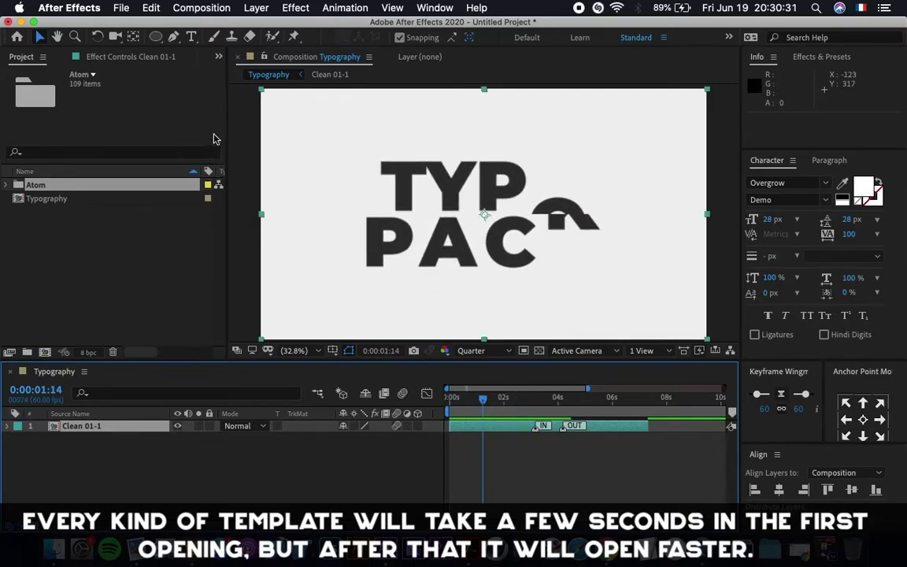
# Set the Typography composition's frame rate to 30 fps and play the title animation again.
pyautogui.click(193, 7)
pyautogui.click(228, 47)
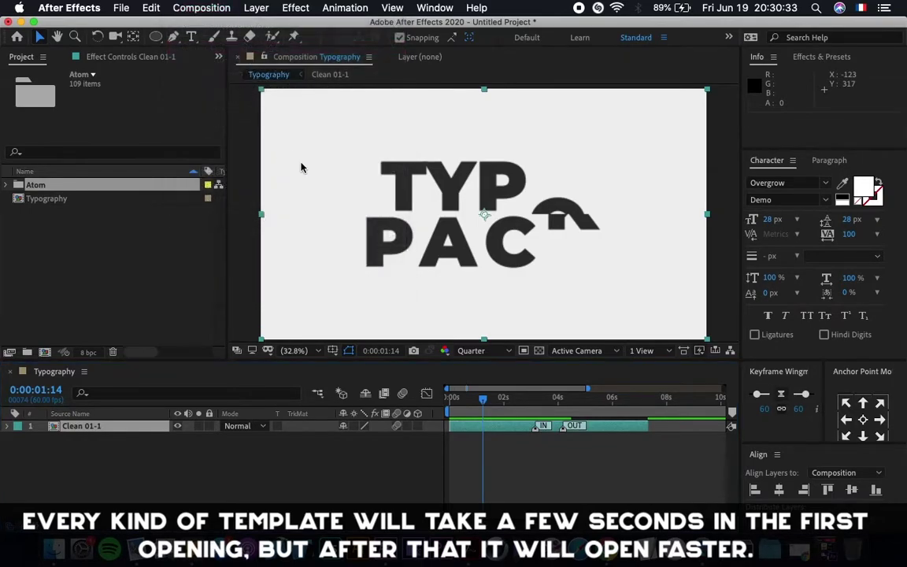
pyautogui.doubleClick(335, 257)
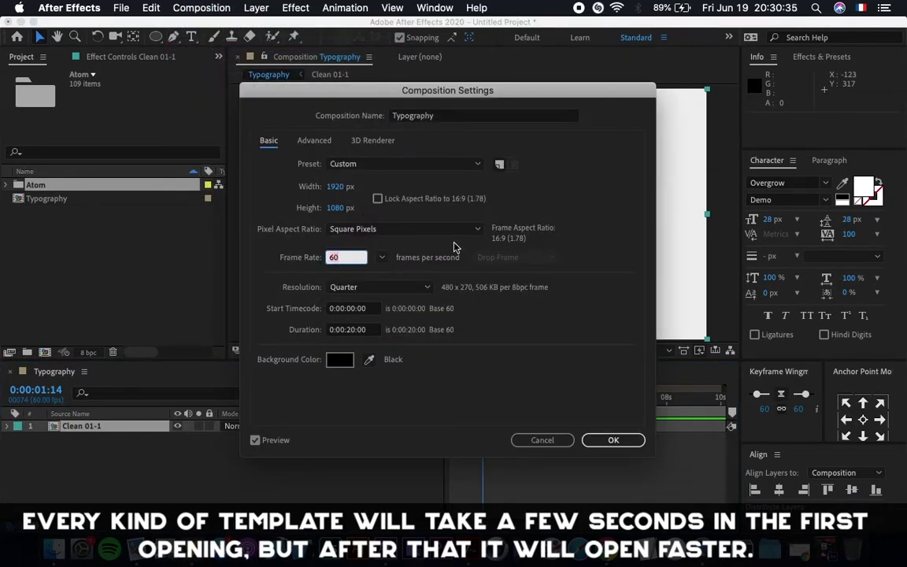
pyautogui.write('30')
pyautogui.press('Return')
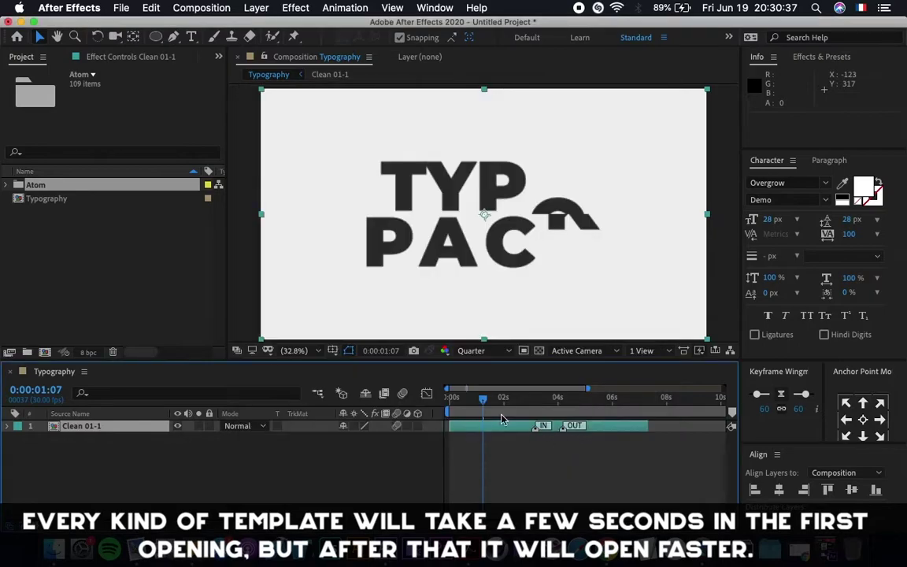
pyautogui.press('space')
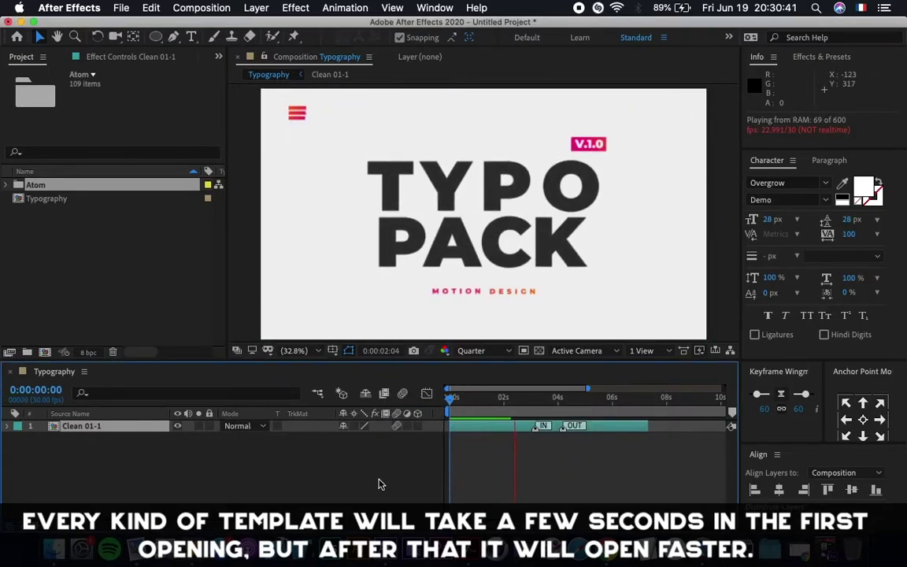
pyautogui.click(472, 196)
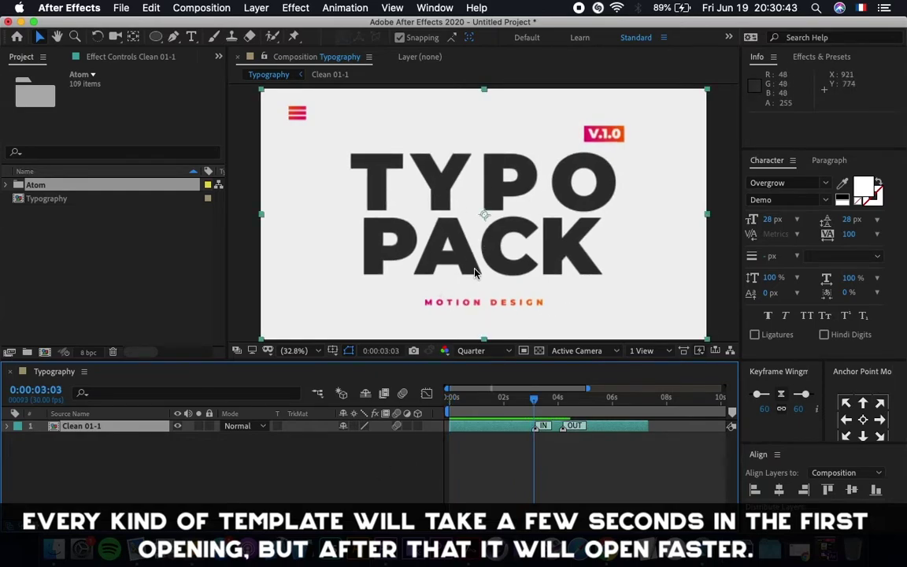
# Select the Clean 01-1 layer, show its customization options in AtomX and move the AtomX window clear of the title.
pyautogui.click(467, 432)
pyautogui.click(825, 535)
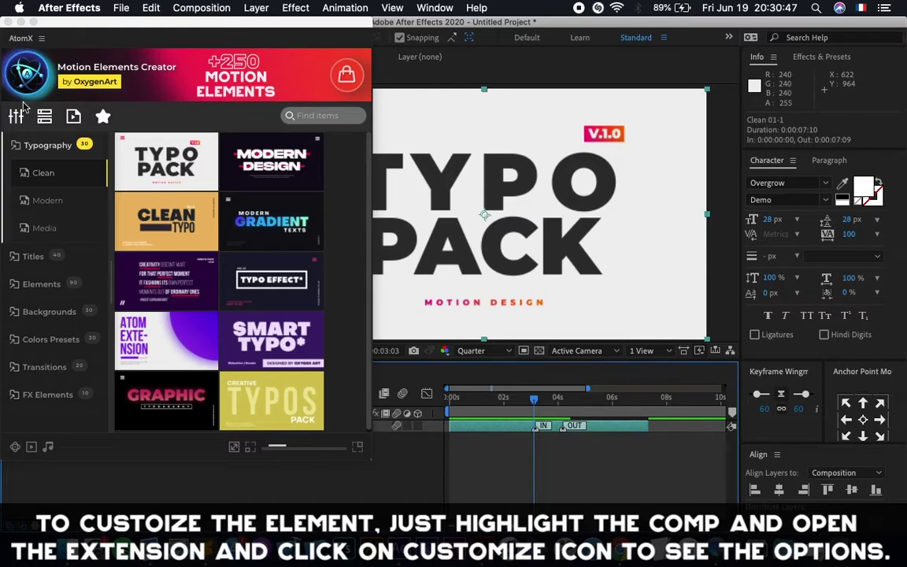
pyautogui.click(16, 117)
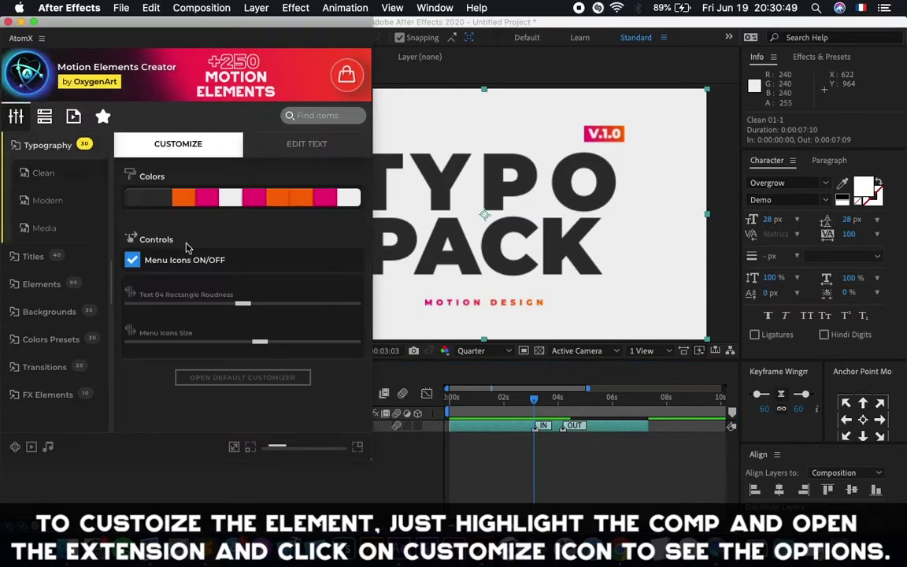
pyautogui.moveTo(300, 29); pyautogui.dragTo(192, 5)
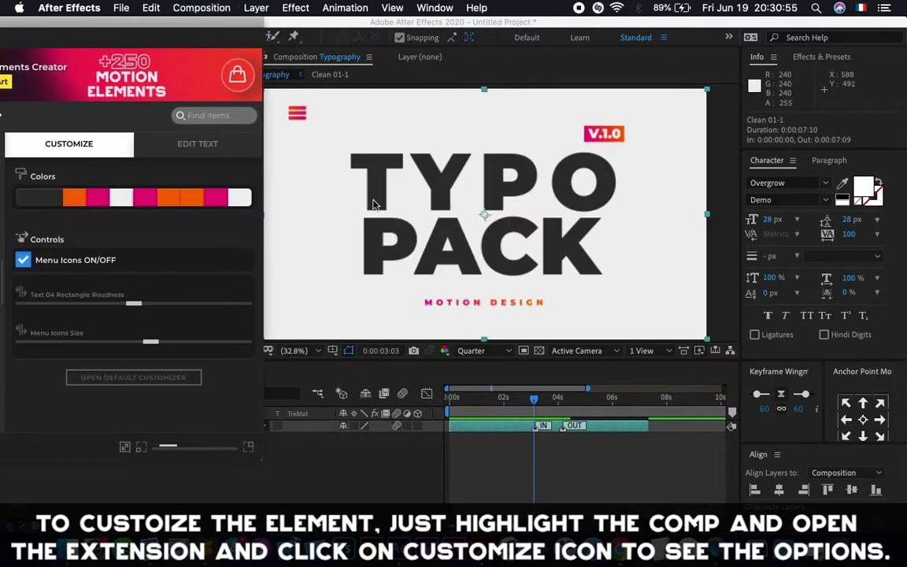
# Show the template's editable texts and go through the MOTION DESIGN, V.1.0, TYPO and PACK entries.
pyautogui.click(197, 153)
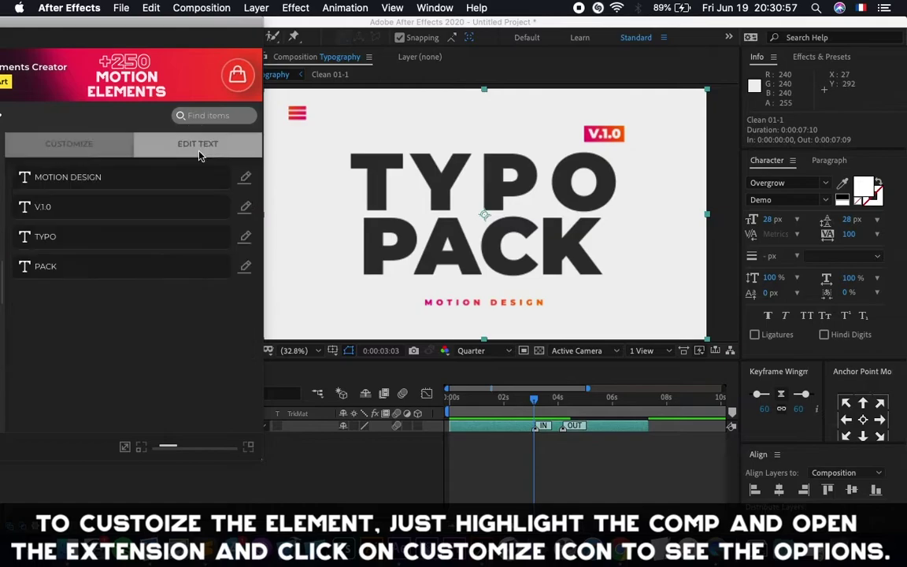
pyautogui.click(81, 176)
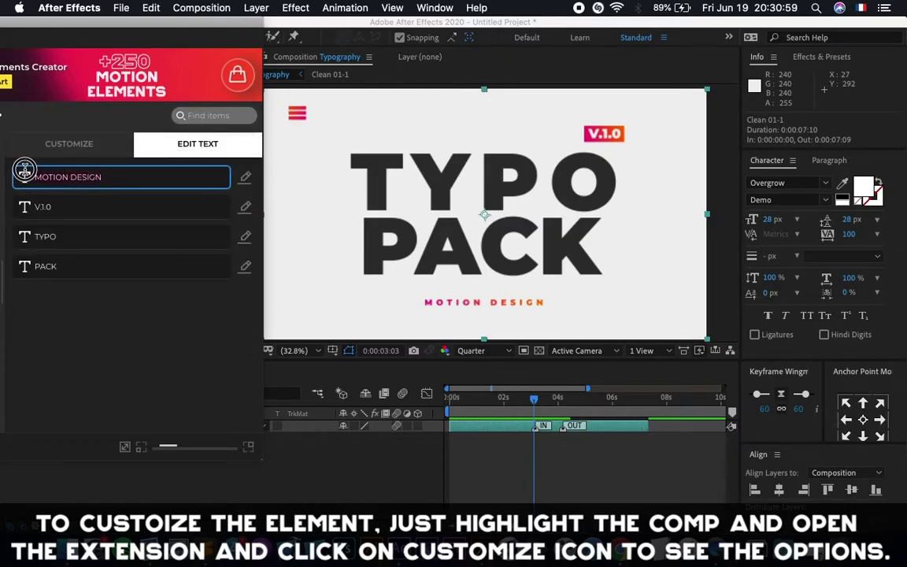
pyautogui.click(73, 206)
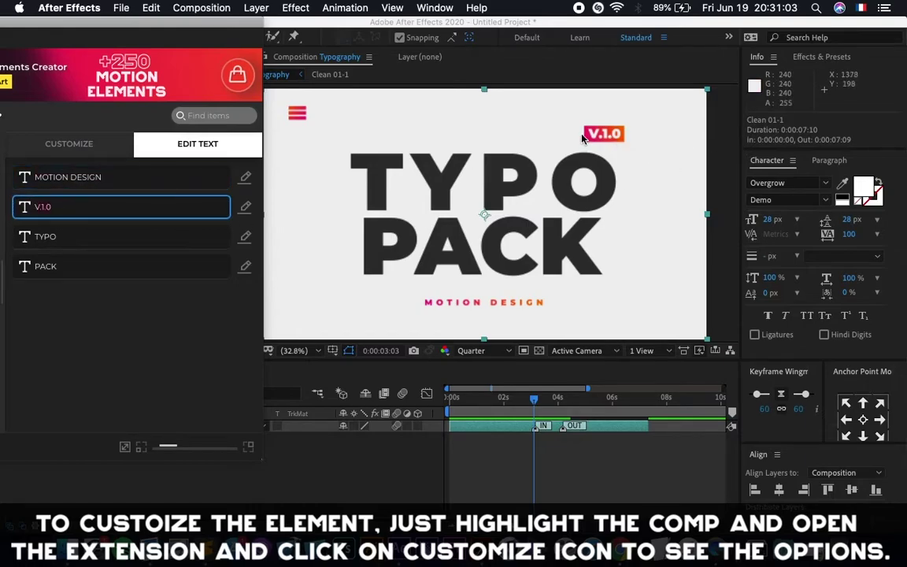
pyautogui.click(149, 237)
pyautogui.click(44, 266)
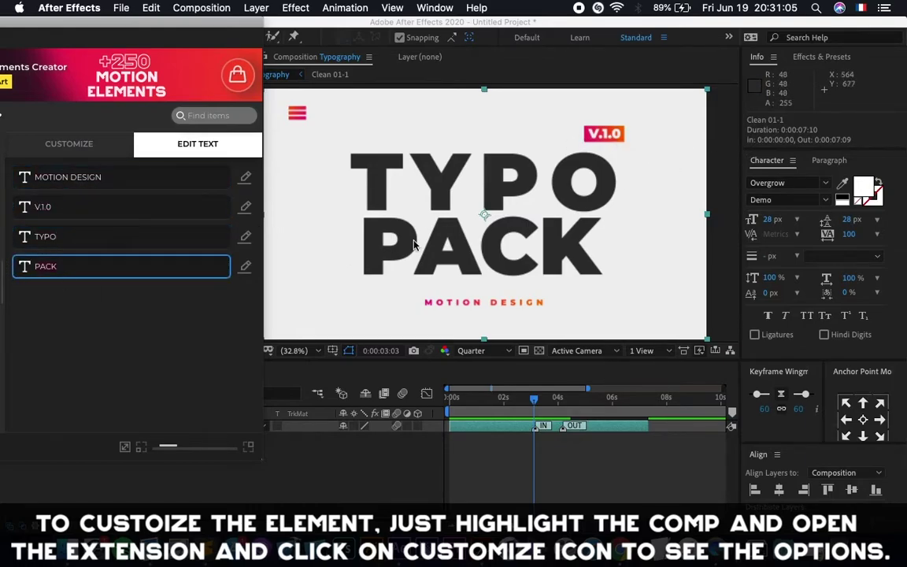
# Replace the title's TYPO text with ENVATO.
pyautogui.click(65, 242)
pyautogui.press('BackSpace')
pyautogui.press('BackSpace')
pyautogui.press('BackSpace')
pyautogui.press('BackSpace')
pyautogui.write('ENVA')
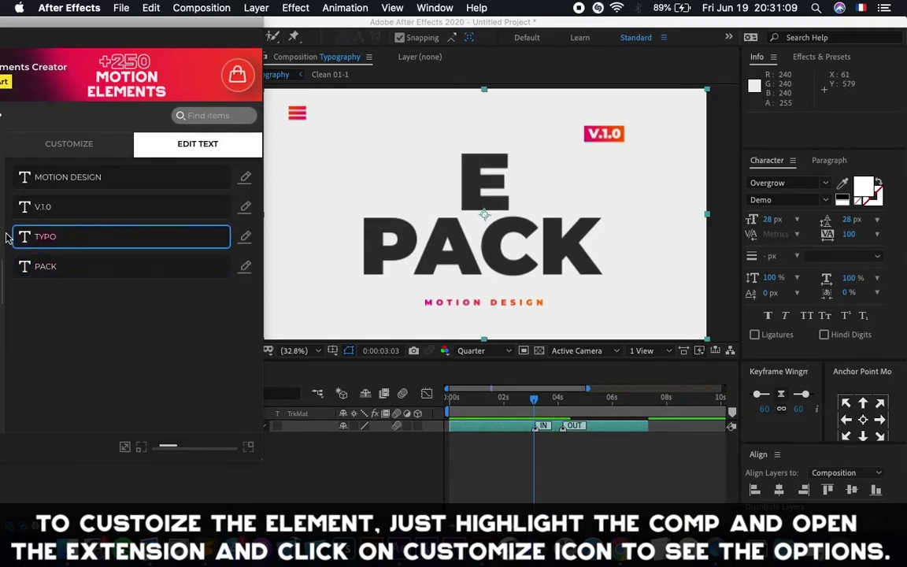
pyautogui.write('TO')
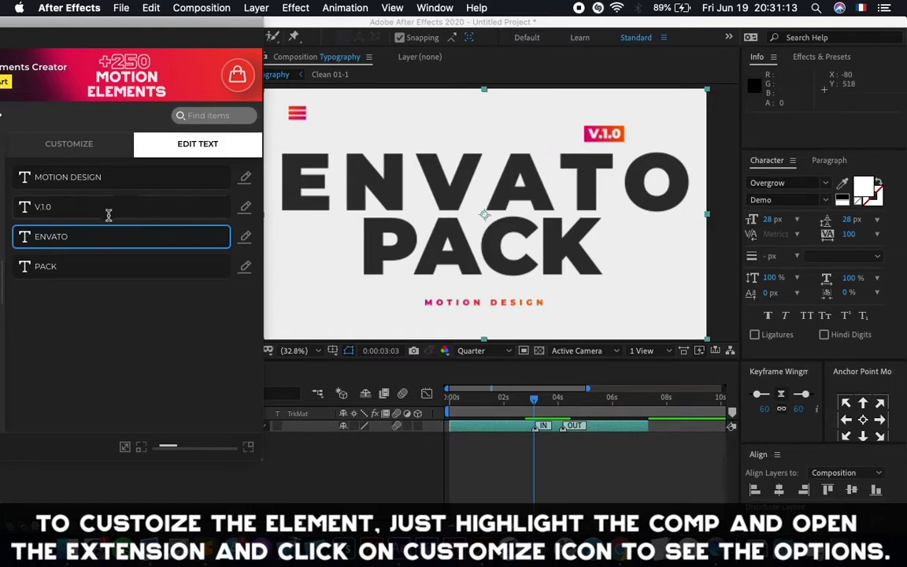
# Change the title's second line from PACK to PACKAGE.
pyautogui.click(57, 265)
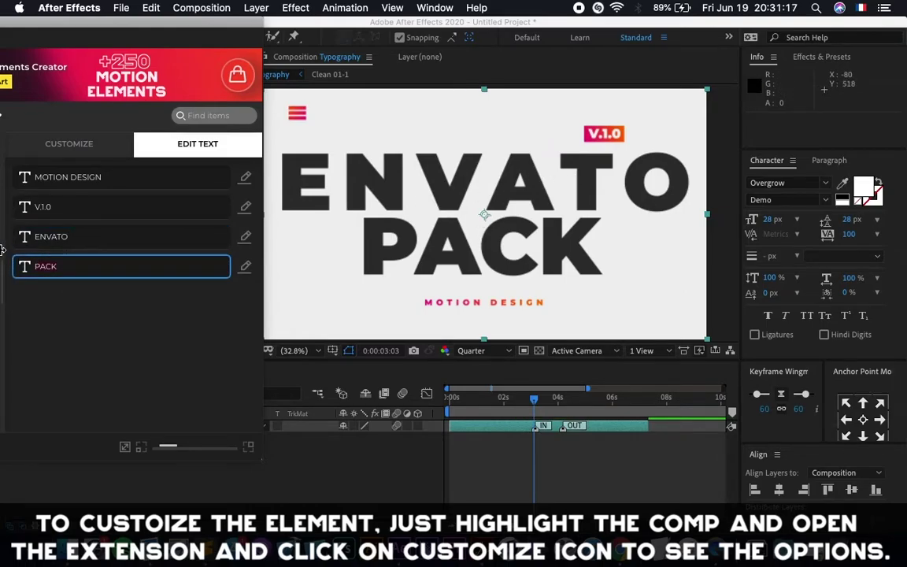
pyautogui.press('BackSpace')
pyautogui.press('BackSpace')
pyautogui.write('CKAGE')
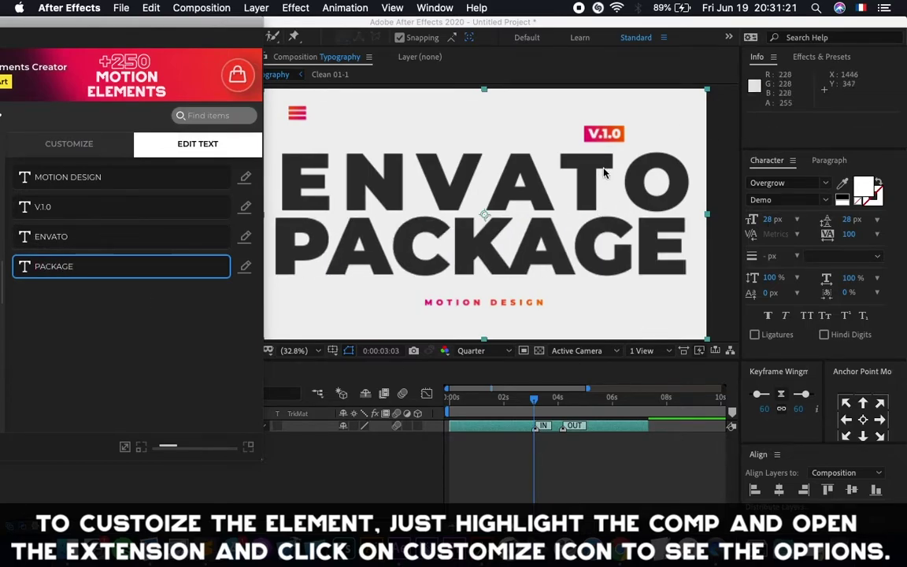
# Change the version tag's text to V1.2 and the MOTION DESIGN subtitle to OXYGEN ART.
pyautogui.click(59, 208)
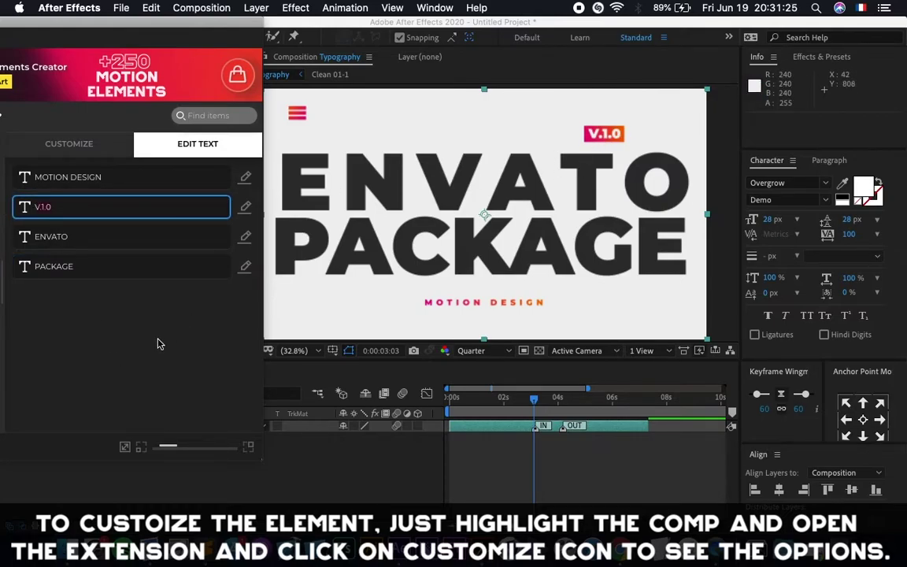
pyautogui.write('1.2')
pyautogui.click(102, 178)
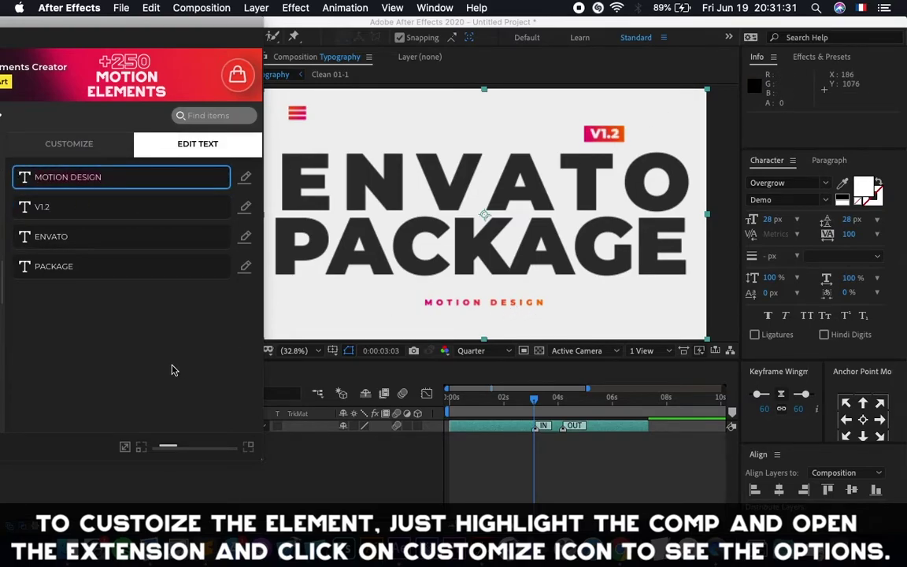
pyautogui.write('OXY')
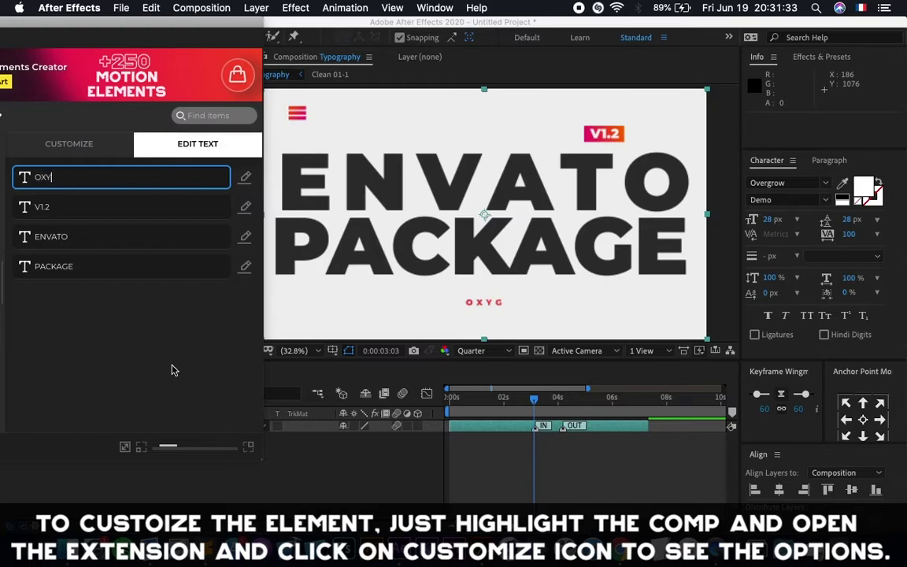
pyautogui.write('GEN ART')
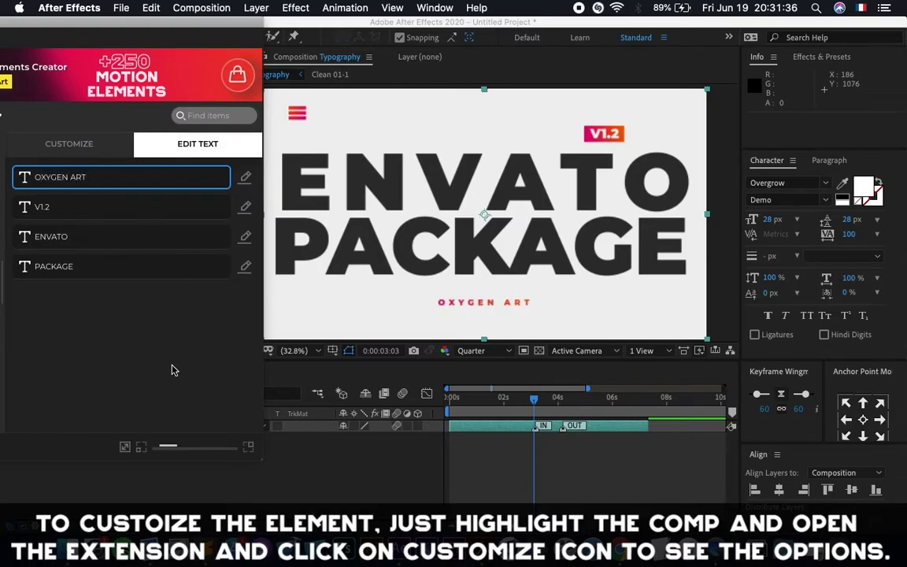
pyautogui.click(181, 364)
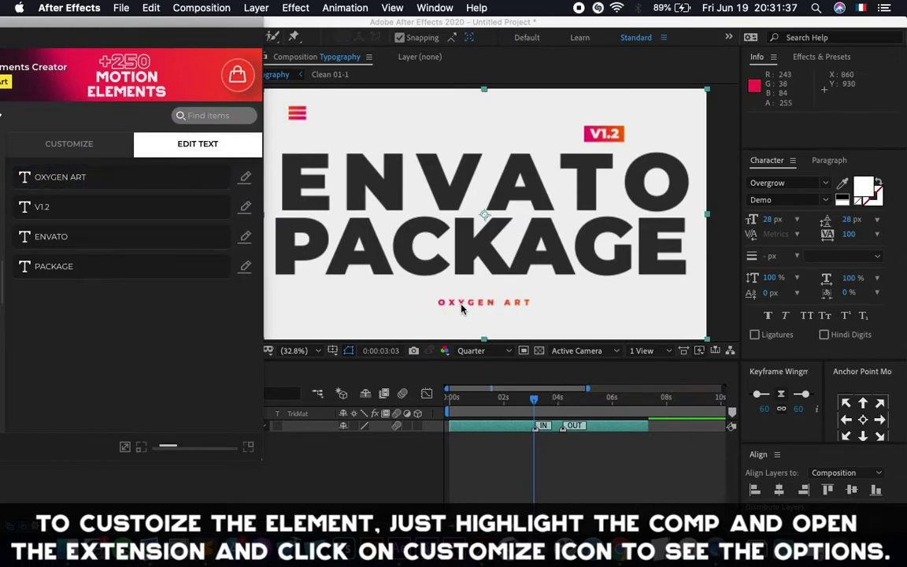
# Play the edited title animation from the start of the composition, stop it and show the template's color and control options.
pyautogui.moveTo(172, 25)
pyautogui.mouseDown()
pyautogui.moveTo(166, 14)
pyautogui.moveTo(174, 11)
pyautogui.mouseUp()
pyautogui.moveTo(534, 411); pyautogui.dragTo(426, 410)
pyautogui.press('space')
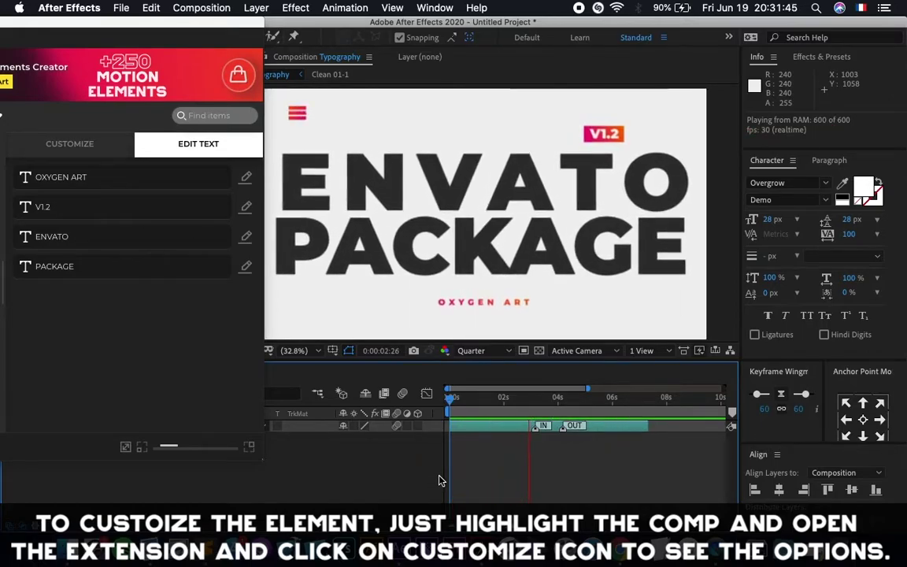
pyautogui.press('space')
pyautogui.click(88, 144)
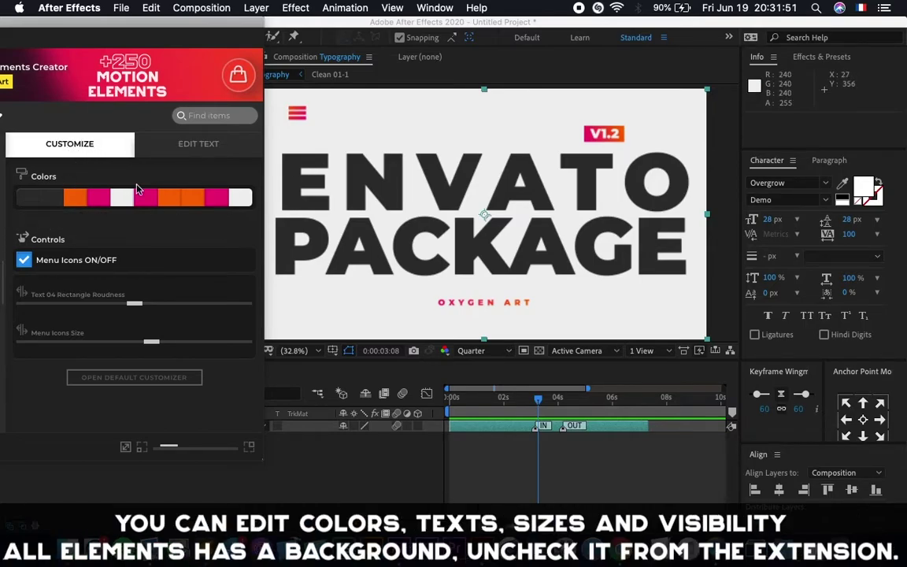
# Try the colors #461111 and #1b1146 on the ENVATO line and restore it to #303030.
pyautogui.click(29, 206)
pyautogui.click(120, 266)
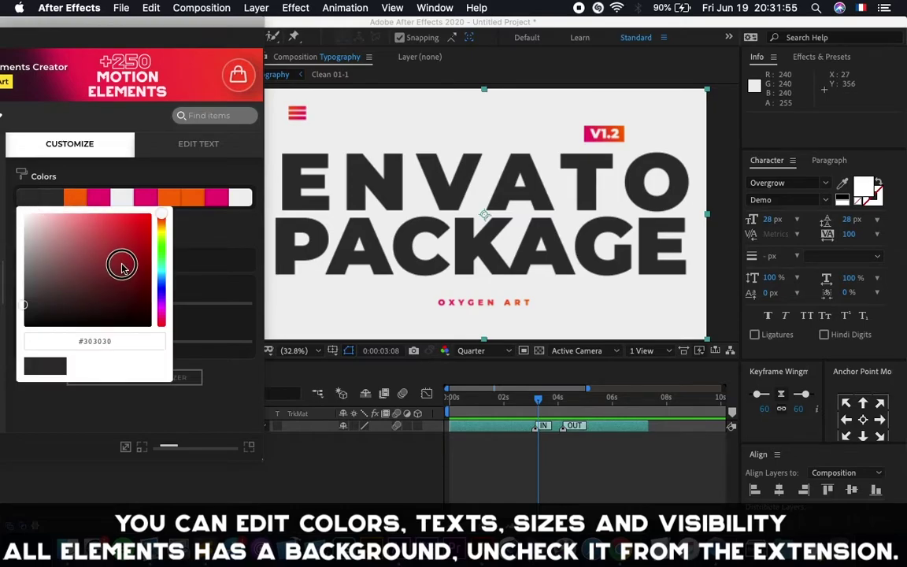
pyautogui.click(61, 224)
pyautogui.moveTo(69, 276); pyautogui.dragTo(119, 295)
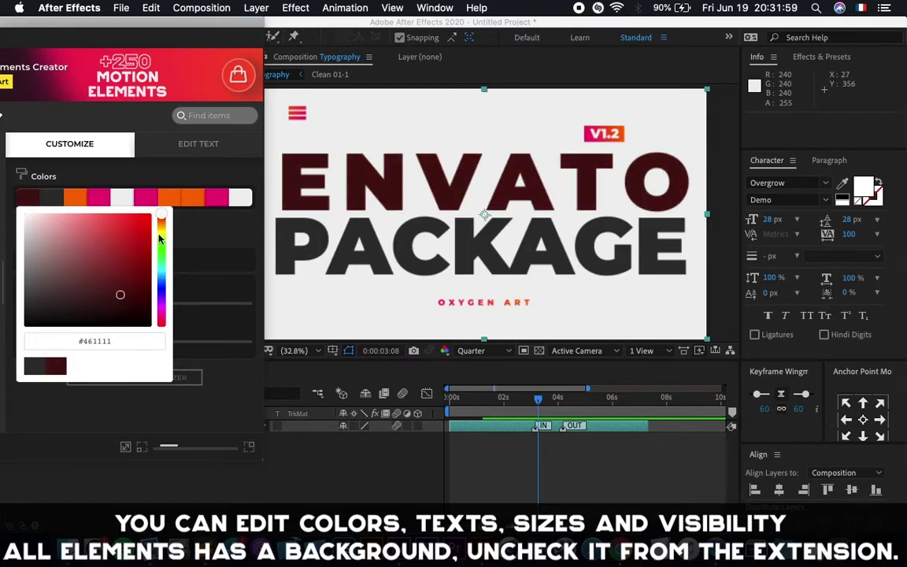
pyautogui.moveTo(162, 223); pyautogui.dragTo(160, 293)
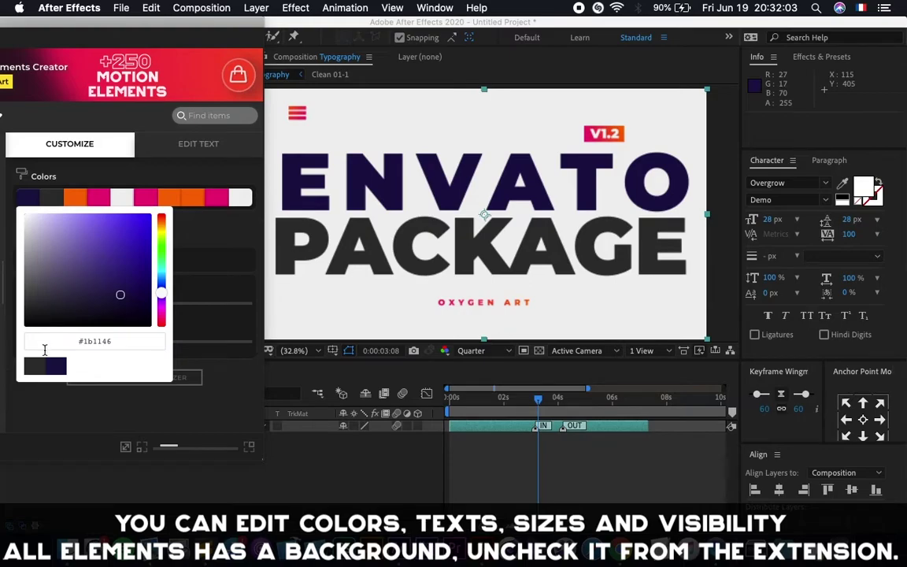
pyautogui.click(37, 367)
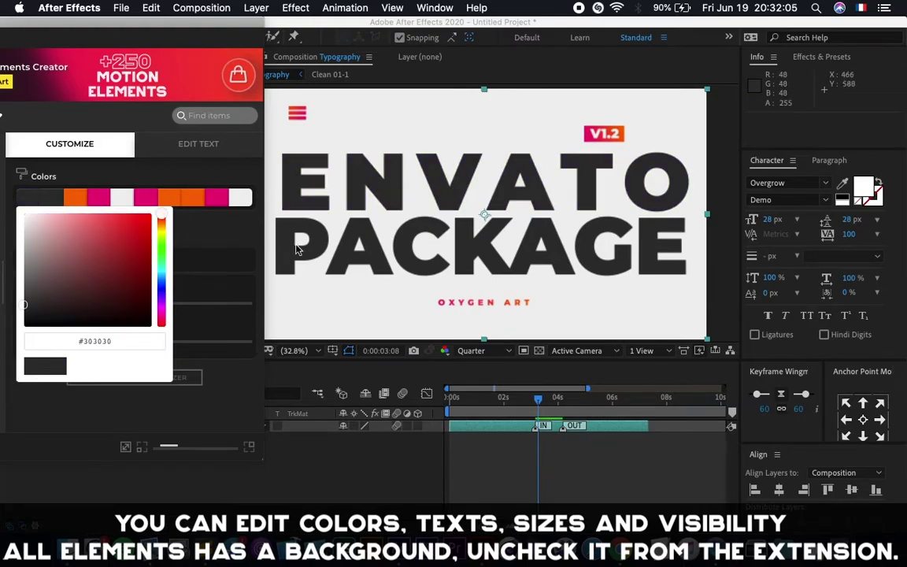
# Try the color #963e3e on the PACKAGE line and restore its original dark gray.
pyautogui.click(45, 196)
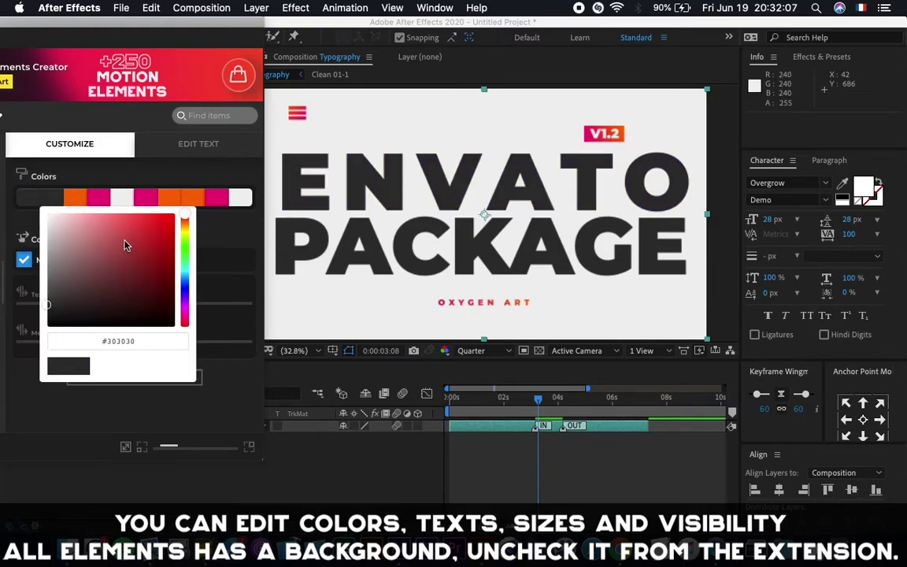
pyautogui.moveTo(135, 217); pyautogui.dragTo(142, 237)
pyautogui.moveTo(86, 242); pyautogui.dragTo(122, 260)
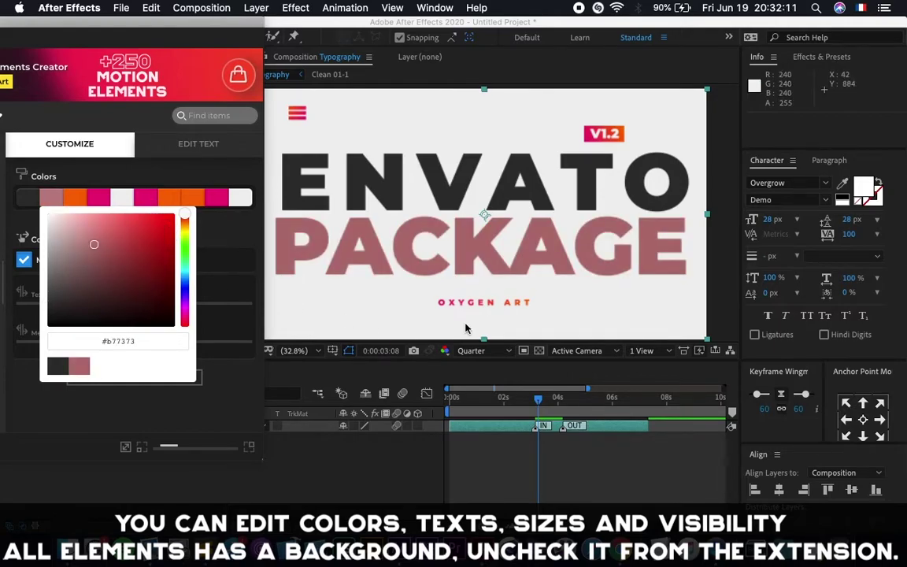
pyautogui.click(58, 365)
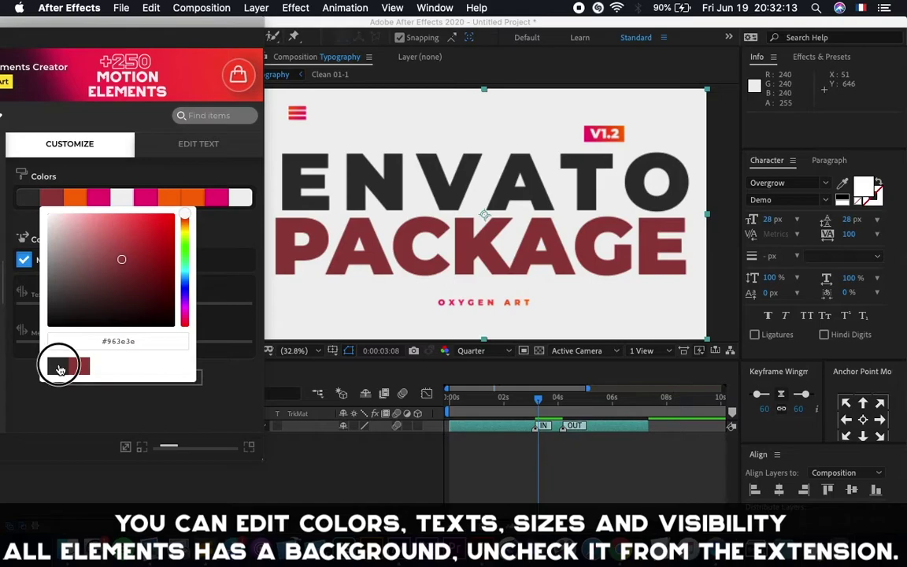
pyautogui.click(208, 344)
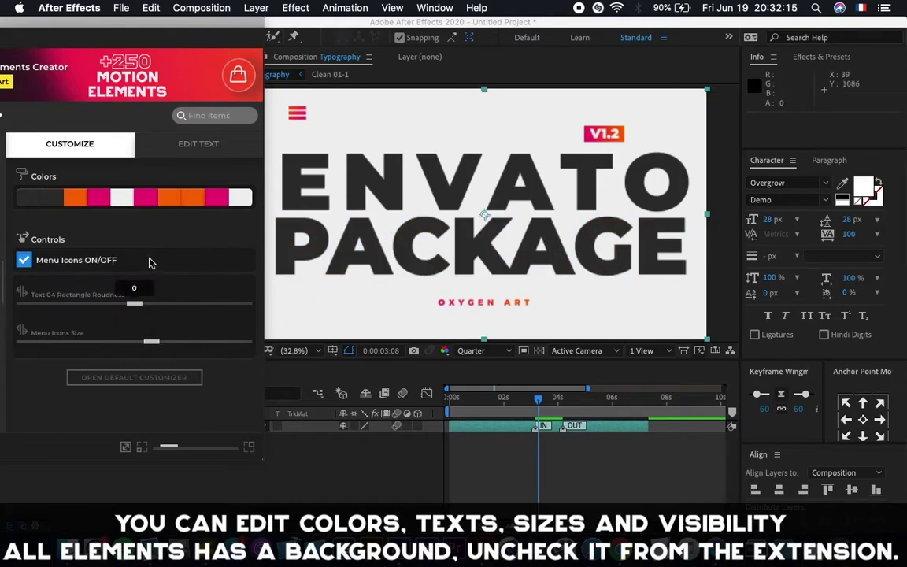
# Set the first orange color of the template to #f76700.
pyautogui.click(77, 204)
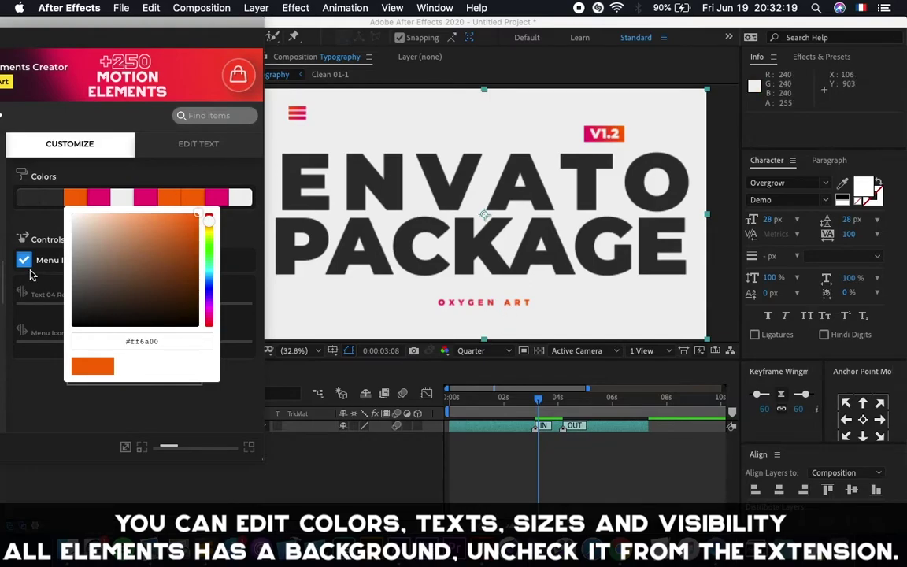
pyautogui.moveTo(164, 252)
pyautogui.mouseDown()
pyautogui.moveTo(152, 259)
pyautogui.moveTo(184, 251)
pyautogui.moveTo(202, 222)
pyautogui.mouseUp()
pyautogui.click(201, 223)
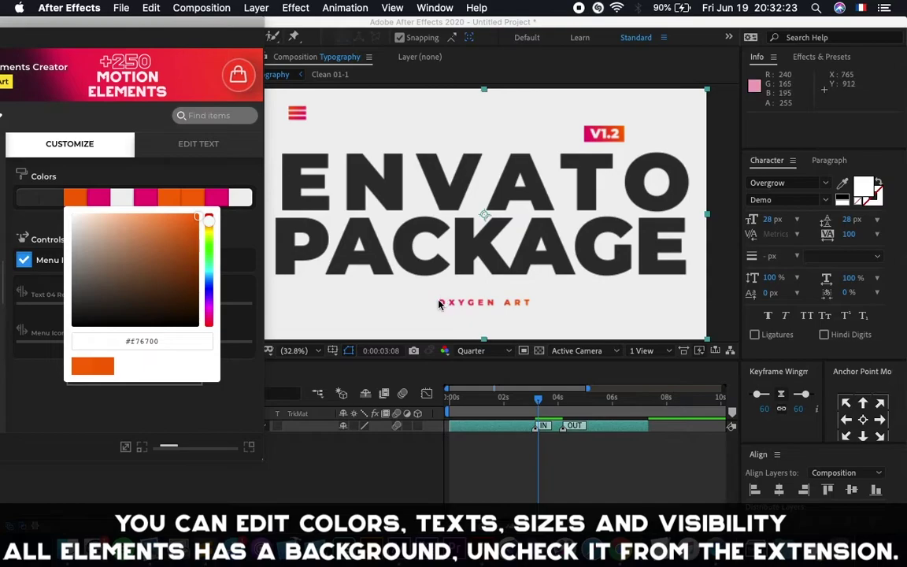
# Magnify the OXYGEN ART subtitle at 100% and set the composition's preview resolution to Full.
pyautogui.press('/')
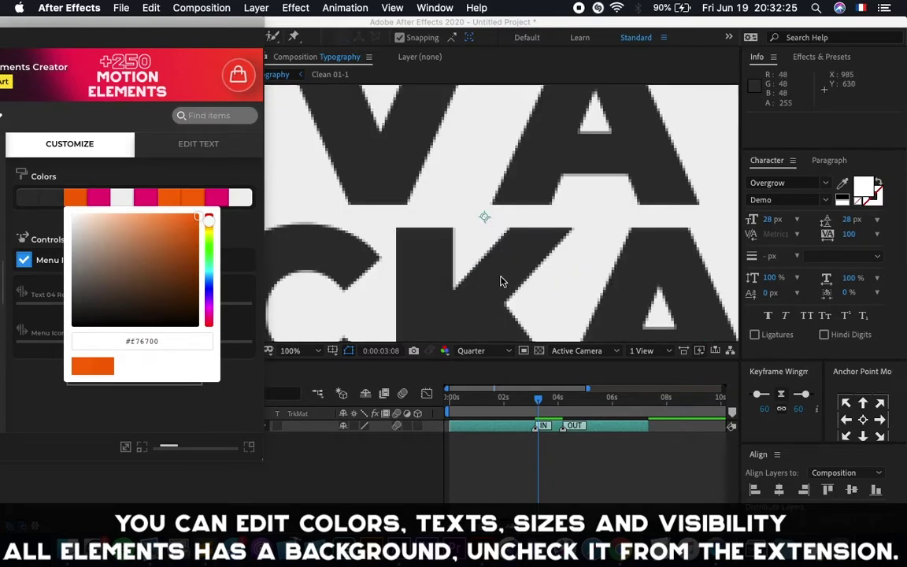
pyautogui.click(221, 364)
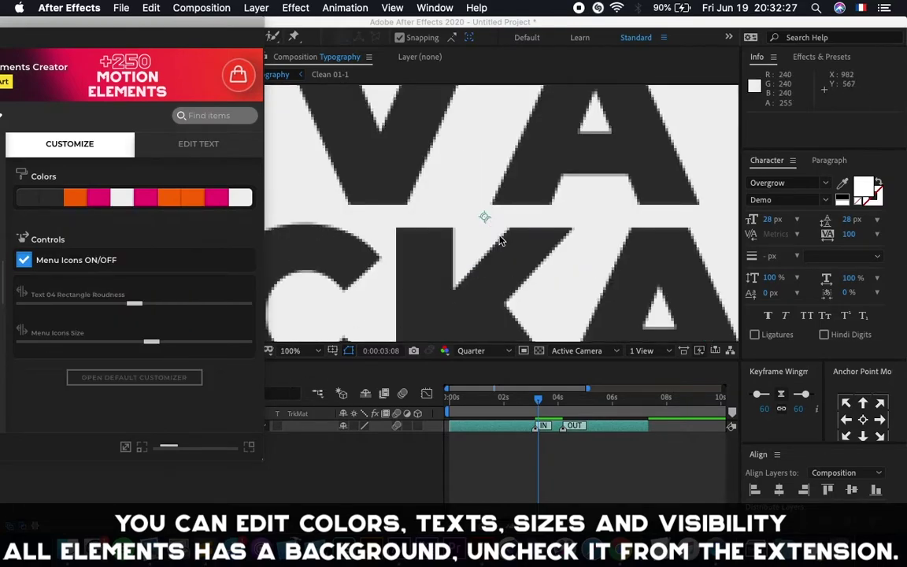
pyautogui.scroll(-5, 500, 222)
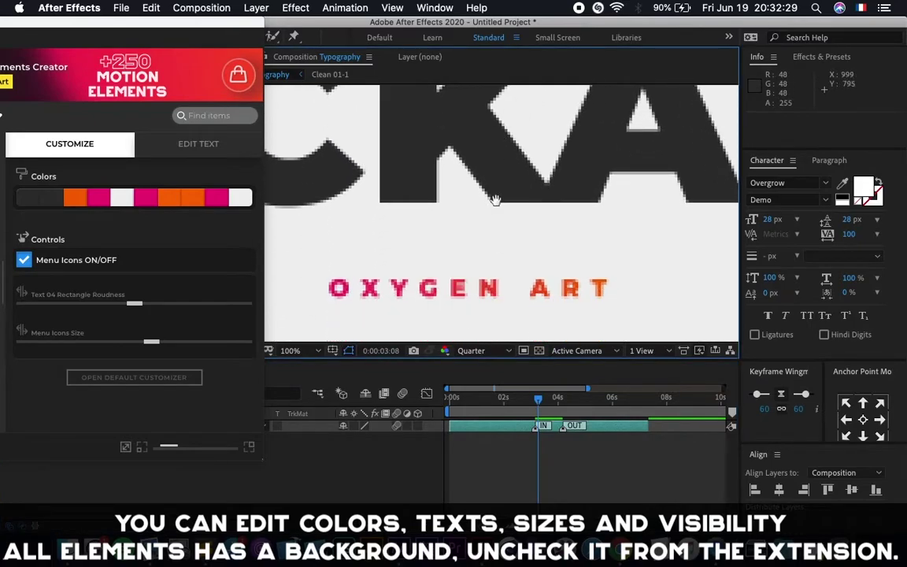
pyautogui.click(471, 350)
pyautogui.click(486, 402)
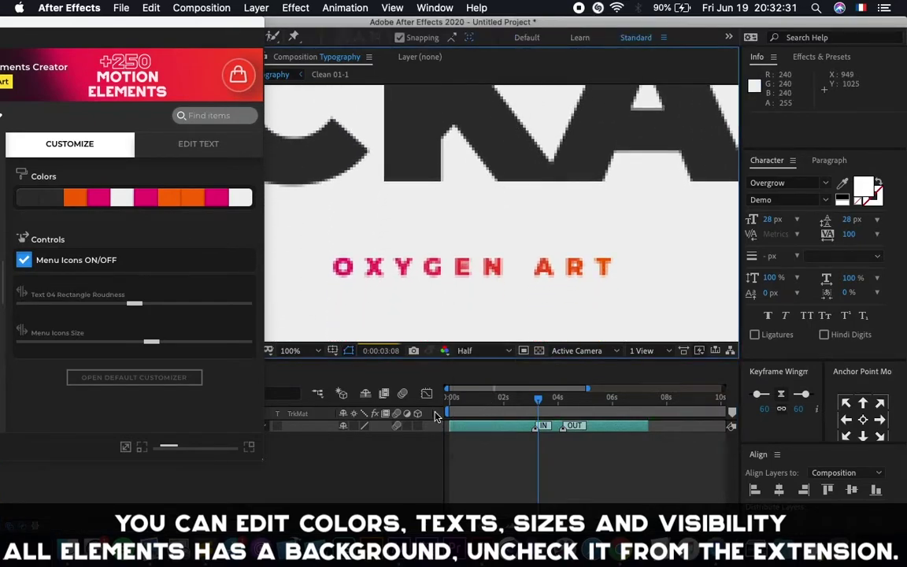
pyautogui.click(482, 350)
pyautogui.click(477, 395)
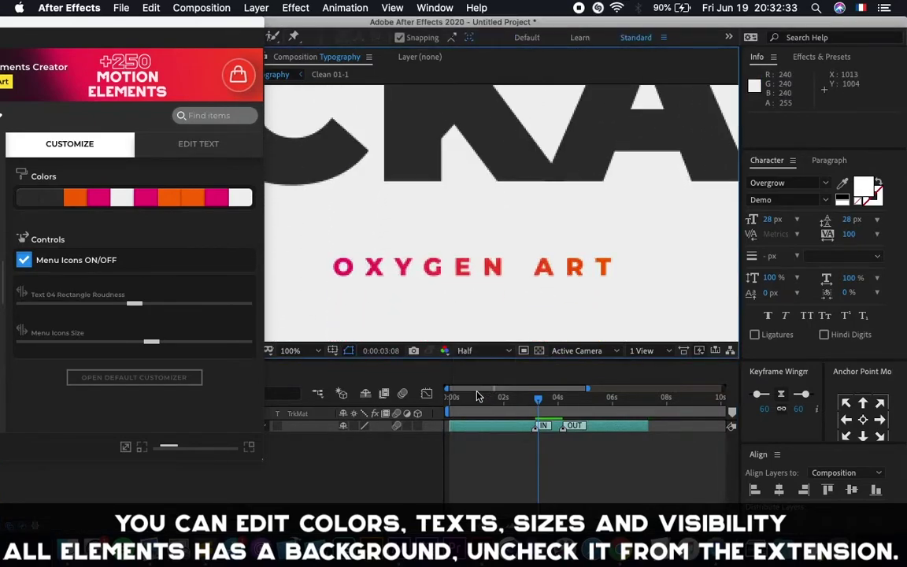
pyautogui.click(482, 350)
pyautogui.click(482, 382)
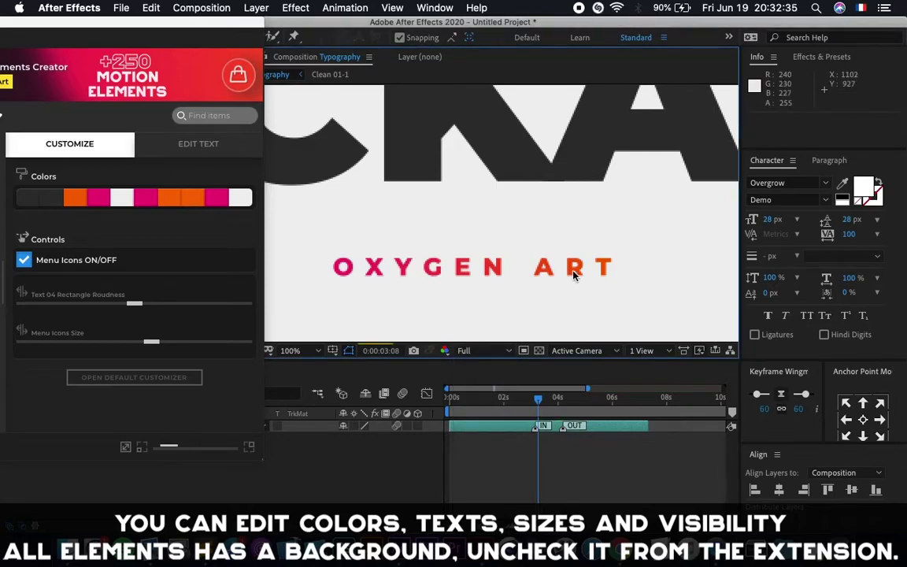
# Set the OXYGEN ART subtitle's two gradient colors to turquoise #00f7c9 and violet-blue #5109ee.
pyautogui.click(73, 198)
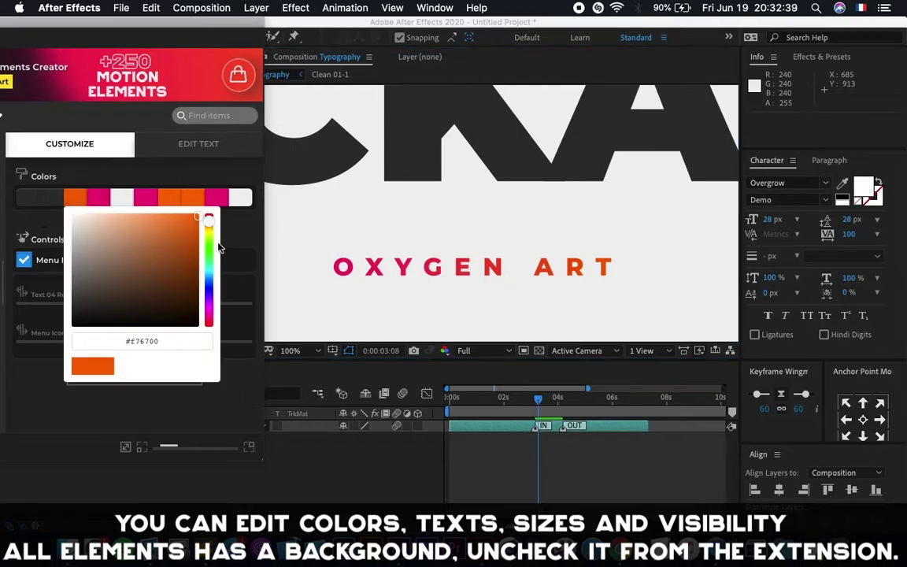
pyautogui.click(208, 265)
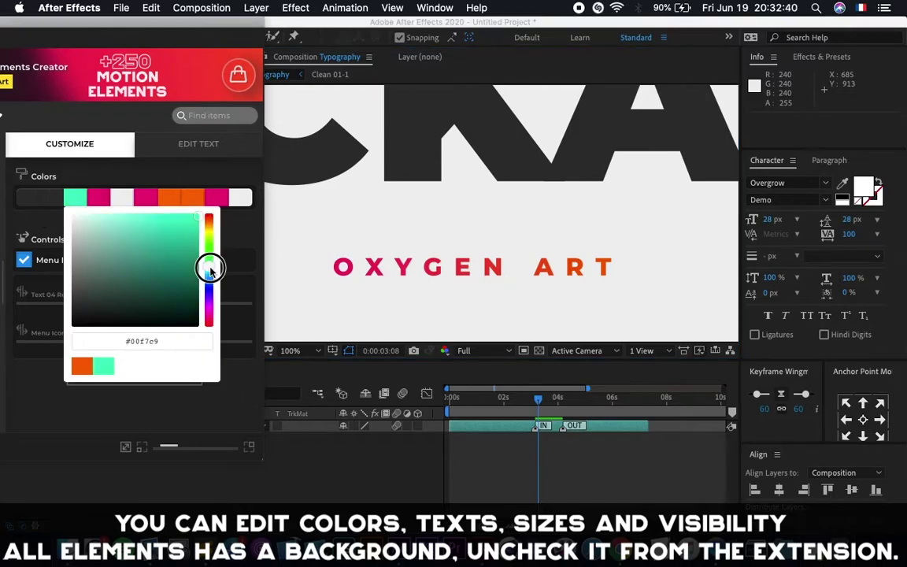
pyautogui.click(99, 198)
pyautogui.moveTo(233, 296); pyautogui.dragTo(233, 299)
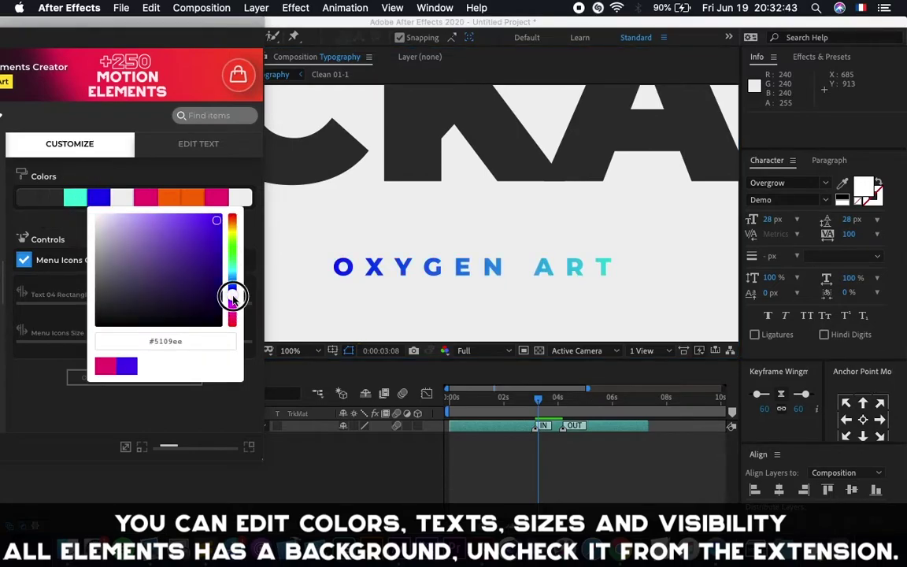
pyautogui.click(191, 370)
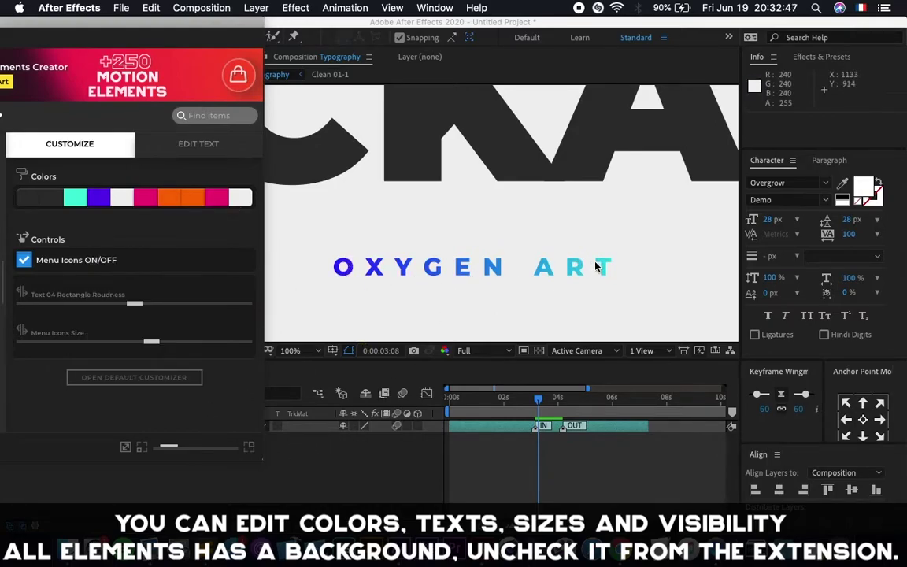
# Change the V1.2 badge's text color to near-black #1a1a1a.
pyautogui.press('space')
pyautogui.moveTo(656, 144); pyautogui.dragTo(609, 213)
pyautogui.moveTo(661, 99); pyautogui.dragTo(555, 272)
pyautogui.scroll(10, 554, 271)
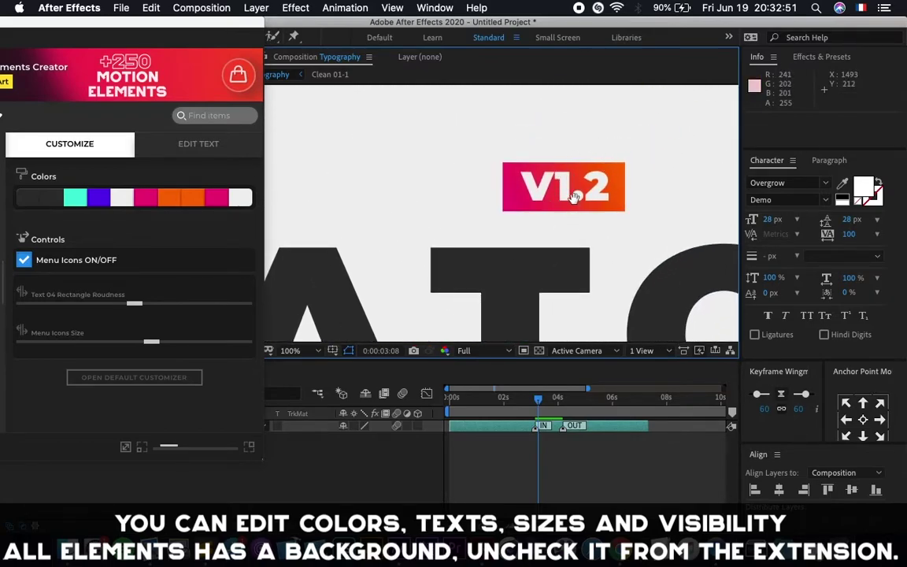
pyautogui.press('v')
pyautogui.click(122, 198)
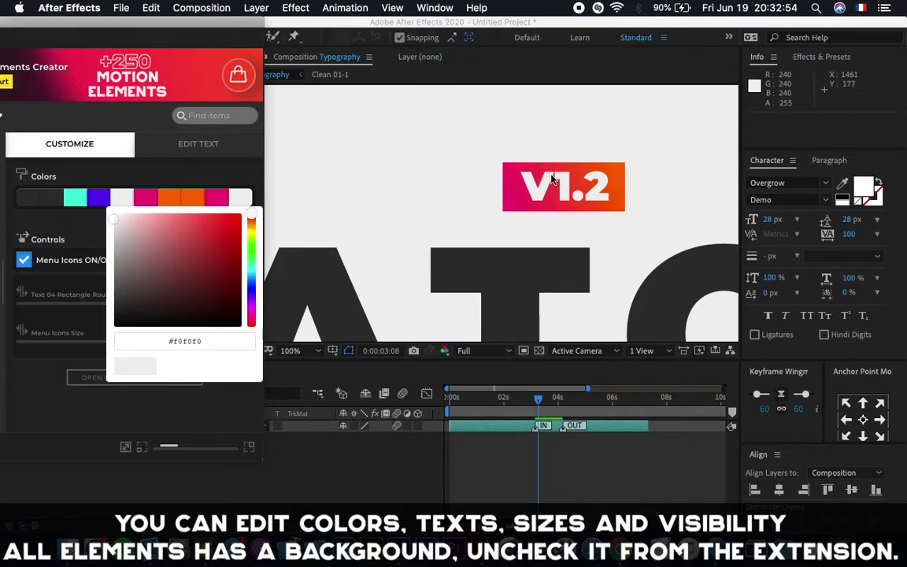
pyautogui.click(109, 316)
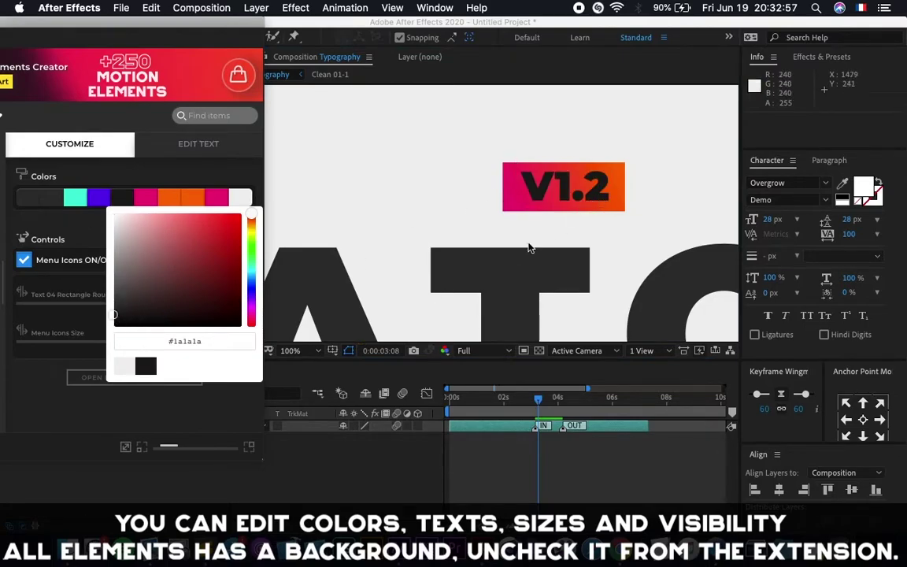
pyautogui.click(213, 419)
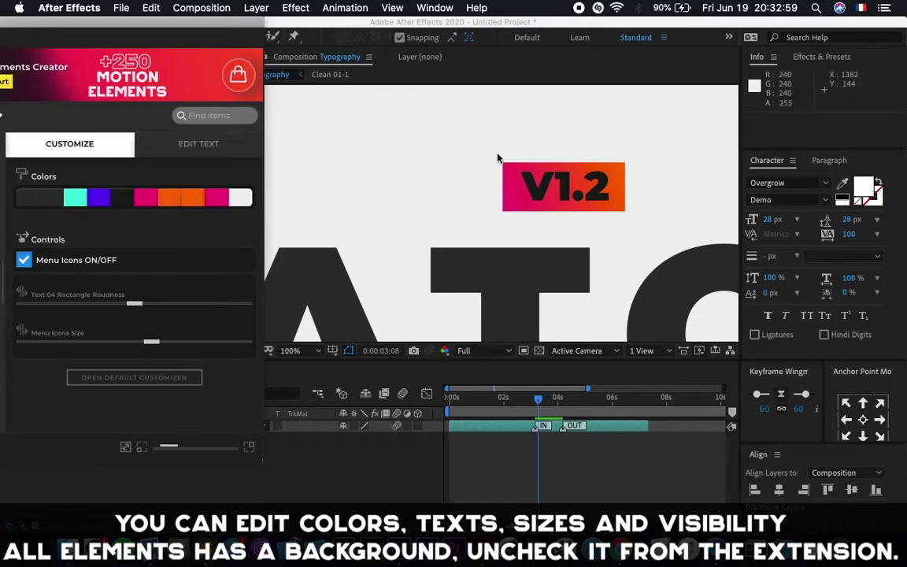
# Recolor the V1.2 badge's rectangle gradient with #09c3ee as the first color and #008cff as the second.
pyautogui.click(151, 203)
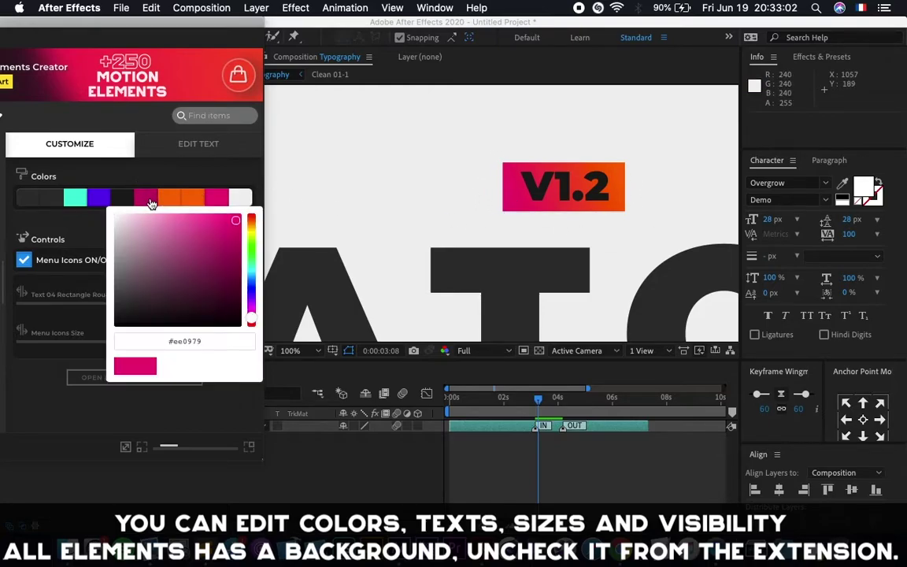
pyautogui.click(252, 275)
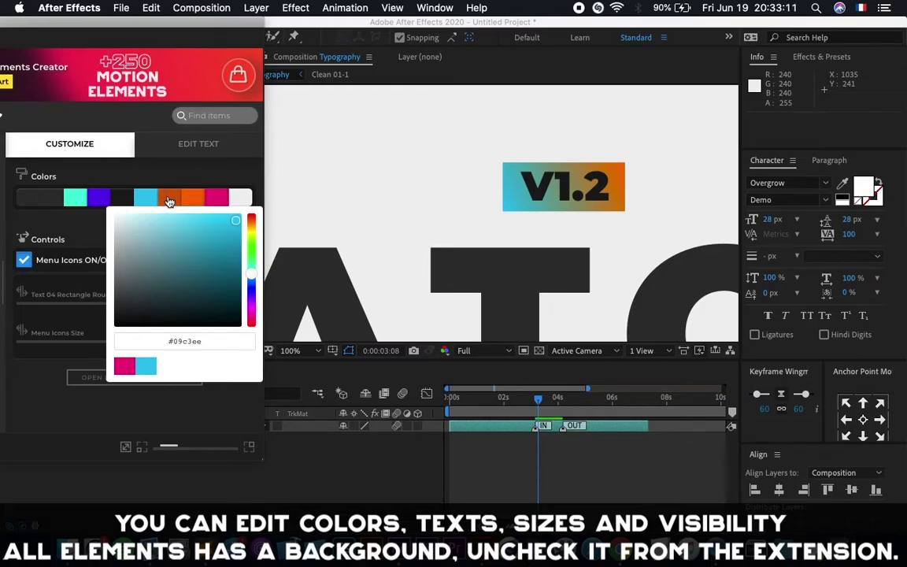
pyautogui.click(169, 202)
pyautogui.moveTo(250, 251); pyautogui.dragTo(254, 281)
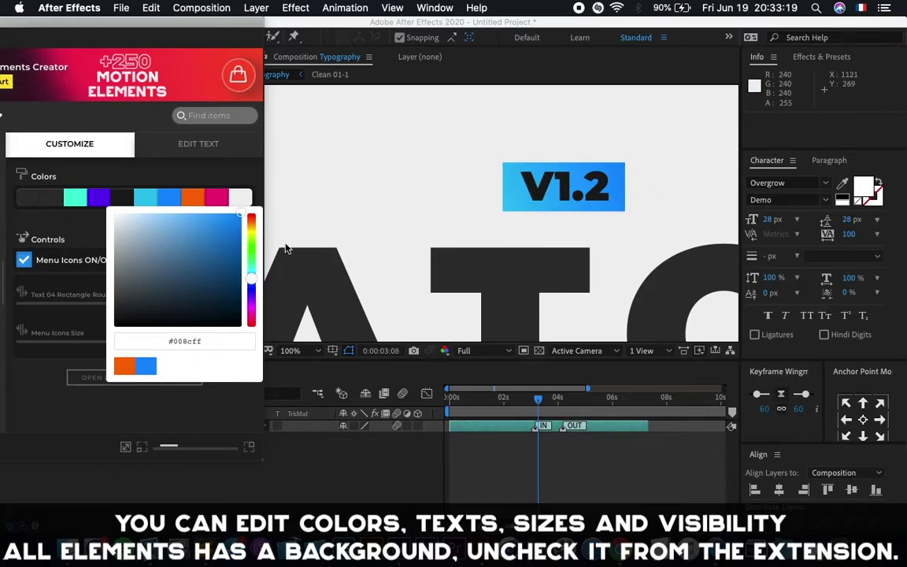
# Shift the first gradient color of the V1.2 badge's rectangle to a greener turquoise, about #09eecc.
pyautogui.click(145, 197)
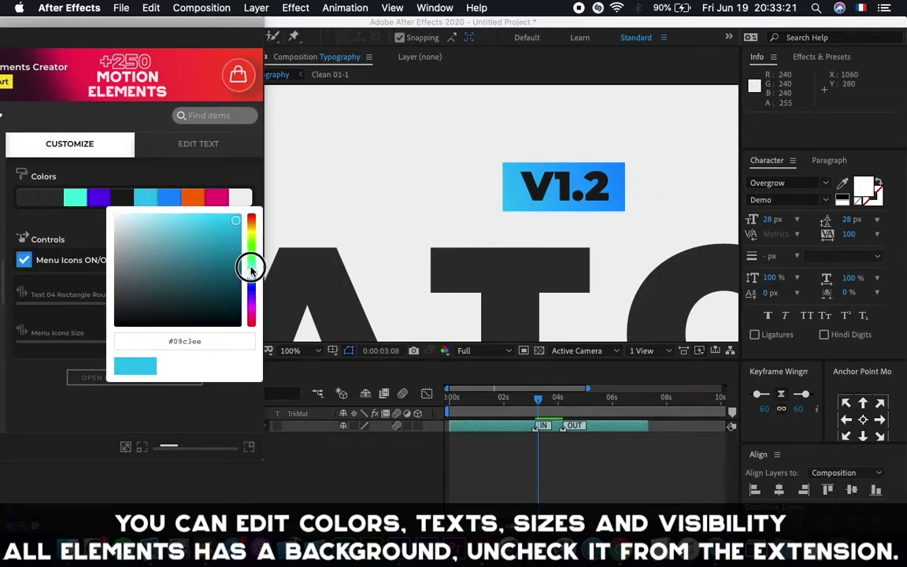
pyautogui.moveTo(251, 270); pyautogui.dragTo(253, 270)
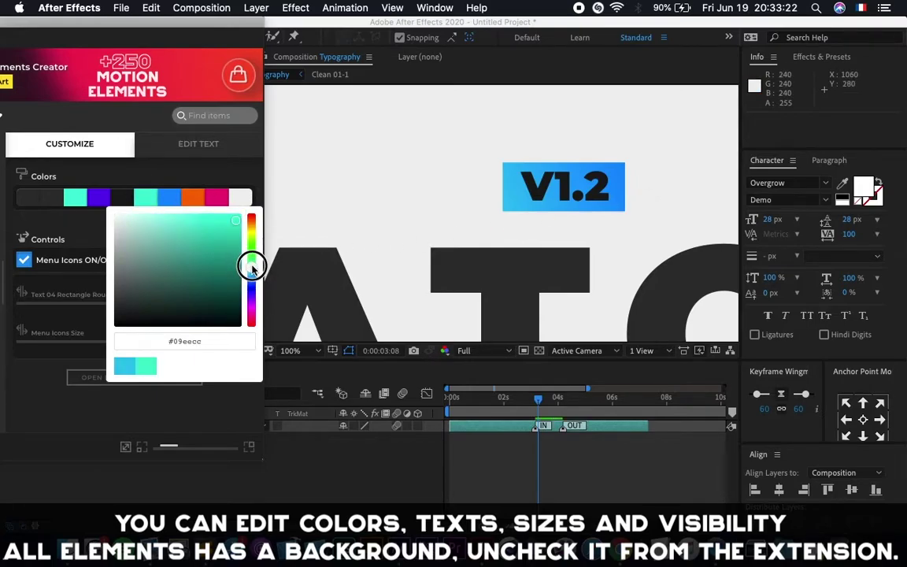
pyautogui.click(186, 407)
# Set the menu icon's gradient to #00ffbc for Menu Icons Color 01 and #0998ee for the second color.
pyautogui.scroll(-2, 412, 189)
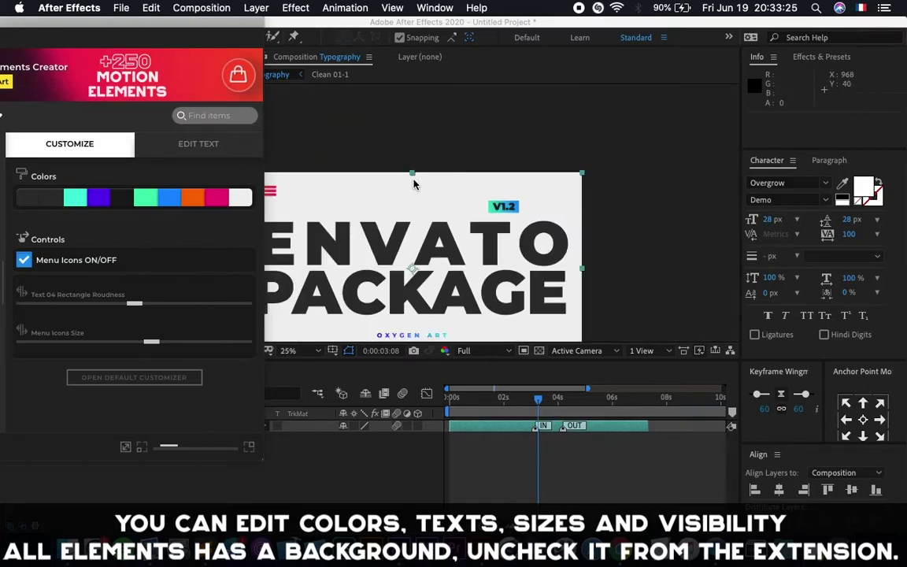
pyautogui.press('space')
pyautogui.moveTo(412, 215); pyautogui.dragTo(488, 219)
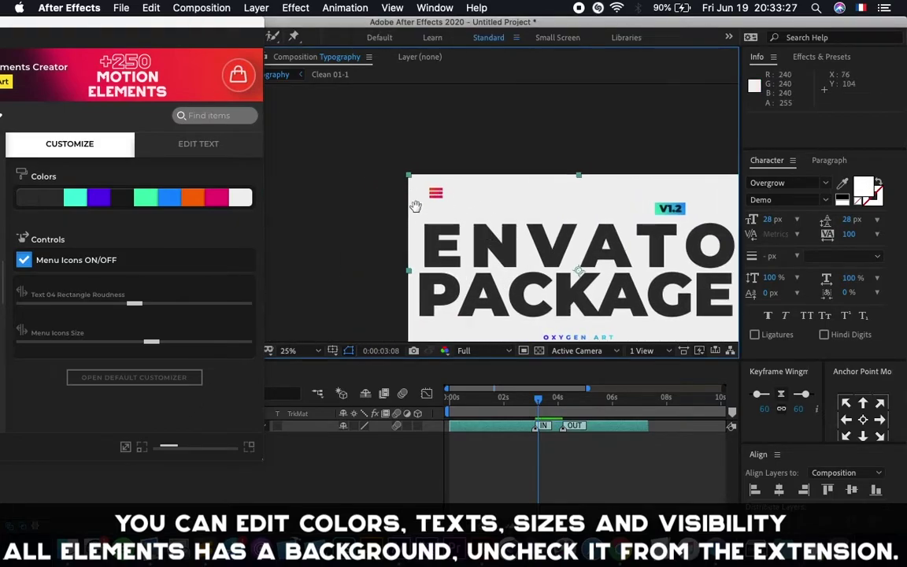
pyautogui.scroll(2, 381, 182)
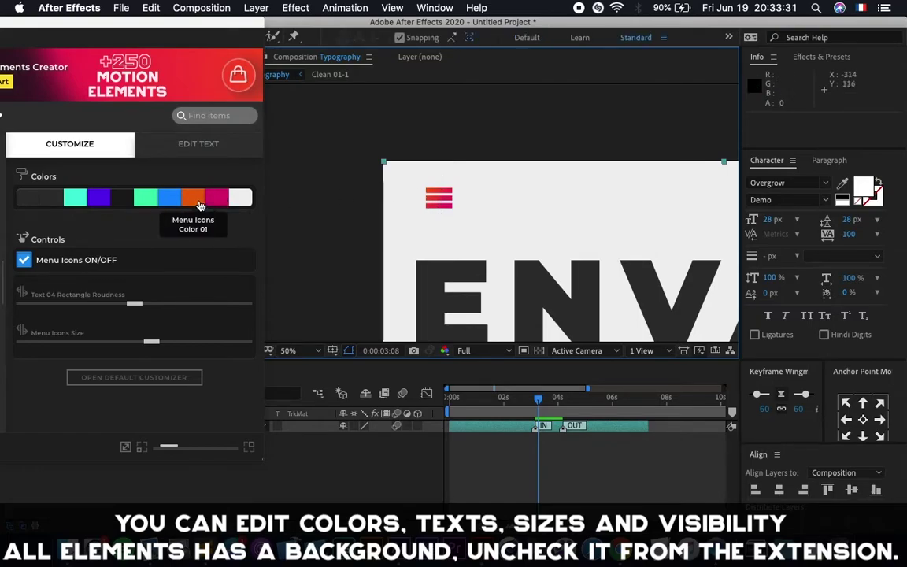
pyautogui.click(195, 203)
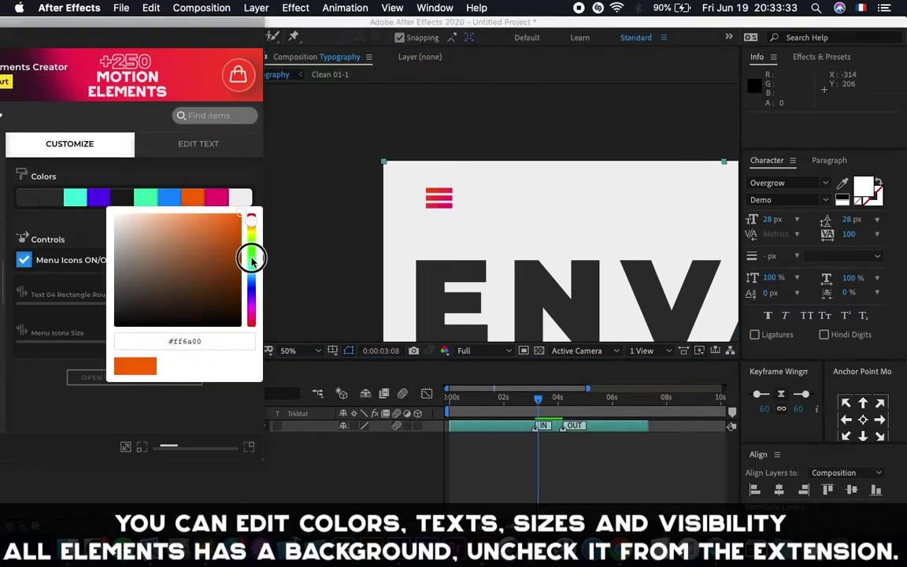
pyautogui.moveTo(252, 255); pyautogui.dragTo(253, 270)
pyautogui.click(217, 196)
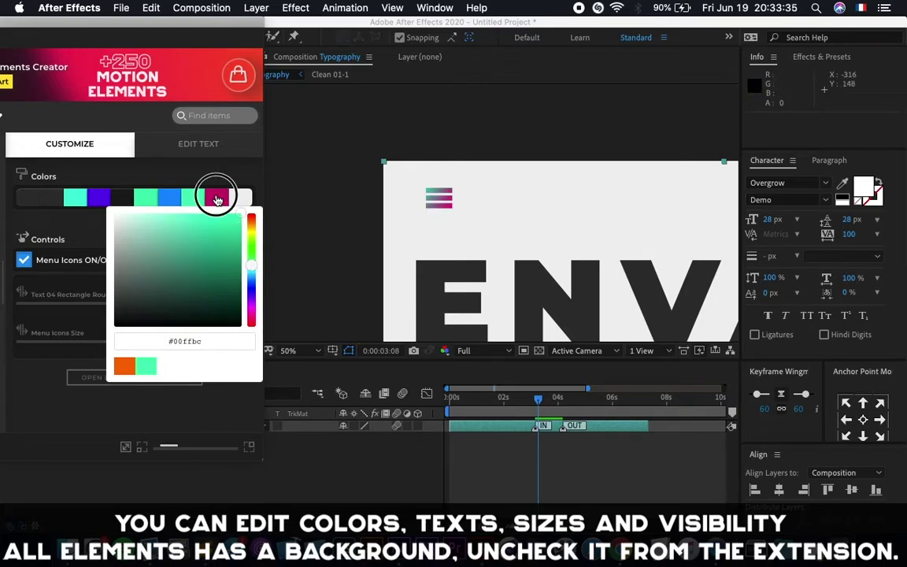
pyautogui.moveTo(251, 319); pyautogui.dragTo(252, 277)
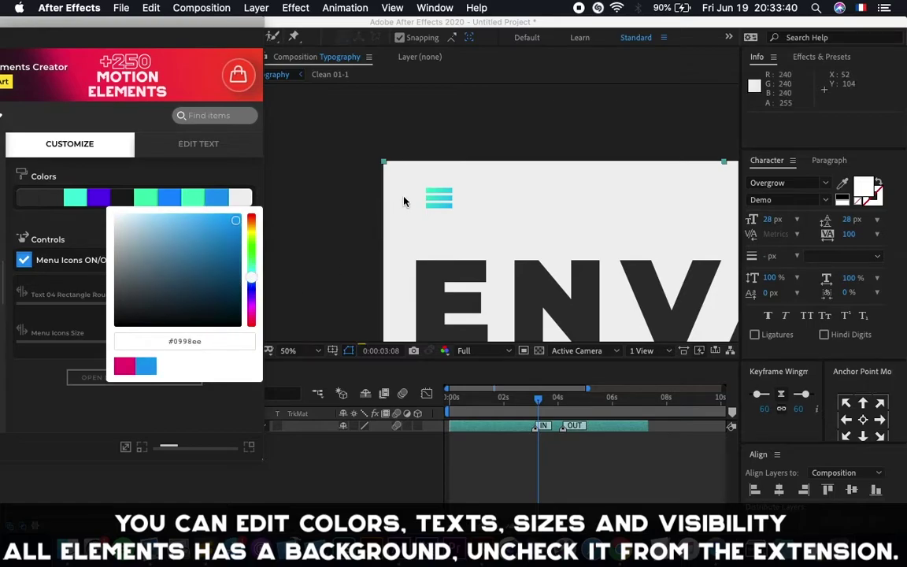
pyautogui.click(243, 399)
# Set the template's background color to near-black #181818.
pyautogui.scroll(-2, 463, 208)
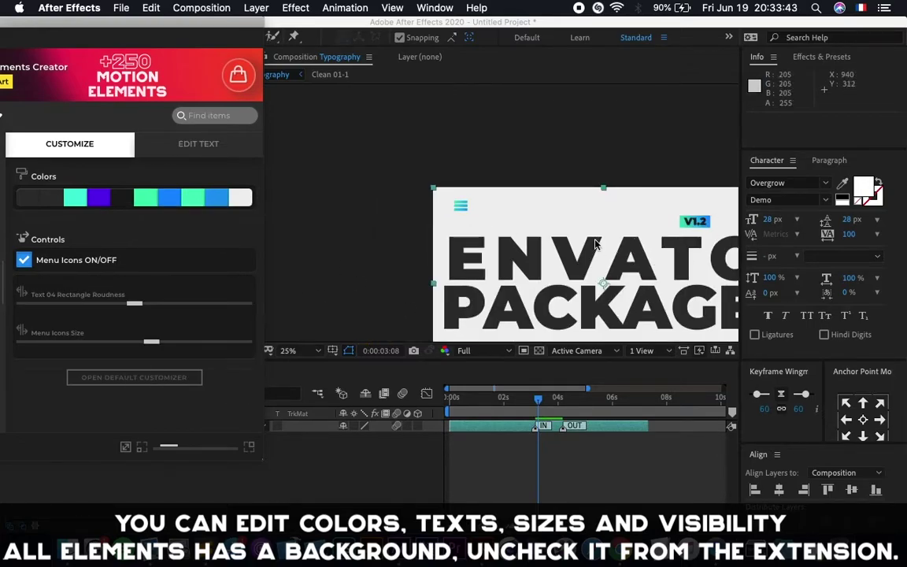
pyautogui.click(575, 226)
pyautogui.moveTo(591, 259); pyautogui.dragTo(476, 199)
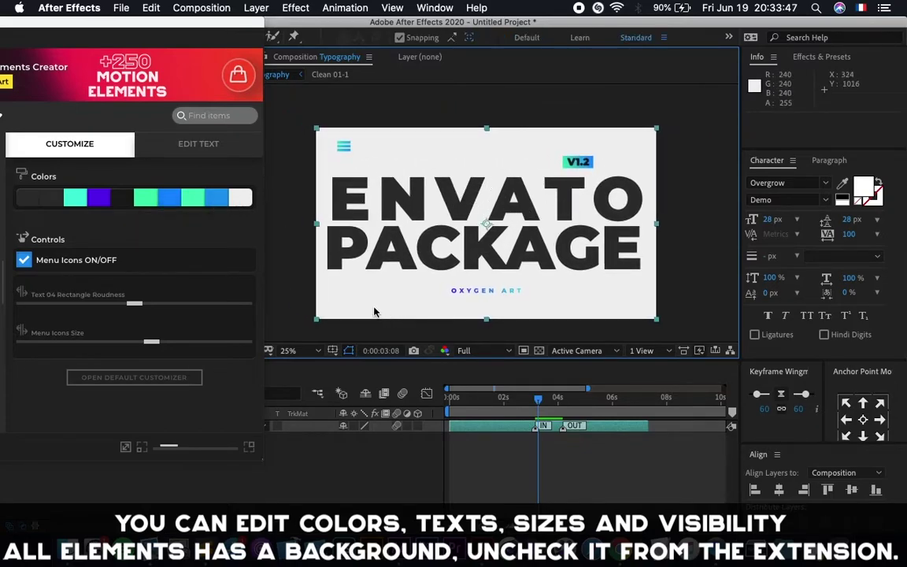
pyautogui.click(240, 198)
pyautogui.moveTo(154, 289); pyautogui.dragTo(105, 320)
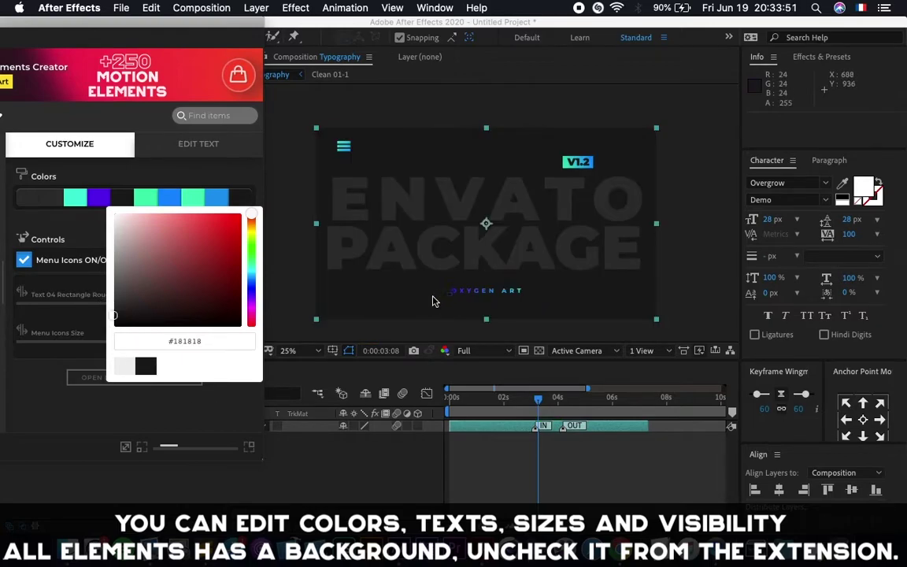
pyautogui.click(160, 389)
# Set the colors of both title lines, ENVATO and PACKAGE, to white.
pyautogui.click(27, 198)
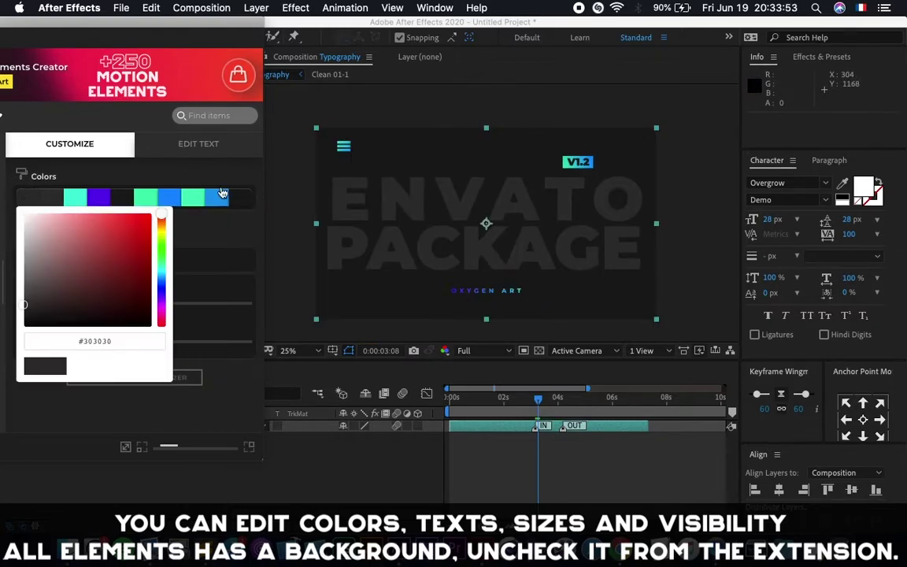
pyautogui.click(52, 198)
pyautogui.click(47, 215)
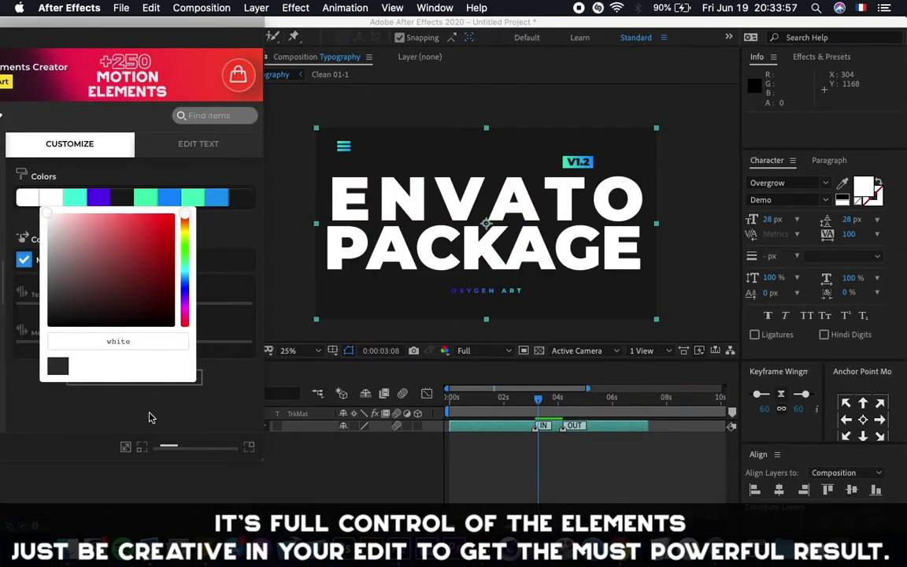
pyautogui.click(385, 484)
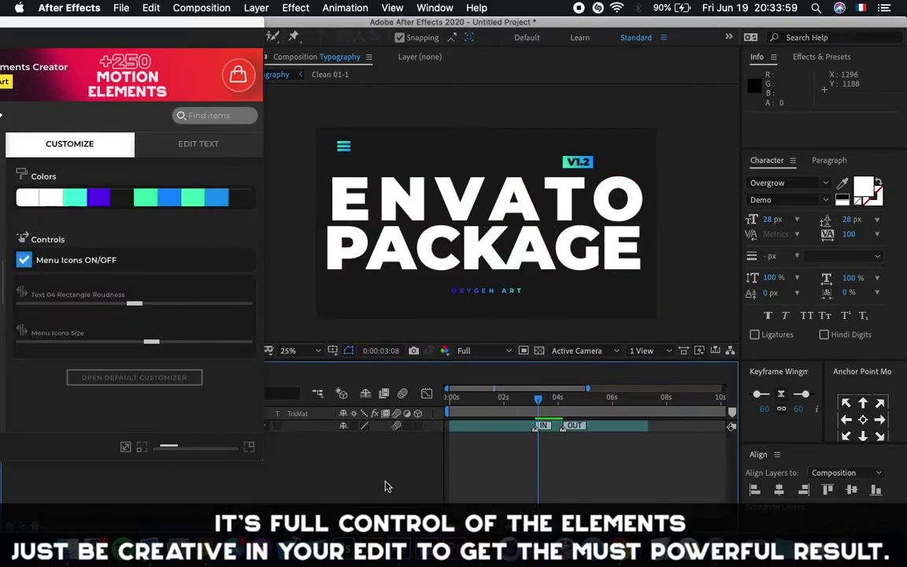
# Lower the preview resolution to Third and play the recolored Typography animation from the beginning.
pyautogui.moveTo(532, 399); pyautogui.dragTo(298, 419)
pyautogui.press('space')
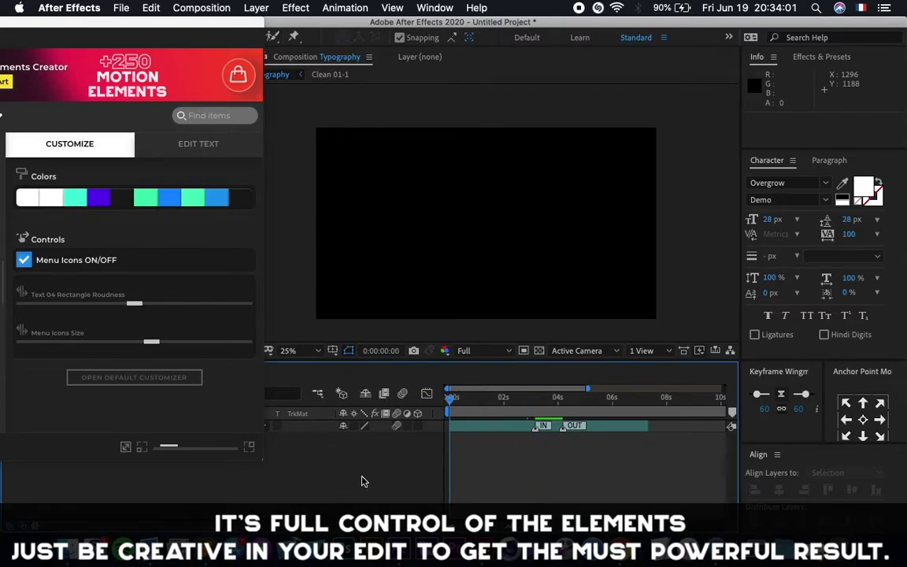
pyautogui.click(474, 353)
pyautogui.click(472, 415)
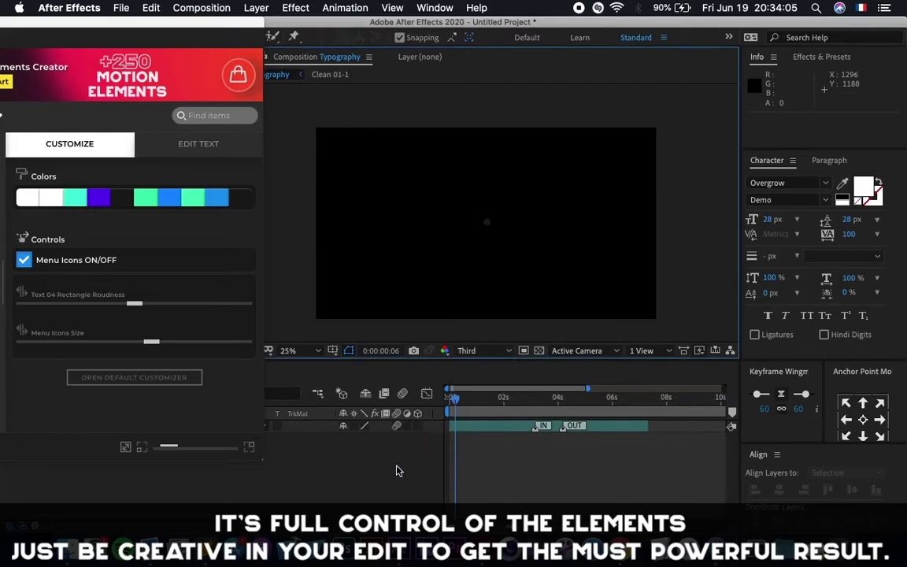
pyautogui.press('space')
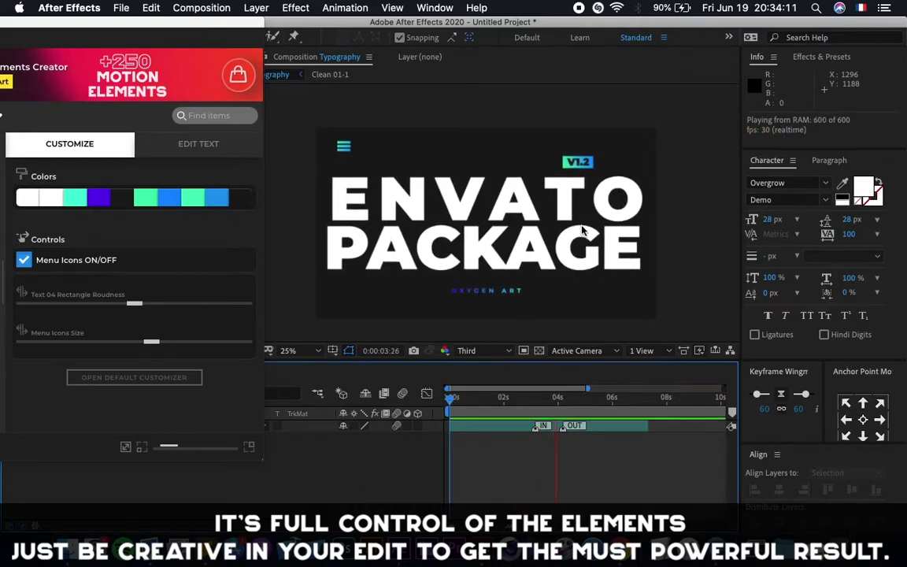
pyautogui.press('space')
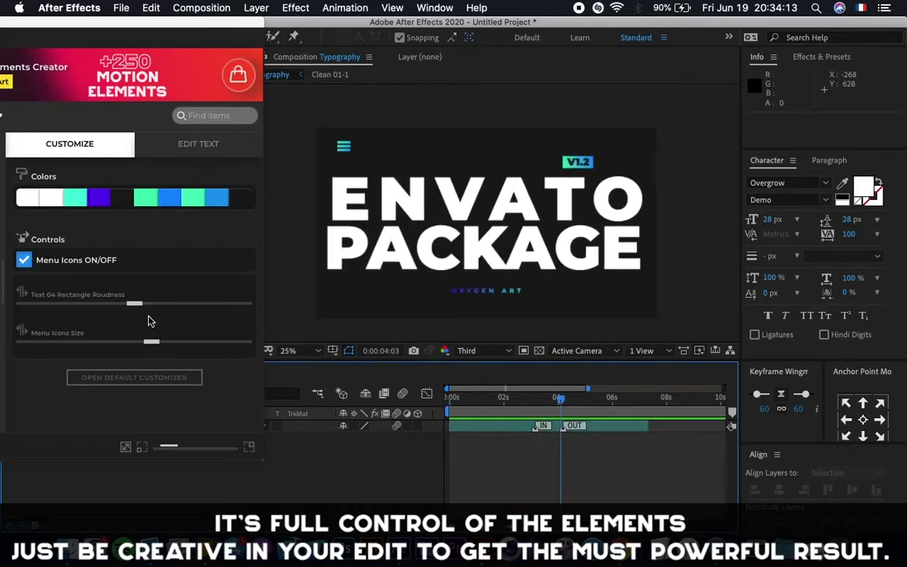
# Restore the preview resolution to Full and increase the Text 04 rectangle roundness until the V1.2 badge has fully rounded ends.
pyautogui.scroll(2, 592, 164)
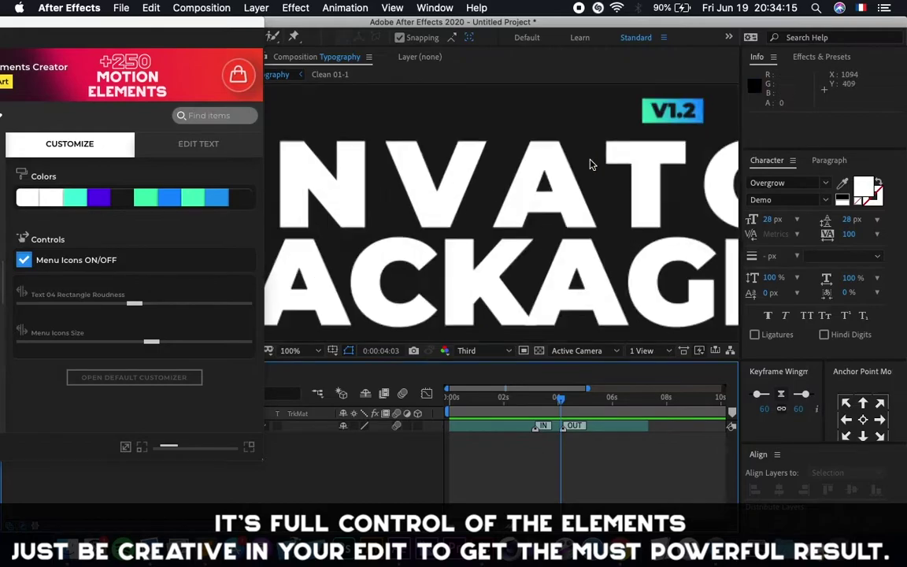
pyautogui.scroll(2, 600, 149)
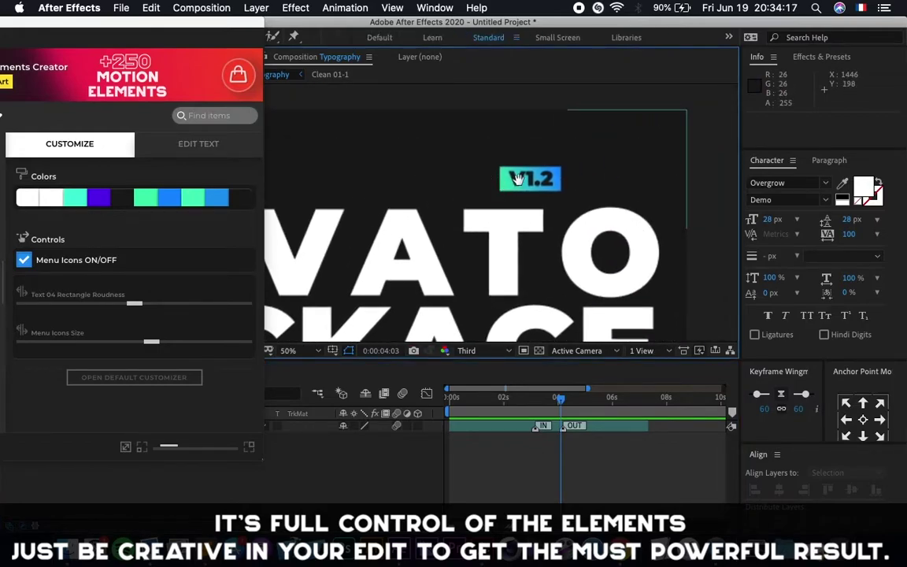
pyautogui.moveTo(572, 170); pyautogui.dragTo(553, 203)
pyautogui.click(472, 350)
pyautogui.click(474, 383)
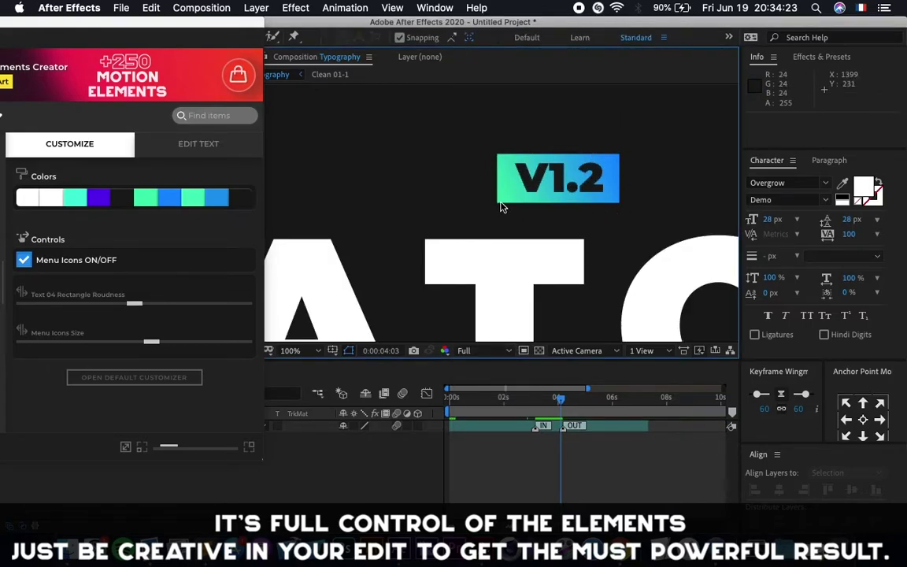
pyautogui.moveTo(41, 304)
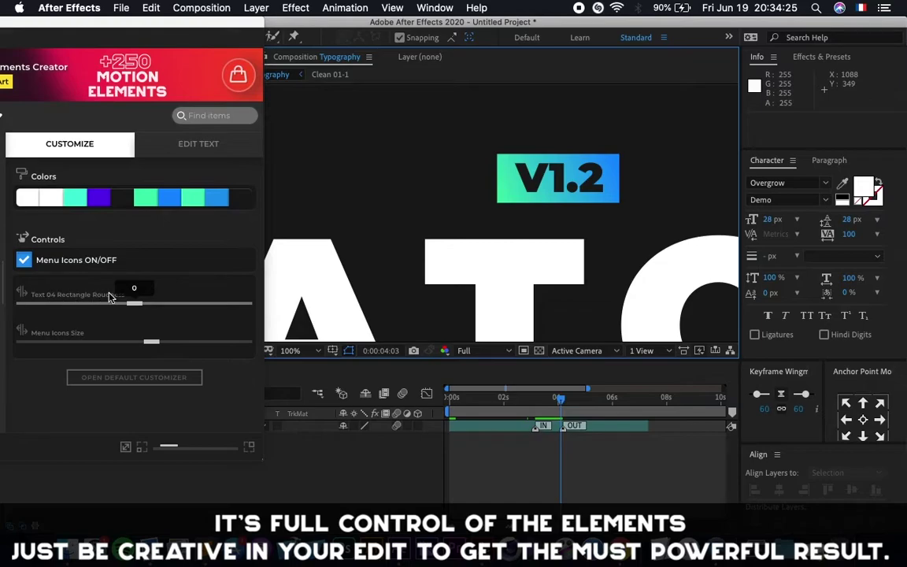
pyautogui.moveTo(137, 305)
pyautogui.mouseDown()
pyautogui.moveTo(156, 304)
pyautogui.moveTo(149, 305)
pyautogui.mouseUp()
# Try several larger and smaller Menu Icons Size values, including 150, while viewing the menu icon up close.
pyautogui.moveTo(97, 340)
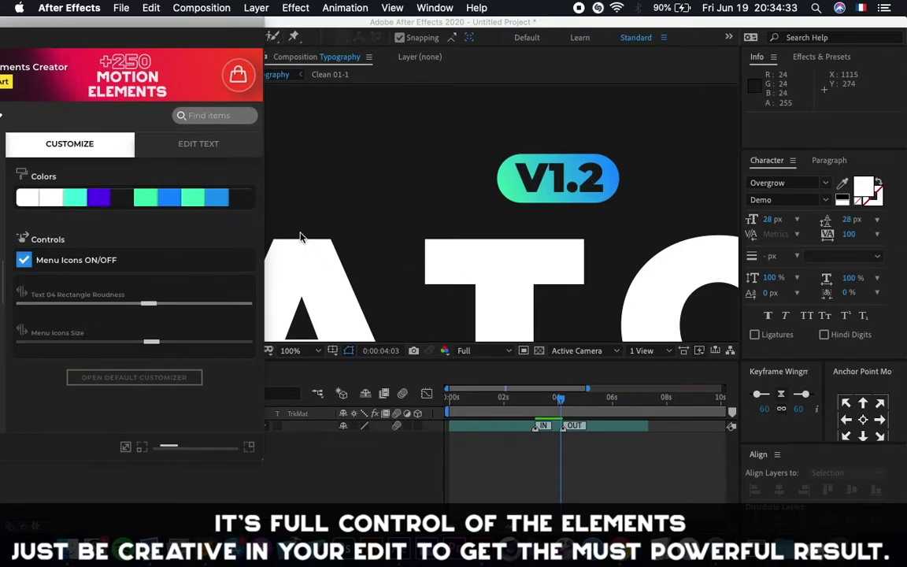
pyautogui.press('h')
pyautogui.moveTo(318, 216); pyautogui.dragTo(630, 337)
pyautogui.moveTo(434, 240); pyautogui.dragTo(519, 261)
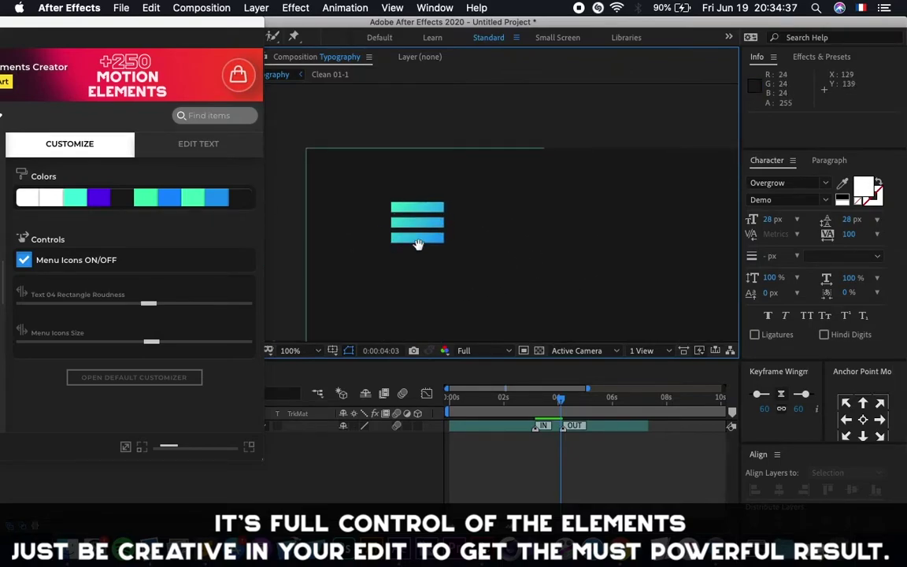
pyautogui.click(168, 344)
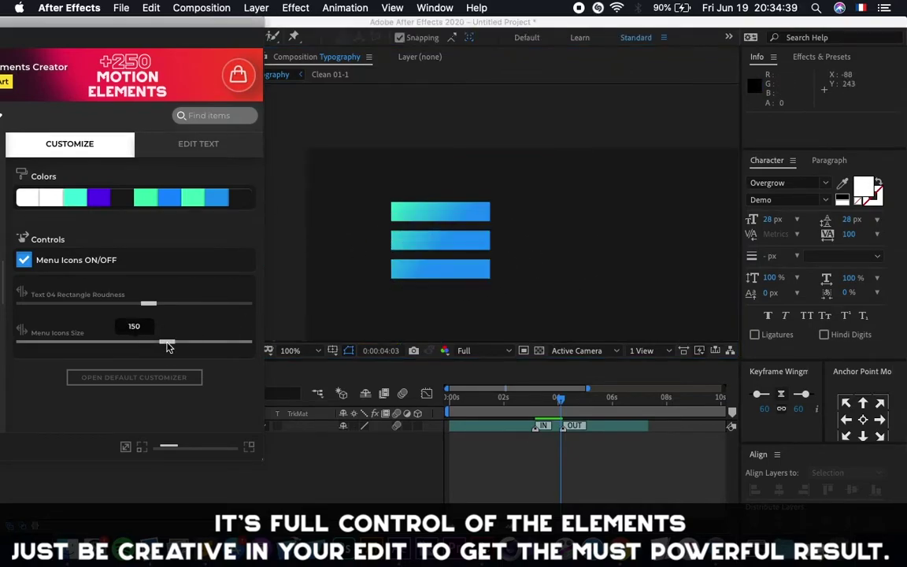
pyautogui.click(107, 344)
pyautogui.moveTo(129, 346); pyautogui.dragTo(178, 347)
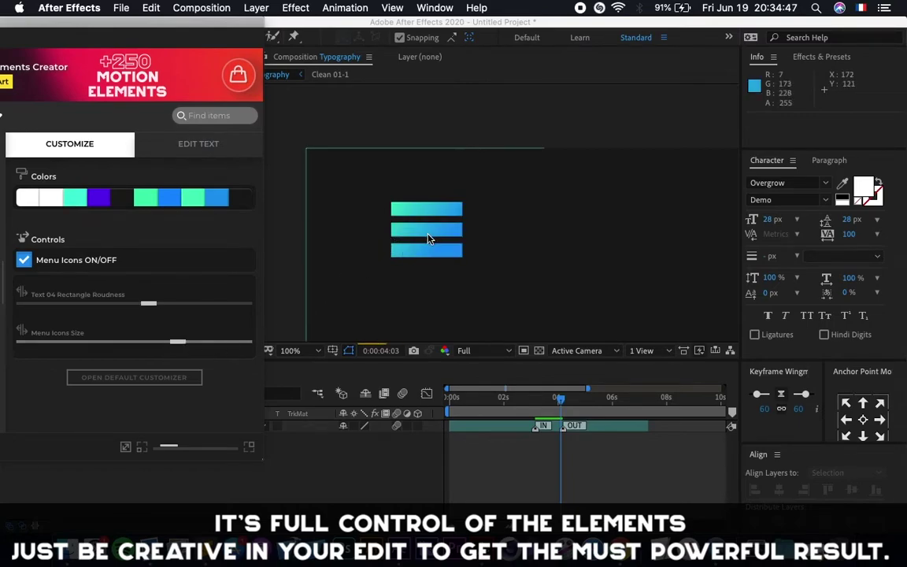
# Switch the menu icon off and on again, fit the composition in view, and set Menu Icons Size to 66.
pyautogui.click(25, 259)
pyautogui.click(24, 260)
pyautogui.click(300, 350)
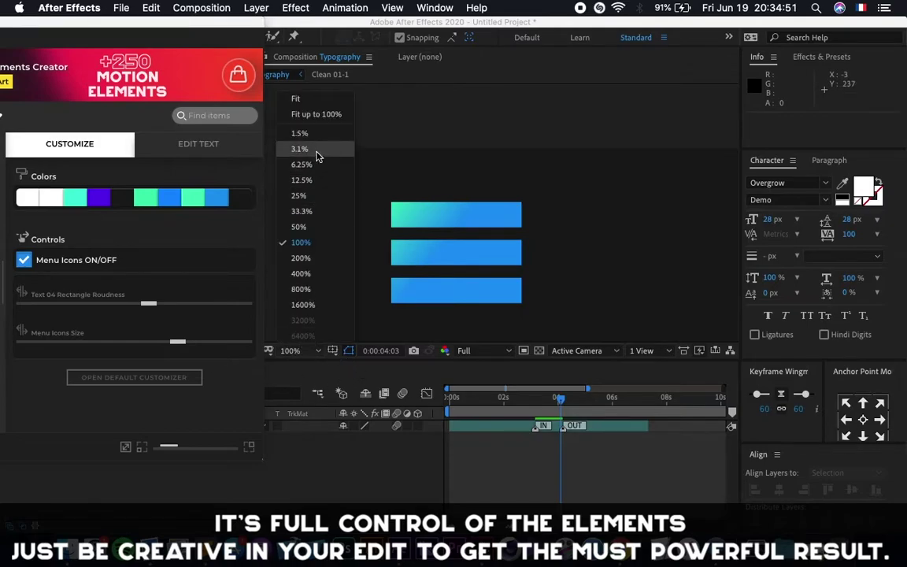
pyautogui.click(318, 107)
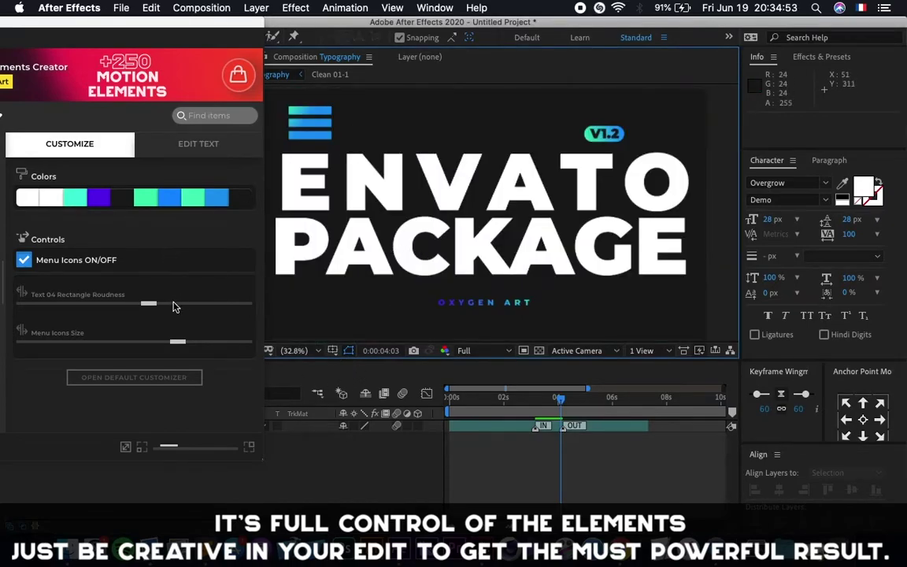
pyautogui.click(150, 344)
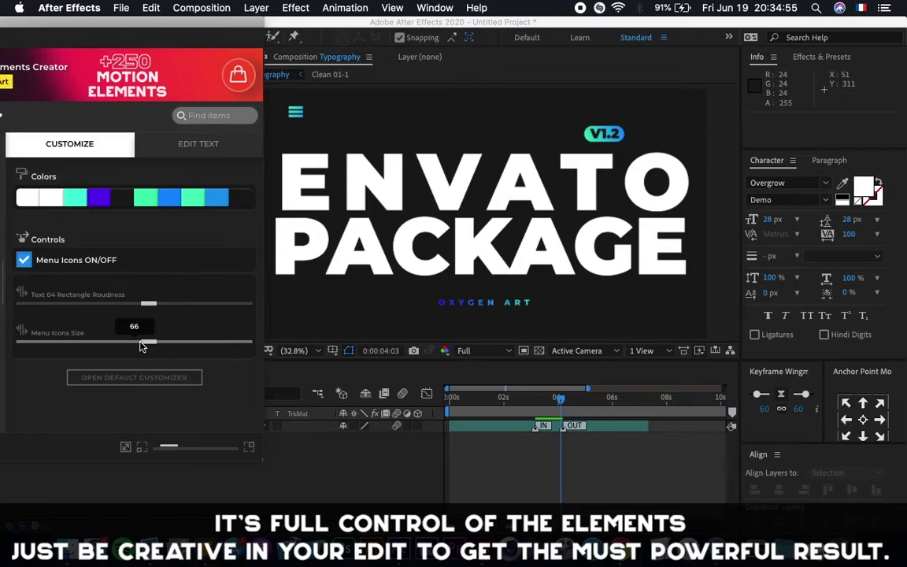
pyautogui.click(366, 464)
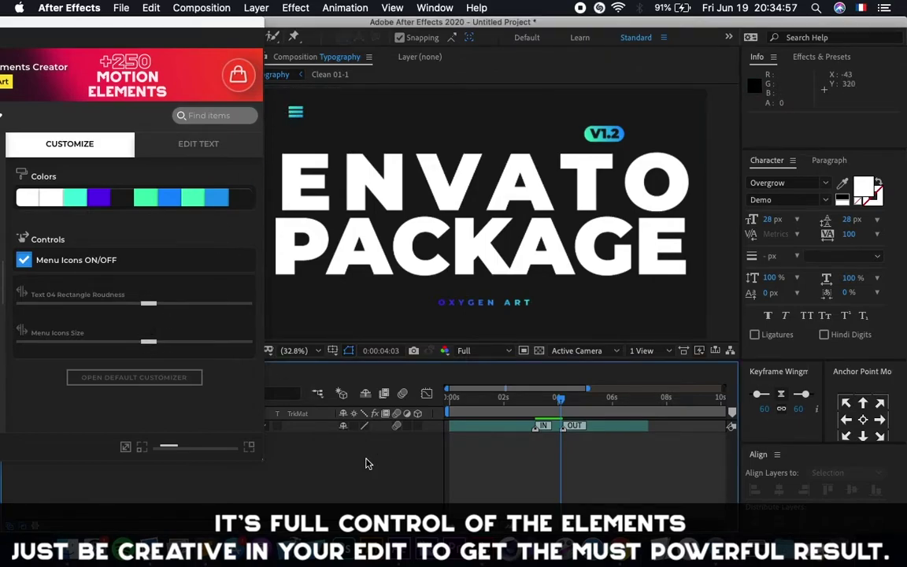
# Move the current time to 0:00:00:29 and lower the preview resolution to Third.
pyautogui.moveTo(109, 21); pyautogui.dragTo(180, 11)
pyautogui.click(476, 397)
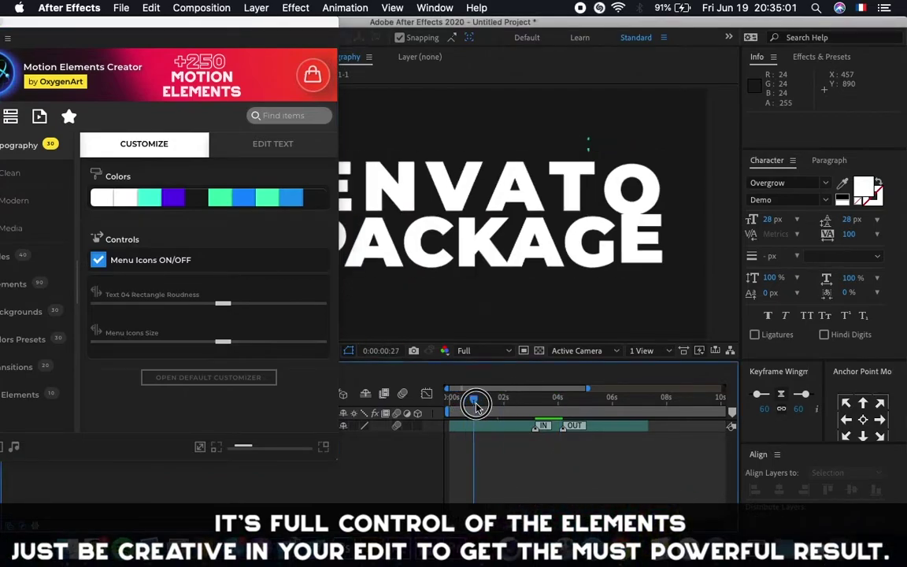
pyautogui.click(468, 350)
pyautogui.click(478, 415)
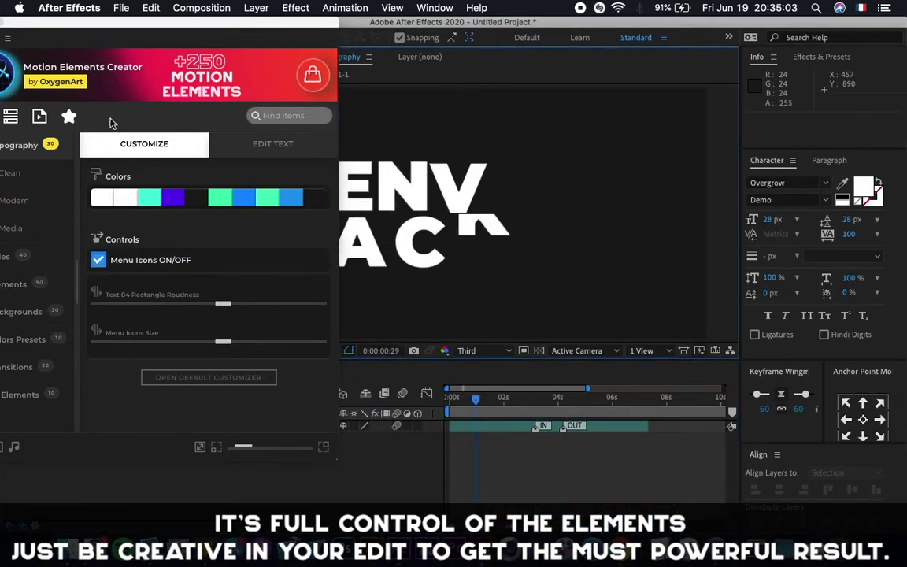
# Bring AtomX fully into view and browse the Clean templates in the Typography category.
pyautogui.moveTo(136, 44); pyautogui.dragTo(174, 43)
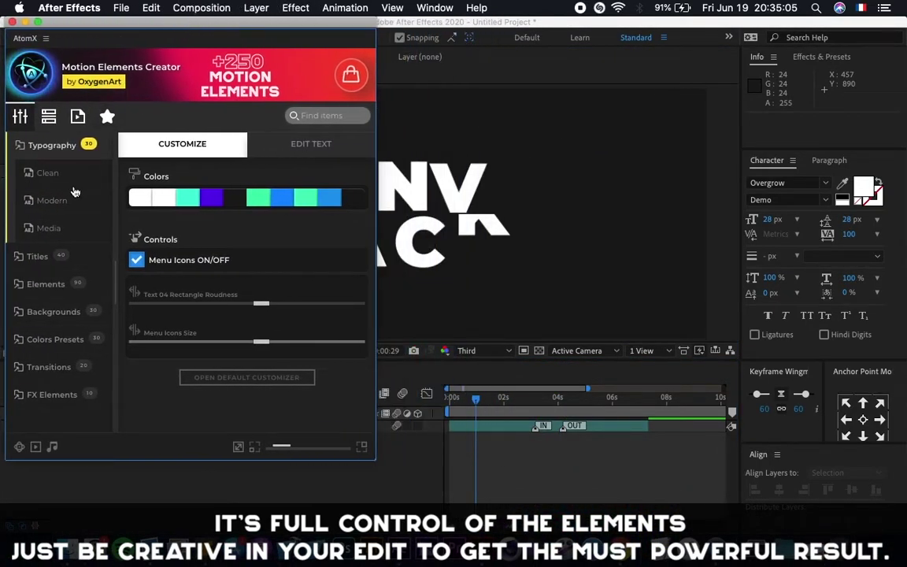
pyautogui.click(56, 182)
pyautogui.moveTo(164, 292)
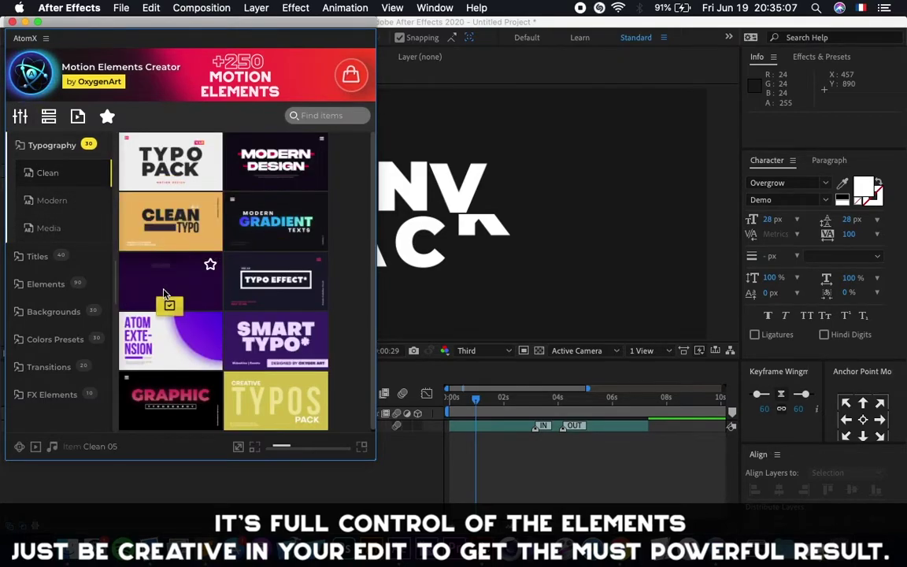
pyautogui.scroll(-1, 206, 323)
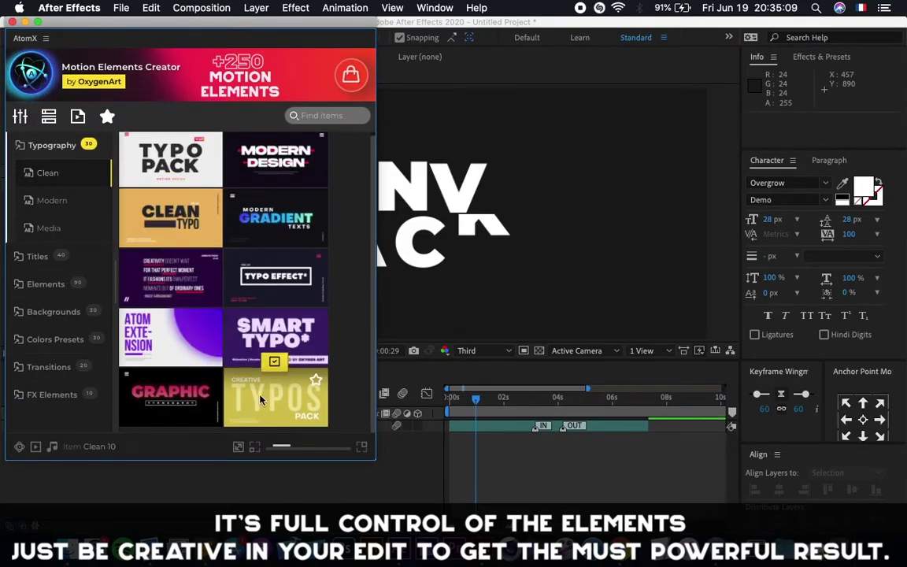
# Add the Modern 08 SHOW TIME! template from the Modern Typography templates and clear the view of the composition.
pyautogui.click(45, 202)
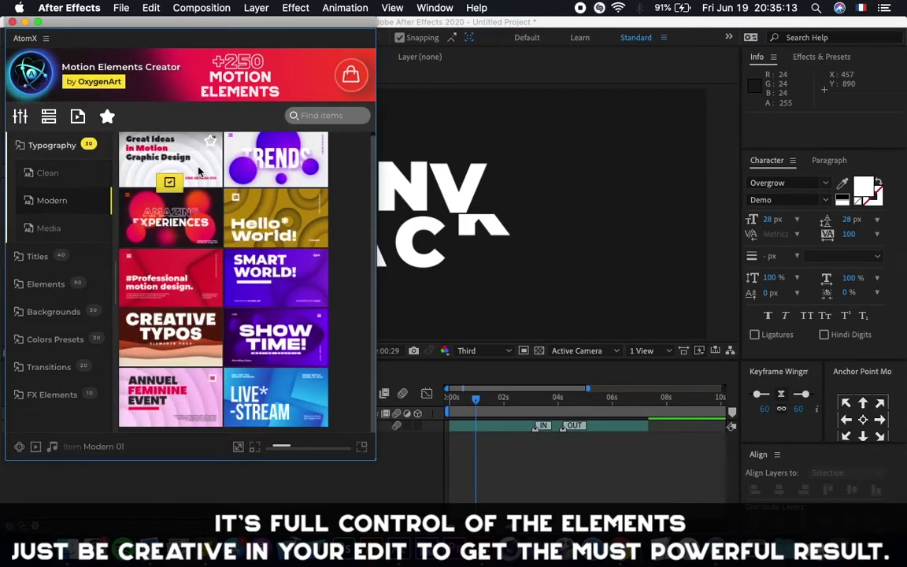
pyautogui.moveTo(245, 266)
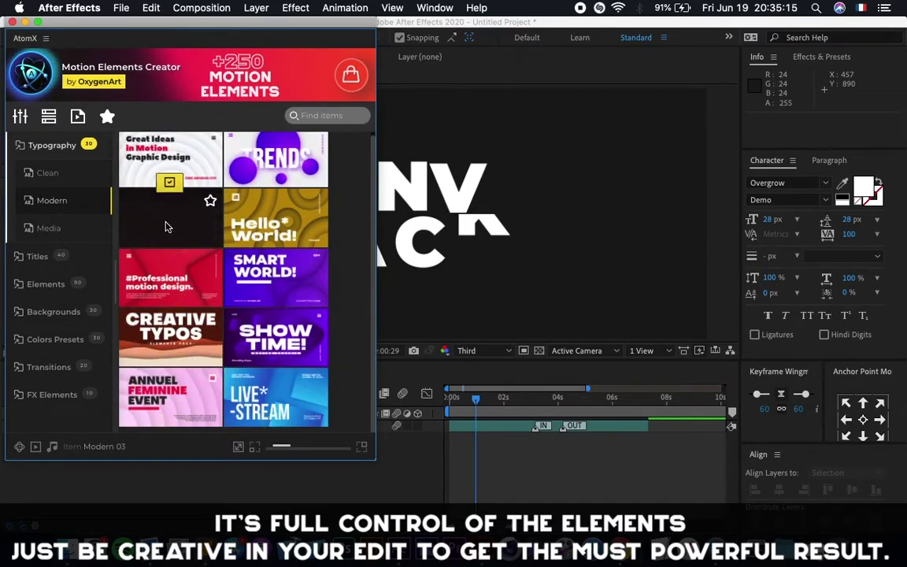
pyautogui.moveTo(219, 381)
pyautogui.moveTo(274, 366)
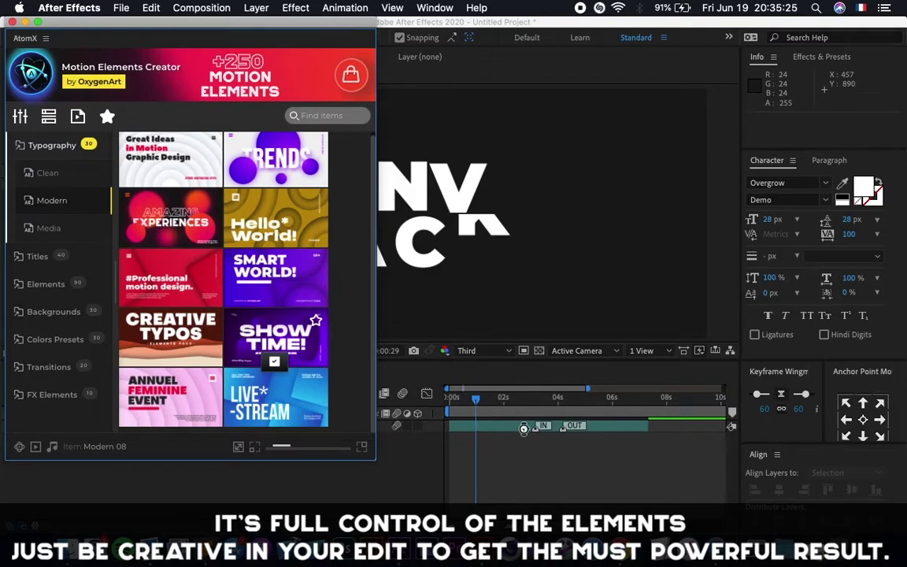
pyautogui.moveTo(311, 34); pyautogui.dragTo(158, 34)
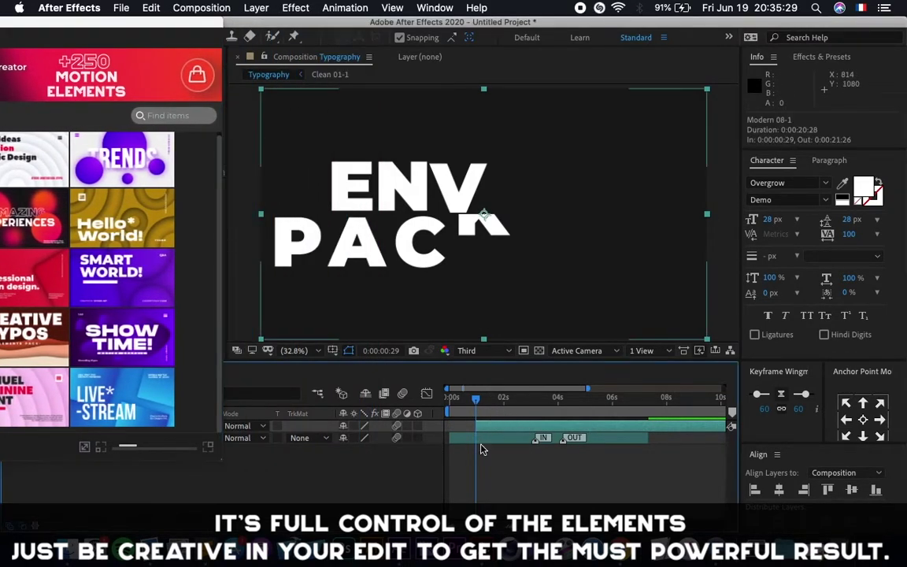
# Delete the Clean 01-1 layer from the Typography composition and move the current time to 0:00:02:00.
pyautogui.click(506, 441)
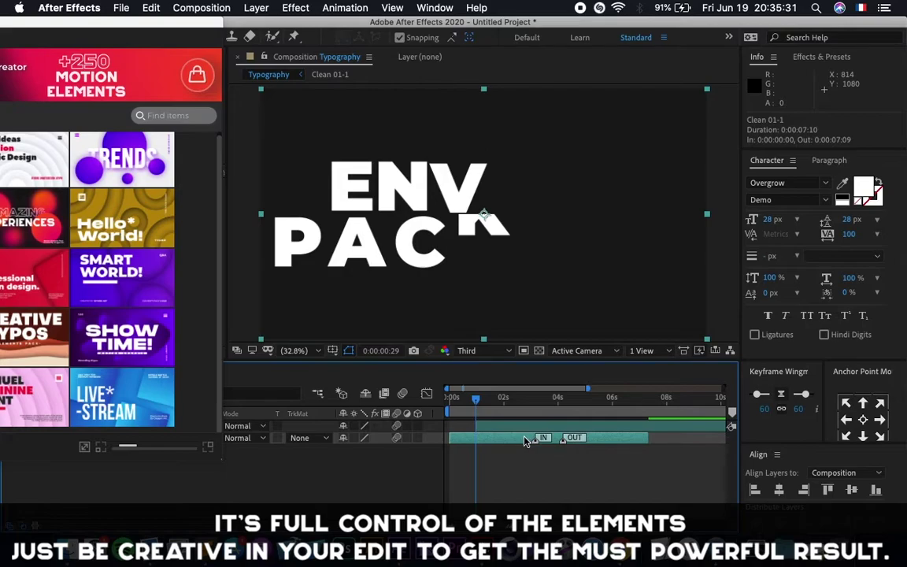
pyautogui.press('Delete')
pyautogui.click(502, 403)
# Shift the Modern 08-1 layer to start at the beginning of the timeline and show its frame at 0:00:02:04.
pyautogui.click(542, 427)
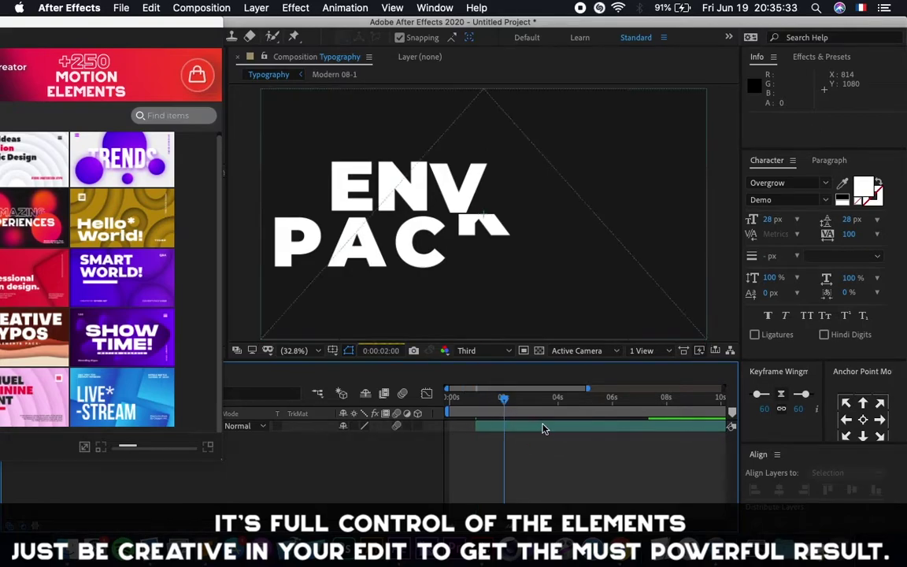
pyautogui.moveTo(490, 406); pyautogui.dragTo(441, 410)
pyautogui.scroll(3, 477, 409)
pyautogui.hscroll(-3, 461, 408)
pyautogui.moveTo(578, 434); pyautogui.dragTo(474, 437)
pyautogui.scroll(-2, 485, 434)
pyautogui.click(573, 398)
pyautogui.scroll(-3, 546, 427)
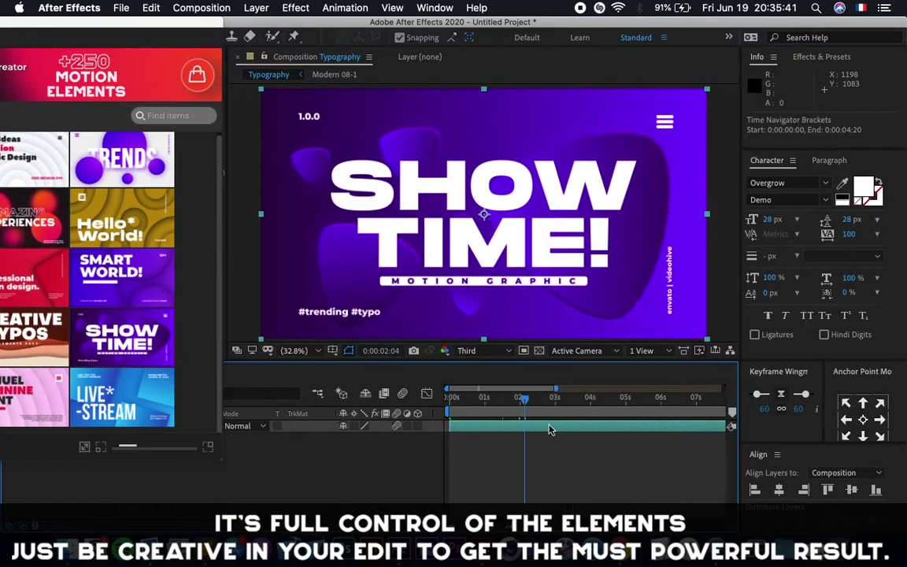
# Open the Customizer for the SHOW TIME! template and examine its colors and controls beside the composition.
pyautogui.moveTo(104, 23); pyautogui.dragTo(257, 22)
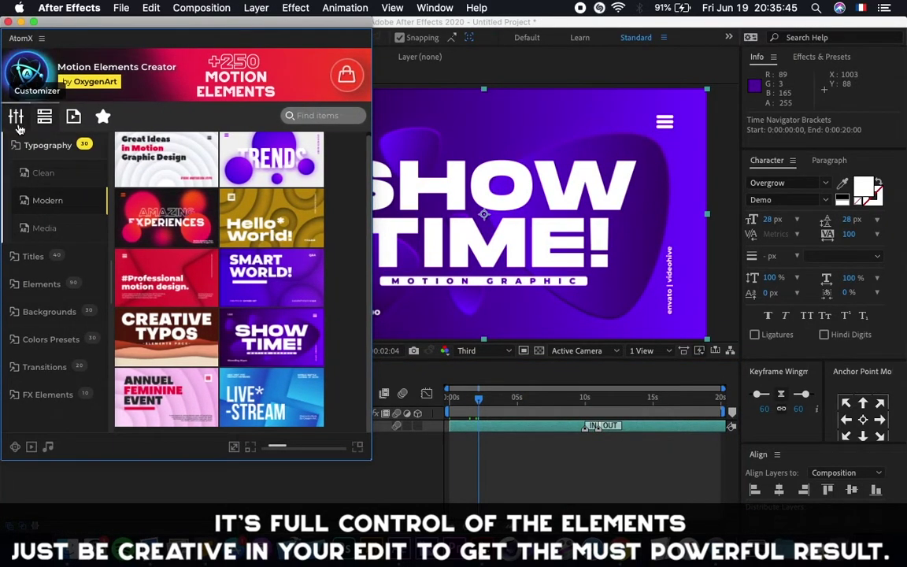
pyautogui.click(30, 73)
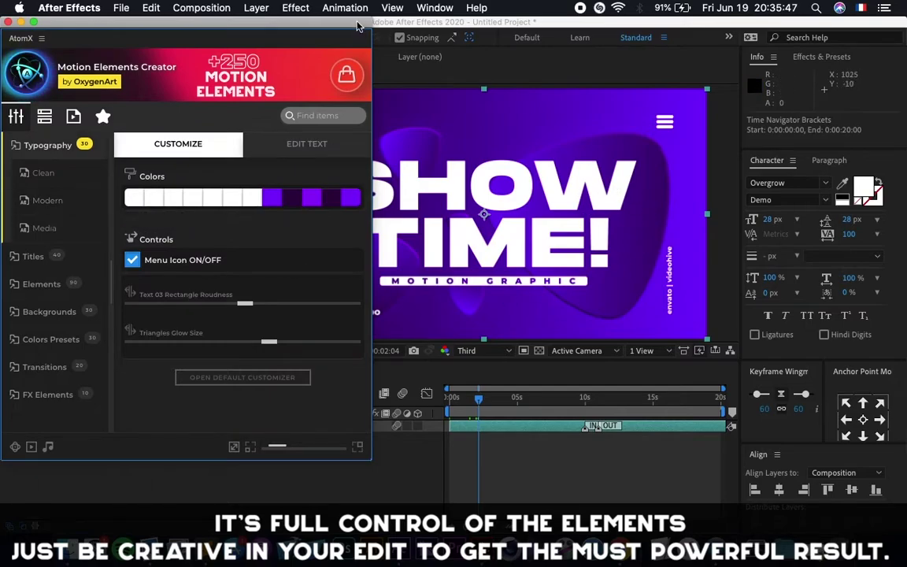
pyautogui.moveTo(358, 23); pyautogui.dragTo(241, 5)
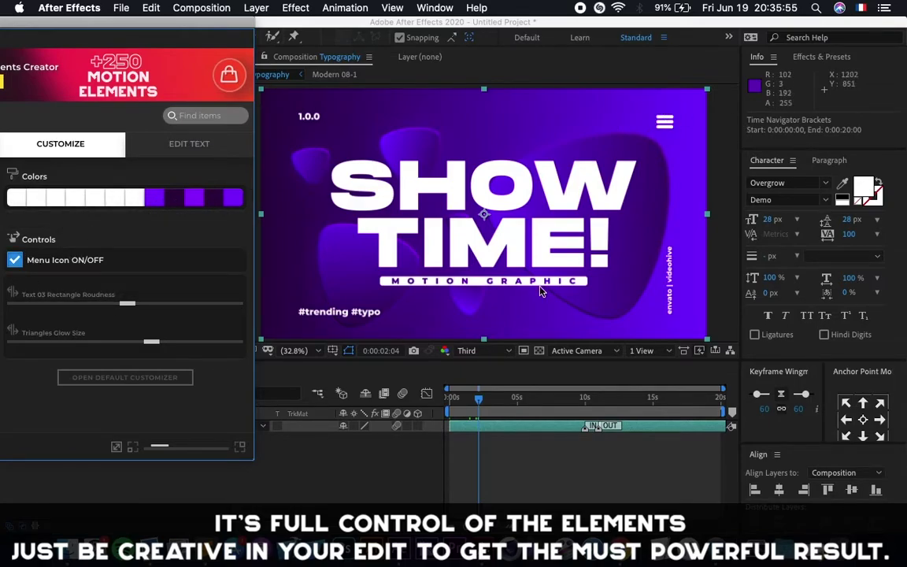
# Delete the Modern 08-1 layer and add the Media 03 PARTY'S SHOW TIME template from the Media Typography templates.
pyautogui.click(501, 429)
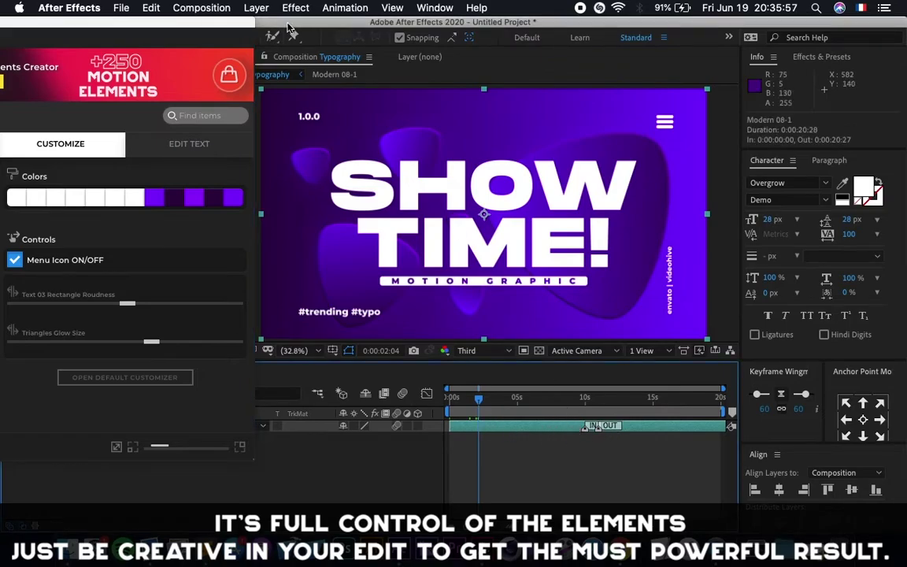
pyautogui.moveTo(220, 24); pyautogui.dragTo(309, 23)
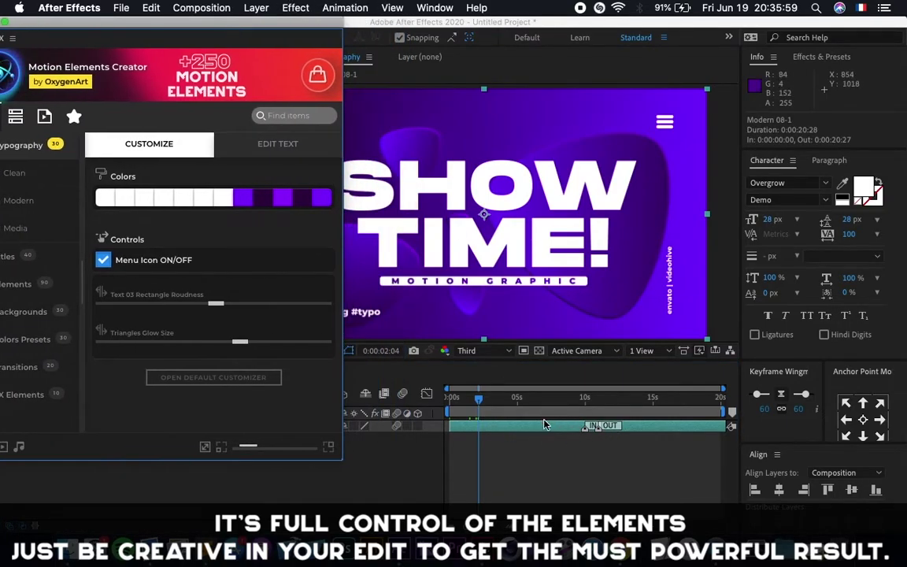
pyautogui.press('Delete')
pyautogui.moveTo(287, 24)
pyautogui.mouseDown()
pyautogui.moveTo(355, 24)
pyautogui.moveTo(298, 26)
pyautogui.mouseUp()
pyautogui.click(20, 228)
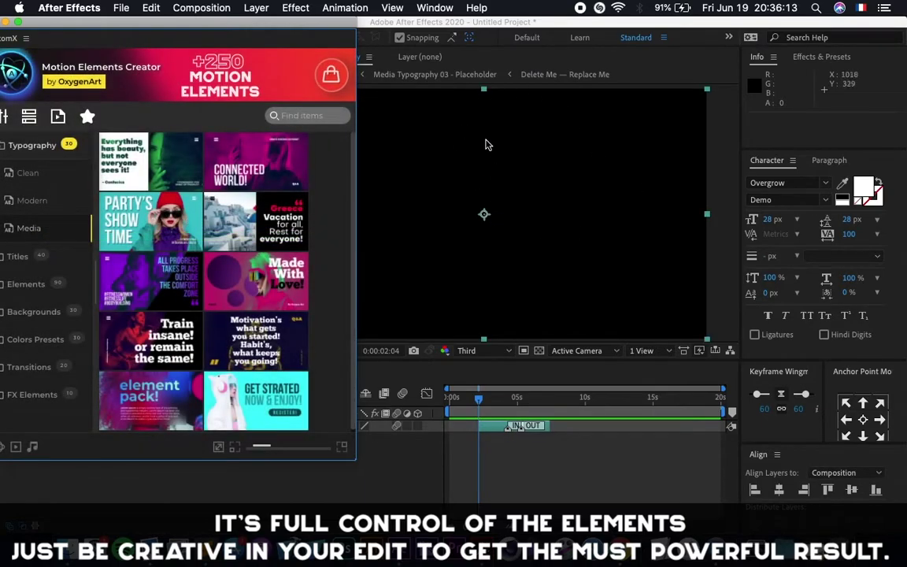
pyautogui.moveTo(277, 35); pyautogui.dragTo(186, 25)
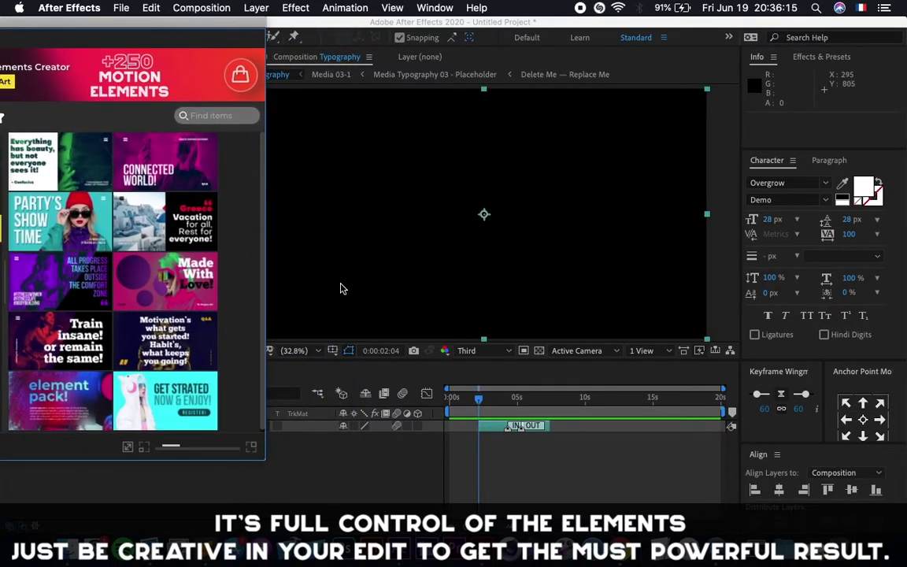
# Play the Media 03-1 animation from 0:00:03:06 and stop once its titles are fully in place.
pyautogui.click(504, 402)
pyautogui.click(498, 427)
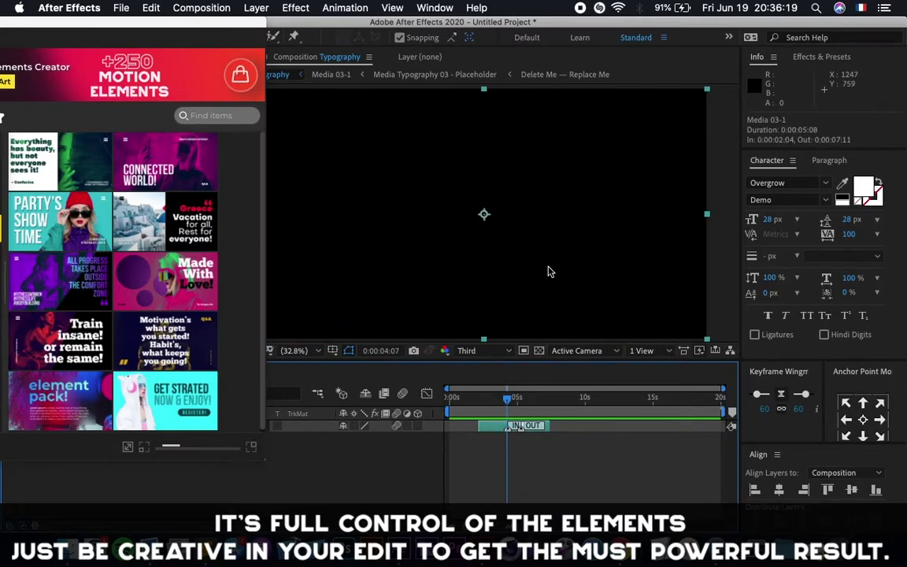
pyautogui.click(491, 402)
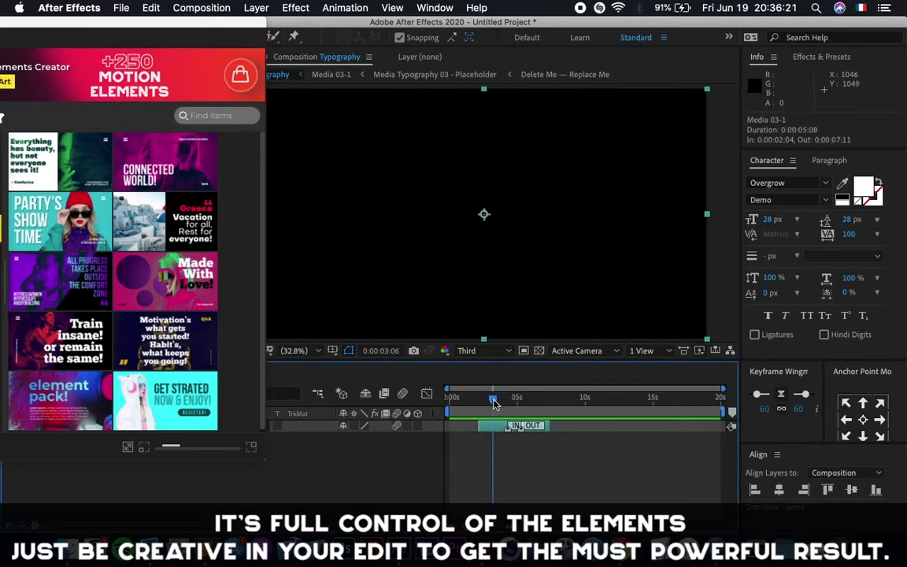
pyautogui.press('space')
pyautogui.press('space')
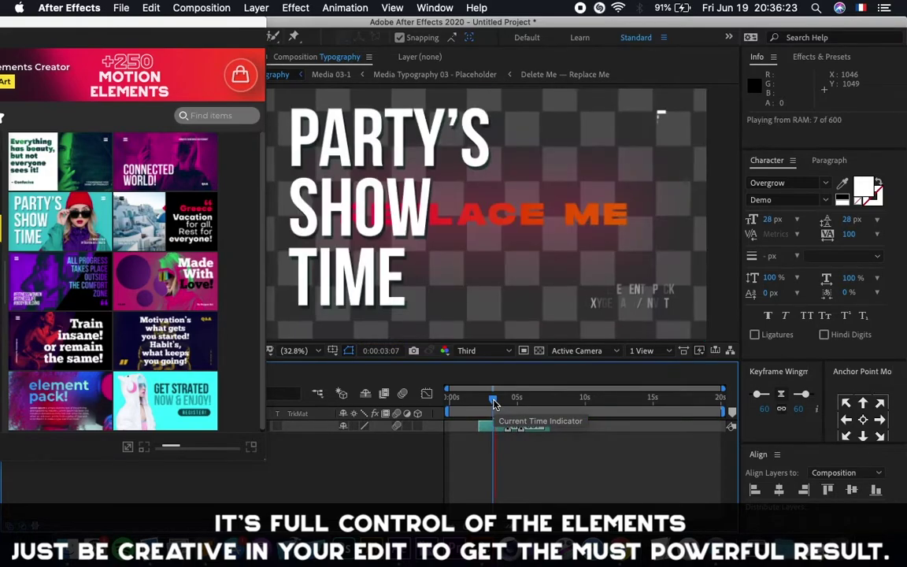
pyautogui.press('space')
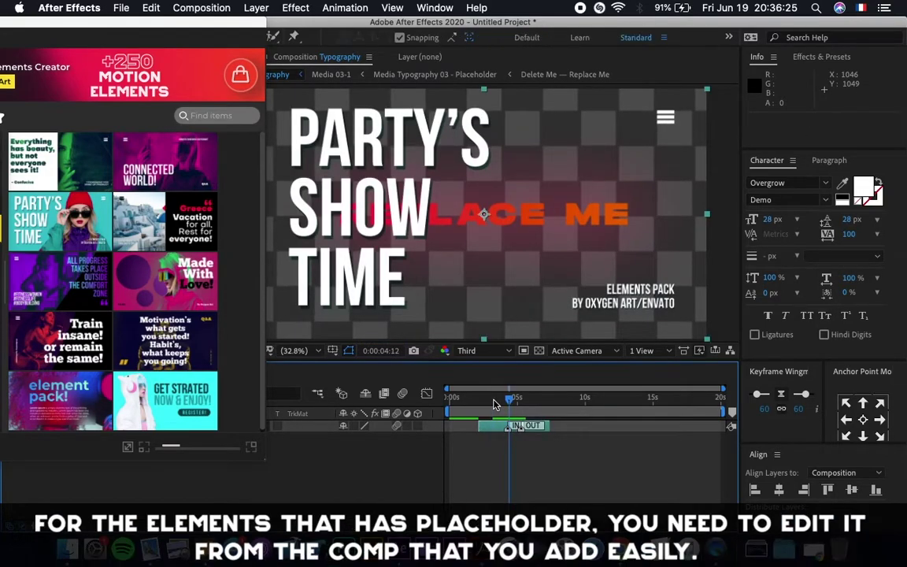
# Open the Media 03-1 composition, minimize the AtomX window, select the Media Typography 03 - Placeholder layer, and show the frame at 0:00:01:19.
pyautogui.click(498, 427)
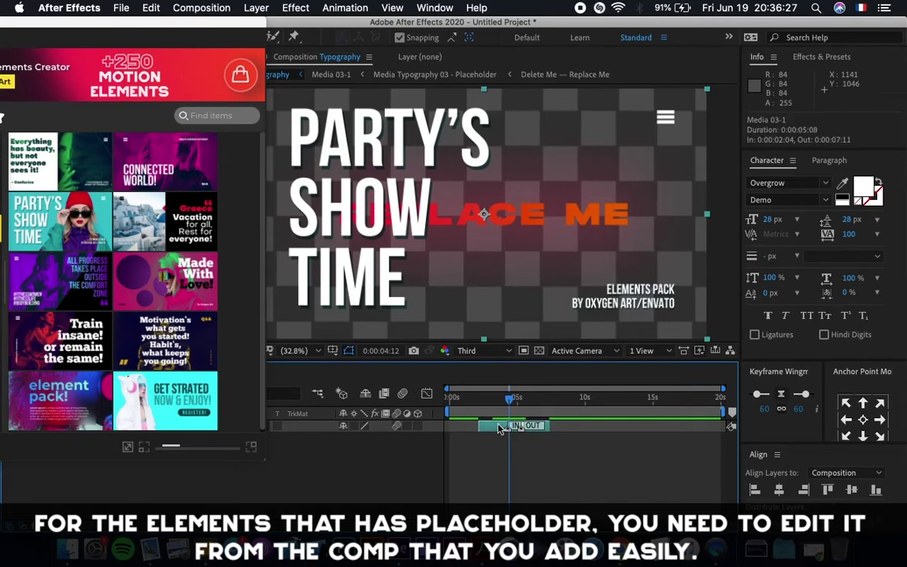
pyautogui.doubleClick(494, 426)
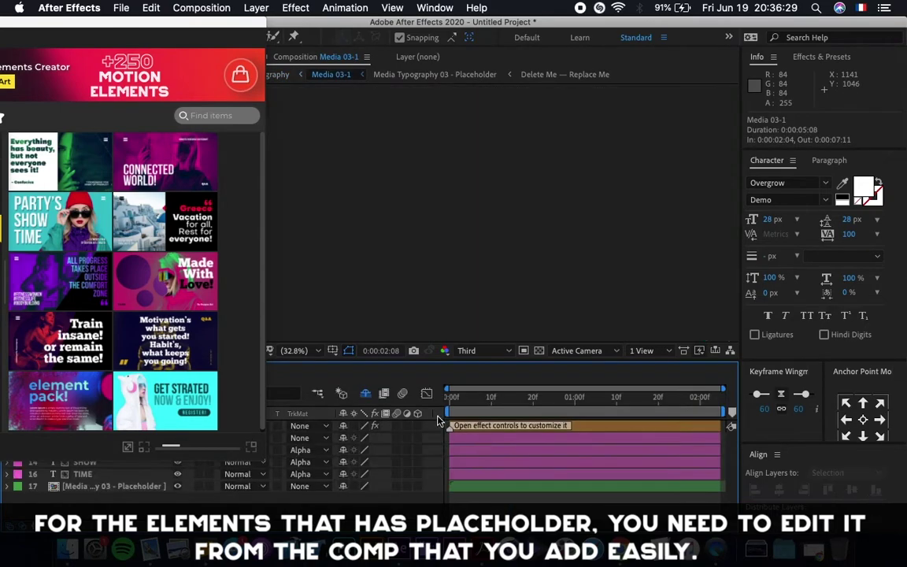
pyautogui.moveTo(33, 26); pyautogui.dragTo(216, 23)
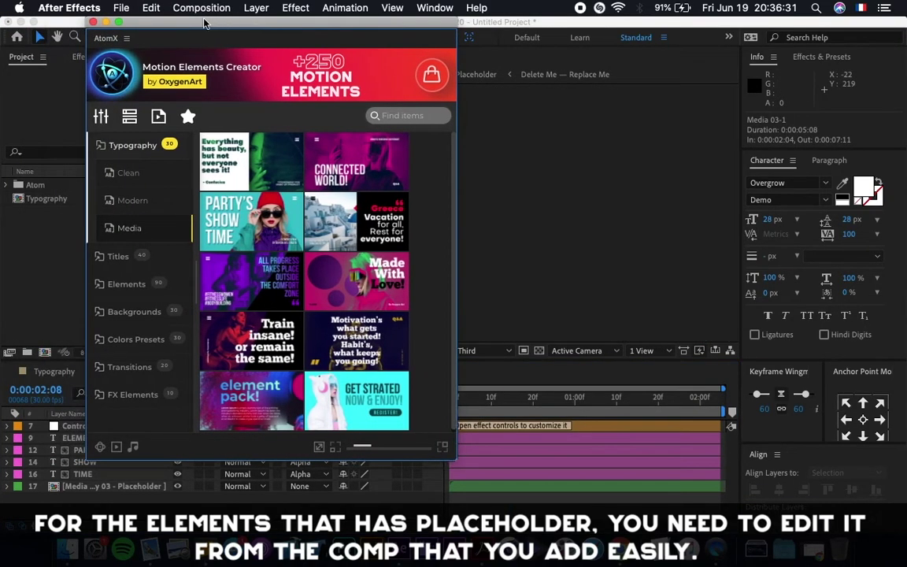
pyautogui.click(105, 22)
pyautogui.click(135, 485)
pyautogui.click(484, 410)
pyautogui.moveTo(484, 409); pyautogui.dragTo(655, 399)
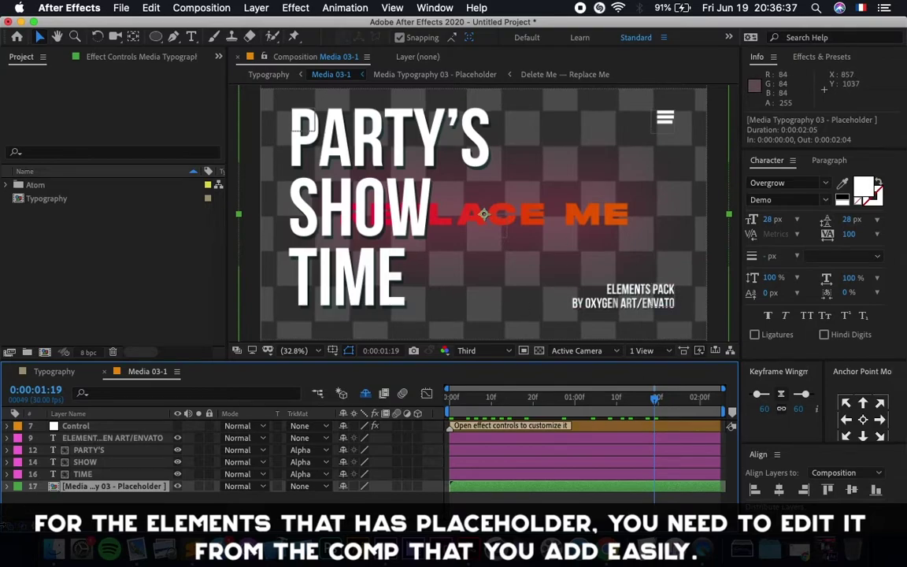
# Open the Media Typography 03 - Placeholder composition, add 852.jpg above the Replace Me layer, and set the image's scale to 24%.
pyautogui.doubleClick(128, 487)
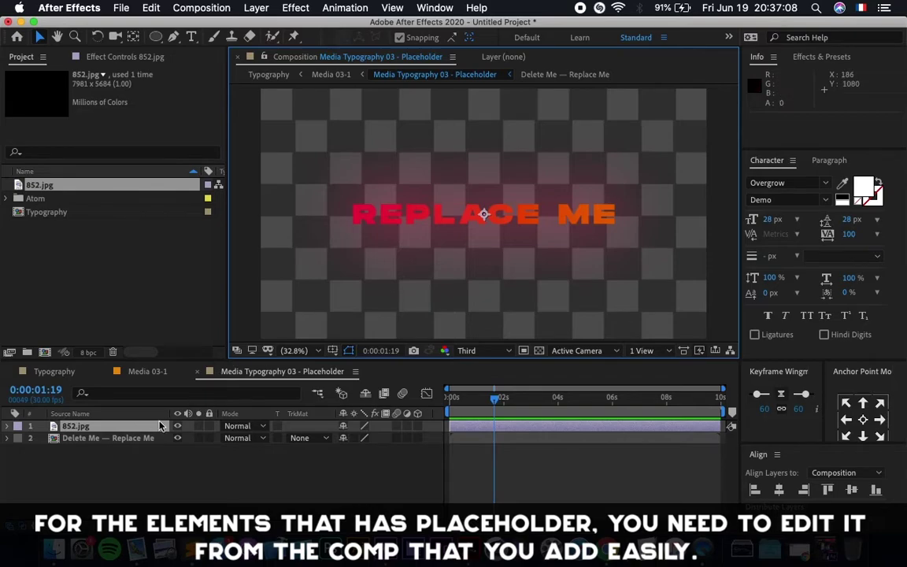
pyautogui.press('s')
pyautogui.click(362, 438)
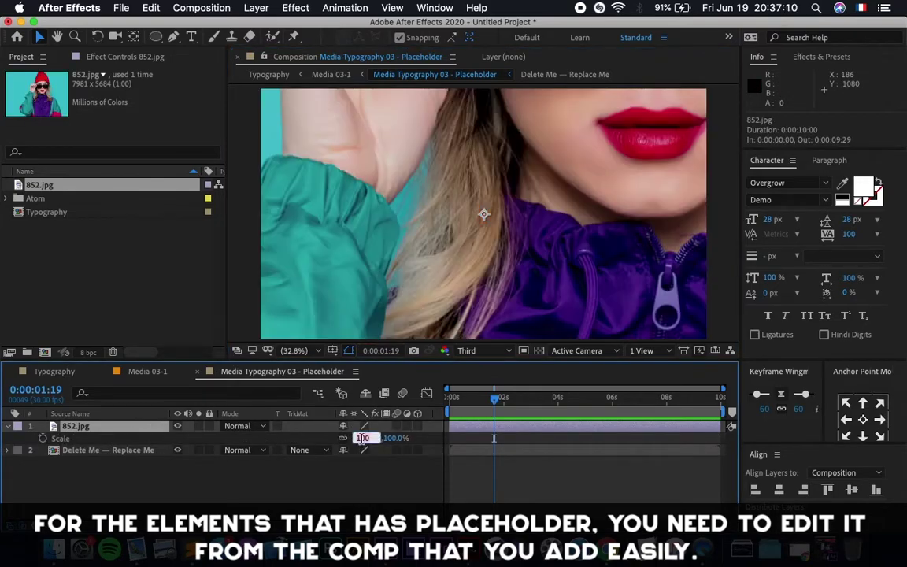
pyautogui.hotkey('shift', 'Down')
pyautogui.hotkey('shift', 'Down')
pyautogui.hotkey('shift', 'Down')
pyautogui.hotkey('shift', 'Down')
pyautogui.moveTo(360, 438); pyautogui.dragTo(361, 438)
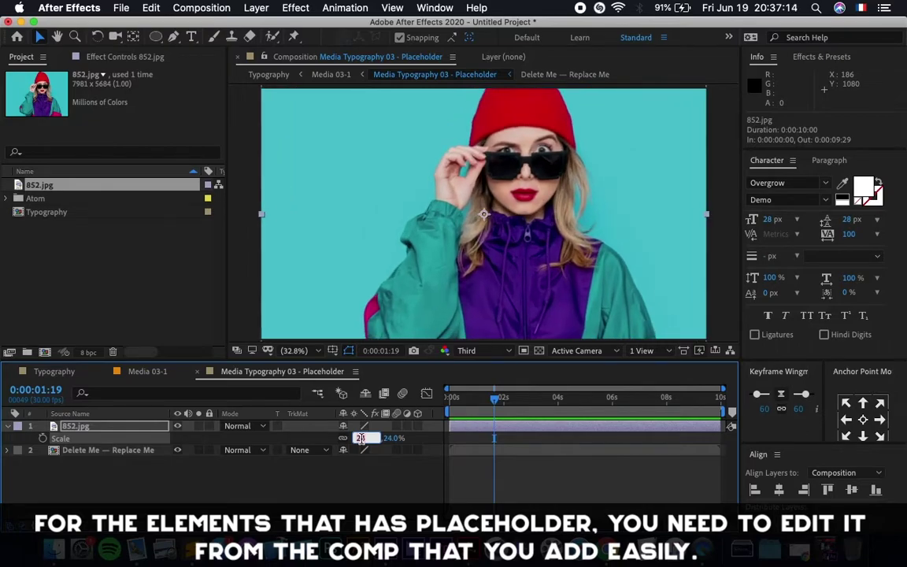
# Move the 852.jpg layer down to position 960, 660 in the placeholder composition.
pyautogui.hotkey('shift', 'Down')
pyautogui.hotkey('shift', 'Down')
pyautogui.hotkey('shift', 'Down')
pyautogui.hotkey('shift', 'Down')
pyautogui.hotkey('shift', 'Down')
pyautogui.hotkey('shift', 'Down')
pyautogui.hotkey('shift', 'Down')
pyautogui.hotkey('shift', 'Down')
pyautogui.hotkey('shift', 'Down')
pyautogui.hotkey('shift', 'Down')
pyautogui.hotkey('shift', 'Down')
pyautogui.hotkey('shift', 'Down')
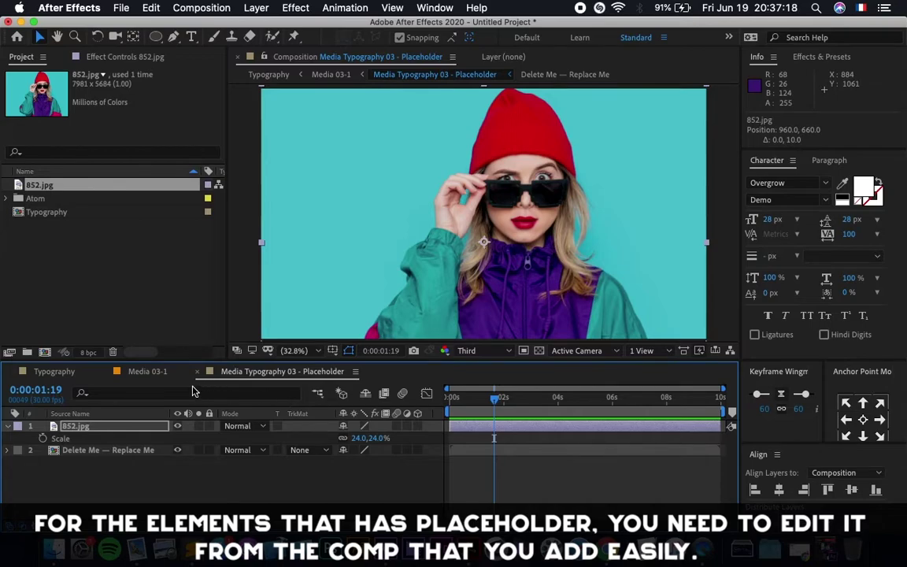
# Return to the Media 03-1 composition, close the placeholder timeline, and restore the AtomX window.
pyautogui.click(146, 372)
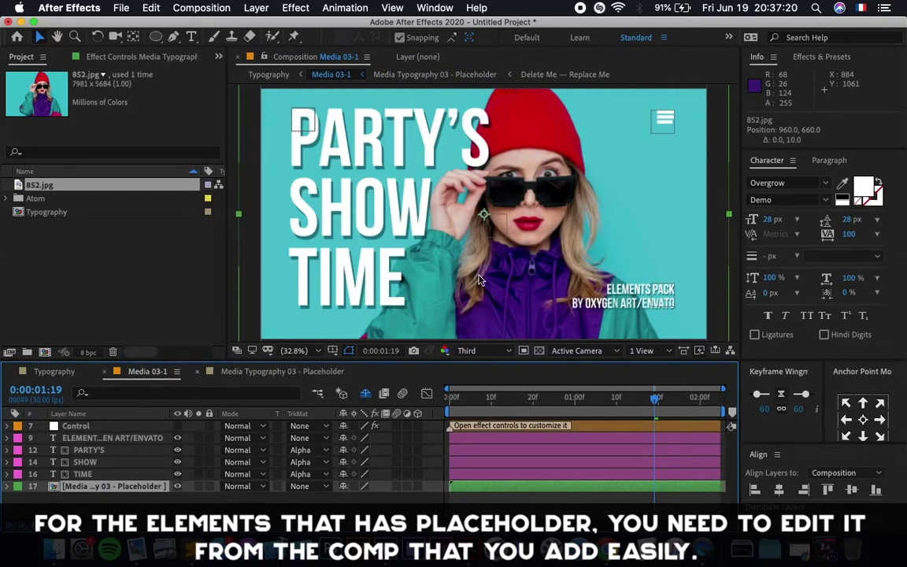
pyautogui.click(197, 372)
pyautogui.click(422, 129)
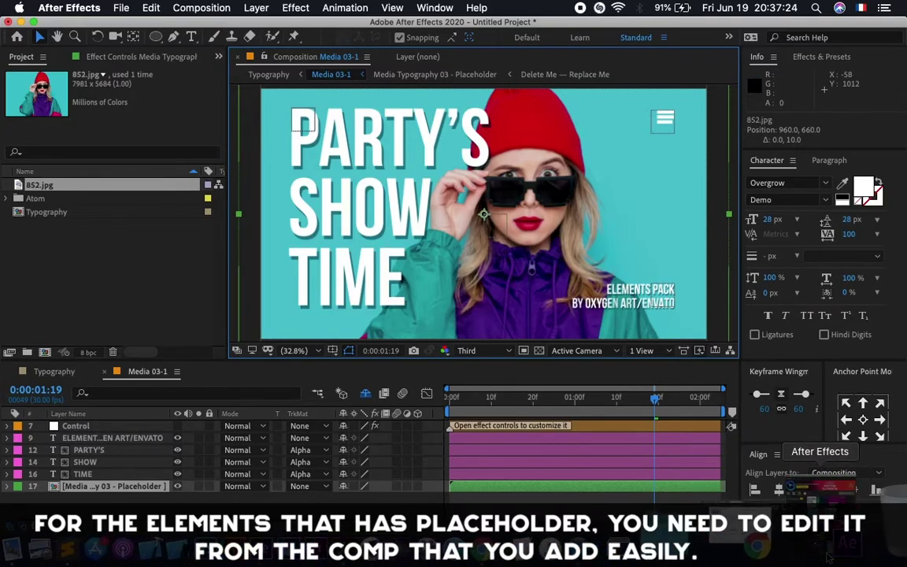
pyautogui.click(811, 545)
pyautogui.moveTo(299, 23); pyautogui.dragTo(609, 145)
# Select the Media 03-1 layer in the Typography composition and open its Customizer with the AtomX window clear of the image.
pyautogui.click(55, 372)
pyautogui.click(118, 427)
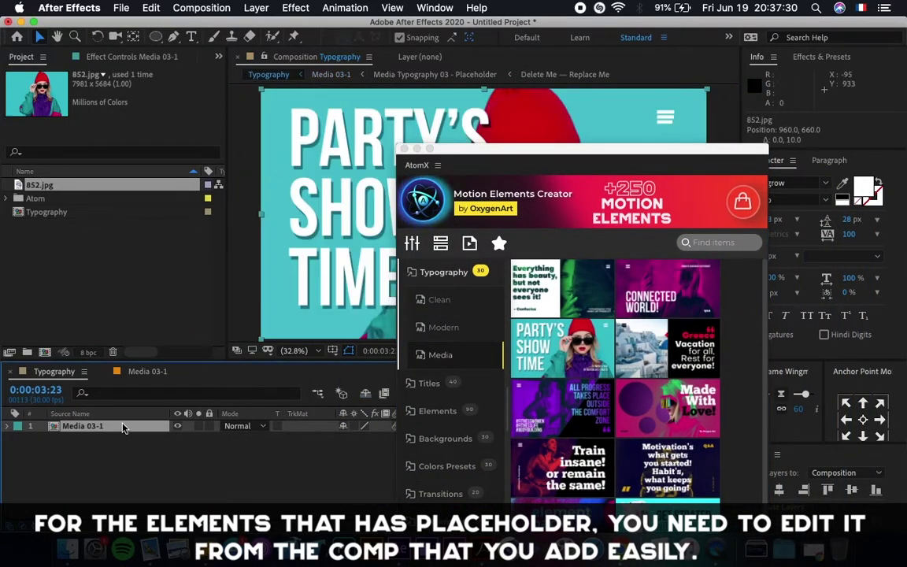
pyautogui.click(412, 242)
pyautogui.moveTo(723, 149); pyautogui.dragTo(213, 11)
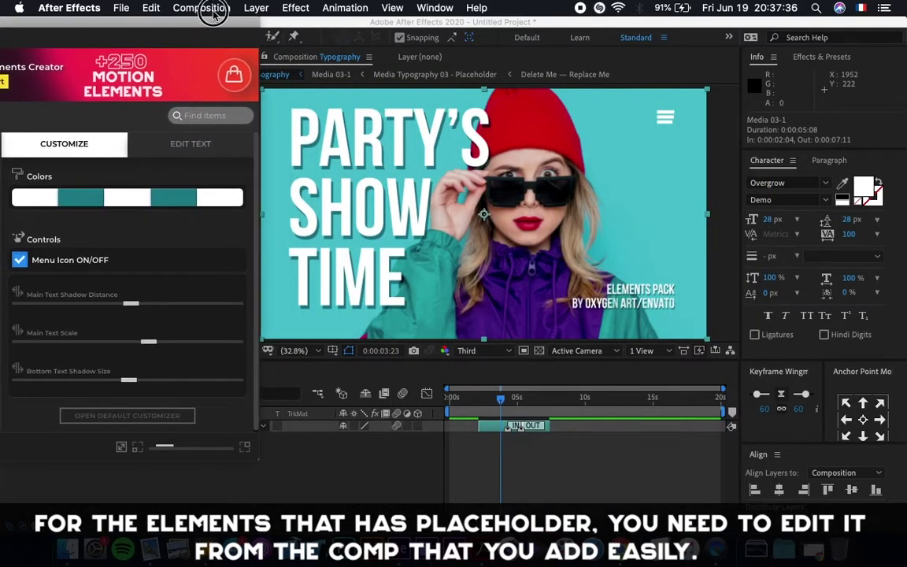
# Show the template's editable texts and replace PARTY'S with TIME.
pyautogui.click(177, 145)
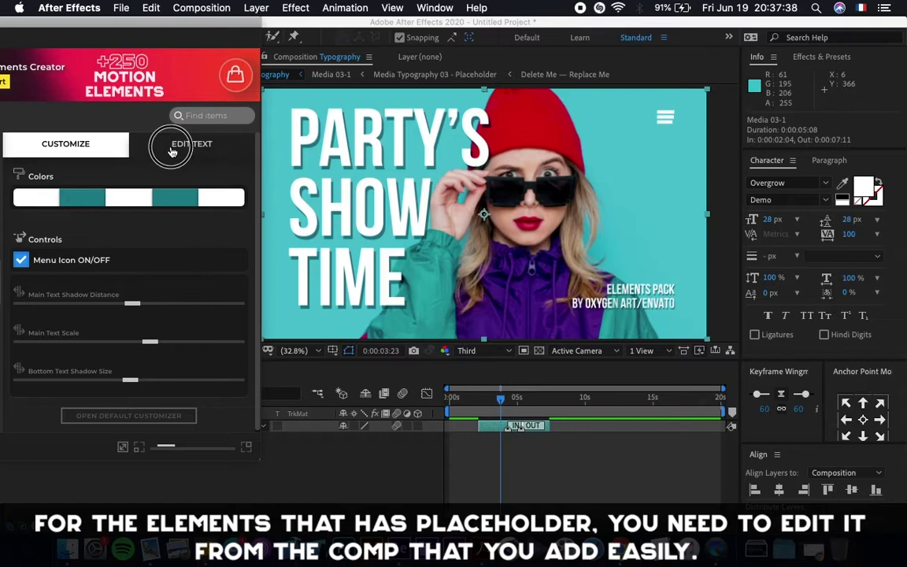
pyautogui.click(93, 208)
pyautogui.press('Tab')
pyautogui.press('Tab')
pyautogui.click(24, 206)
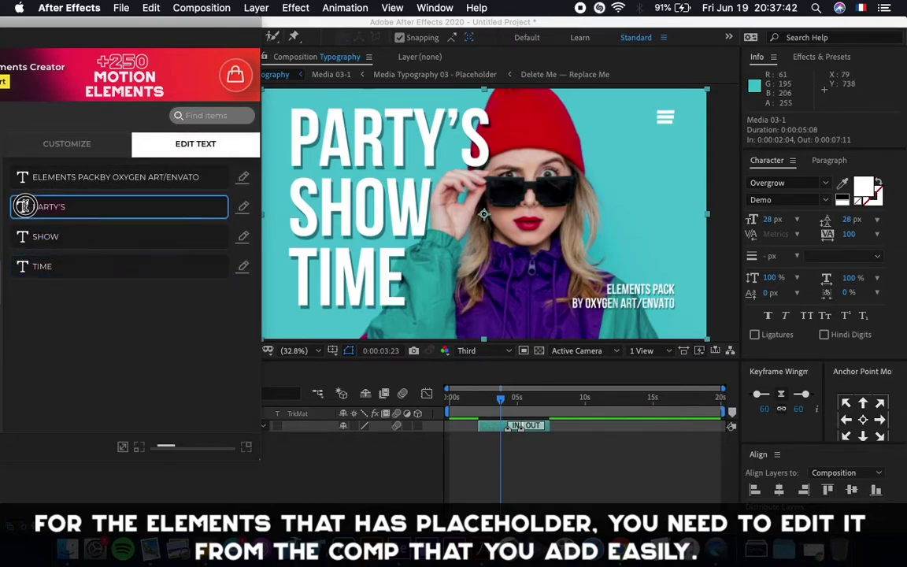
pyautogui.hotkey('ctrl', 'a')
pyautogui.write('TIM')
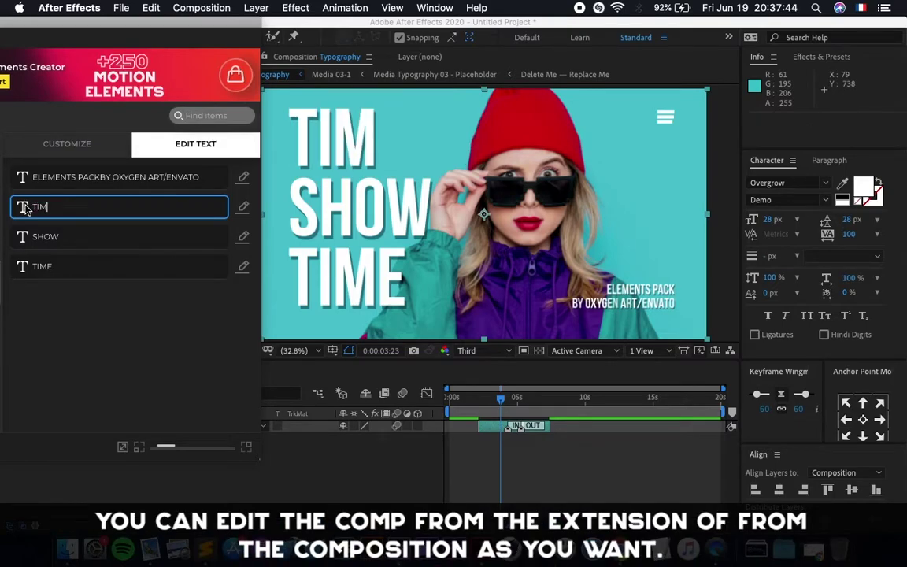
pyautogui.write('E')
# Replace the title's second line with FOR and its third line with SHOW, and view the frame at 0:00:03:18.
pyautogui.moveTo(64, 236); pyautogui.dragTo(1, 237)
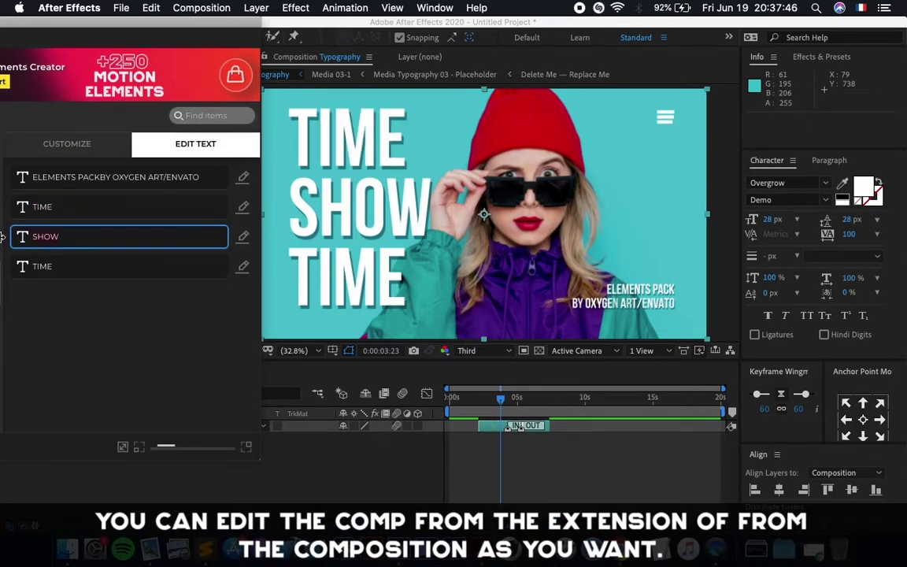
pyautogui.hotkey('ctrl', 'a')
pyautogui.write('FO')
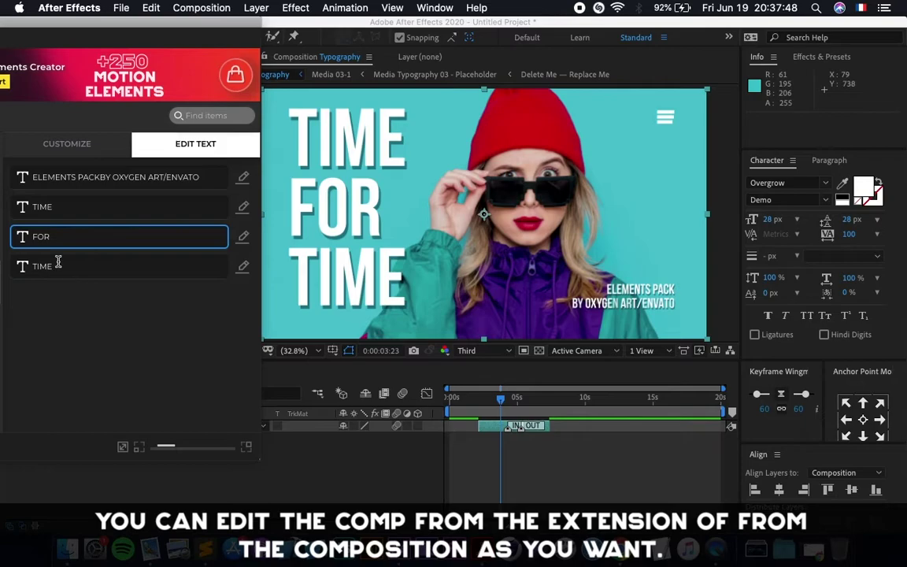
pyautogui.press('Tab')
pyautogui.hotkey('ctrl', 'a')
pyautogui.write('SHOW')
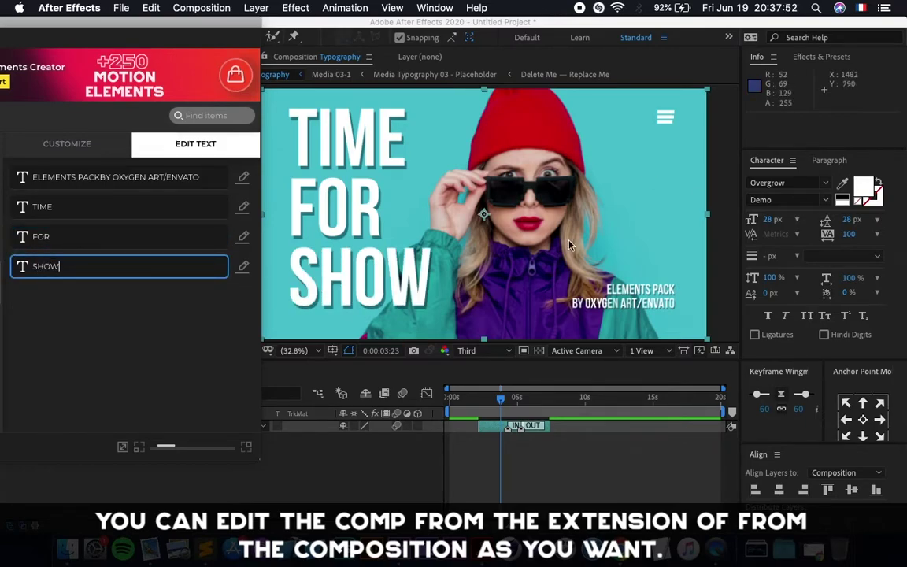
pyautogui.moveTo(484, 415); pyautogui.dragTo(499, 418)
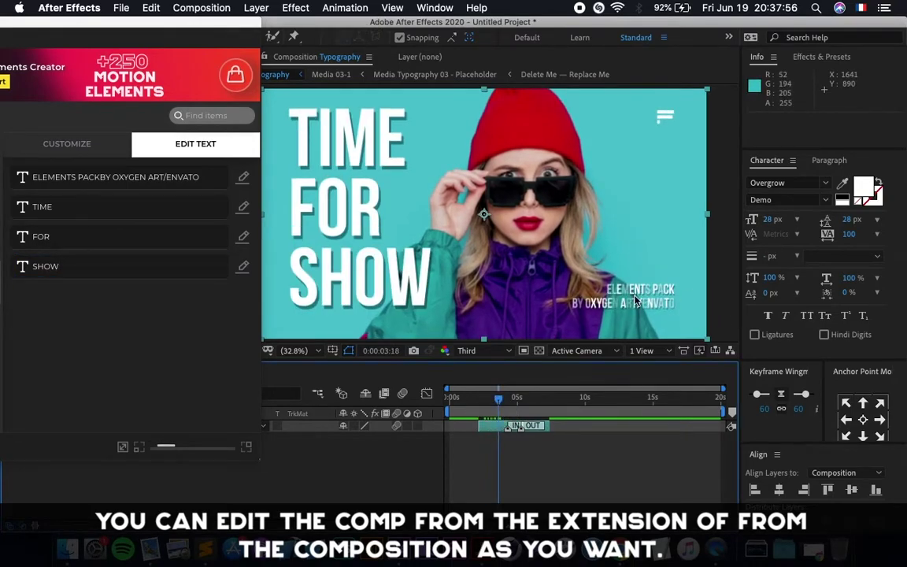
# Try to replace the ELEMENTS PACK credit text with ssss and view the frame at 0:00:05:11.
pyautogui.click(23, 176)
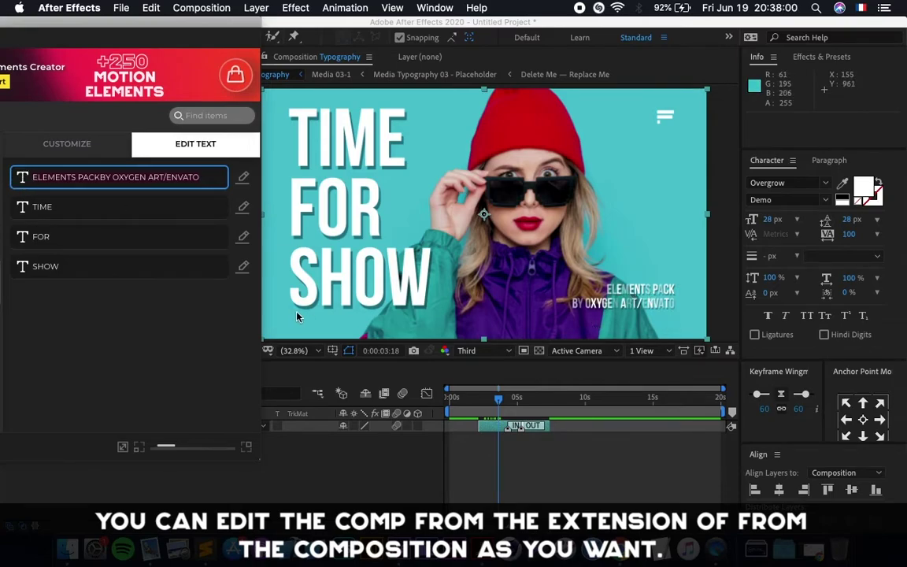
pyautogui.write('ssss')
pyautogui.press('Return')
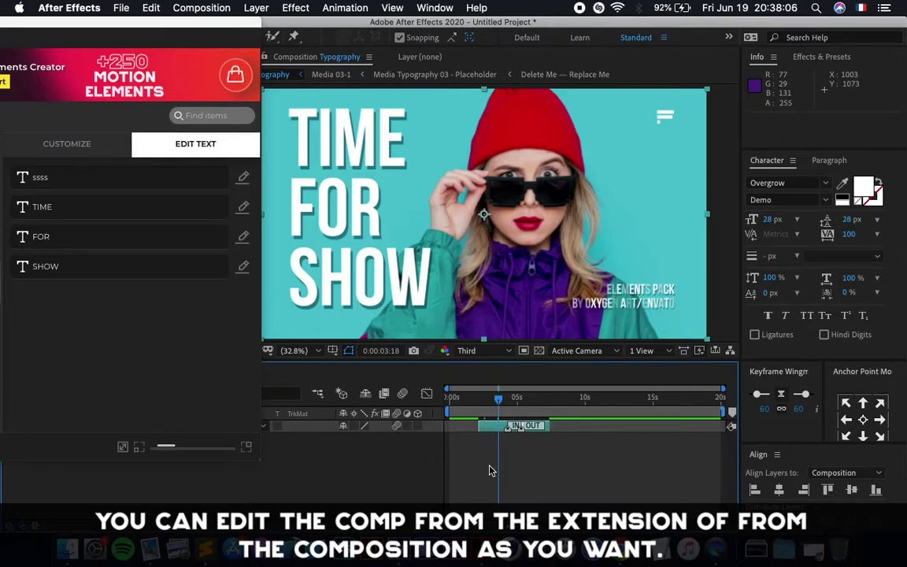
pyautogui.click(522, 397)
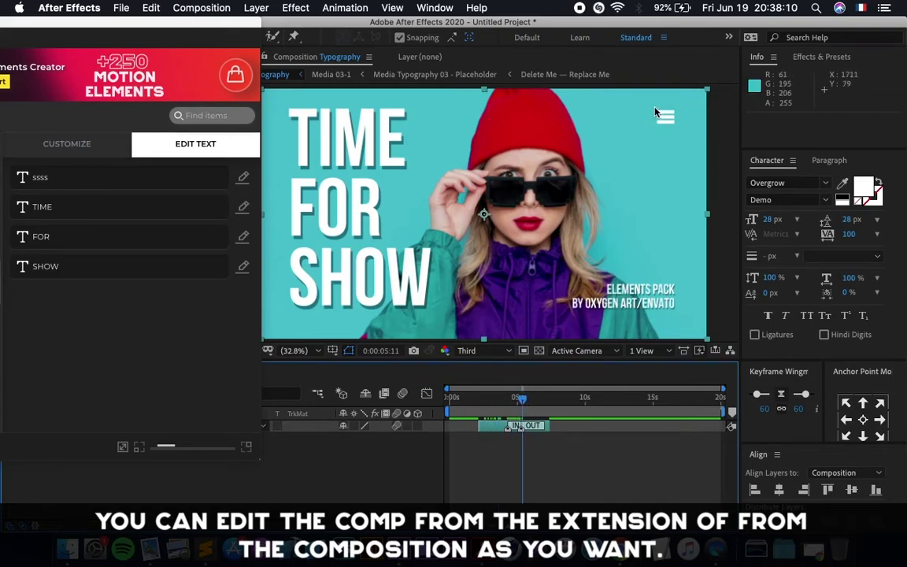
# Return to the template's customization controls and toggle its Menu Icon off and back on.
pyautogui.moveTo(112, 24); pyautogui.dragTo(168, 21)
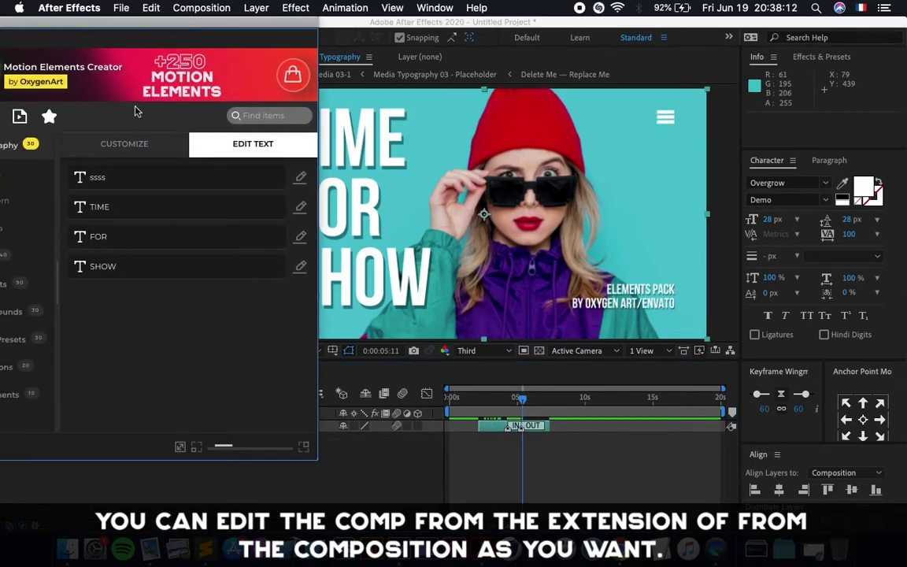
pyautogui.click(126, 144)
pyautogui.click(83, 268)
pyautogui.click(79, 265)
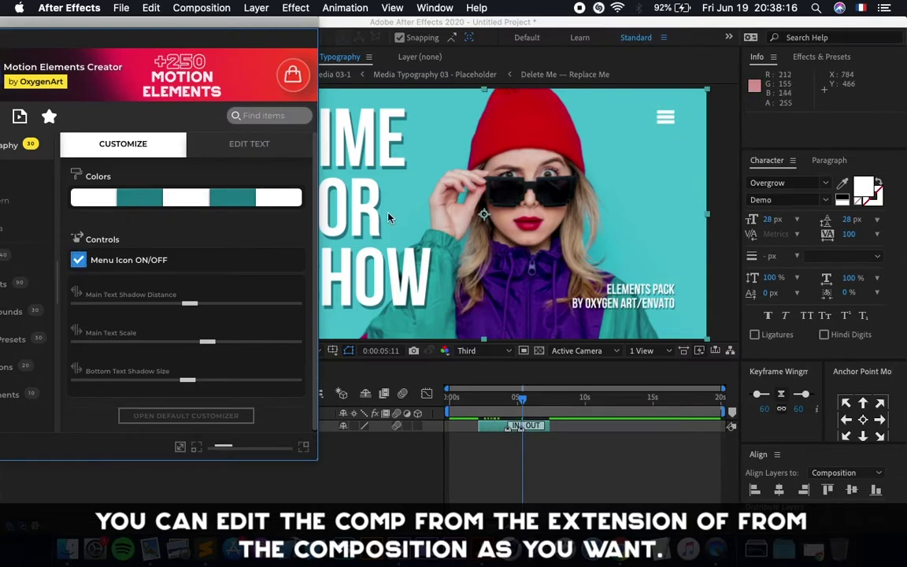
pyautogui.click(78, 260)
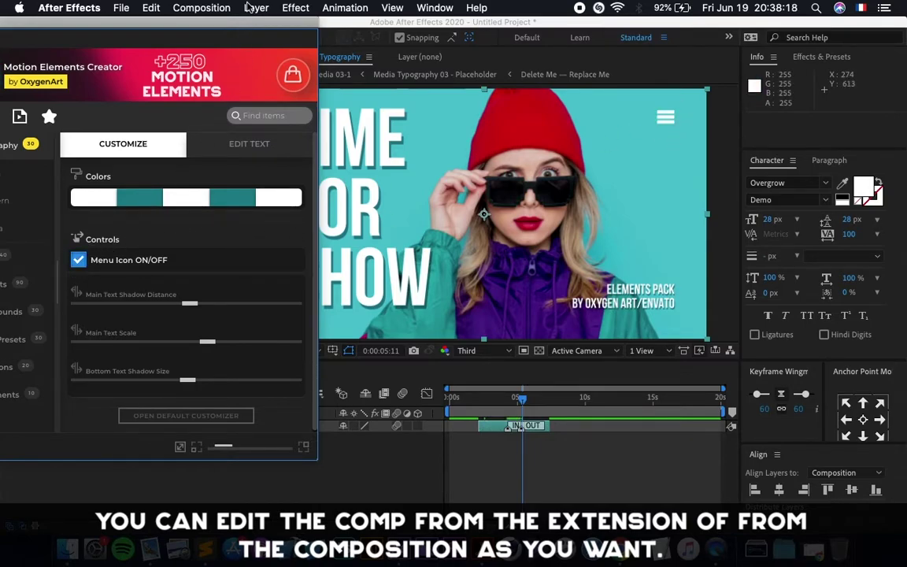
pyautogui.moveTo(252, 26); pyautogui.dragTo(196, 24)
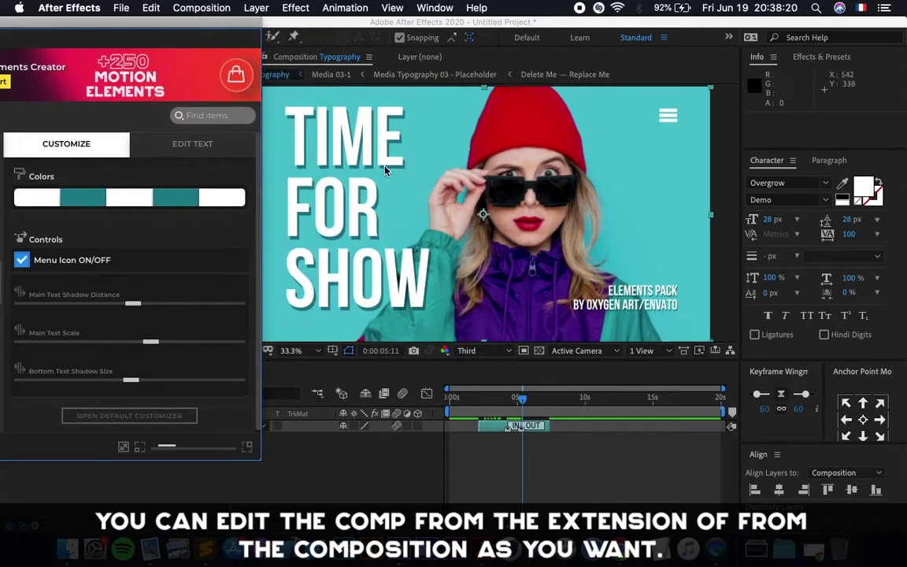
# Vary the Main Text Shadow Distance while viewing the main title close up.
pyautogui.scroll(2, 385, 170)
pyautogui.scroll(-1, 385, 171)
pyautogui.moveTo(379, 151); pyautogui.dragTo(496, 205)
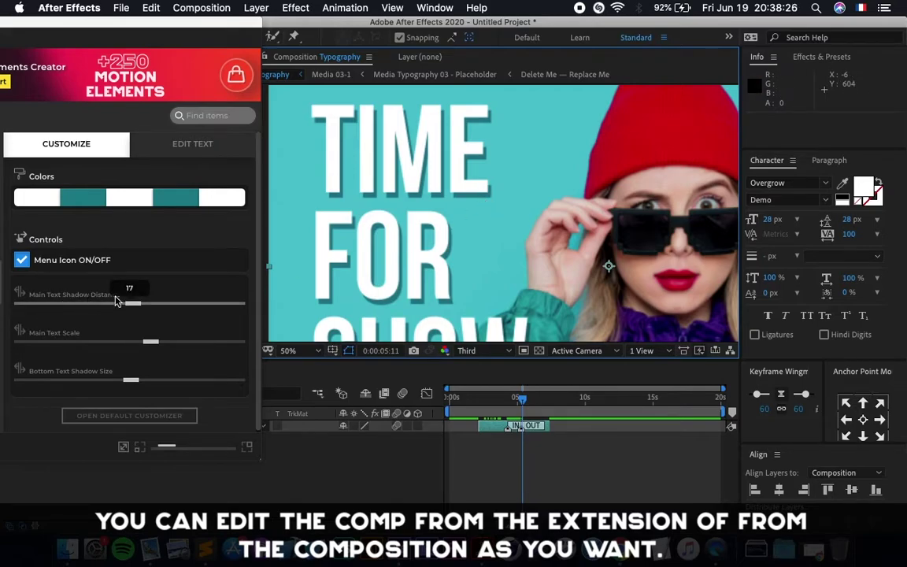
pyautogui.moveTo(150, 309); pyautogui.dragTo(132, 304)
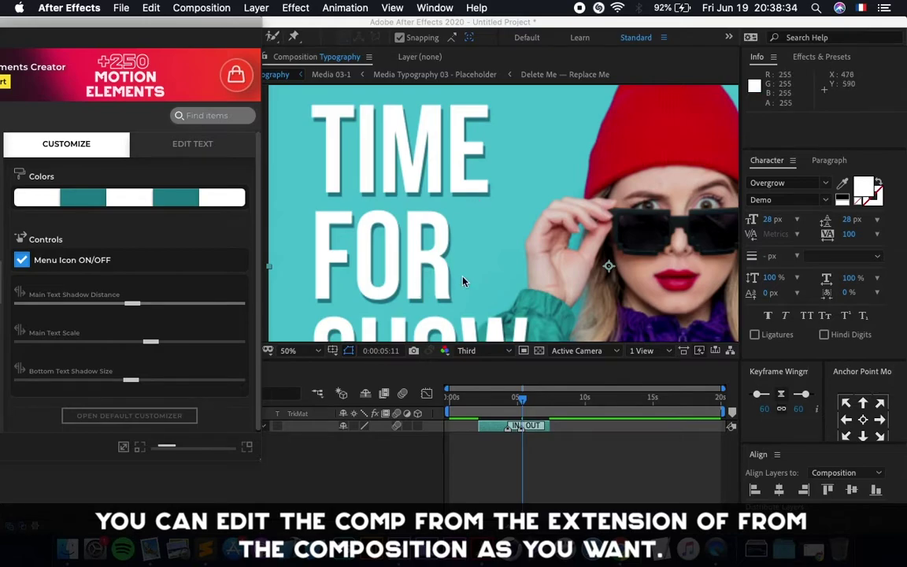
# Slightly reduce the Main Text Scale and vary the Bottom Text Shadow Size.
pyautogui.hscroll(8, 513, 243)
pyautogui.scroll(-5, 513, 244)
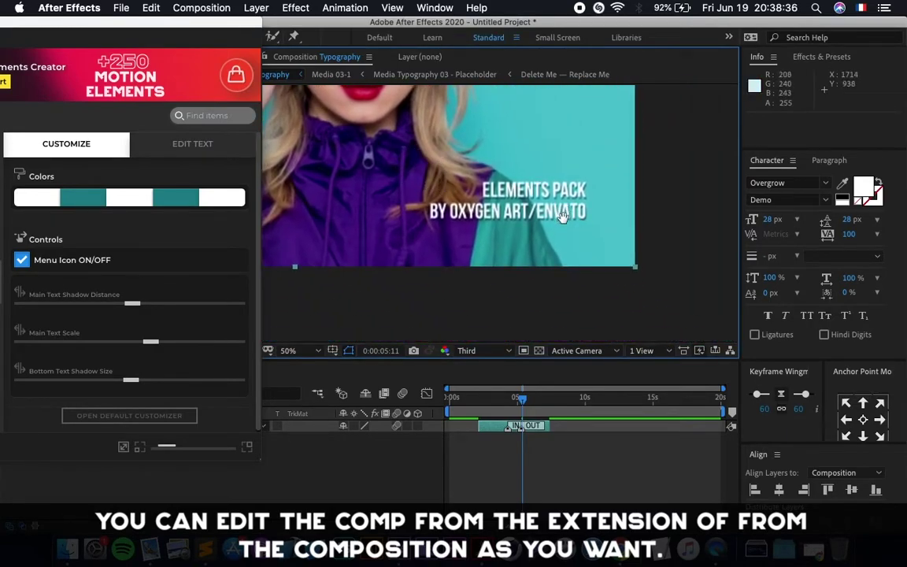
pyautogui.moveTo(177, 356)
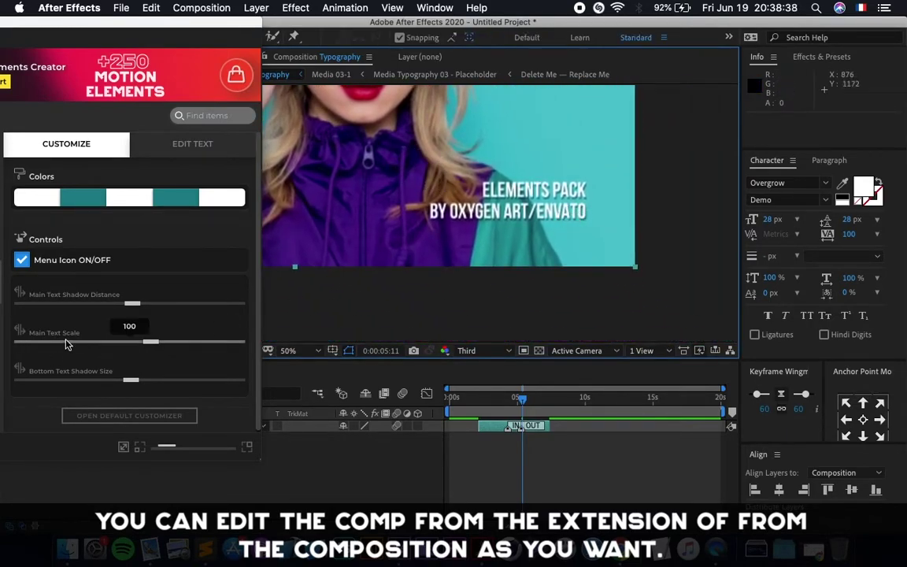
pyautogui.press('space')
pyautogui.moveTo(378, 139); pyautogui.dragTo(479, 150)
pyautogui.click(309, 352)
pyautogui.click(324, 97)
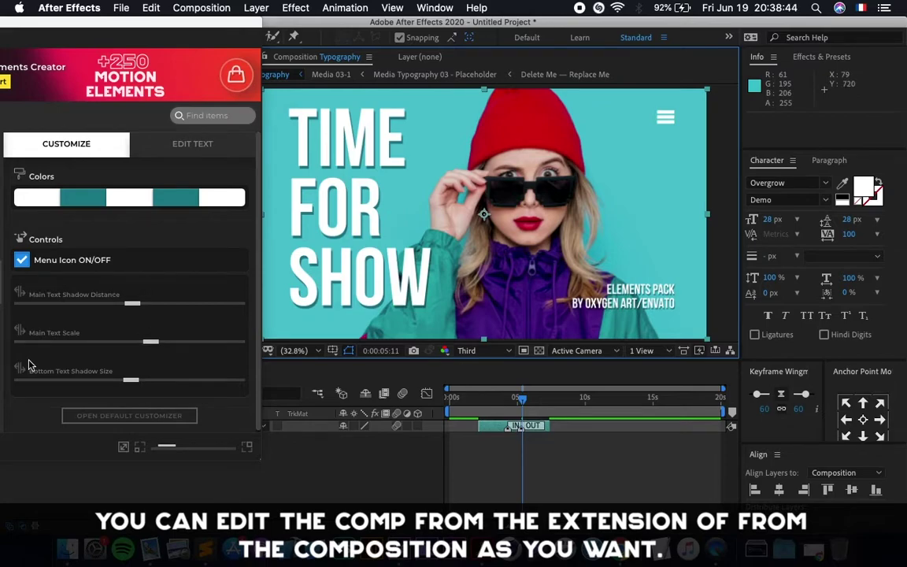
pyautogui.moveTo(143, 346)
pyautogui.moveTo(167, 346)
pyautogui.mouseDown()
pyautogui.moveTo(135, 343)
pyautogui.moveTo(149, 343)
pyautogui.mouseUp()
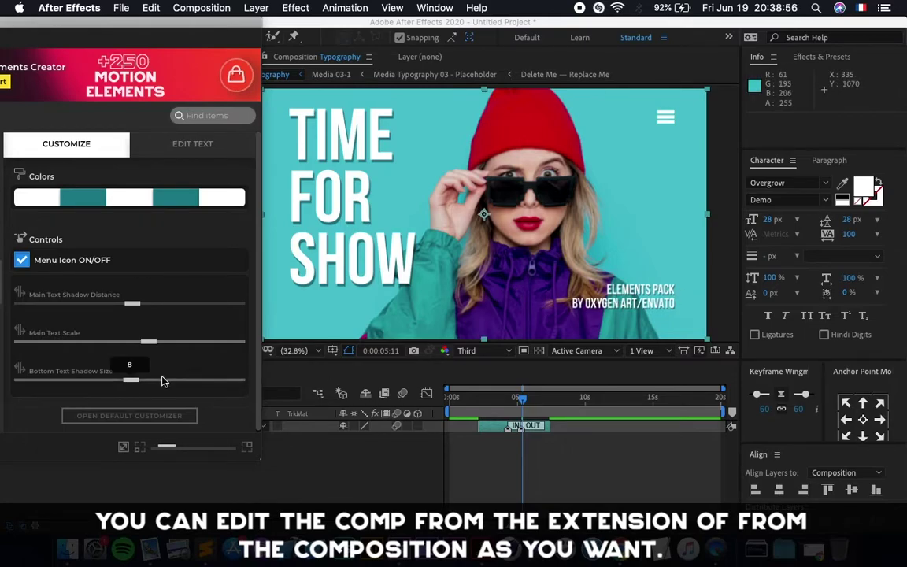
pyautogui.moveTo(140, 383); pyautogui.dragTo(132, 384)
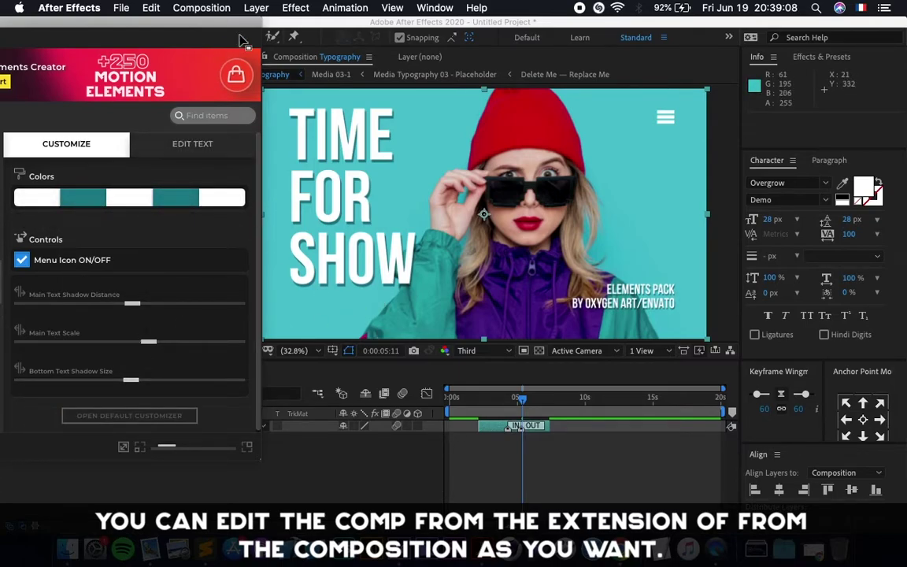
# Delete the Media 03-1 layer from the Typography composition.
pyautogui.moveTo(226, 27); pyautogui.dragTo(338, 11)
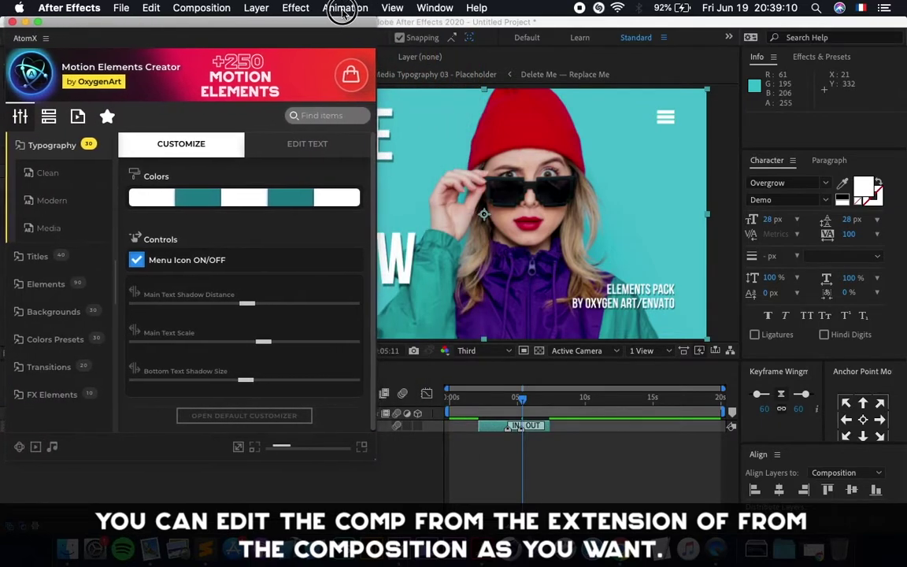
pyautogui.click(493, 429)
pyautogui.press('Delete')
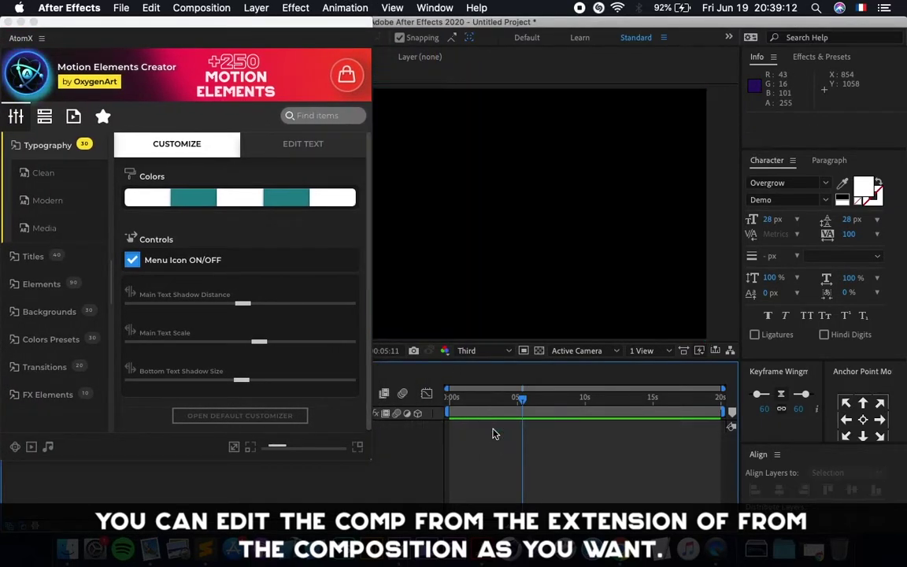
# View the Modern Titles templates, reopen the Typography templates, and move the AtomX window clear of the composition.
pyautogui.click(37, 145)
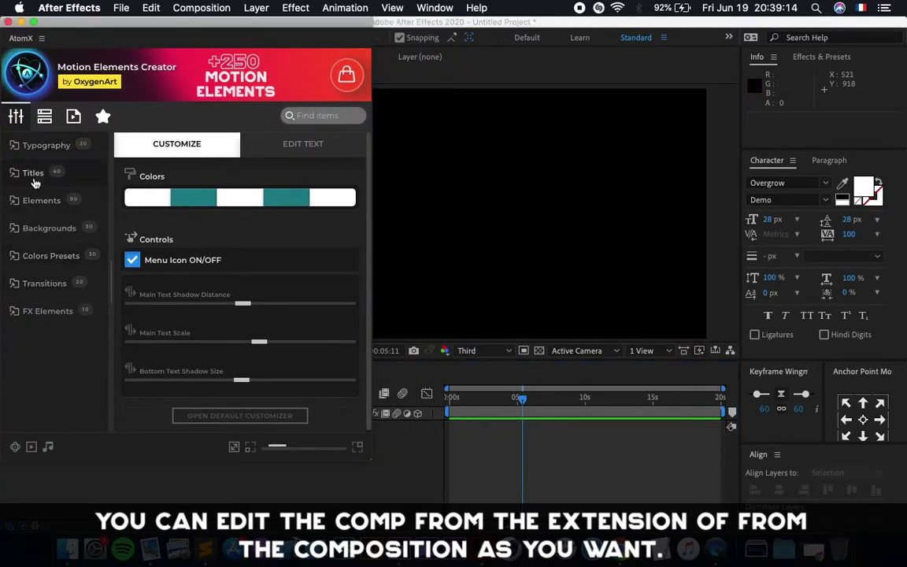
pyautogui.click(34, 180)
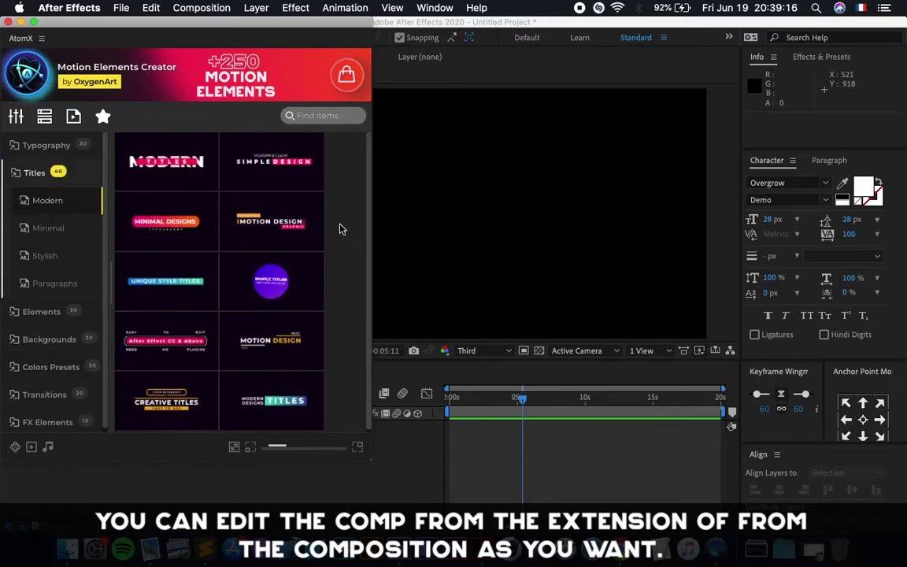
pyautogui.moveTo(244, 23)
pyautogui.mouseDown()
pyautogui.moveTo(93, 18)
pyautogui.moveTo(237, 17)
pyautogui.mouseUp()
pyautogui.click(43, 179)
pyautogui.click(37, 146)
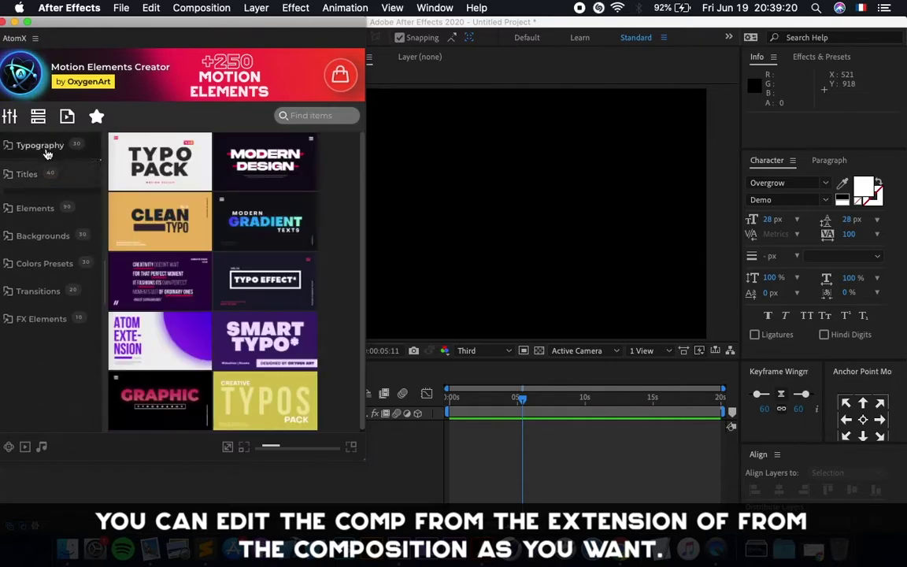
pyautogui.click(285, 439)
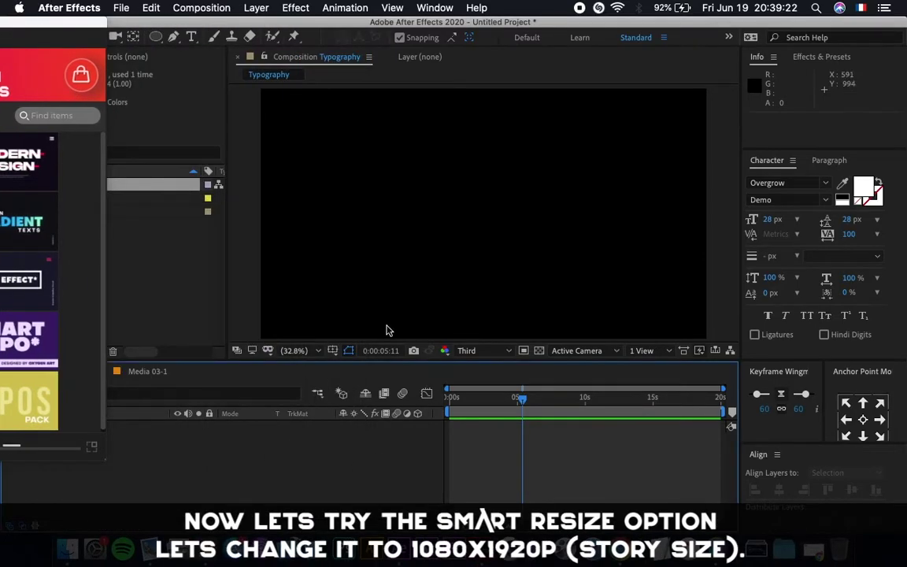
# Set the Typography composition size to 1080 px wide by 1920 px high.
pyautogui.click(201, 7)
pyautogui.click(236, 45)
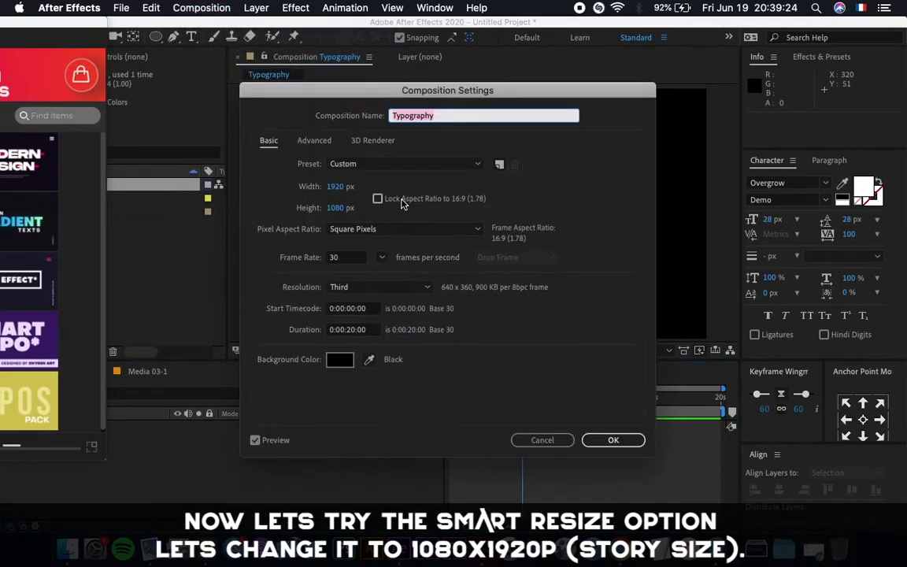
pyautogui.click(336, 186)
pyautogui.write('1080')
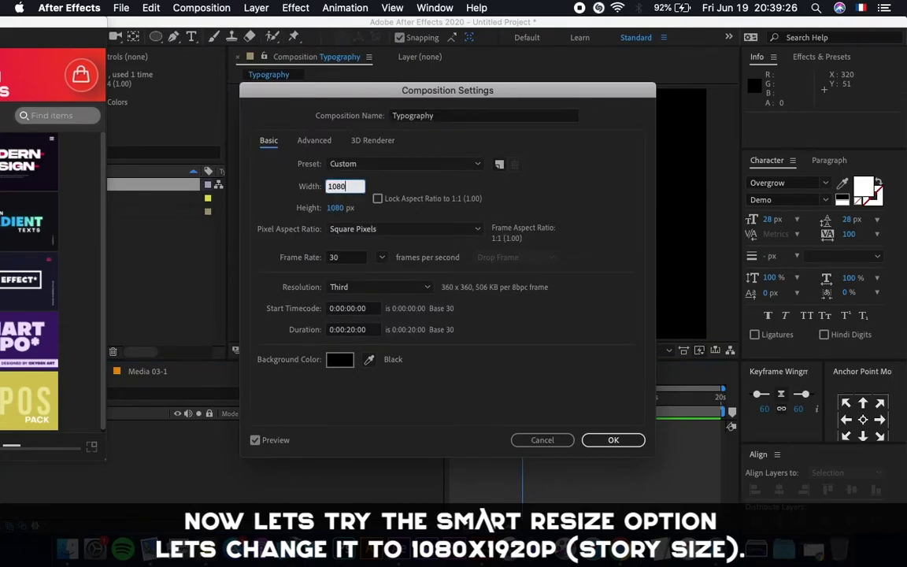
pyautogui.press('Tab')
pyautogui.write('1920')
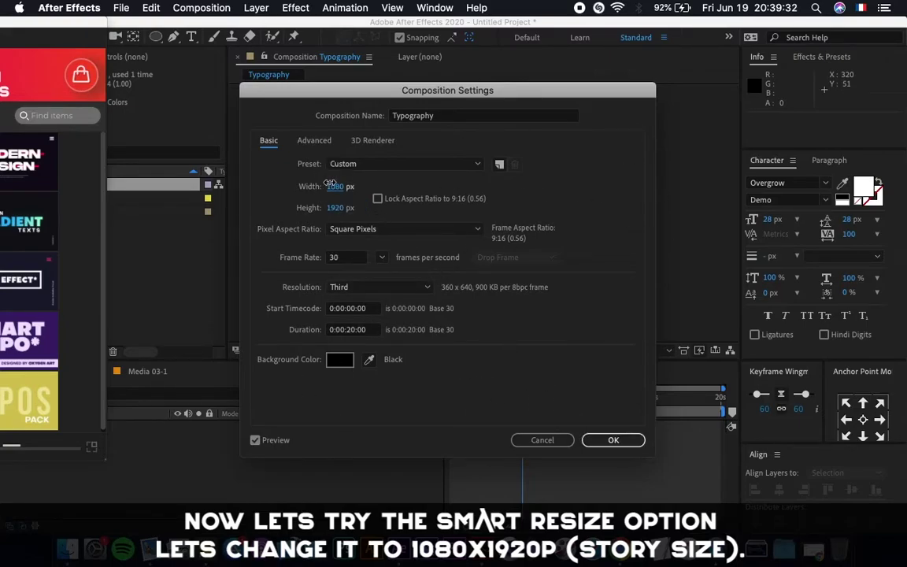
pyautogui.click(608, 439)
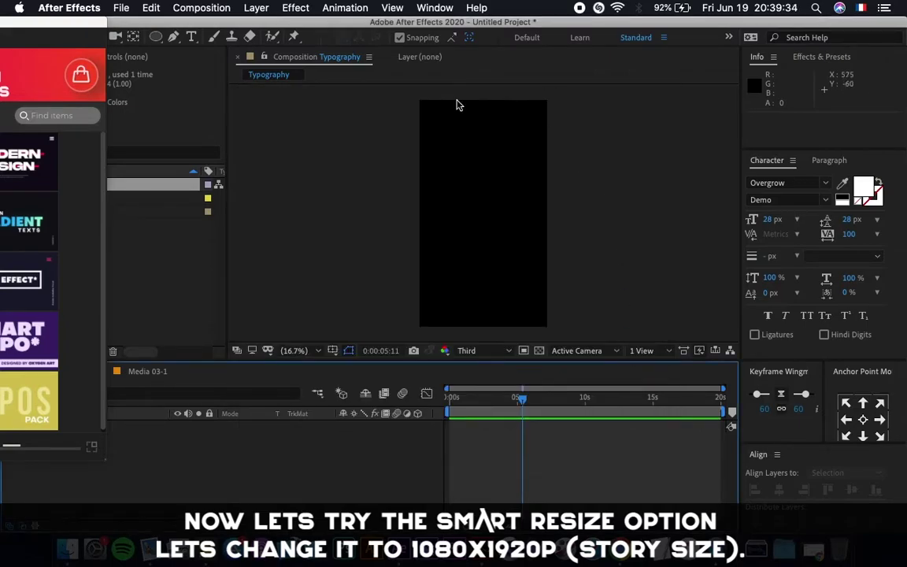
# Return the playhead to the start of the composition and show the Media templates of the Typography category.
pyautogui.moveTo(89, 21); pyautogui.dragTo(260, 7)
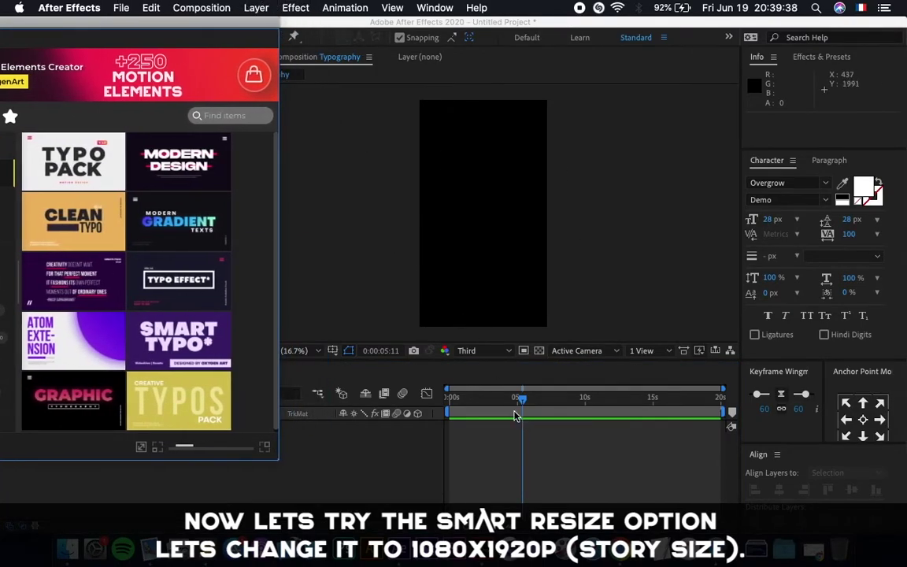
pyautogui.moveTo(516, 416); pyautogui.dragTo(359, 411)
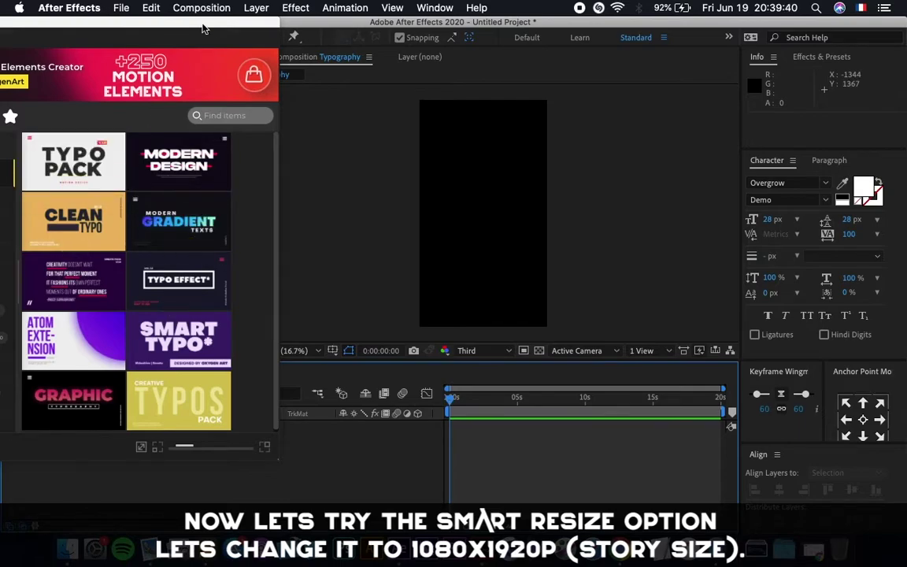
pyautogui.moveTo(202, 28); pyautogui.dragTo(306, 11)
pyautogui.click(61, 227)
# Try out the Connected World! media template in the vertical composition and delete its layer.
pyautogui.moveTo(376, 37); pyautogui.dragTo(254, 8)
pyautogui.moveTo(192, 184)
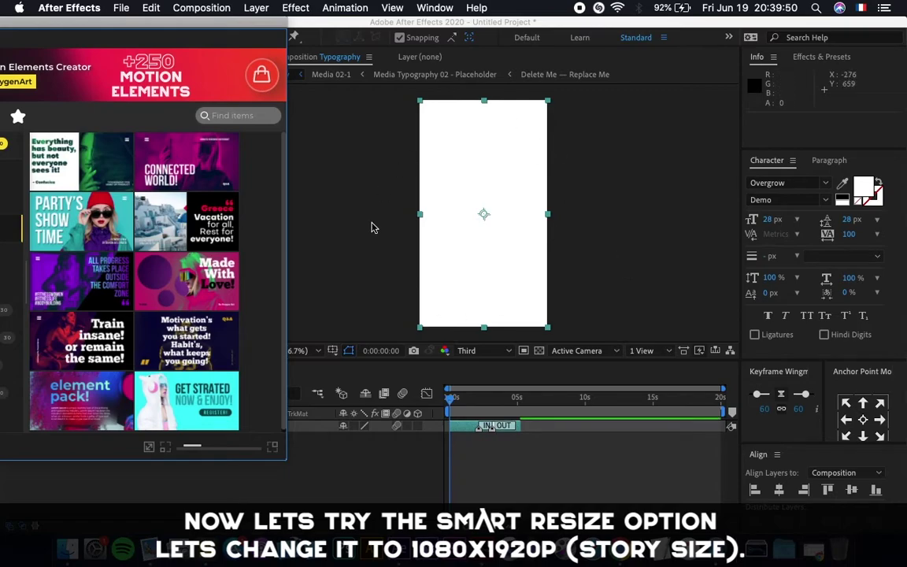
pyautogui.moveTo(453, 402); pyautogui.dragTo(492, 403)
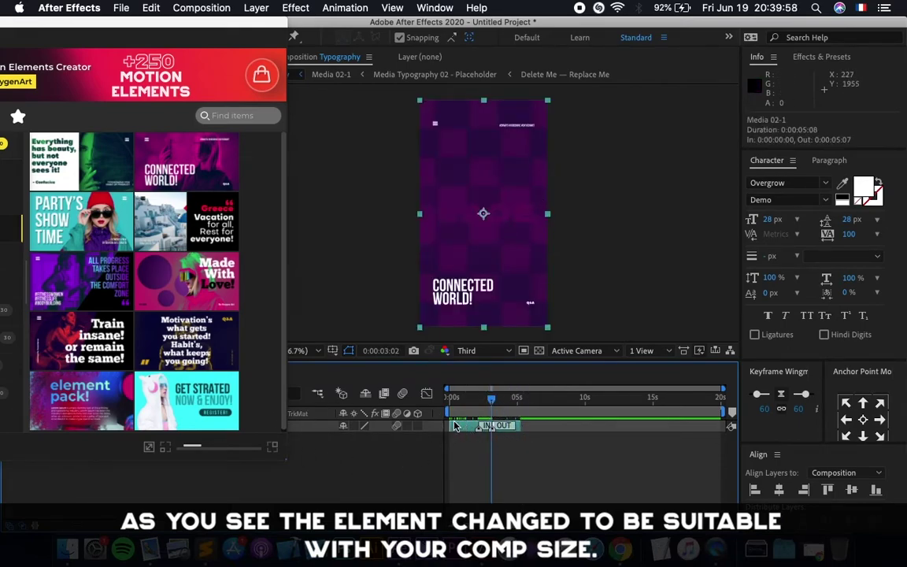
pyautogui.press('Delete')
# Add the Party's Show Time media template at the playhead and open its Media Typography 03 - Placeholder composition.
pyautogui.click(79, 248)
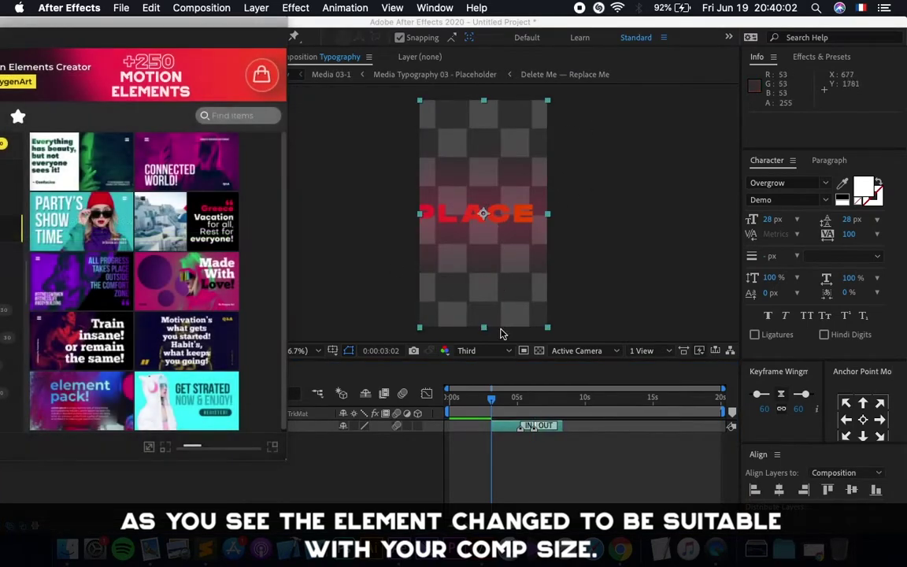
pyautogui.moveTo(491, 398); pyautogui.dragTo(522, 401)
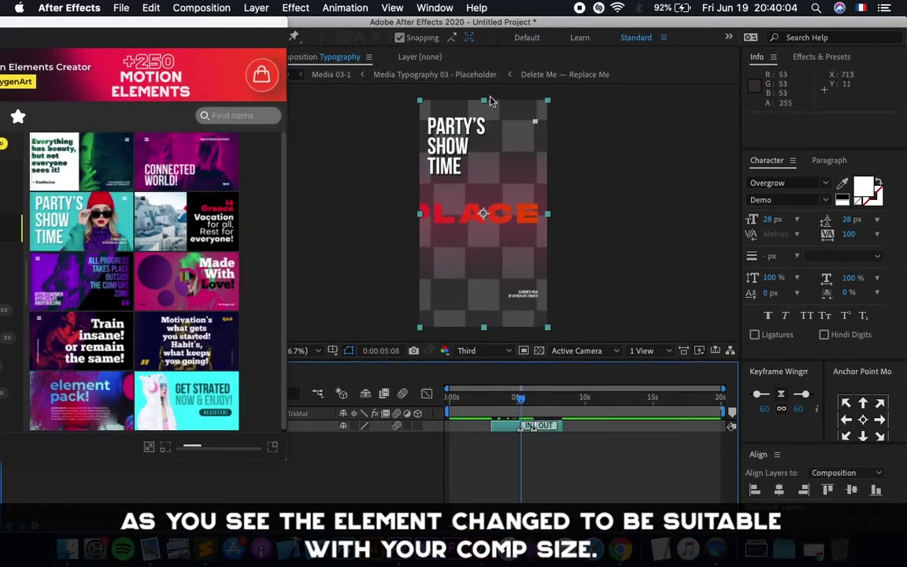
pyautogui.doubleClick(520, 427)
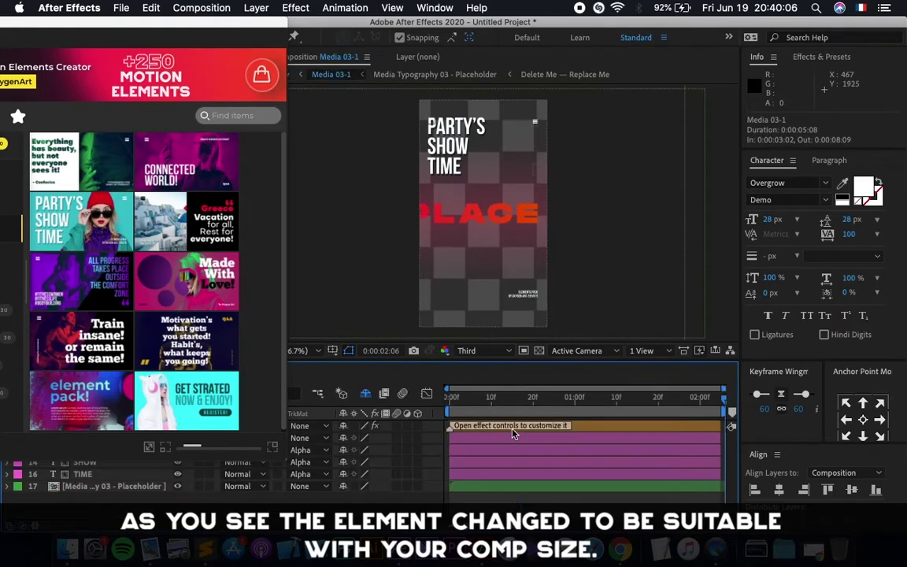
pyautogui.doubleClick(167, 488)
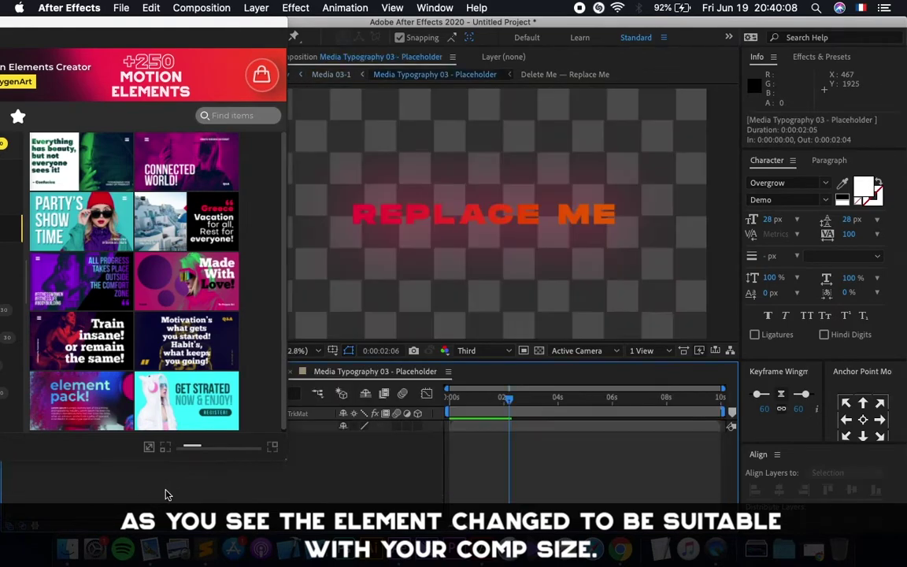
# Get the AtomX window out of the way and insert 852.jpg as the top layer of the placeholder composition.
pyautogui.moveTo(240, 33); pyautogui.dragTo(329, 30)
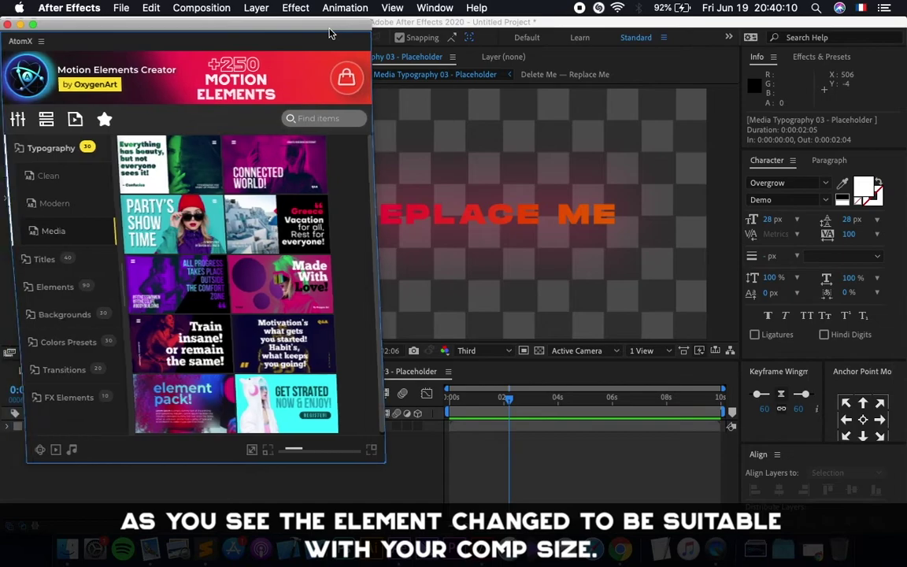
pyautogui.doubleClick(330, 29)
pyautogui.click(29, 173)
pyautogui.click(37, 175)
pyautogui.click(41, 184)
pyautogui.moveTo(49, 189); pyautogui.dragTo(149, 429)
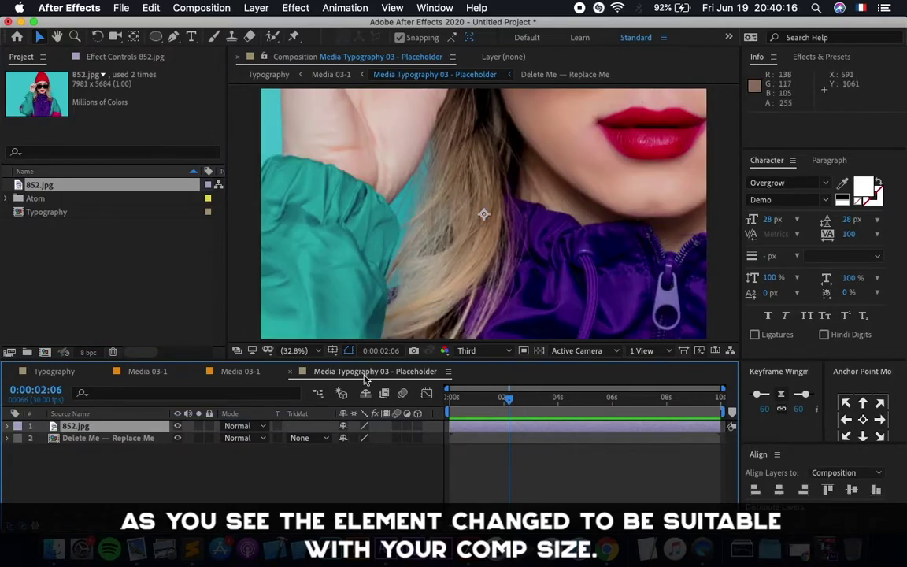
# Set the scale of the 852.jpg layer to 24%.
pyautogui.press('s')
pyautogui.click(361, 437)
pyautogui.write('60')
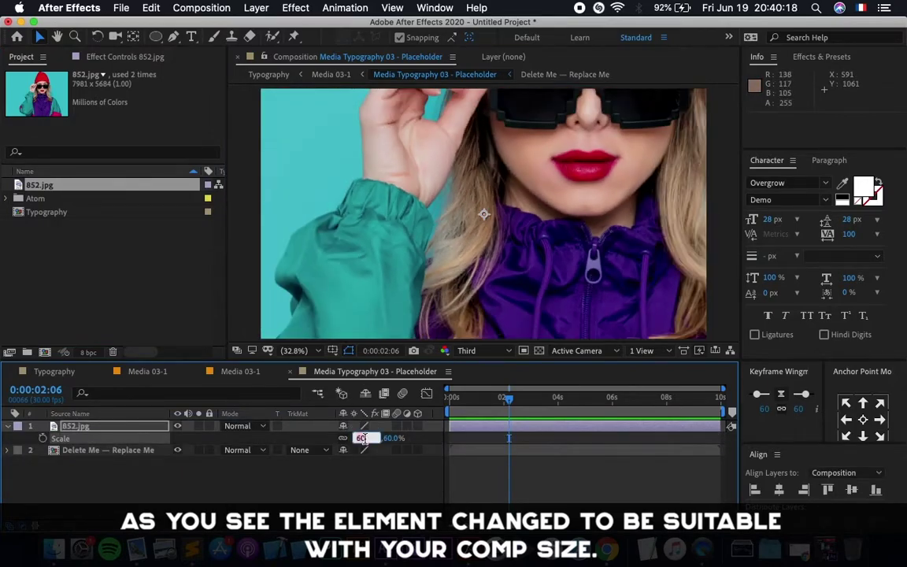
pyautogui.write('24')
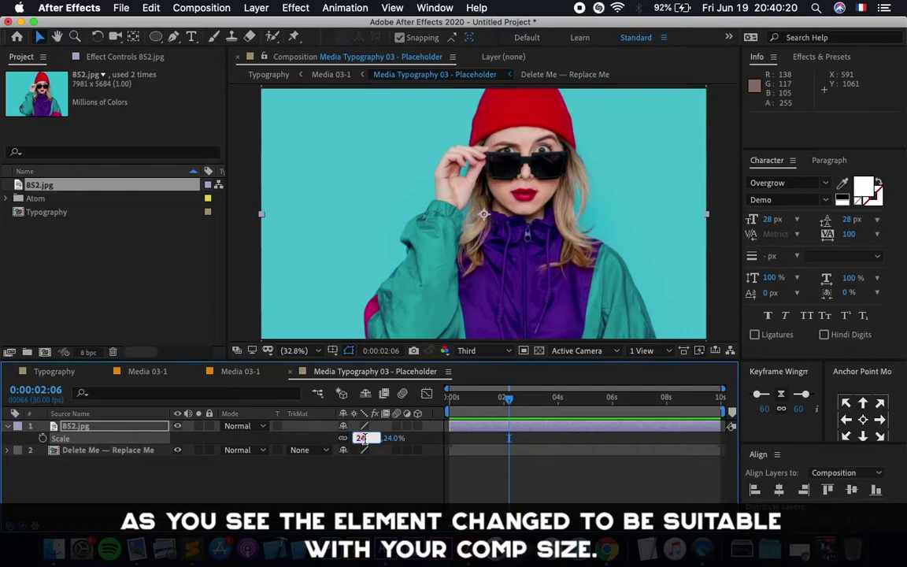
# Nudge the 852.jpg layer downward to position 960, 603.
pyautogui.hotkey('shift', 'Down')
pyautogui.hotkey('shift', 'Down')
pyautogui.hotkey('shift', 'Down')
pyautogui.hotkey('shift', 'Down')
pyautogui.hotkey('shift', 'Down')
pyautogui.hotkey('shift', 'Down')
pyautogui.press('Down')
pyautogui.press('Down')
pyautogui.press('Down')
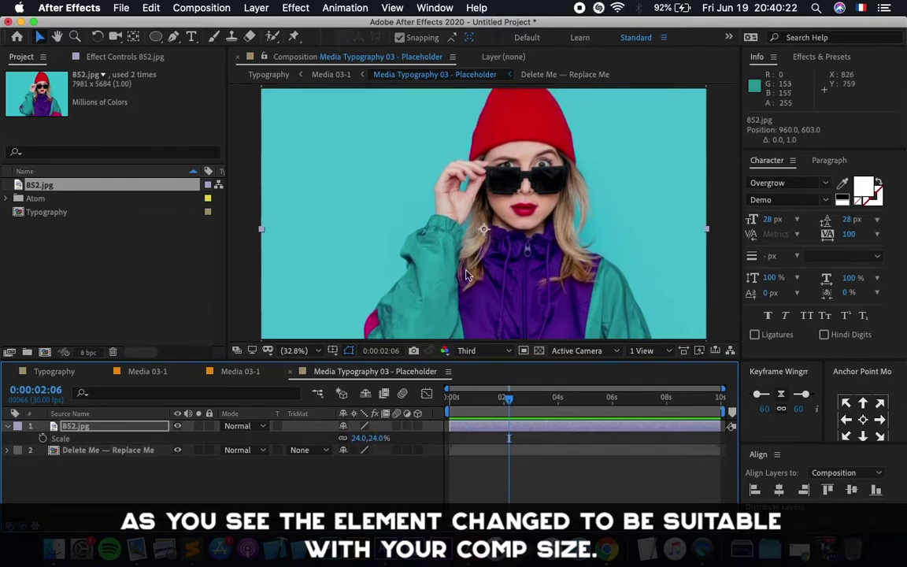
# Preview the image inside the Media 03-1 composition and close every open composition except Typography.
pyautogui.click(241, 371)
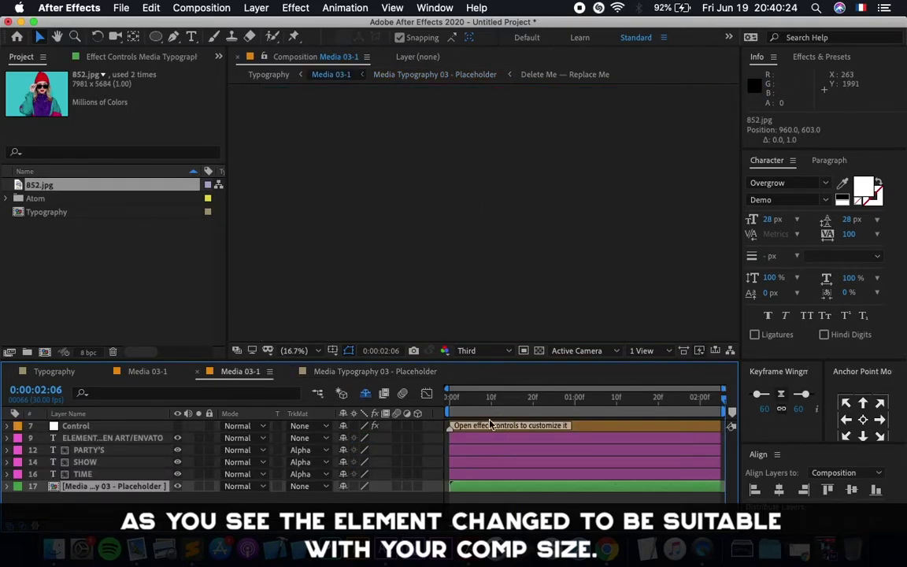
pyautogui.click(520, 400)
pyautogui.moveTo(543, 400); pyautogui.dragTo(613, 404)
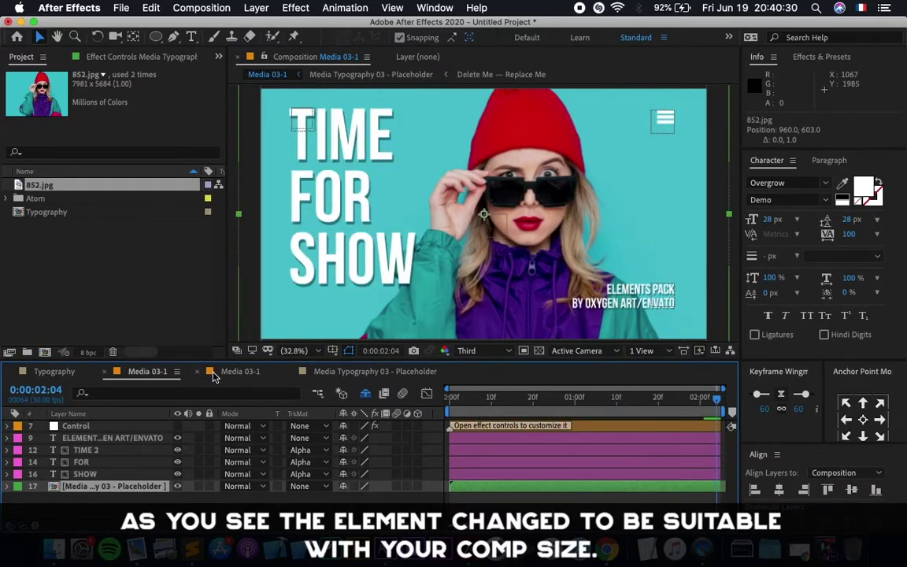
pyautogui.click(290, 371)
pyautogui.click(197, 371)
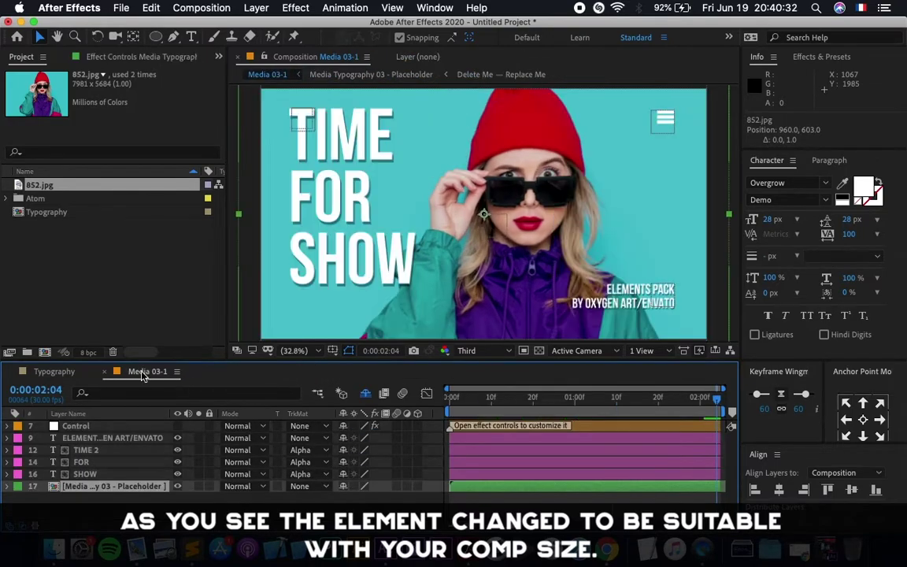
pyautogui.click(104, 371)
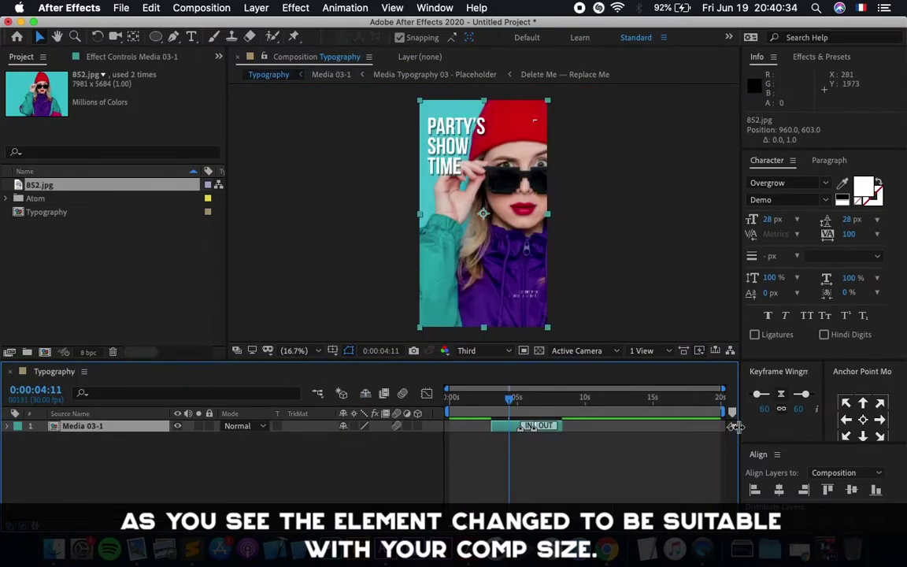
# Bring back AtomX with the Customize controls for Media 03-1 and fit the composition in an enlarged viewer.
pyautogui.click(836, 545)
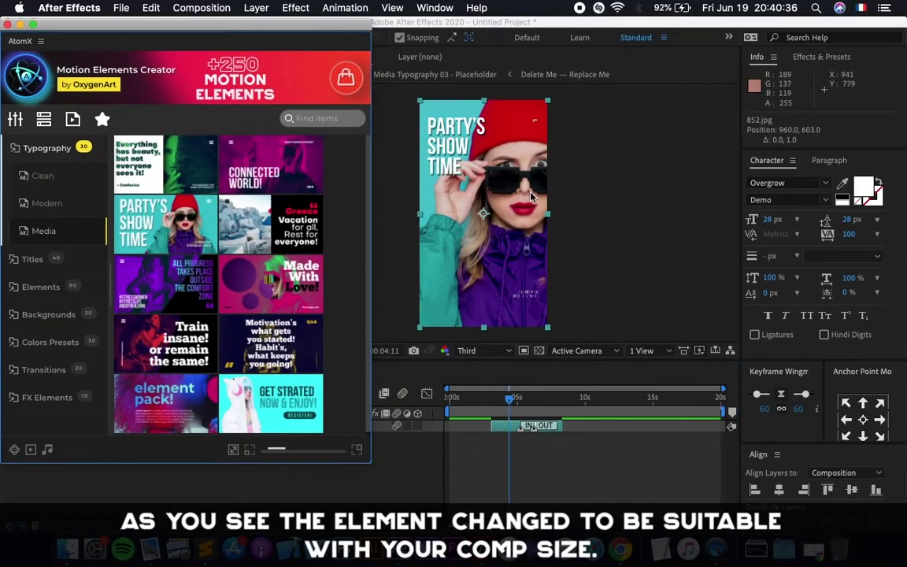
pyautogui.click(15, 118)
pyautogui.scroll(2, 454, 163)
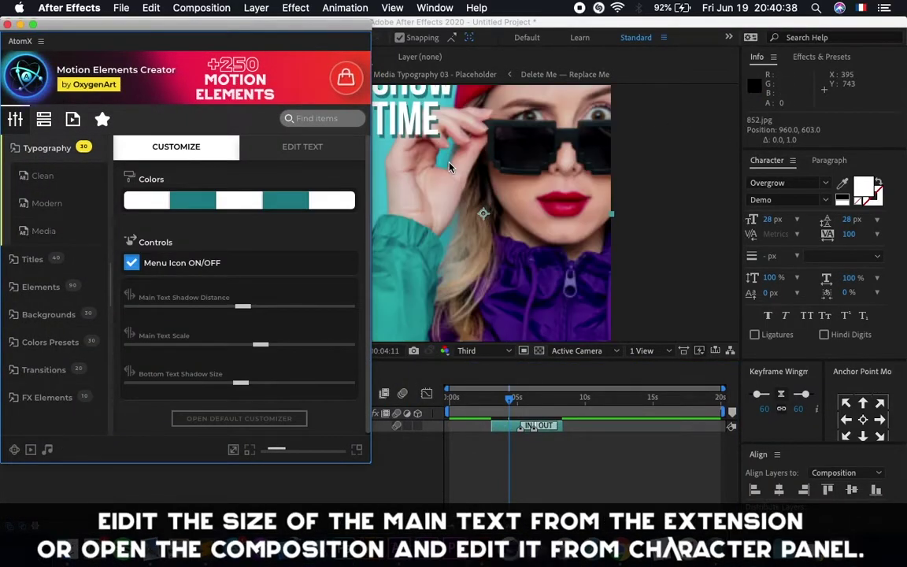
pyautogui.scroll(-2, 557, 230)
pyautogui.moveTo(339, 41); pyautogui.dragTo(225, 7)
pyautogui.click(293, 351)
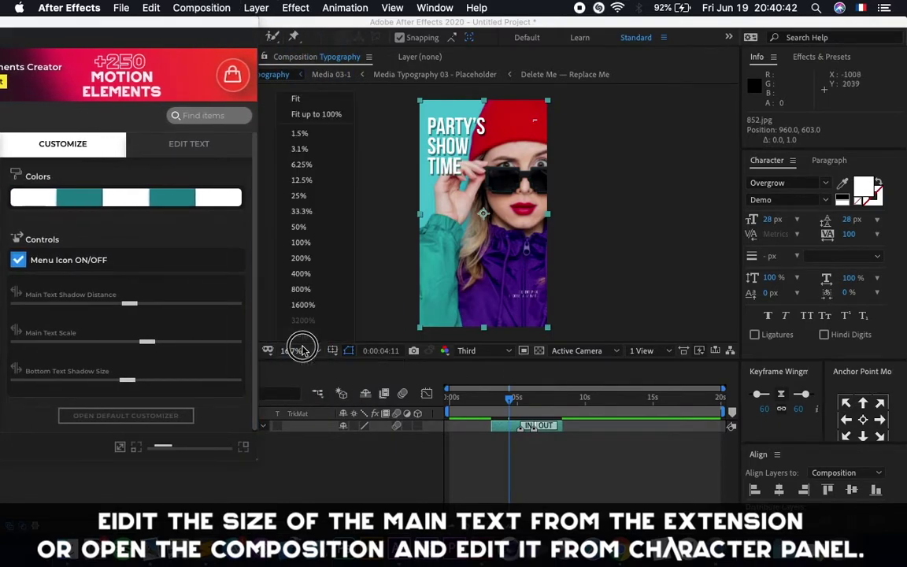
pyautogui.click(313, 100)
pyautogui.moveTo(429, 360); pyautogui.dragTo(417, 406)
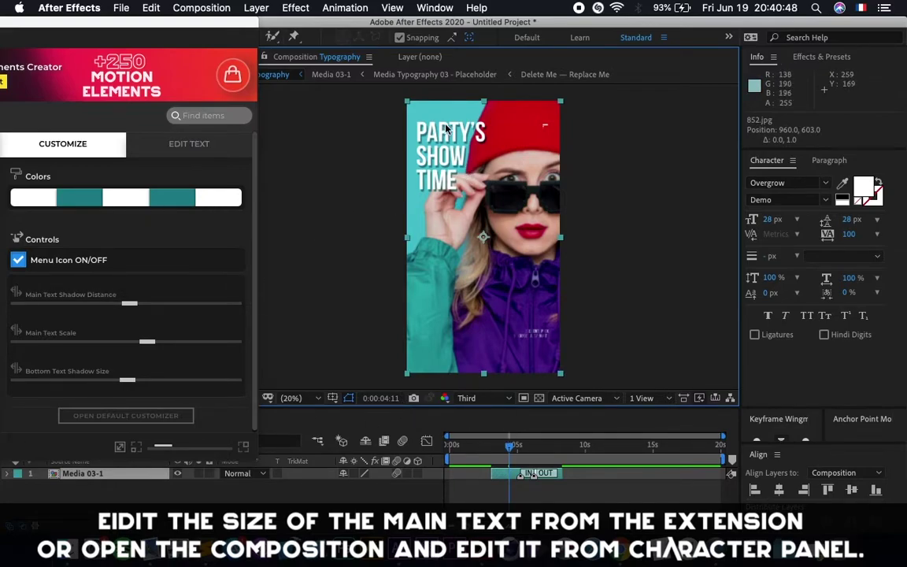
# Increase the Main Text Scale and vary the Bottom Text Shadow Size.
pyautogui.click(163, 344)
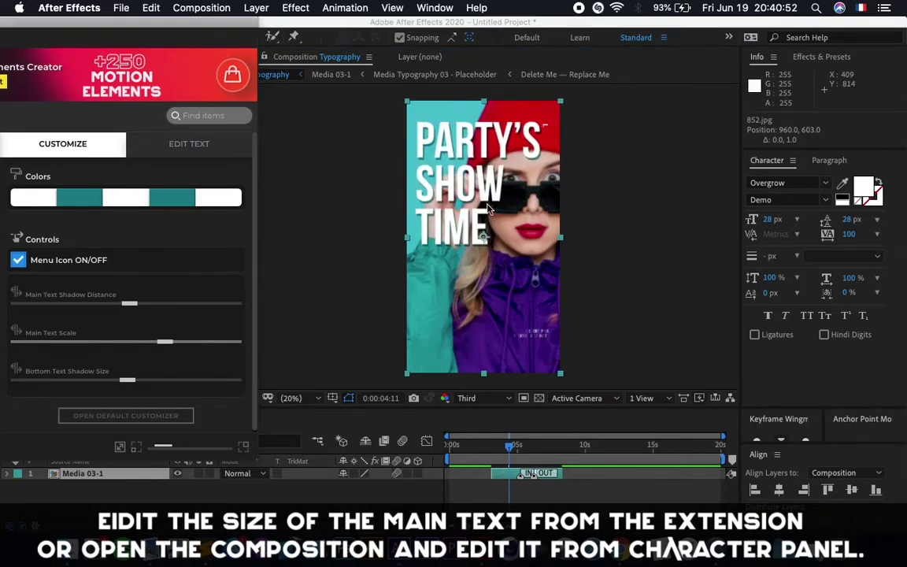
pyautogui.moveTo(151, 380)
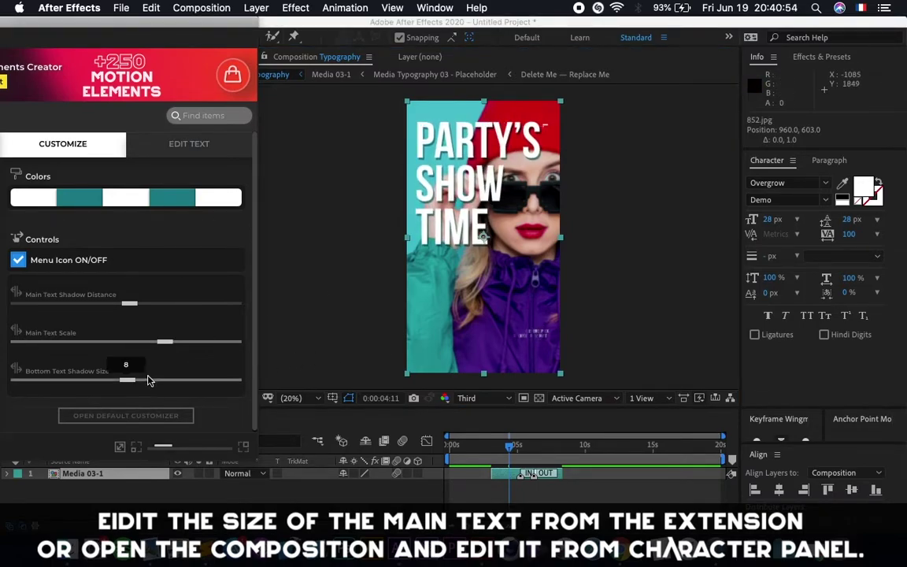
pyautogui.moveTo(138, 384); pyautogui.dragTo(127, 379)
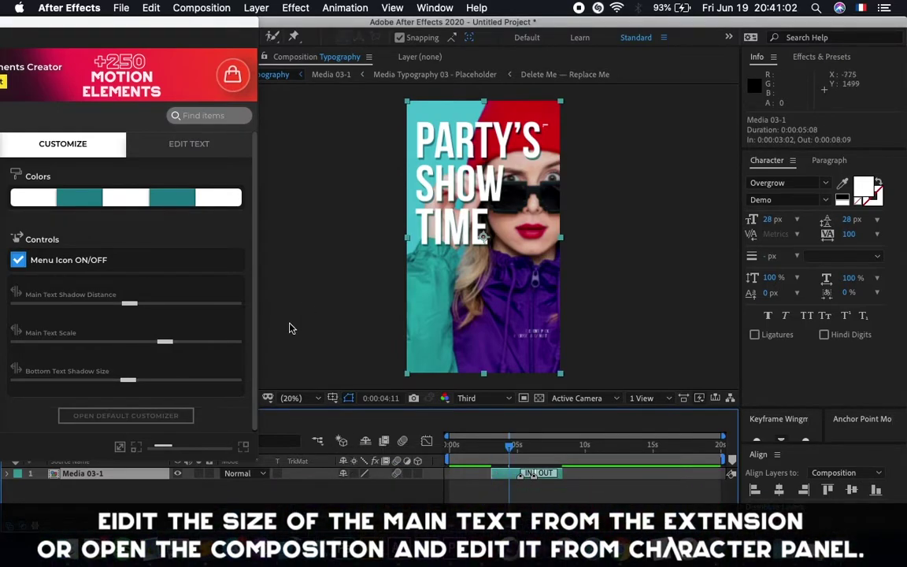
# Open the Media 03-1 composition through the default customizer, hide AtomX, and enlarge the timeline area.
pyautogui.click(130, 416)
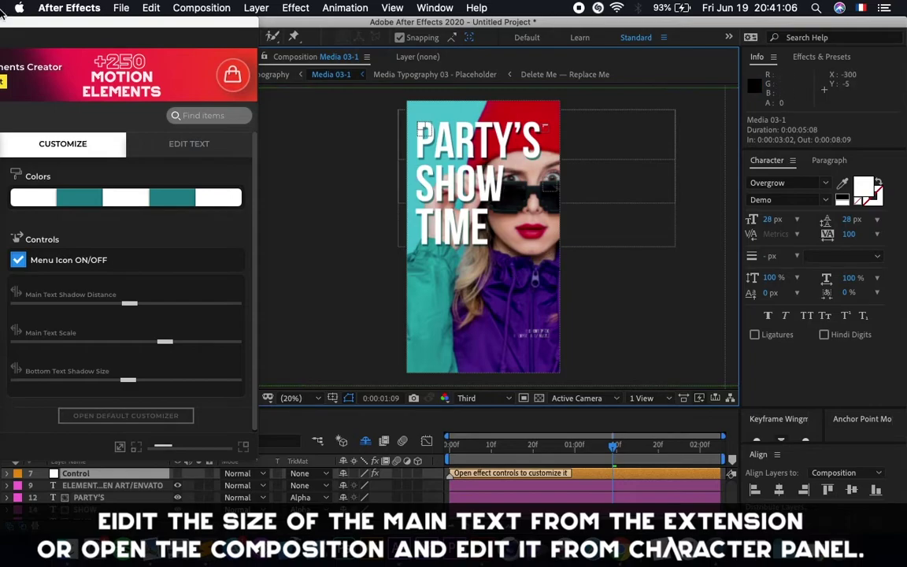
pyautogui.moveTo(22, 24); pyautogui.dragTo(154, 24)
pyautogui.click(38, 22)
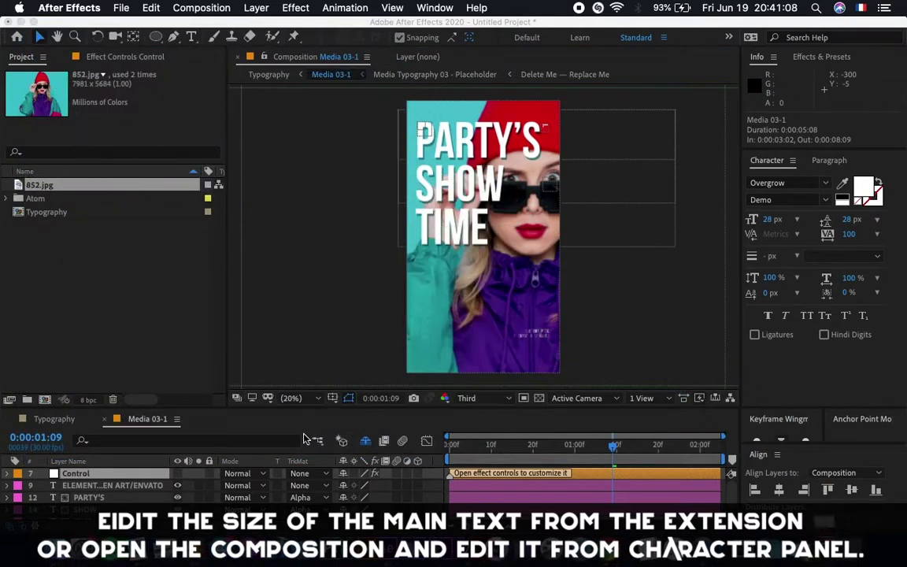
pyautogui.moveTo(211, 407); pyautogui.dragTo(215, 362)
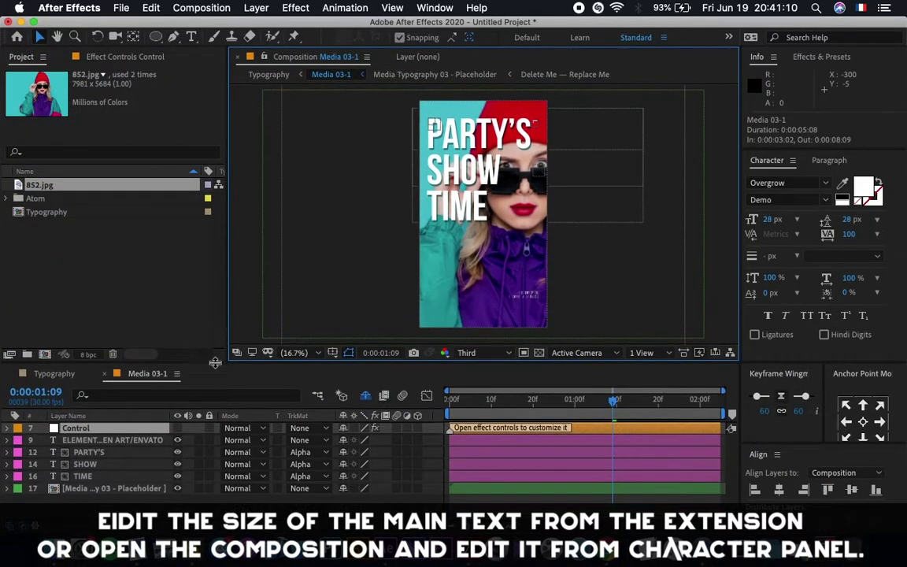
# Set the font size of the Elements Pack by Oxygen Art/Envato text layer to 110 px.
pyautogui.click(106, 440)
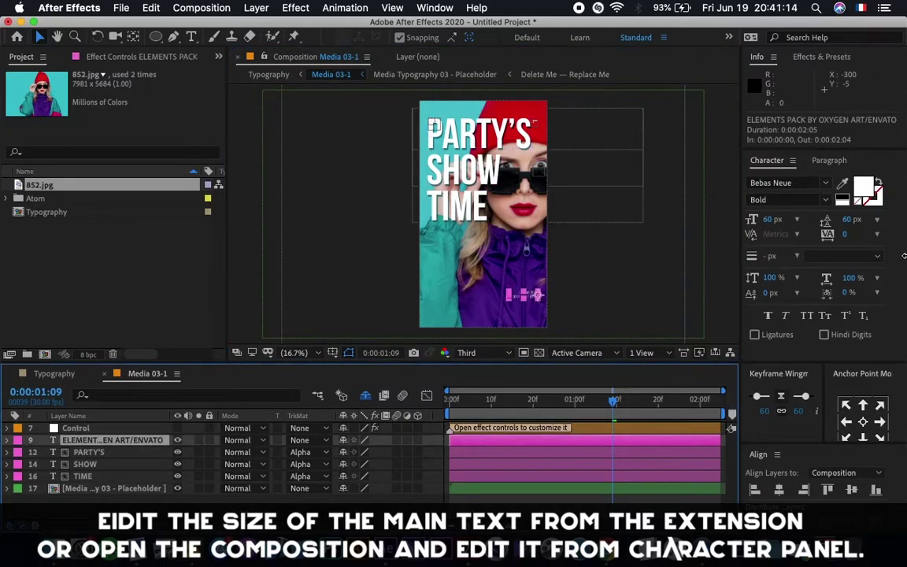
pyautogui.click(772, 220)
pyautogui.write('70')
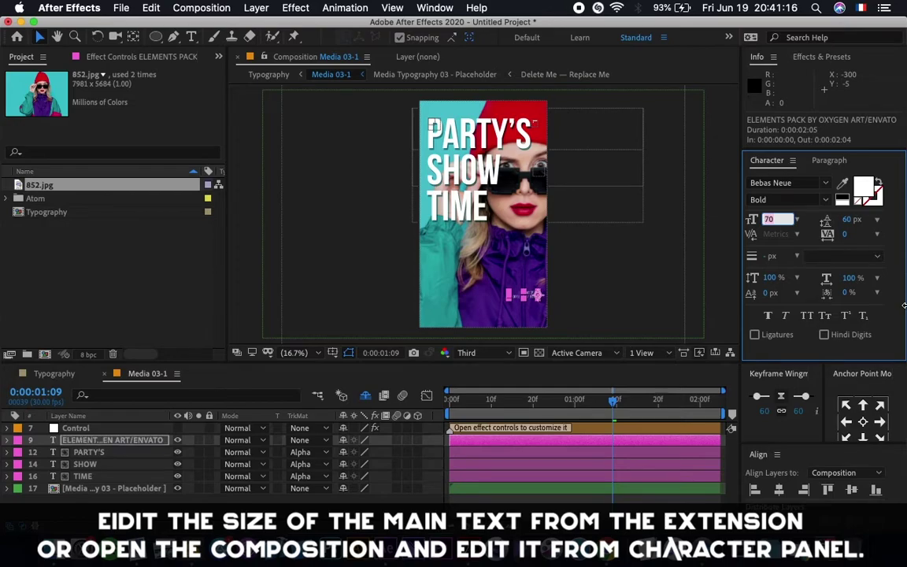
pyautogui.press('Return')
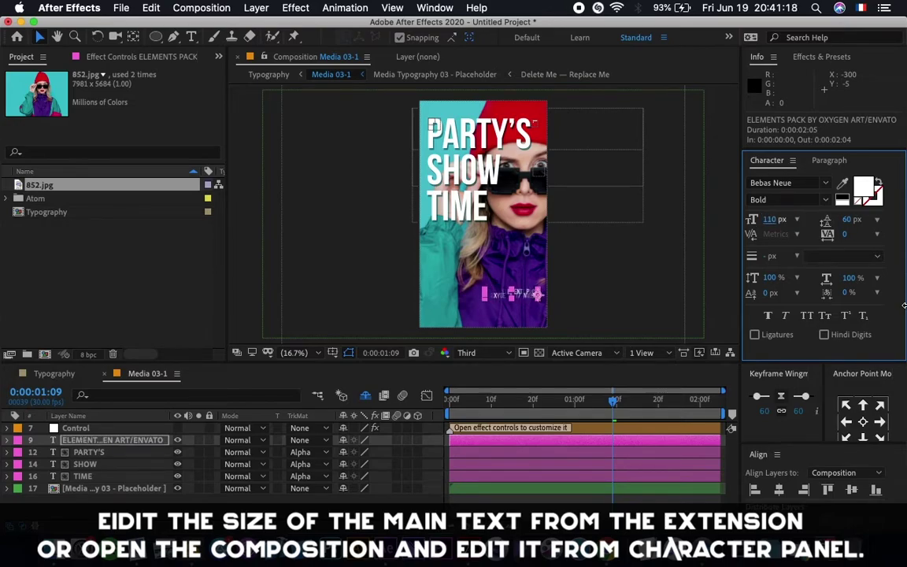
pyautogui.press('.')
pyautogui.press('.')
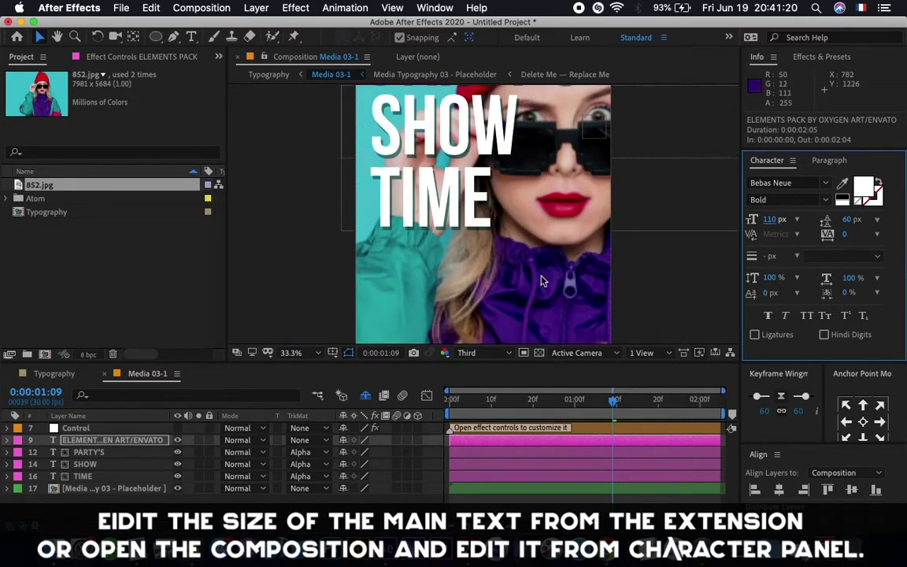
# Set the leading of the Elements Pack by Oxygen Art/Envato text to 100 px, checking it at 0:00:02:00.
pyautogui.press('h')
pyautogui.moveTo(534, 233); pyautogui.dragTo(516, 200)
pyautogui.press('v')
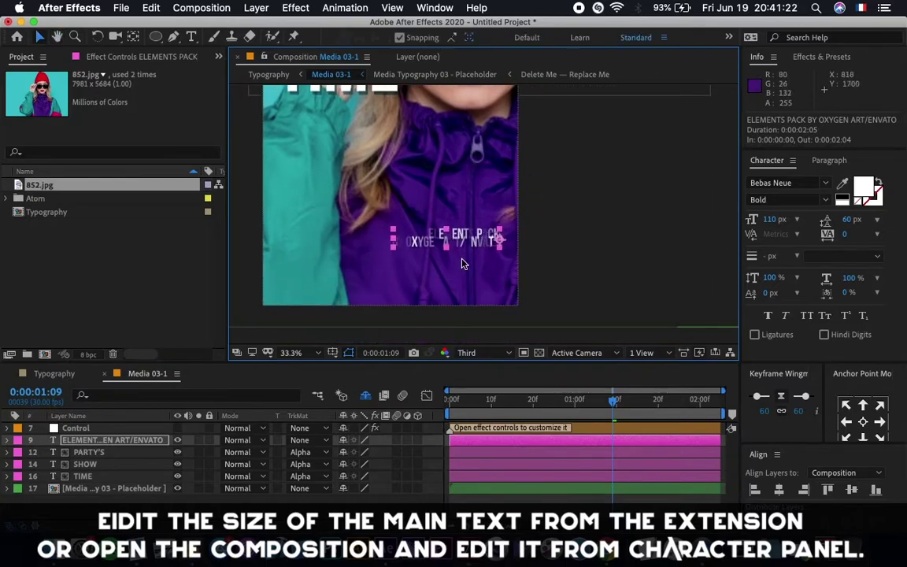
pyautogui.moveTo(647, 402); pyautogui.dragTo(699, 403)
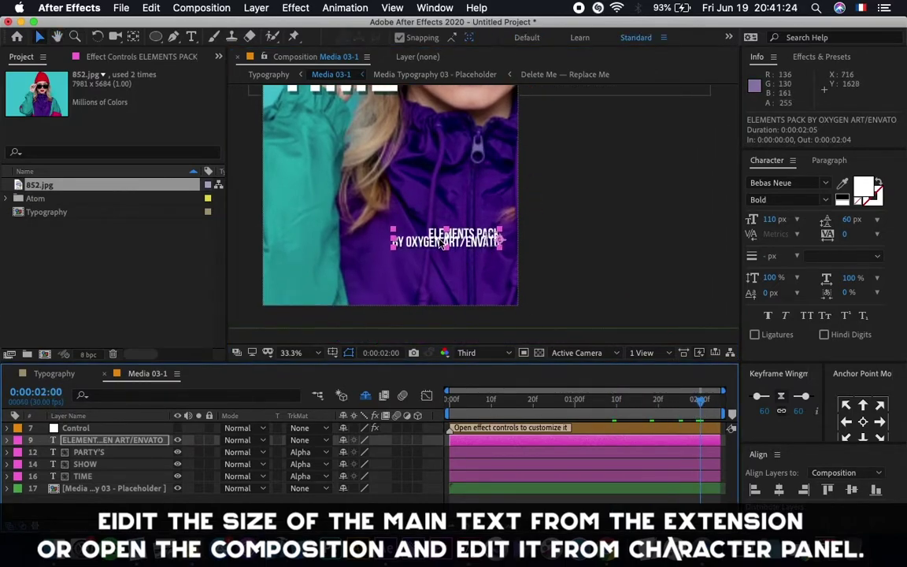
pyautogui.click(851, 219)
pyautogui.hotkey('shift', 'Up')
pyautogui.hotkey('shift', 'Up')
pyautogui.hotkey('shift', 'Up')
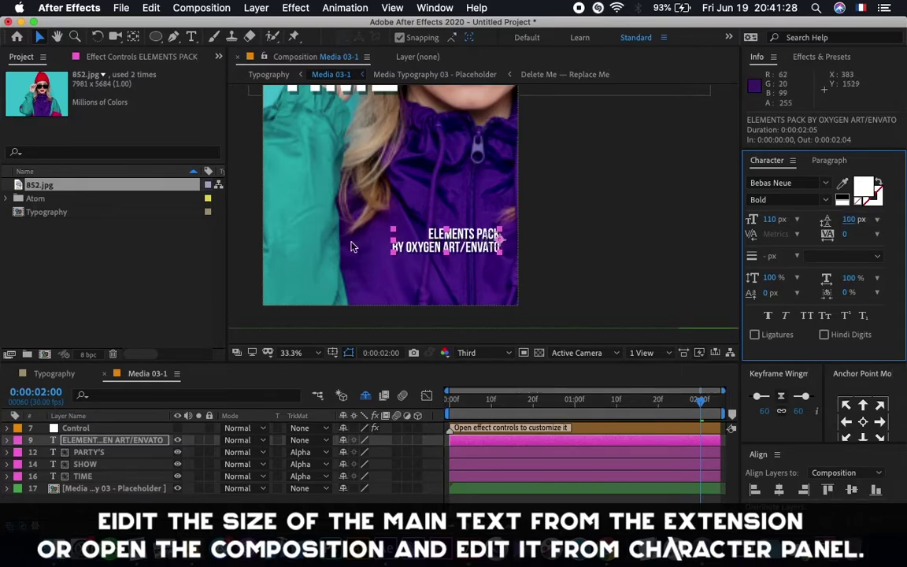
pyautogui.click(504, 330)
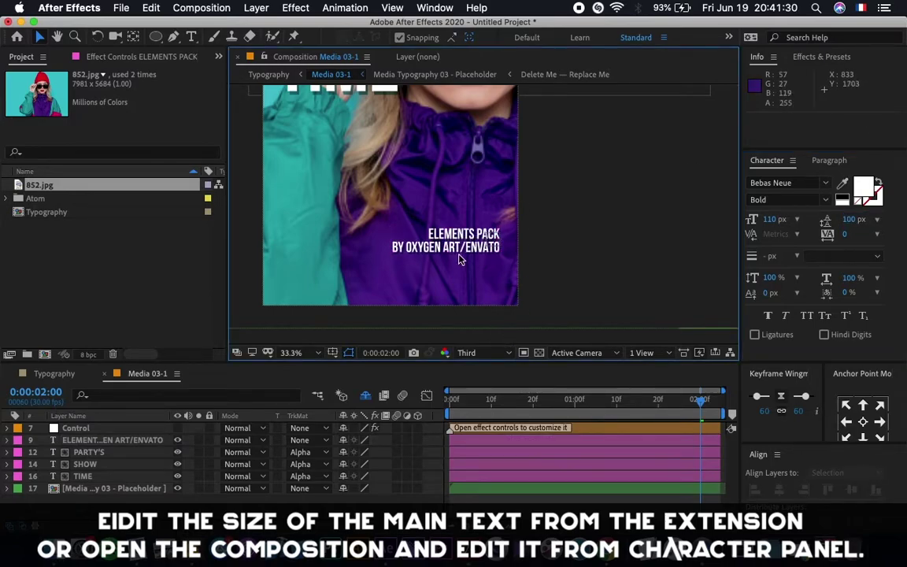
# Fit the whole frame in the viewer and close the Media 03-1 composition to return to Typography.
pyautogui.click(293, 352)
pyautogui.click(284, 104)
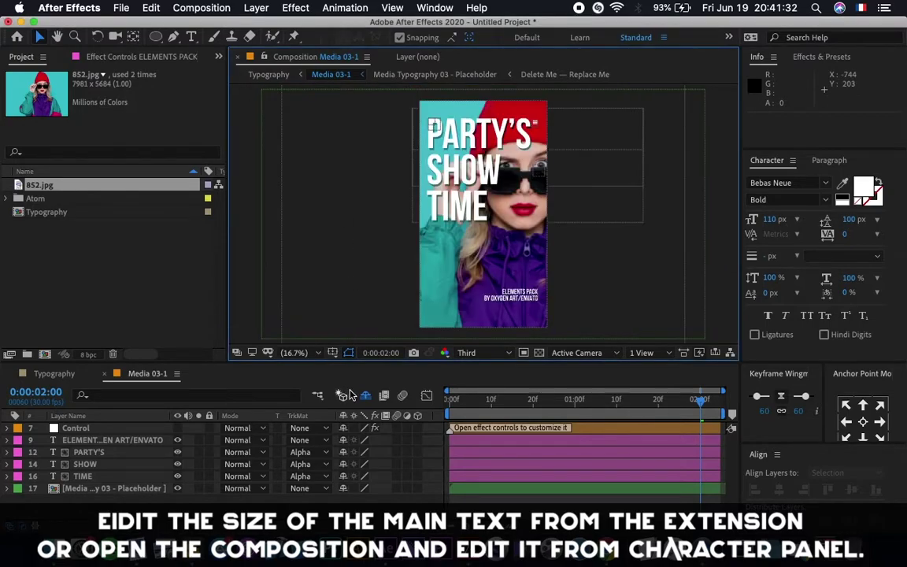
pyautogui.click(105, 374)
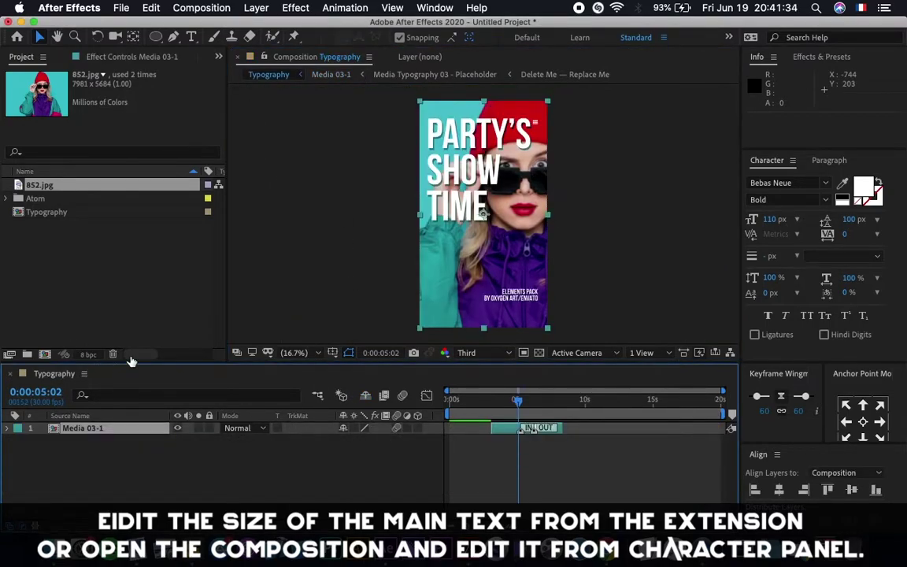
pyautogui.click(367, 472)
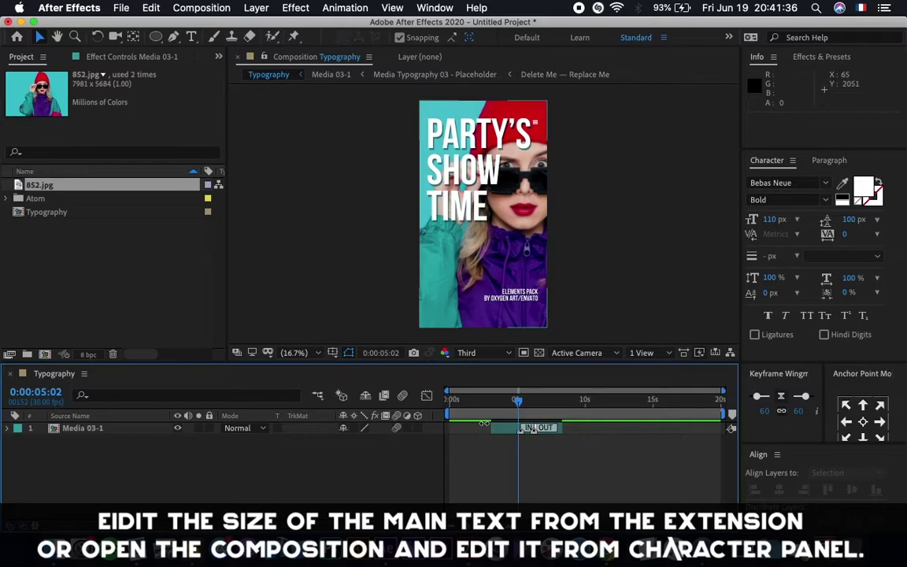
# Move the Media 03-1 layer so it starts at 0:00:00:00 and preview its animation.
pyautogui.press('=')
pyautogui.press('Home')
pyautogui.moveTo(556, 427); pyautogui.dragTo(634, 416)
pyautogui.scroll(2, 464, 432)
pyautogui.press('-')
pyautogui.moveTo(576, 410); pyautogui.dragTo(411, 408)
pyautogui.press('space')
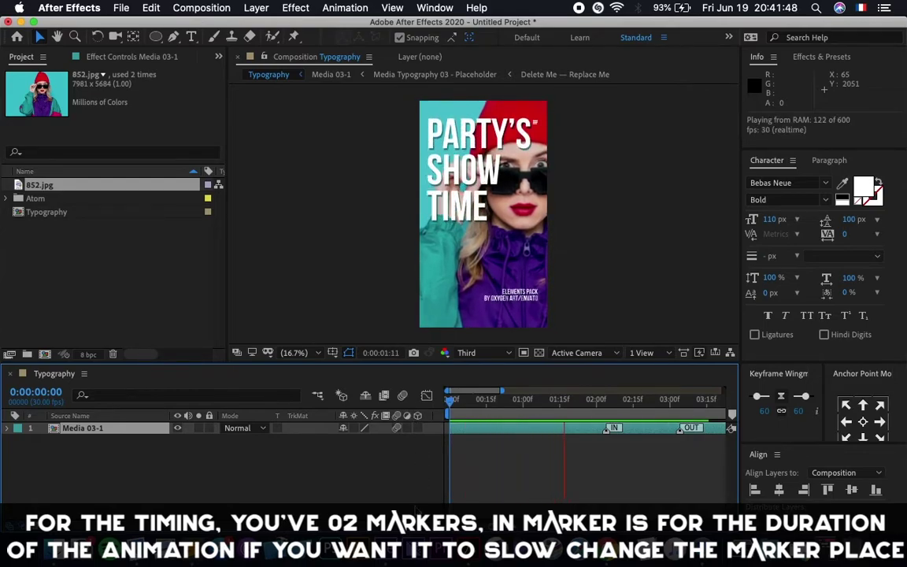
pyautogui.press('space')
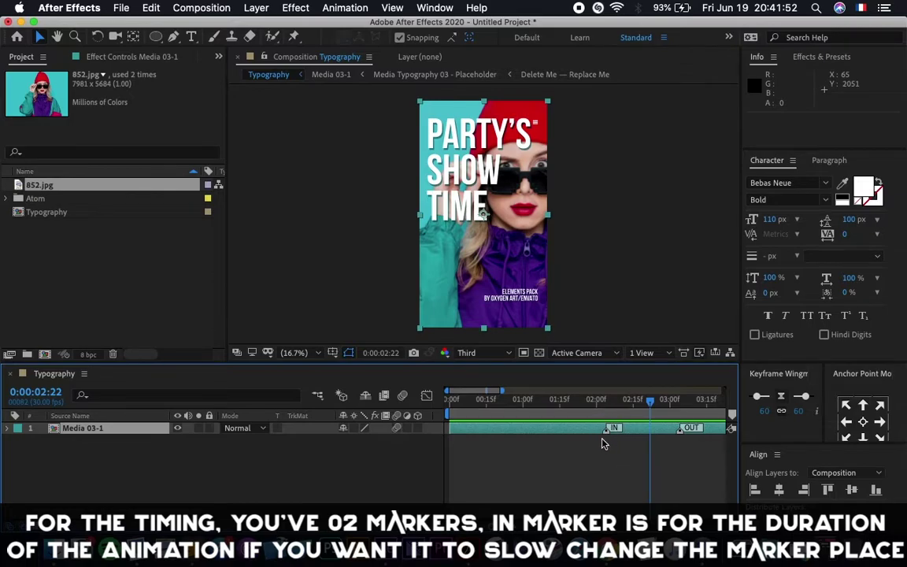
# Extend the end of the Media 03-1 layer to 0:00:14:26.
pyautogui.scroll(-2, 582, 455)
pyautogui.click(610, 407)
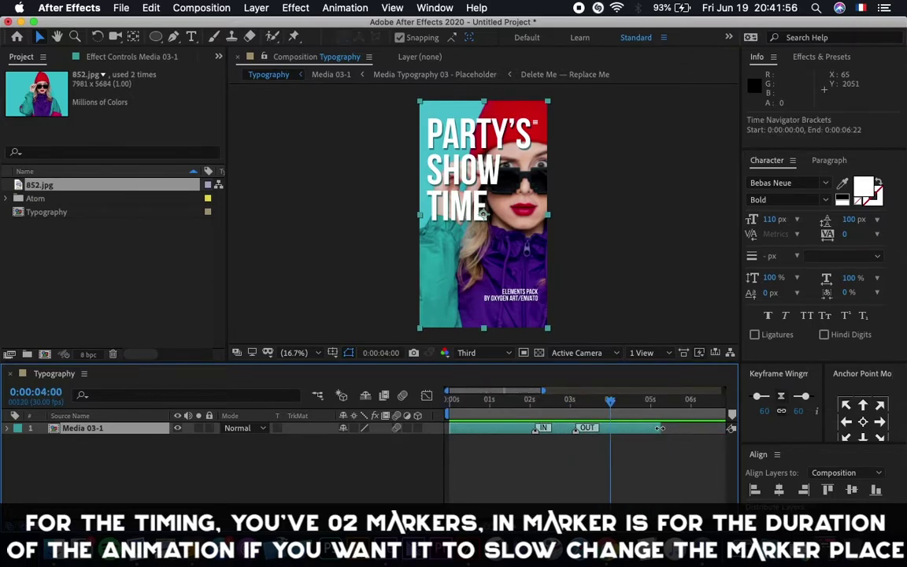
pyautogui.moveTo(660, 427); pyautogui.dragTo(739, 426)
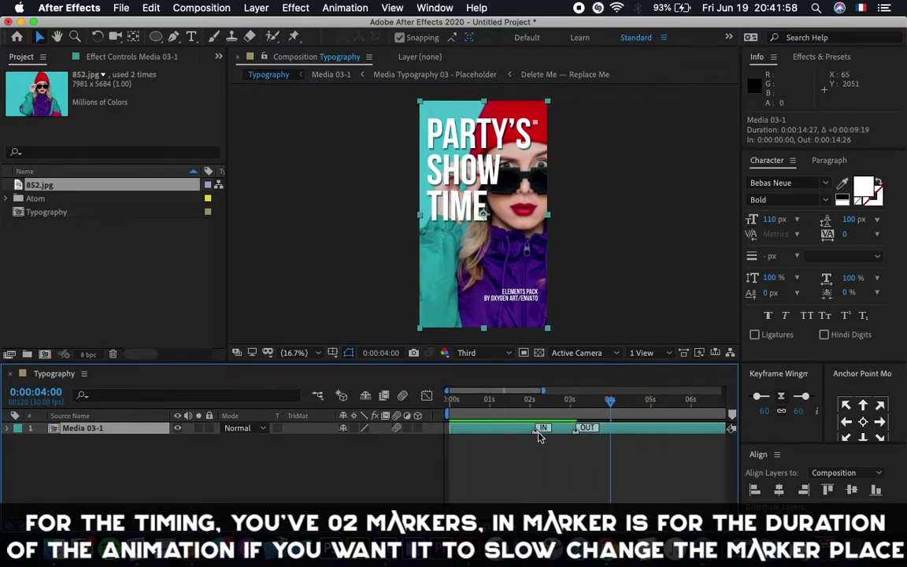
# Move the Media 03-1 layer's OUT marker to 0:00:05:20 and its IN marker to 0:00:04:00, and preview the new timing.
pyautogui.moveTo(585, 430); pyautogui.dragTo(689, 427)
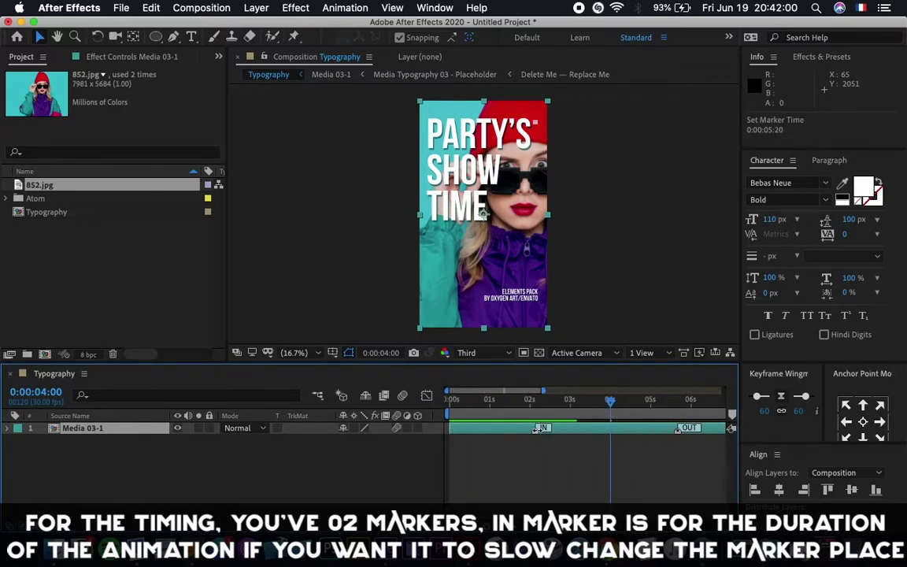
pyautogui.moveTo(540, 429); pyautogui.dragTo(610, 430)
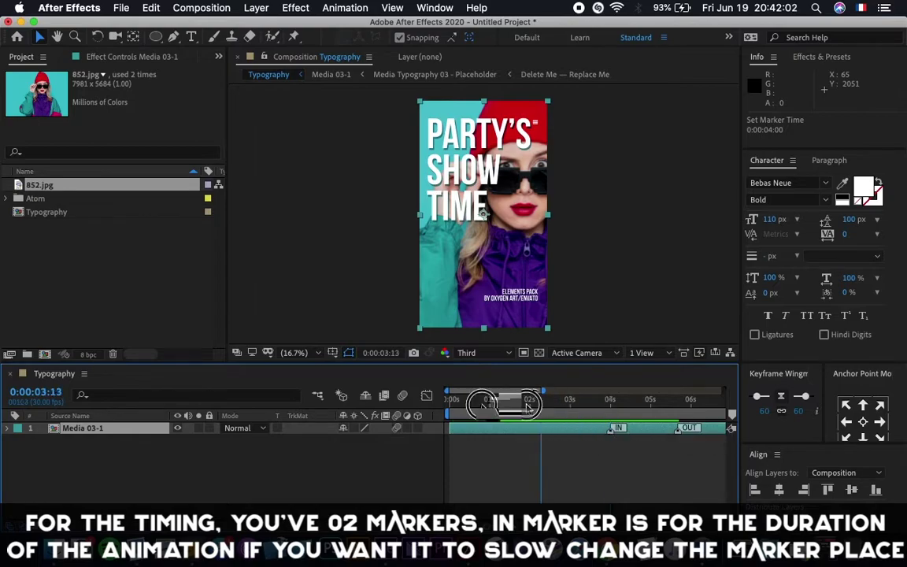
pyautogui.press('space')
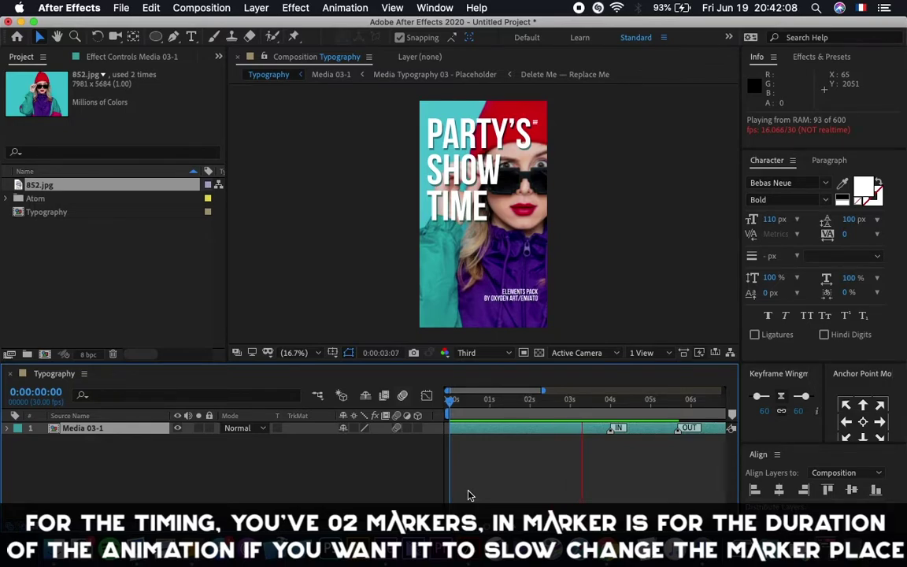
pyautogui.press('space')
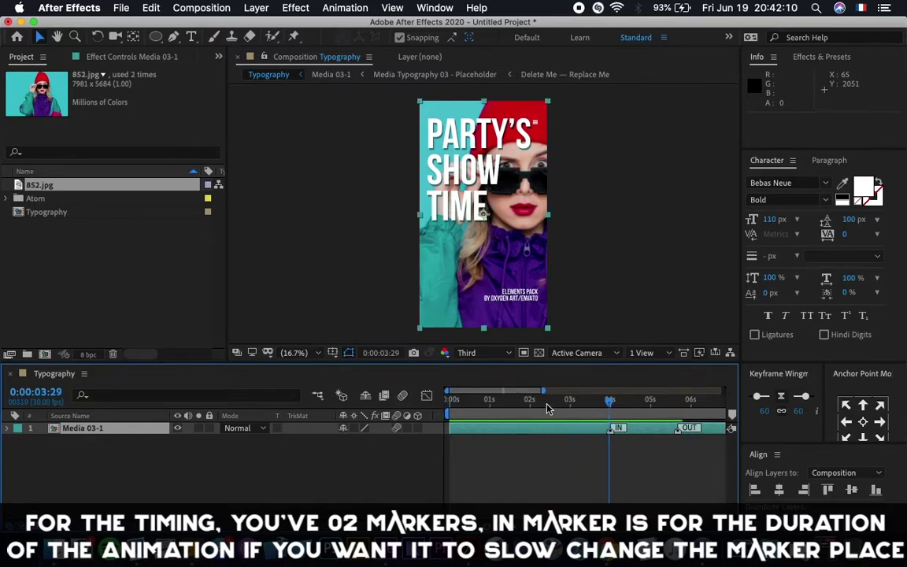
pyautogui.press('space')
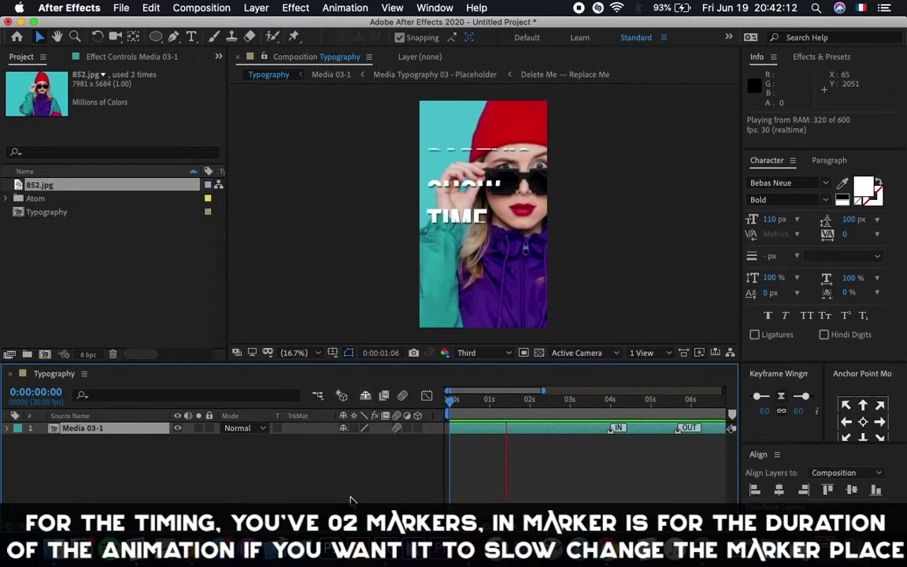
pyautogui.press('space')
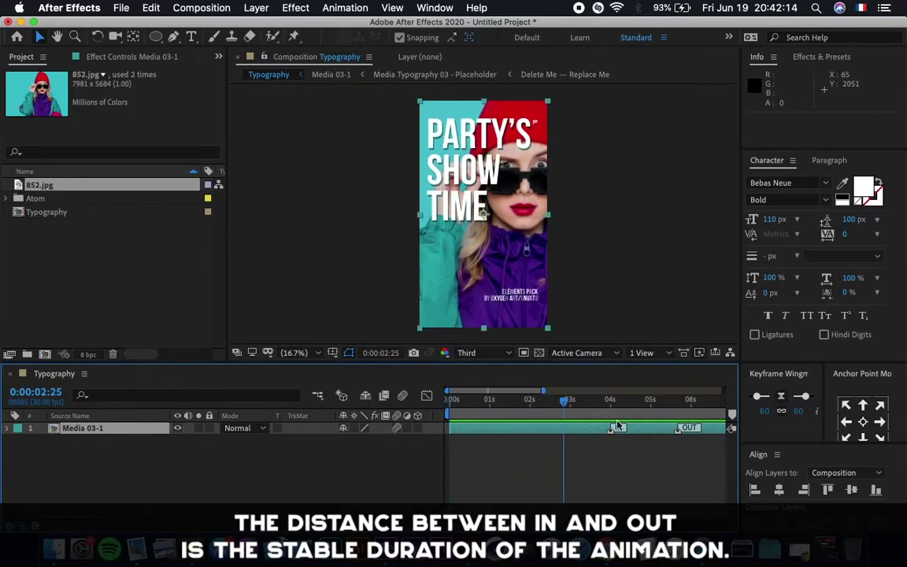
# Move the IN marker to 0:00:02:15 and play the Typography composition from the beginning.
pyautogui.moveTo(611, 429); pyautogui.dragTo(557, 429)
pyautogui.click(551, 402)
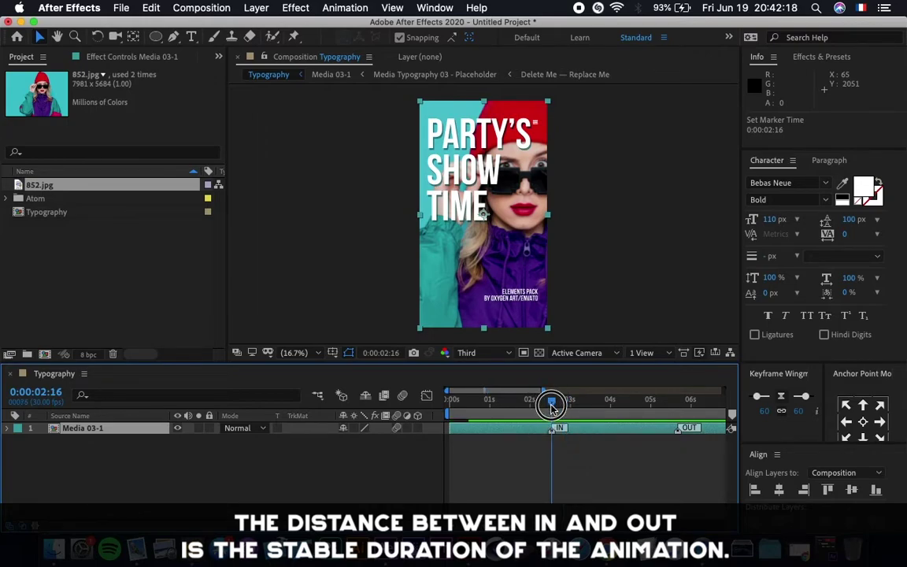
pyautogui.moveTo(551, 432); pyautogui.dragTo(552, 430)
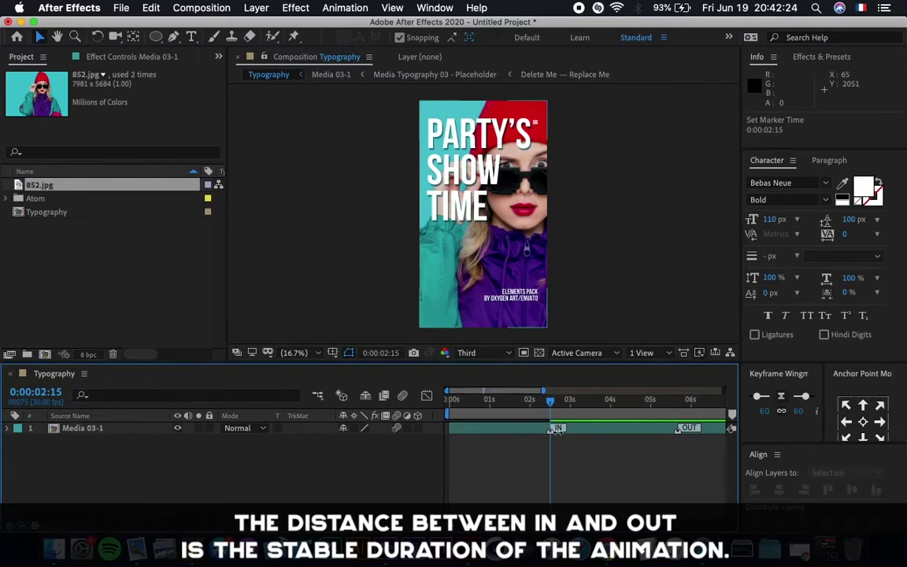
pyautogui.click(46, 392)
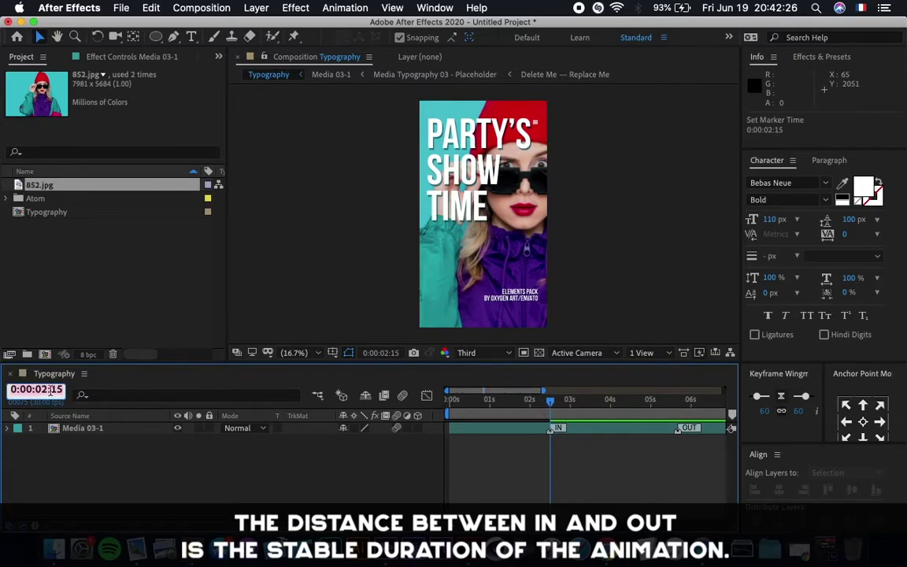
pyautogui.write('0')
pyautogui.press('Return')
pyautogui.press('space')
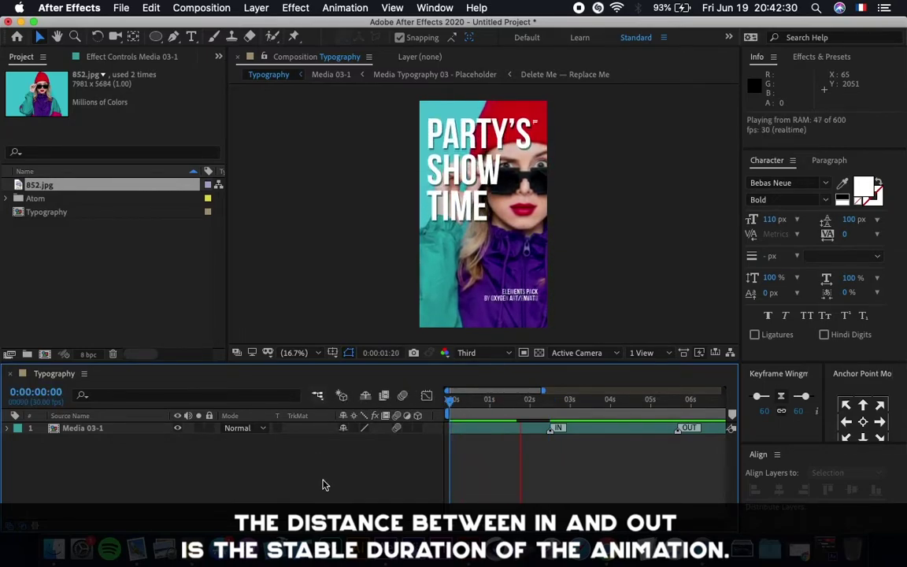
pyautogui.press('space')
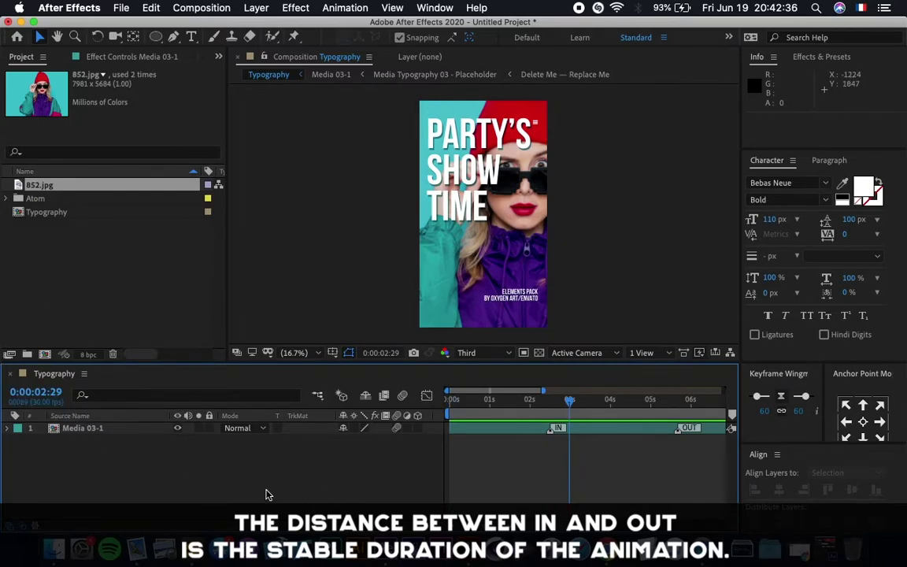
# Delete the Media 03-1 layer and resize the Typography composition to 1080 x 1080 px.
pyautogui.press('Delete')
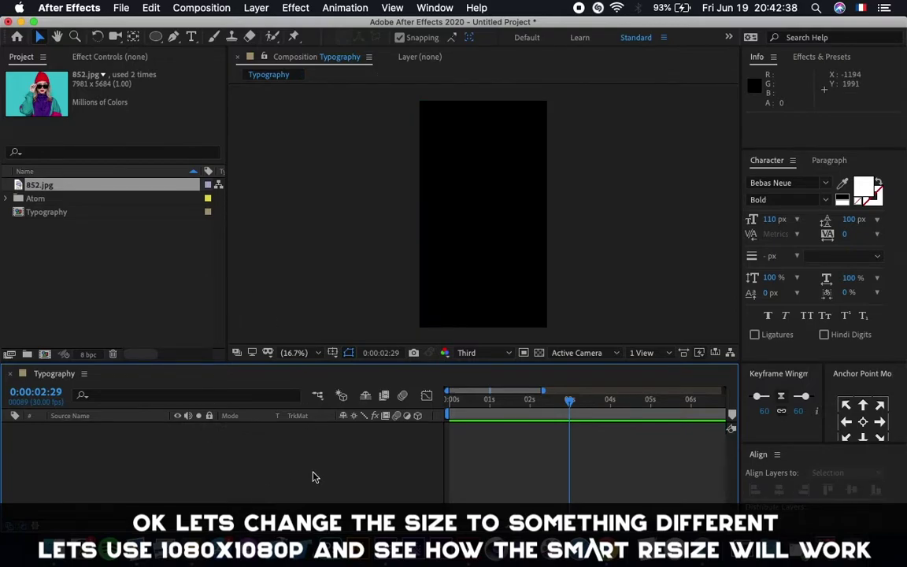
pyautogui.press('super+k')
pyautogui.click(337, 187)
pyautogui.write('1920')
pyautogui.press('Tab')
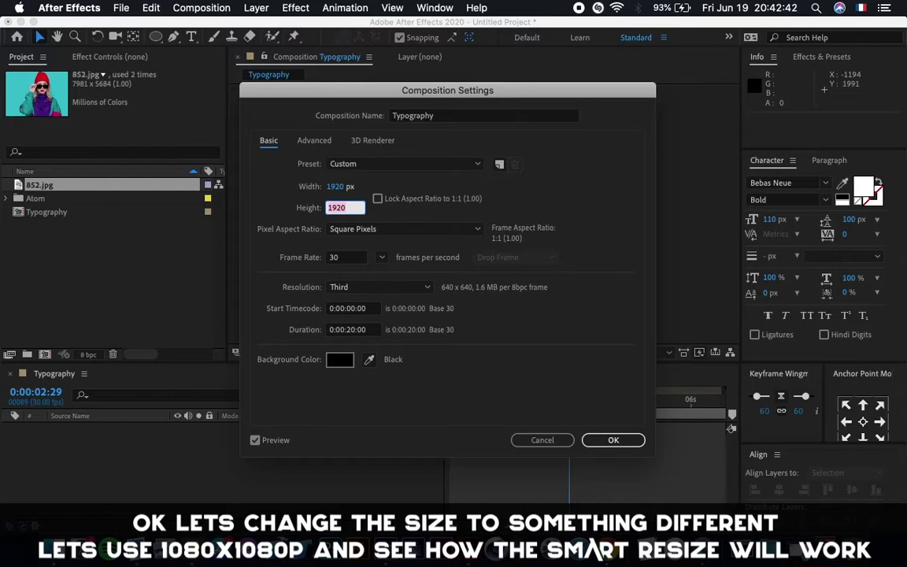
pyautogui.write('1080')
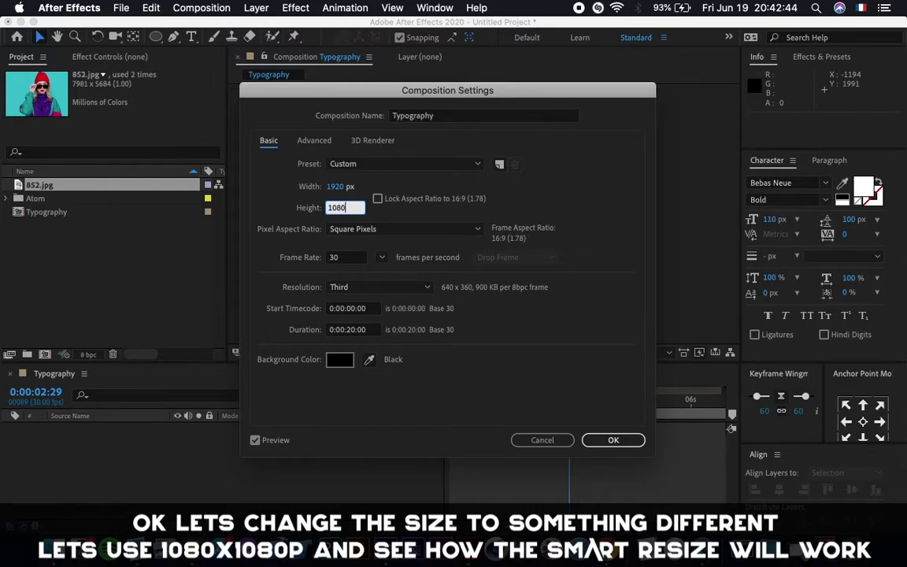
pyautogui.click(337, 187)
pyautogui.write('1080')
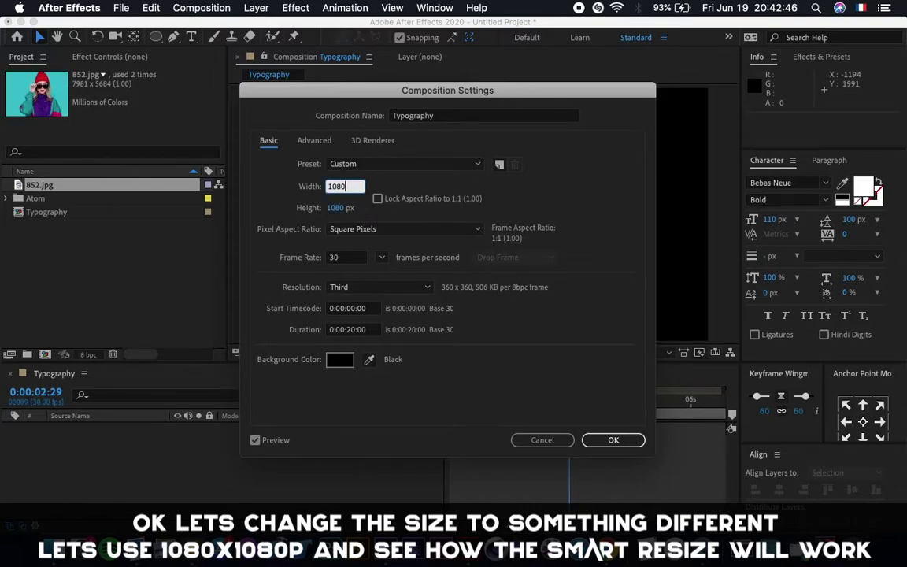
pyautogui.press('Return')
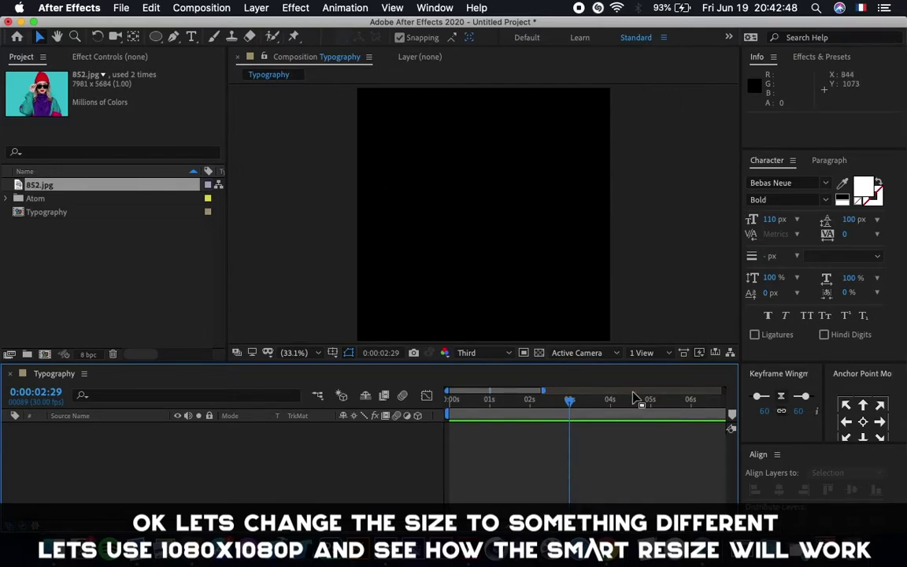
# Apply the Modern 03 typography template from AtomX to the square composition and scrub through its animation.
pyautogui.click(823, 540)
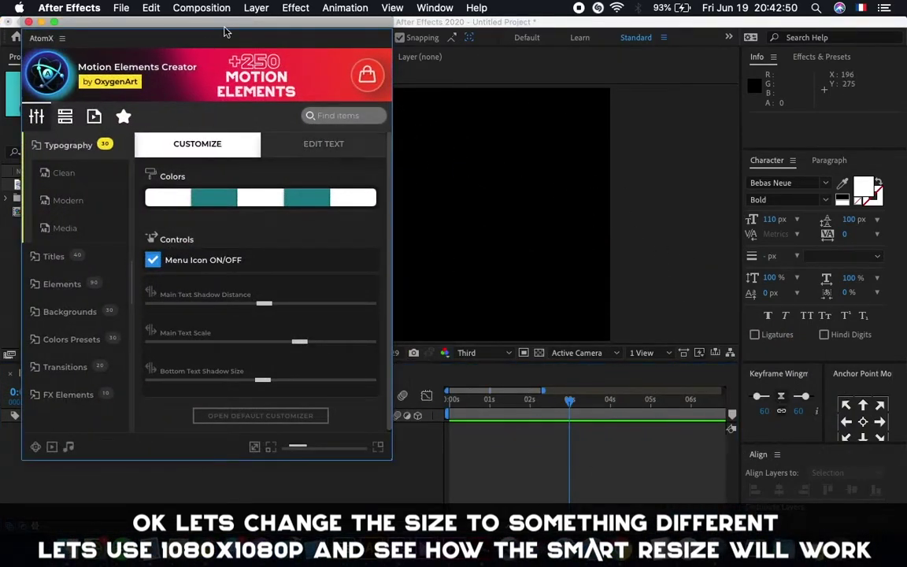
pyautogui.moveTo(225, 23); pyautogui.dragTo(205, 19)
pyautogui.click(72, 172)
pyautogui.click(67, 200)
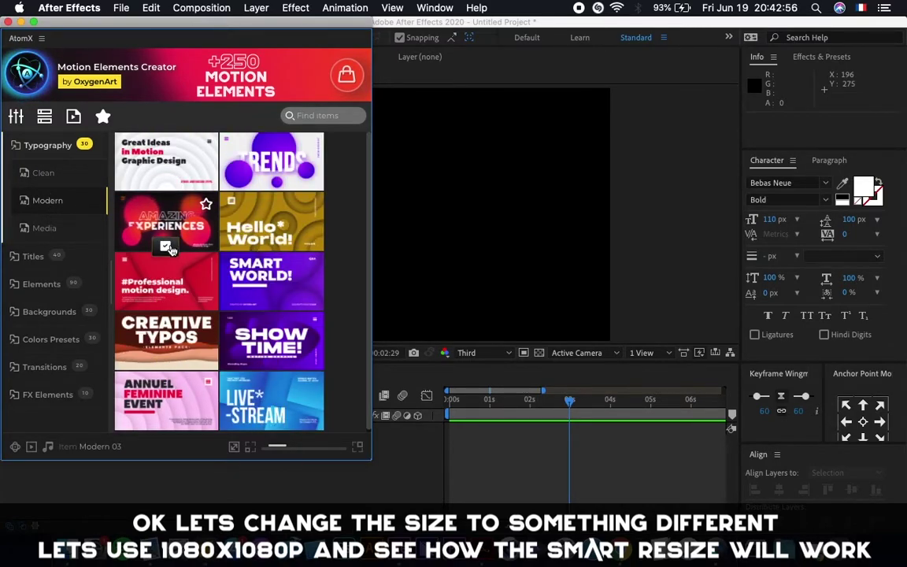
pyautogui.moveTo(330, 21); pyautogui.dragTo(280, 11)
pyautogui.moveTo(518, 398); pyautogui.dragTo(392, 398)
pyautogui.moveTo(607, 431); pyautogui.dragTo(492, 441)
pyautogui.moveTo(464, 399); pyautogui.dragTo(651, 399)
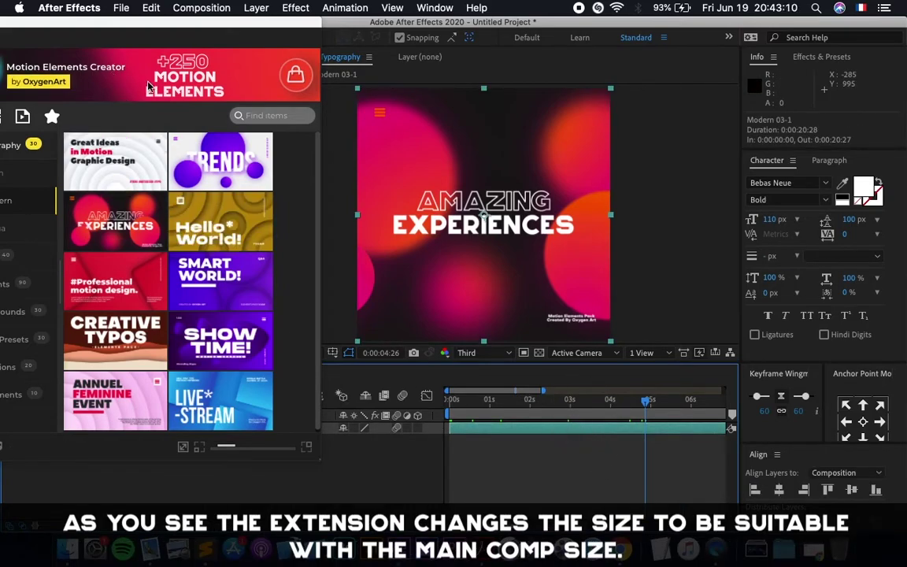
# Delete the Modern 03-1 layer and resize the Typography composition to 2000 x 1000 px, keeping AtomX clear of the viewer.
pyautogui.press('Delete')
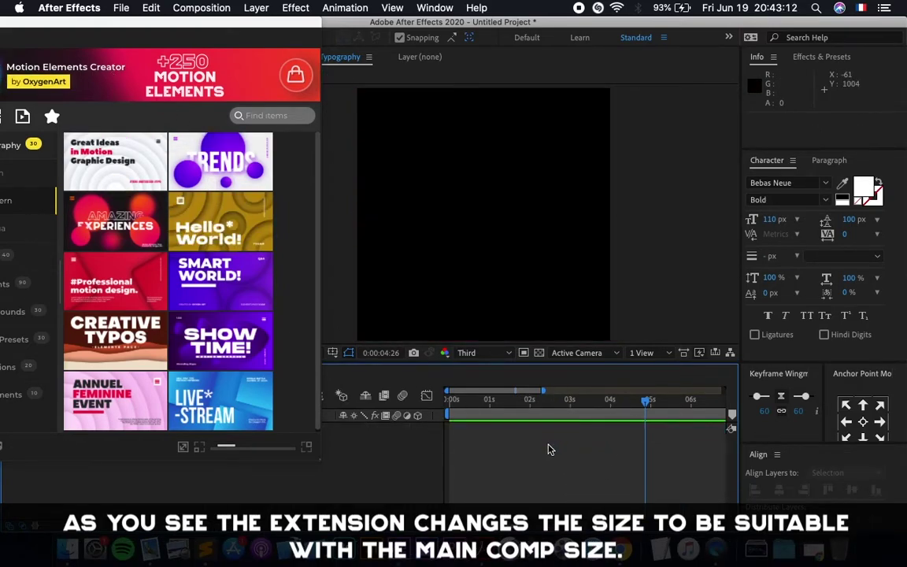
pyautogui.press('super+k')
pyautogui.click(338, 187)
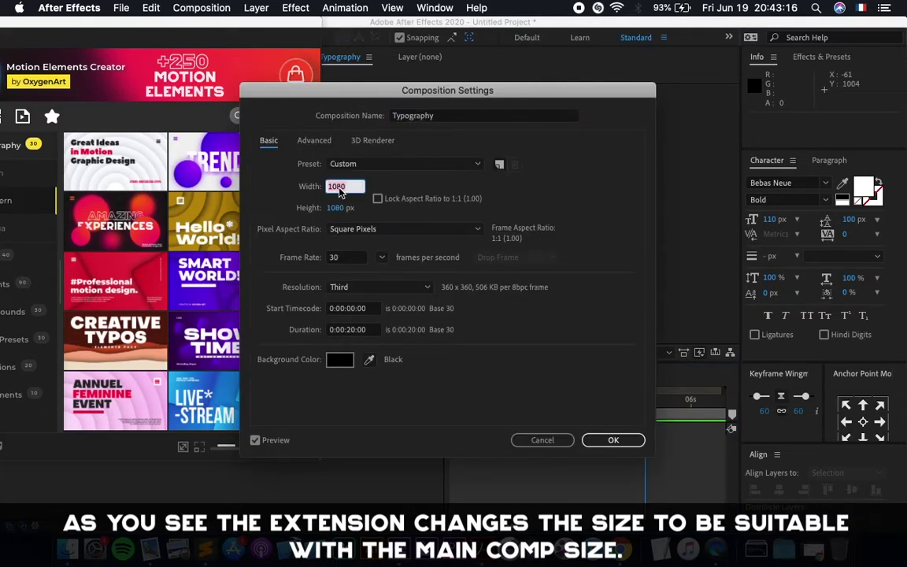
pyautogui.write('12000')
pyautogui.press('Tab')
pyautogui.write('100')
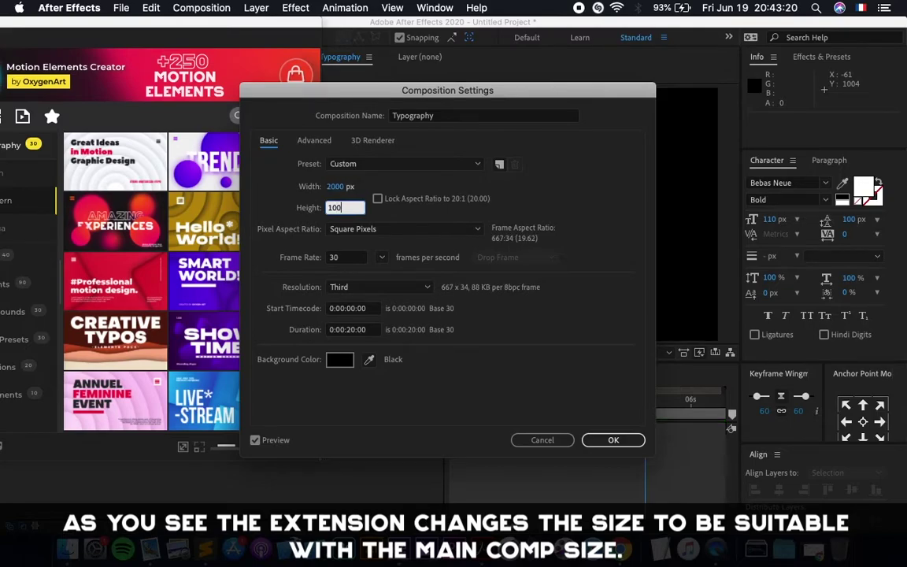
pyautogui.write('0')
pyautogui.press('Return')
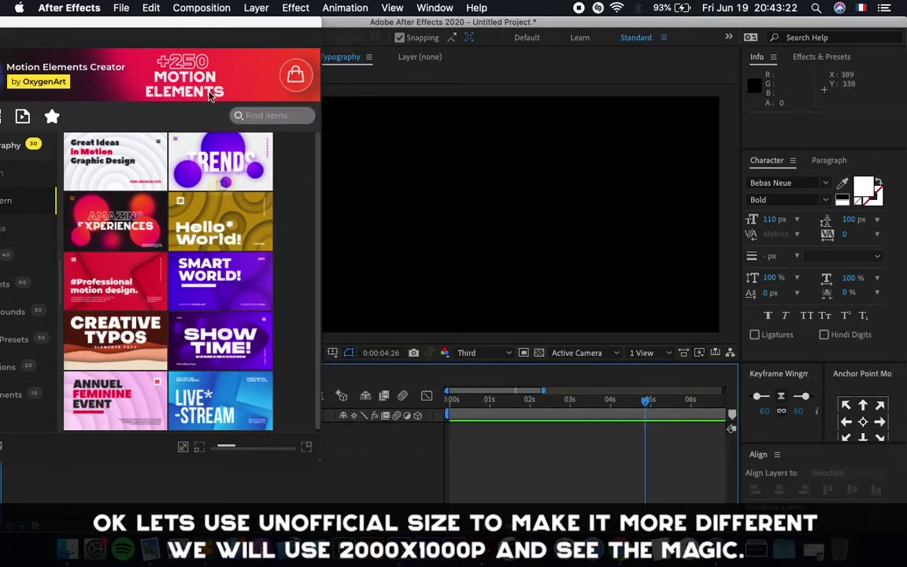
pyautogui.moveTo(262, 26); pyautogui.dragTo(124, 8)
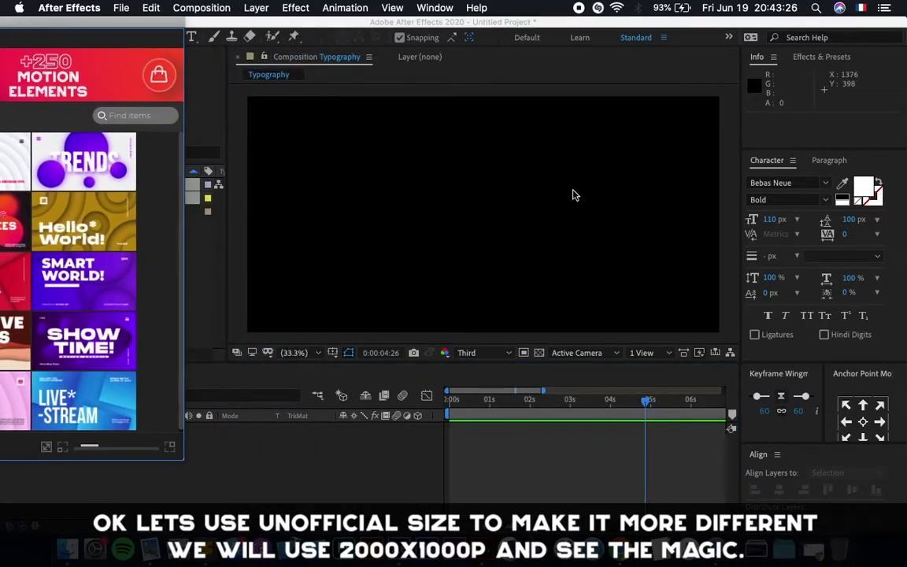
# Apply the Modern 02 typography template to the 2000 x 1000 px composition, align its layer to the composition start and scrub through it.
pyautogui.press('super+k')
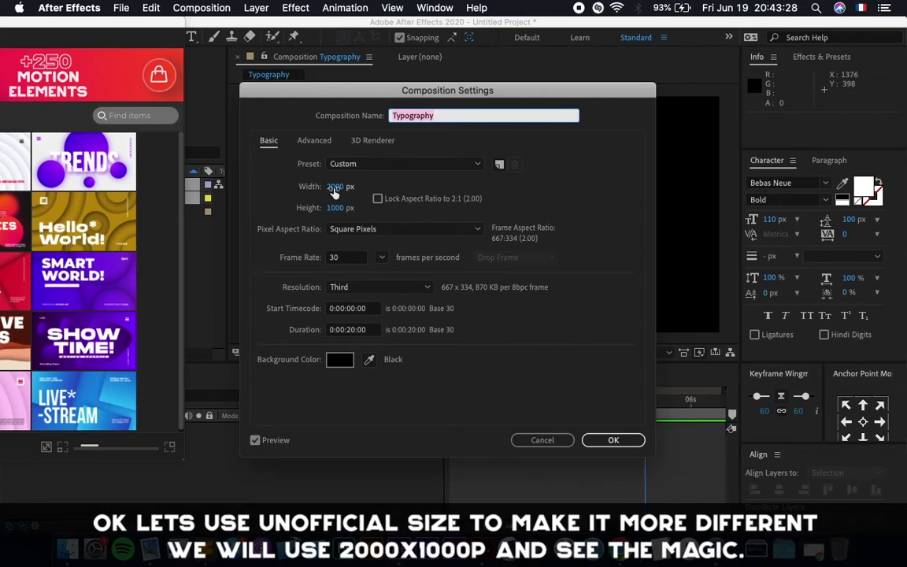
pyautogui.click(615, 438)
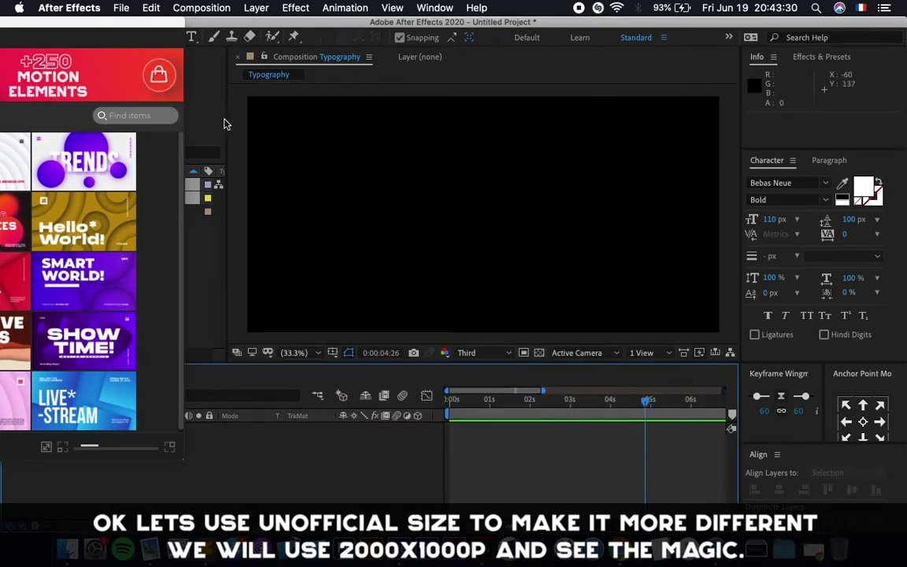
pyautogui.moveTo(156, 29); pyautogui.dragTo(250, 10)
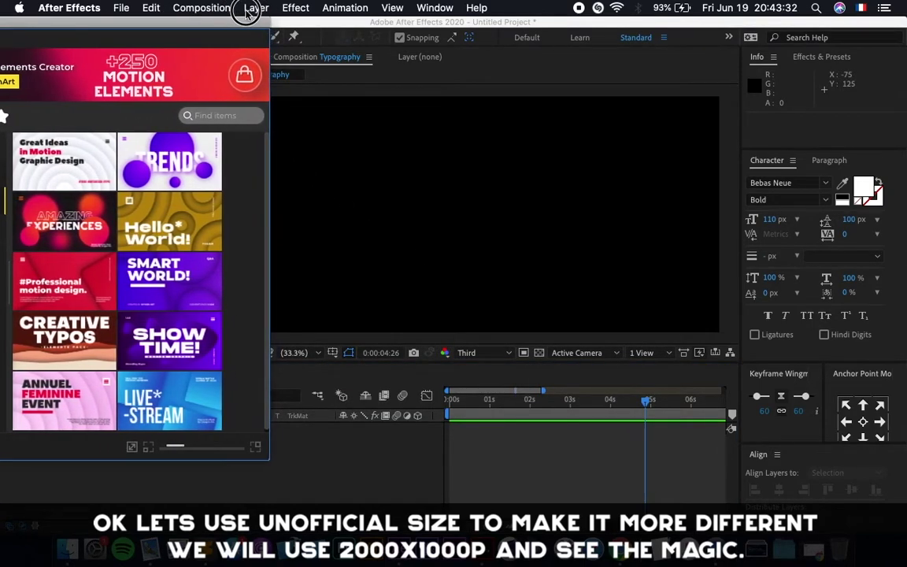
pyautogui.click(170, 185)
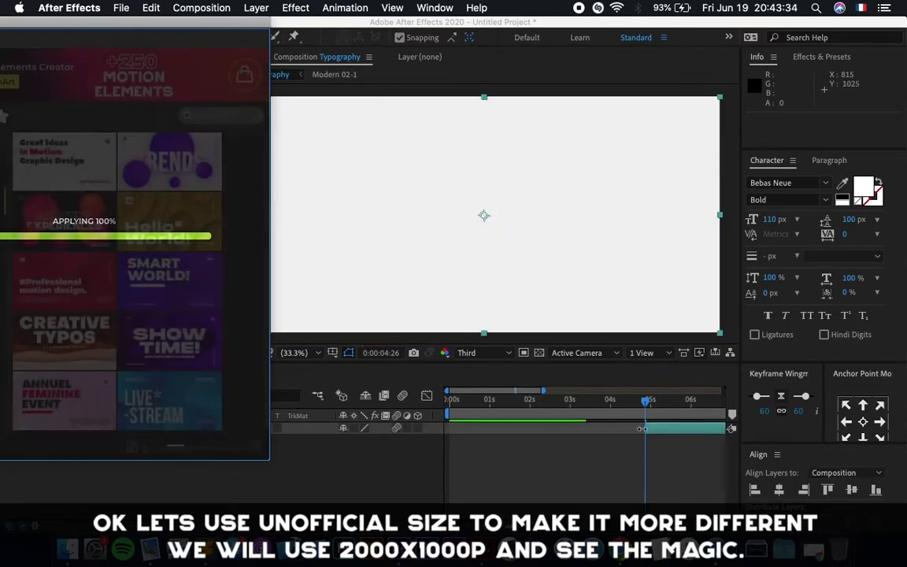
pyautogui.click(452, 398)
pyautogui.moveTo(663, 426)
pyautogui.mouseDown()
pyautogui.moveTo(462, 427)
pyautogui.moveTo(536, 403)
pyautogui.moveTo(660, 407)
pyautogui.mouseUp()
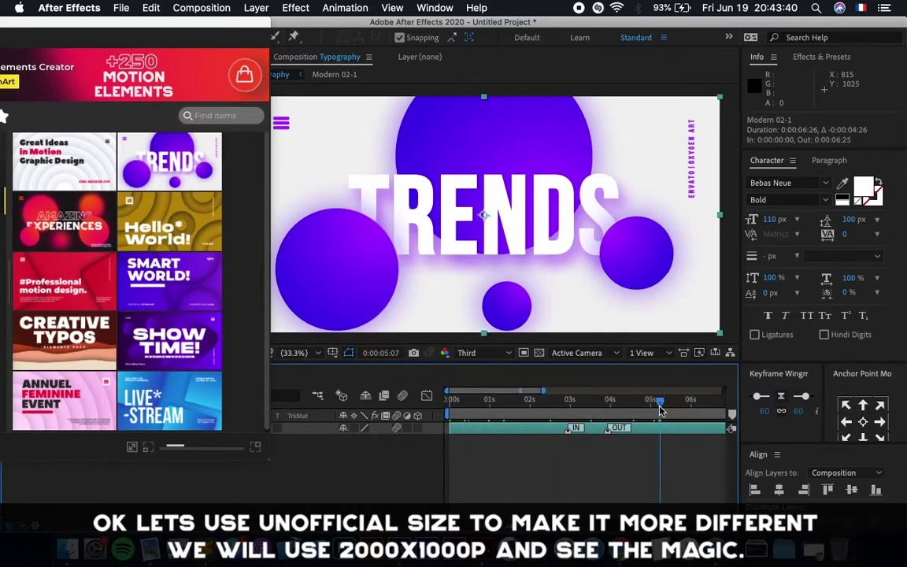
pyautogui.press('XF86AudioRaiseVolume')
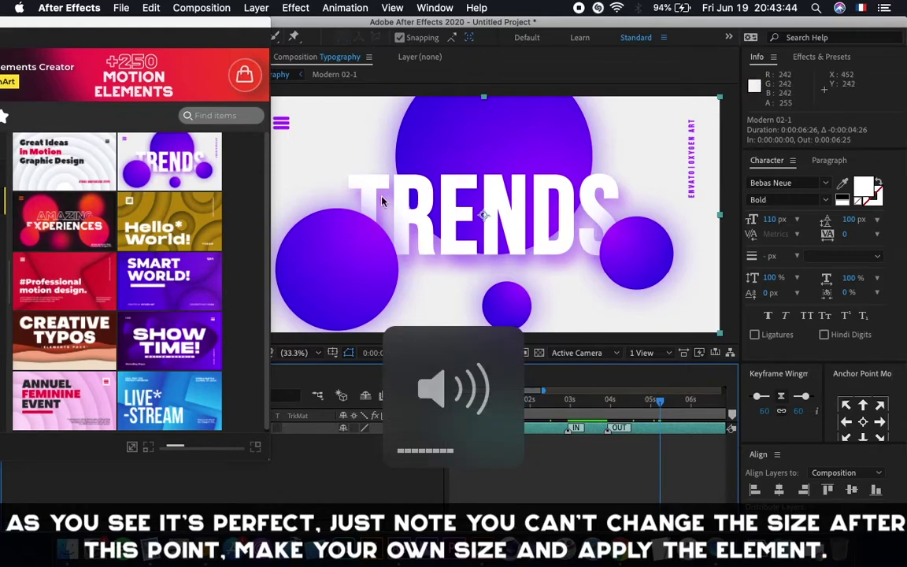
# Uncover the composition viewer and delete the Modern 02-1 layer.
pyautogui.moveTo(196, 25); pyautogui.dragTo(159, 25)
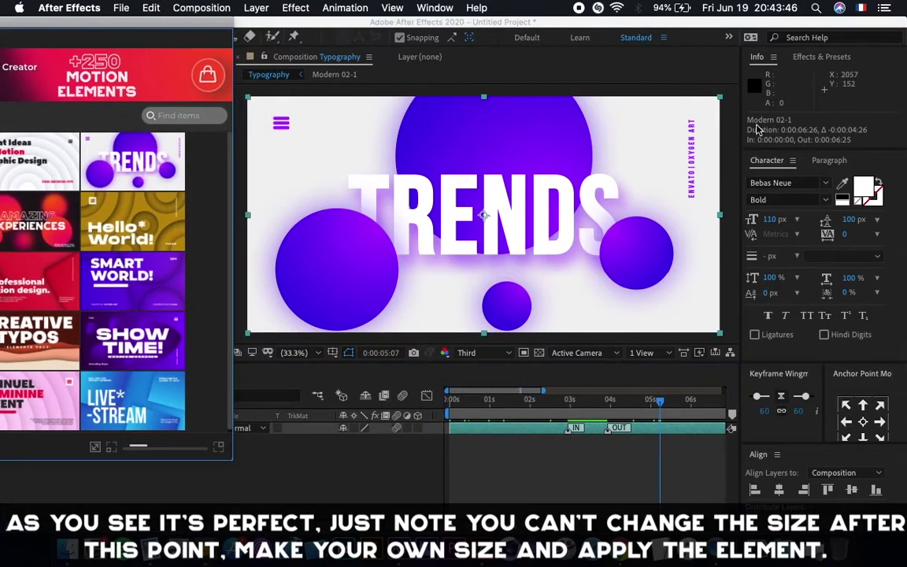
pyautogui.click(556, 468)
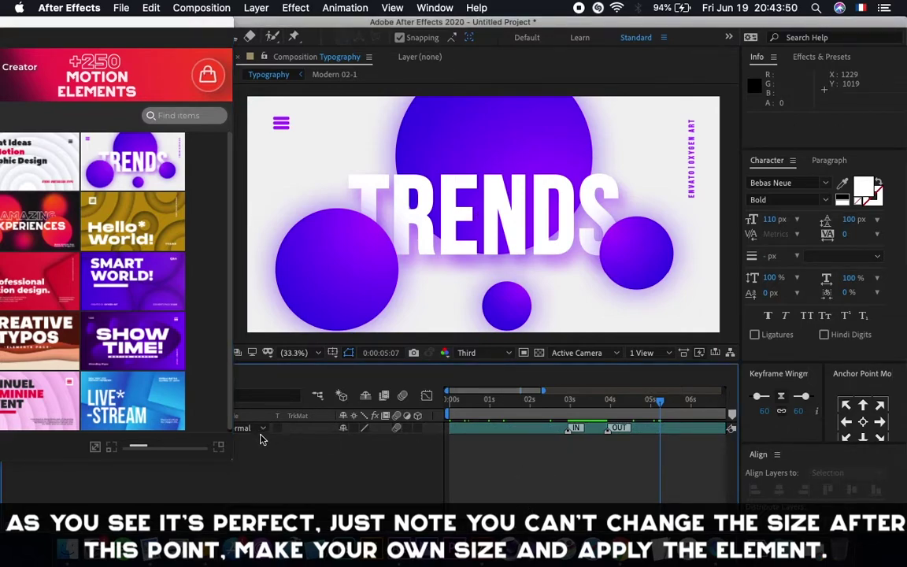
pyautogui.click(532, 428)
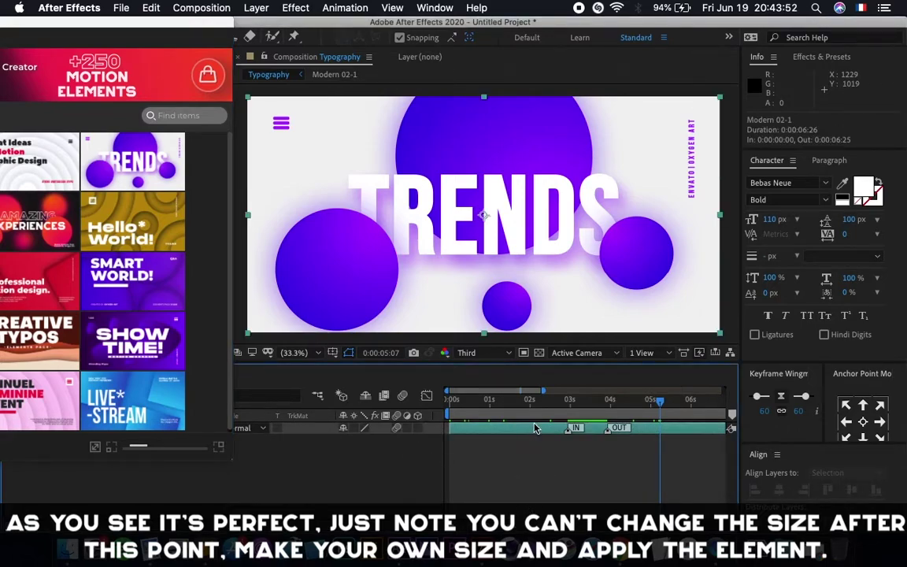
pyautogui.press('Delete')
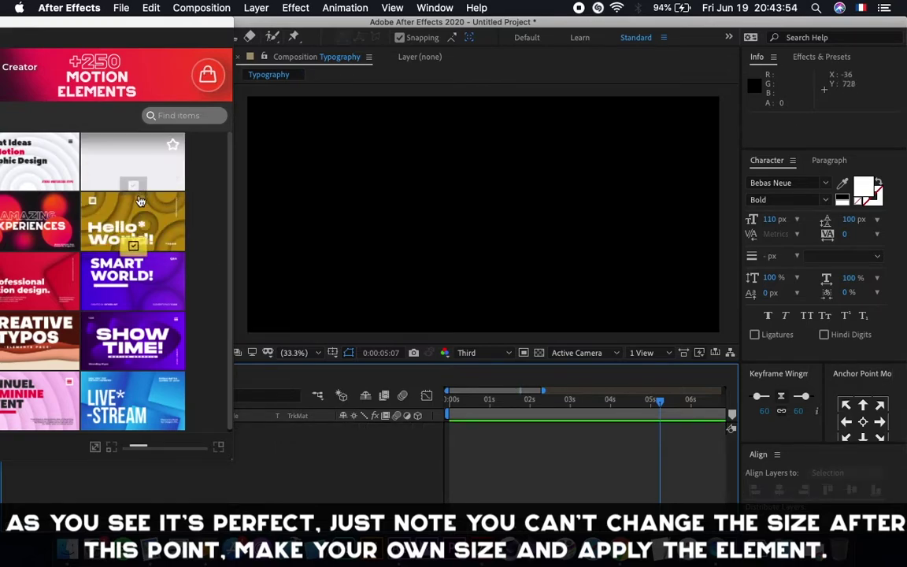
# Apply the Media 09 typography template, align its layer to the composition start and scrub through the animation.
pyautogui.moveTo(176, 26); pyautogui.dragTo(256, 24)
pyautogui.moveTo(256, 8); pyautogui.dragTo(30, 236)
pyautogui.moveTo(92, 14); pyautogui.dragTo(150, 6)
pyautogui.click(47, 228)
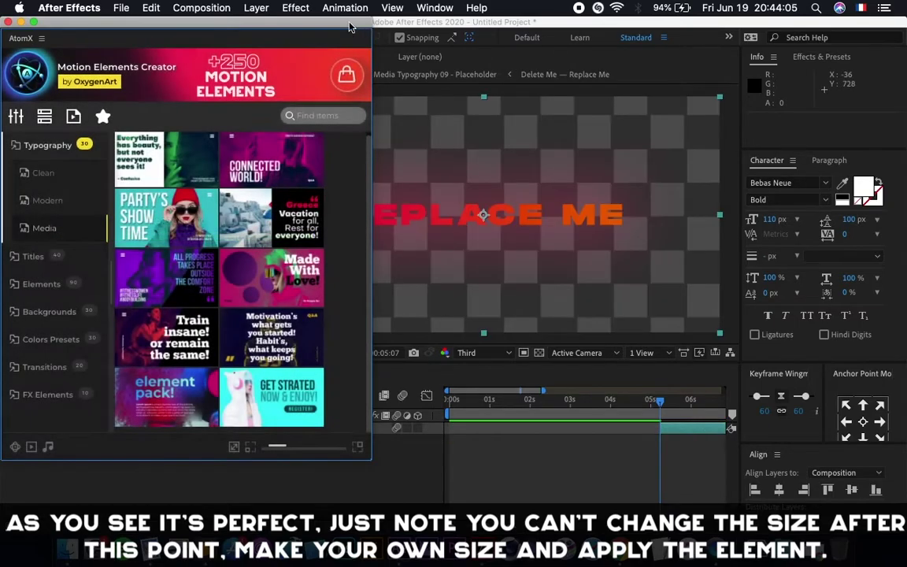
pyautogui.moveTo(351, 22); pyautogui.dragTo(69, 14)
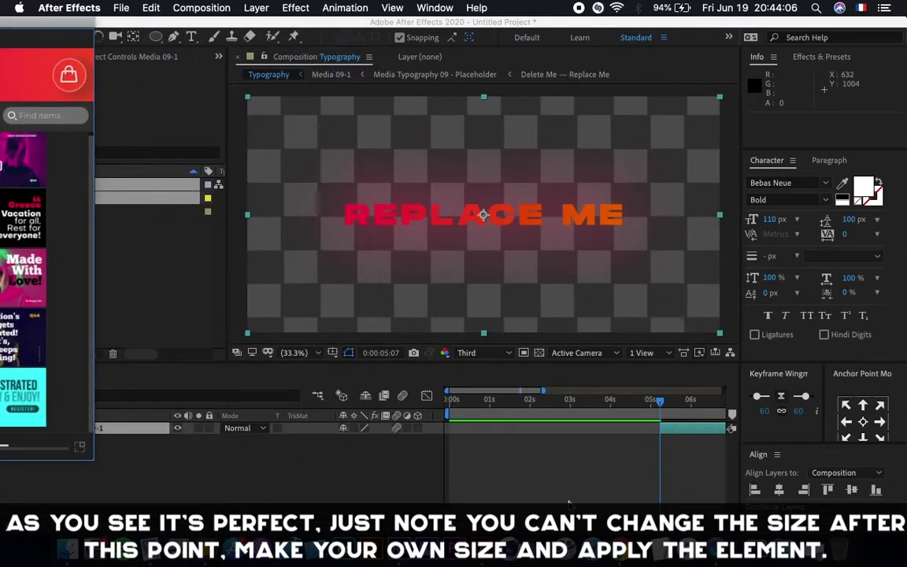
pyautogui.press('Home')
pyautogui.moveTo(669, 429); pyautogui.dragTo(600, 407)
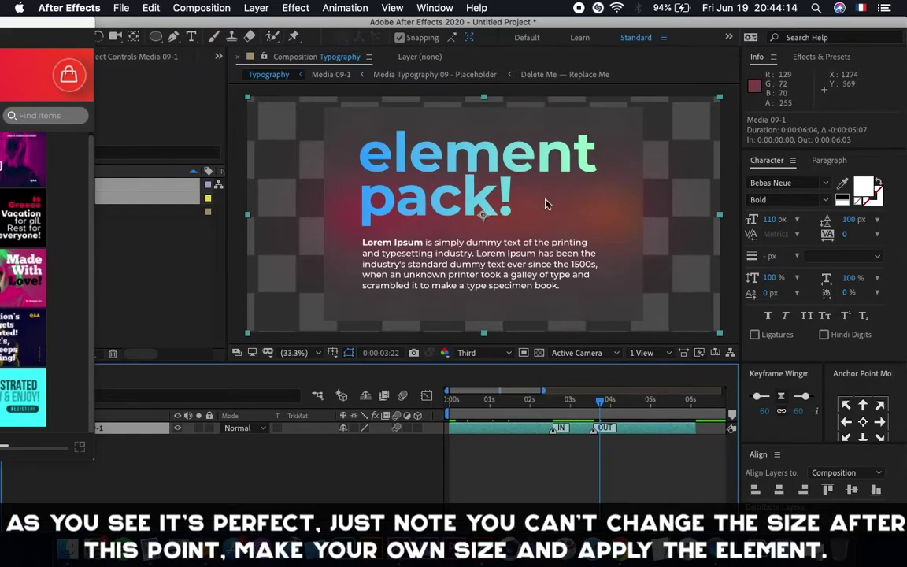
# Delete the Media 09-1 layer and bring more of AtomX back into view.
pyautogui.press('Delete')
pyautogui.moveTo(30, 22); pyautogui.dragTo(185, 8)
pyautogui.click(357, 474)
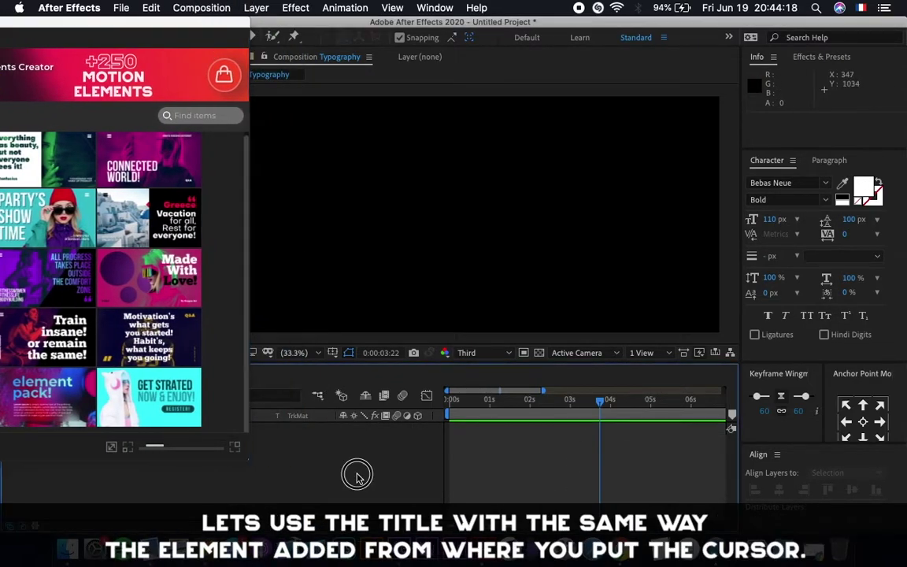
# Resize the Typography composition to 1920 x 1080 px.
pyautogui.press('super+k')
pyautogui.press('Tab')
pyautogui.write('19')
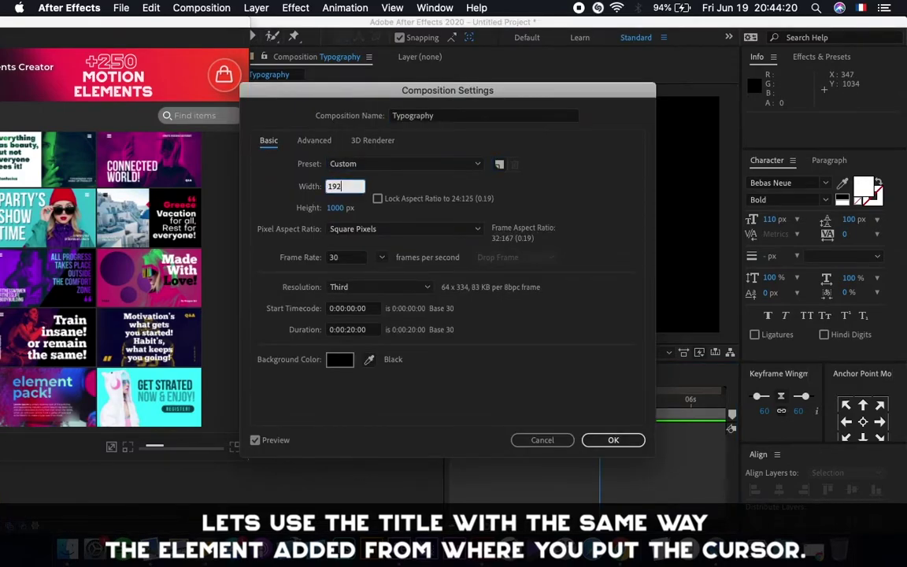
pyautogui.write('20')
pyautogui.press('Tab')
pyautogui.write('1080')
pyautogui.press('Return')
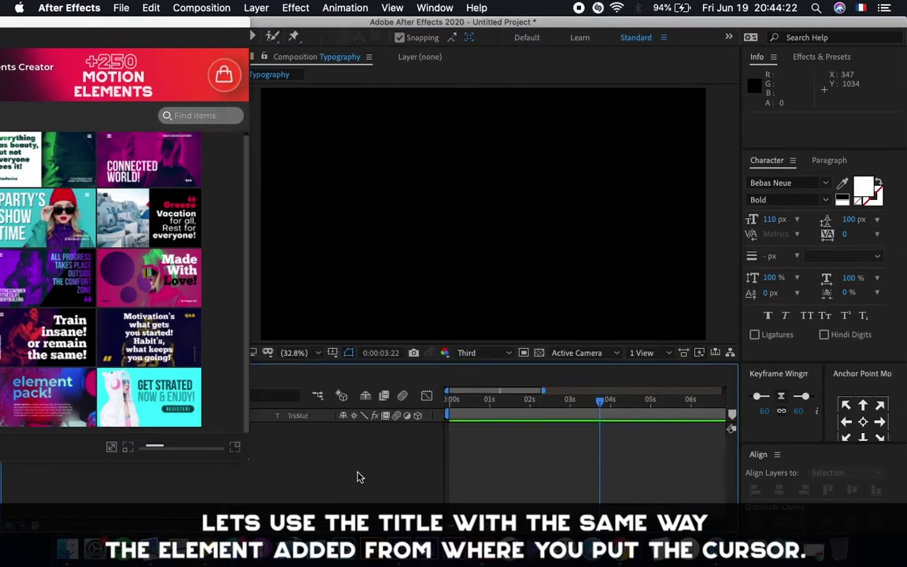
pyautogui.press('super+k')
pyautogui.press('Tab')
pyautogui.press('Tab')
pyautogui.write('1080')
pyautogui.press('Tab')
pyautogui.press('Return')
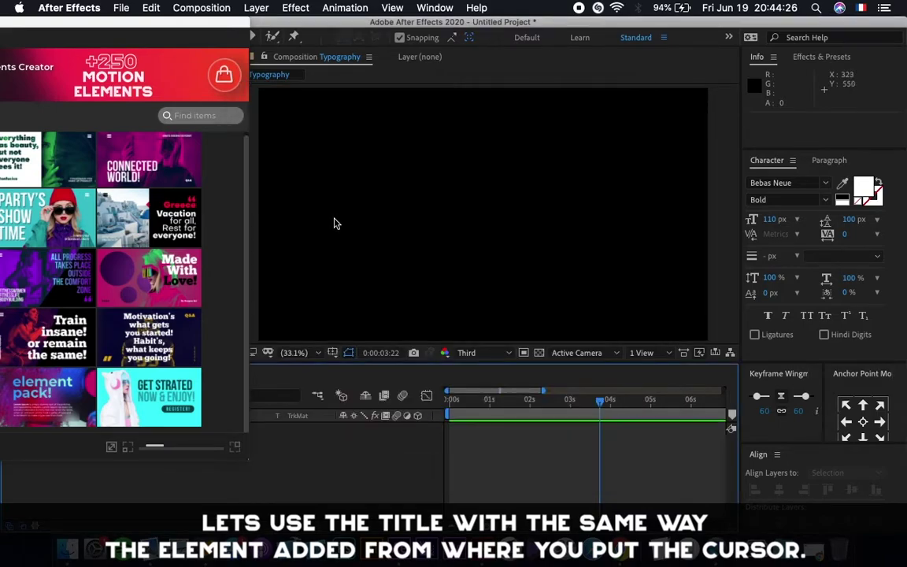
# Browse the Modern, Minimal, Stylish and Paragraphs categories of the AtomX Titles.
pyautogui.moveTo(182, 36); pyautogui.dragTo(303, 8)
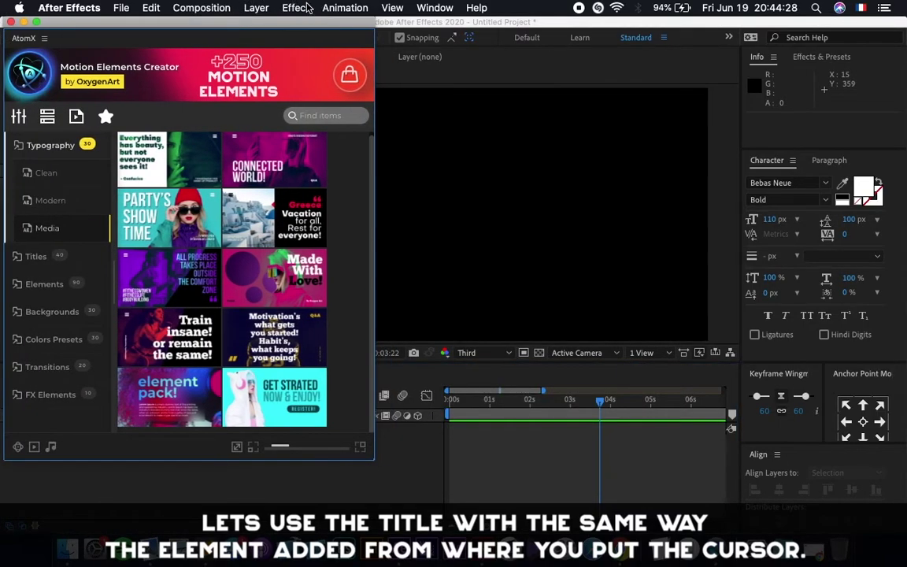
pyautogui.click(51, 151)
pyautogui.click(47, 174)
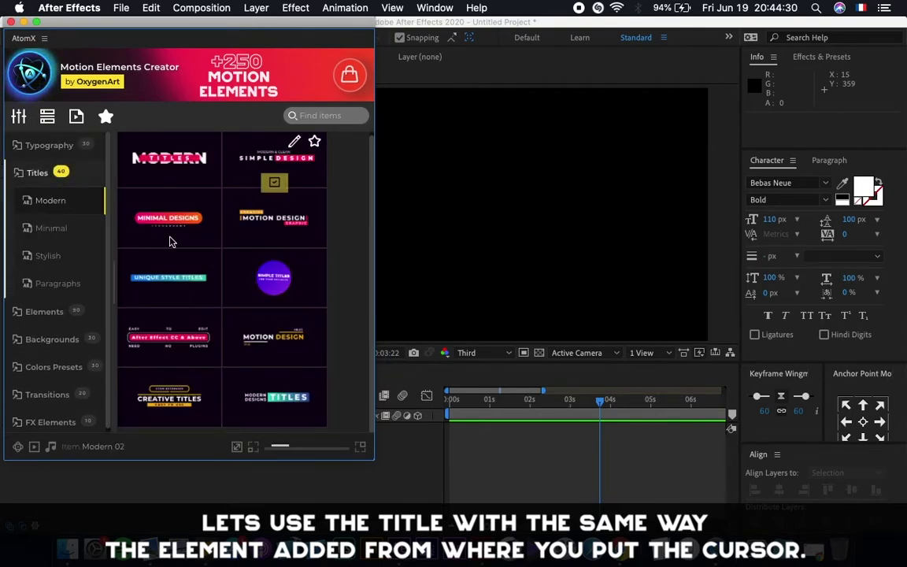
pyautogui.scroll(1, 227, 304)
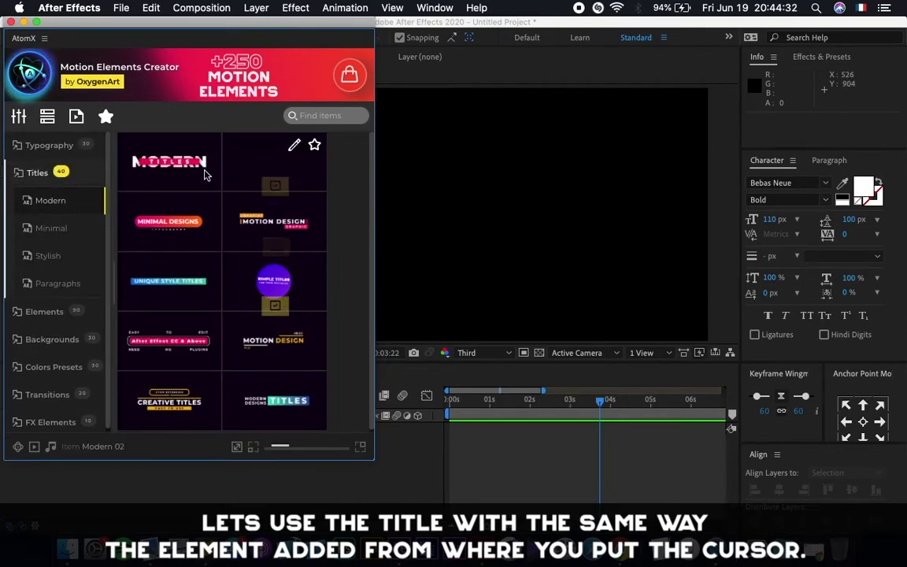
pyautogui.click(71, 228)
pyautogui.click(80, 260)
pyautogui.click(75, 287)
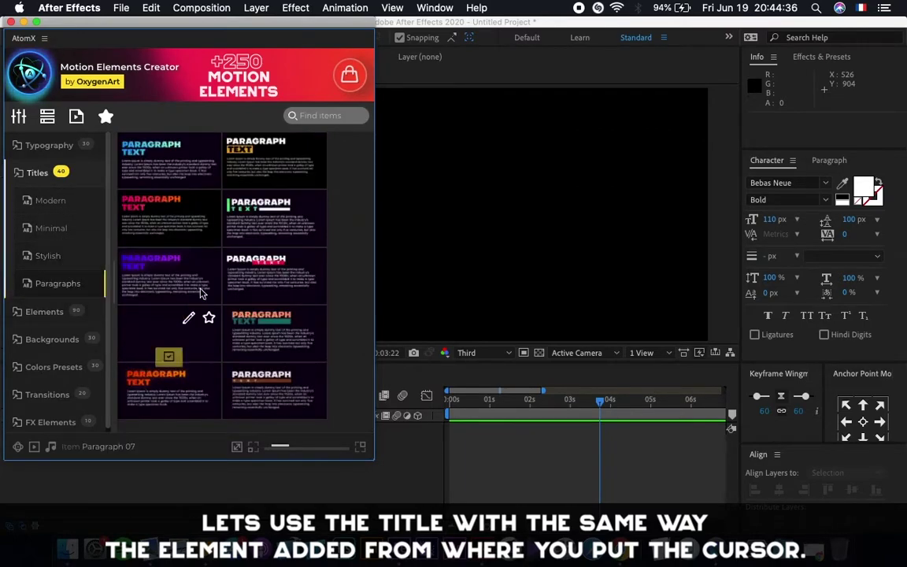
# Apply the Modern 01 title and move its layer to start at 0:00:00:00.
pyautogui.click(39, 201)
pyautogui.click(169, 193)
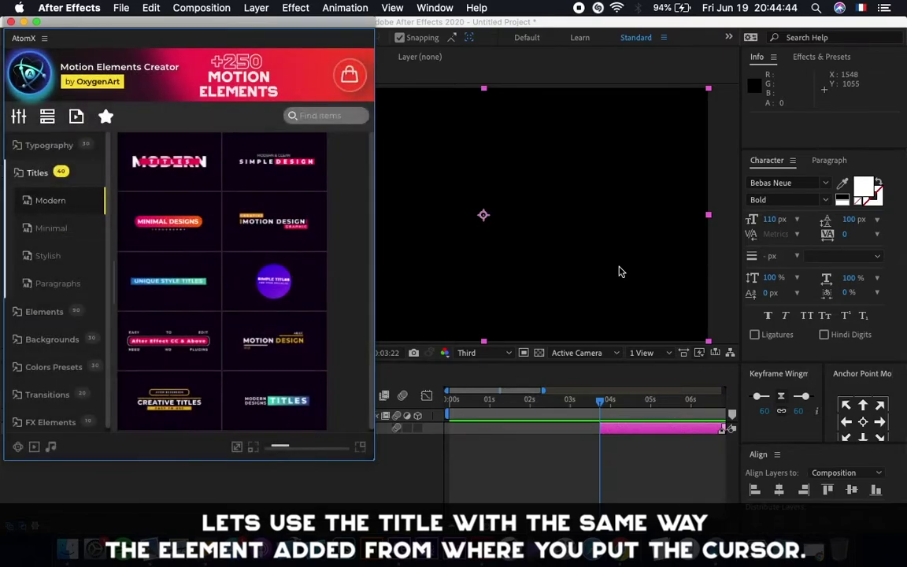
pyautogui.moveTo(532, 402); pyautogui.dragTo(408, 409)
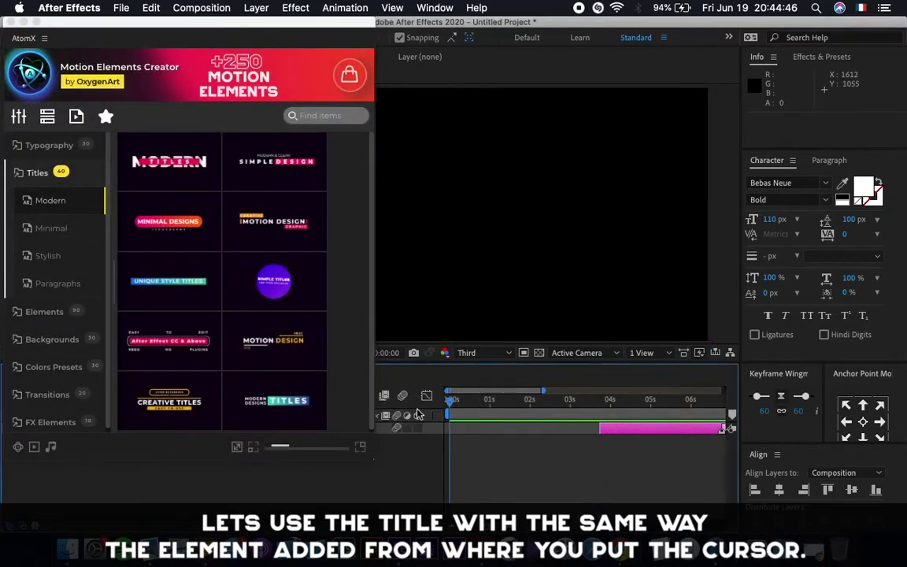
pyautogui.moveTo(609, 430); pyautogui.dragTo(462, 433)
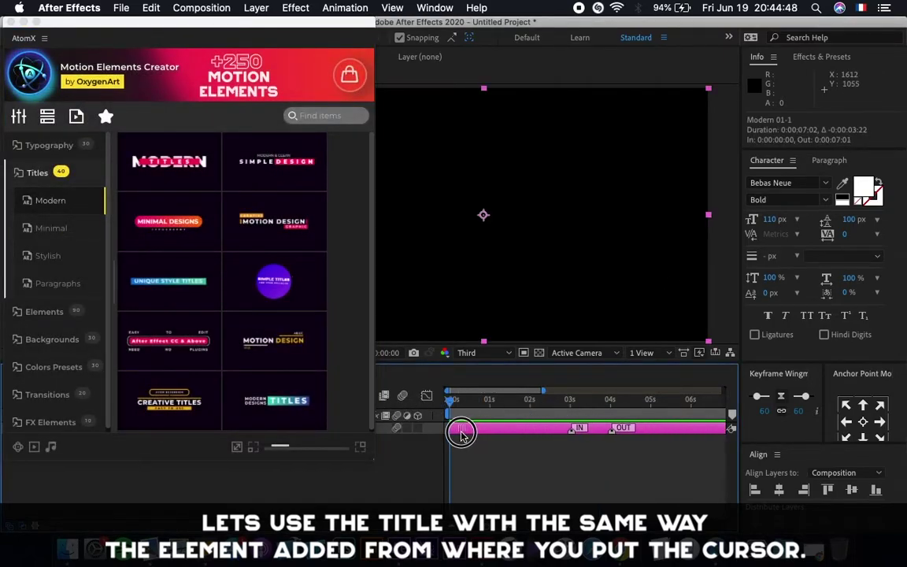
# Play the Modern 01 title with AtomX clear of the viewer and scrub to the IN marker at 0:00:03:00.
pyautogui.press('space')
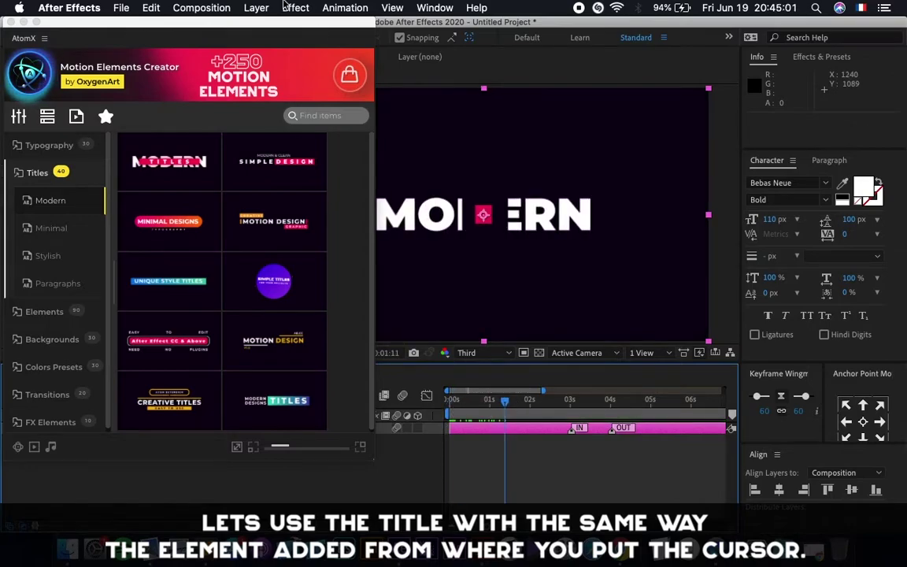
pyautogui.moveTo(256, 28); pyautogui.dragTo(133, 13)
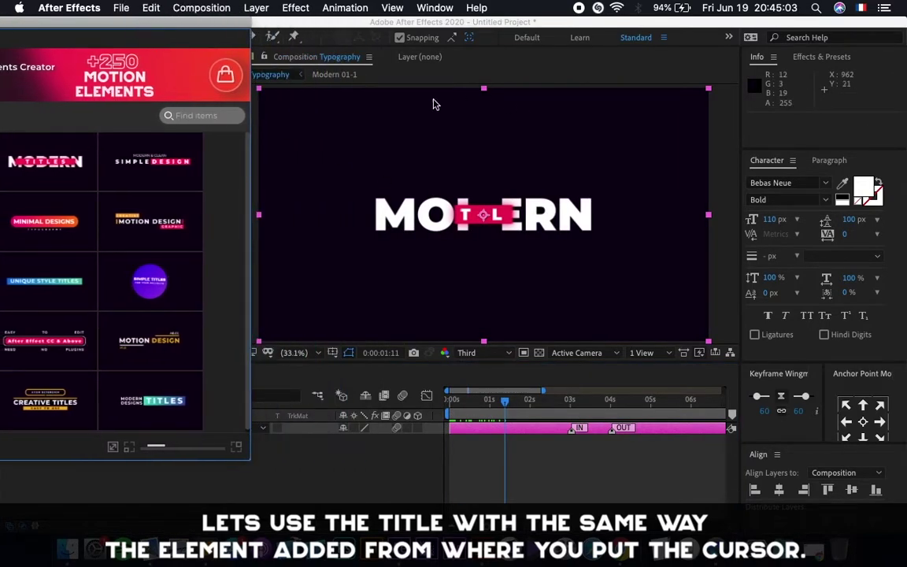
pyautogui.press('space')
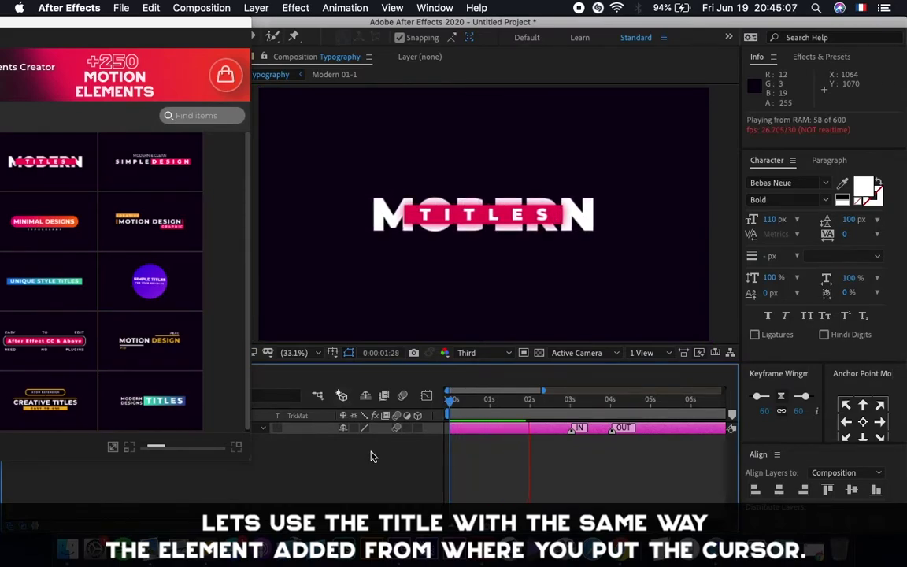
pyautogui.press('space')
pyautogui.moveTo(542, 409); pyautogui.dragTo(570, 413)
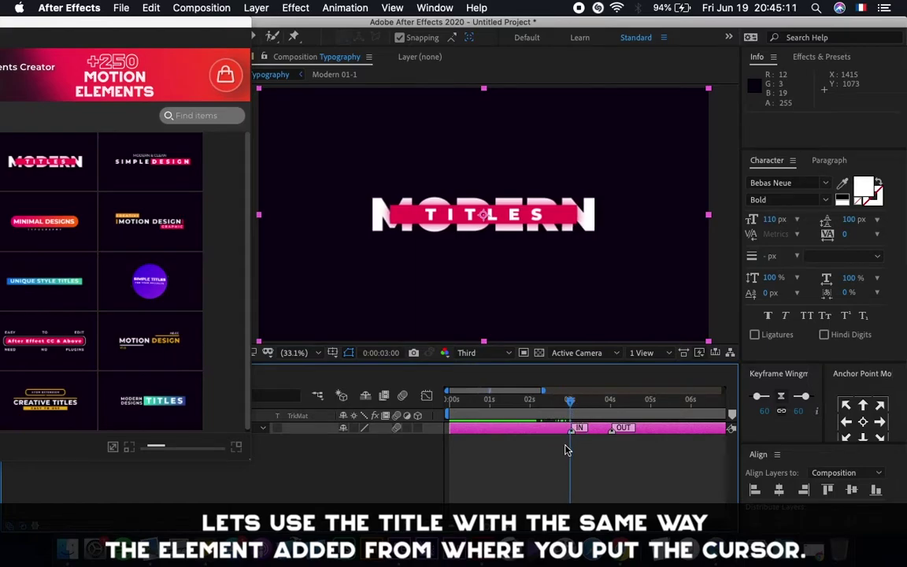
# Extend the Modern 01-1 layer and move its OUT marker to about 0:00:05:26.
pyautogui.scroll(3, 610, 456)
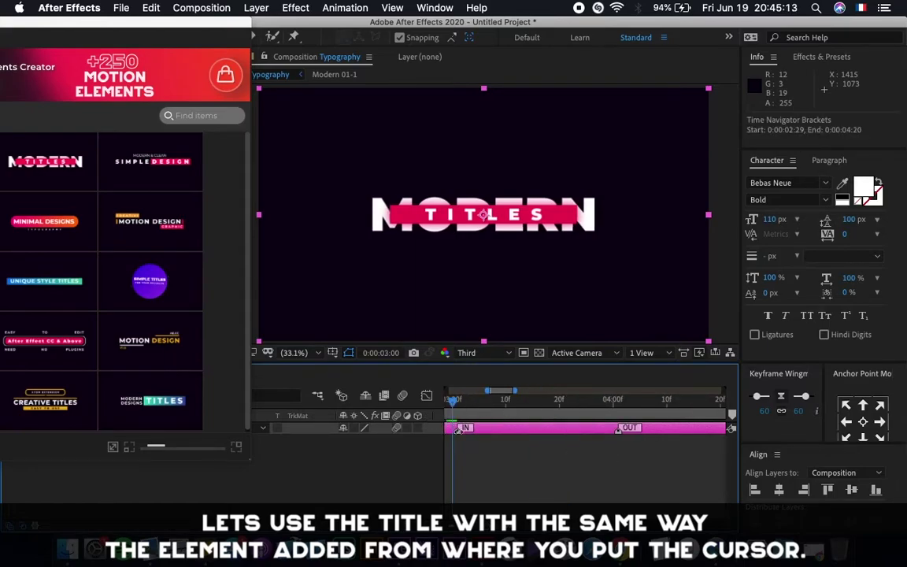
pyautogui.moveTo(479, 415); pyautogui.dragTo(555, 400)
pyautogui.click(630, 407)
pyautogui.scroll(-3, 594, 427)
pyautogui.moveTo(603, 410)
pyautogui.mouseDown()
pyautogui.moveTo(689, 412)
pyautogui.moveTo(623, 408)
pyautogui.moveTo(617, 430)
pyautogui.moveTo(673, 429)
pyautogui.mouseUp()
pyautogui.press('-')
pyautogui.moveTo(605, 430); pyautogui.dragTo(693, 429)
pyautogui.scroll(3, 544, 431)
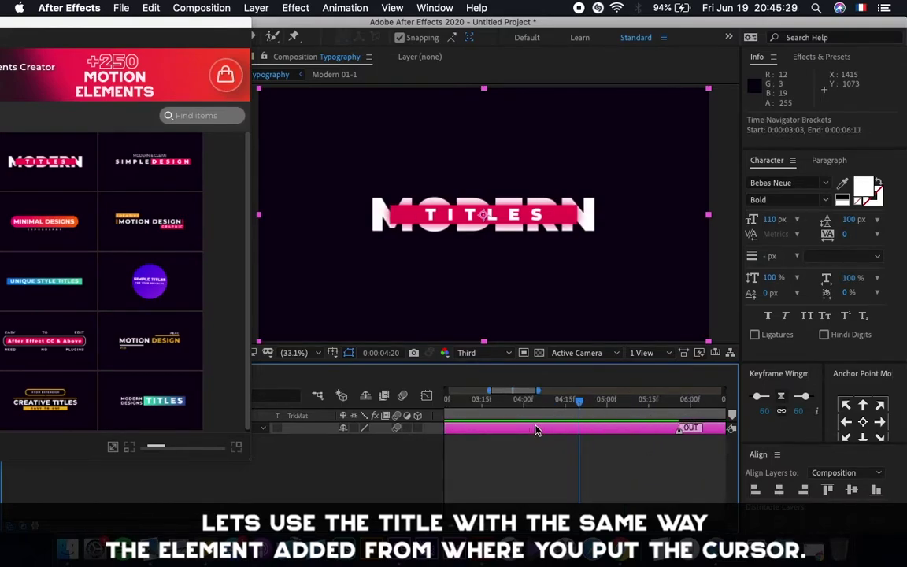
# Move the OUT marker to 0:00:06:25 and scrub between the IN and OUT markers.
pyautogui.scroll(-2, 614, 438)
pyautogui.moveTo(646, 431); pyautogui.dragTo(696, 429)
pyautogui.click(607, 404)
pyautogui.moveTo(606, 404); pyautogui.dragTo(620, 437)
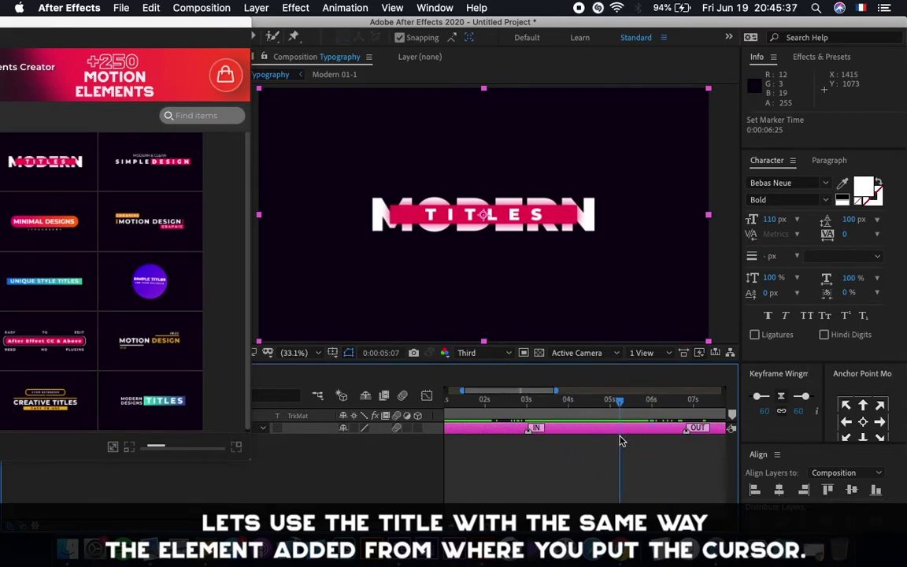
# Move the OUT marker to about the 9-second point and extend the Modern 01-1 layer's out point to 0:00:20:07.
pyautogui.press('-')
pyautogui.hscroll(5, 619, 440)
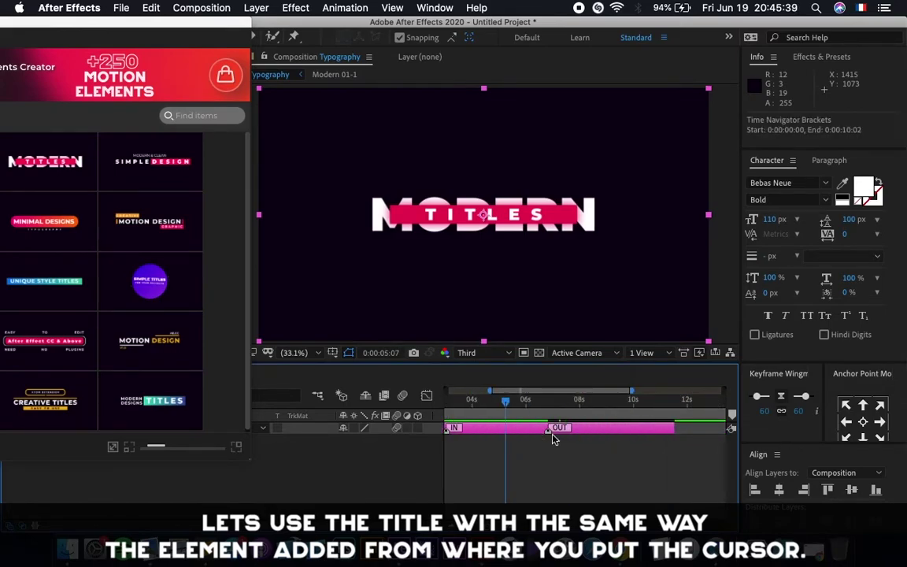
pyautogui.moveTo(588, 431); pyautogui.dragTo(610, 431)
pyautogui.press('super+z')
pyautogui.moveTo(506, 401)
pyautogui.mouseDown()
pyautogui.moveTo(603, 411)
pyautogui.moveTo(491, 410)
pyautogui.moveTo(583, 423)
pyautogui.mouseUp()
pyautogui.moveTo(674, 430); pyautogui.dragTo(724, 430)
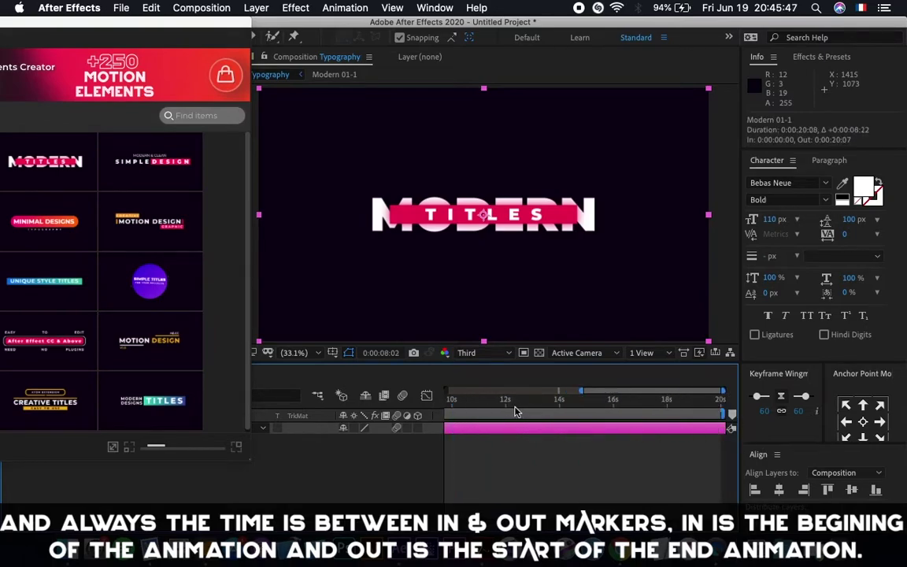
# Scrub the extended title past its OUT marker to 0:00:16:12 and check the whole timeline.
pyautogui.press('-')
pyautogui.moveTo(513, 409); pyautogui.dragTo(661, 419)
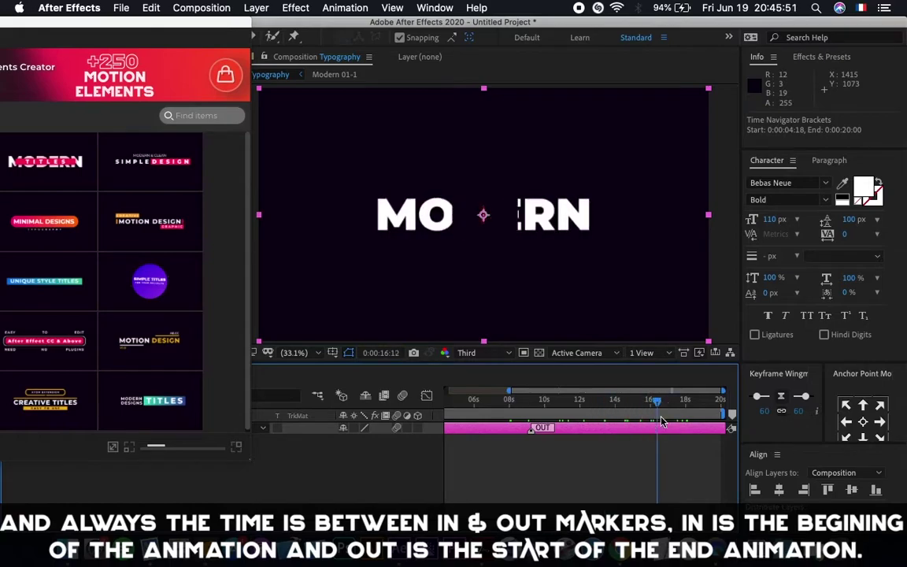
pyautogui.press('-')
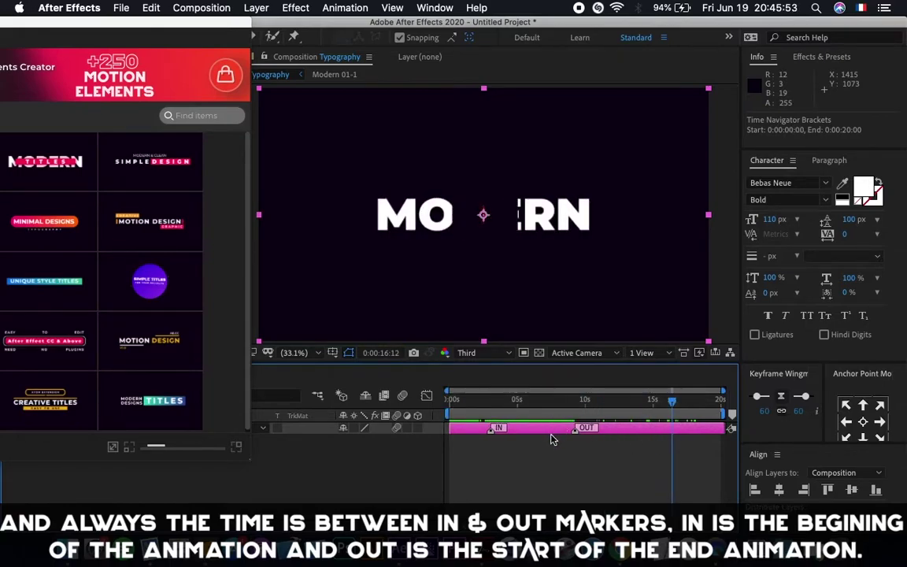
# Slide the Modern 01-1 layer 14 frames later, and return its start to 0:00:00:00.
pyautogui.moveTo(197, 24); pyautogui.dragTo(316, 1)
pyautogui.moveTo(612, 435); pyautogui.dragTo(642, 431)
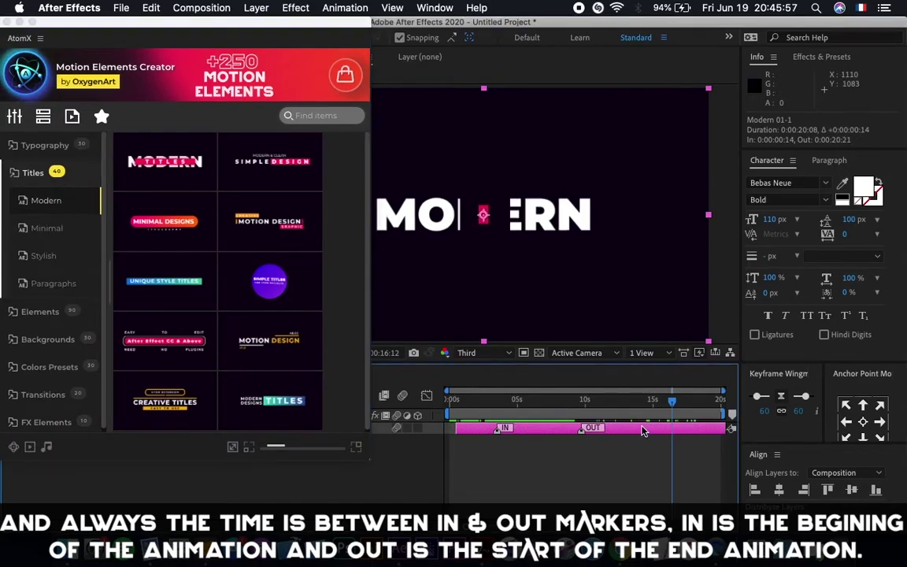
pyautogui.click(22, 120)
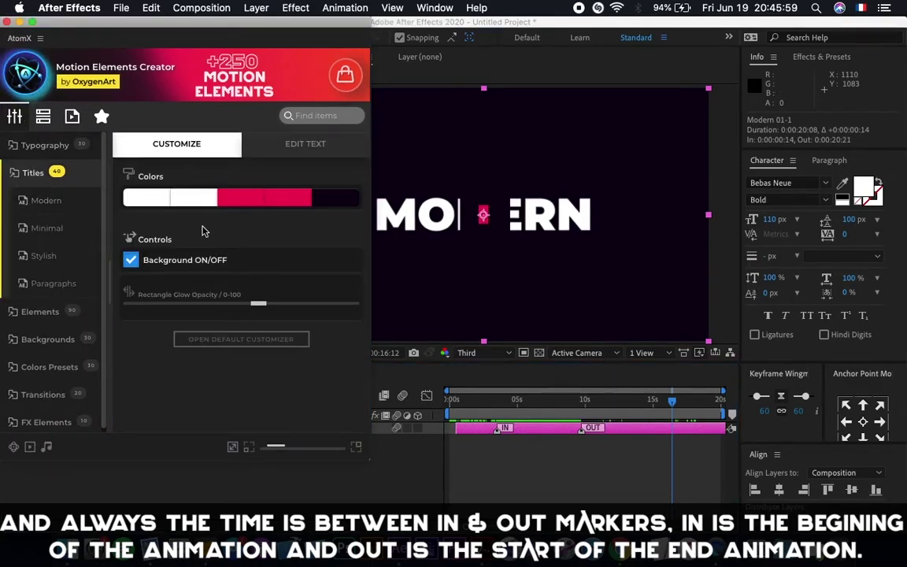
pyautogui.moveTo(357, 25); pyautogui.dragTo(359, 24)
pyautogui.moveTo(481, 402); pyautogui.dragTo(420, 405)
pyautogui.moveTo(543, 433); pyautogui.dragTo(536, 434)
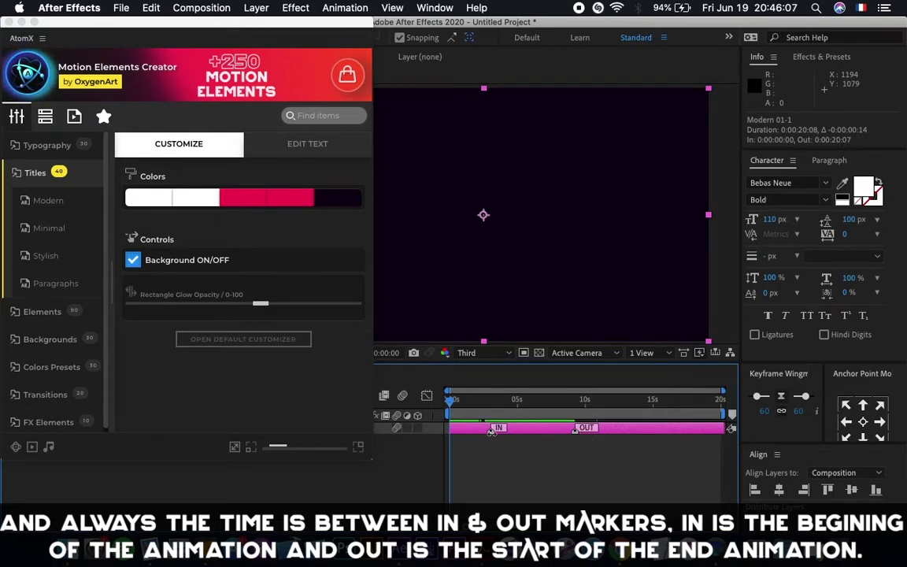
# Apply the Simple timing option to the Modern 01-1 title and scrub it to 0:00:05:18.
pyautogui.moveTo(506, 399); pyautogui.dragTo(550, 399)
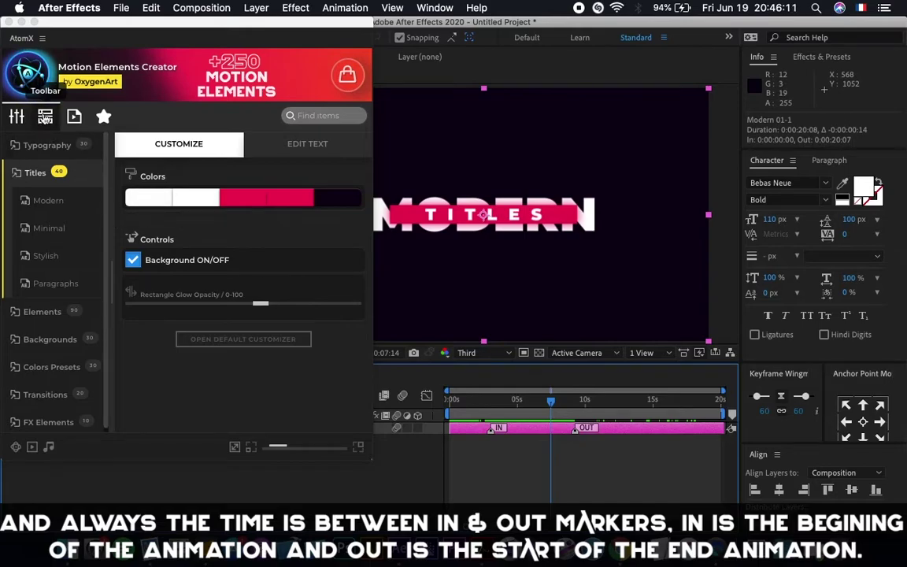
pyautogui.click(44, 117)
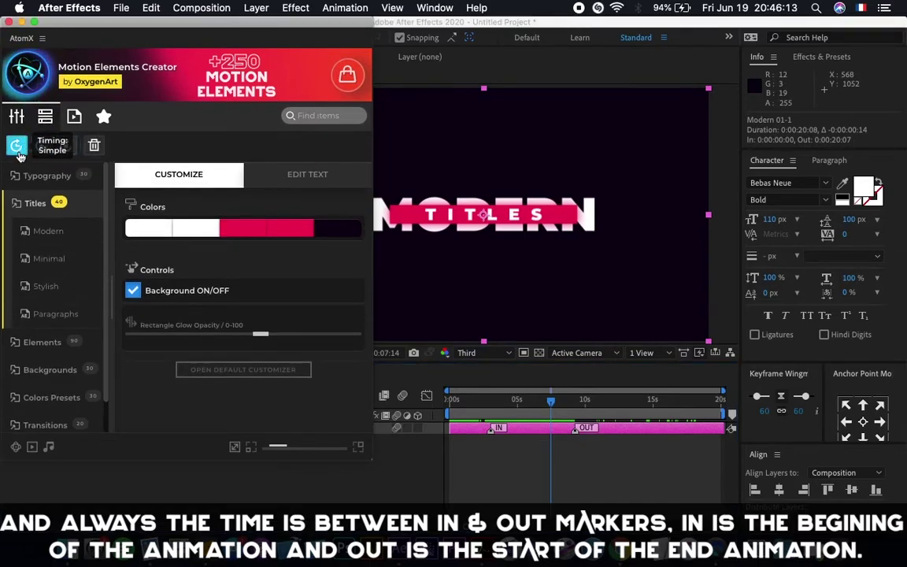
pyautogui.click(14, 147)
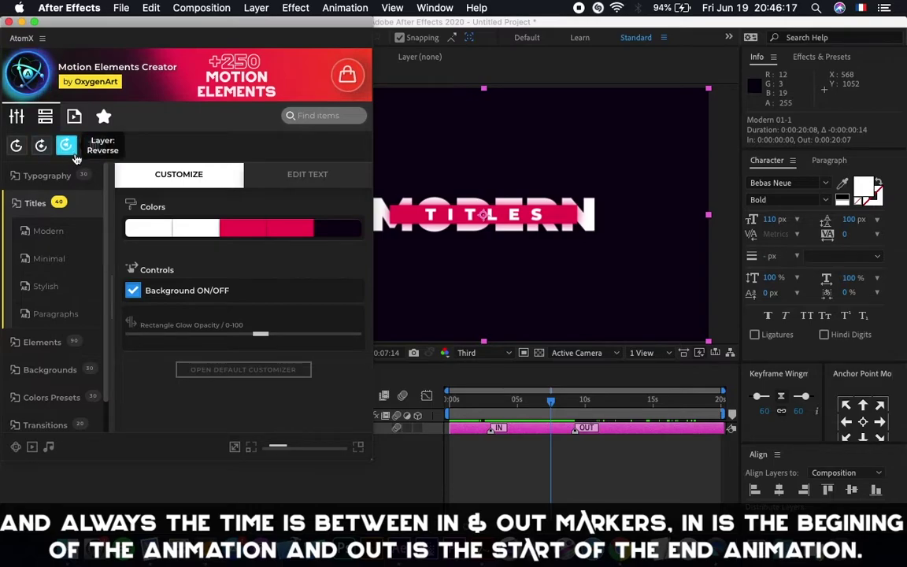
pyautogui.click(16, 148)
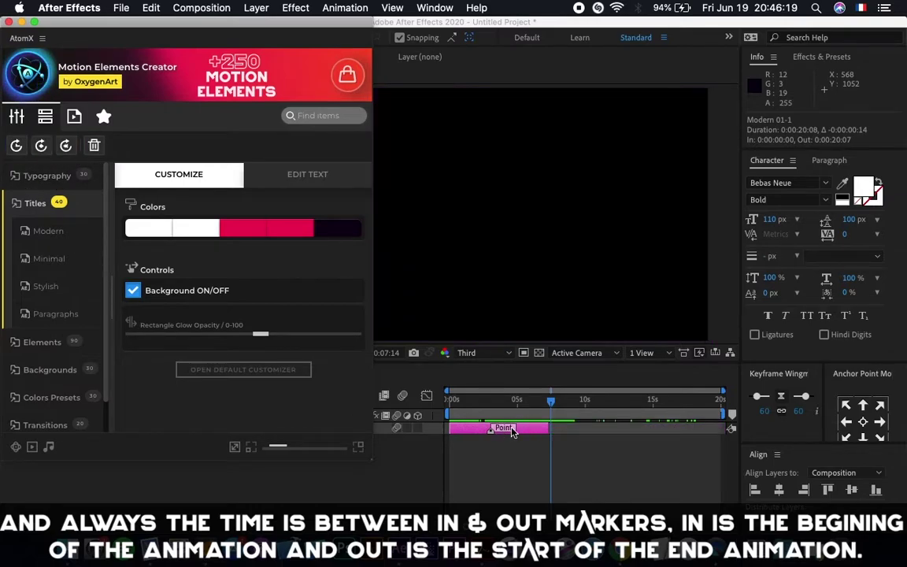
pyautogui.moveTo(516, 403)
pyautogui.mouseDown()
pyautogui.moveTo(456, 393)
pyautogui.moveTo(542, 395)
pyautogui.moveTo(501, 397)
pyautogui.moveTo(525, 399)
pyautogui.mouseUp()
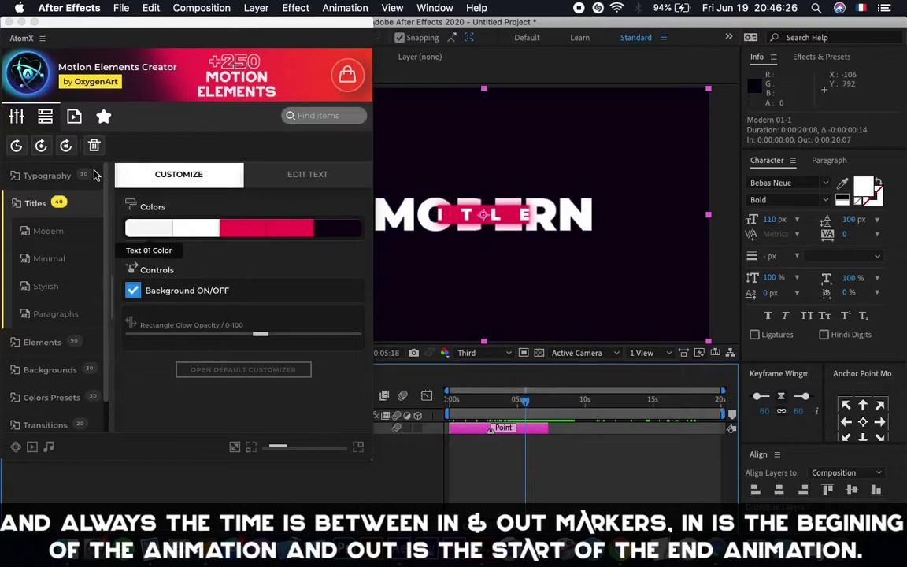
# Apply the timing option with IN and OUT markers to Modern 01-1 and scrub to 0:00:03:26.
pyautogui.click(41, 145)
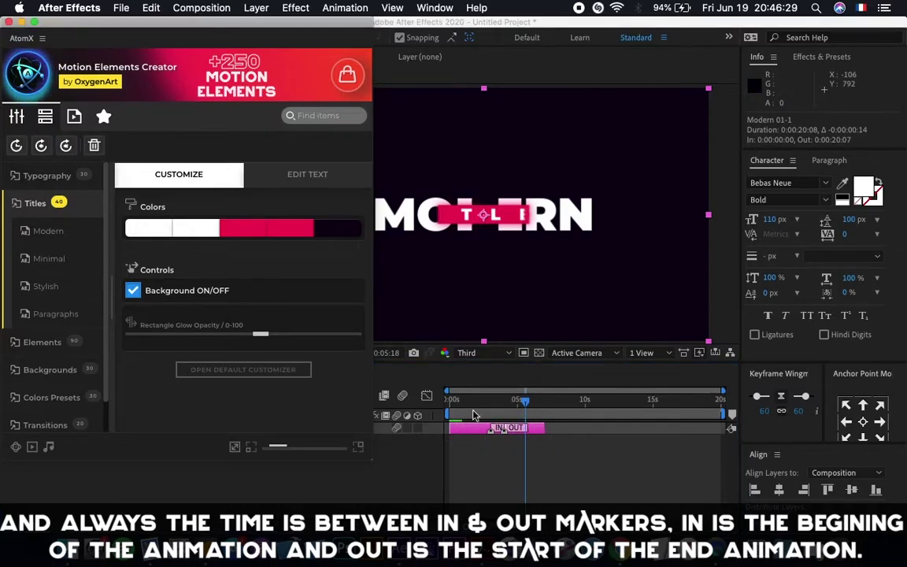
pyautogui.moveTo(508, 415)
pyautogui.mouseDown()
pyautogui.moveTo(486, 411)
pyautogui.moveTo(526, 414)
pyautogui.moveTo(503, 422)
pyautogui.mouseUp()
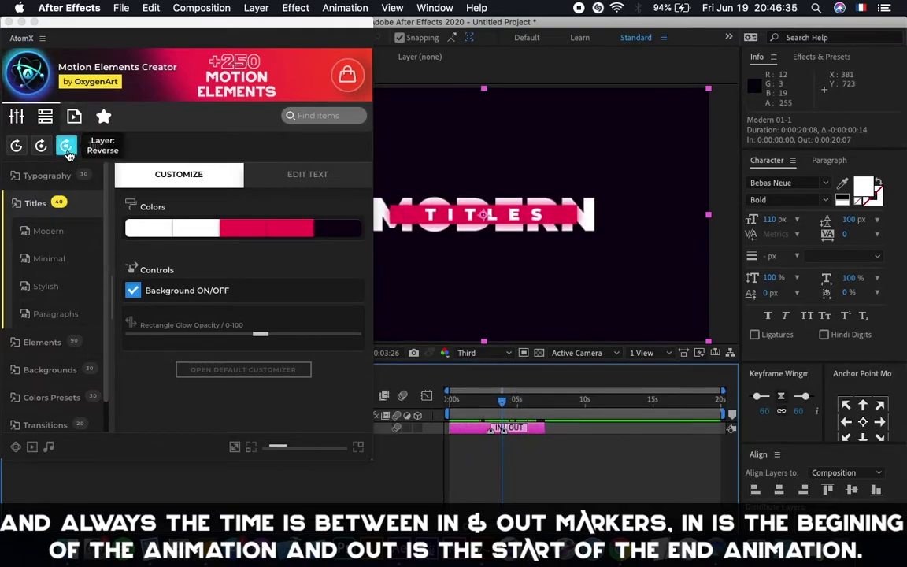
# Reverse the Modern 01-1 layer, look up the Time-Reverse Layer command, and reverse the layer back with AtomX.
pyautogui.moveTo(494, 392)
pyautogui.mouseDown()
pyautogui.moveTo(450, 400)
pyautogui.moveTo(498, 400)
pyautogui.mouseUp()
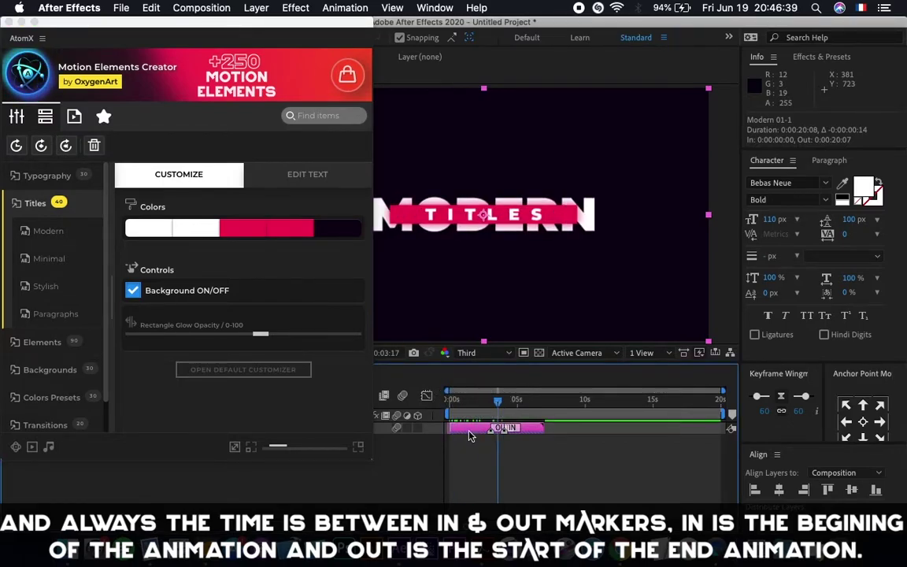
pyautogui.scroll(3, 469, 436)
pyautogui.rightClick(488, 437)
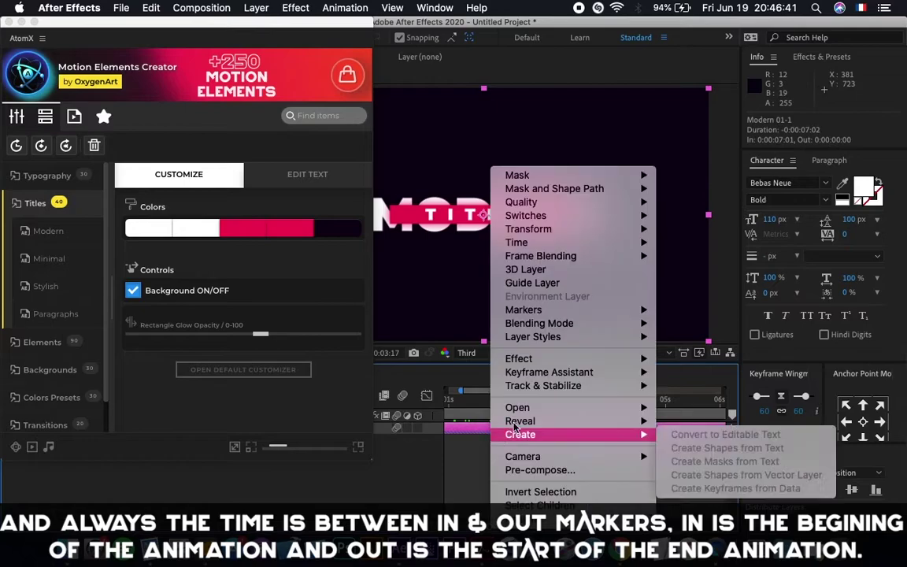
pyautogui.moveTo(552, 242)
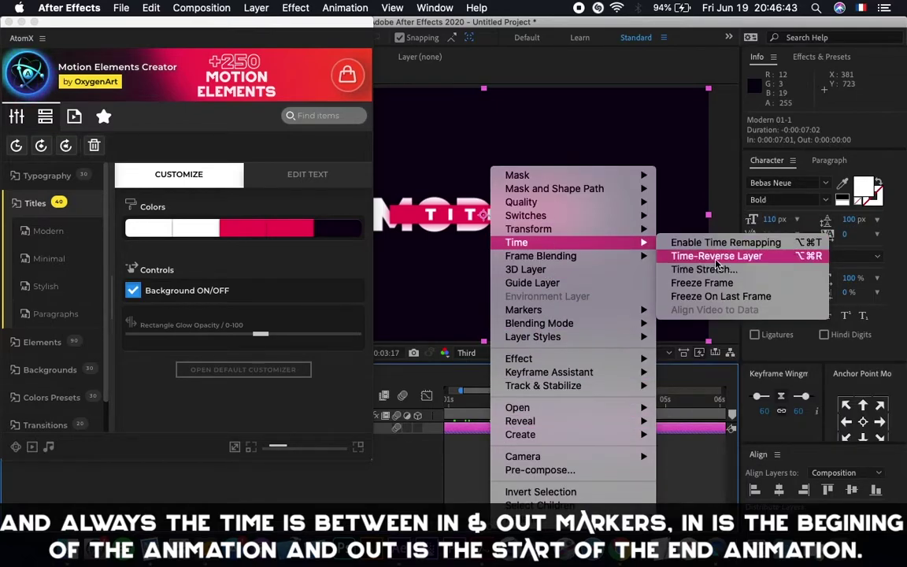
pyautogui.click(700, 260)
pyautogui.scroll(-3, 492, 399)
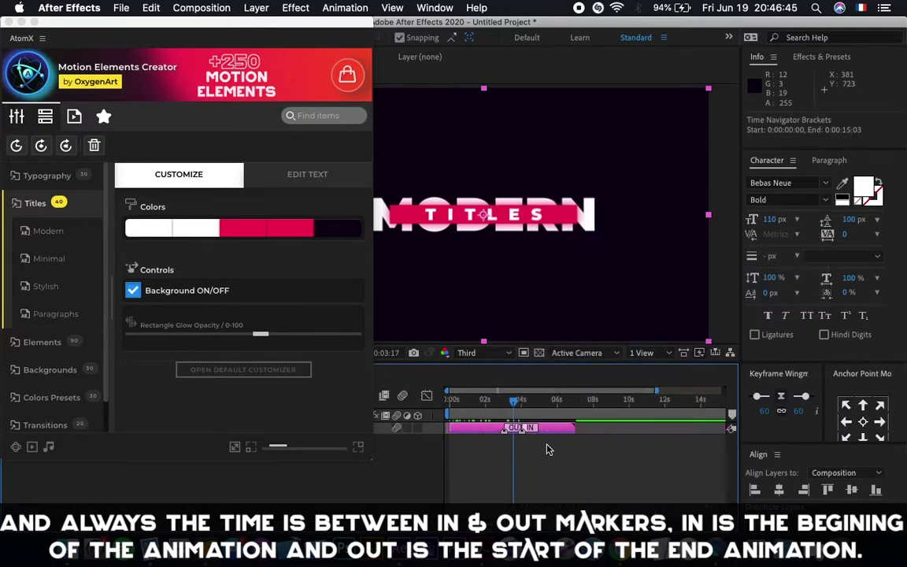
pyautogui.click(66, 144)
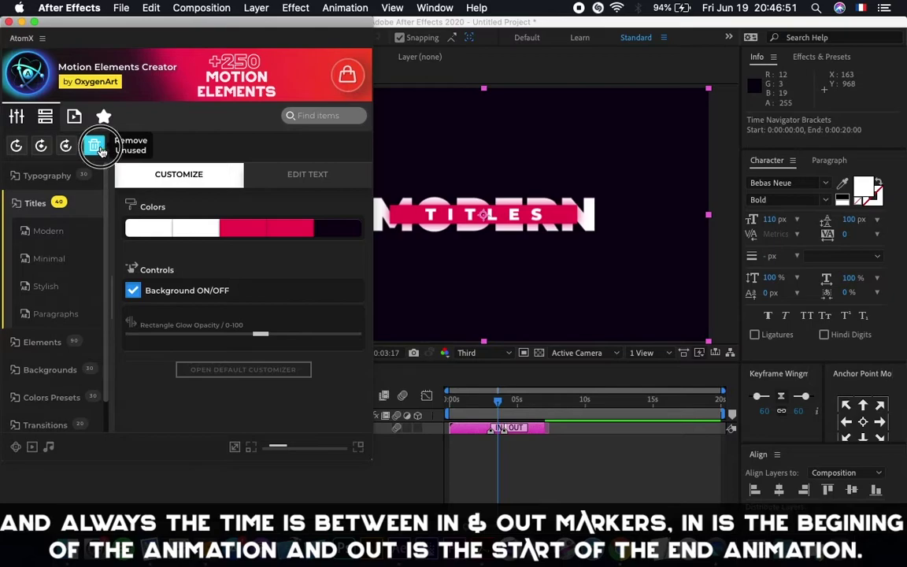
# Remove the project's unused items with Remove Unused and check the Atom folder.
pyautogui.click(94, 145)
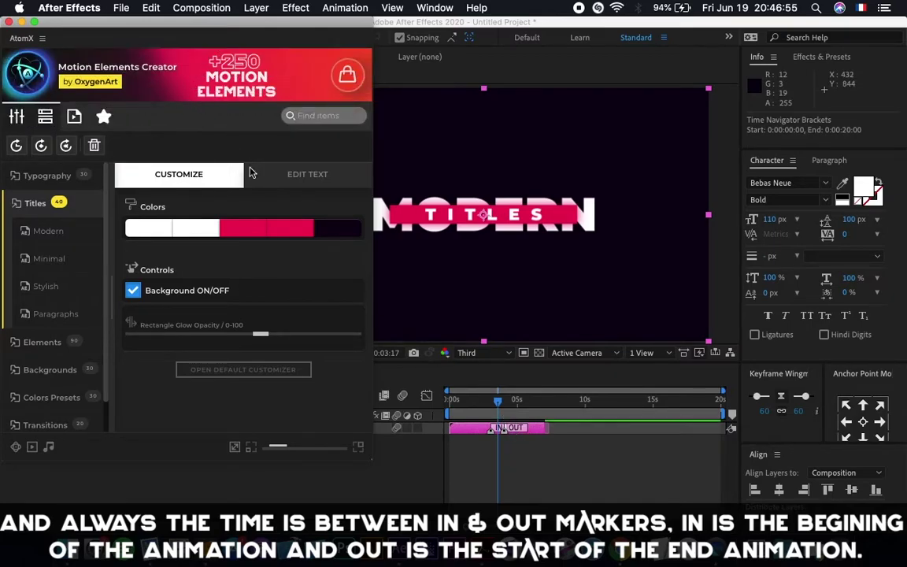
pyautogui.click(467, 427)
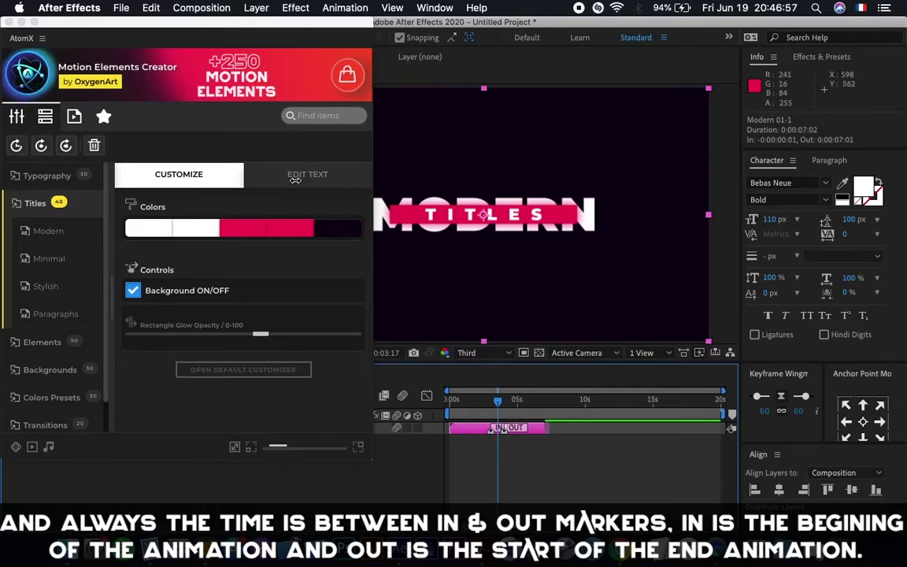
pyautogui.moveTo(85, 25); pyautogui.dragTo(318, 28)
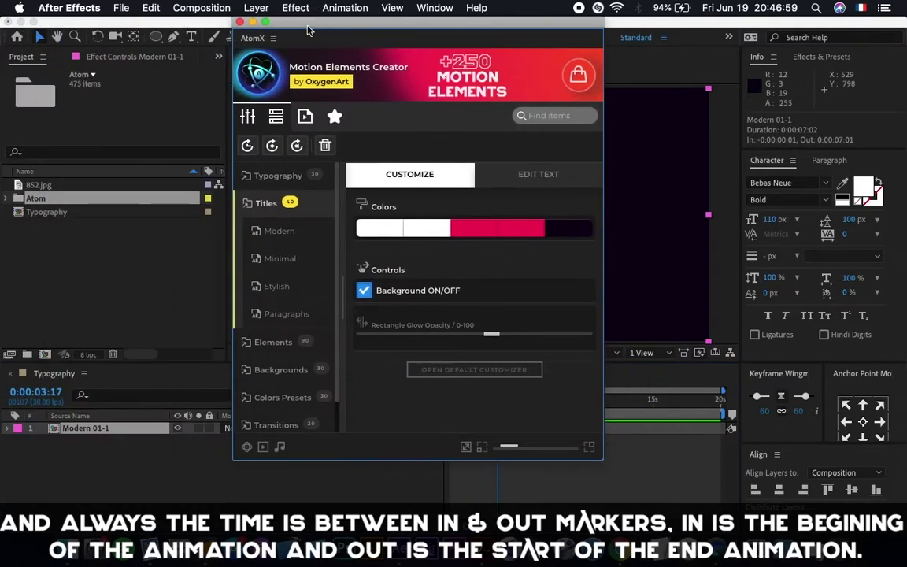
pyautogui.click(12, 198)
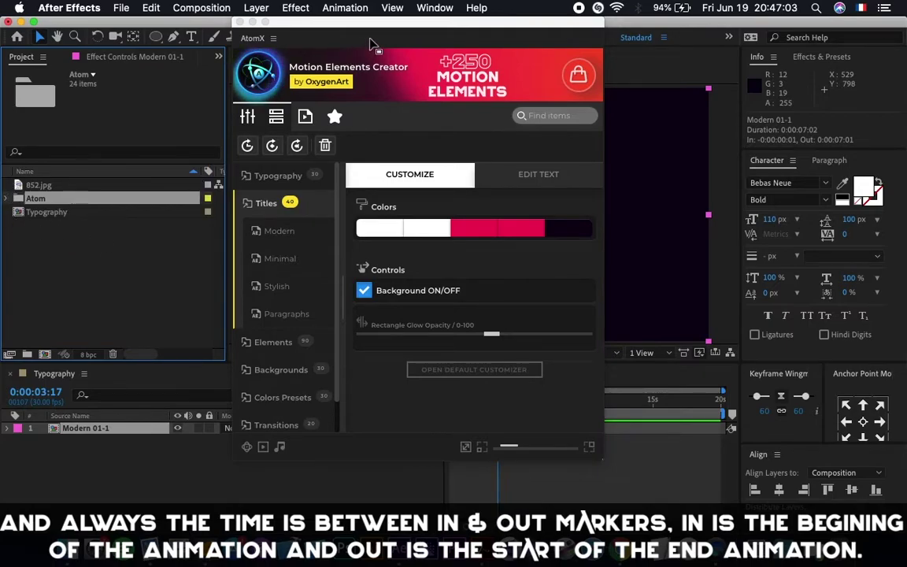
pyautogui.moveTo(386, 38); pyautogui.dragTo(146, 7)
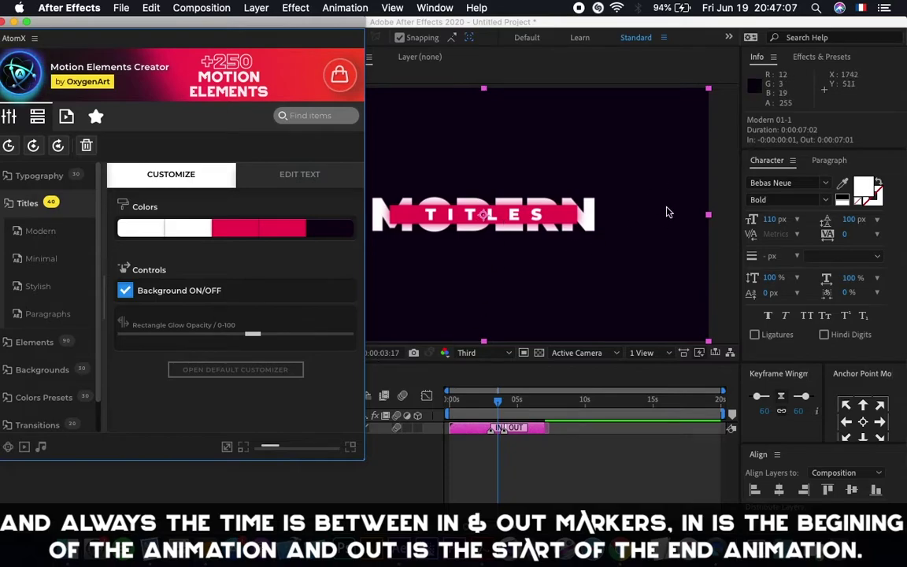
# Scrub the title to 0:00:04:05 and toggle its background off and back on.
pyautogui.moveTo(466, 400); pyautogui.dragTo(507, 401)
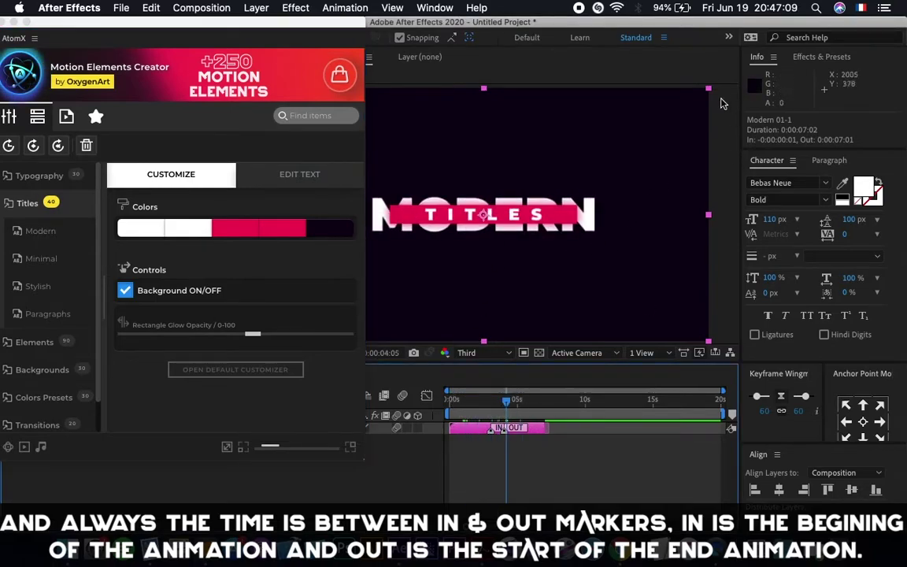
pyautogui.click(128, 292)
pyautogui.click(126, 293)
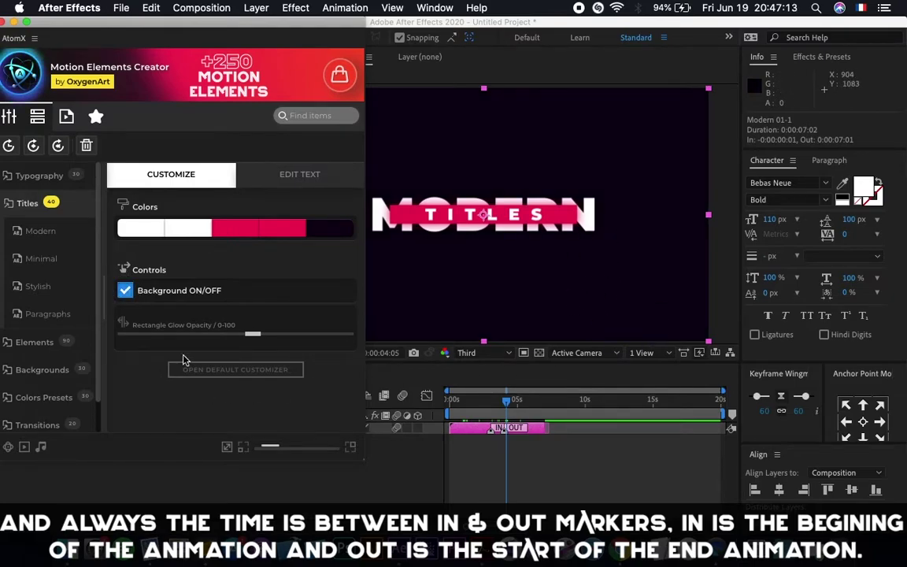
# Replace the title's MODERN text with ENVATO.
pyautogui.moveTo(85, 23); pyautogui.dragTo(95, 26)
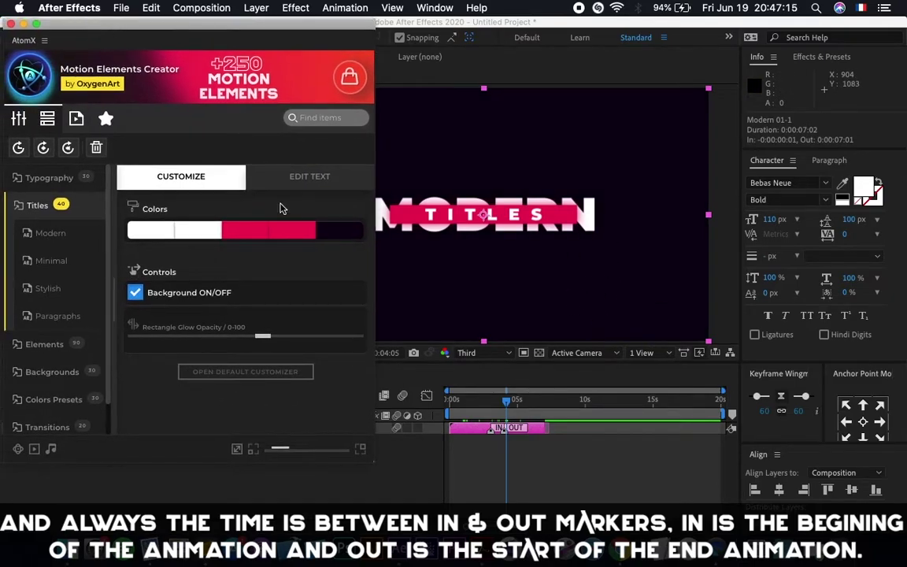
pyautogui.click(300, 172)
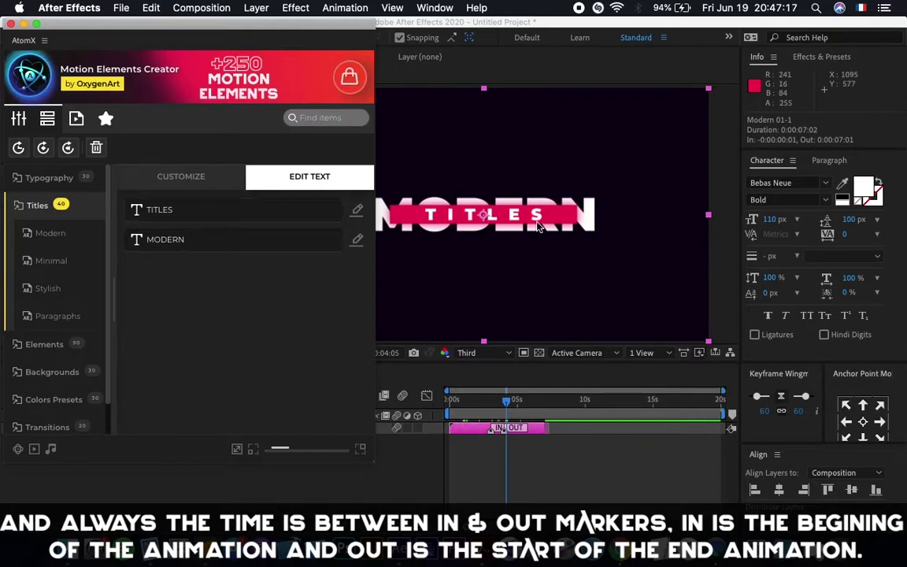
pyautogui.click(138, 238)
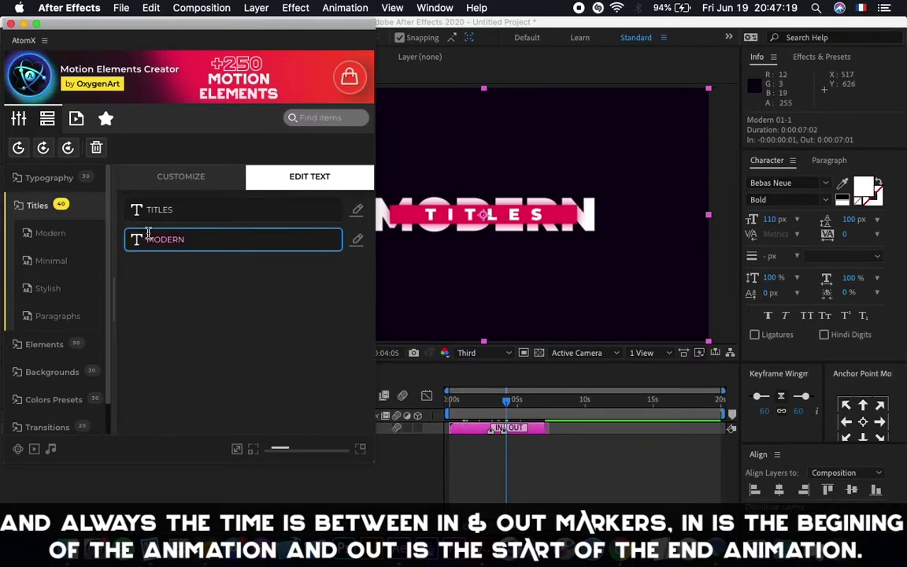
pyautogui.press('super+a')
pyautogui.write('EN')
pyautogui.write('ATO')
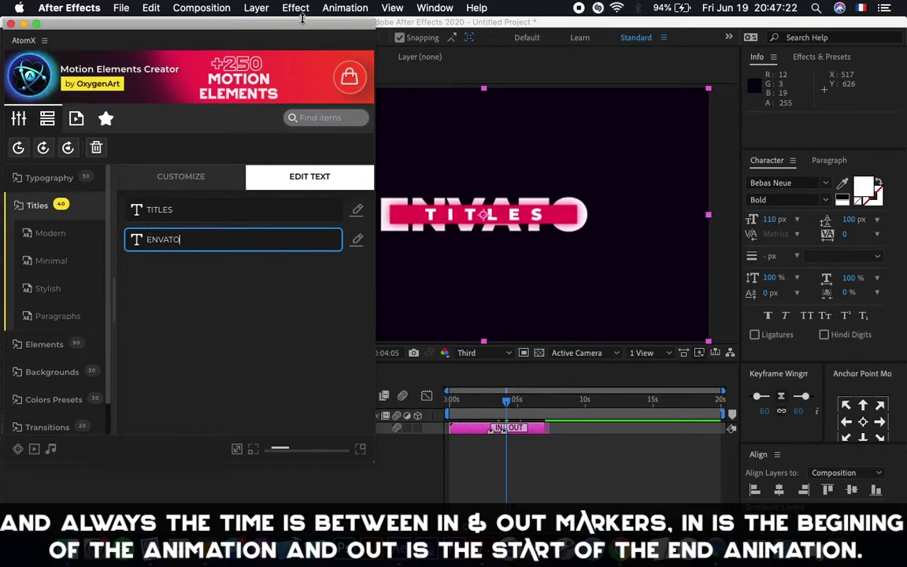
# Replace the title's TITLES text with VIDEOHIVE.
pyautogui.moveTo(302, 18); pyautogui.dragTo(229, 13)
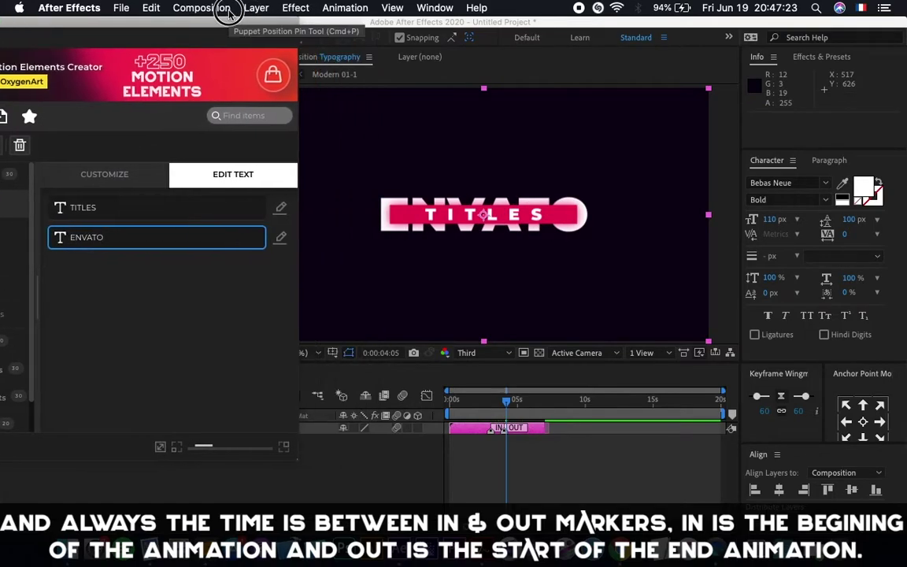
pyautogui.click(93, 207)
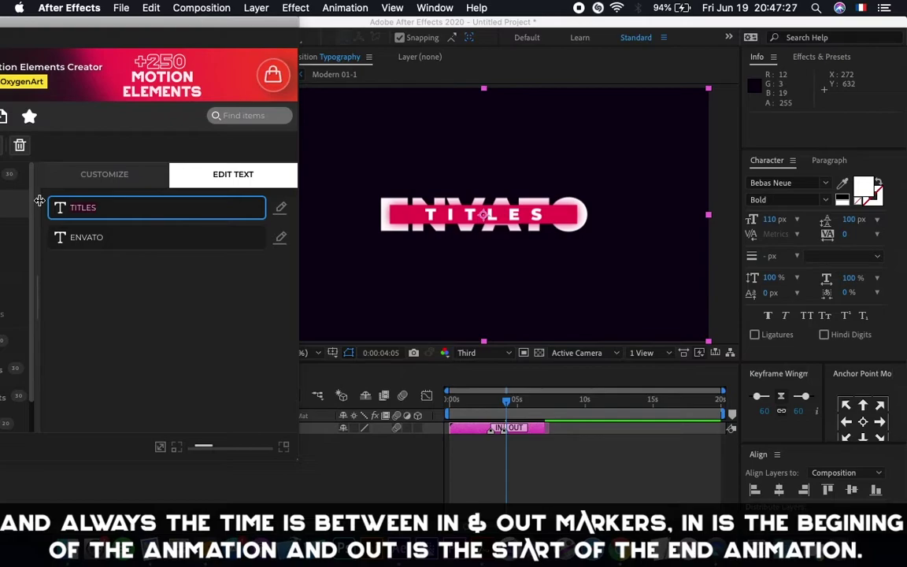
pyautogui.write('VIDEOP')
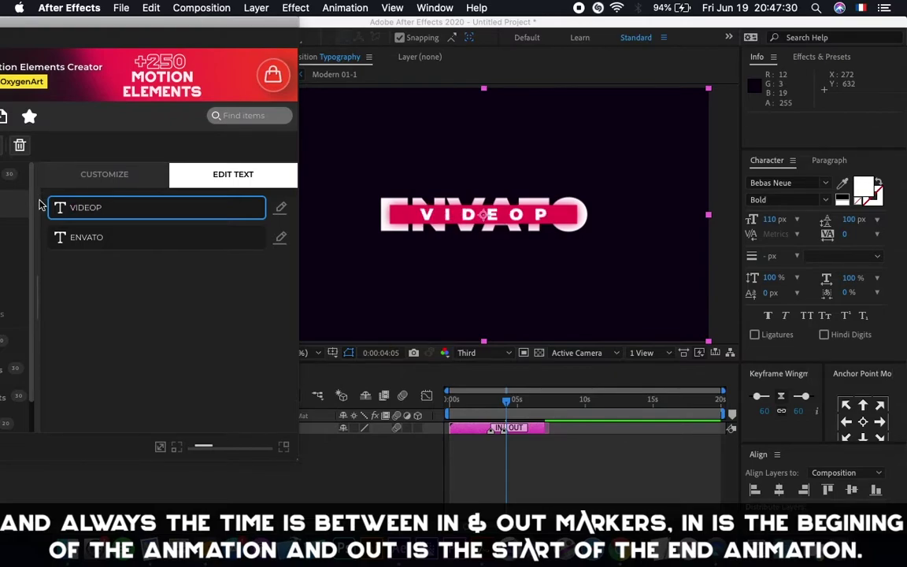
pyautogui.press('BackSpace')
pyautogui.write('HIVE')
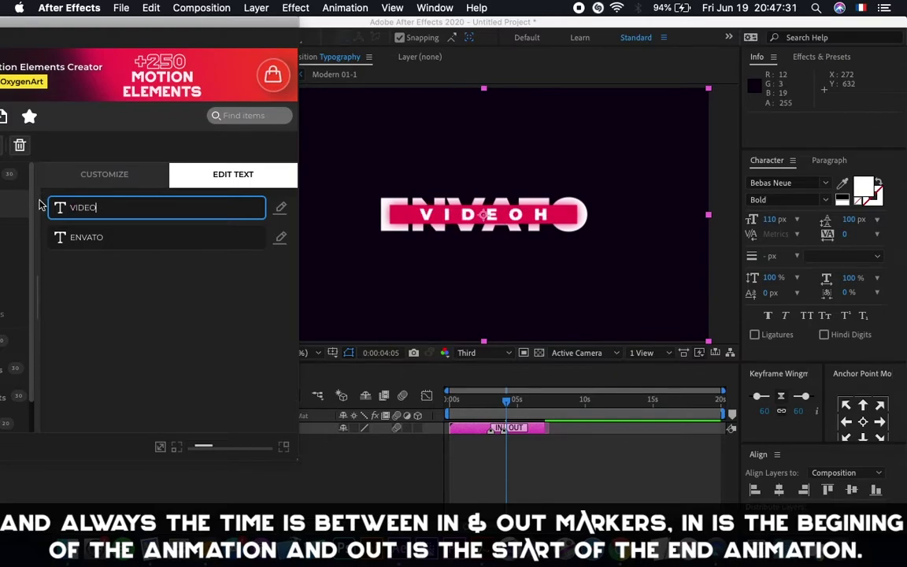
pyautogui.click(119, 347)
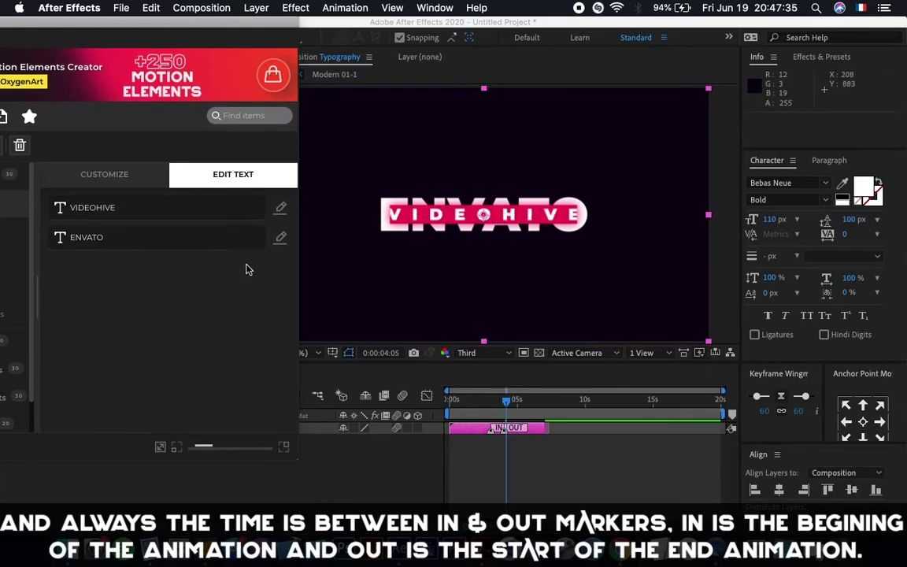
# Set the font size of the title's VIDEOHIVE text layer to 60 px.
pyautogui.moveTo(253, 25); pyautogui.dragTo(310, 17)
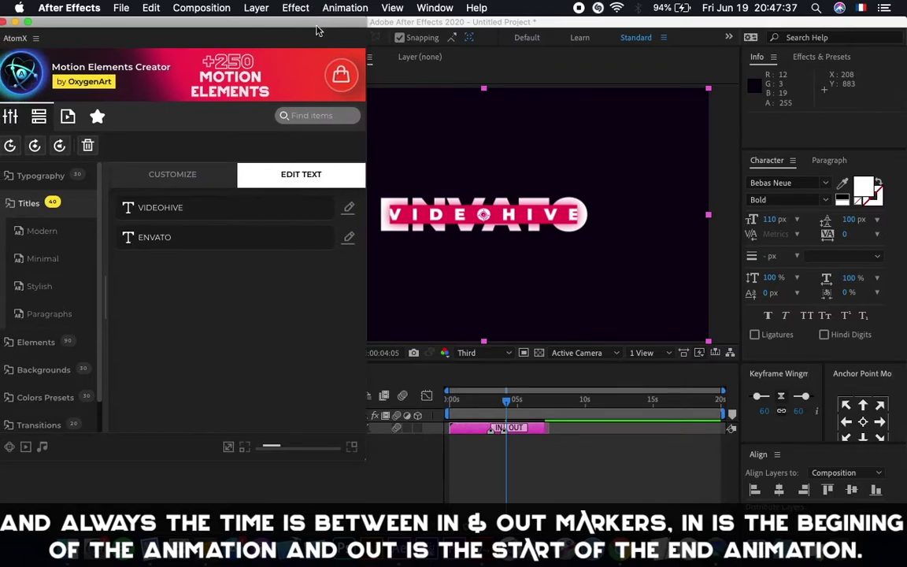
pyautogui.click(202, 186)
pyautogui.click(240, 369)
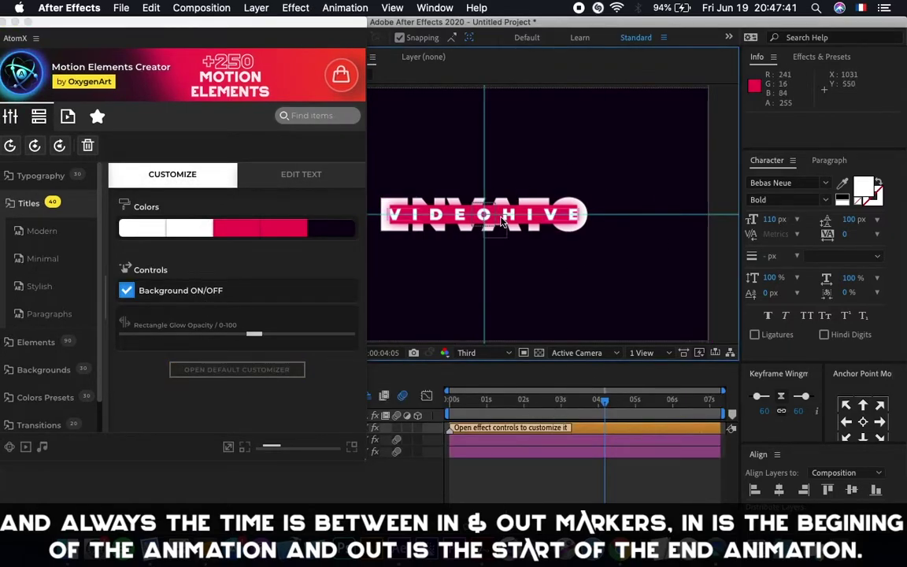
pyautogui.click(531, 439)
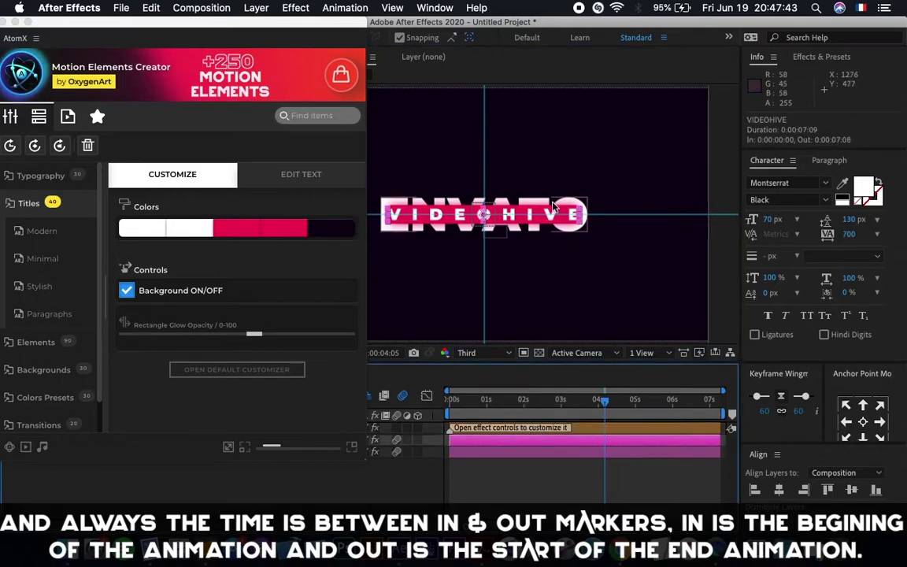
pyautogui.click(768, 221)
pyautogui.write('60')
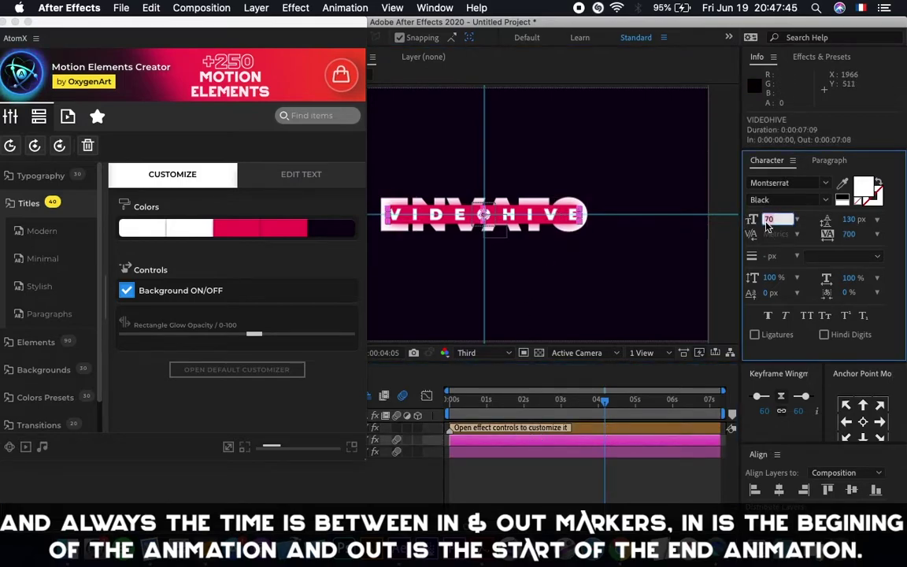
pyautogui.press('Return')
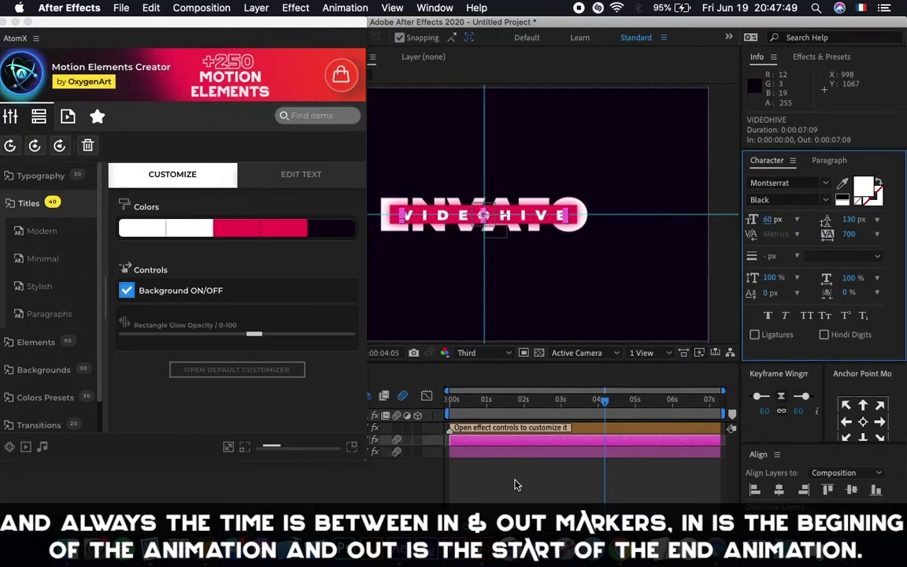
# Return to the Typography composition and scrub to 0:00:03:13 to check the resized title.
pyautogui.click(481, 469)
pyautogui.hotkey('shift', 'Escape')
pyautogui.click(473, 427)
pyautogui.moveTo(506, 400)
pyautogui.mouseDown()
pyautogui.moveTo(479, 400)
pyautogui.moveTo(496, 399)
pyautogui.mouseUp()
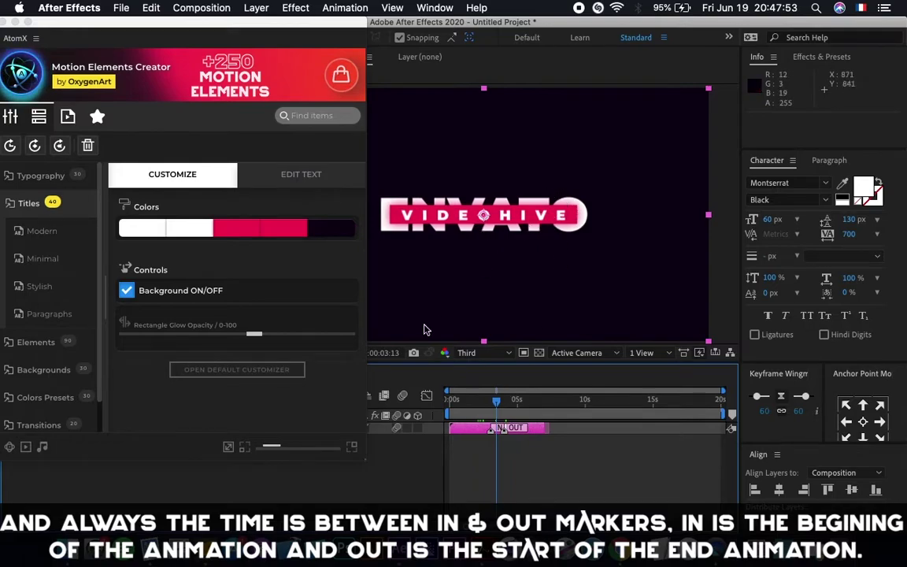
# Look through the Modern, Minimal, Stylish and Paragraphs templates in the Titles category.
pyautogui.click(29, 204)
pyautogui.click(30, 207)
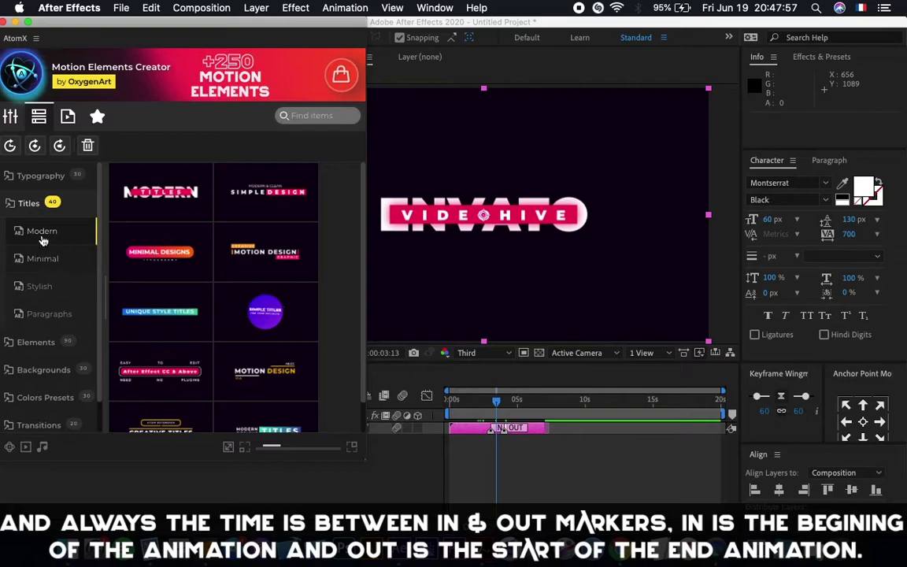
pyautogui.click(44, 261)
pyautogui.scroll(-3, 240, 280)
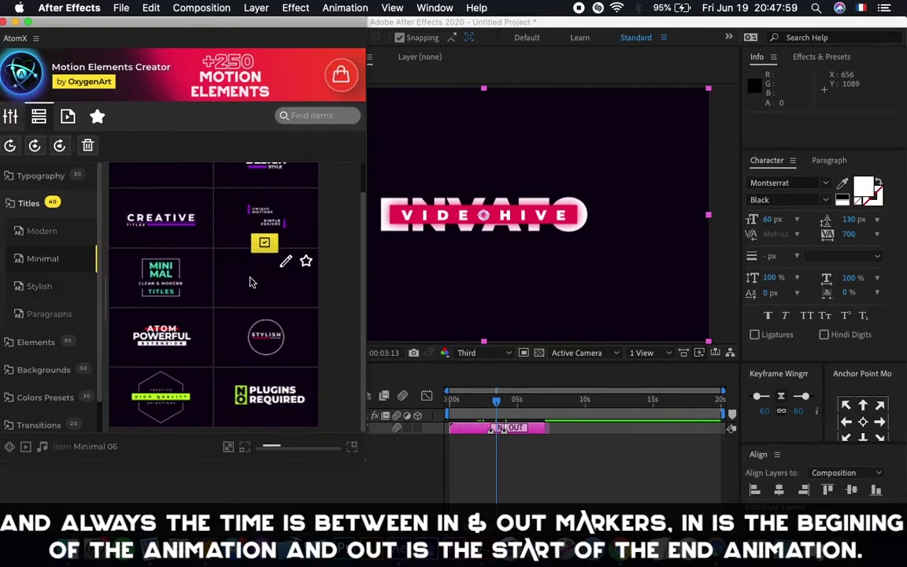
pyautogui.click(49, 288)
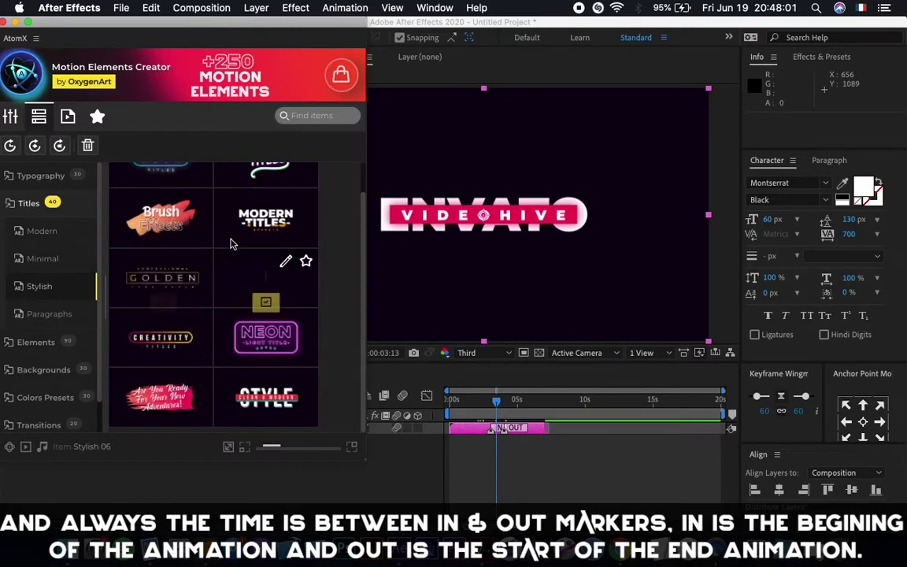
pyautogui.scroll(1, 192, 299)
pyautogui.click(46, 311)
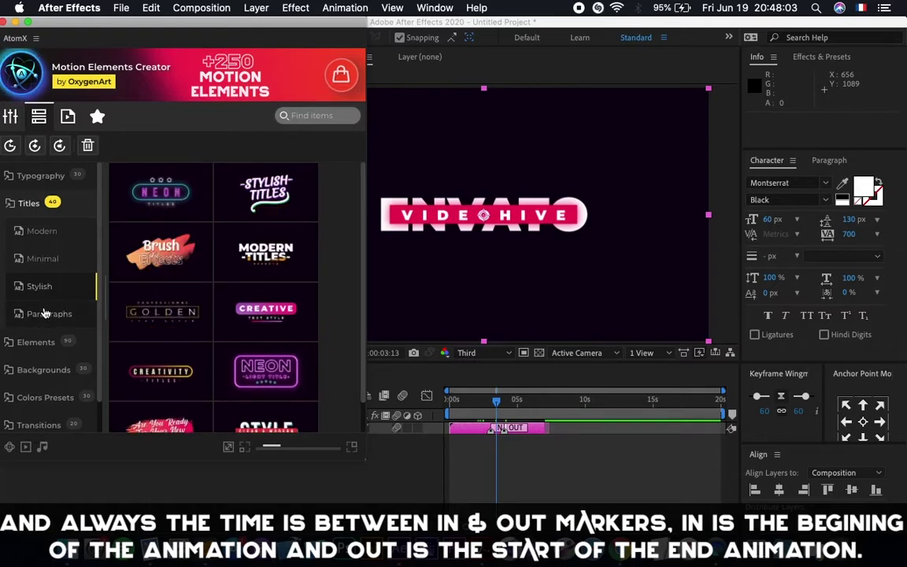
pyautogui.scroll(-2, 175, 283)
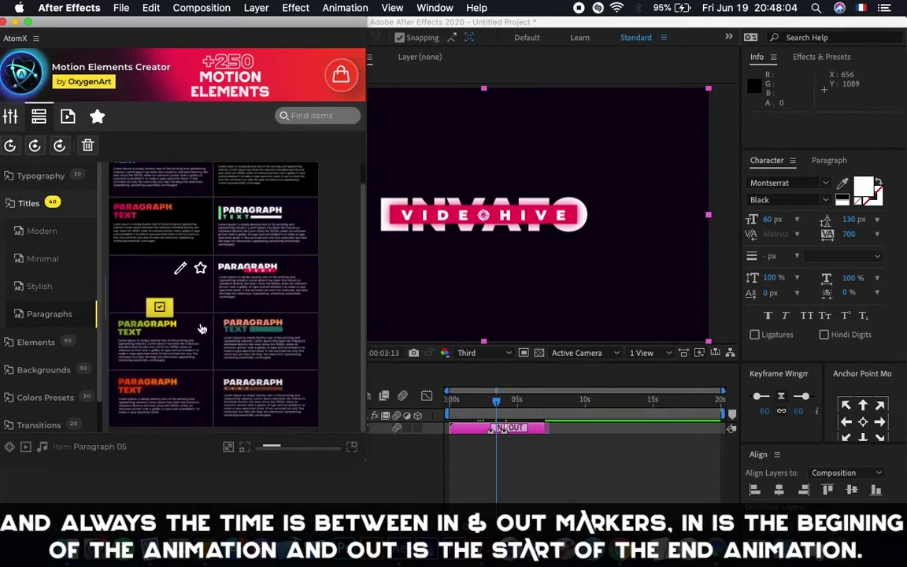
pyautogui.click(24, 202)
# Delete the Modern 01-1 title layer and apply the Logo 07 template from the Logo Animation elements.
pyautogui.click(460, 432)
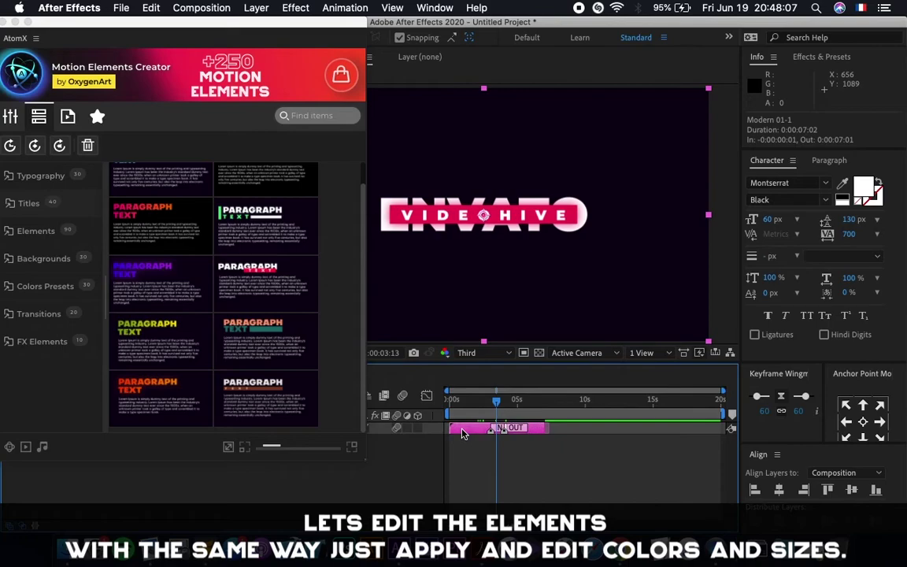
pyautogui.press('Delete')
pyautogui.click(36, 231)
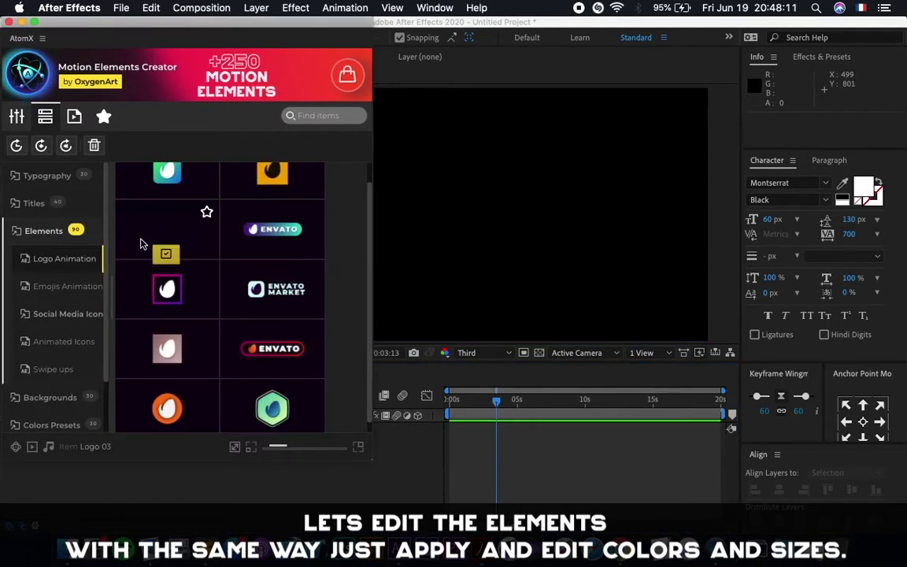
pyautogui.scroll(1, 146, 243)
pyautogui.click(28, 258)
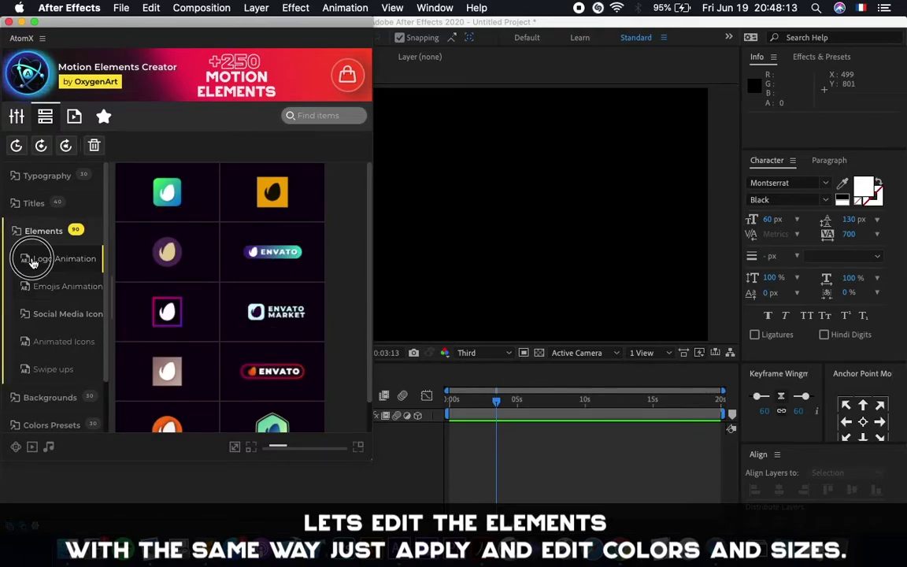
pyautogui.scroll(-2, 208, 330)
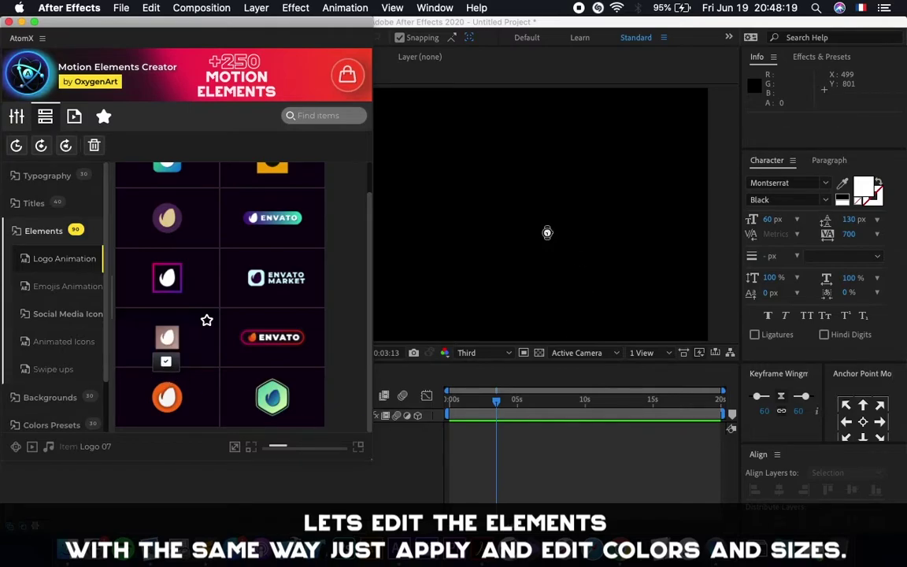
pyautogui.click(166, 361)
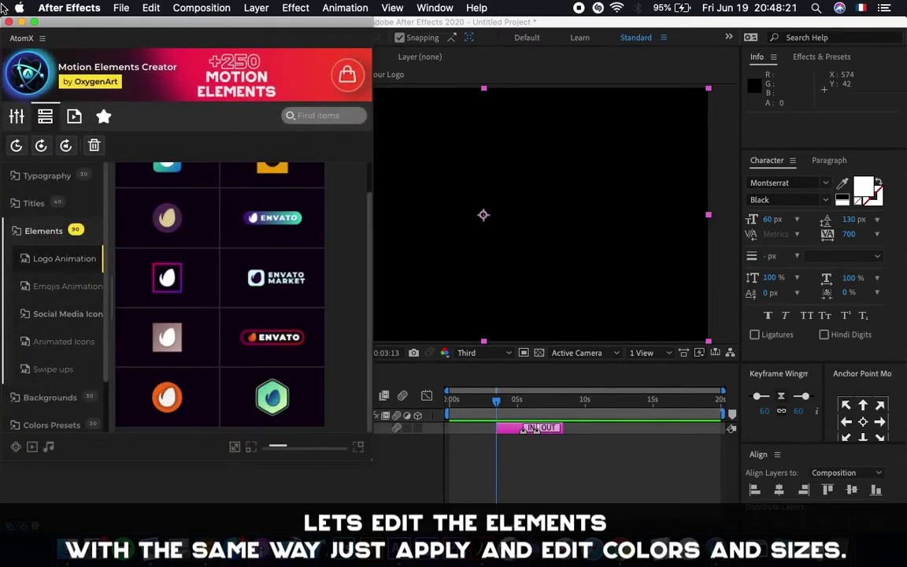
# Uncover the composition view and scrub to 0:00:04:29 to preview the logo animation.
pyautogui.moveTo(91, 32); pyautogui.dragTo(5, 9)
pyautogui.moveTo(208, 22); pyautogui.dragTo(182, 22)
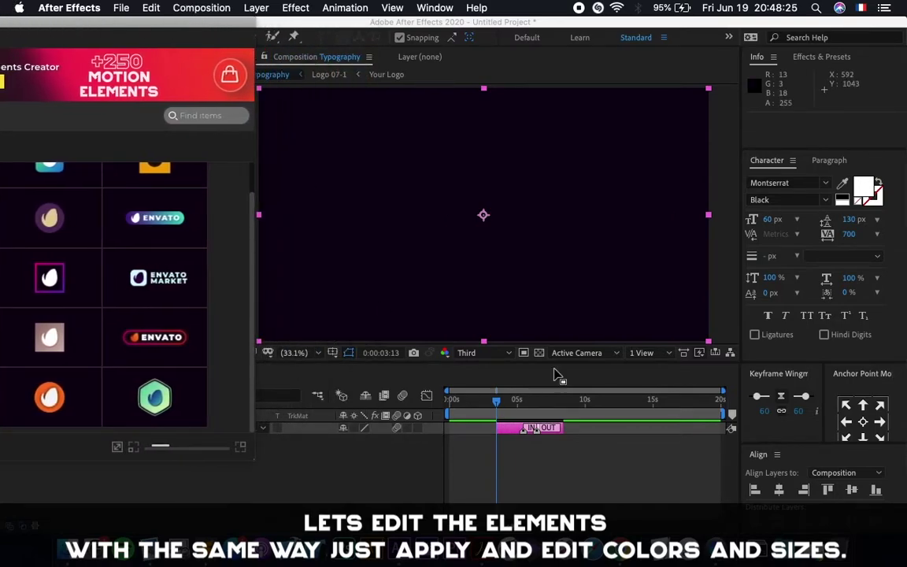
pyautogui.moveTo(496, 405); pyautogui.dragTo(517, 403)
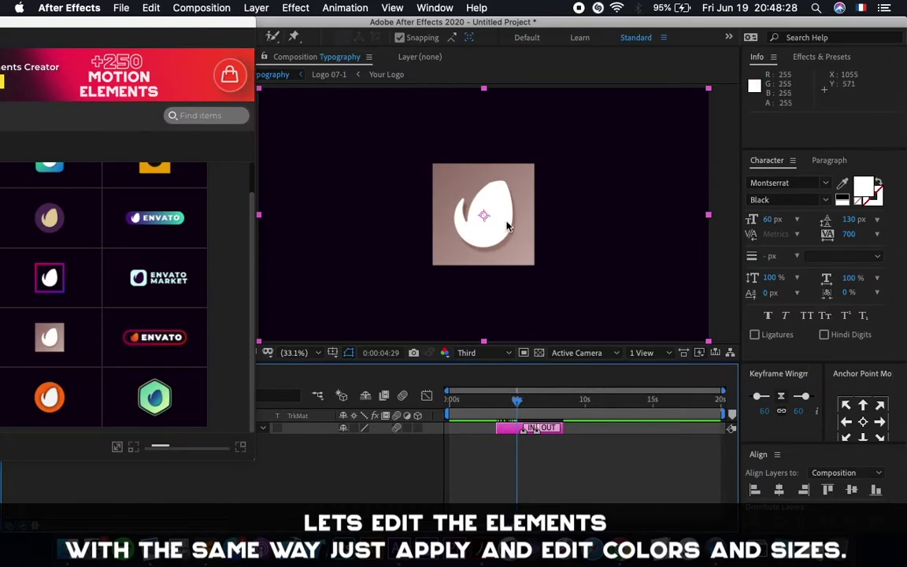
# Open the customization settings of the Logo 07-1 layer and change its background color to purple #a530df.
pyautogui.click(505, 428)
pyautogui.moveTo(169, 21); pyautogui.dragTo(301, 21)
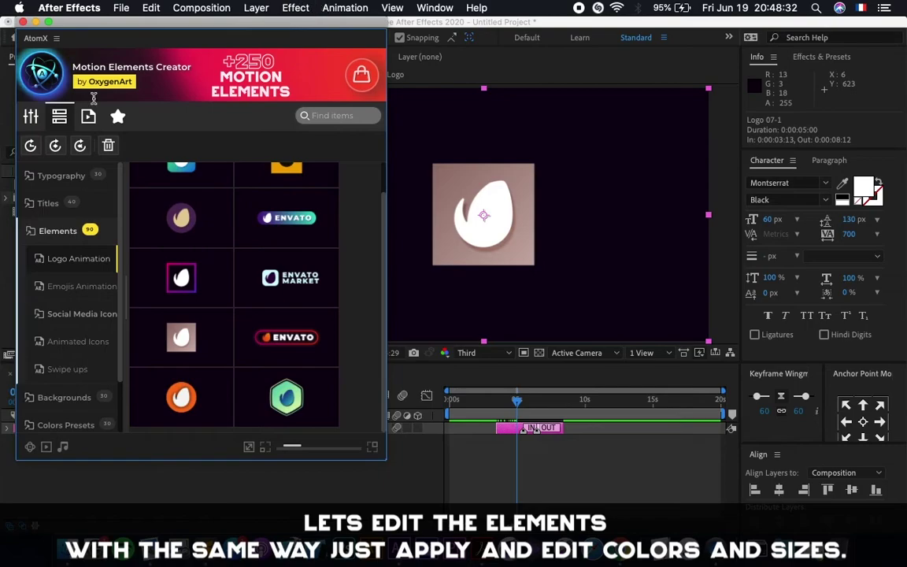
pyautogui.click(32, 117)
pyautogui.moveTo(373, 30); pyautogui.dragTo(248, 6)
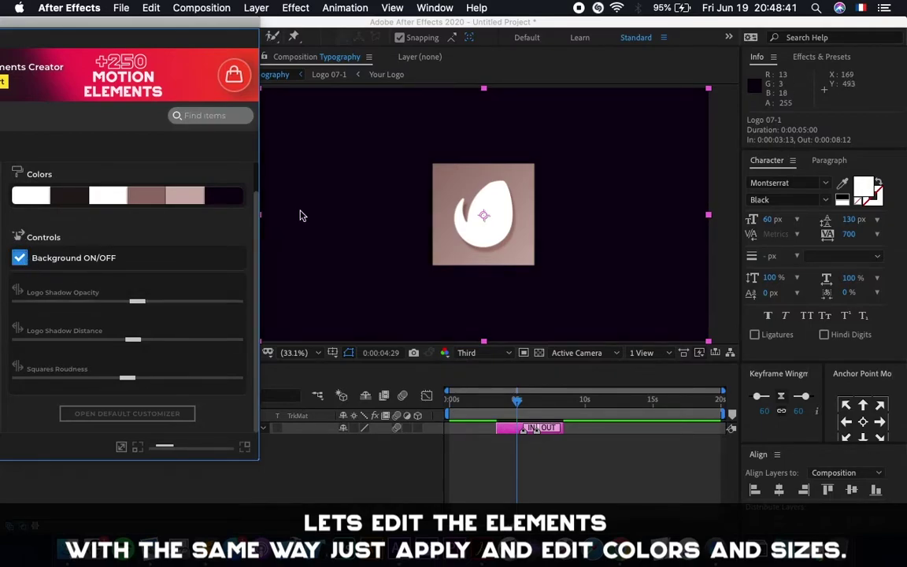
pyautogui.click(220, 196)
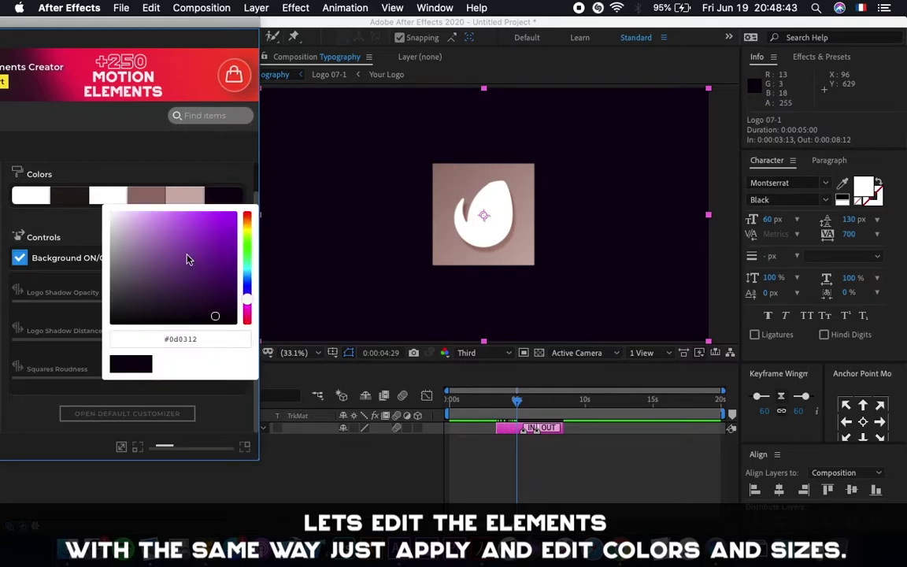
pyautogui.moveTo(186, 259); pyautogui.dragTo(209, 225)
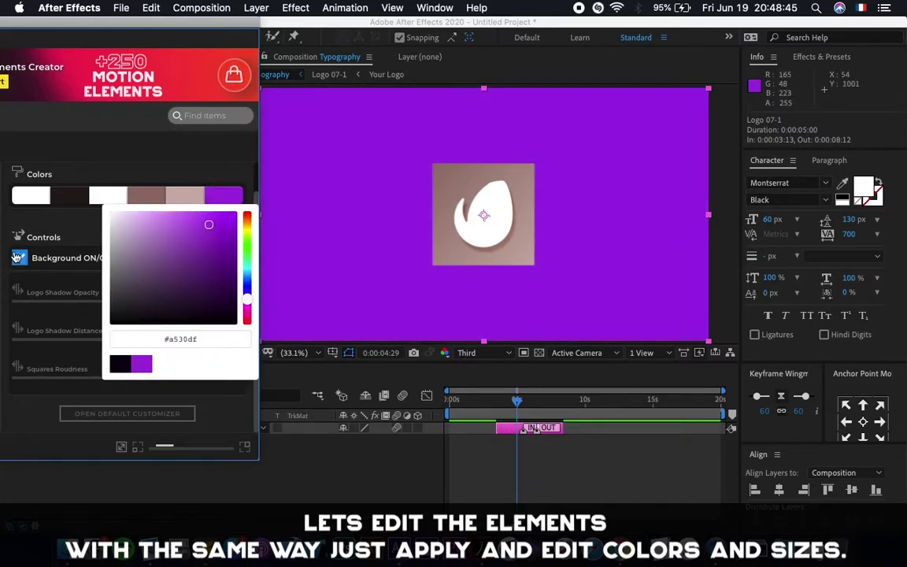
# Turn off the background of the Logo 07-1 layer.
pyautogui.click(18, 259)
pyautogui.click(19, 260)
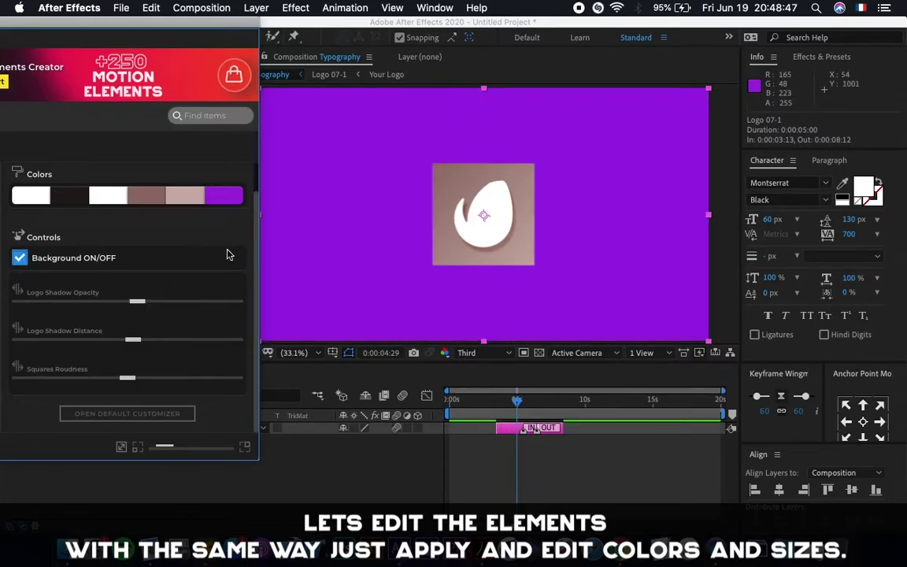
pyautogui.click(225, 198)
pyautogui.click(213, 421)
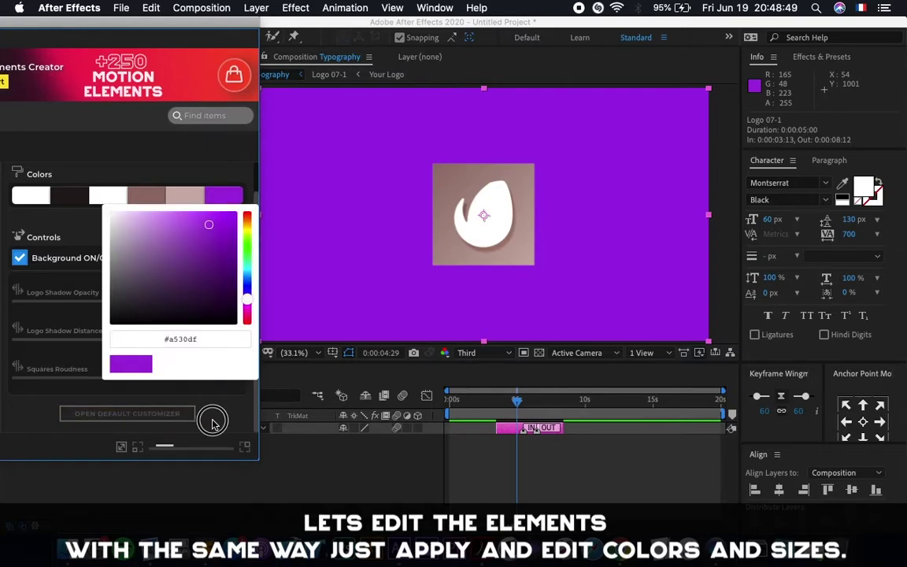
pyautogui.click(19, 258)
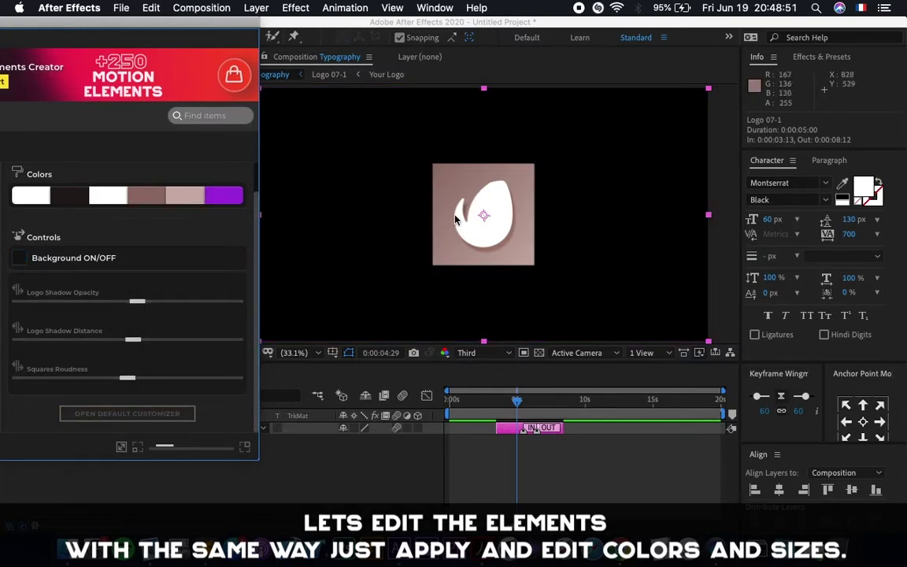
# Increase the logo's shadow opacity a little and reduce its shadow distance slightly.
pyautogui.moveTo(73, 309)
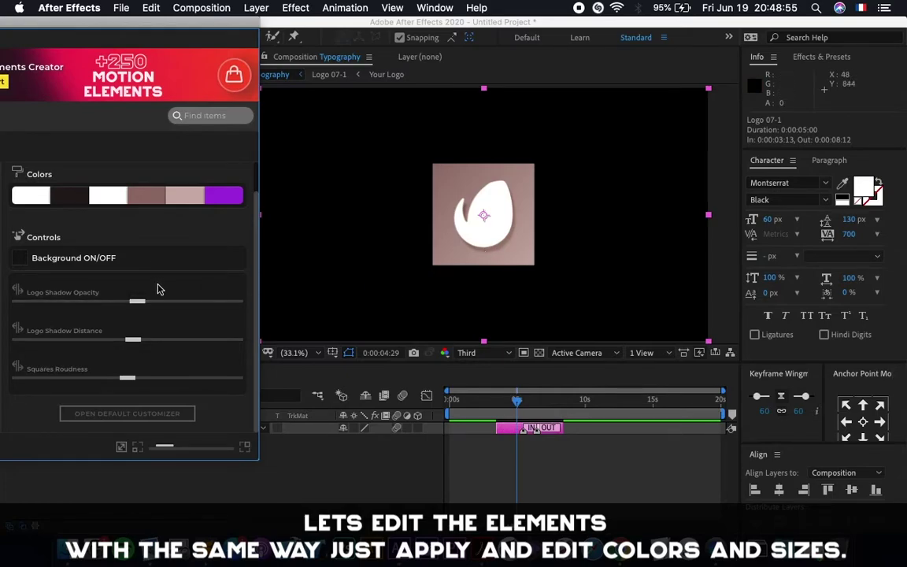
pyautogui.moveTo(155, 304)
pyautogui.moveTo(145, 305); pyautogui.dragTo(151, 304)
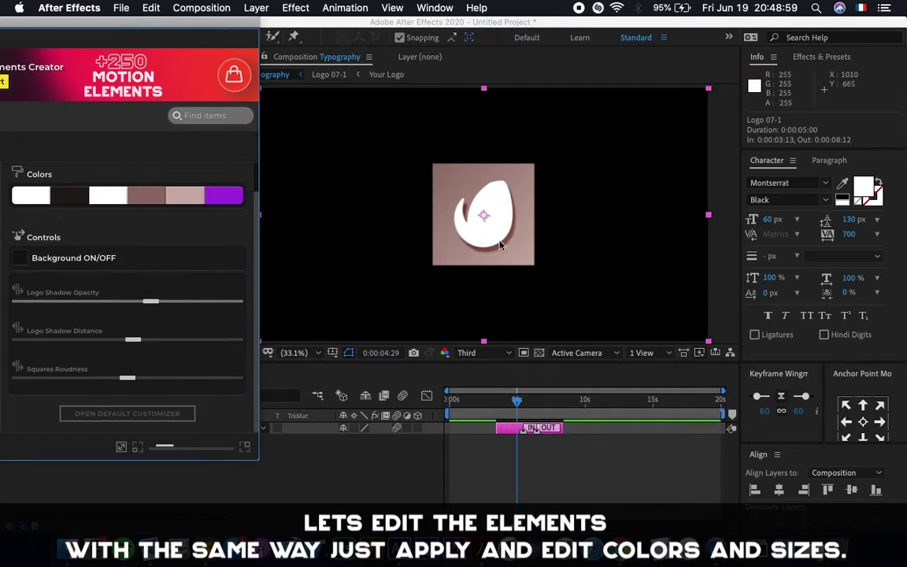
pyautogui.moveTo(67, 330)
pyautogui.moveTo(133, 343)
pyautogui.mouseDown()
pyautogui.moveTo(142, 338)
pyautogui.moveTo(106, 340)
pyautogui.moveTo(133, 340)
pyautogui.mouseUp()
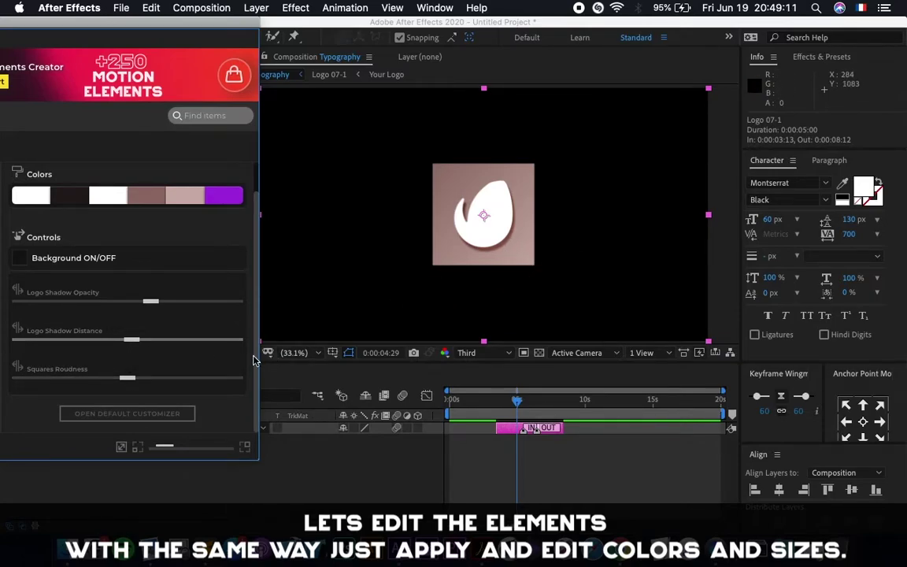
# Round the square behind the logo with a roundness of 99 and open the first white color for editing.
pyautogui.moveTo(126, 379)
pyautogui.mouseDown()
pyautogui.moveTo(152, 382)
pyautogui.moveTo(122, 376)
pyautogui.mouseUp()
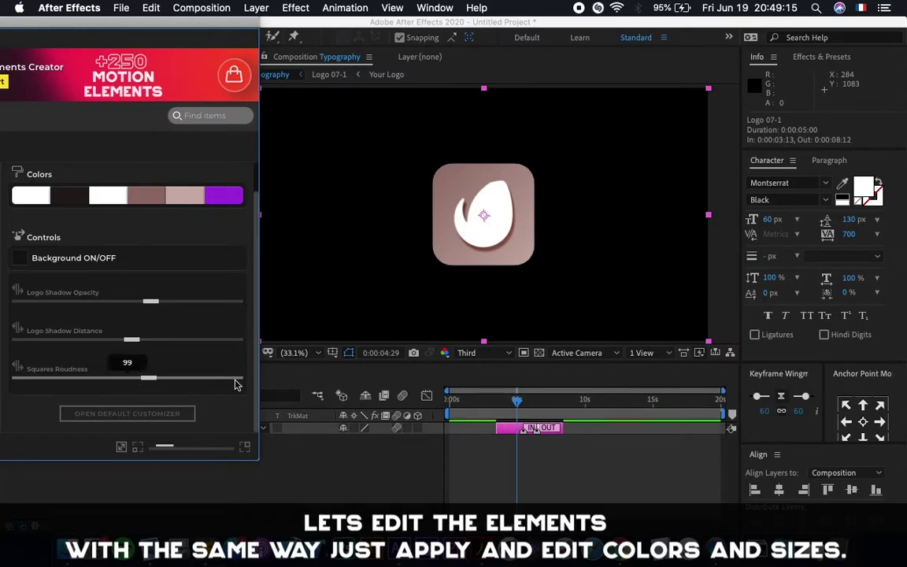
pyautogui.click(14, 193)
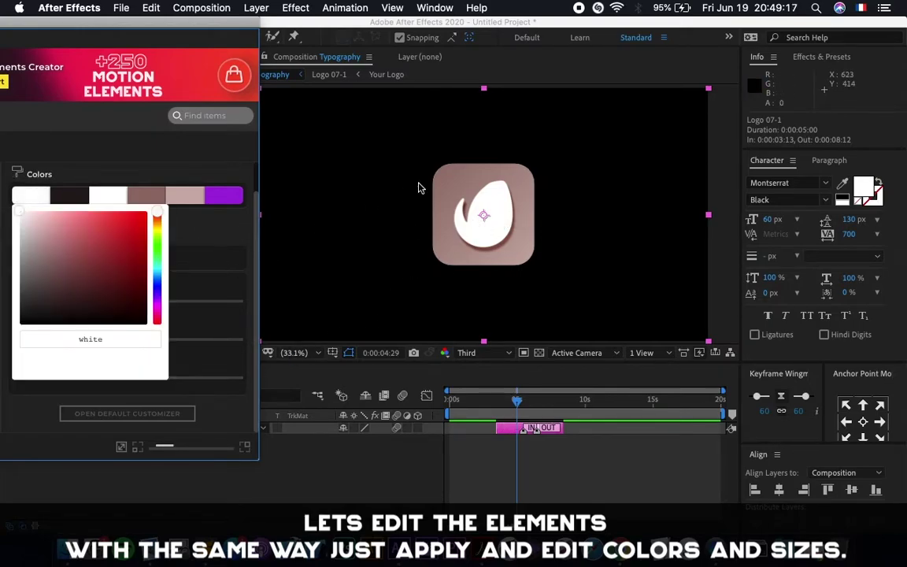
# Set the logo symbol's colour, the first swatch, to dark grey #2d2d2d.
pyautogui.click(20, 304)
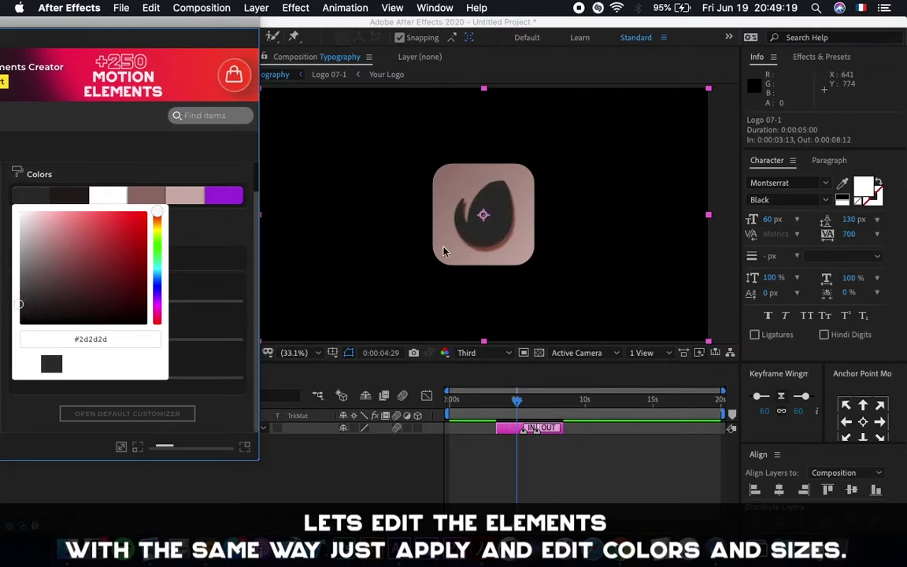
pyautogui.click(217, 425)
pyautogui.press('space')
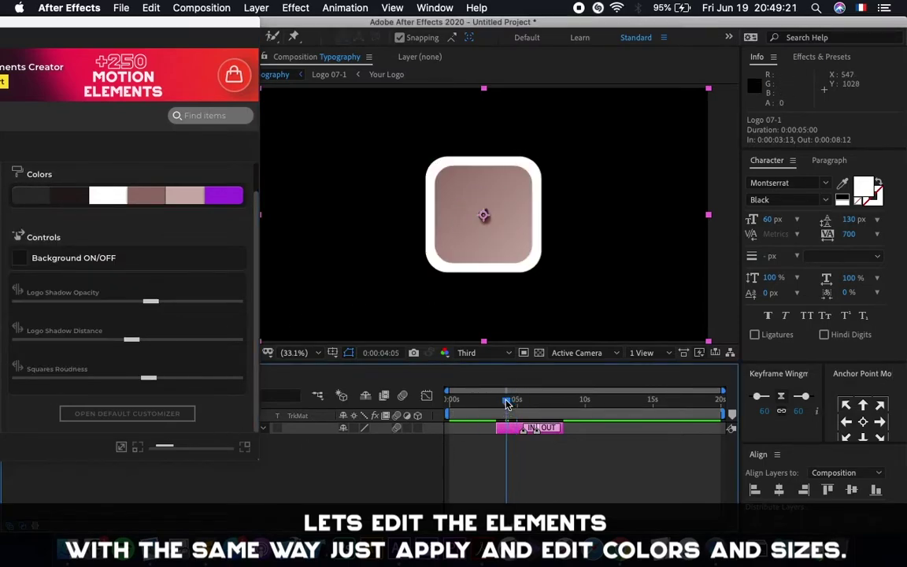
# Set the white frame colour, the third swatch, to dark red #a42626 and preview the logo animation.
pyautogui.moveTo(518, 402)
pyautogui.mouseDown()
pyautogui.moveTo(496, 401)
pyautogui.moveTo(505, 405)
pyautogui.mouseUp()
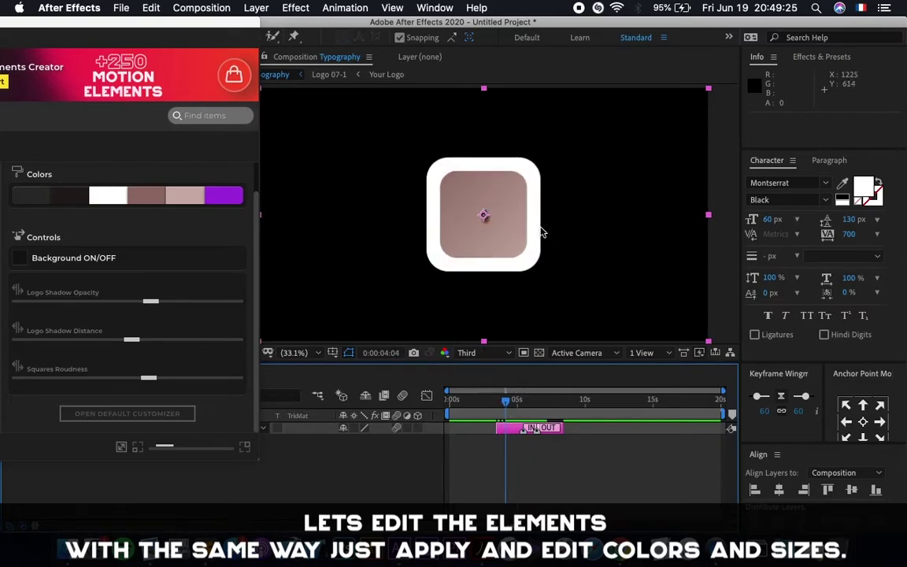
pyautogui.click(108, 197)
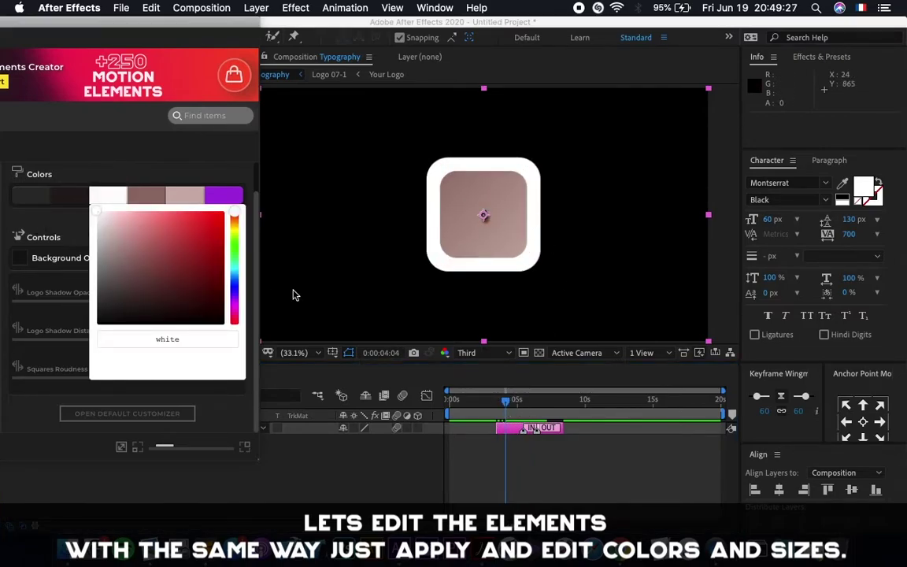
pyautogui.click(194, 251)
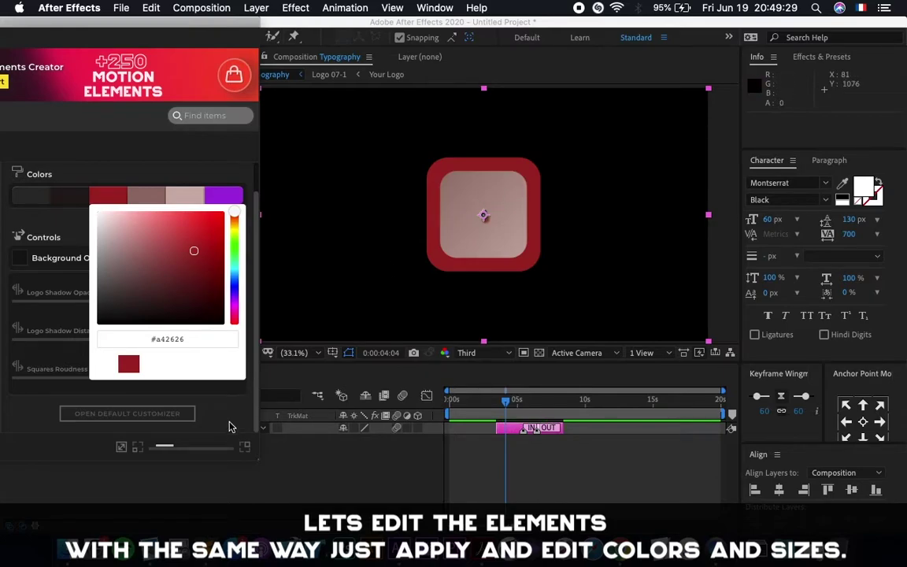
pyautogui.click(273, 392)
pyautogui.click(499, 399)
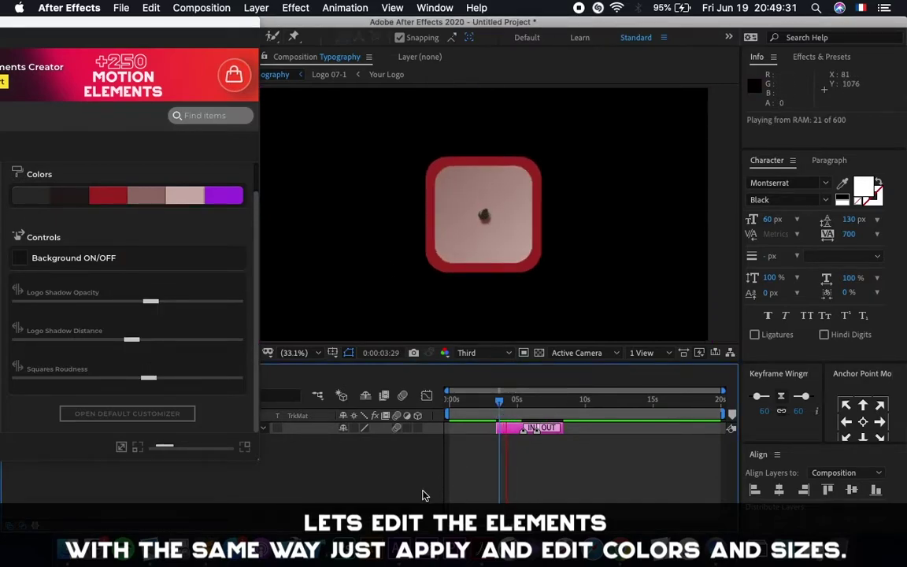
pyautogui.press('space')
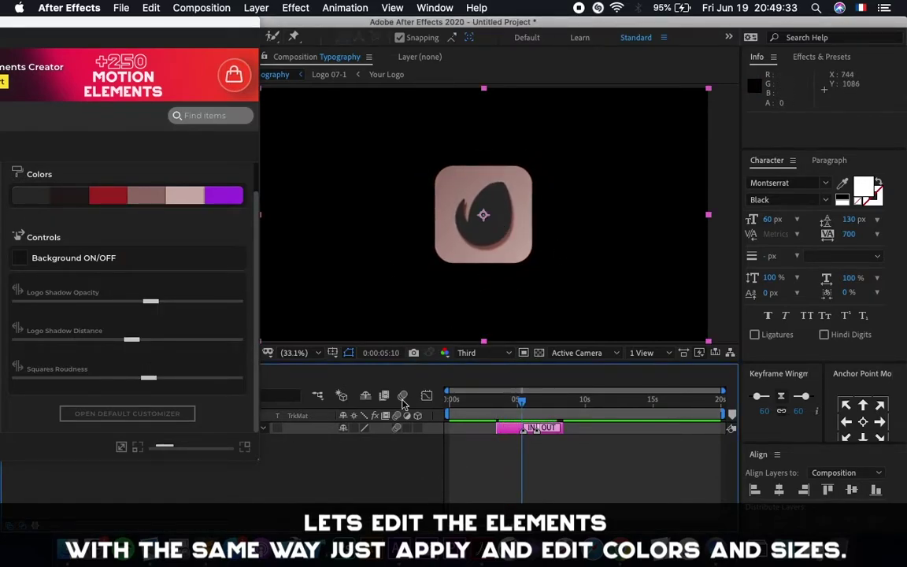
# Open the Logo 07-1 composition from the timeline, and inside it open the nested Your Logo composition.
pyautogui.click(501, 427)
pyautogui.moveTo(128, 32); pyautogui.dragTo(85, 446)
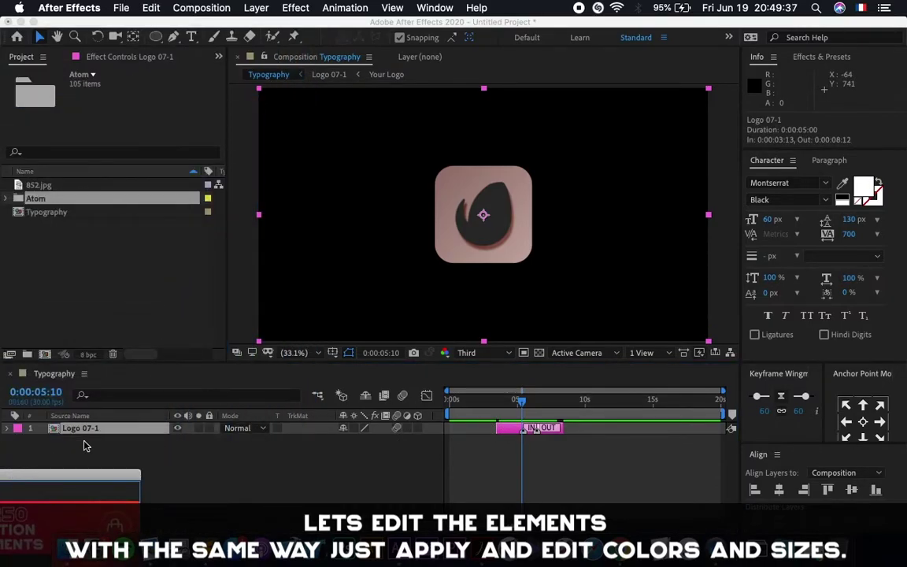
pyautogui.click(82, 429)
pyautogui.doubleClick(94, 432)
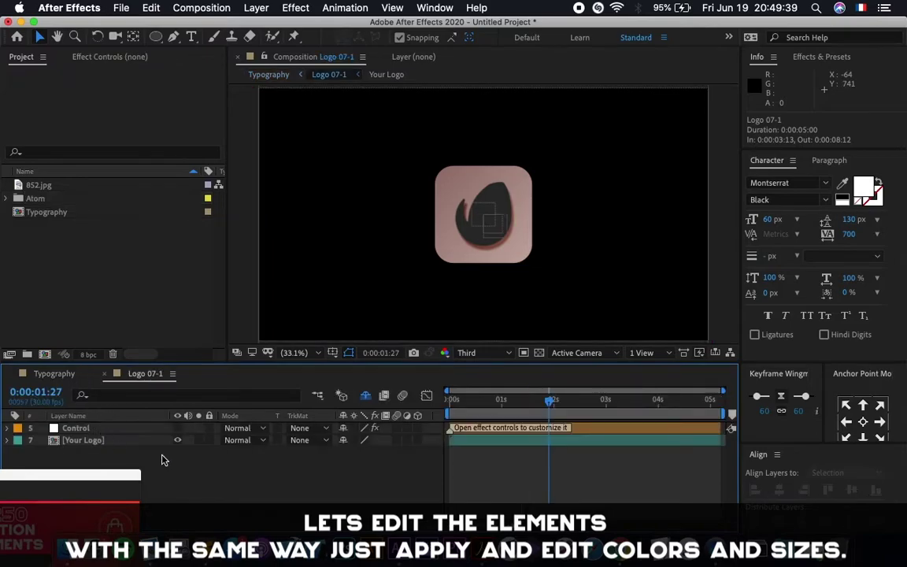
pyautogui.click(107, 442)
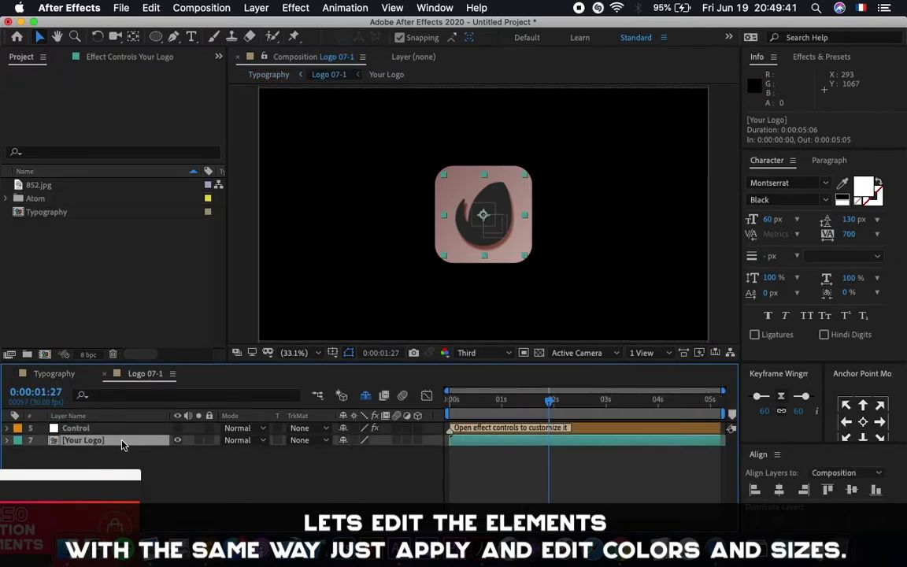
pyautogui.doubleClick(90, 443)
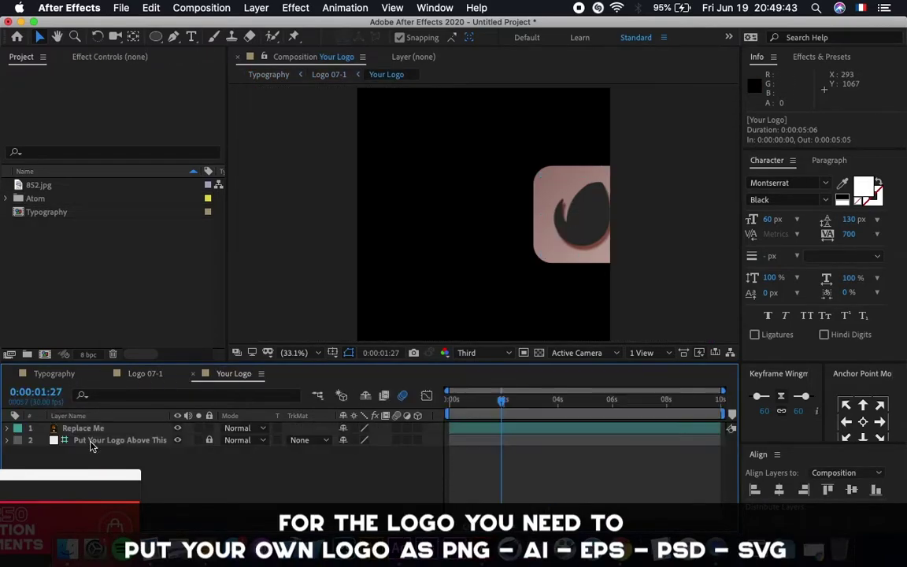
# Inspect the Replace Me placeholder layer in the Your Logo composition by toggling its visibility off and on.
pyautogui.click(504, 211)
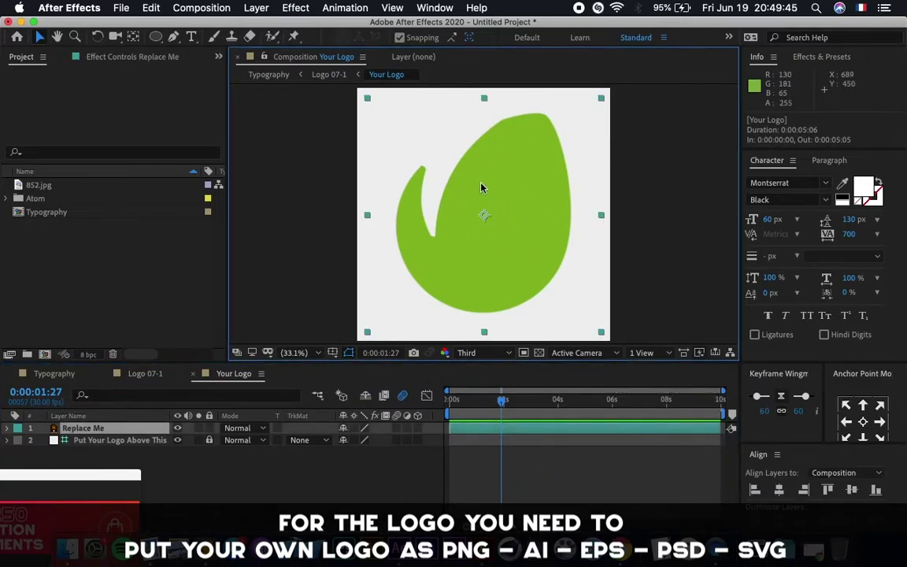
pyautogui.click(102, 428)
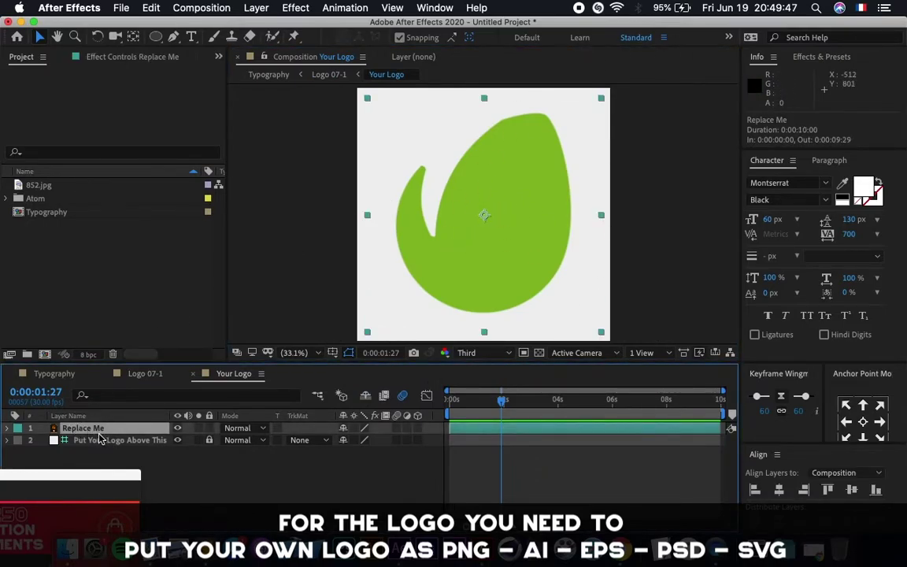
pyautogui.click(178, 429)
pyautogui.click(177, 429)
pyautogui.click(263, 470)
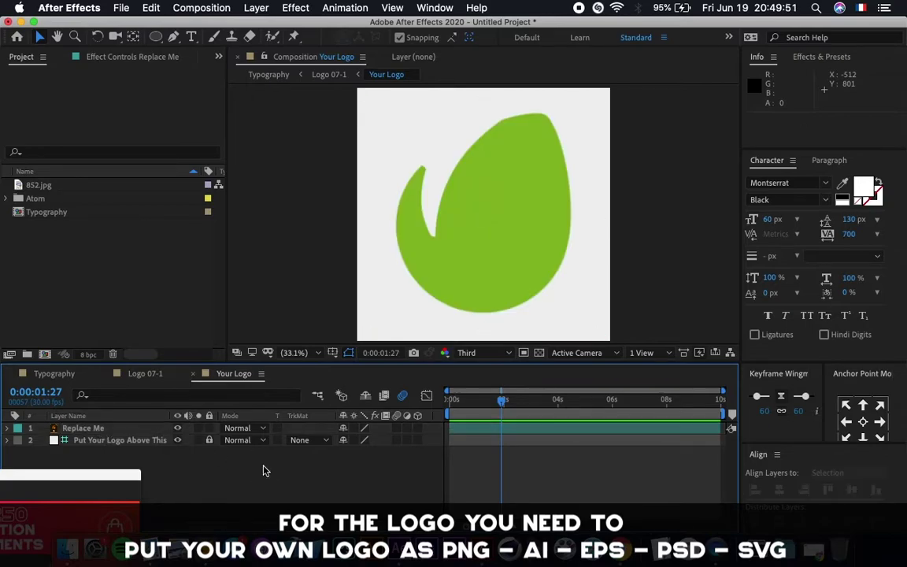
# Close the Your Logo and Logo 07-1 compositions to return to the Typography composition.
pyautogui.click(193, 373)
pyautogui.click(252, 466)
pyautogui.press('super+w')
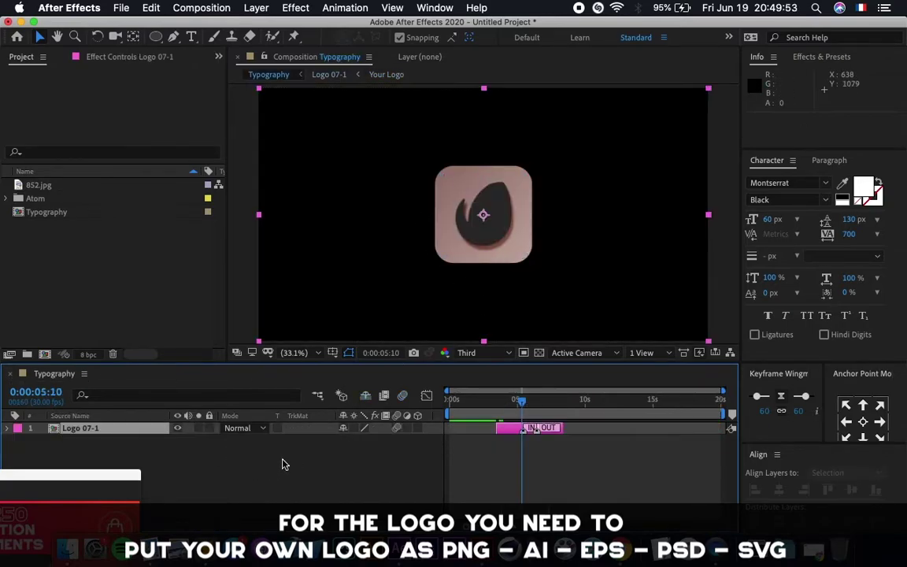
# Delete the Logo 07-1 layer from the Typography timeline and return the playhead to the start.
pyautogui.moveTo(122, 479); pyautogui.dragTo(354, 35)
pyautogui.click(79, 266)
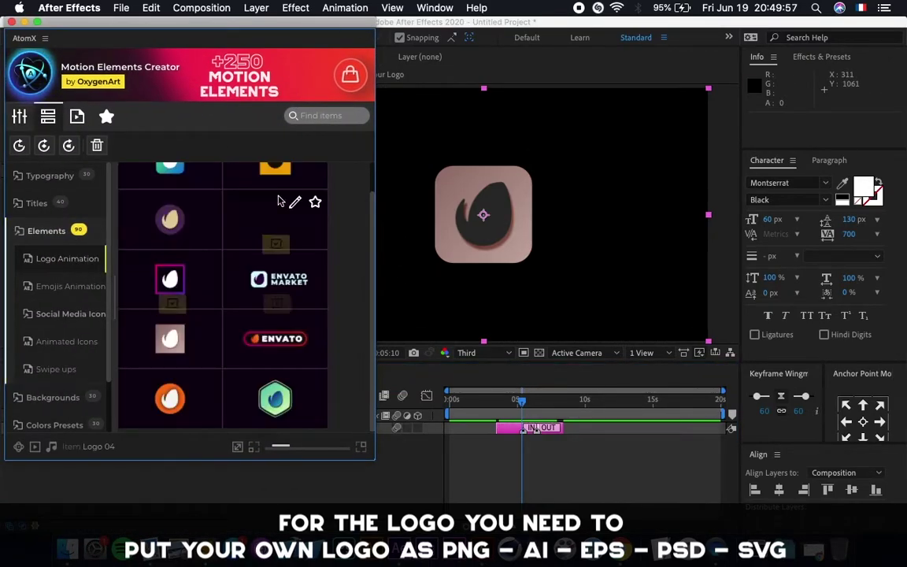
pyautogui.click(510, 430)
pyautogui.press('Delete')
pyautogui.moveTo(489, 401); pyautogui.dragTo(394, 408)
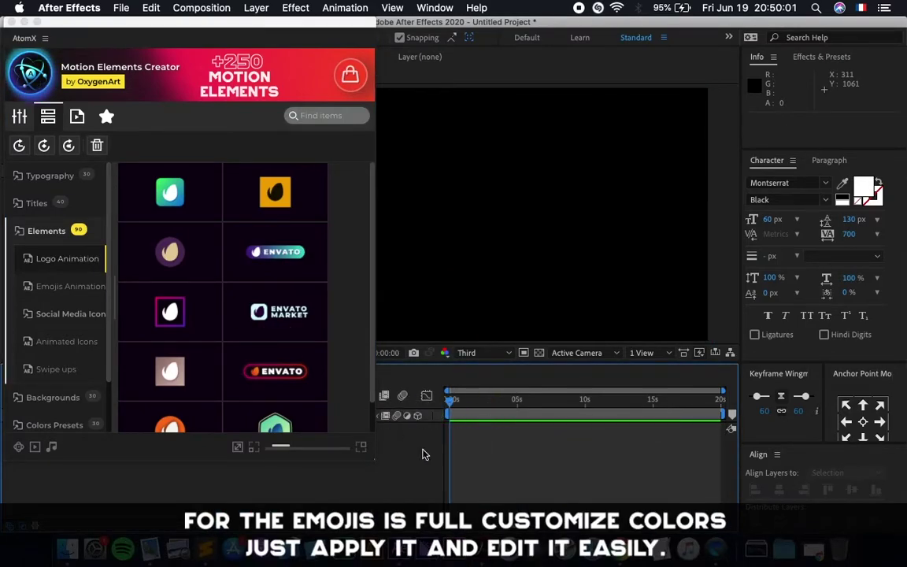
# Apply Emoji Animation 14, the face with sunglasses, from the emoji animations and show it at 0:00:03:23.
pyautogui.click(52, 288)
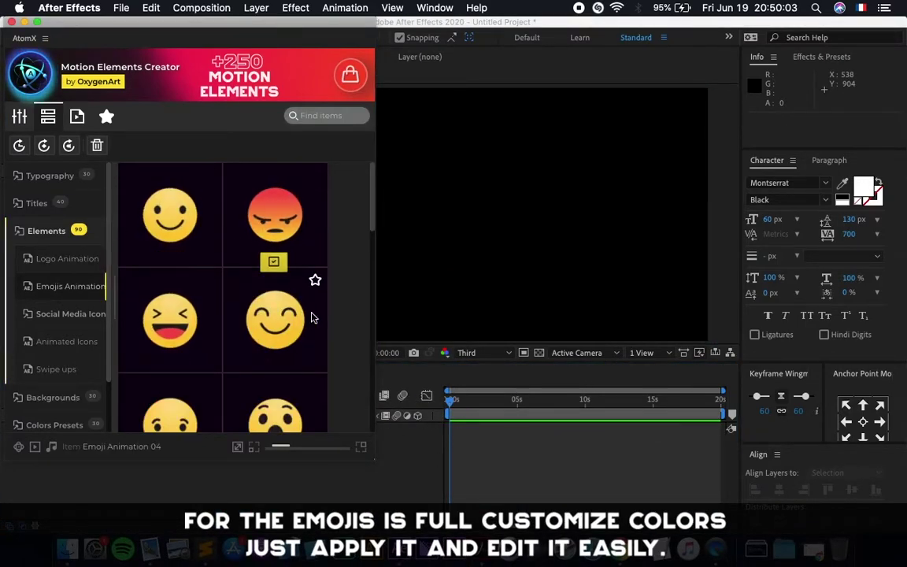
pyautogui.scroll(-6, 323, 315)
pyautogui.scroll(-6, 324, 315)
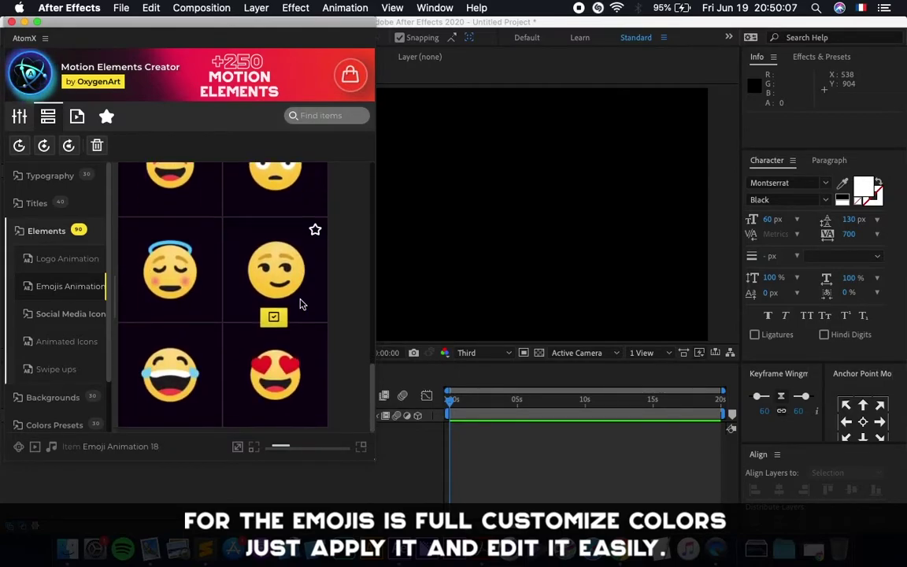
pyautogui.scroll(3, 299, 357)
pyautogui.moveTo(275, 262)
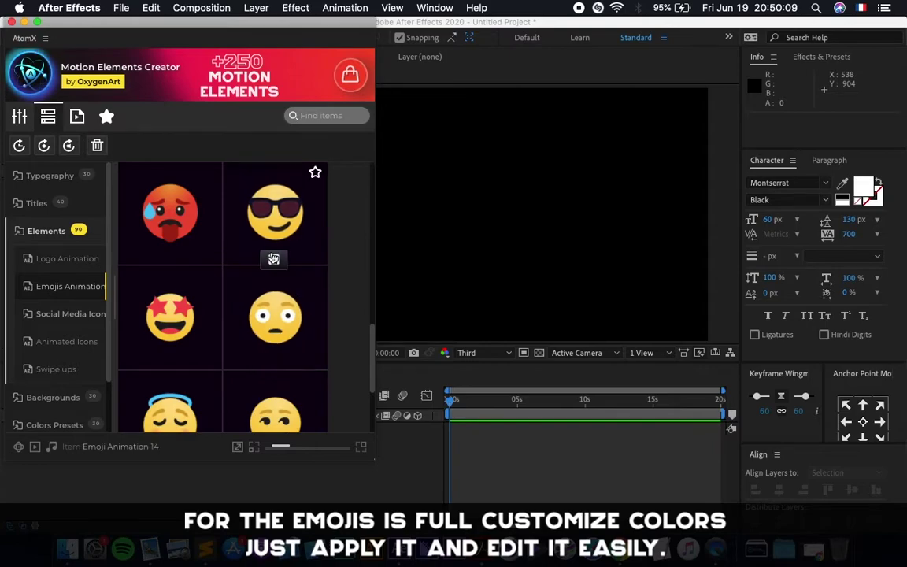
pyautogui.click(275, 262)
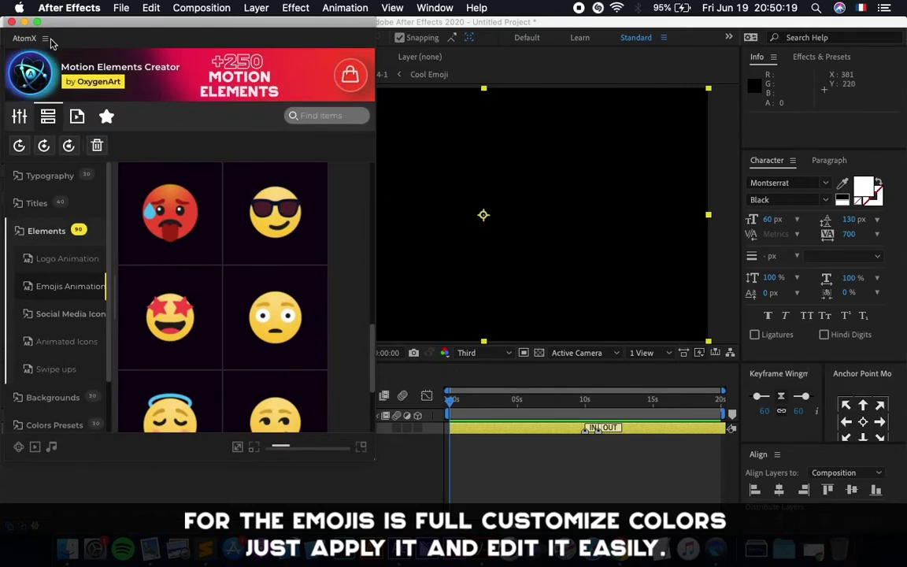
pyautogui.click(24, 22)
pyautogui.moveTo(460, 408); pyautogui.dragTo(501, 416)
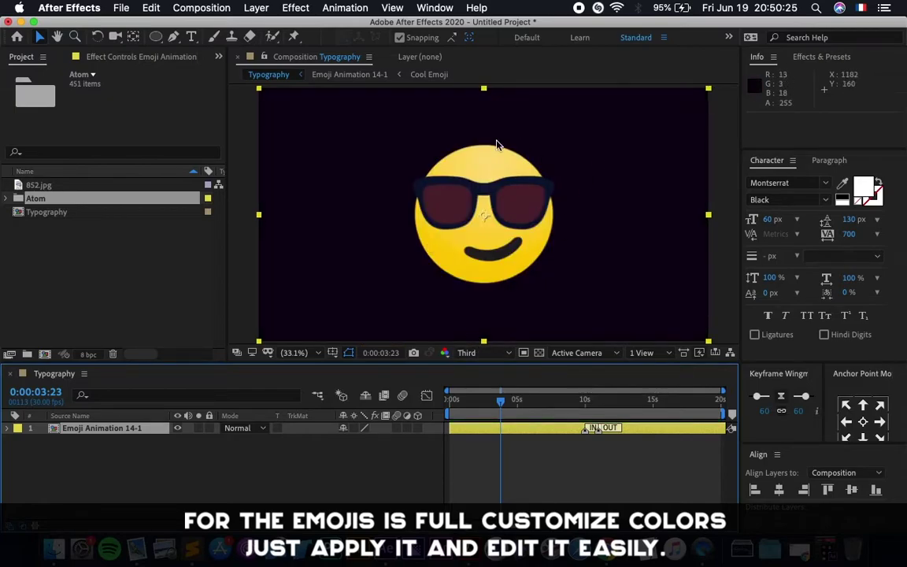
# Restore the AtomX window, show the emoji layer's customization controls and toggle its background off and back on.
pyautogui.click(817, 544)
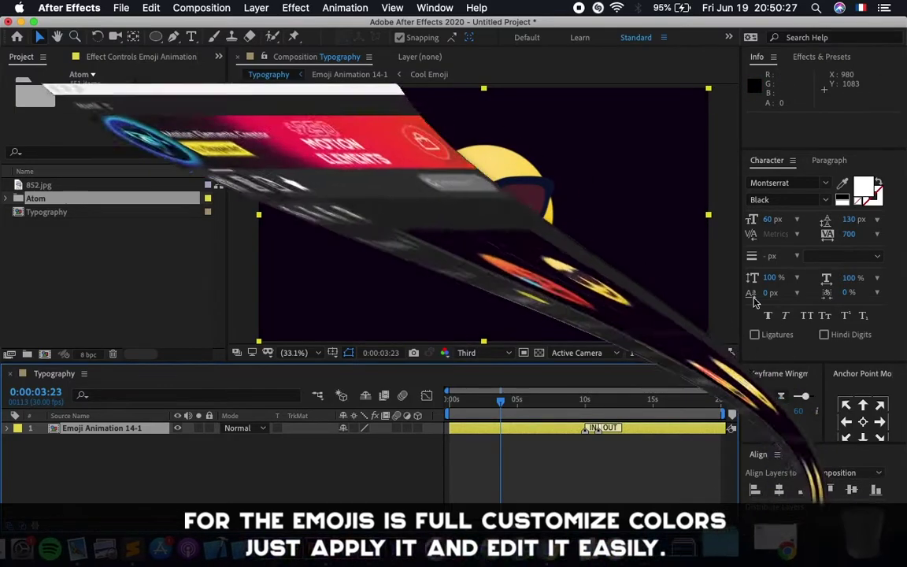
pyautogui.click(20, 111)
pyautogui.moveTo(270, 22); pyautogui.dragTo(155, 7)
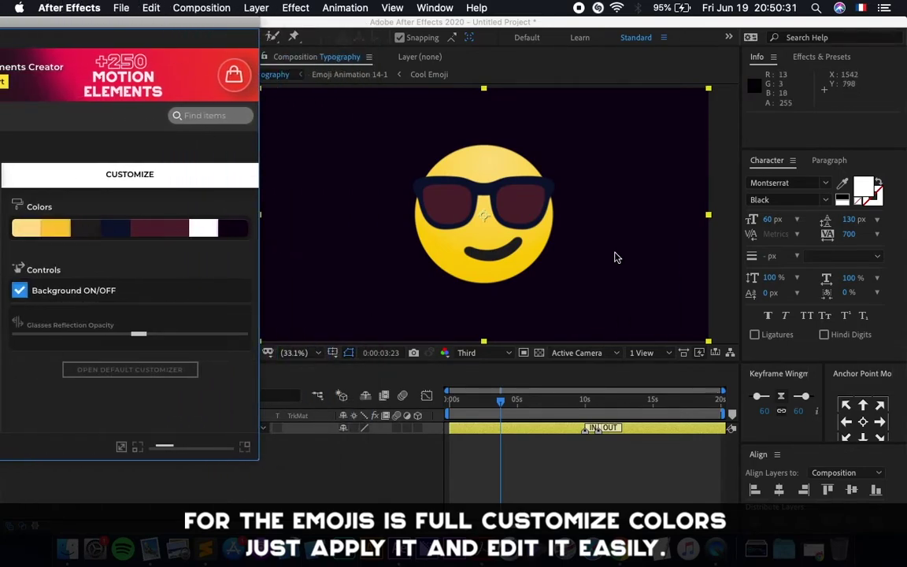
pyautogui.click(19, 290)
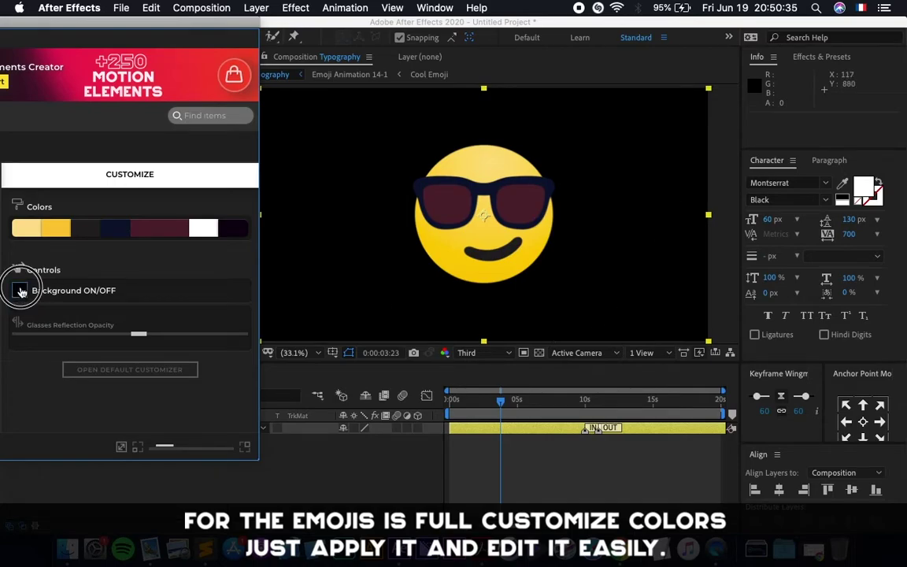
# Try green face colours on the emoji, setting the first swatch to light green and the second to #83ff34.
pyautogui.click(26, 229)
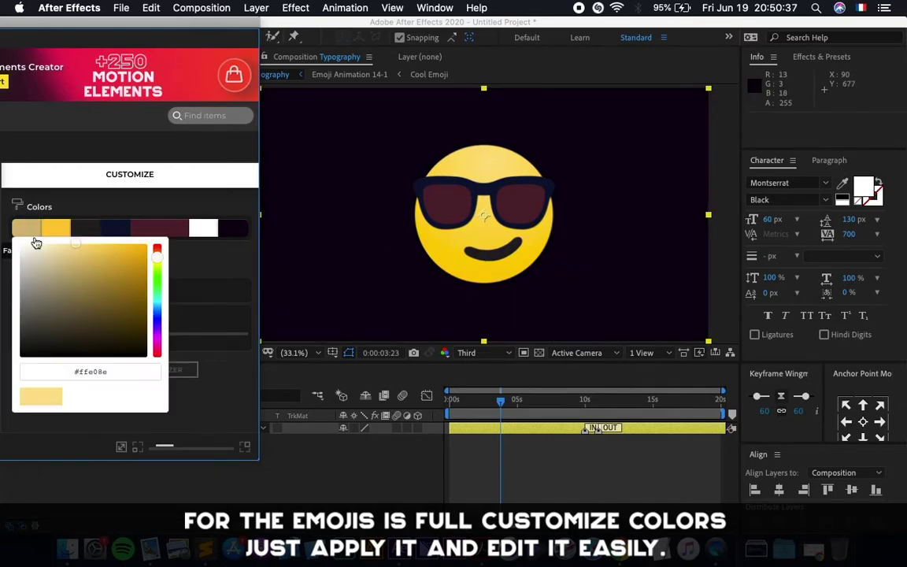
pyautogui.moveTo(159, 268)
pyautogui.mouseDown()
pyautogui.moveTo(157, 260)
pyautogui.moveTo(155, 282)
pyautogui.mouseUp()
pyautogui.moveTo(155, 288); pyautogui.dragTo(185, 276)
pyautogui.click(57, 228)
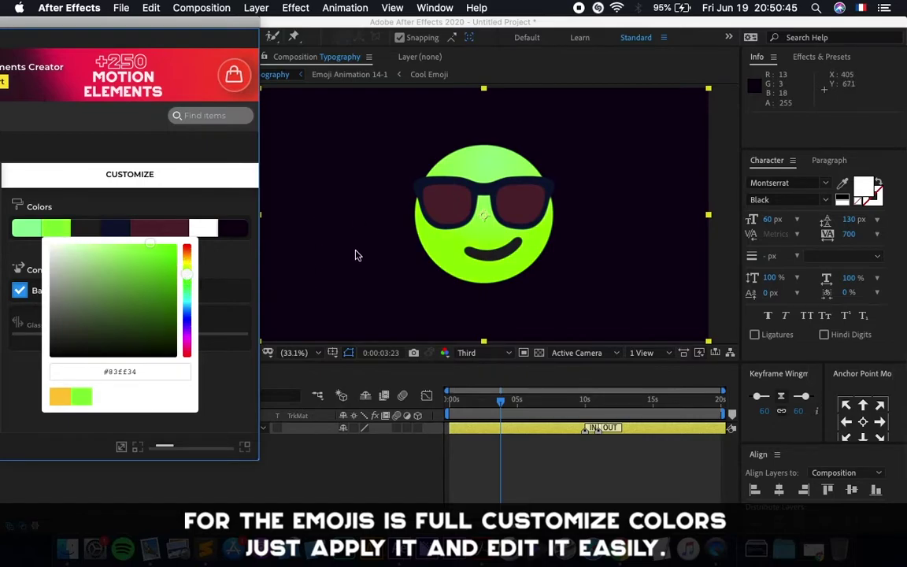
# Restore the emoji's second face colour to #ffc734 and shift the first face colour back to a light yellow.
pyautogui.click(357, 464)
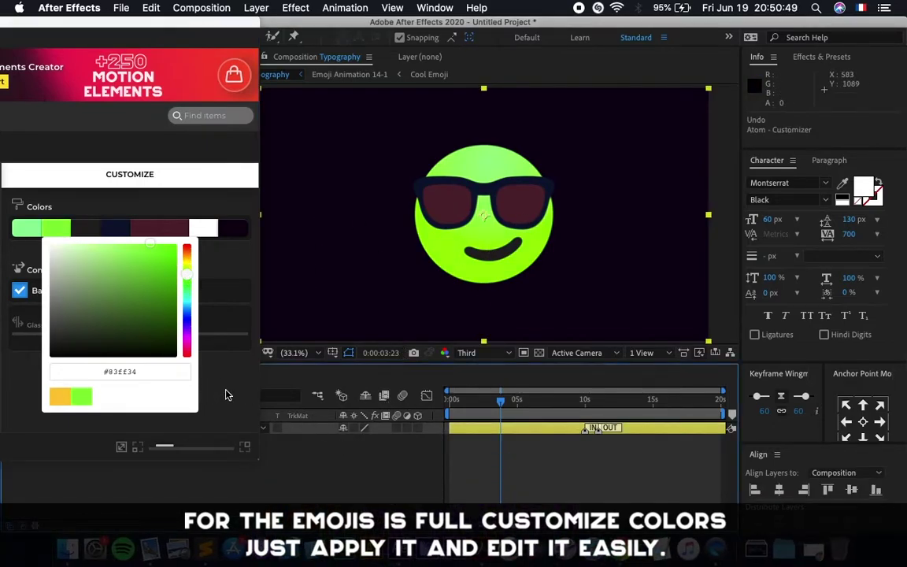
pyautogui.click(66, 400)
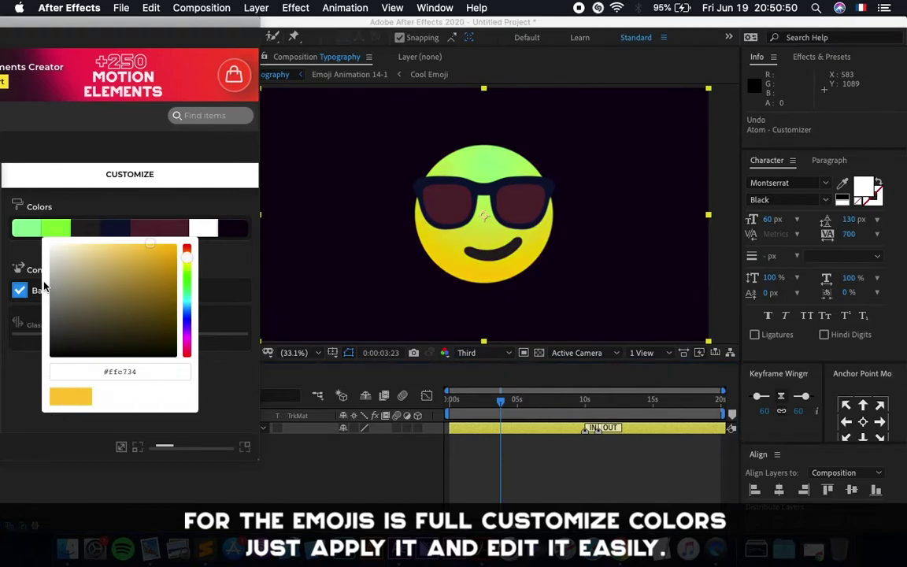
pyautogui.click(27, 229)
pyautogui.moveTo(157, 267); pyautogui.dragTo(158, 259)
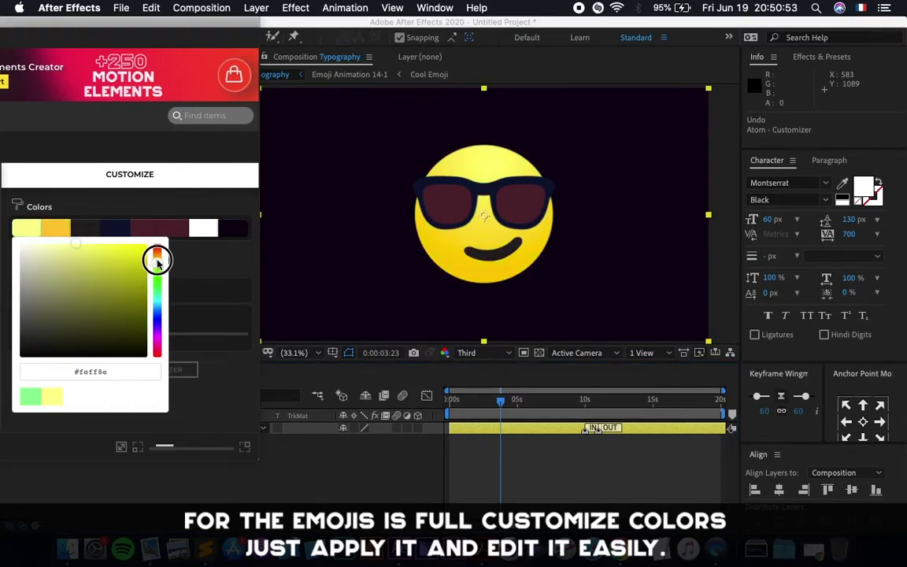
pyautogui.click(219, 410)
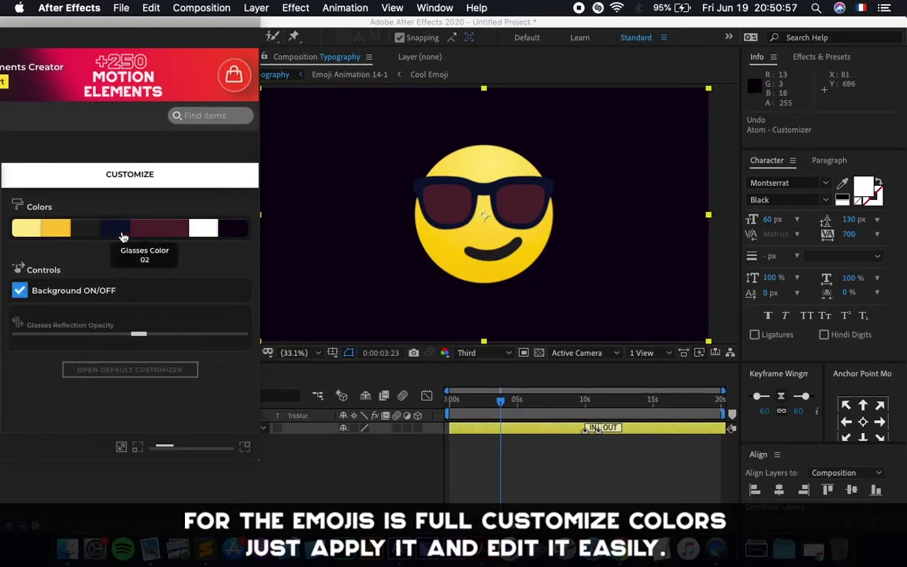
# Set the emoji's third colour swatch to crimson #b3153e.
pyautogui.click(95, 228)
pyautogui.click(191, 277)
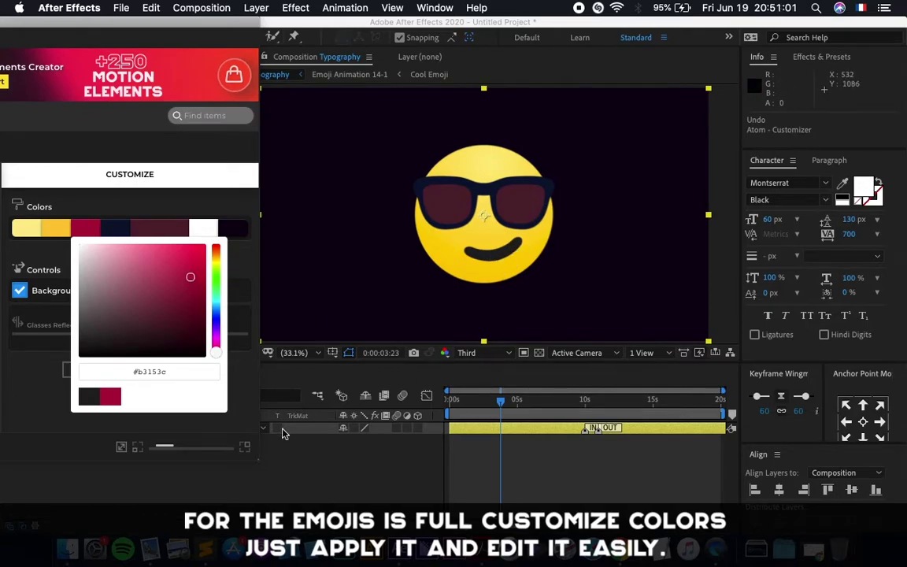
pyautogui.click(242, 399)
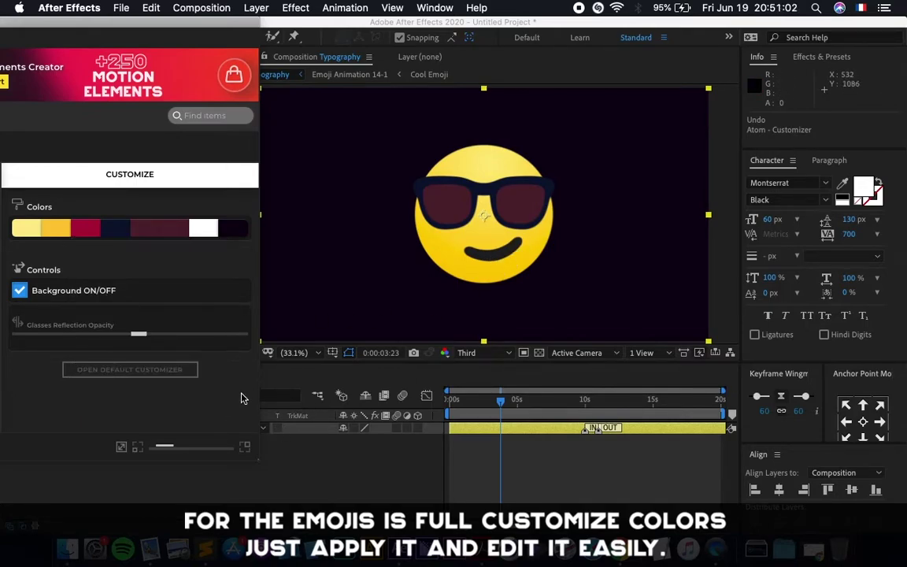
pyautogui.click(85, 238)
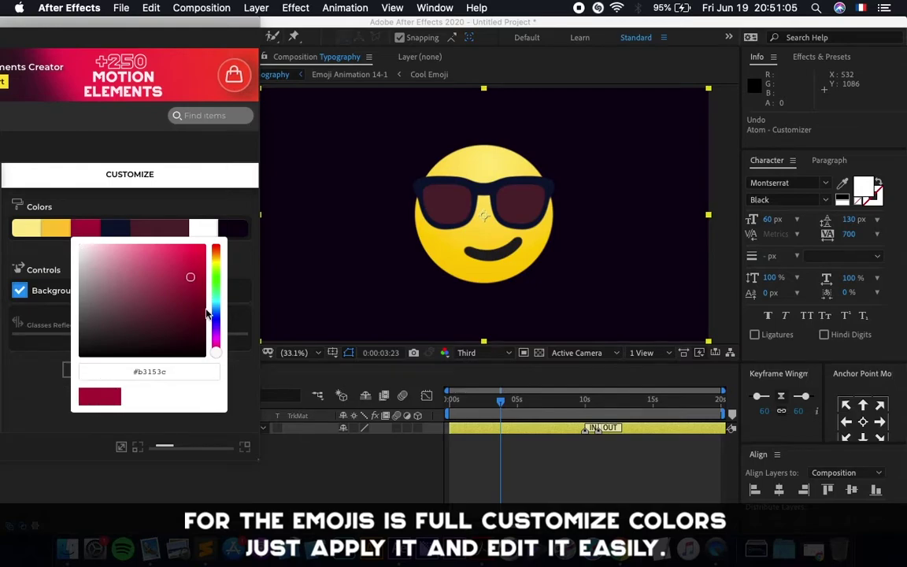
pyautogui.click(244, 381)
# Set the emoji's glasses frame colour to blue #485cb4.
pyautogui.click(128, 237)
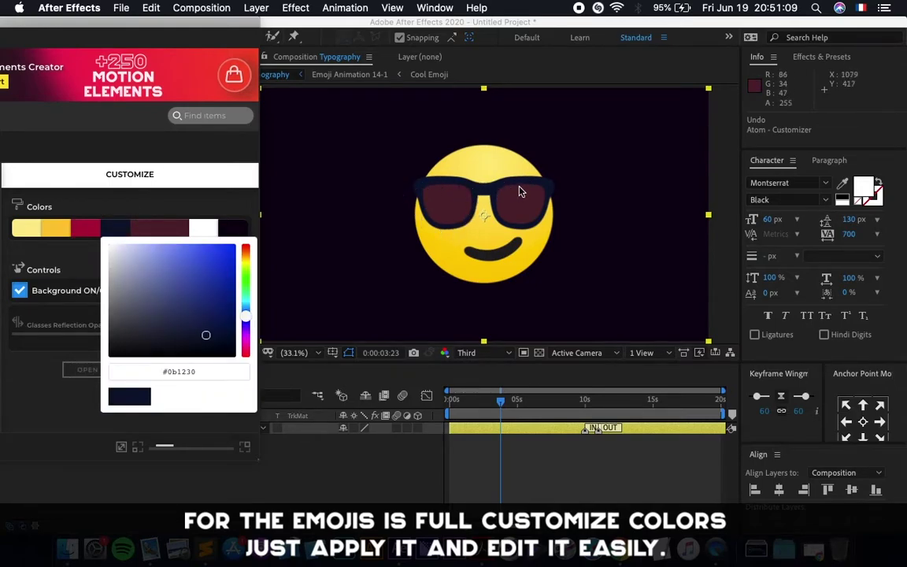
pyautogui.click(184, 275)
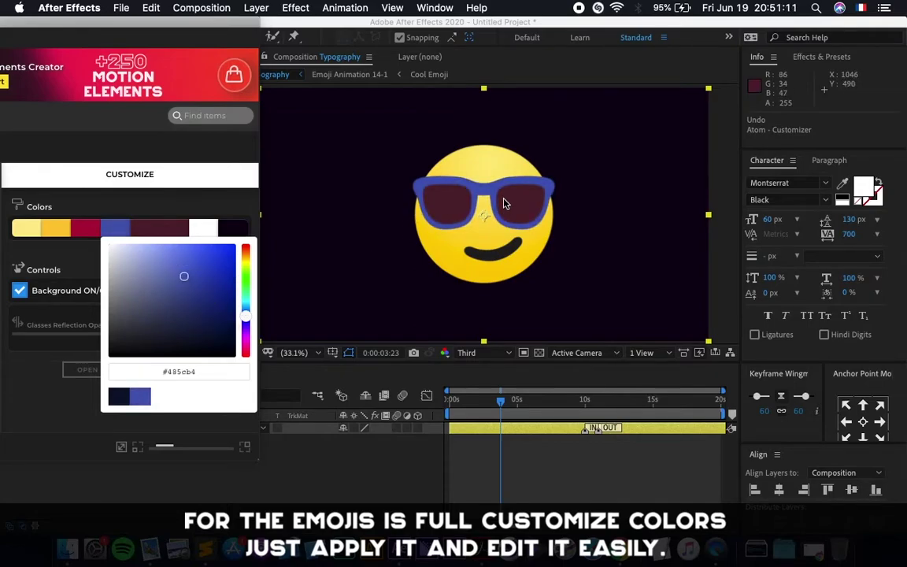
pyautogui.click(214, 440)
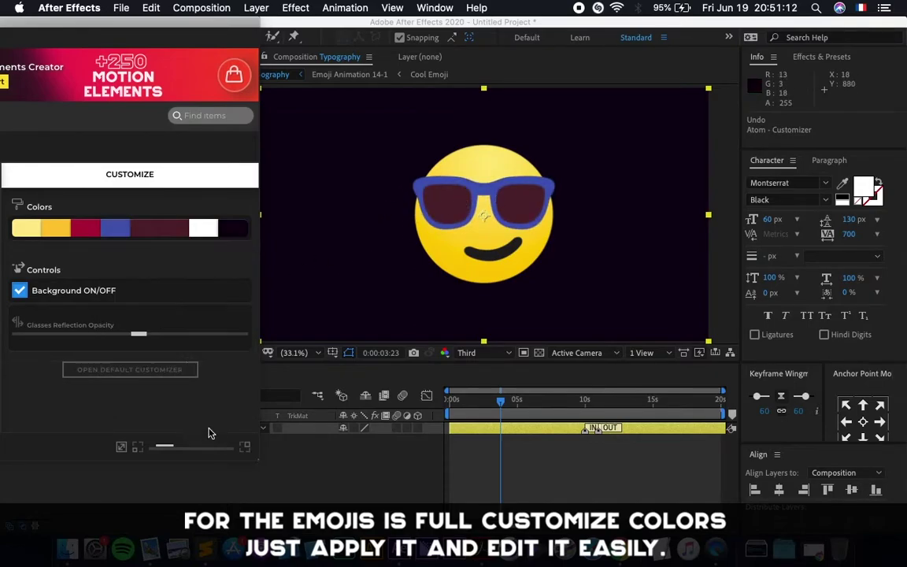
# Try a light pink tint on both of the emoji's sunglass lenses, using #e2b9c3 for one of them.
pyautogui.click(152, 228)
pyautogui.click(137, 263)
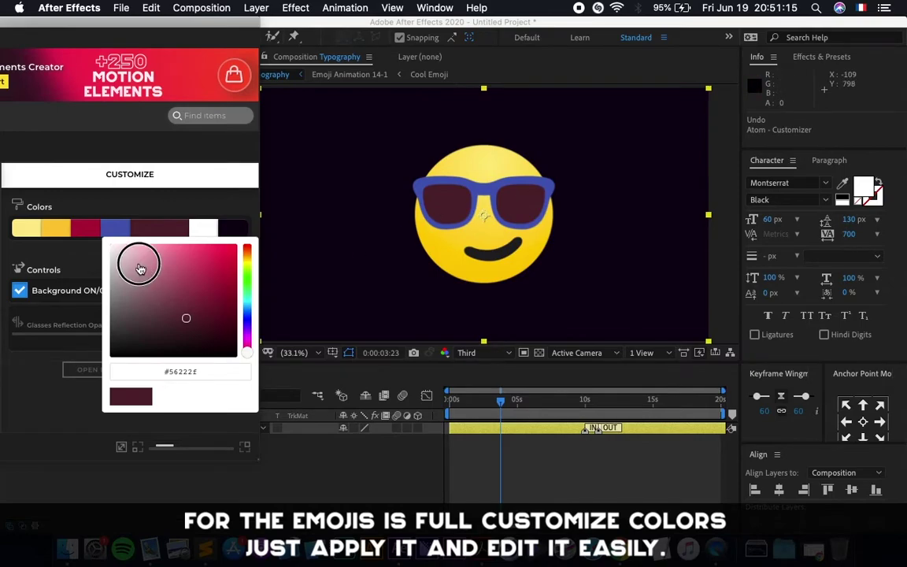
pyautogui.click(169, 228)
pyautogui.click(133, 259)
pyautogui.click(132, 255)
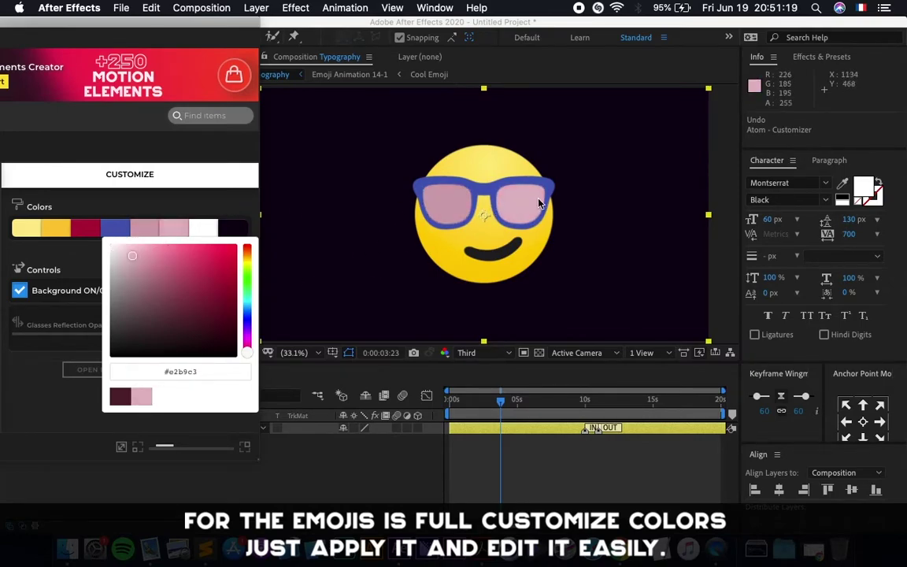
pyautogui.click(31, 399)
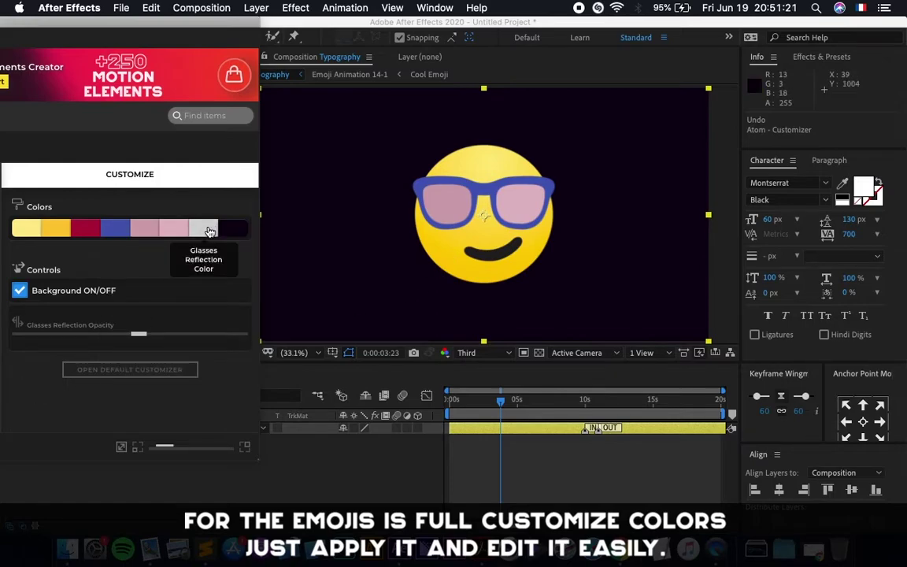
# Recolour the sunglass lenses dark grey, setting the sixth colour swatch to #2b2b2b and the fifth to a similar dark grey.
pyautogui.click(211, 230)
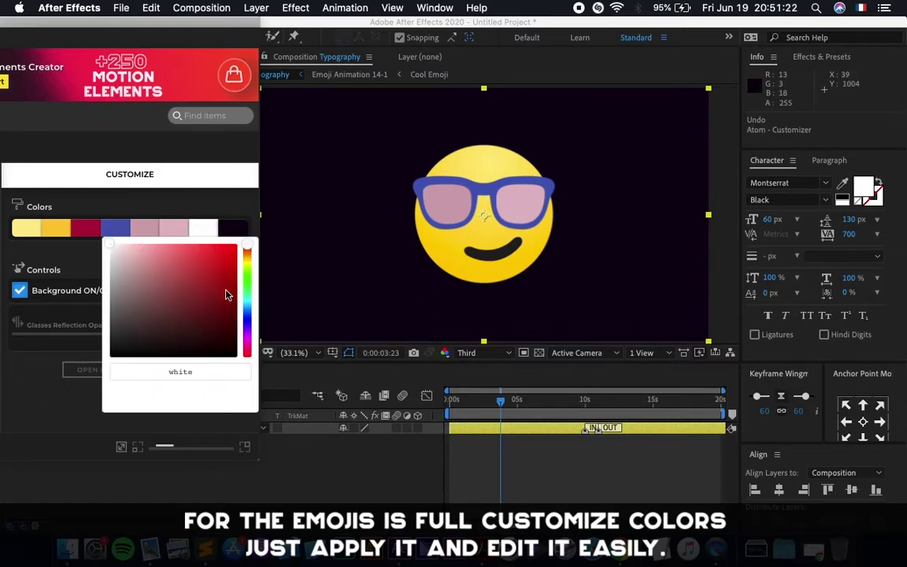
pyautogui.click(190, 429)
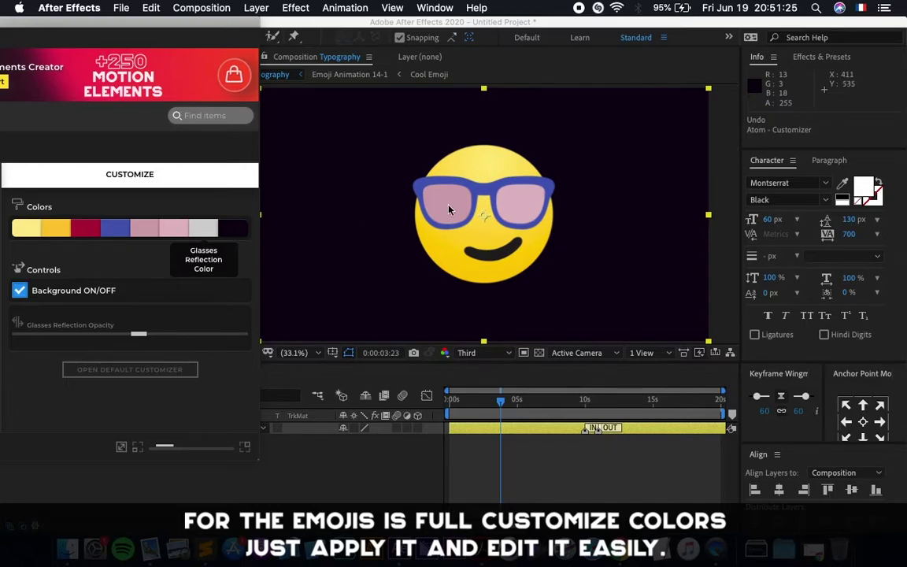
pyautogui.click(177, 235)
pyautogui.moveTo(128, 330)
pyautogui.mouseDown()
pyautogui.moveTo(112, 328)
pyautogui.moveTo(106, 340)
pyautogui.mouseUp()
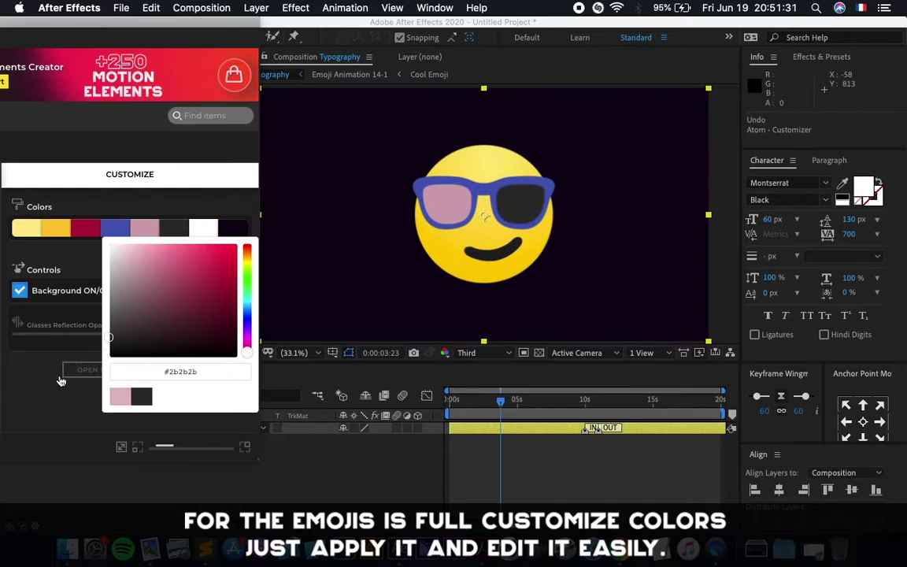
pyautogui.click(77, 345)
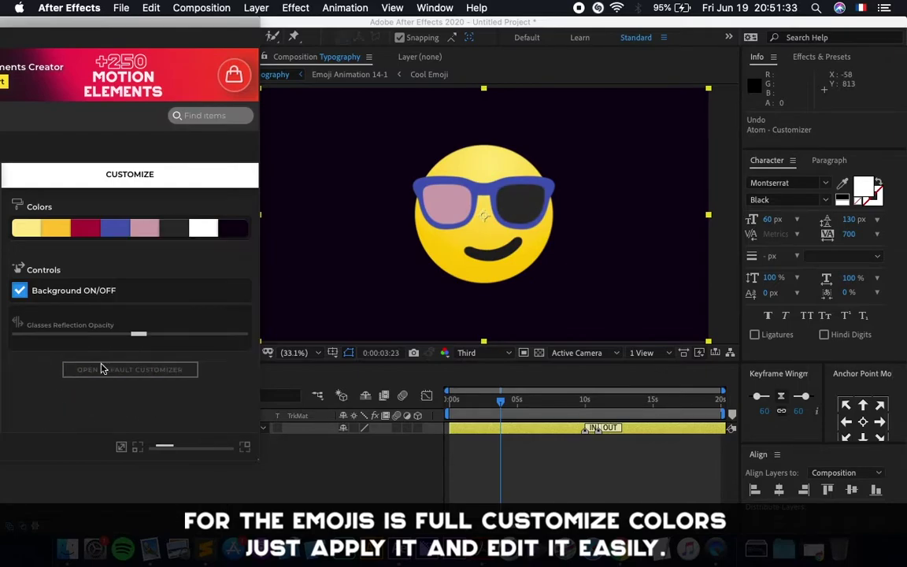
pyautogui.click(144, 228)
pyautogui.click(110, 330)
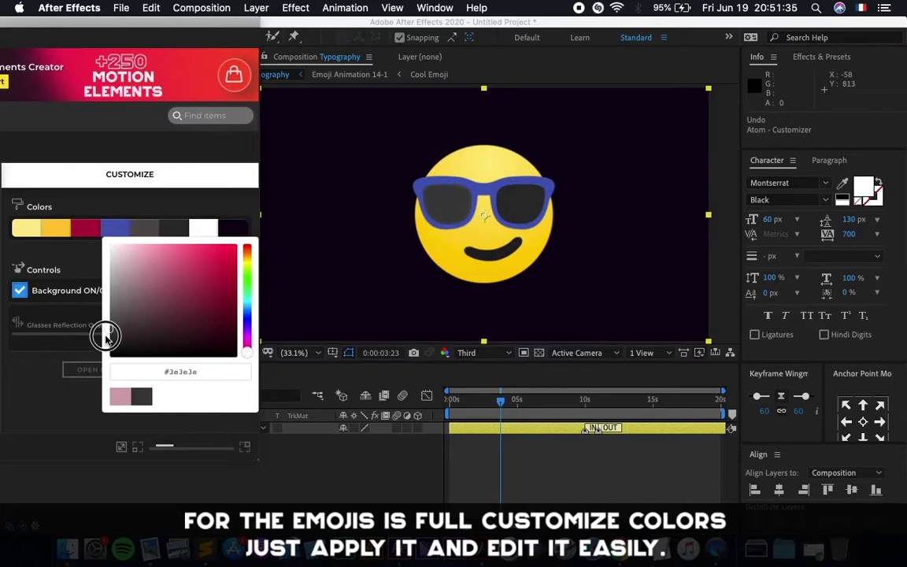
pyautogui.click(47, 402)
# Move to 0:00:04:16, where the lens reflection shows, and set the Glasses Reflection Color to a pale aqua, about #b9eaea.
pyautogui.moveTo(504, 403); pyautogui.dragTo(513, 407)
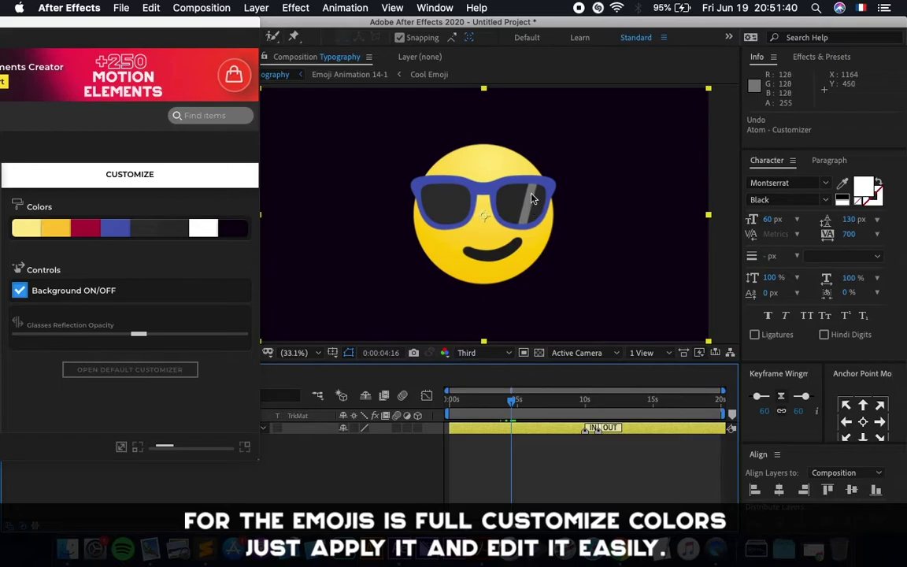
pyautogui.click(202, 230)
pyautogui.click(209, 276)
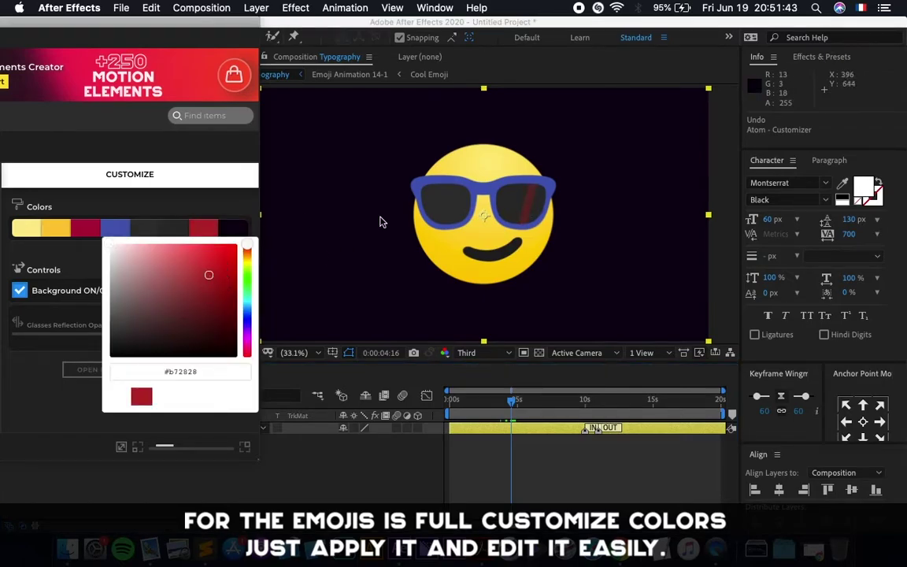
pyautogui.click(150, 263)
pyautogui.click(130, 260)
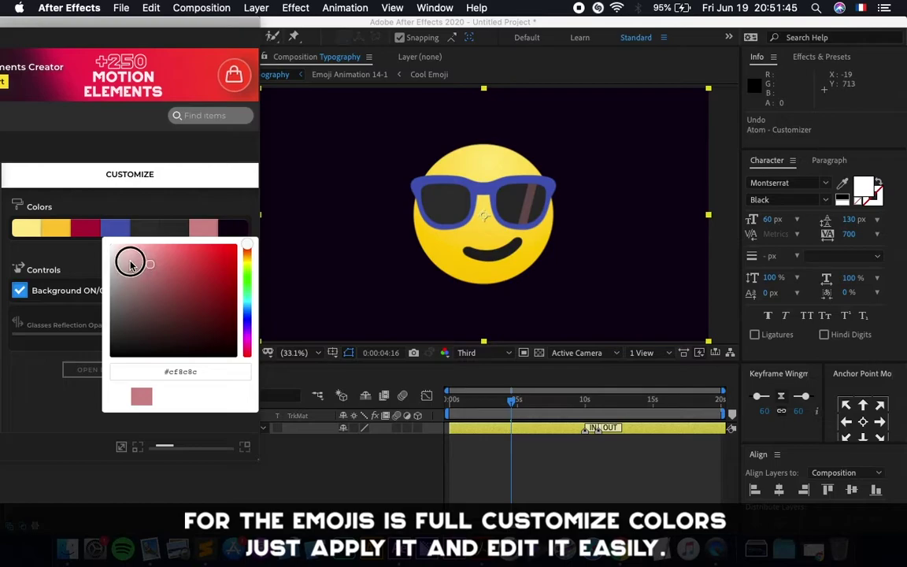
pyautogui.click(249, 301)
pyautogui.click(134, 251)
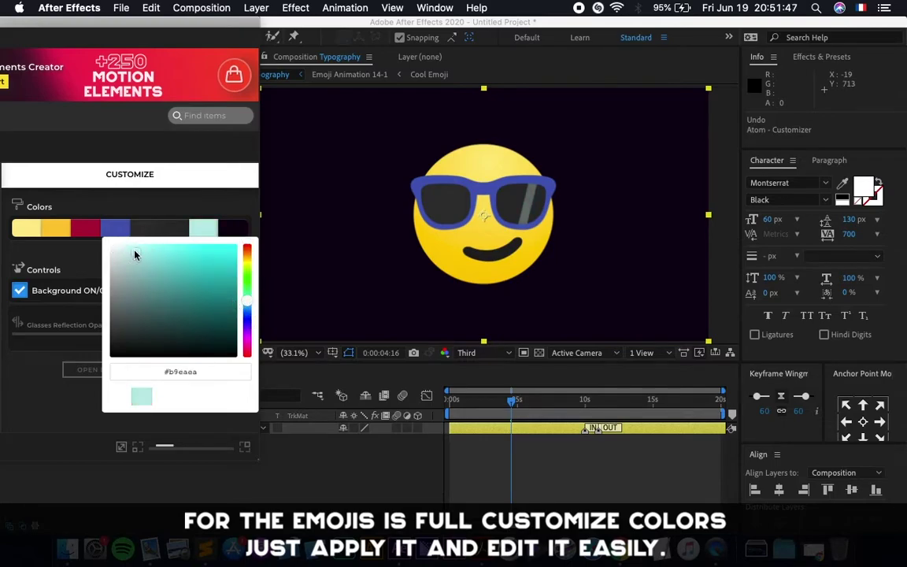
pyautogui.click(31, 367)
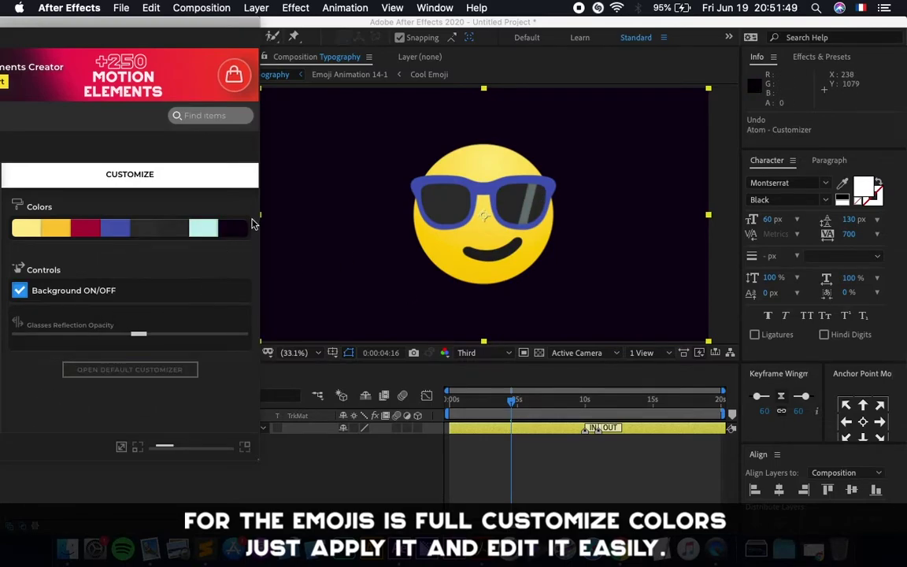
# Set the emoji's background colour to black.
pyautogui.click(238, 229)
pyautogui.moveTo(144, 310); pyautogui.dragTo(110, 340)
pyautogui.moveTo(27, 391); pyautogui.dragTo(175, 423)
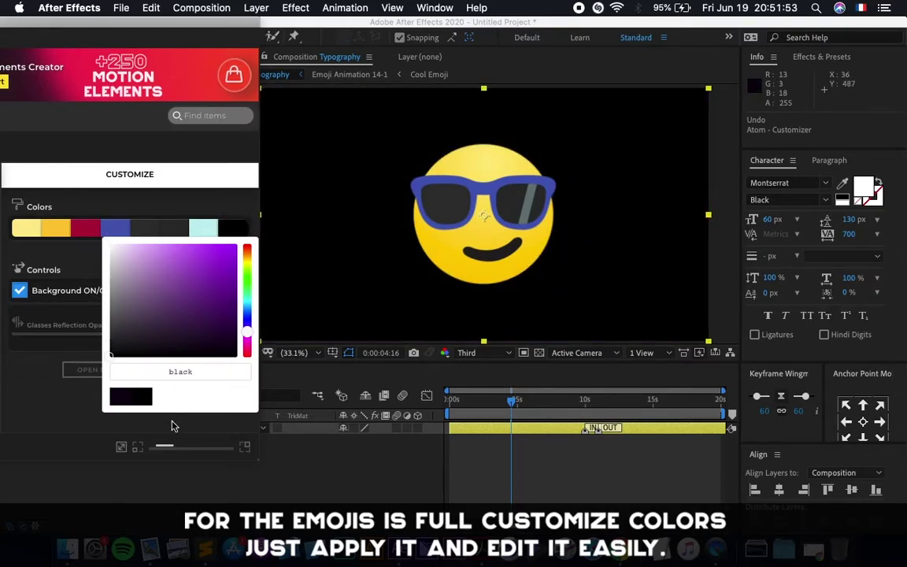
pyautogui.click(81, 423)
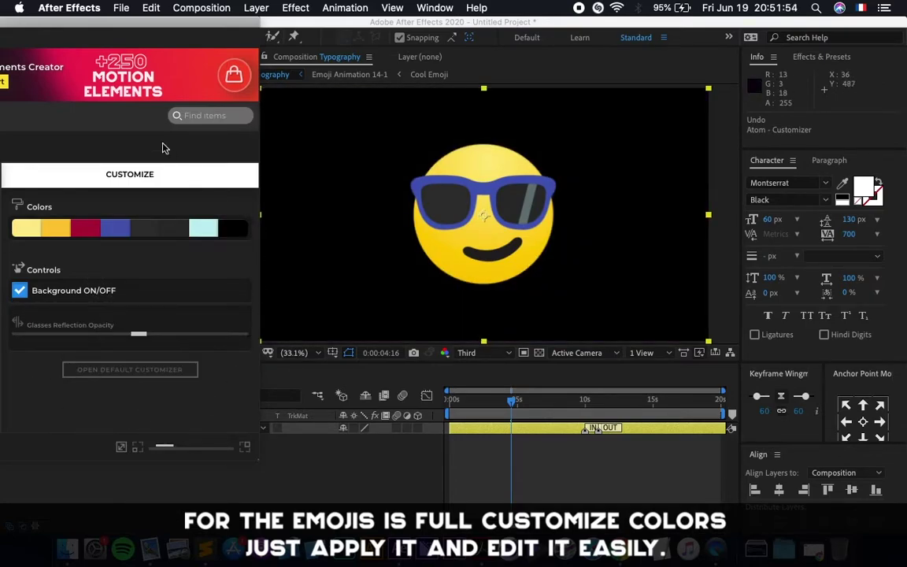
# Preview the recoloured emoji animation from the start of the composition.
pyautogui.click(494, 426)
pyautogui.moveTo(524, 404); pyautogui.dragTo(377, 419)
pyautogui.press('space')
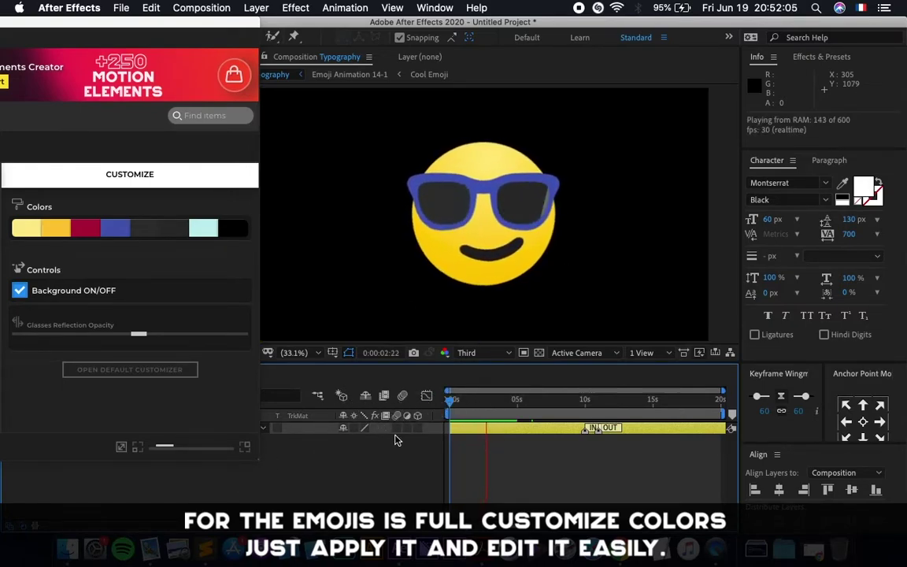
# Delete the emoji layer from the Typography composition and bring the whole AtomX window back into view.
pyautogui.click(465, 431)
pyautogui.press('Delete')
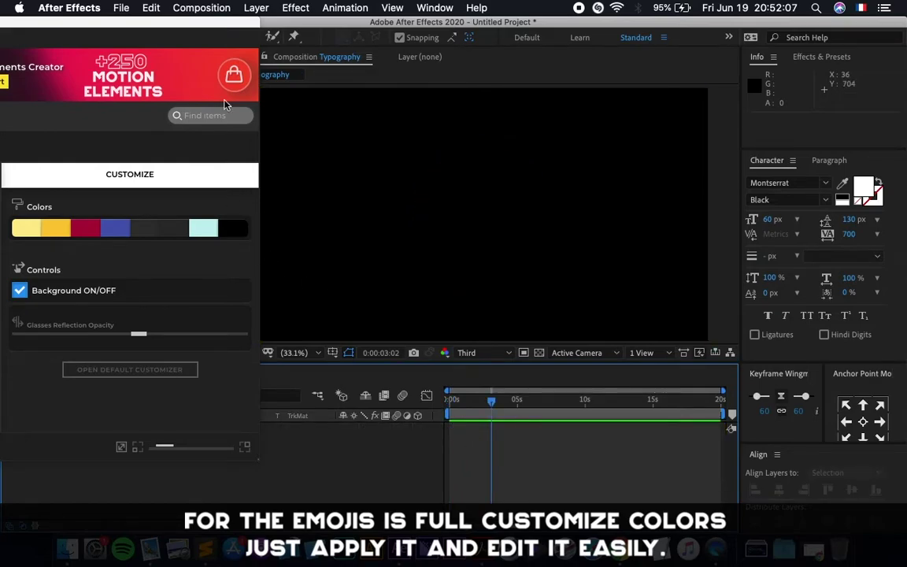
pyautogui.moveTo(209, 20); pyautogui.dragTo(328, 8)
# Browse the Elements library's Emojis Animation items and the Outline, Flat and Luxury sets of Social Media Icons.
pyautogui.click(68, 236)
pyautogui.click(63, 286)
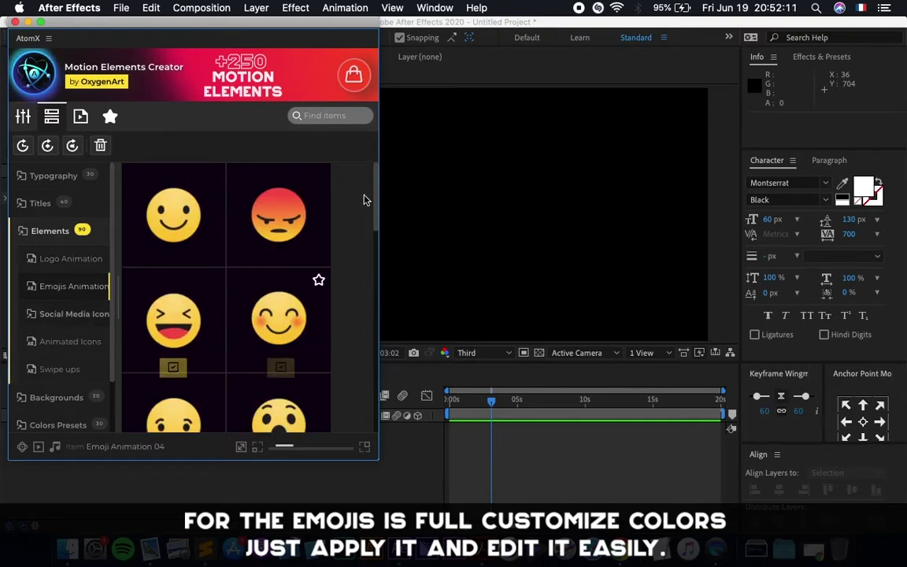
pyautogui.scroll(-4, 344, 276)
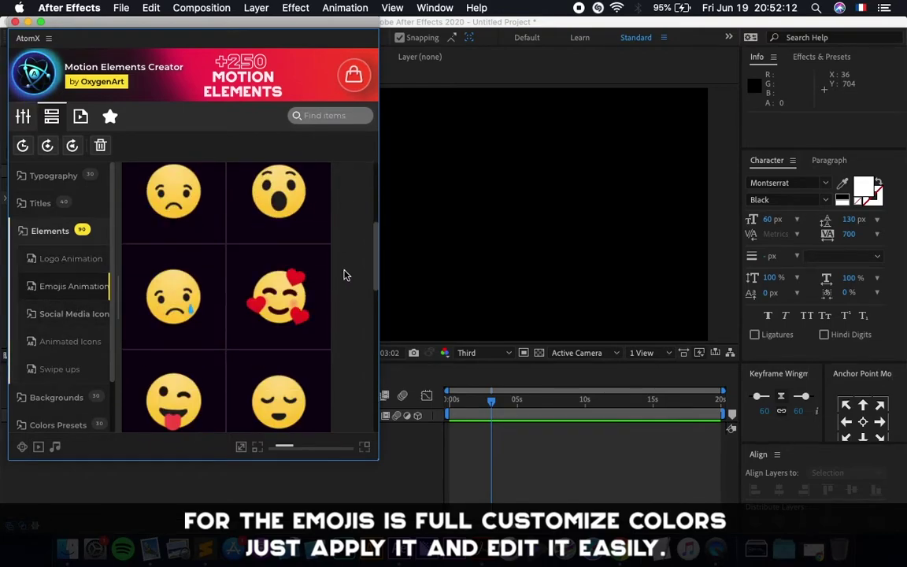
pyautogui.click(65, 315)
pyautogui.scroll(3, 277, 280)
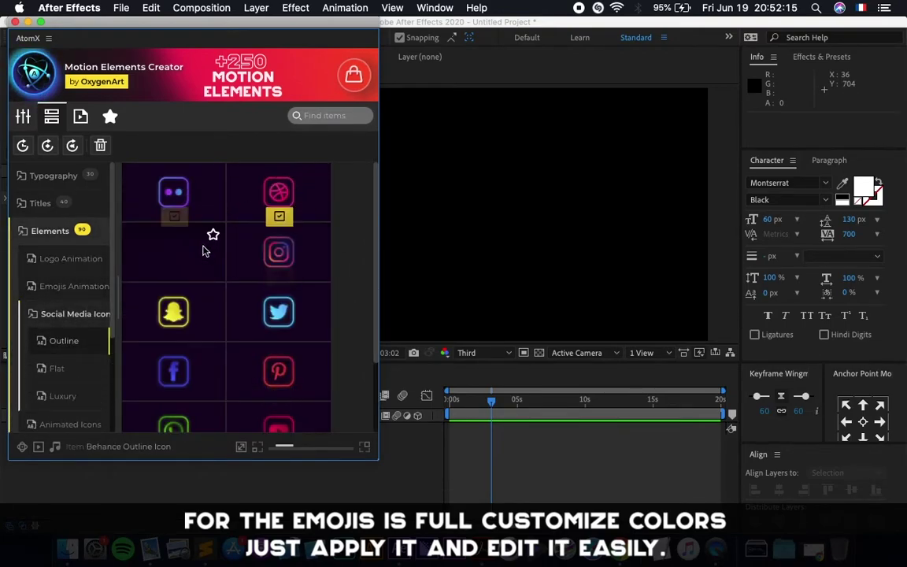
pyautogui.click(62, 370)
pyautogui.click(64, 396)
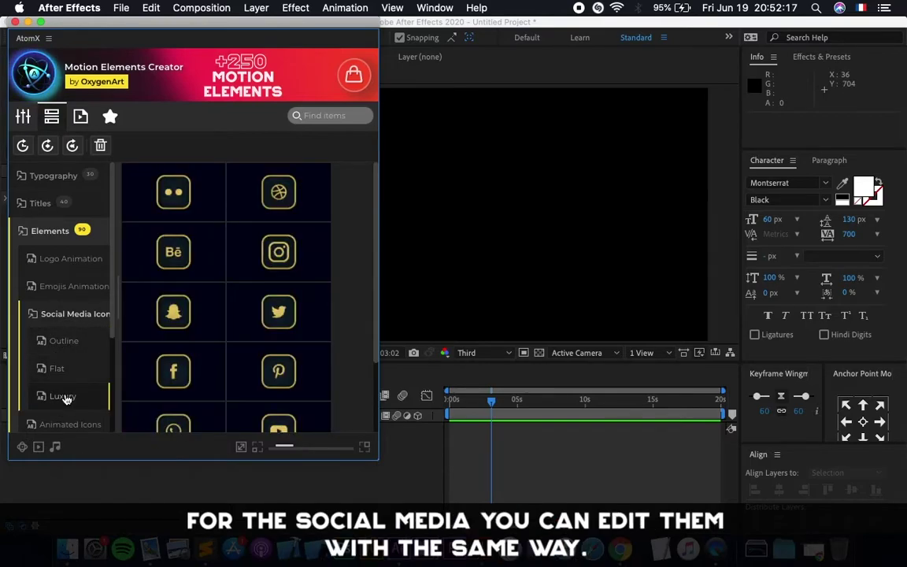
# Apply the Flickr Outline Icon from the Outline social media icons to the Typography composition.
pyautogui.click(63, 342)
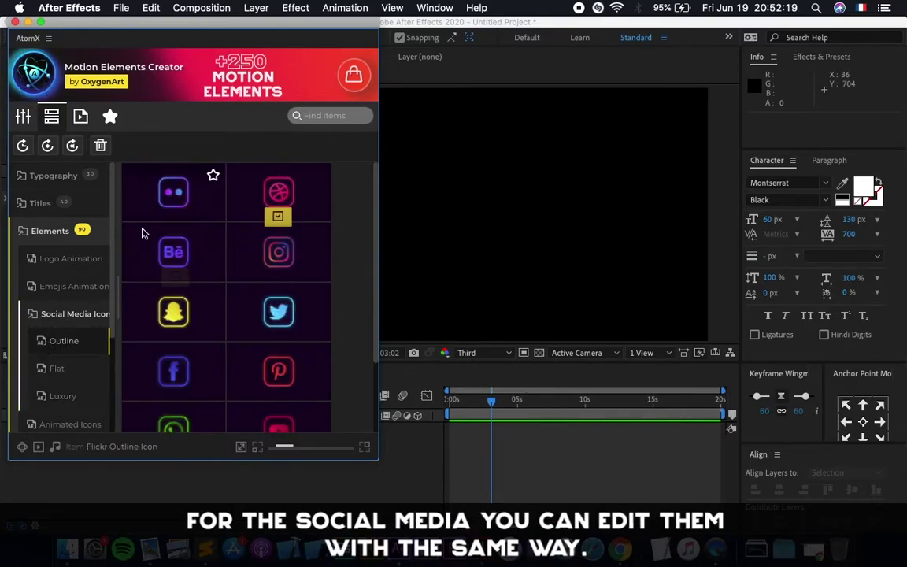
pyautogui.moveTo(143, 213)
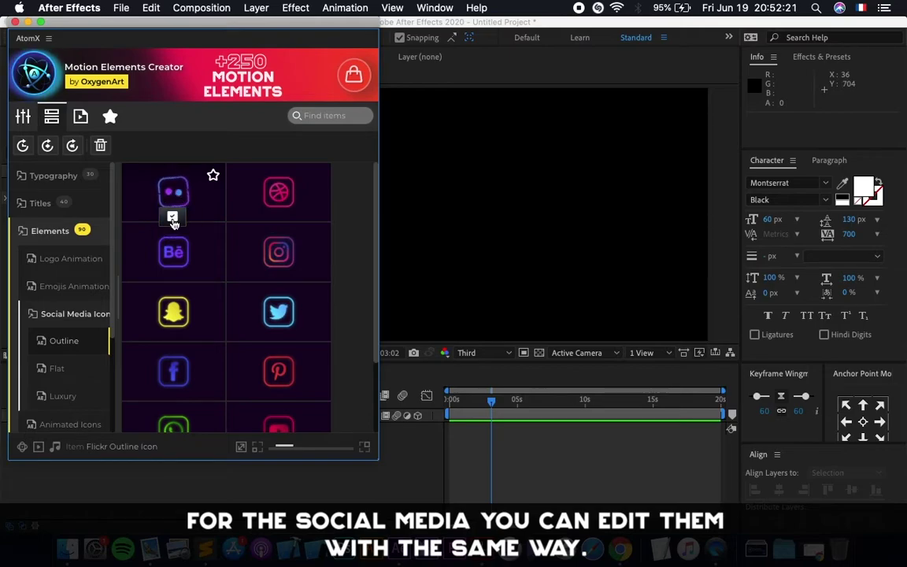
pyautogui.click(194, 208)
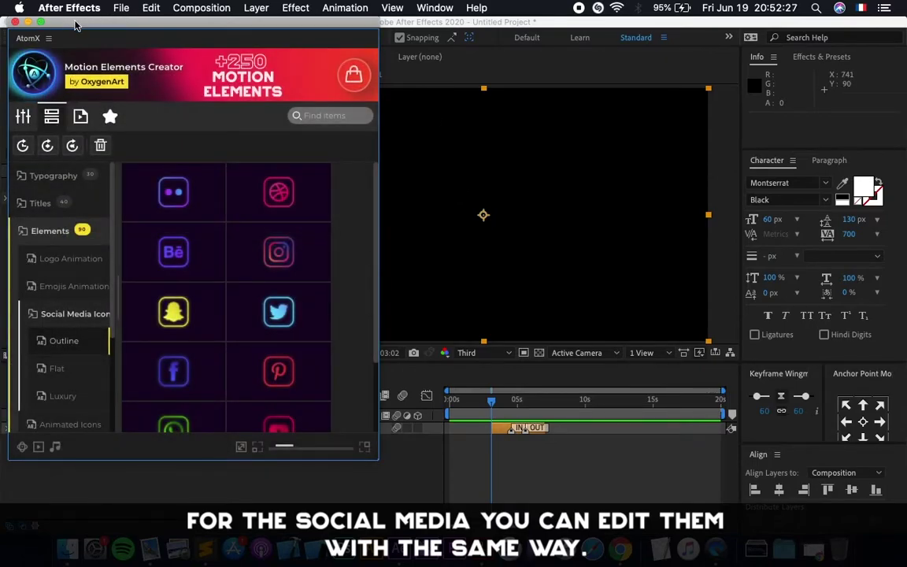
# Clear the AtomX window from the preview, show the Flickr icon's customization controls and move to 0:00:04:19.
pyautogui.moveTo(300, 22); pyautogui.dragTo(197, 7)
pyautogui.click(26, 116)
pyautogui.moveTo(479, 393); pyautogui.dragTo(512, 400)
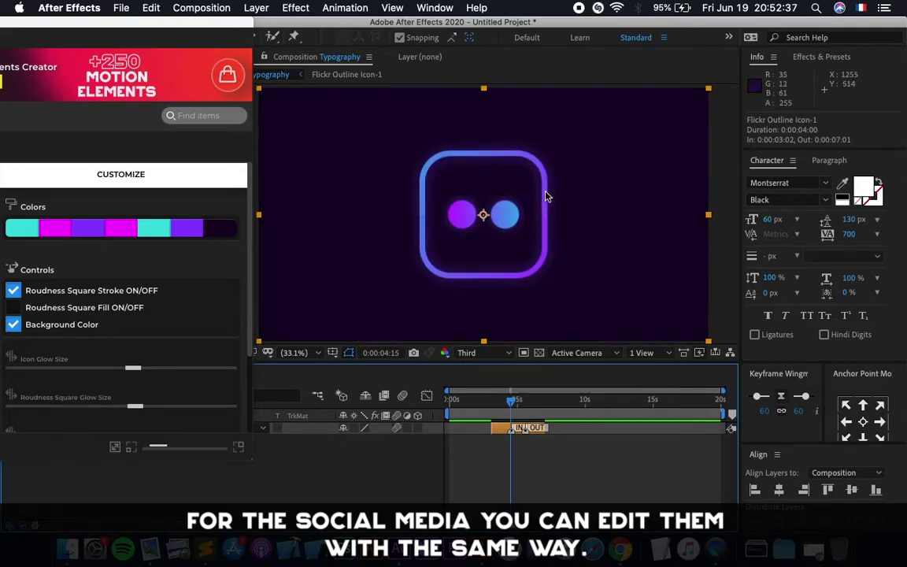
pyautogui.moveTo(508, 401)
pyautogui.mouseDown()
pyautogui.moveTo(488, 403)
pyautogui.moveTo(513, 404)
pyautogui.mouseUp()
# Uncover the timeline's layer list, select the Flickr Outline Icon-1 layer and restore the AtomX window's position.
pyautogui.moveTo(240, 24); pyautogui.dragTo(260, 455)
pyautogui.click(70, 432)
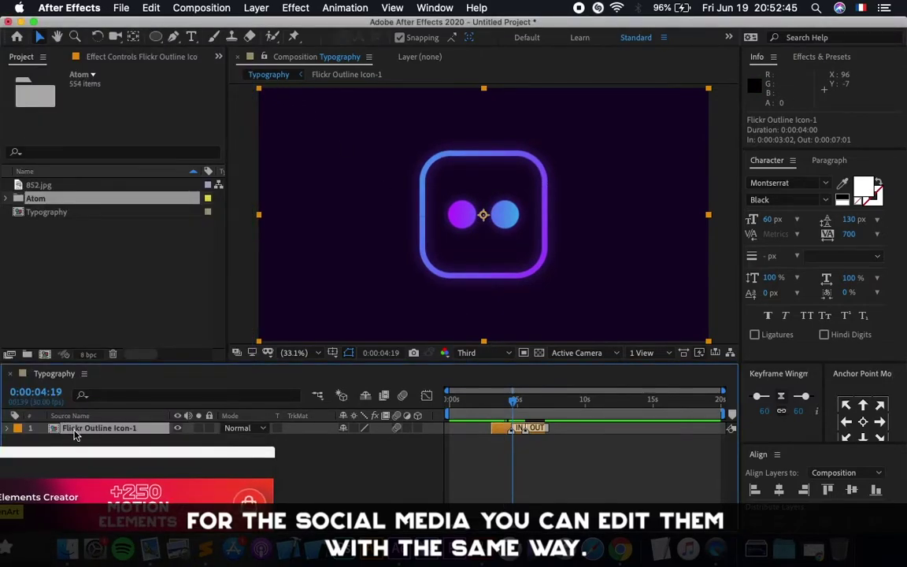
pyautogui.click(108, 457)
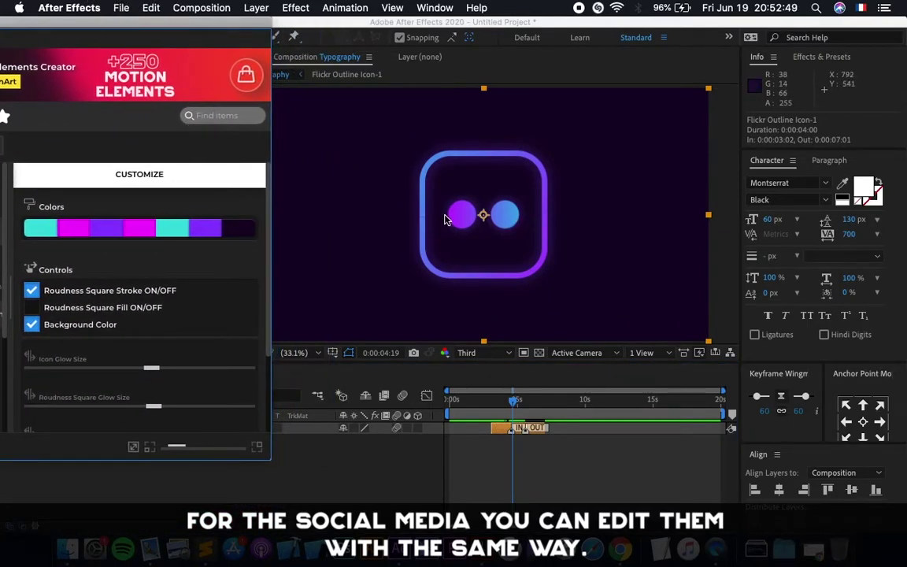
# Recolour the Flickr icon's two dots, setting the first colour swatch to #3500de and the second to #00ffc6.
pyautogui.click(43, 228)
pyautogui.click(170, 323)
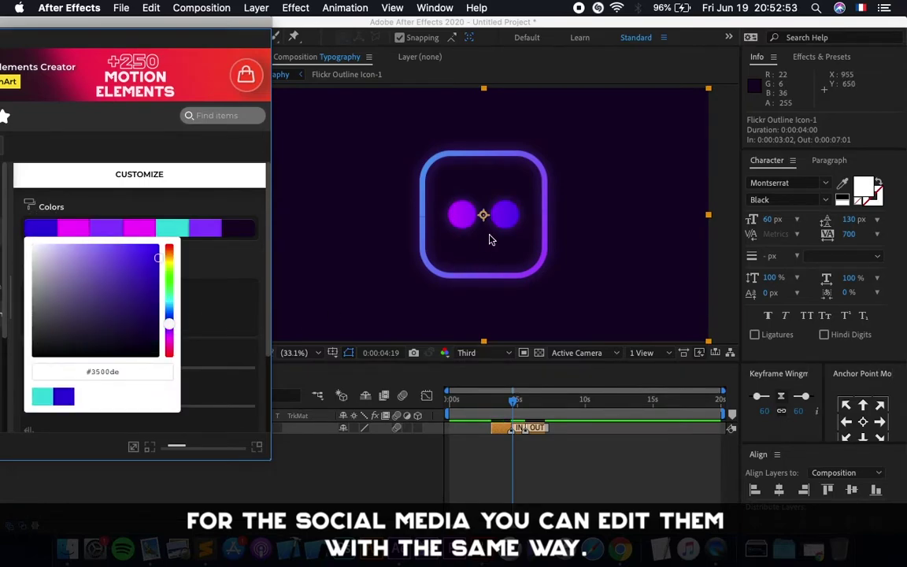
pyautogui.click(68, 229)
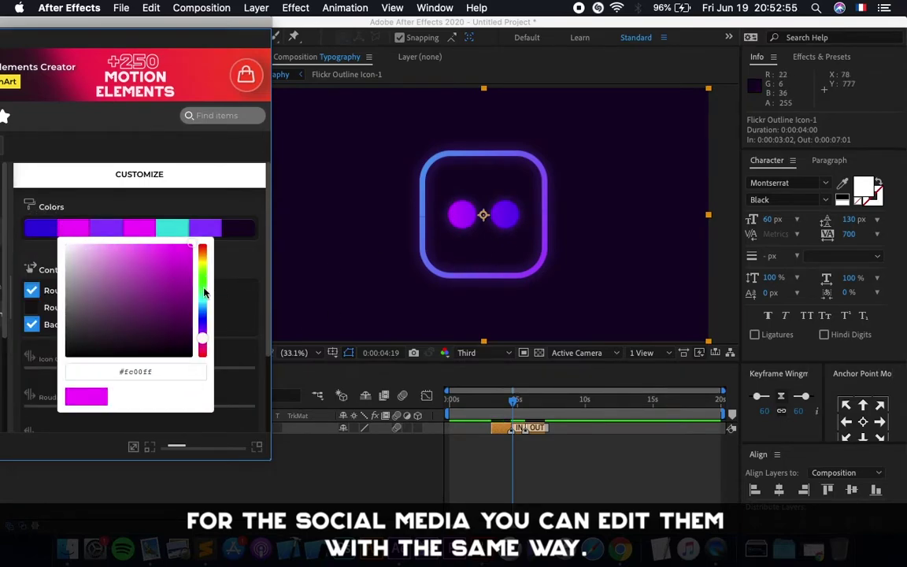
pyautogui.moveTo(201, 304); pyautogui.dragTo(202, 296)
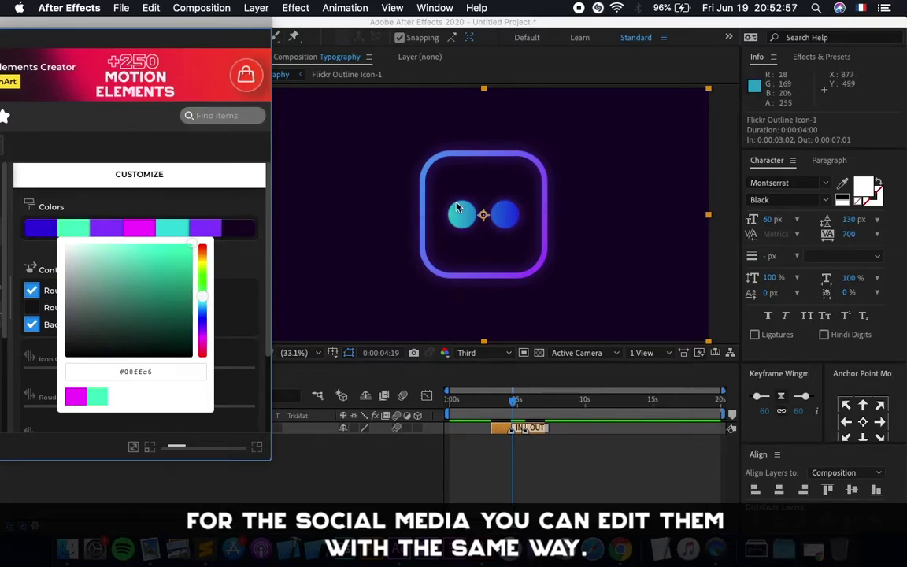
# Darken the Flickr icon's purple third colour and change the rounded square's magenta colour to a muted red.
pyautogui.click(103, 232)
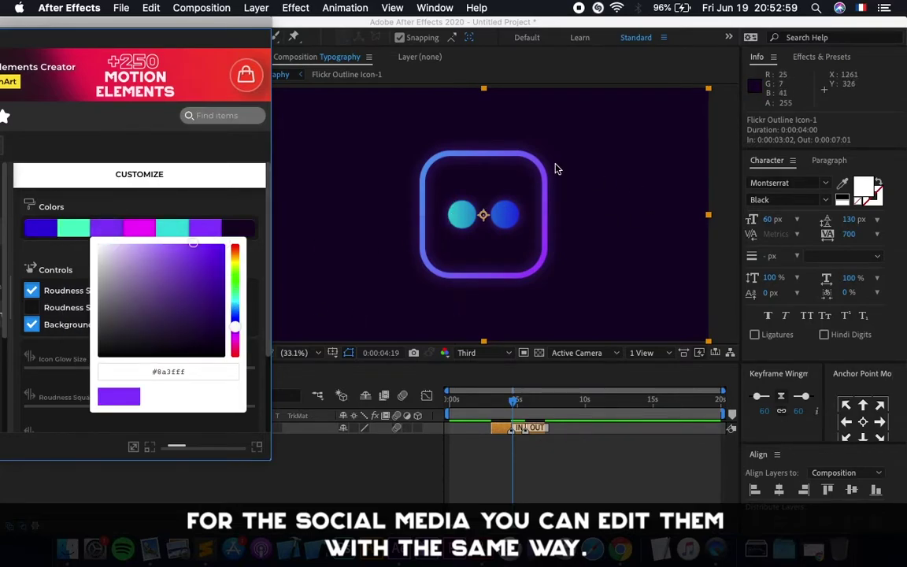
pyautogui.click(203, 290)
pyautogui.click(139, 228)
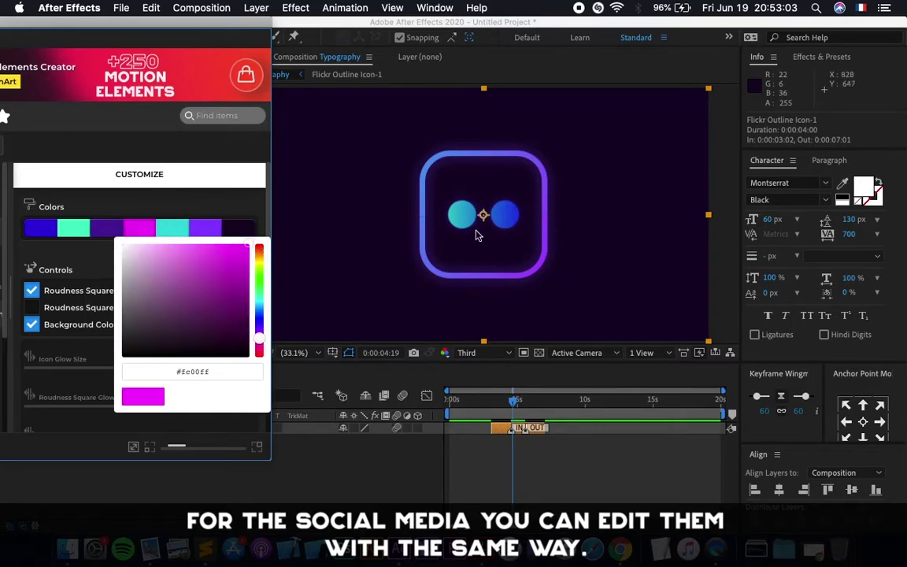
pyautogui.click(189, 263)
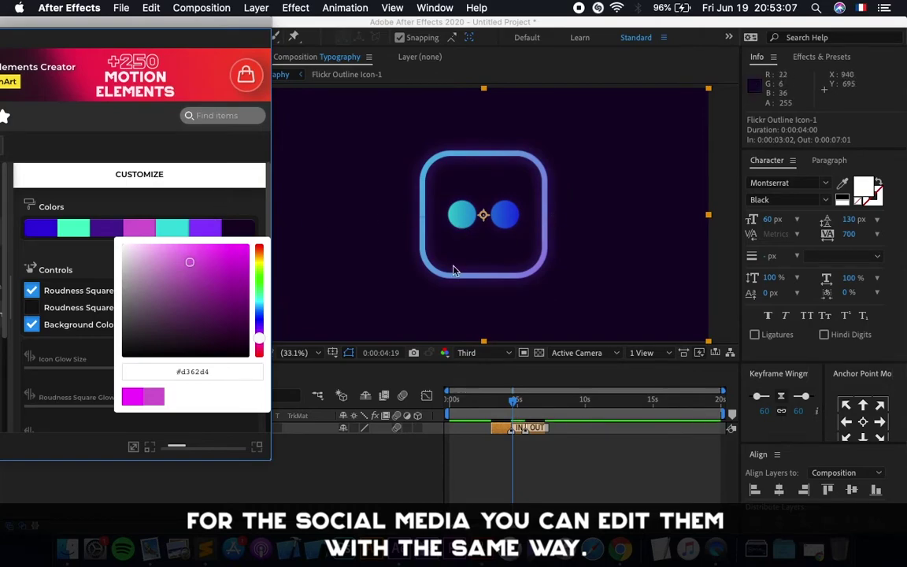
pyautogui.moveTo(258, 302); pyautogui.dragTo(259, 247)
pyautogui.click(244, 197)
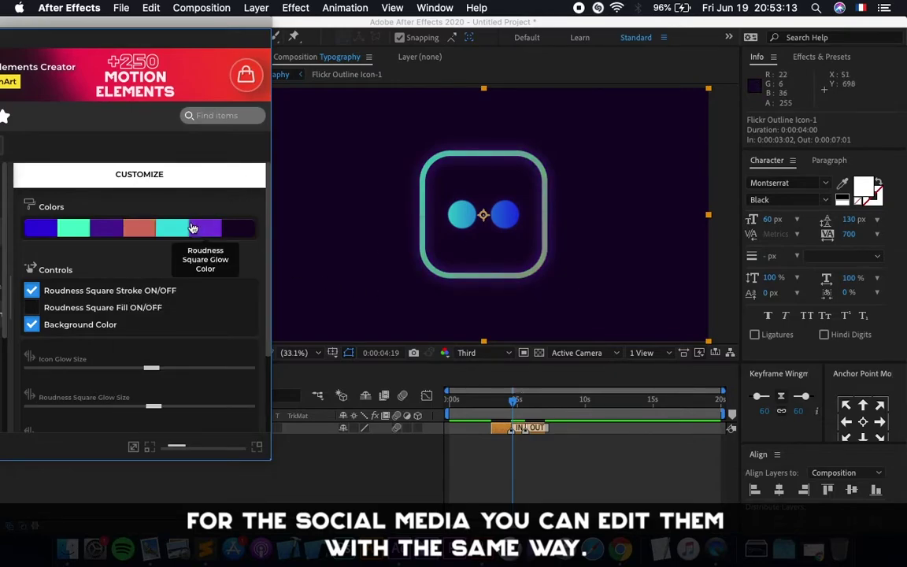
# Set the rounded square's turquoise colour to #346161 and its glow colour to #ff803f.
pyautogui.click(173, 228)
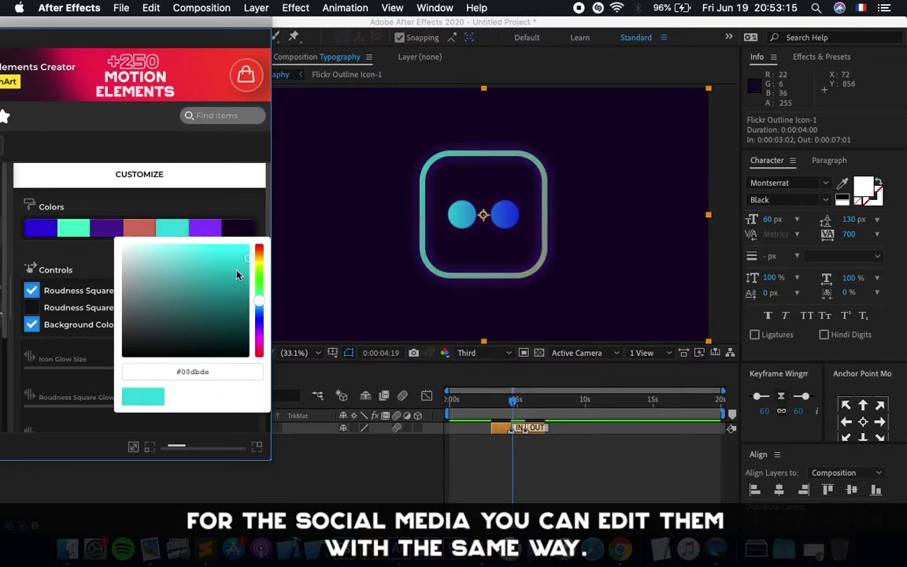
pyautogui.moveTo(215, 289); pyautogui.dragTo(180, 314)
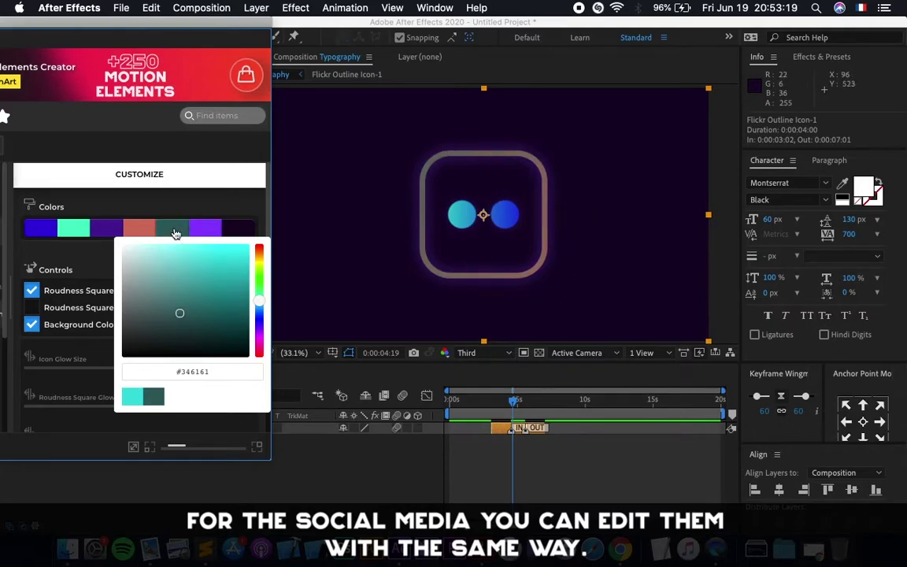
pyautogui.click(183, 201)
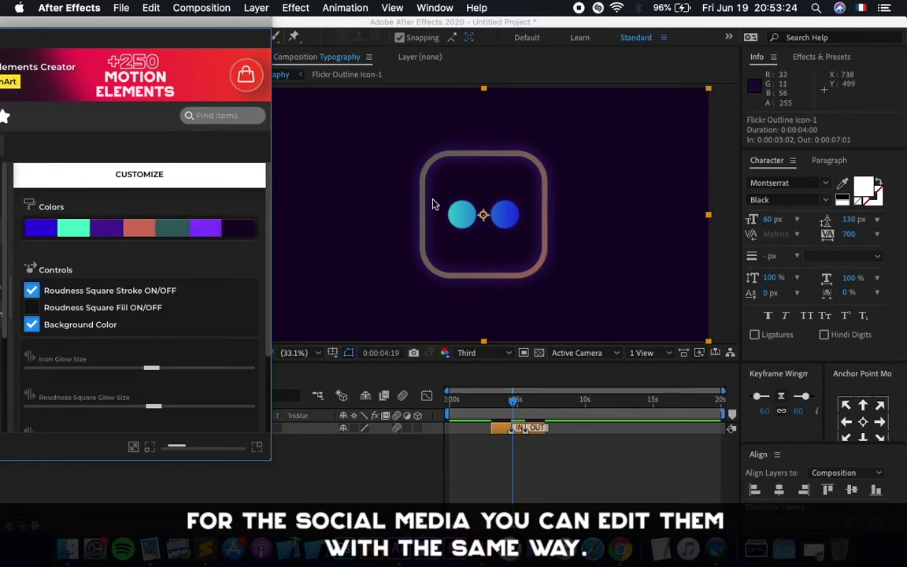
pyautogui.click(209, 228)
pyautogui.click(261, 334)
pyautogui.moveTo(261, 334); pyautogui.dragTo(259, 249)
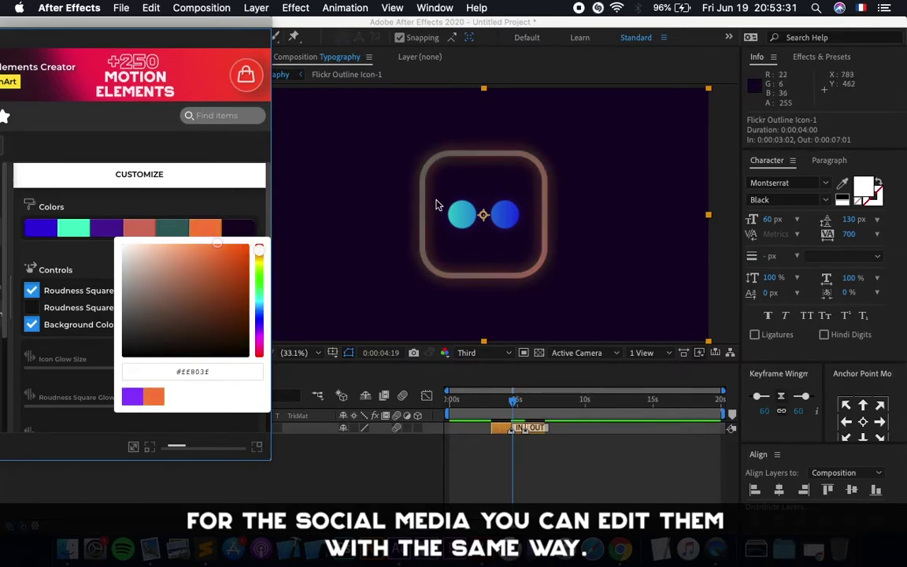
# Try a white background with the square's stroke switched off and on, and restore the dark purple background.
pyautogui.click(231, 229)
pyautogui.click(123, 253)
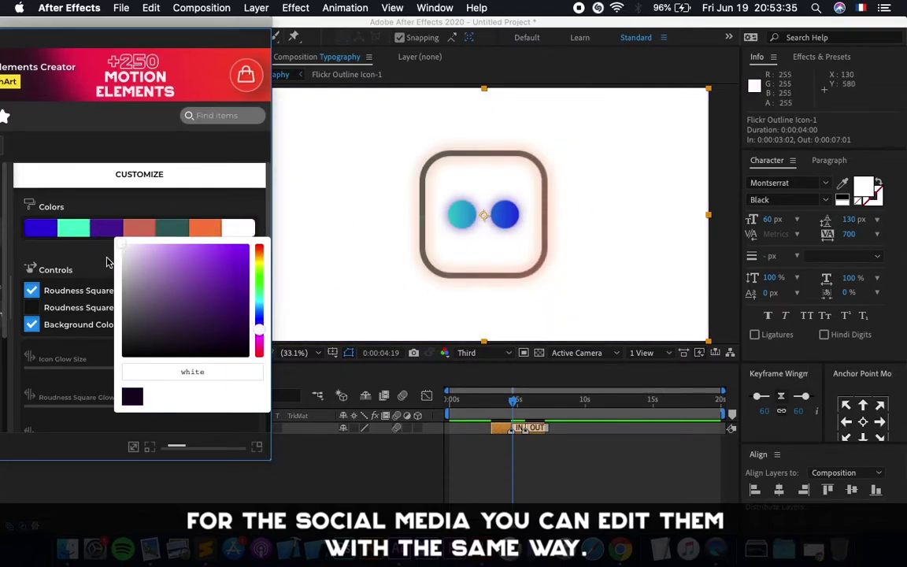
pyautogui.click(108, 261)
pyautogui.click(32, 289)
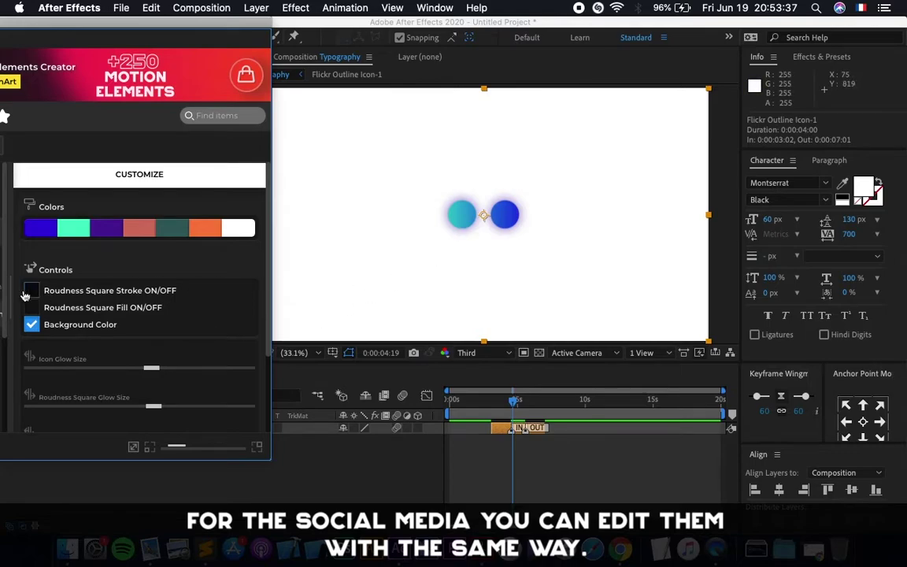
pyautogui.click(32, 289)
pyautogui.click(238, 229)
pyautogui.moveTo(158, 324)
pyautogui.mouseDown()
pyautogui.moveTo(122, 335)
pyautogui.moveTo(229, 330)
pyautogui.moveTo(242, 343)
pyautogui.mouseUp()
pyautogui.click(234, 421)
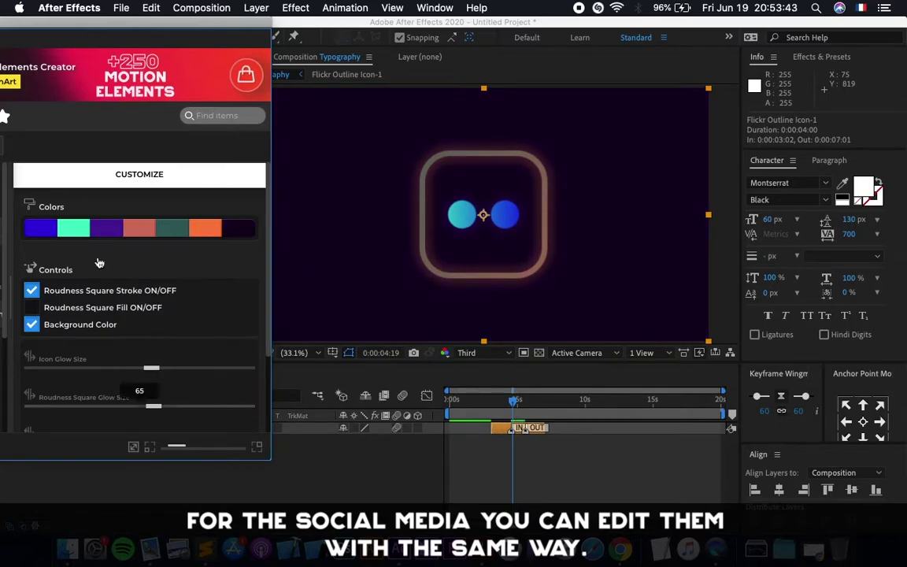
# Recolour the icon's blue dot magenta and set the rounded square's muted red colour to #62c3d4.
pyautogui.click(45, 238)
pyautogui.moveTo(168, 330); pyautogui.dragTo(168, 344)
pyautogui.click(245, 259)
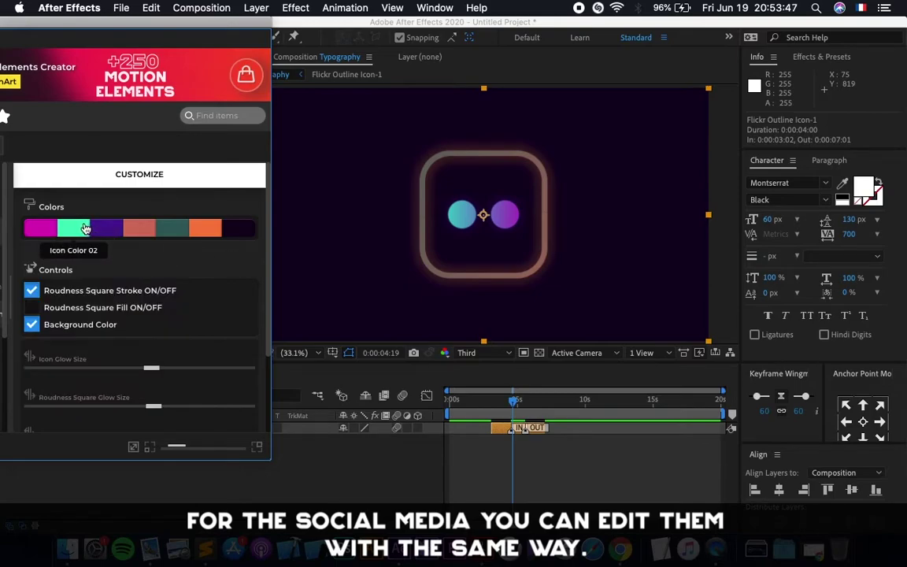
pyautogui.click(139, 228)
pyautogui.moveTo(256, 329); pyautogui.dragTo(260, 305)
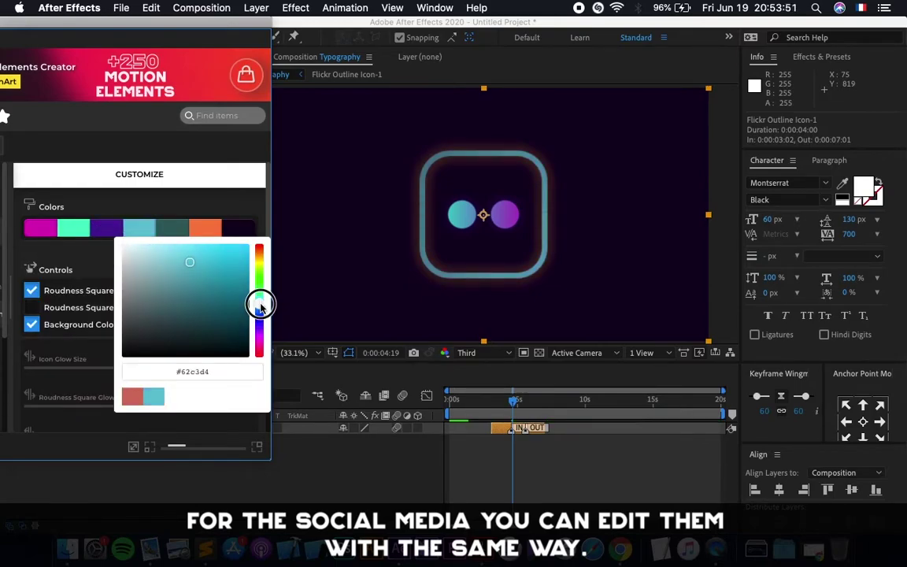
# Set the rounded square's glow colour to #0c015e and reduce its glow size.
pyautogui.click(212, 231)
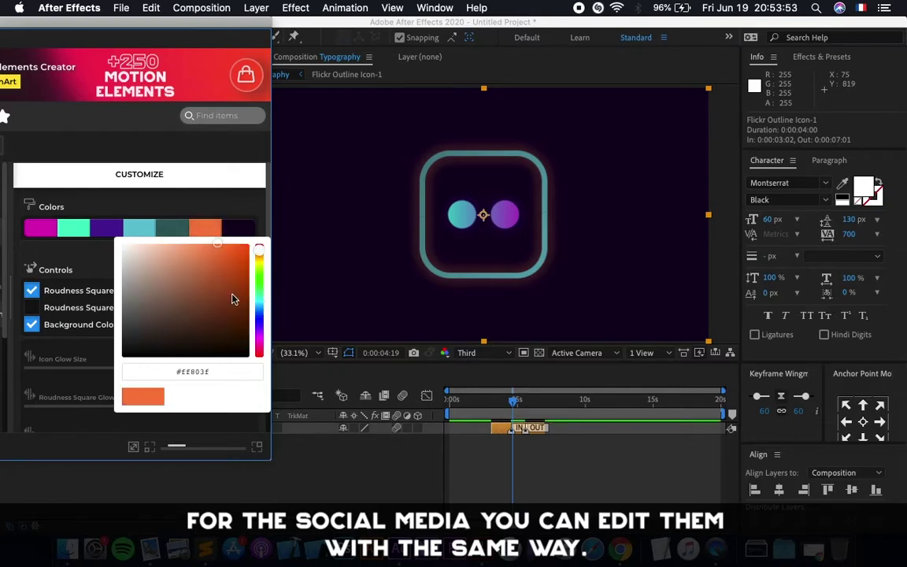
pyautogui.moveTo(246, 311); pyautogui.dragTo(285, 325)
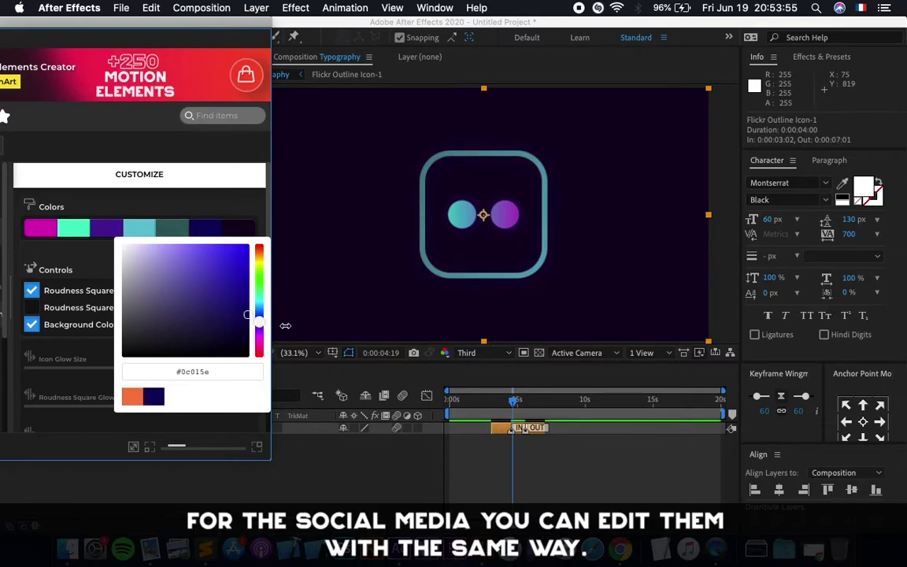
pyautogui.click(64, 422)
pyautogui.click(32, 325)
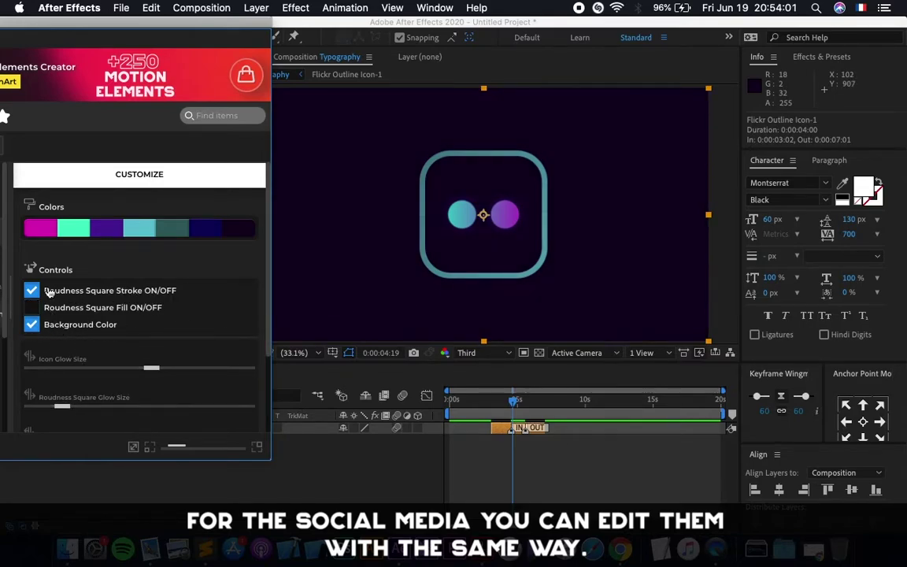
# Try the rounded square with a fill instead of a stroke, and restore the stroke without the fill.
pyautogui.click(32, 291)
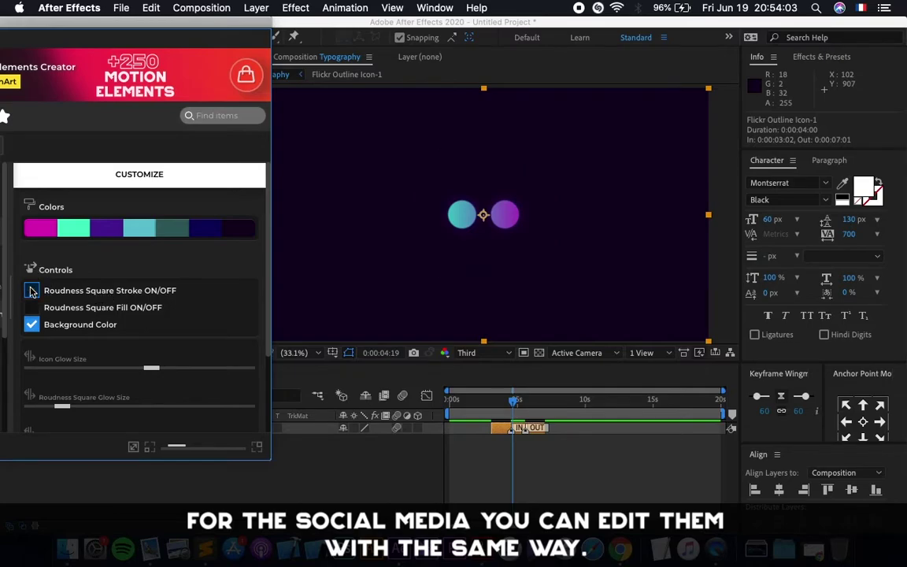
pyautogui.click(31, 290)
pyautogui.click(32, 291)
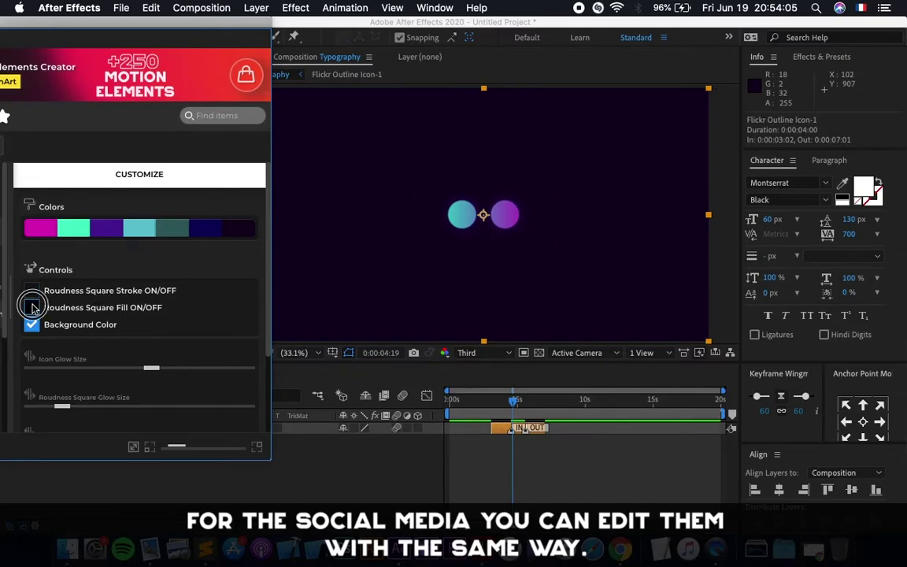
pyautogui.click(32, 307)
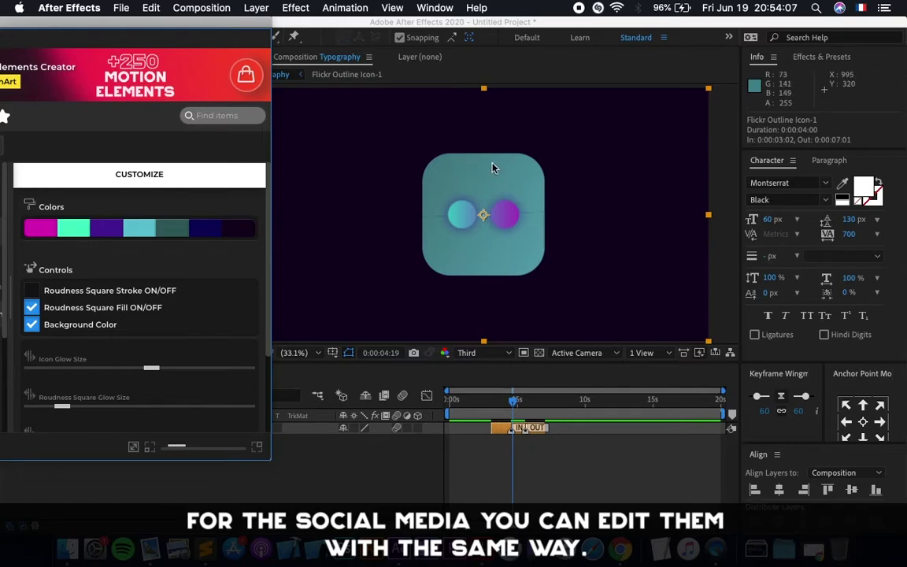
pyautogui.click(31, 307)
pyautogui.click(31, 291)
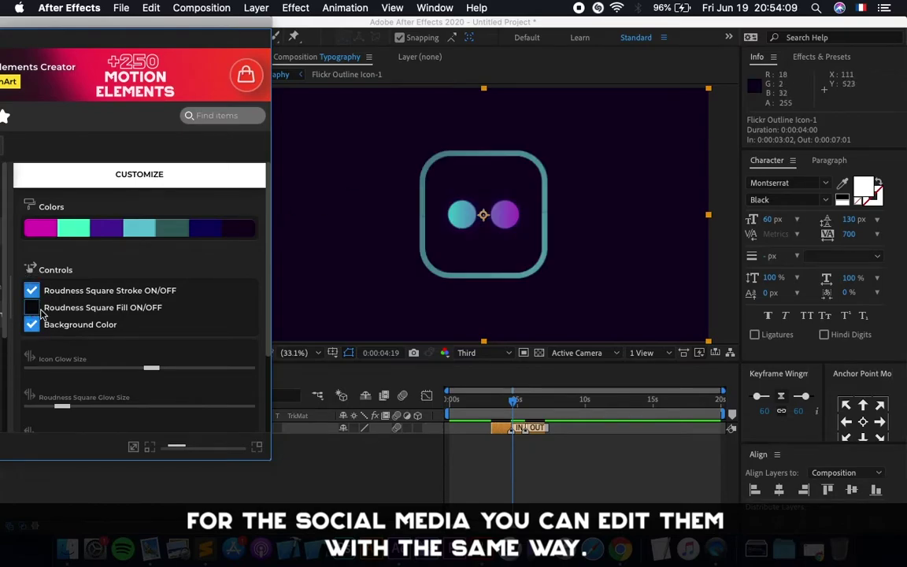
# Delete the Flickr Outline Icon layer from the composition and bring the AtomX window fully into view.
pyautogui.scroll(-1, 94, 349)
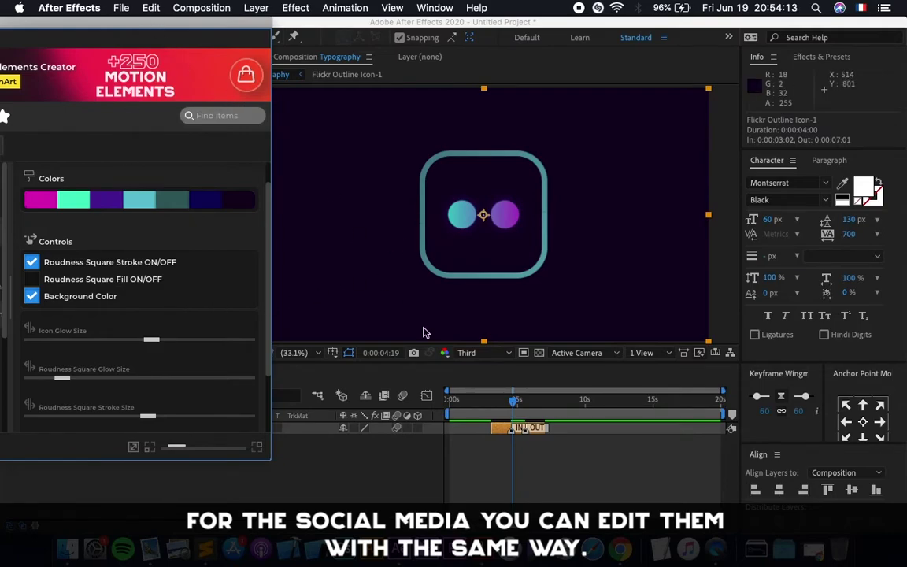
pyautogui.click(505, 432)
pyautogui.press('Delete')
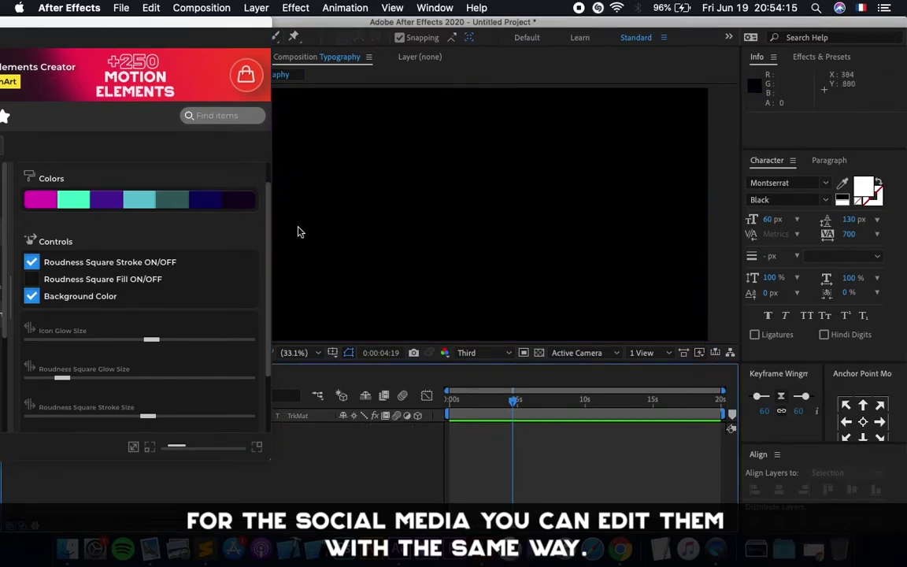
pyautogui.moveTo(244, 29); pyautogui.dragTo(425, 30)
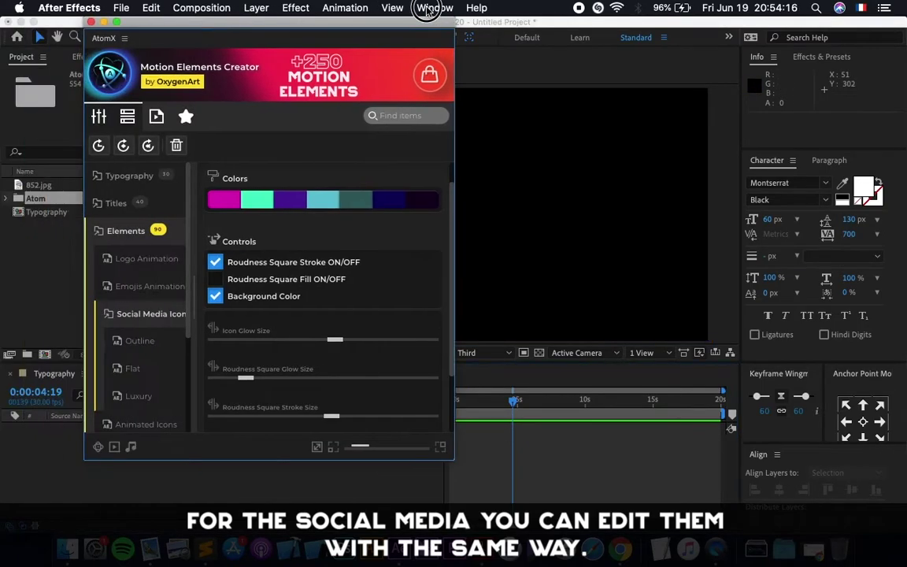
# Apply the Instagram Flat Icon from the Flat social media icons at 0:00:04:19 and move to 0:00:05:27.
pyautogui.click(138, 340)
pyautogui.click(136, 368)
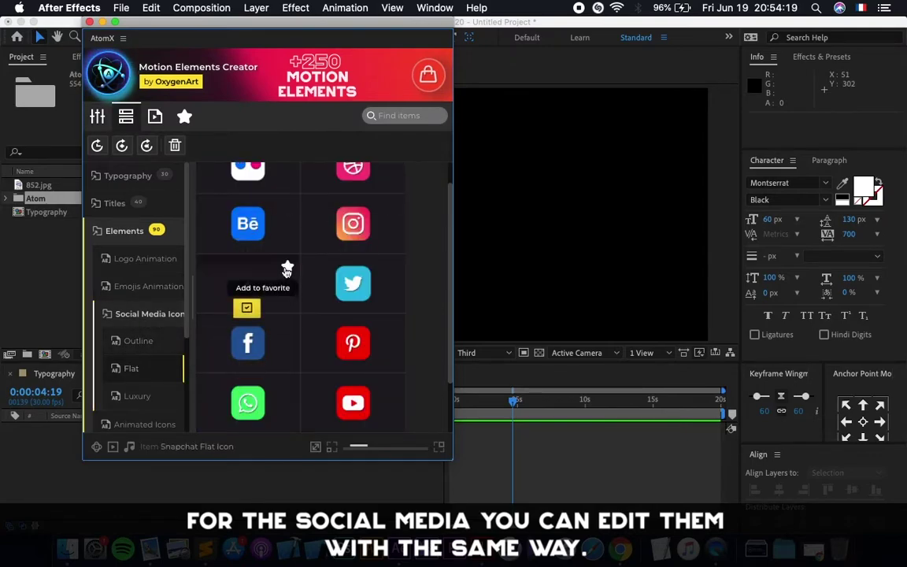
pyautogui.scroll(1, 288, 270)
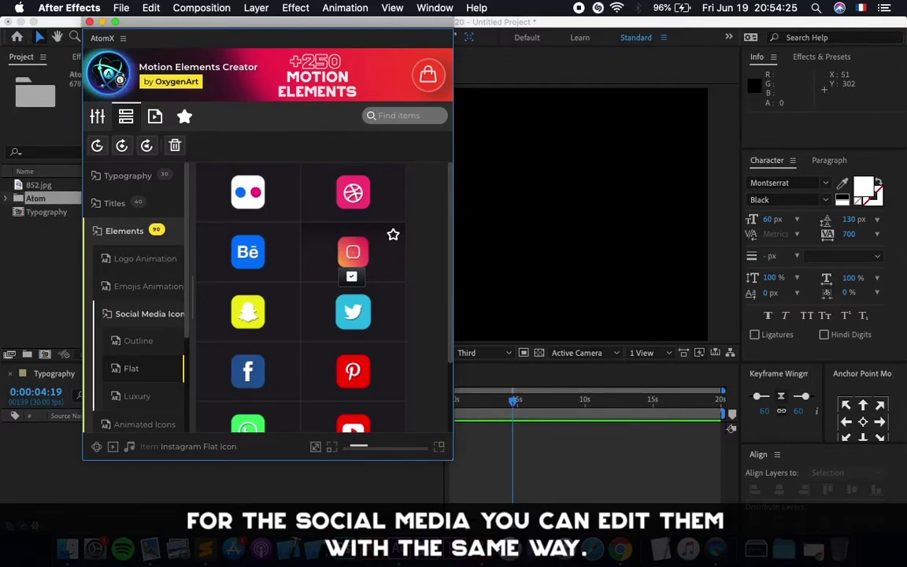
pyautogui.click(526, 400)
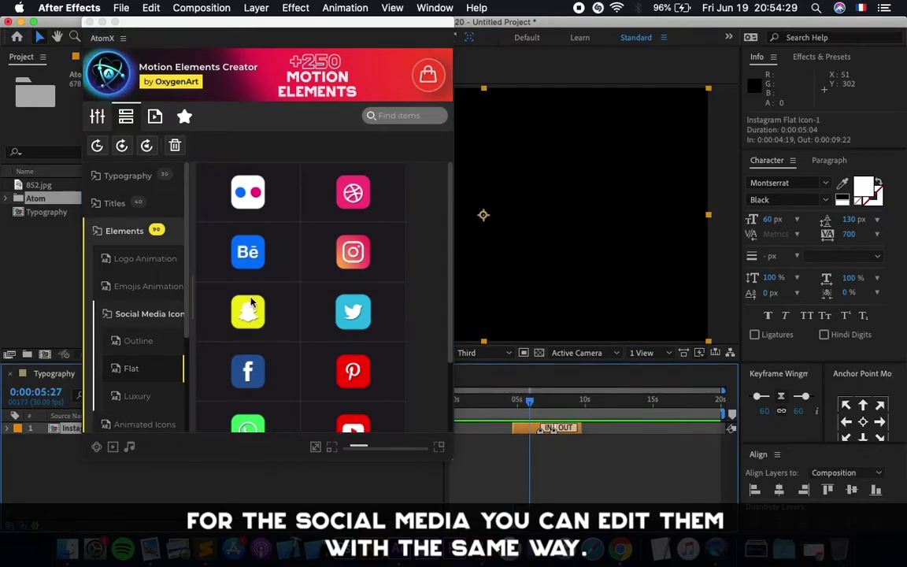
# Show the Instagram icon's customization controls, clear the AtomX window from the preview and move to 0:00:06:06.
pyautogui.click(99, 115)
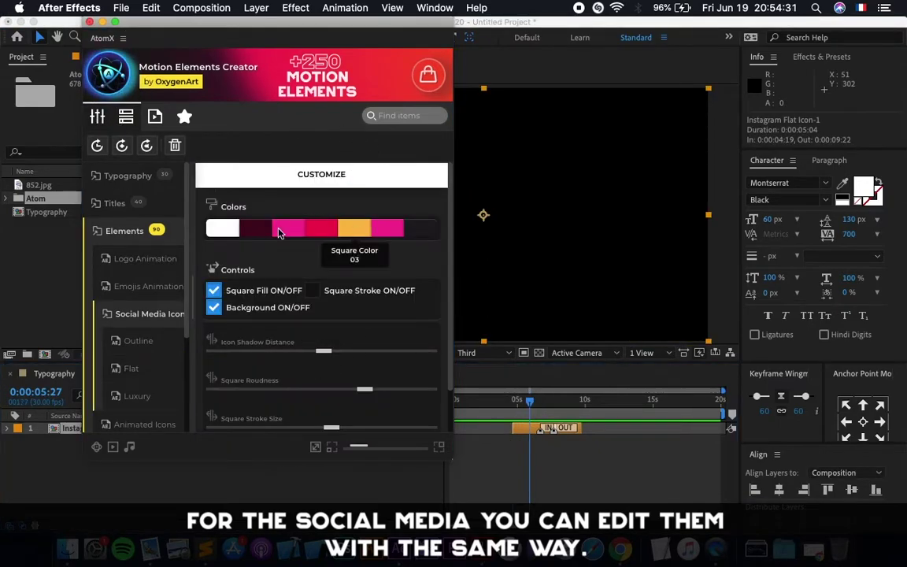
pyautogui.moveTo(436, 22); pyautogui.dragTo(244, 4)
pyautogui.moveTo(528, 402)
pyautogui.mouseDown()
pyautogui.moveTo(528, 410)
pyautogui.moveTo(553, 410)
pyautogui.moveTo(535, 407)
pyautogui.mouseUp()
pyautogui.press('XF86AudioRaiseVolume')
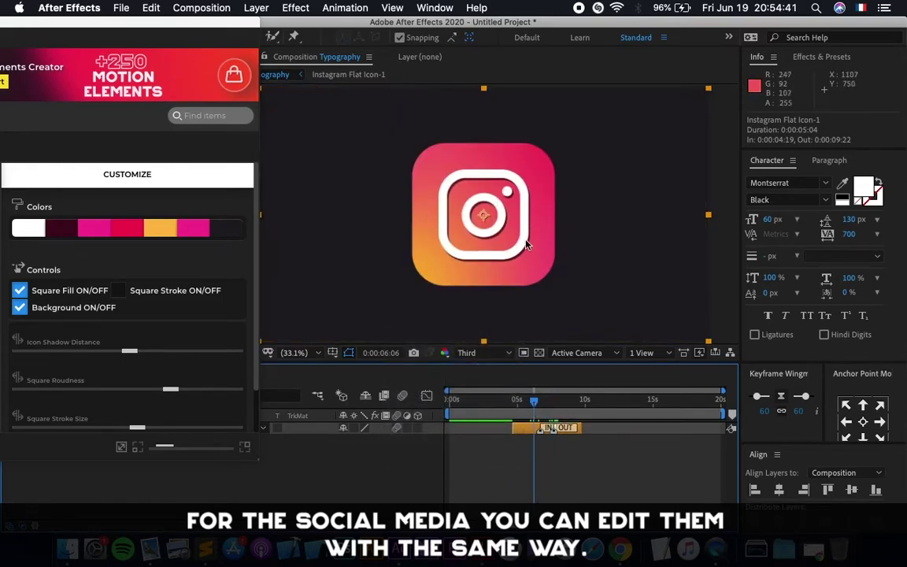
# Play the Instagram icon's animation from its start and stop at 0:00:07:05.
pyautogui.click(518, 400)
pyautogui.press('space')
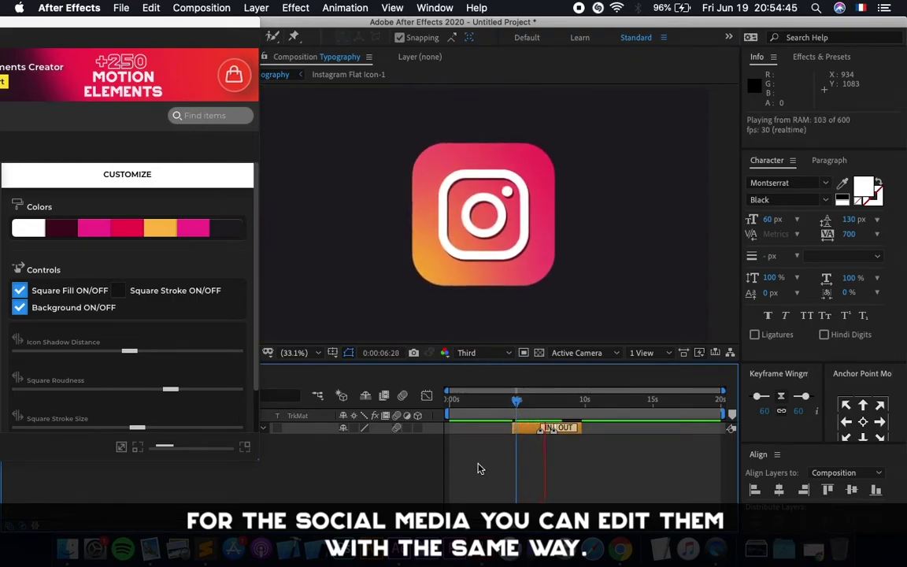
pyautogui.press('space')
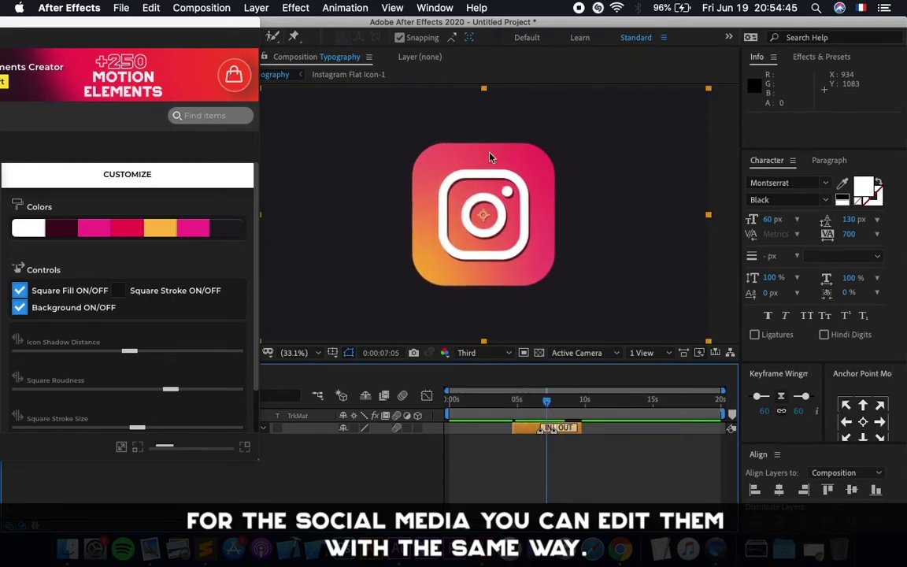
# Try #131313 as the Instagram icon's glyph colour and restore it to white.
pyautogui.click(36, 233)
pyautogui.moveTo(17, 302); pyautogui.dragTo(10, 354)
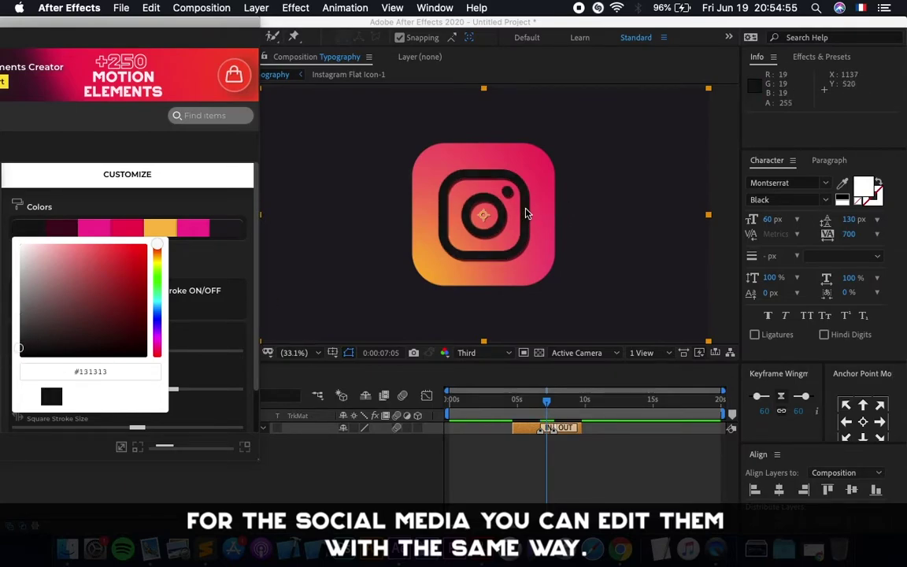
pyautogui.moveTo(22, 265); pyautogui.dragTo(9, 241)
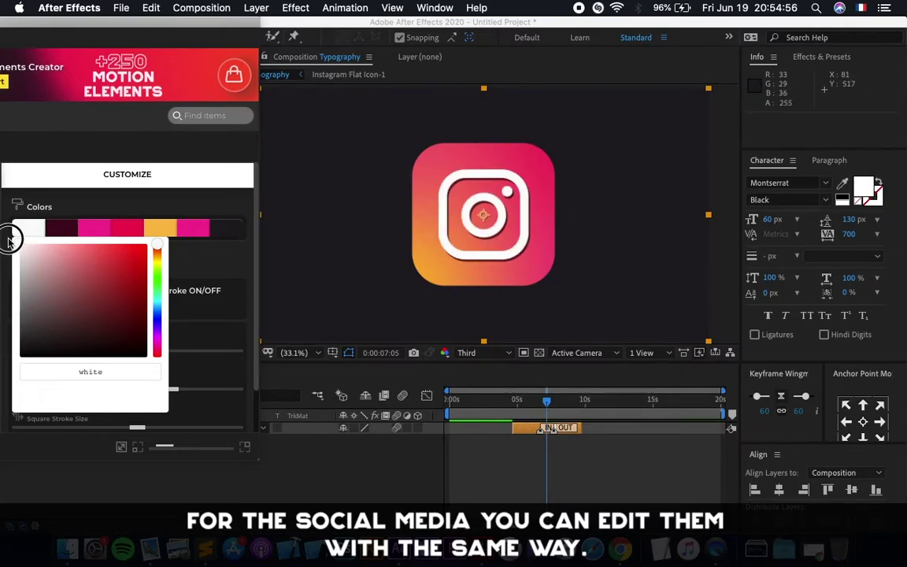
pyautogui.click(234, 262)
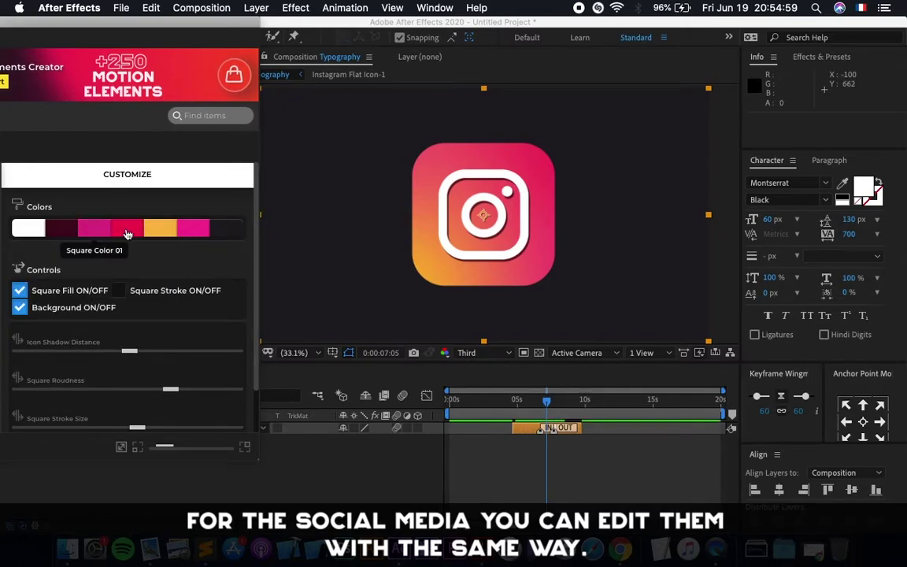
# Turn on the Instagram icon's square stroke and turn off its square fill.
pyautogui.click(118, 290)
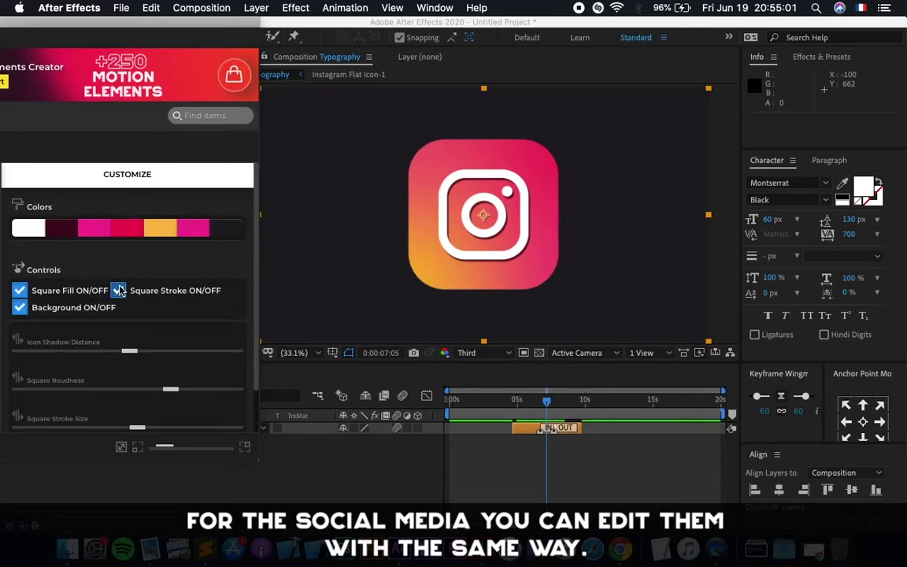
pyautogui.click(19, 292)
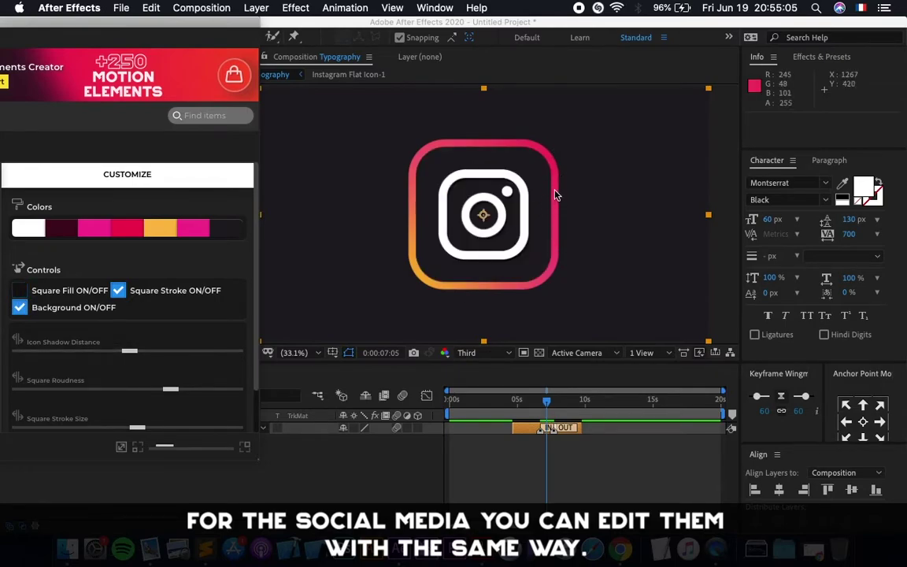
# Turn off the Instagram icon's square stroke and turn its square fill back on.
pyautogui.click(118, 291)
pyautogui.click(117, 291)
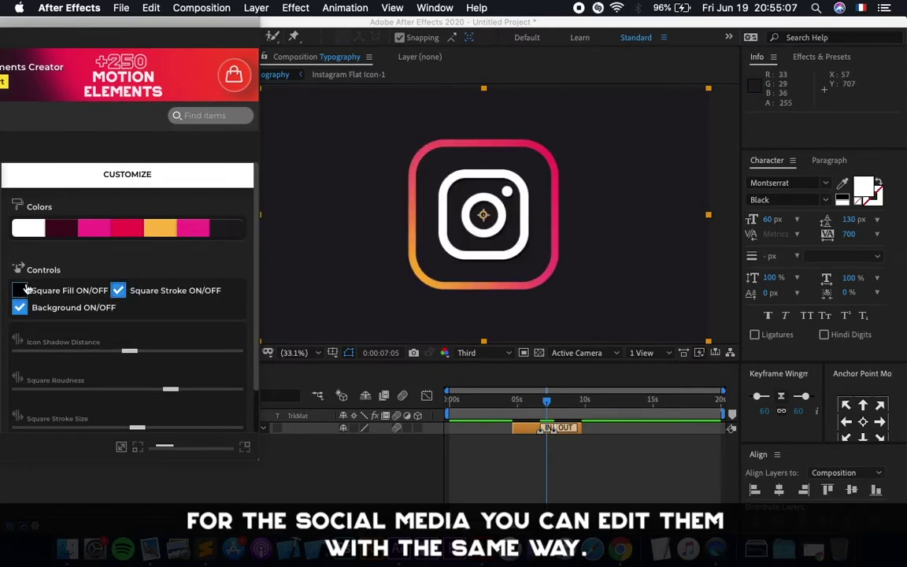
pyautogui.click(119, 291)
pyautogui.click(20, 290)
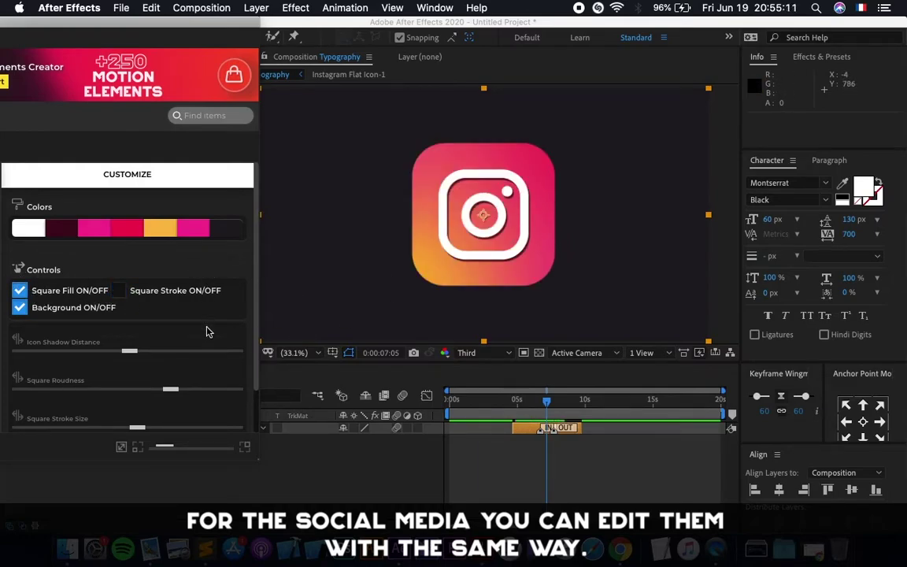
pyautogui.scroll(-3, 208, 332)
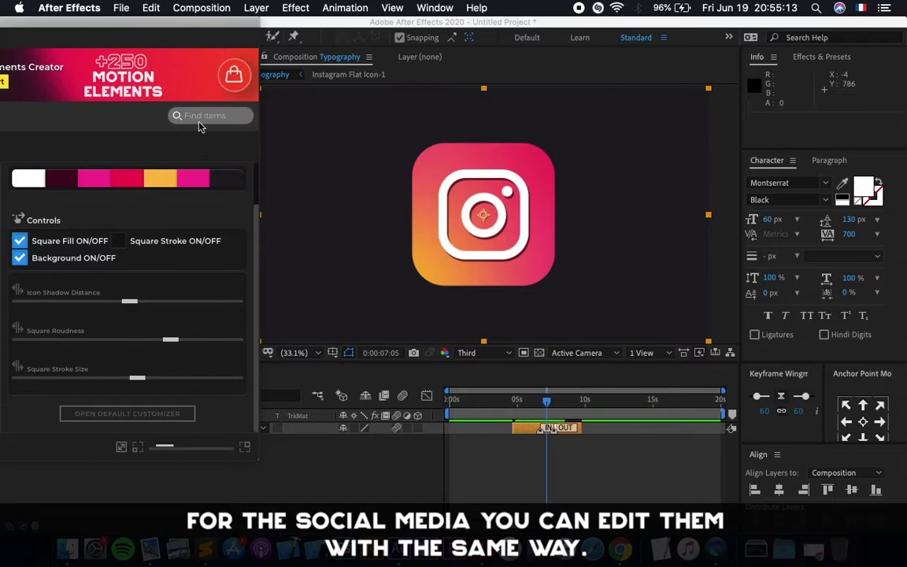
# Delete the Instagram icon layer from the Typography composition and bring the AtomX window fully back into view.
pyautogui.click(536, 433)
pyautogui.press('Delete')
pyautogui.moveTo(111, 24); pyautogui.dragTo(233, 8)
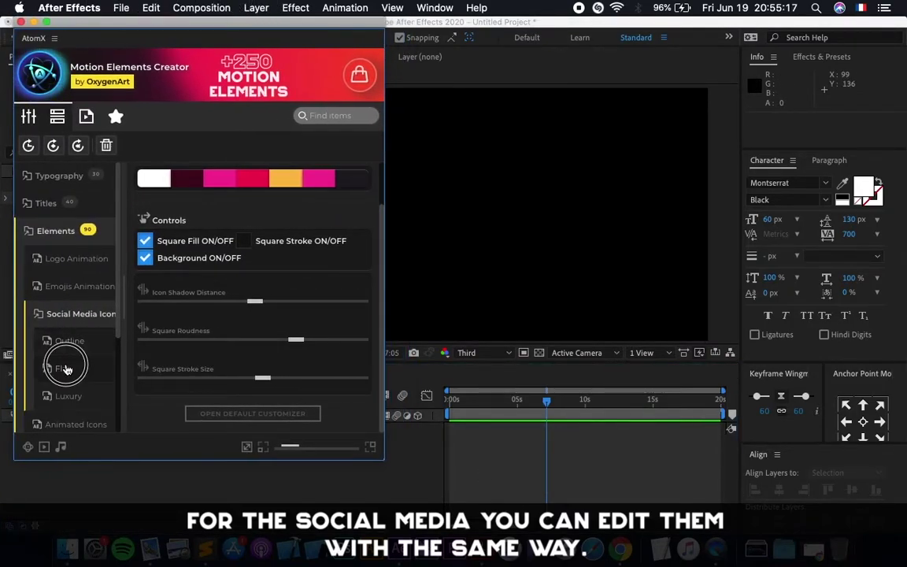
# Browse the Flat and Luxury social media icons and apply the Snapchat Luxury icon at 0:00:07:05.
pyautogui.click(63, 369)
pyautogui.scroll(-2, 252, 338)
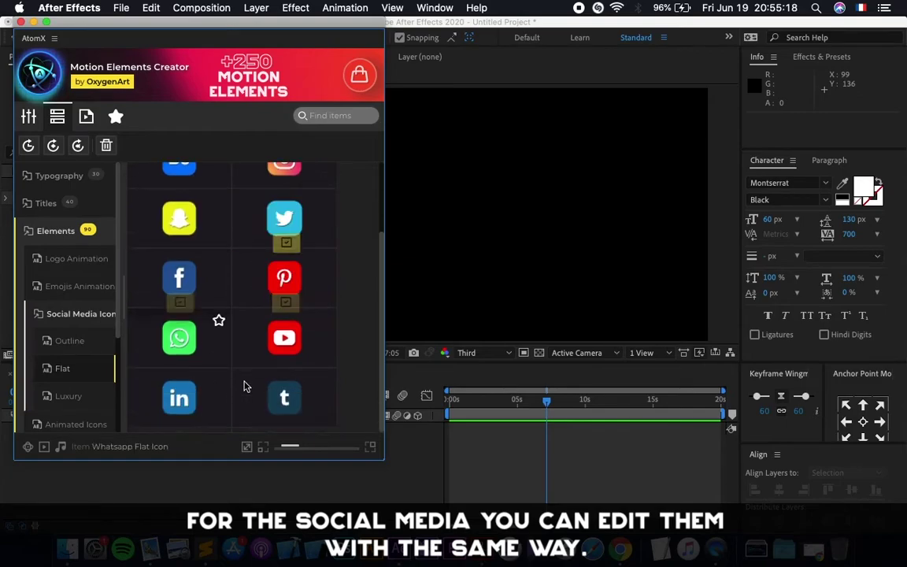
pyautogui.click(63, 400)
pyautogui.scroll(2, 248, 243)
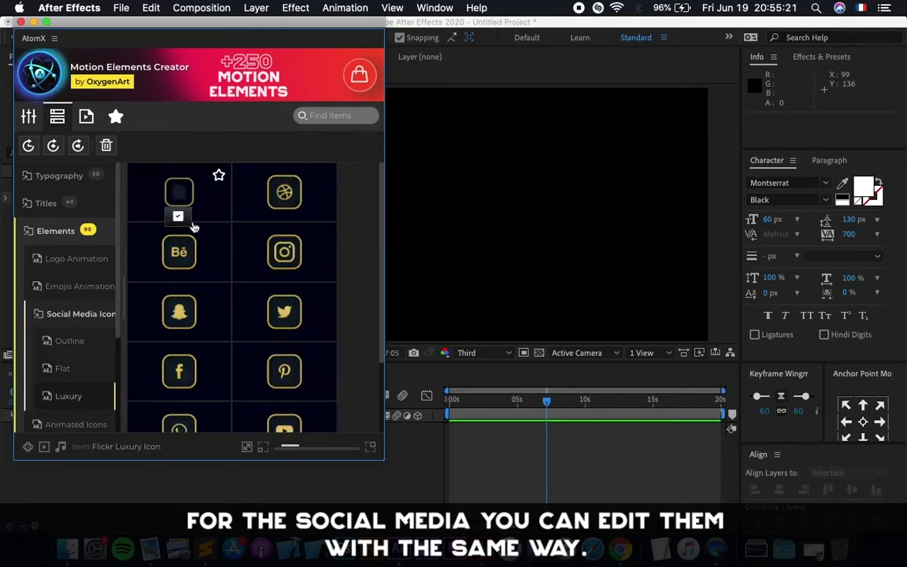
pyautogui.scroll(-1, 191, 227)
pyautogui.click(179, 261)
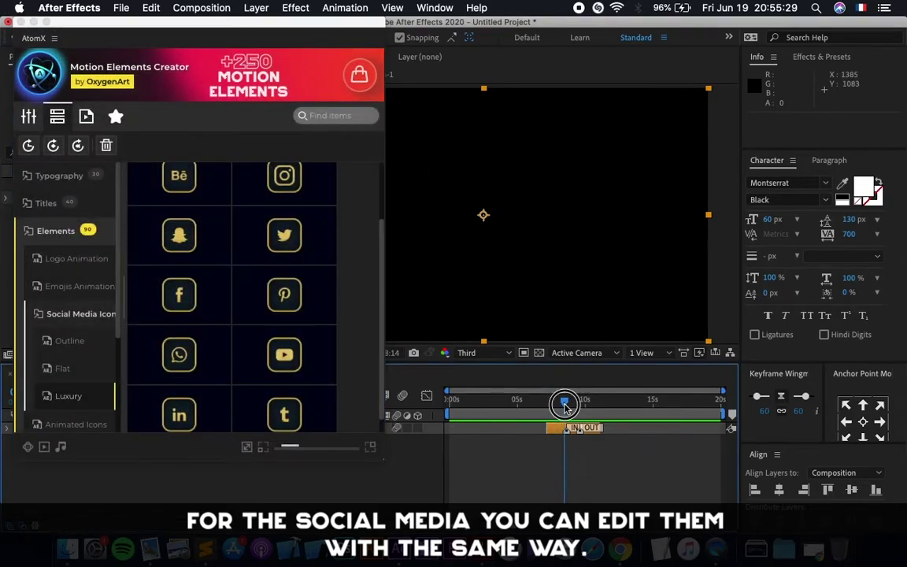
# Select the Snapchat icon layer, show its customization controls and clear the AtomX window from the preview.
pyautogui.moveTo(377, 37); pyautogui.dragTo(250, 6)
pyautogui.click(553, 428)
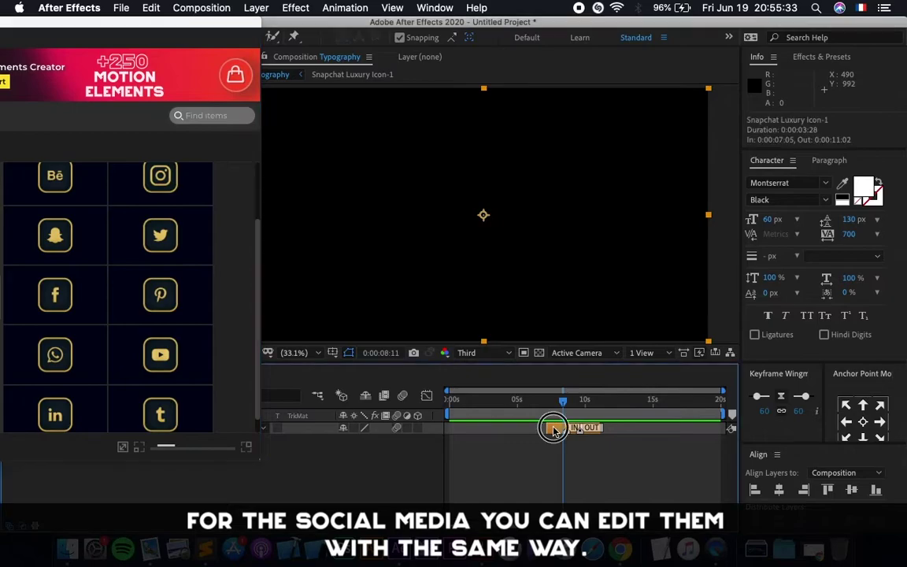
pyautogui.moveTo(174, 28); pyautogui.dragTo(297, 28)
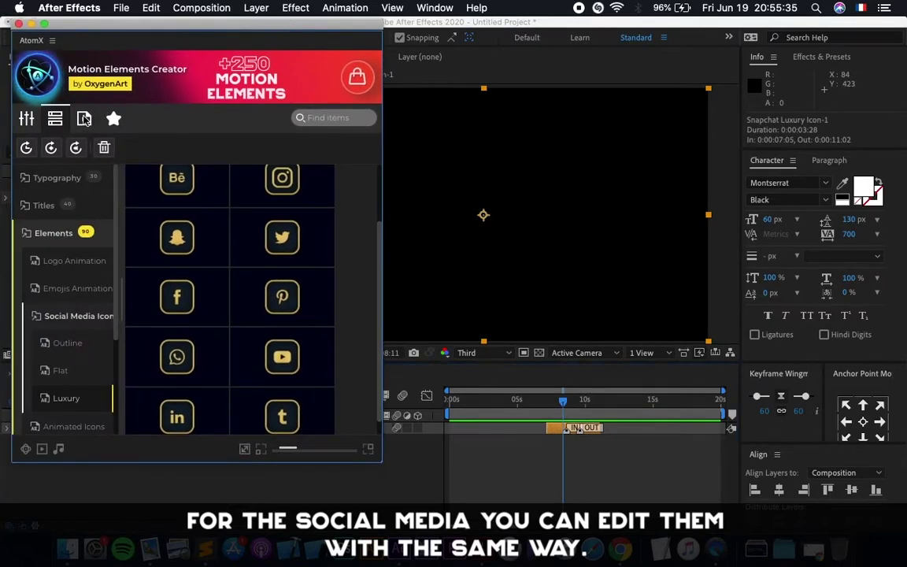
pyautogui.click(32, 121)
pyautogui.moveTo(376, 20); pyautogui.dragTo(240, 7)
pyautogui.scroll(3, 142, 298)
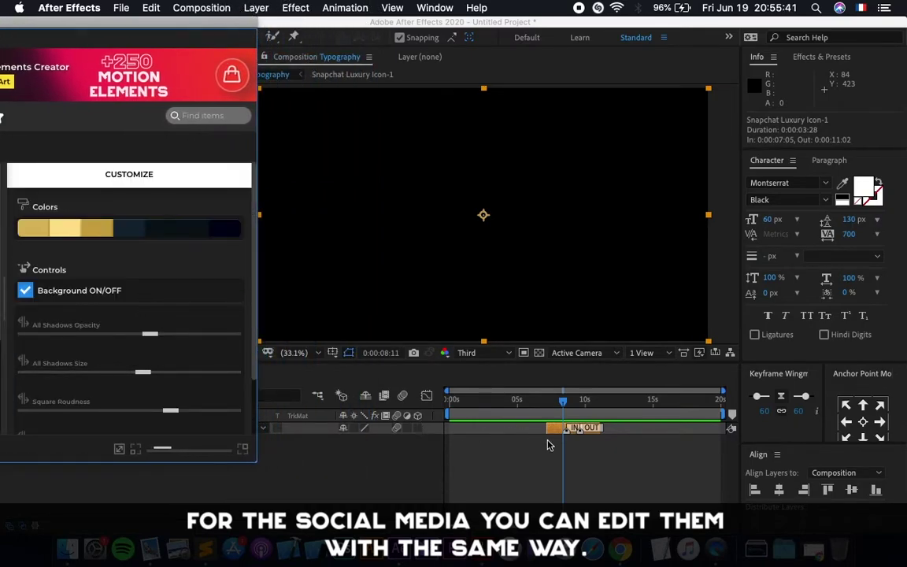
# Move to 0:00:08:22 and turn off the Snapchat icon's background.
pyautogui.moveTo(562, 402); pyautogui.dragTo(568, 403)
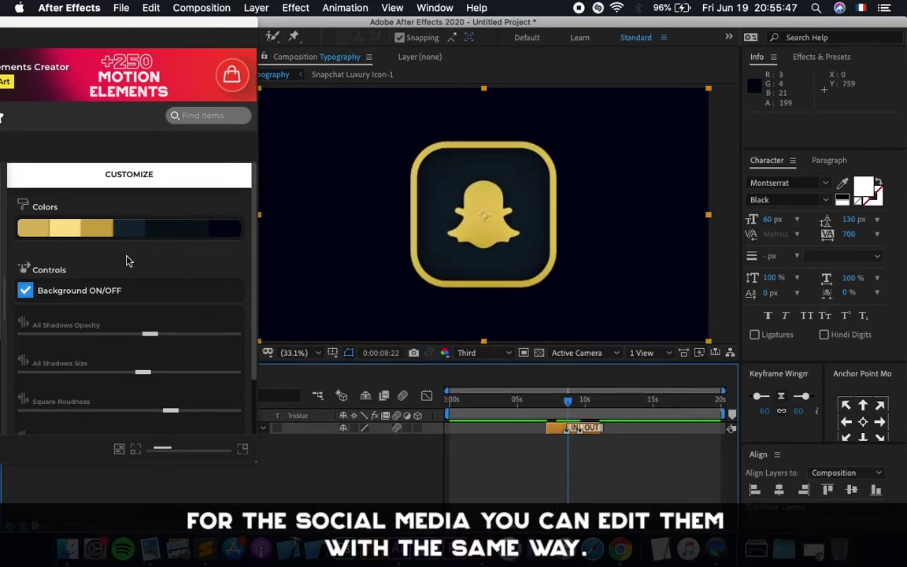
pyautogui.click(26, 292)
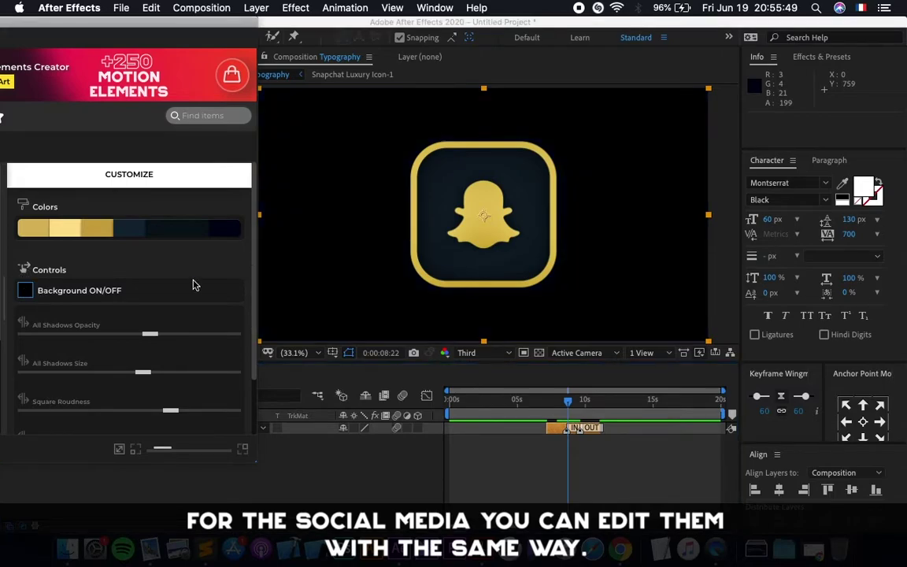
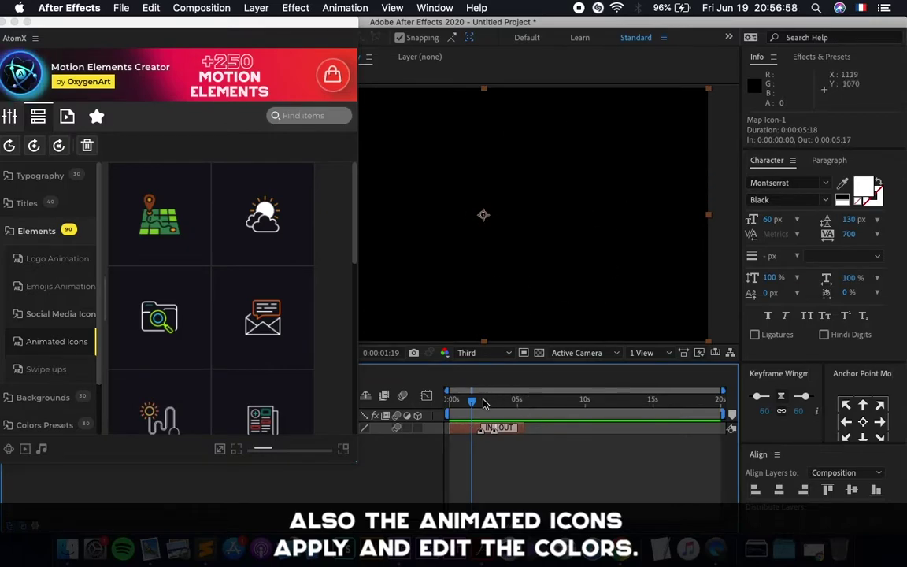
# Scrub the Map icon's animation to 0:00:02:07, replay it from the composition's start and stop at 0:00:01:27.
pyautogui.moveTo(469, 400); pyautogui.dragTo(473, 405)
pyautogui.press('super+shift+a')
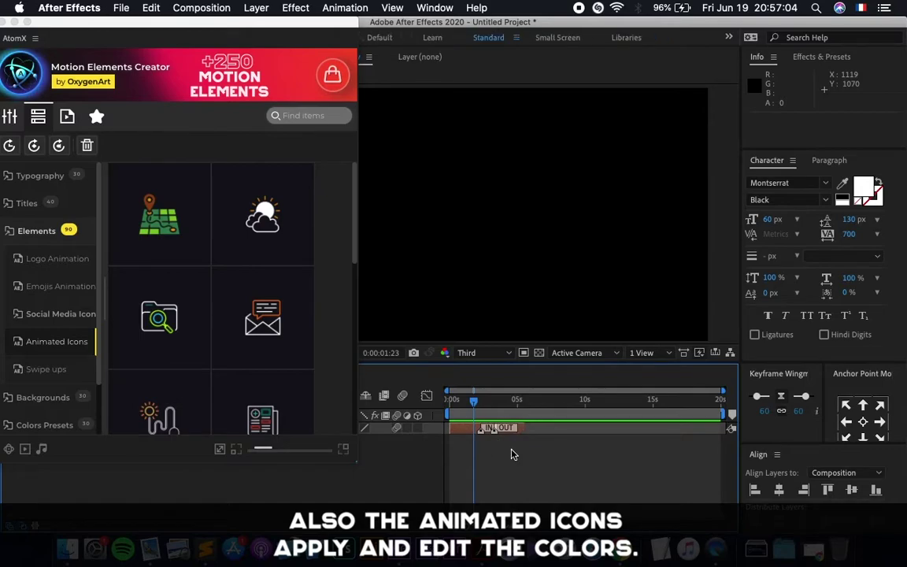
pyautogui.moveTo(475, 407)
pyautogui.mouseDown()
pyautogui.moveTo(456, 403)
pyautogui.moveTo(482, 412)
pyautogui.mouseUp()
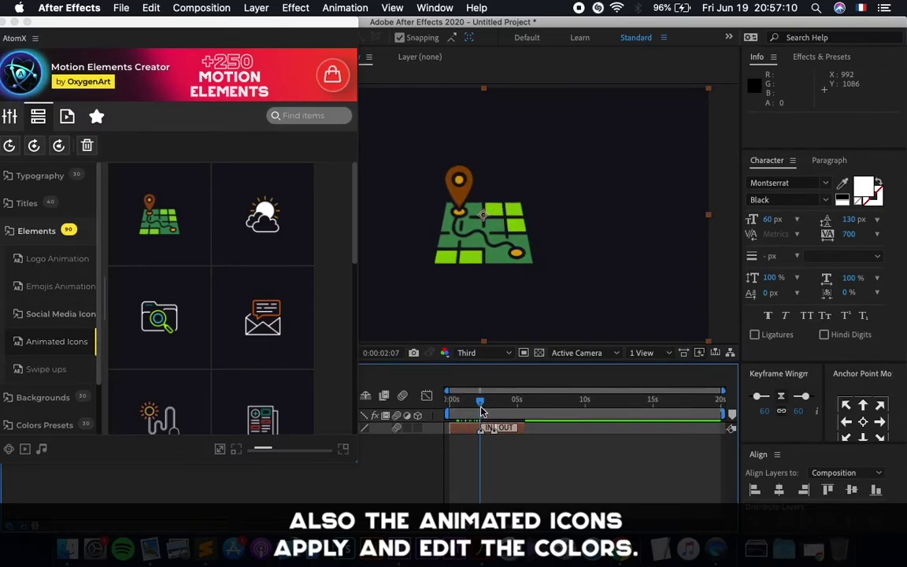
pyautogui.scroll(2, 462, 445)
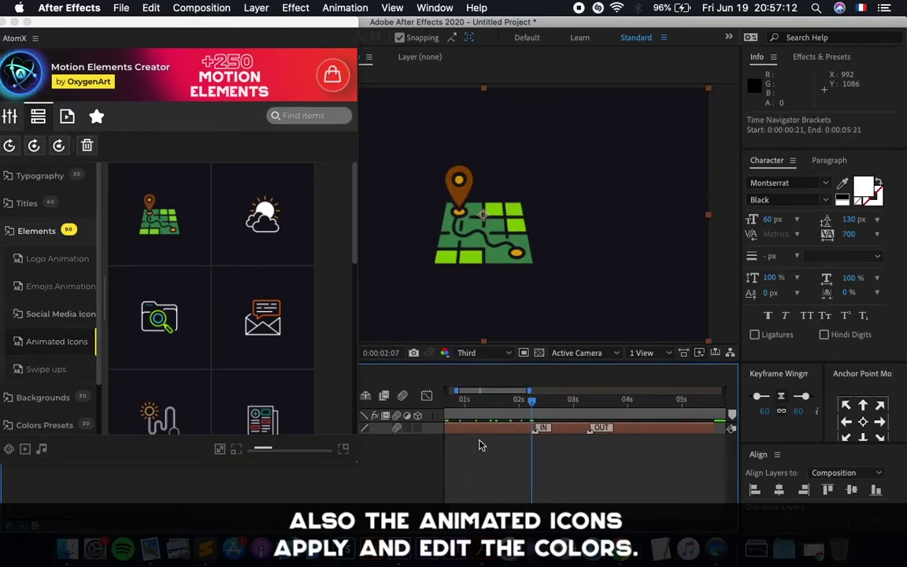
pyautogui.press('Home')
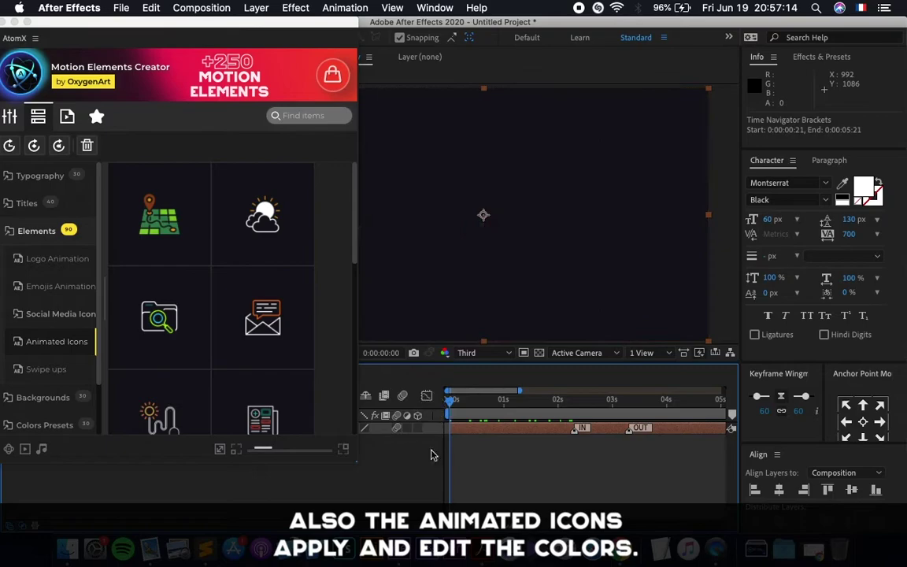
pyautogui.press('space')
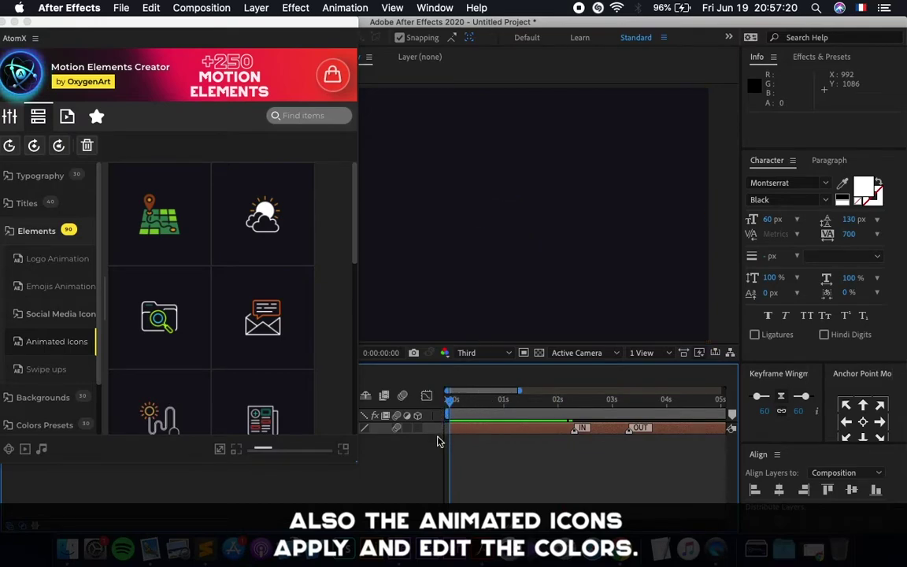
pyautogui.press('space')
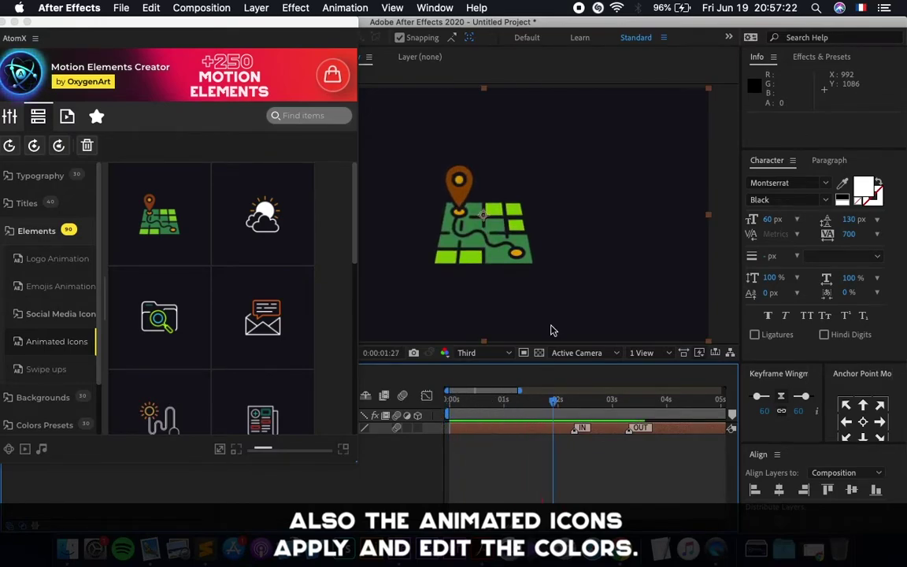
# Open the Map icon's customization controls, try #462209 as the pin colour and set it to #de6616.
pyautogui.click(11, 118)
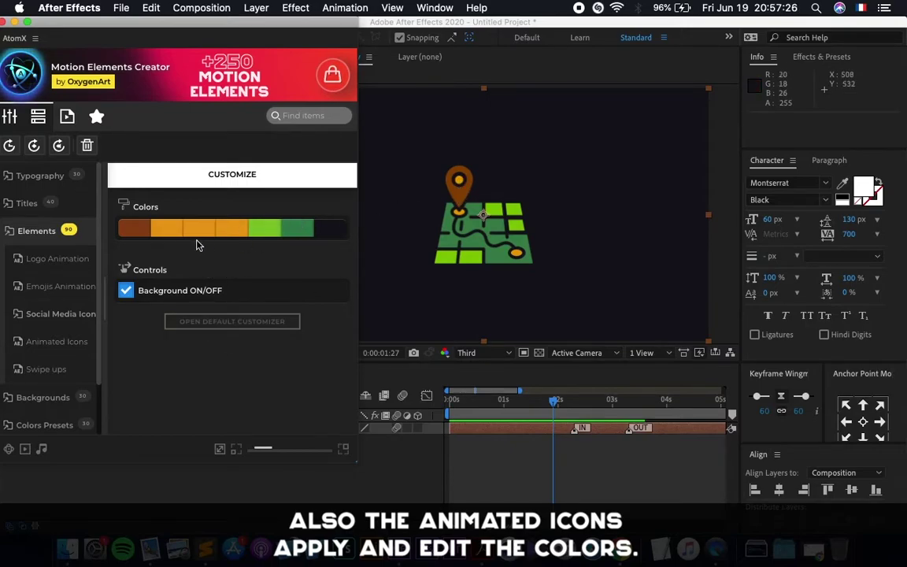
pyautogui.click(134, 228)
pyautogui.click(236, 325)
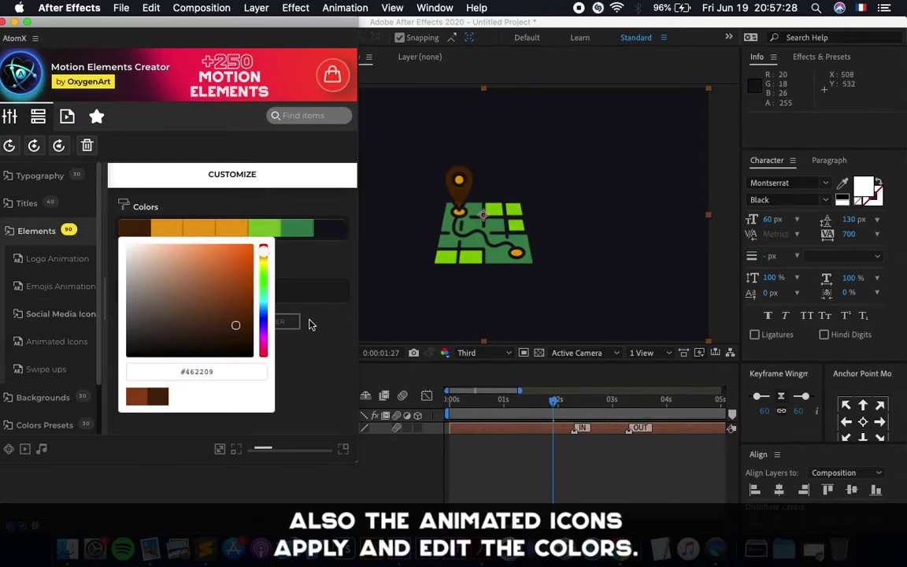
pyautogui.click(240, 257)
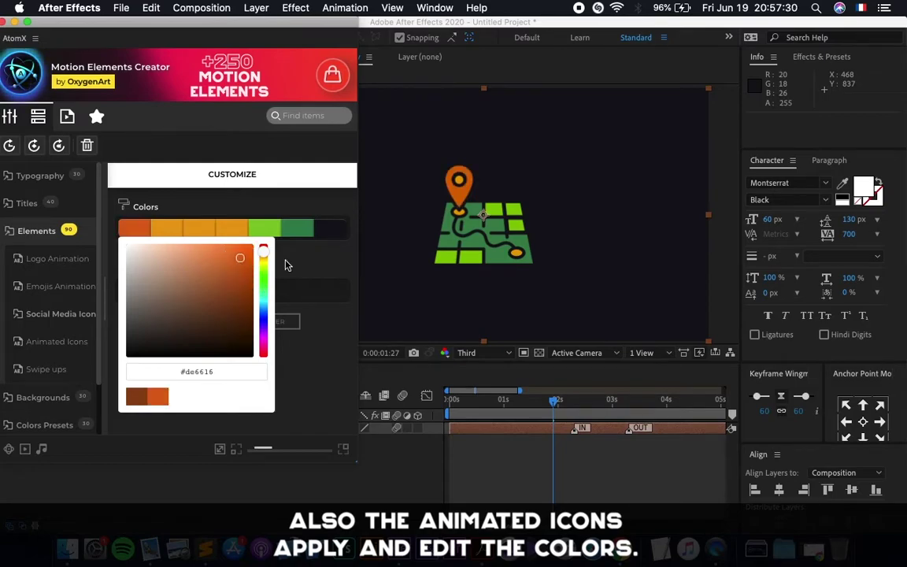
# Set the Map icon's pin centre to #593d0e, the route's end marker to dark brown and the marker beneath the pin to #382606.
pyautogui.click(167, 227)
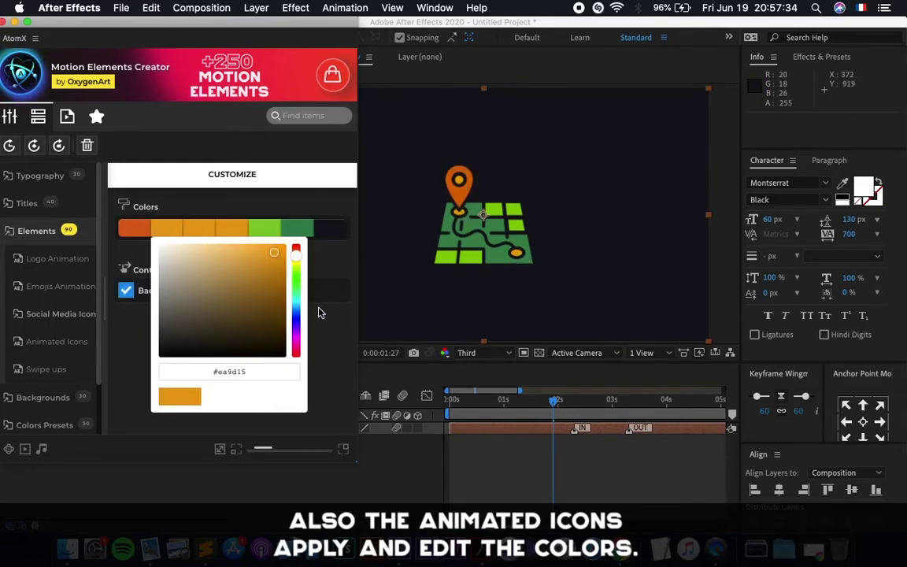
pyautogui.click(268, 316)
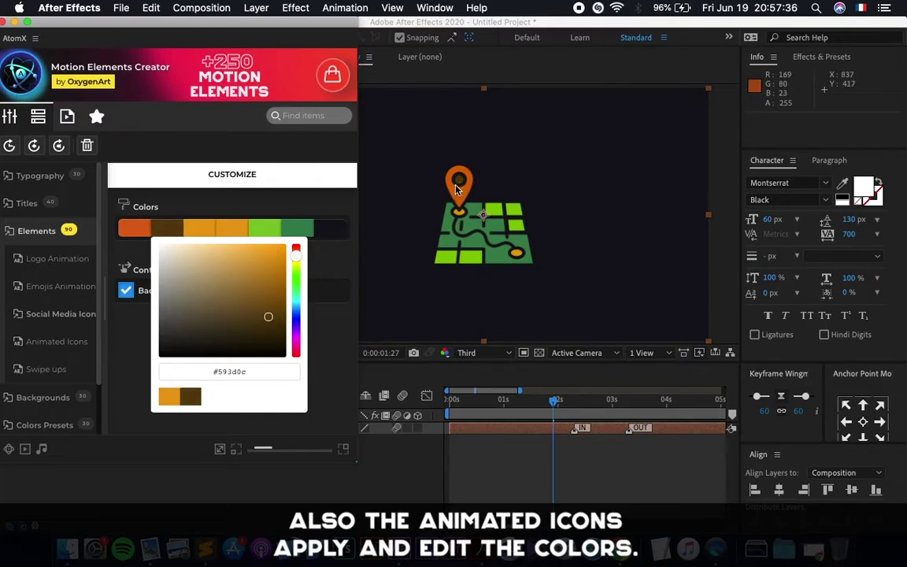
pyautogui.click(202, 231)
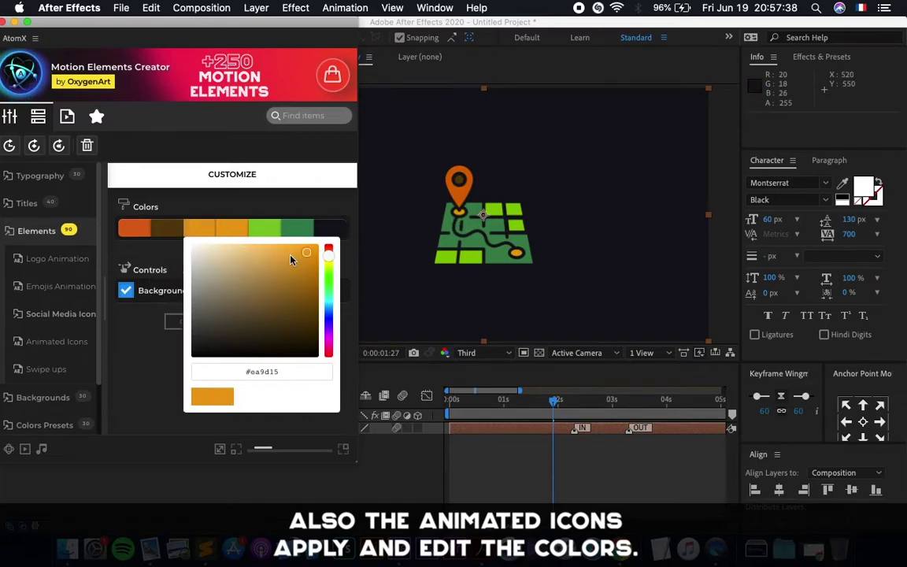
pyautogui.click(285, 308)
pyautogui.click(222, 229)
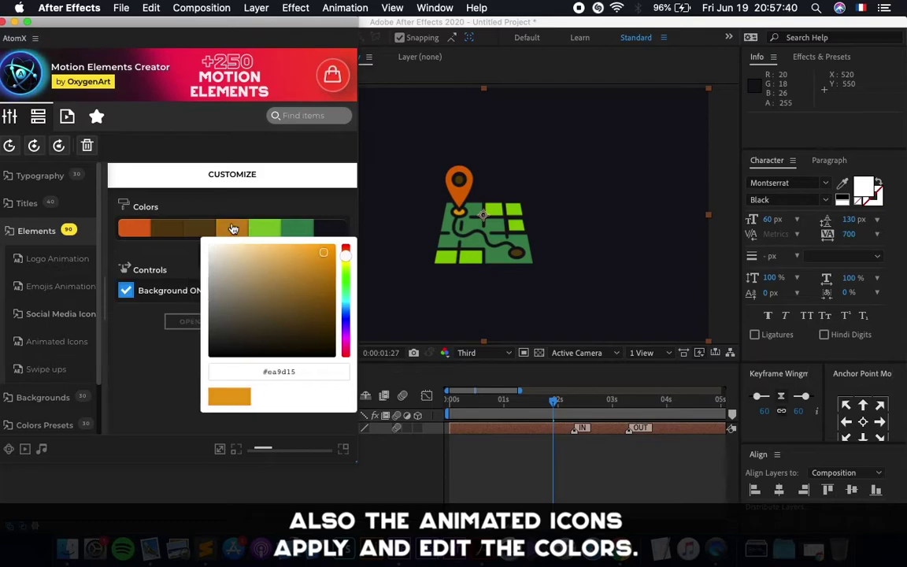
pyautogui.click(321, 332)
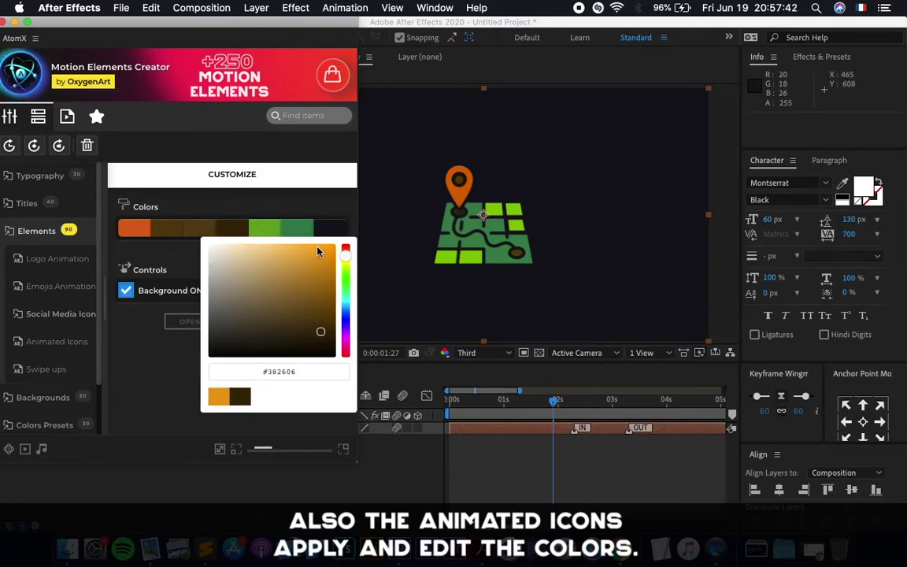
# Recolour the map's light green blocks dark green and its remaining green area bright green.
pyautogui.click(264, 229)
pyautogui.moveTo(308, 277)
pyautogui.mouseDown()
pyautogui.moveTo(227, 298)
pyautogui.moveTo(316, 316)
pyautogui.mouseUp()
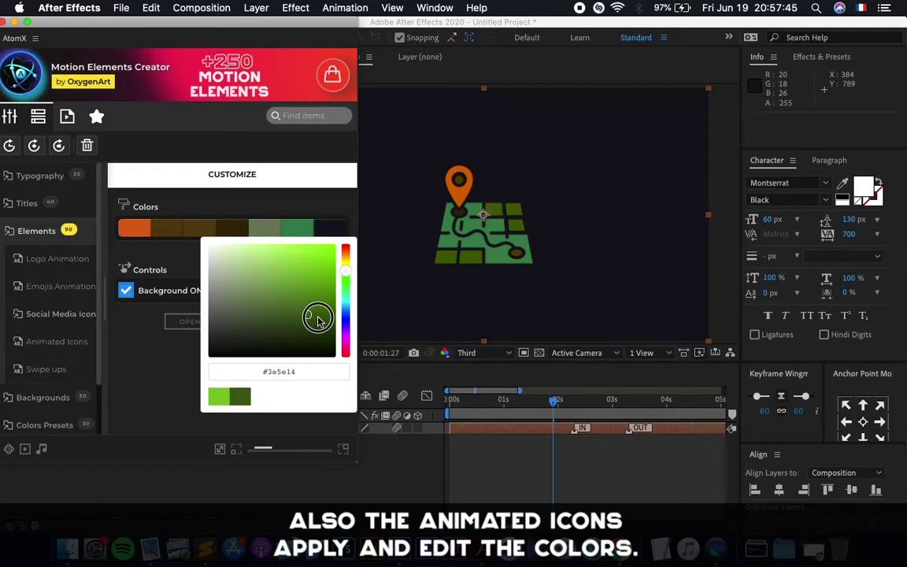
pyautogui.click(297, 228)
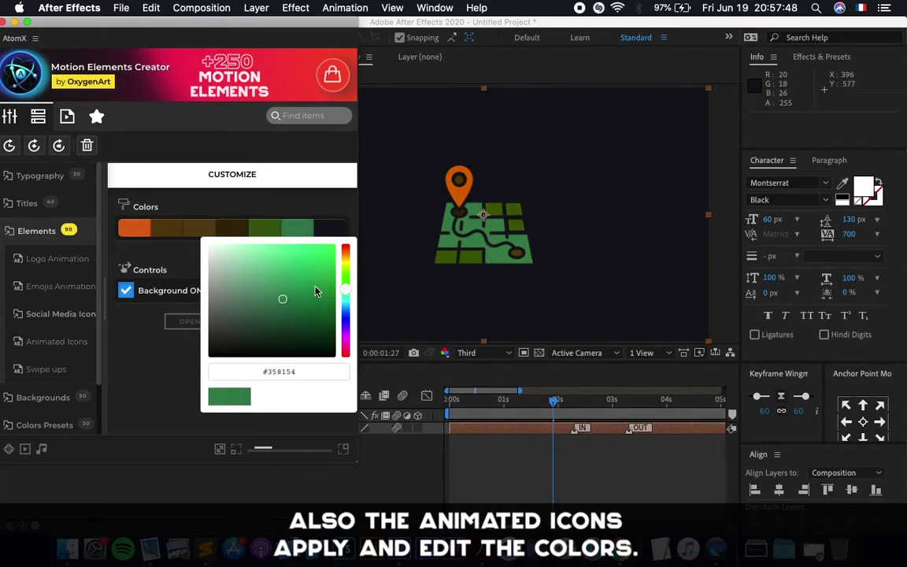
pyautogui.moveTo(284, 257)
pyautogui.mouseDown()
pyautogui.moveTo(292, 332)
pyautogui.moveTo(223, 321)
pyautogui.moveTo(330, 262)
pyautogui.mouseUp()
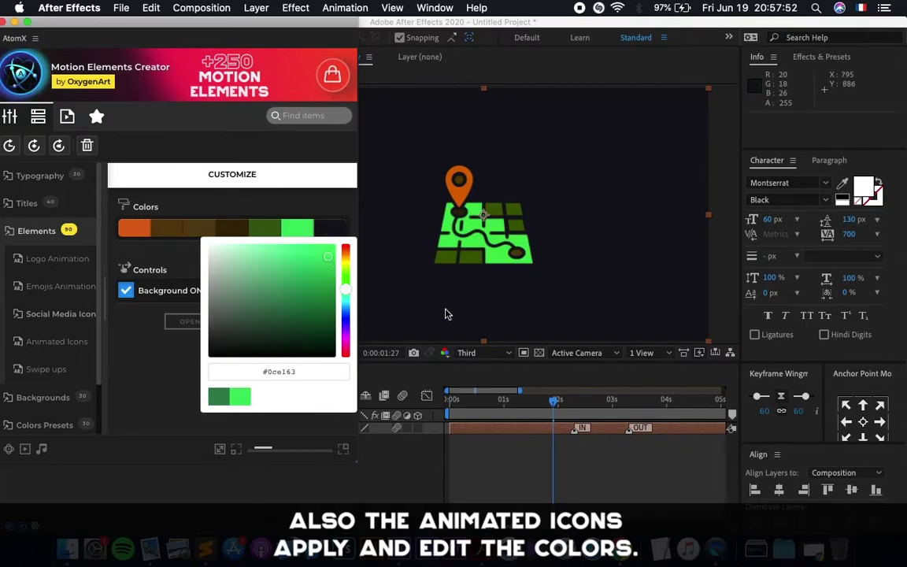
# View the Map icon's background colour, then try turning the background off and turn it back on.
pyautogui.click(334, 228)
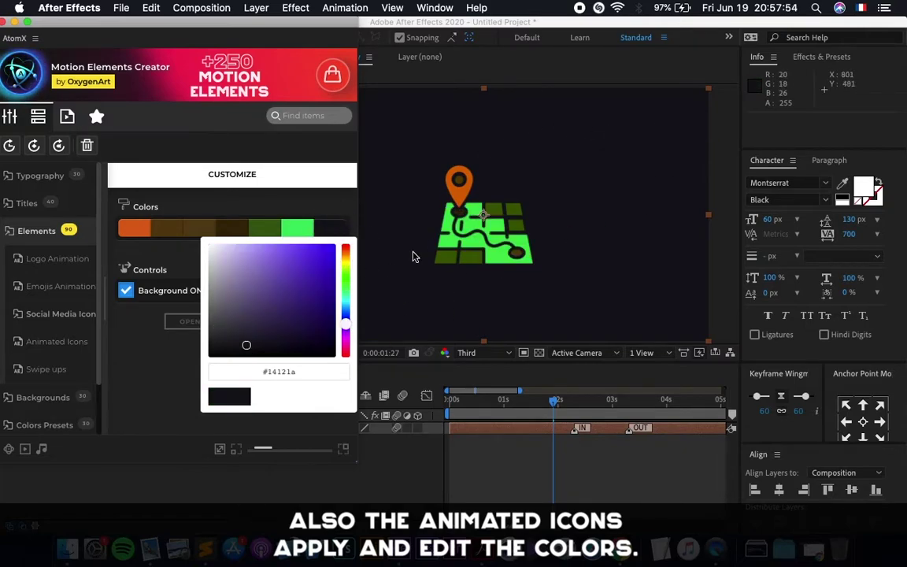
pyautogui.click(120, 360)
pyautogui.click(126, 291)
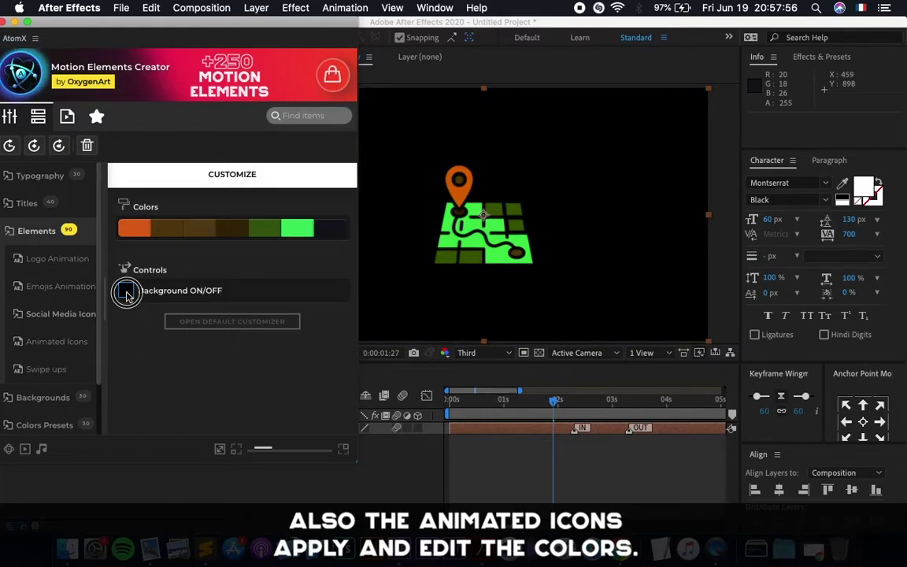
pyautogui.click(126, 293)
pyautogui.click(443, 403)
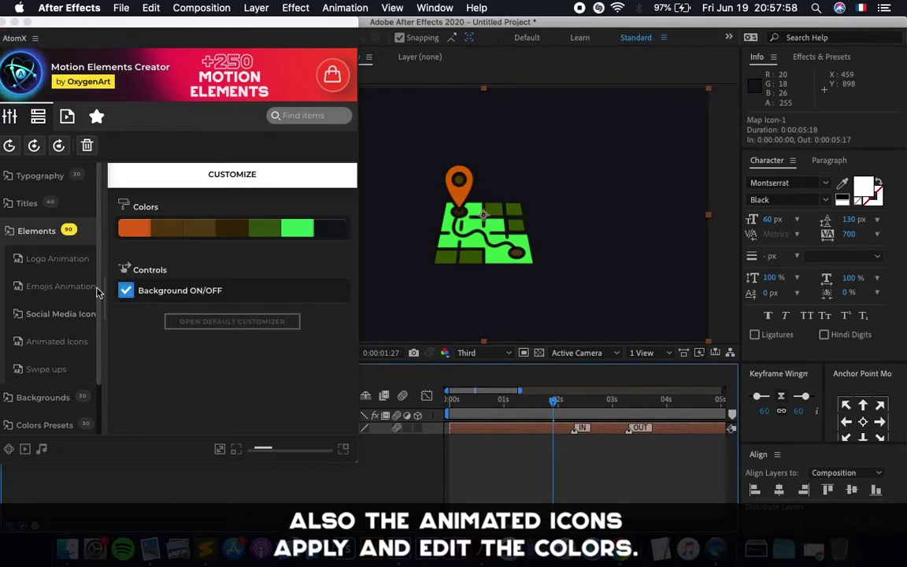
# Return to the Animated Icons category and browse its icons.
pyautogui.click(45, 233)
pyautogui.click(55, 233)
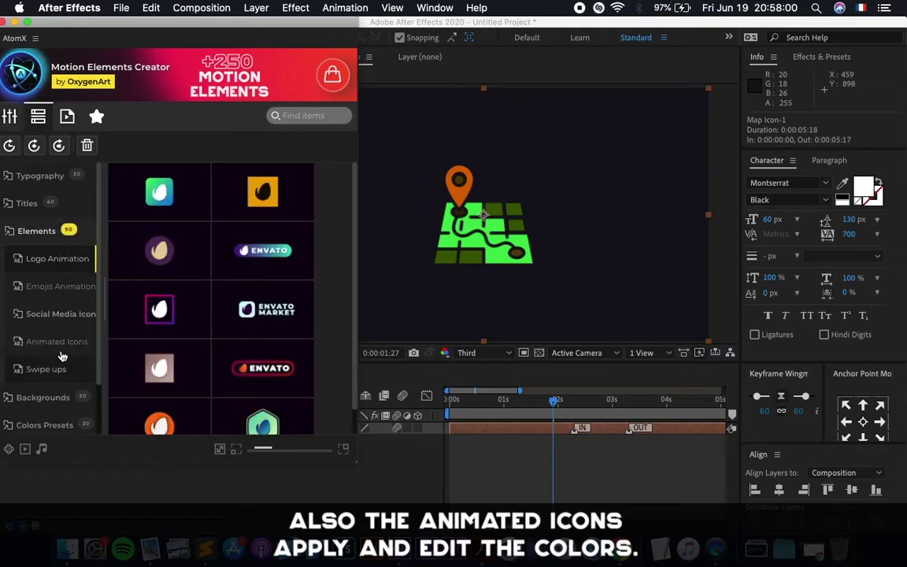
pyautogui.click(57, 341)
pyautogui.scroll(-5, 313, 299)
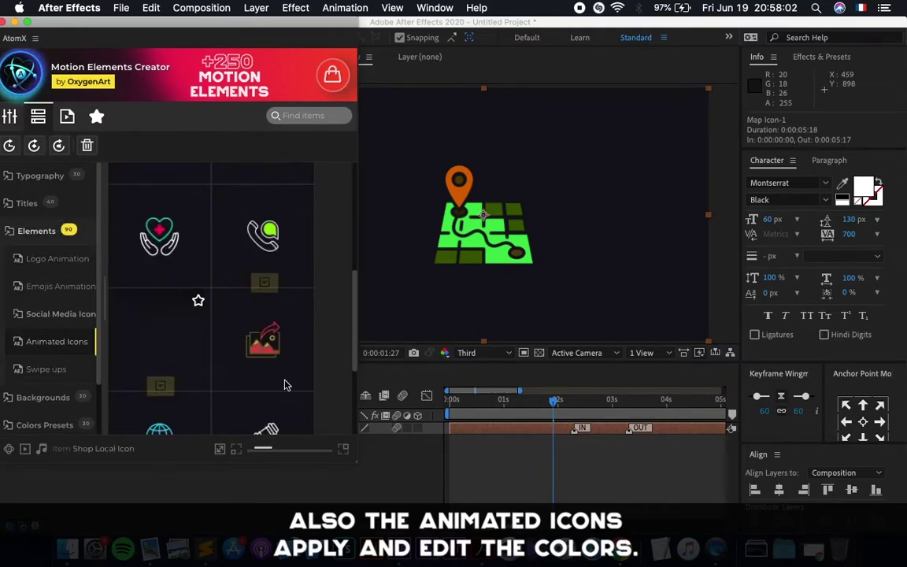
# Delete the Map Icon layer from the Typography composition and return to the start of the timeline.
pyautogui.scroll(-3, 330, 318)
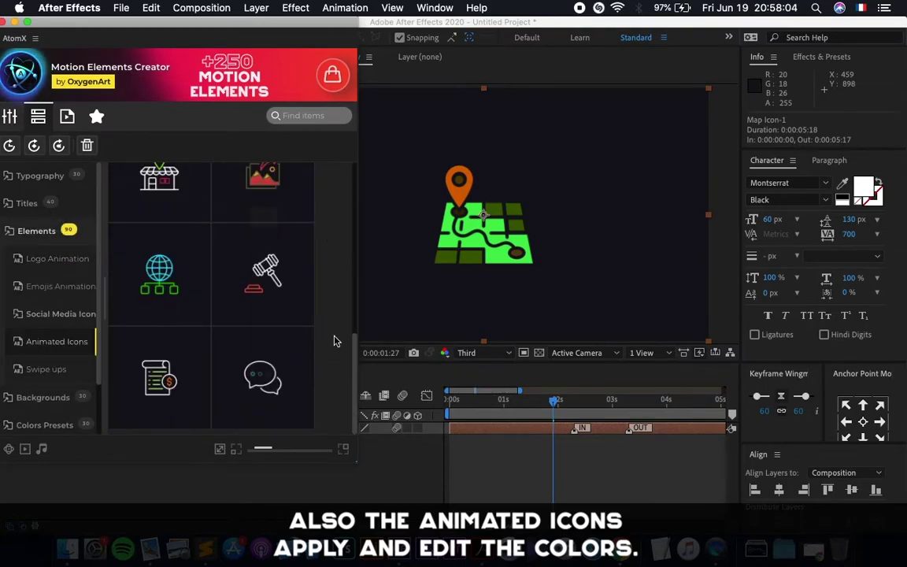
pyautogui.click(522, 431)
pyautogui.press('Delete')
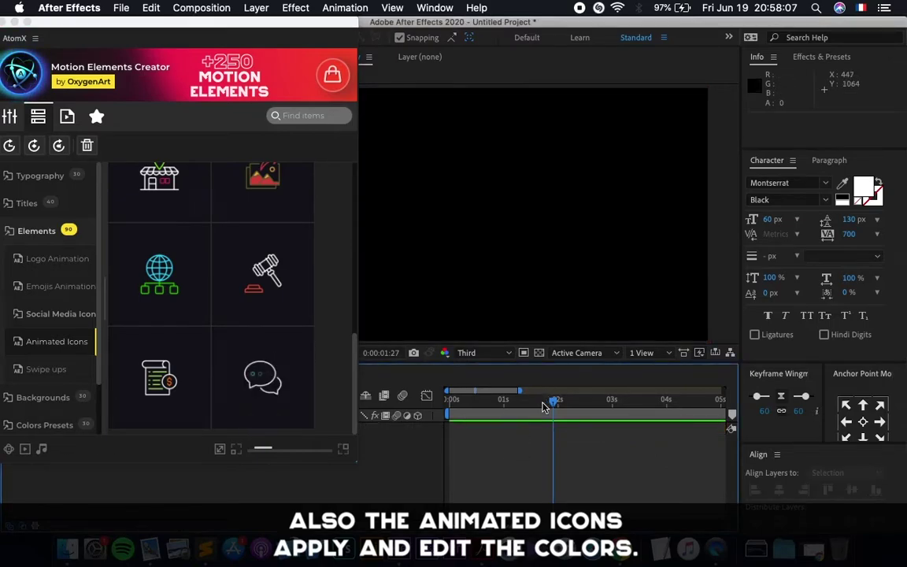
pyautogui.press('Home')
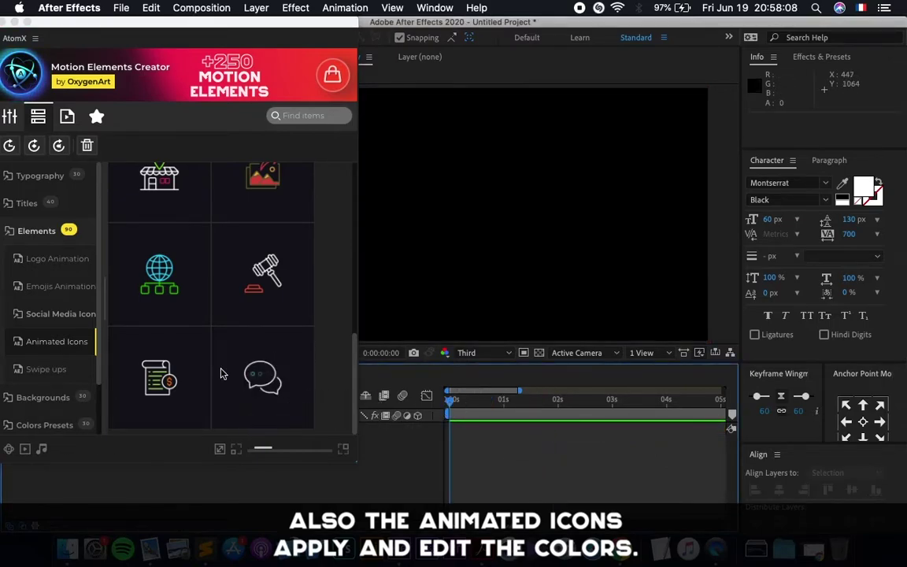
# Browse the Swipe ups category and apply the Swipe up 05 element to the composition.
pyautogui.click(43, 369)
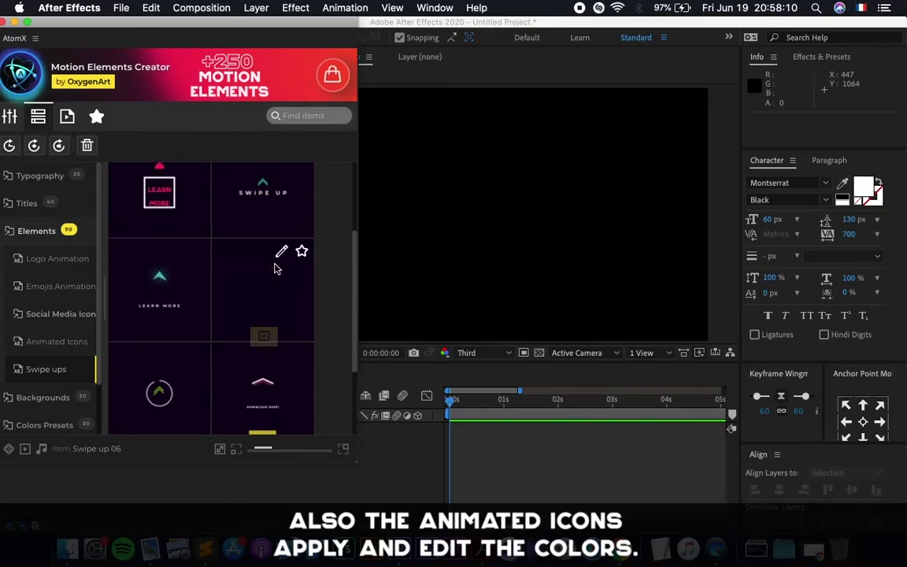
pyautogui.scroll(2, 274, 268)
pyautogui.scroll(2, 271, 236)
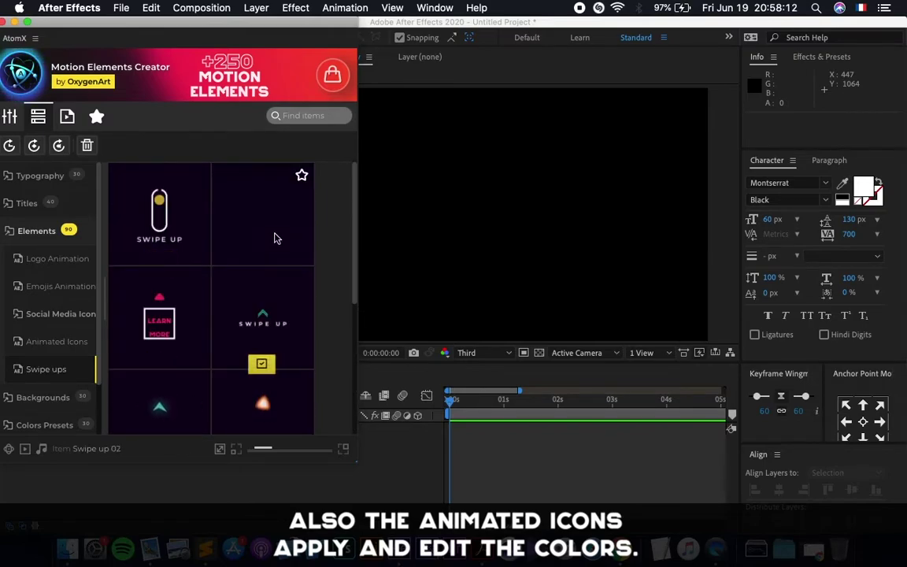
pyautogui.scroll(-3, 152, 411)
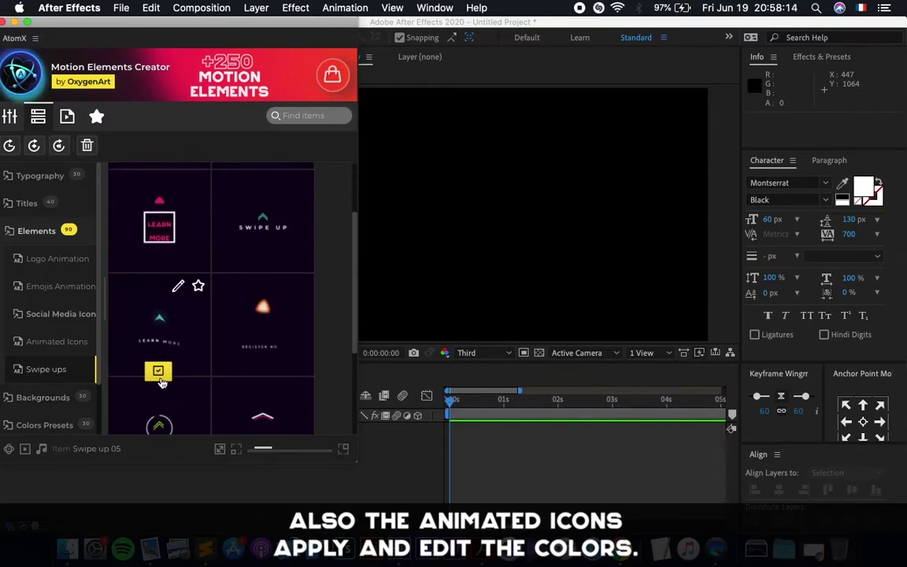
pyautogui.click(160, 379)
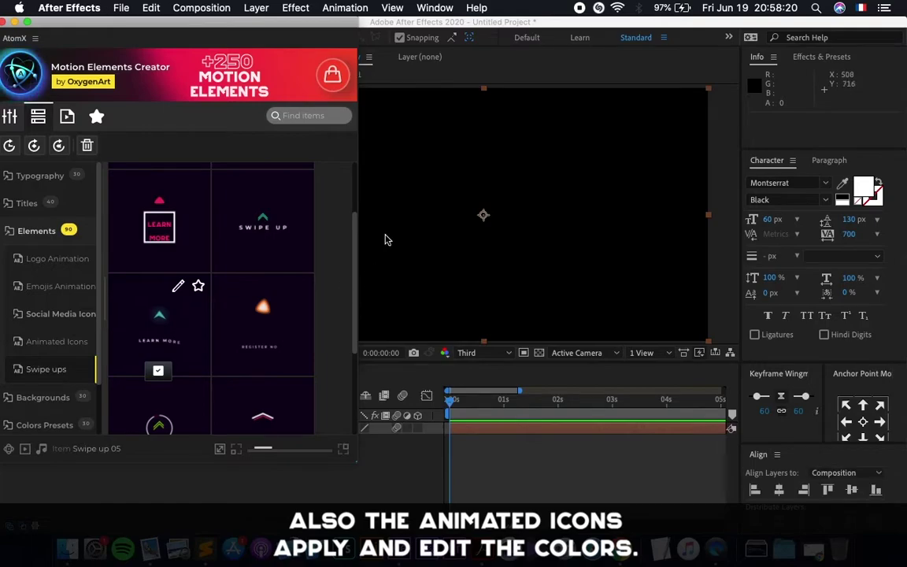
# Open the customization controls for the Swipe up 05 element and move the AtomX panel clear of the composition preview.
pyautogui.moveTo(323, 26); pyautogui.dragTo(350, 9)
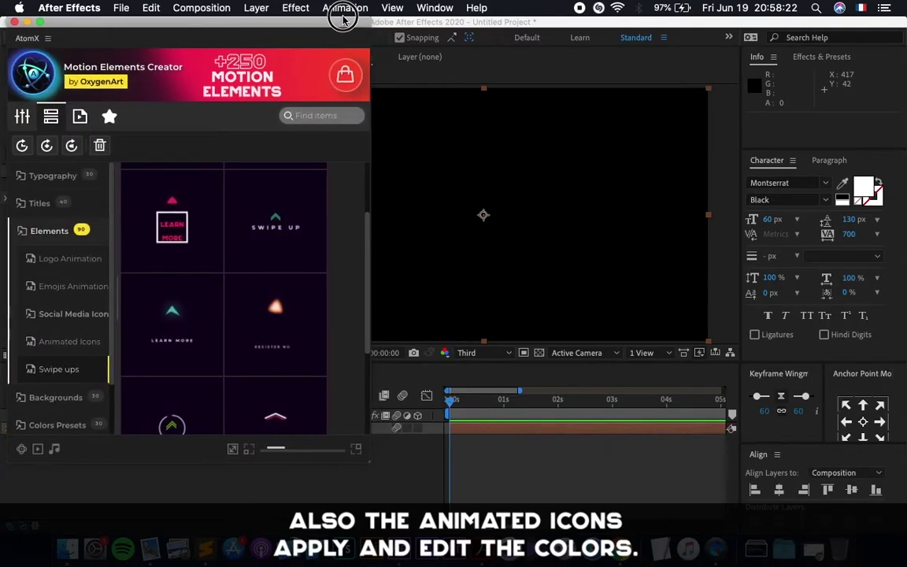
pyautogui.click(22, 117)
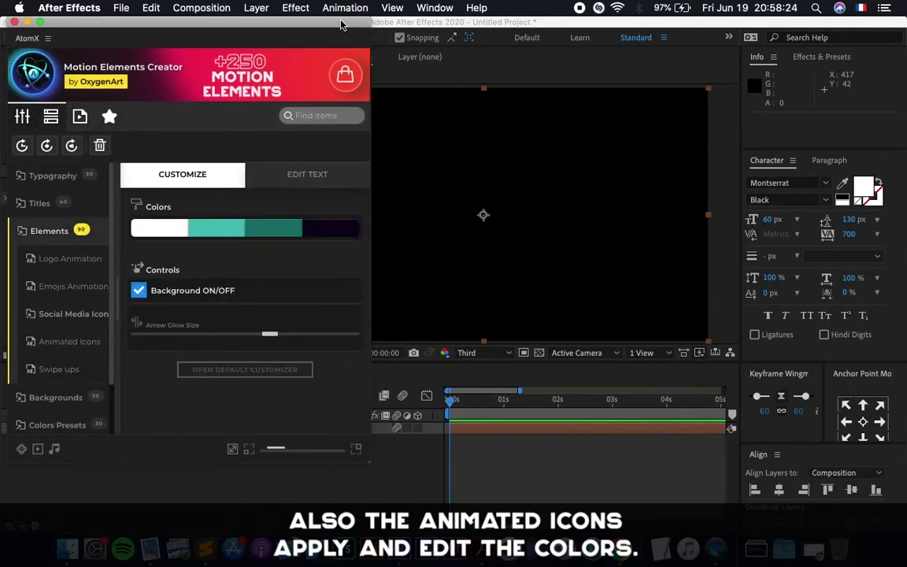
pyautogui.moveTo(331, 18); pyautogui.dragTo(213, 17)
# Zoom the timeline out to its full 20 seconds, then scrub through and play the swipe-up animation.
pyautogui.moveTo(464, 401); pyautogui.dragTo(487, 400)
pyautogui.press('-')
pyautogui.press('-')
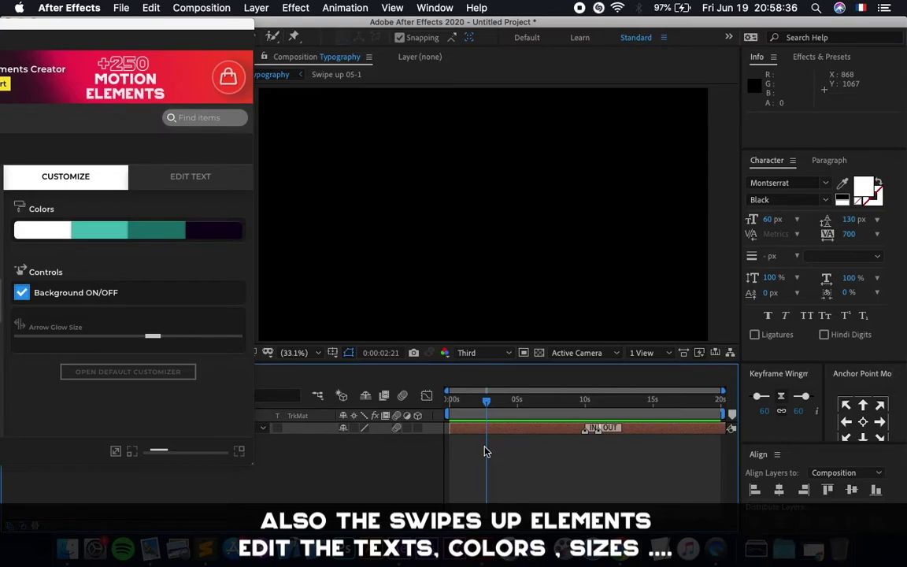
pyautogui.click(496, 401)
pyautogui.click(490, 407)
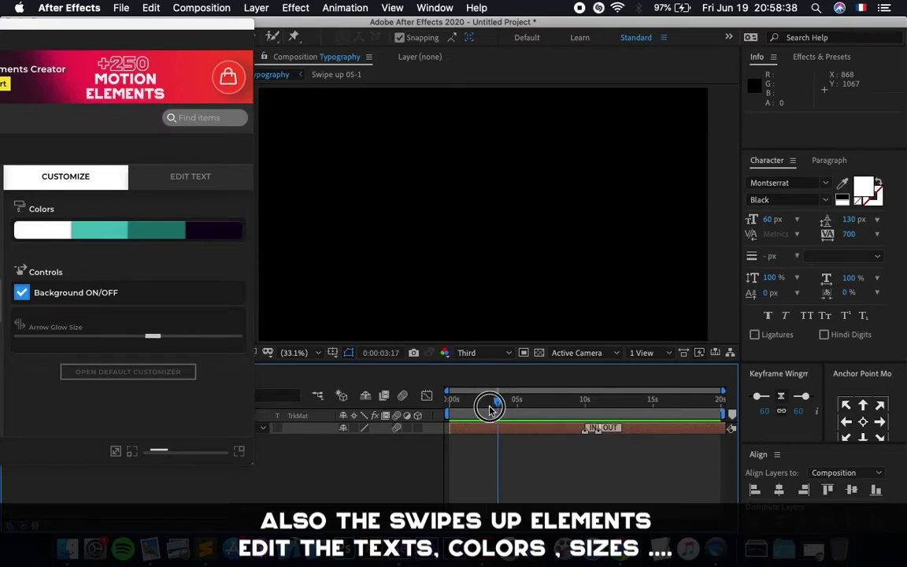
pyautogui.moveTo(489, 407); pyautogui.dragTo(532, 415)
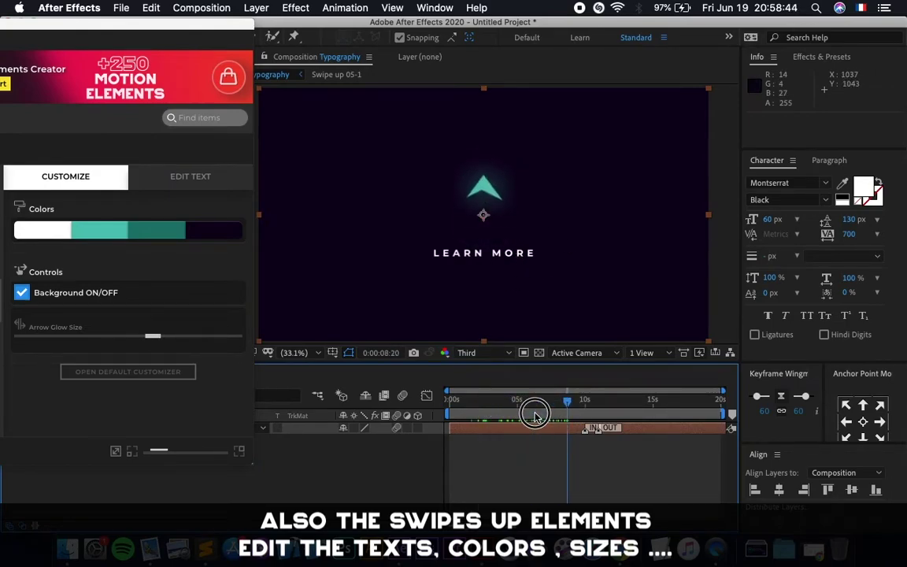
pyautogui.press('space')
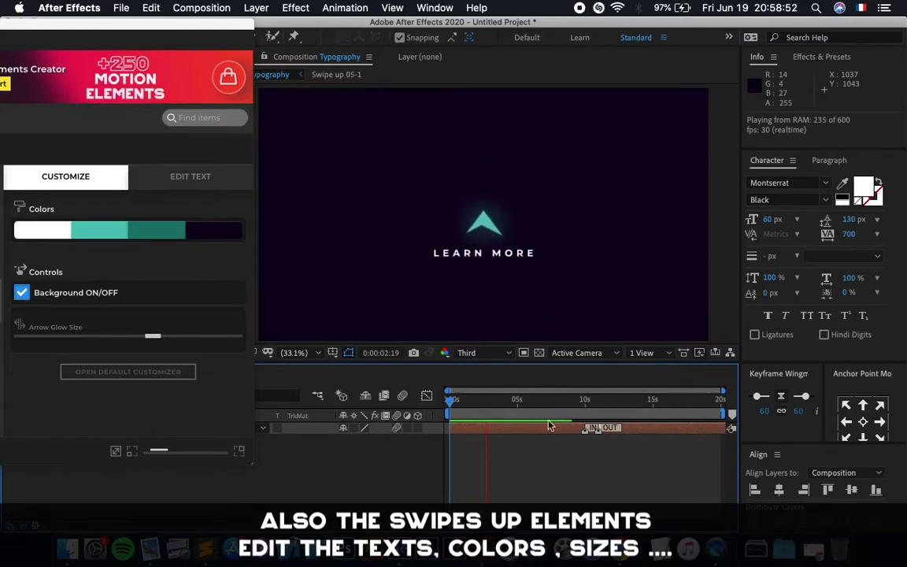
pyautogui.press('space')
# Change the element's "LEARN MORE" text to "SWIPE UP".
pyautogui.click(198, 185)
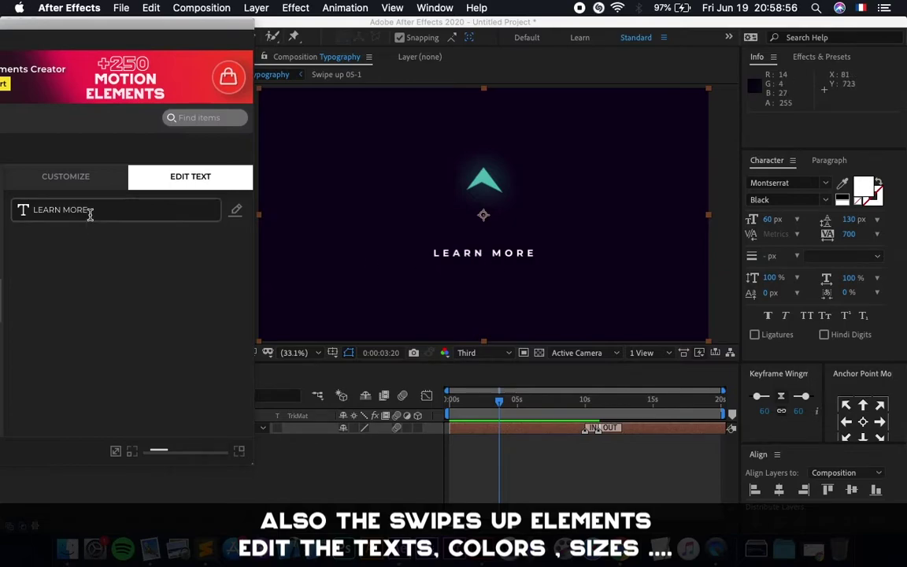
pyautogui.click(90, 213)
pyautogui.press('super+a')
pyautogui.write('SW')
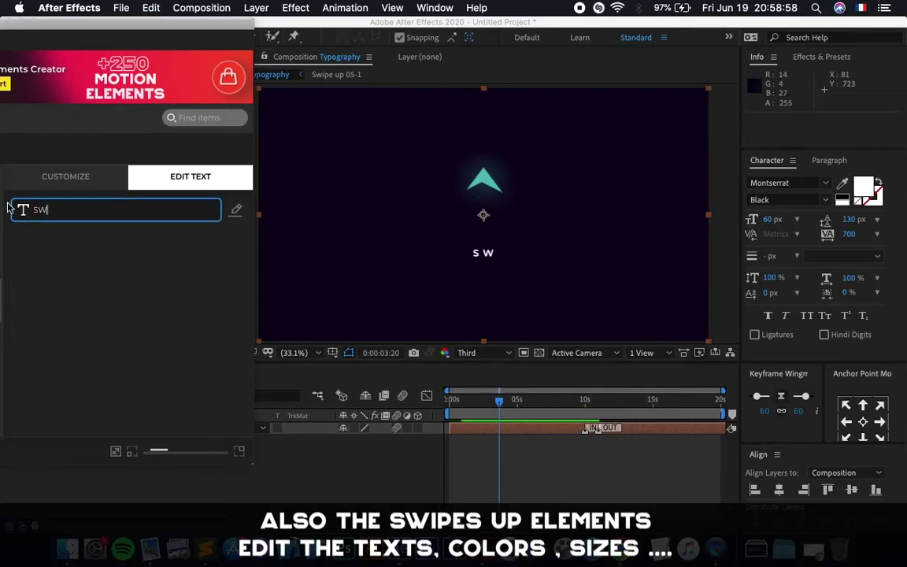
pyautogui.write('IPE UP')
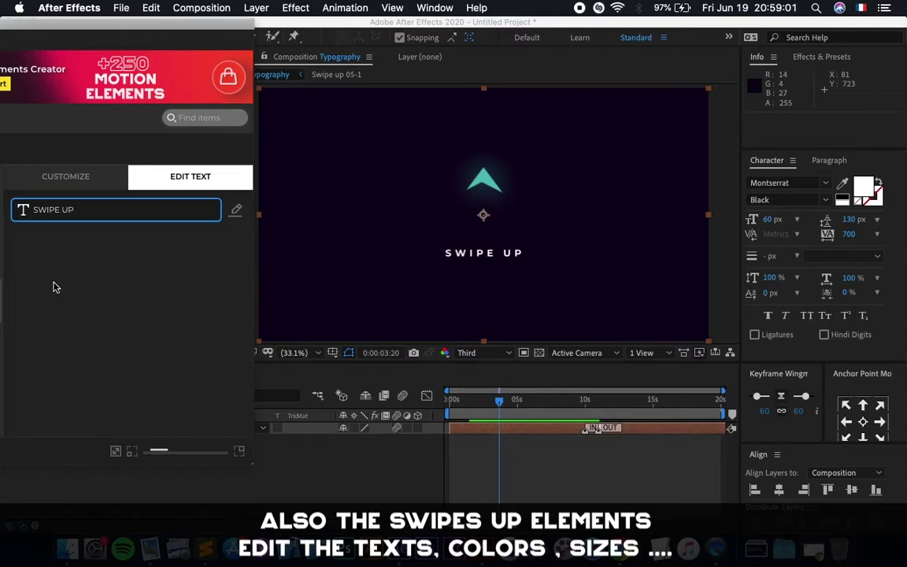
pyautogui.click(292, 305)
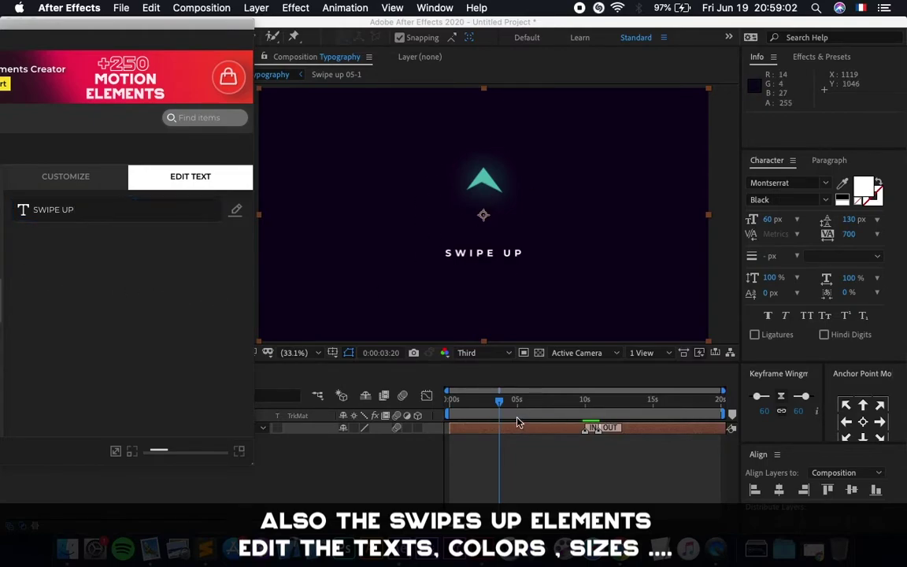
# Play the animation from the start to preview the edited text.
pyautogui.press('Home')
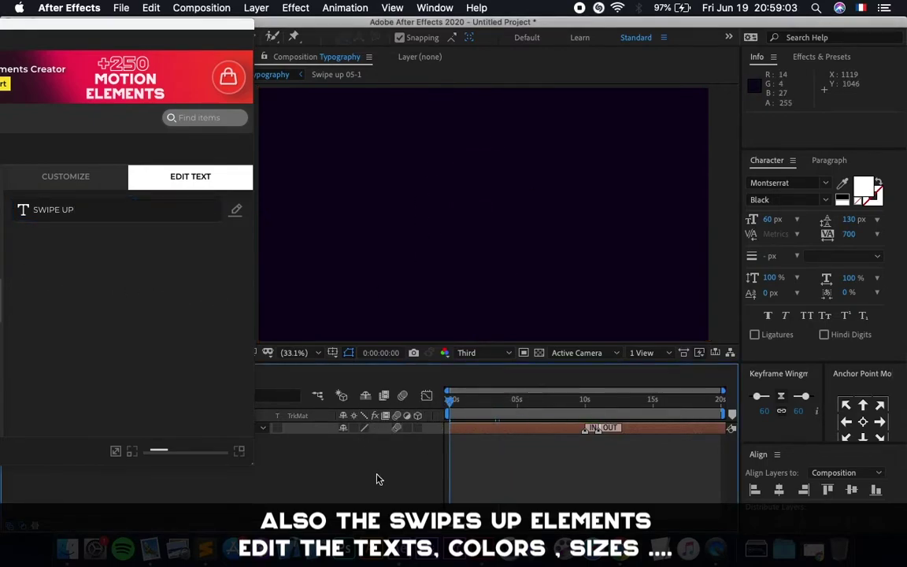
pyautogui.press('space')
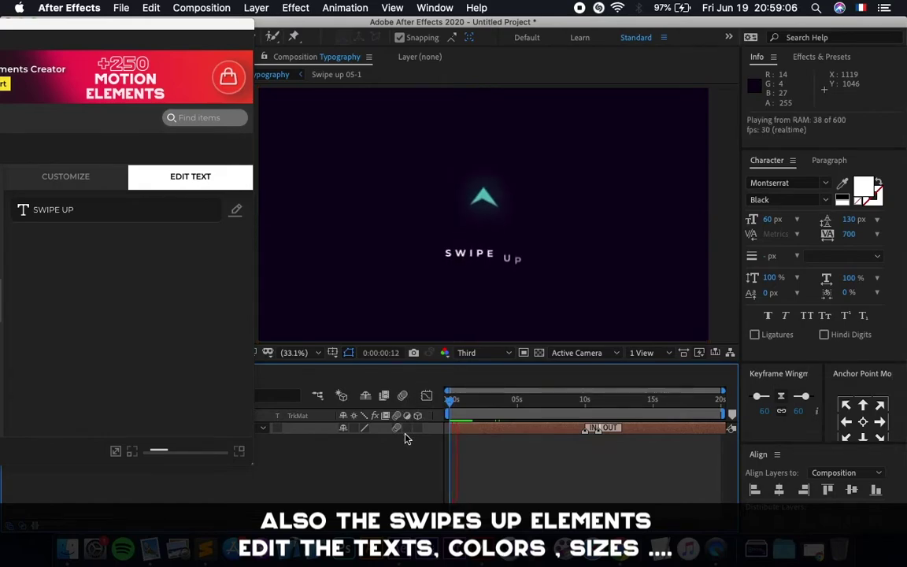
pyautogui.click(496, 192)
# Set the swipe-up arrow's colour to purple #9e49be and its glow colour to dark purple #610f75.
pyautogui.click(90, 175)
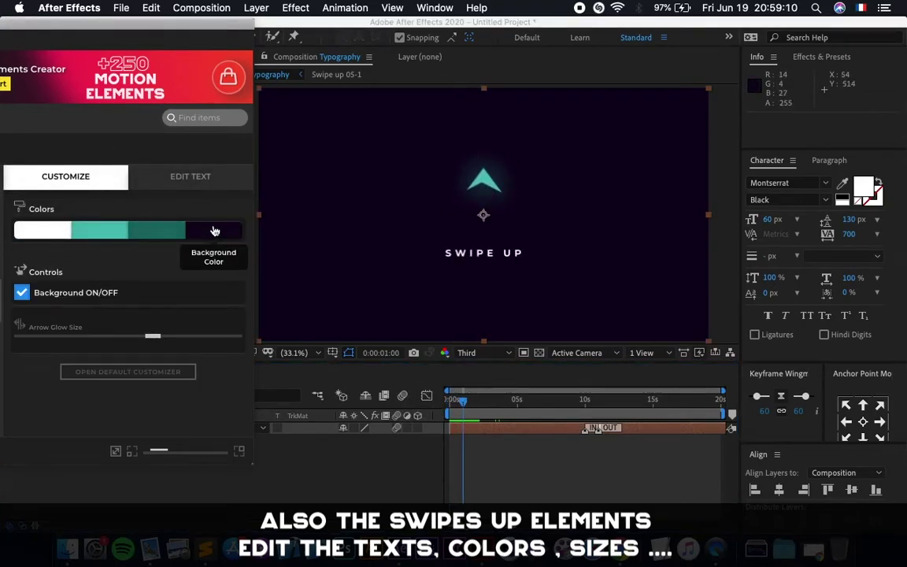
pyautogui.click(122, 230)
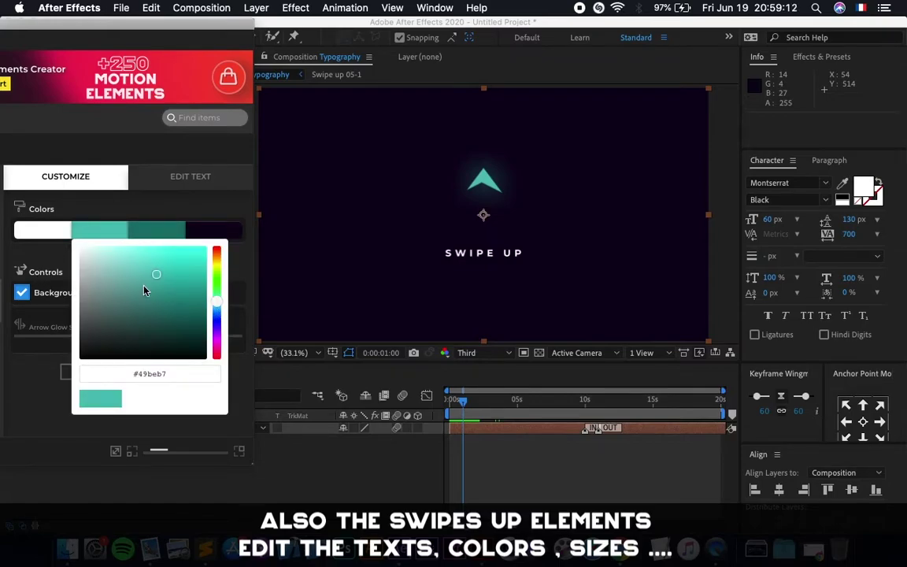
pyautogui.moveTo(218, 313); pyautogui.dragTo(217, 334)
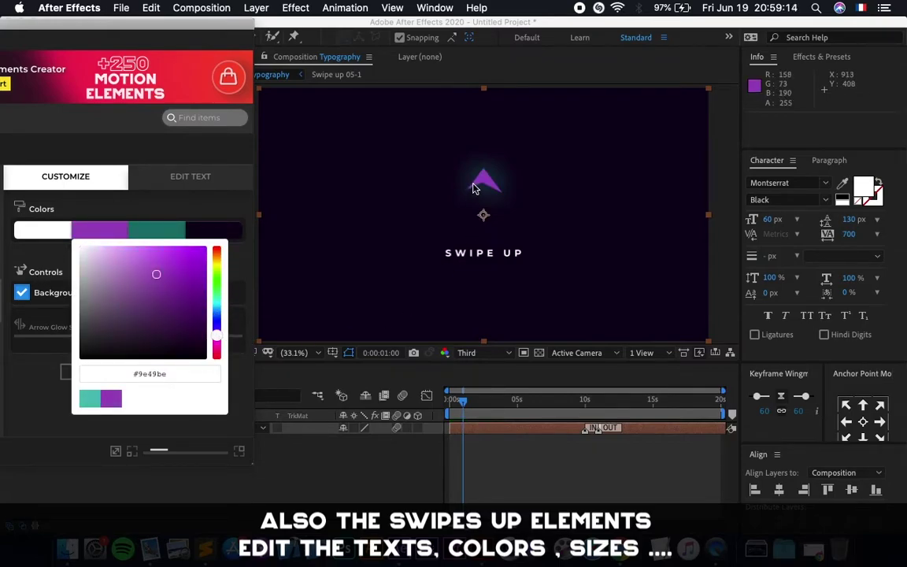
pyautogui.click(21, 252)
pyautogui.click(154, 232)
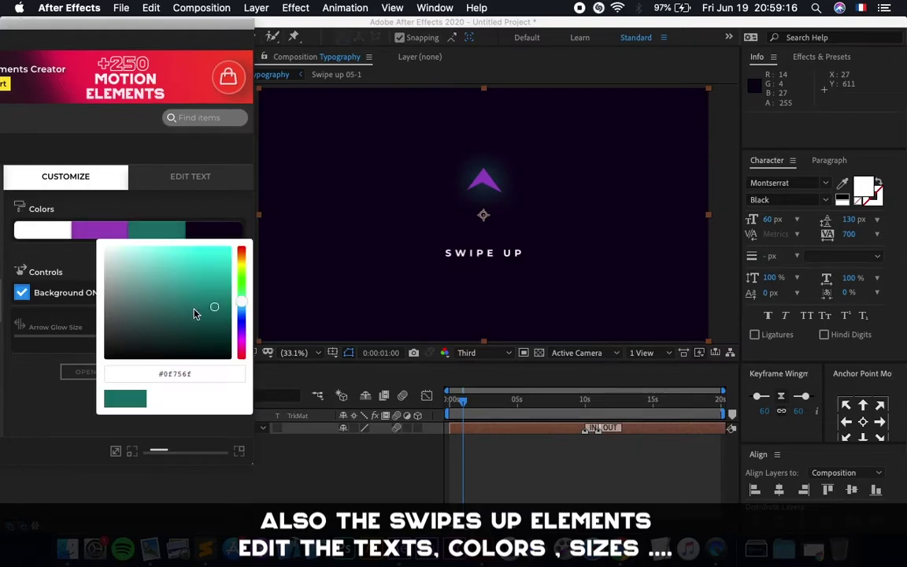
pyautogui.moveTo(241, 334); pyautogui.dragTo(243, 343)
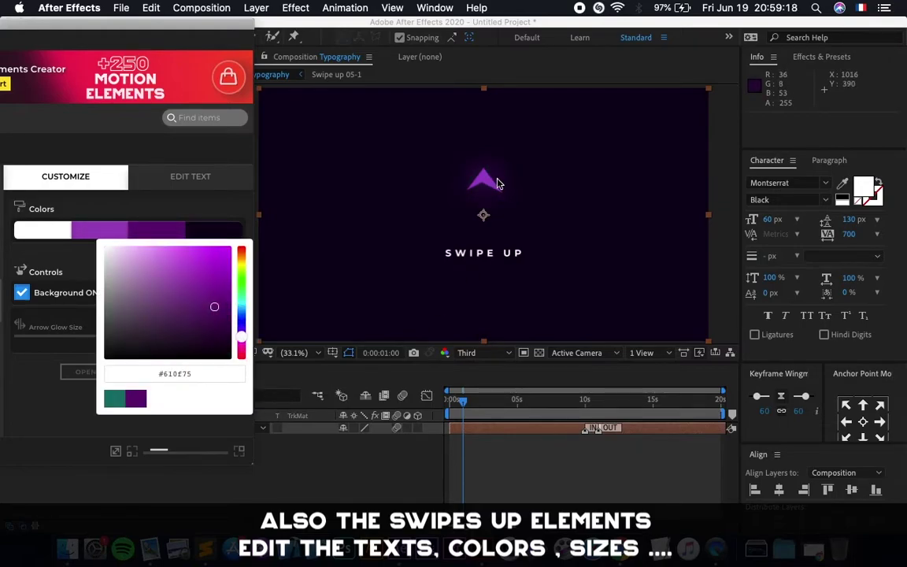
pyautogui.click(68, 413)
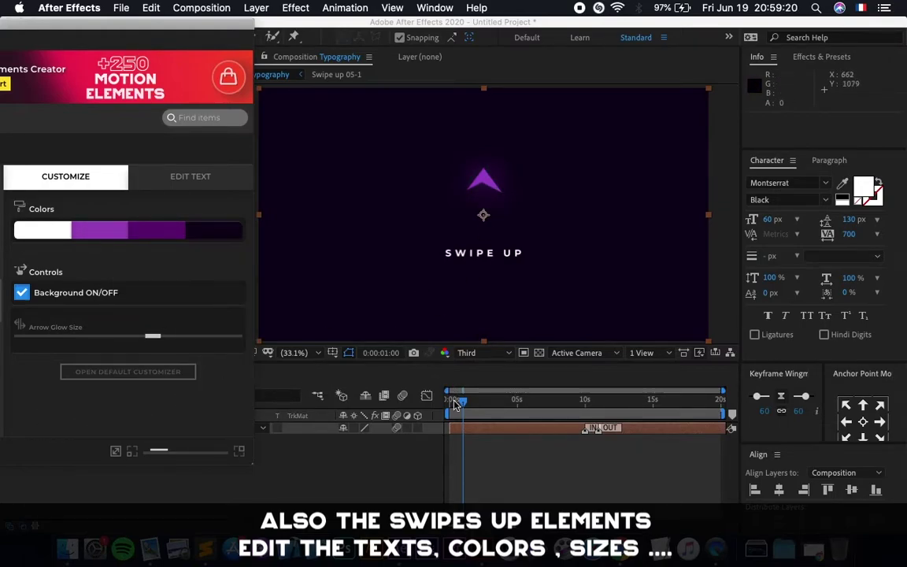
# Play the recoloured swipe-up animation from the start and examine the arrow's glow at 100% magnification.
pyautogui.moveTo(455, 404); pyautogui.dragTo(447, 401)
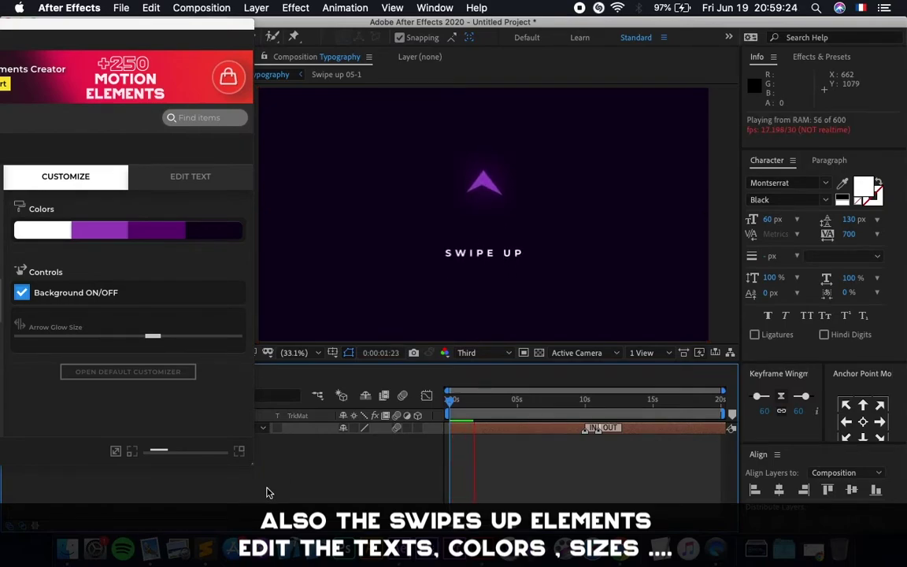
pyautogui.press('space')
pyautogui.press('/')
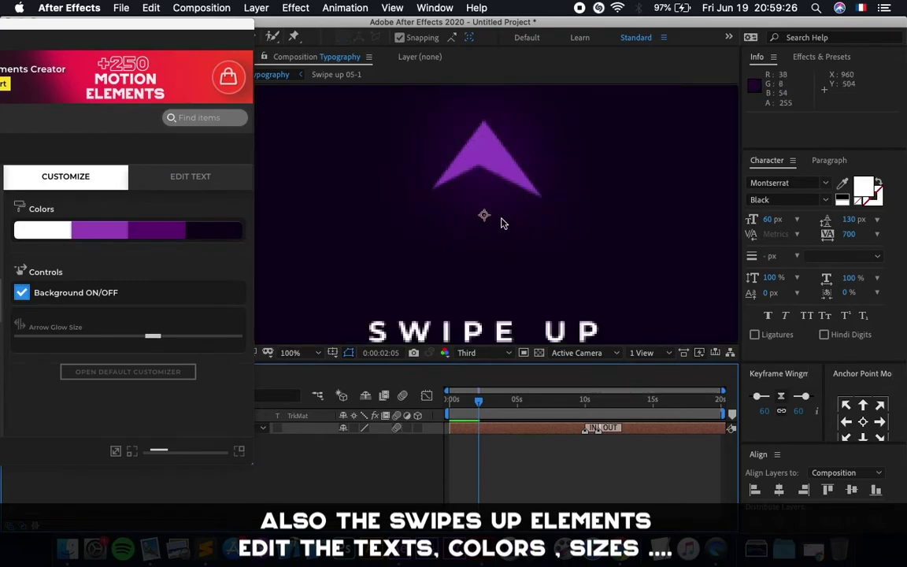
# Try a larger Arrow Glow Size, reduce it slightly below its original setting, and fit the composition back in view.
pyautogui.click(182, 338)
pyautogui.moveTo(180, 341); pyautogui.dragTo(145, 337)
pyautogui.click(304, 362)
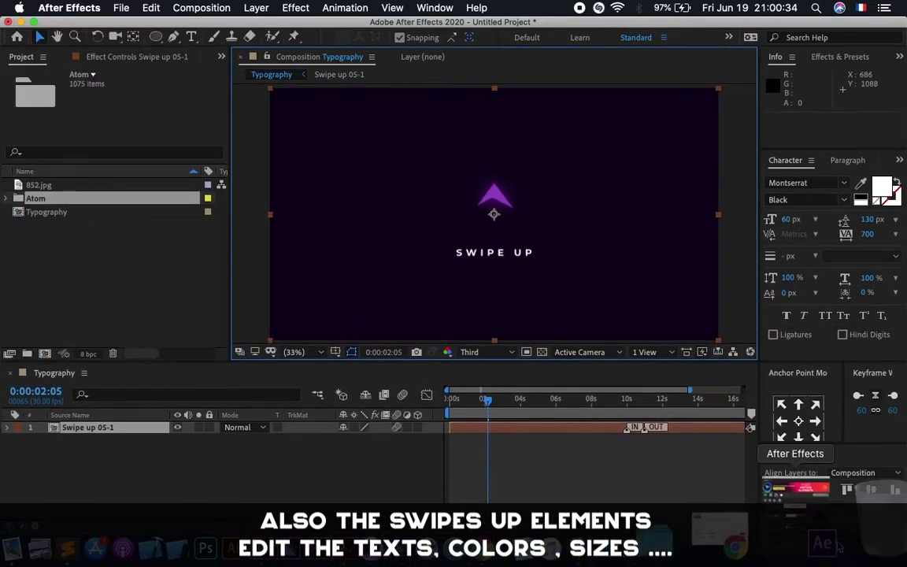
# Bring the AtomX panel back fully into view and try the swipe-up element's background switch.
pyautogui.click(837, 544)
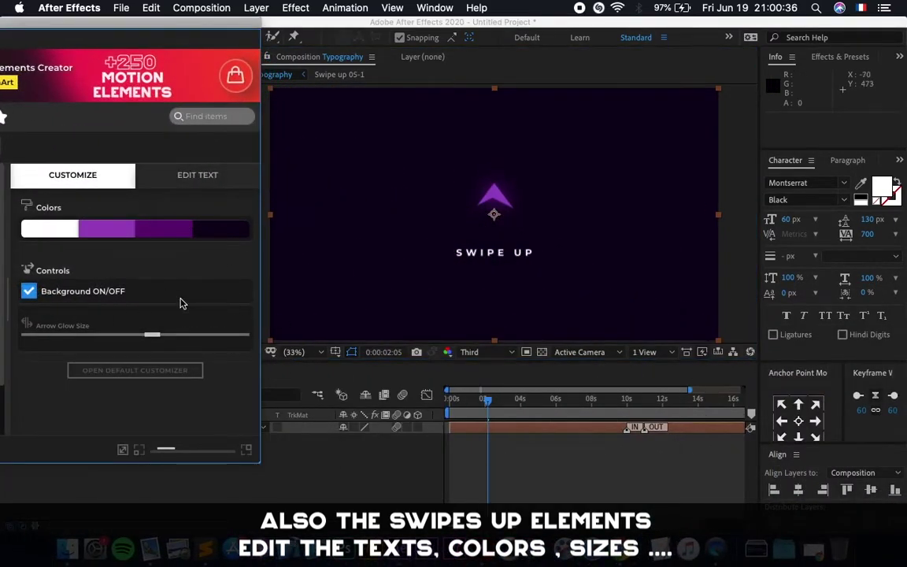
pyautogui.click(28, 293)
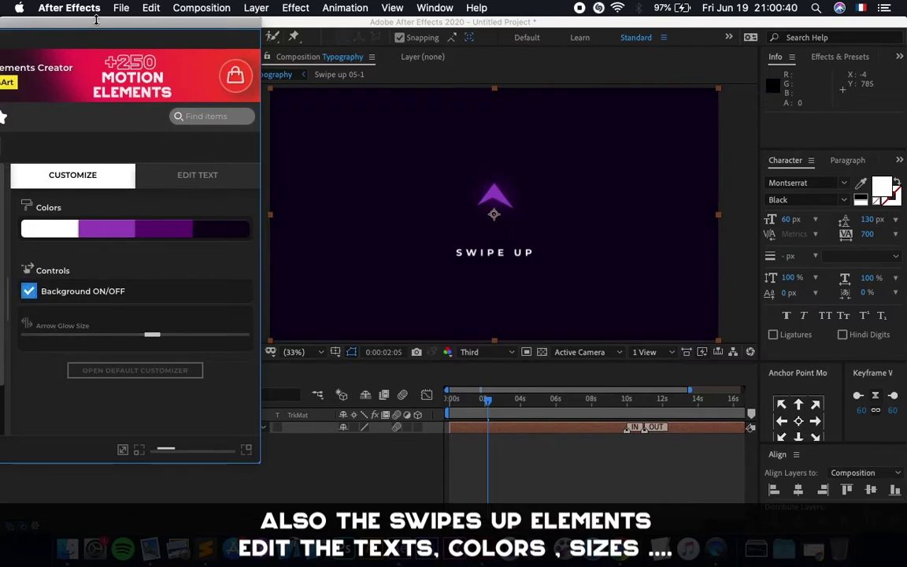
pyautogui.moveTo(96, 20); pyautogui.dragTo(203, 17)
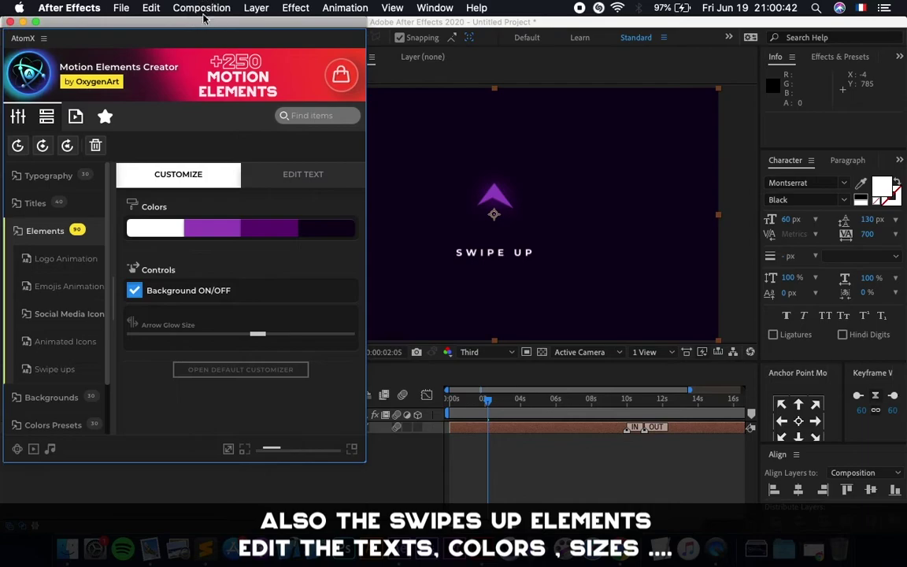
# Collapse the Elements category and delete the Swipe up 05 layer from the composition.
pyautogui.click(46, 229)
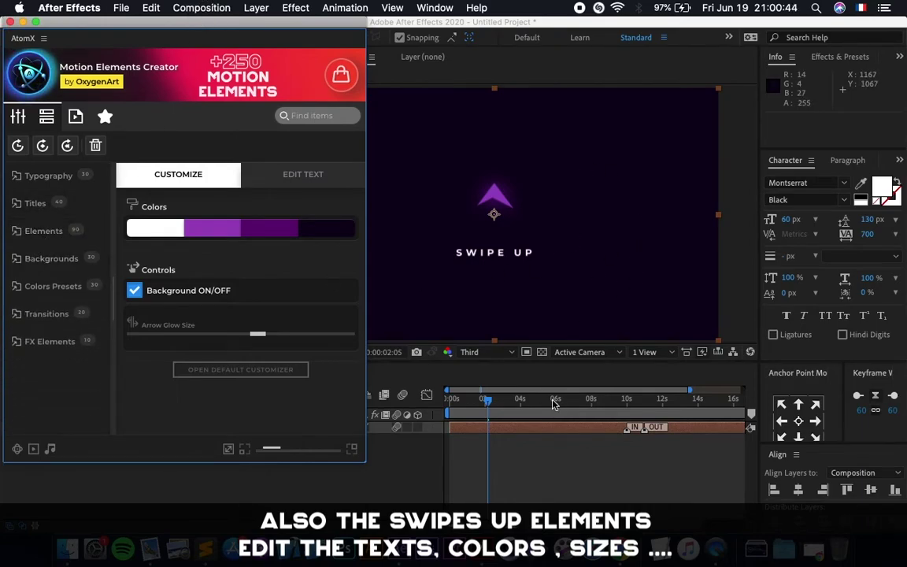
pyautogui.click(572, 429)
pyautogui.press('Delete')
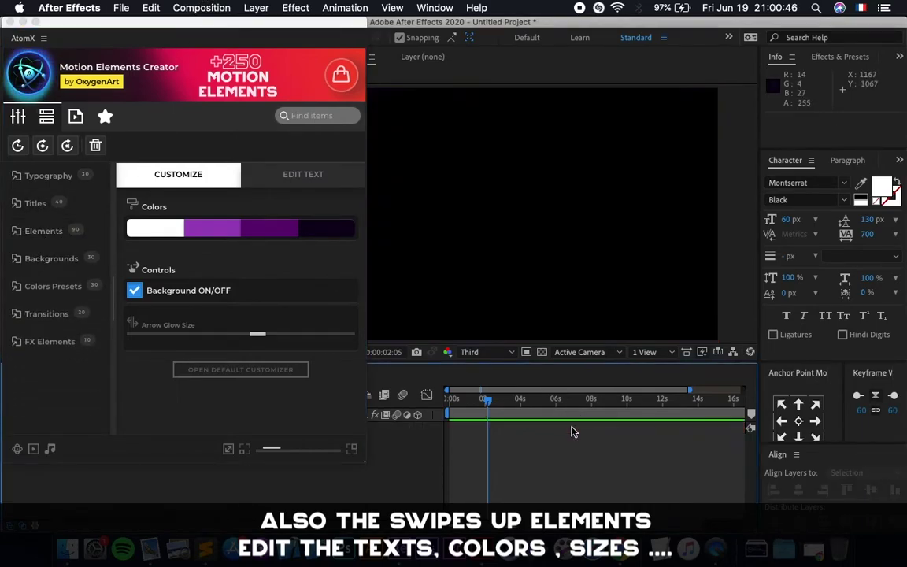
# Open the Backgrounds category and browse its Twisted, Shapes and Gradient items.
pyautogui.click(96, 264)
pyautogui.scroll(-2, 209, 268)
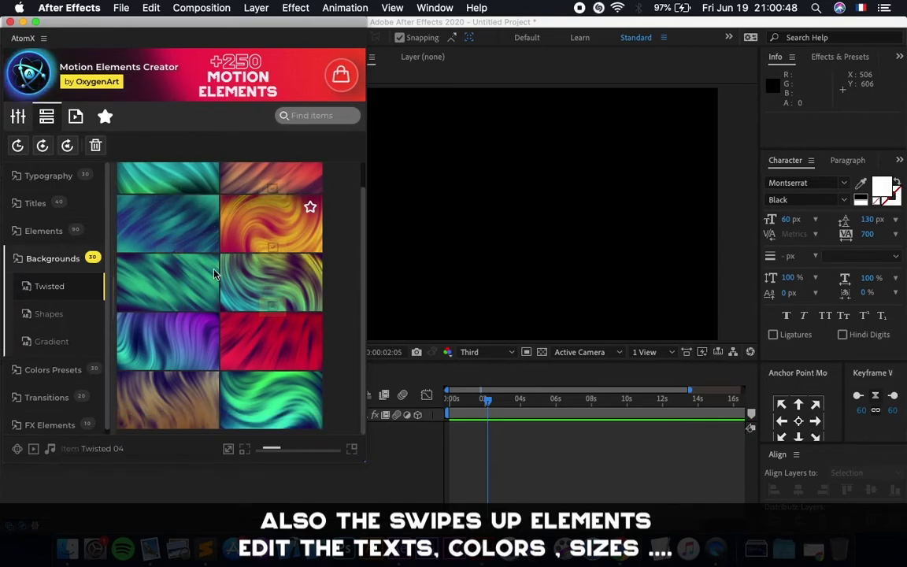
pyautogui.click(49, 313)
pyautogui.click(53, 341)
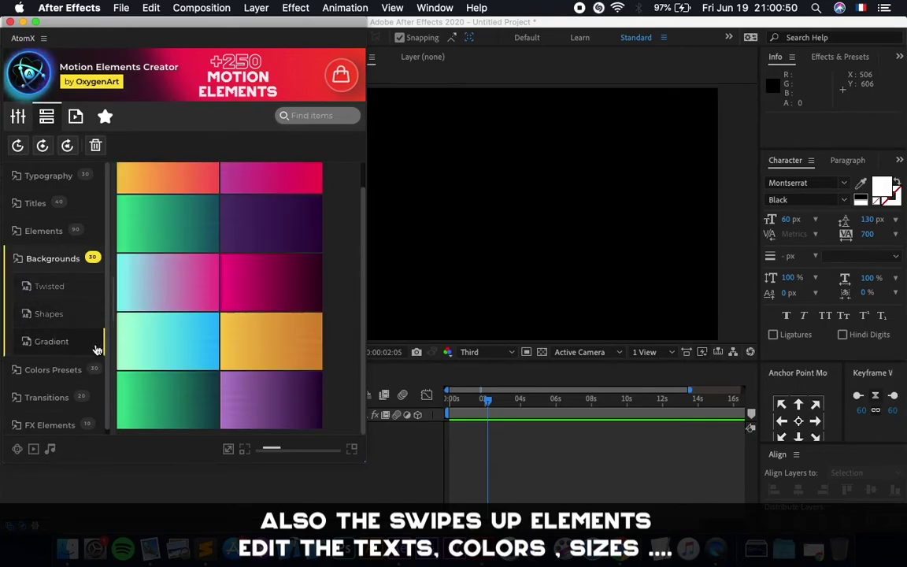
# Show the Shapes backgrounds and resize the Typography composition to 1080 px wide and 1920 px high.
pyautogui.click(47, 311)
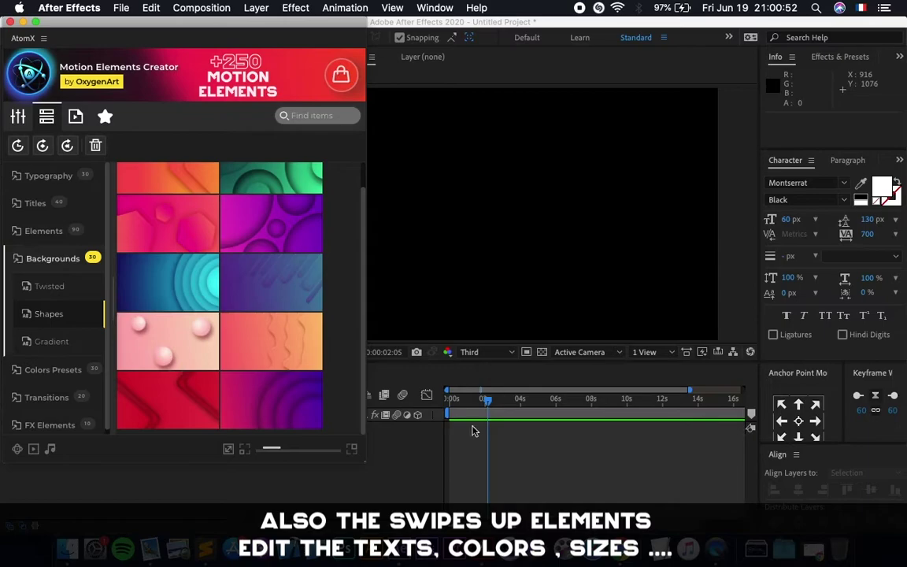
pyautogui.click(432, 451)
pyautogui.click(201, 8)
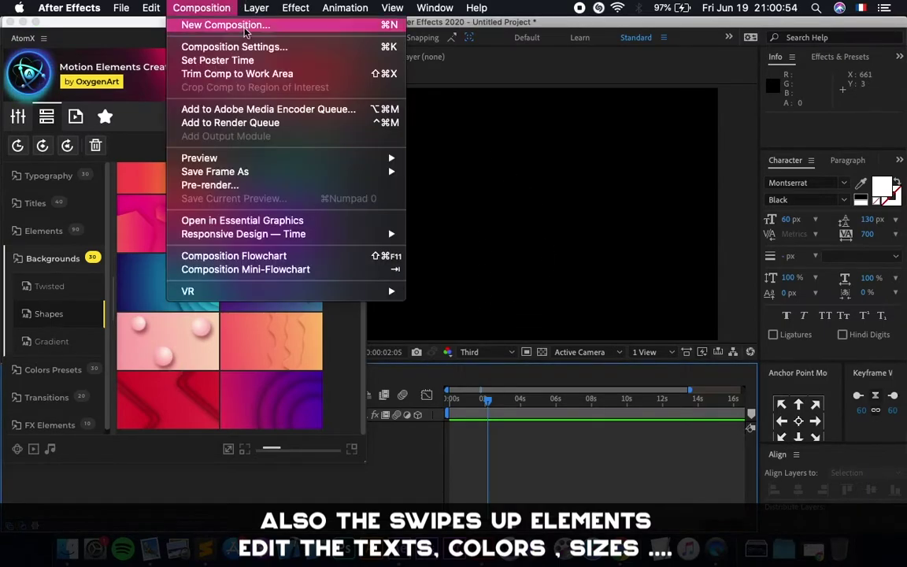
pyautogui.click(233, 45)
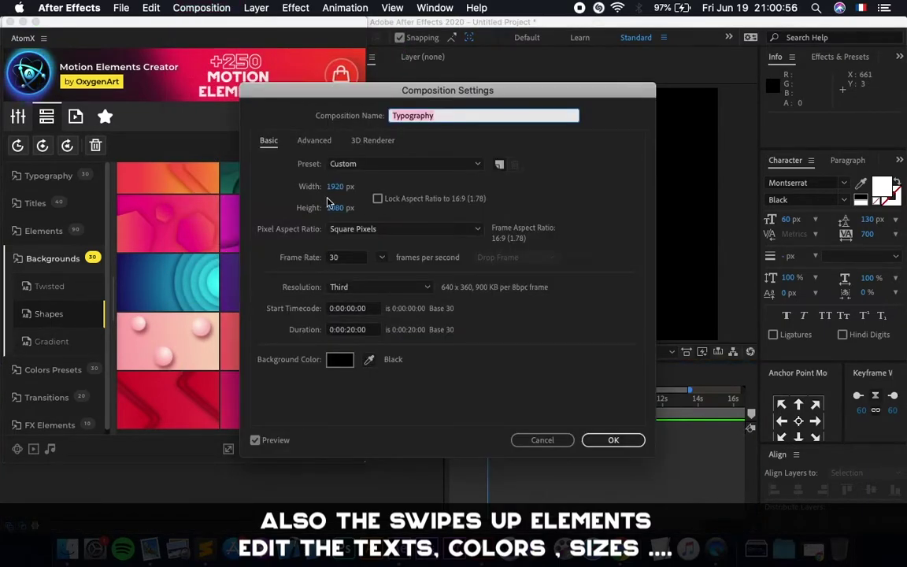
pyautogui.click(335, 187)
pyautogui.write('1080')
pyautogui.press('Tab')
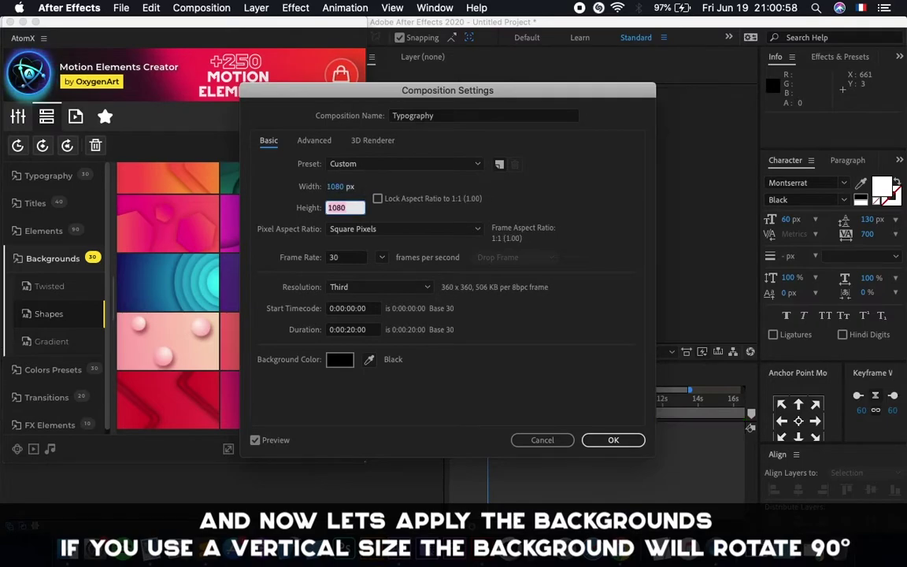
pyautogui.write('1920')
pyautogui.press('Return')
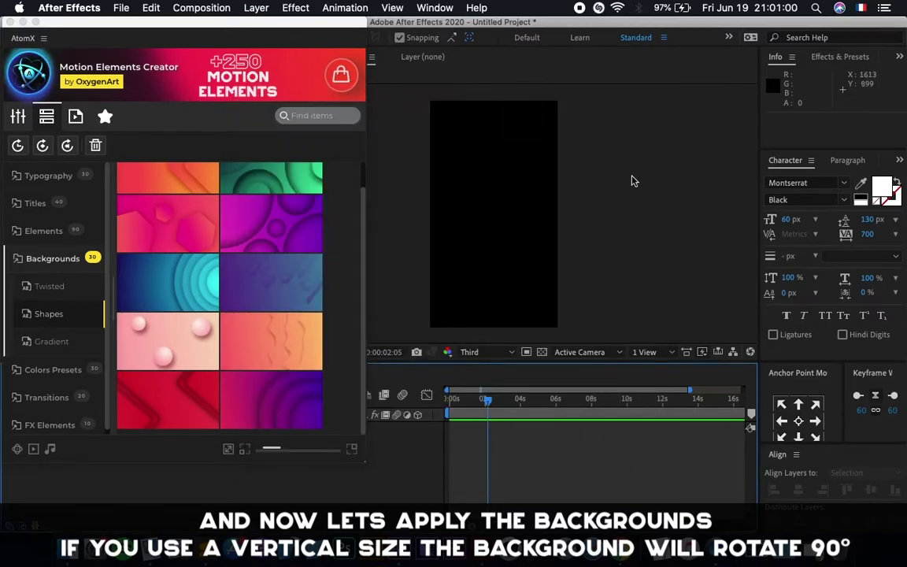
# Apply the red-orange arrow-shaped background Shape 01 at the composition start and scrub to 0:00:03:05.
pyautogui.scroll(1, 361, 250)
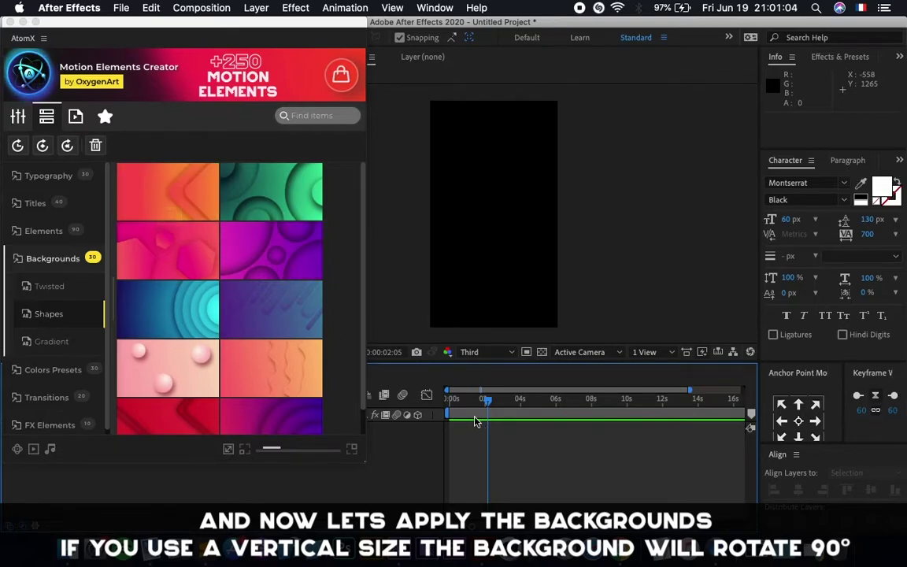
pyautogui.moveTo(480, 401); pyautogui.dragTo(361, 428)
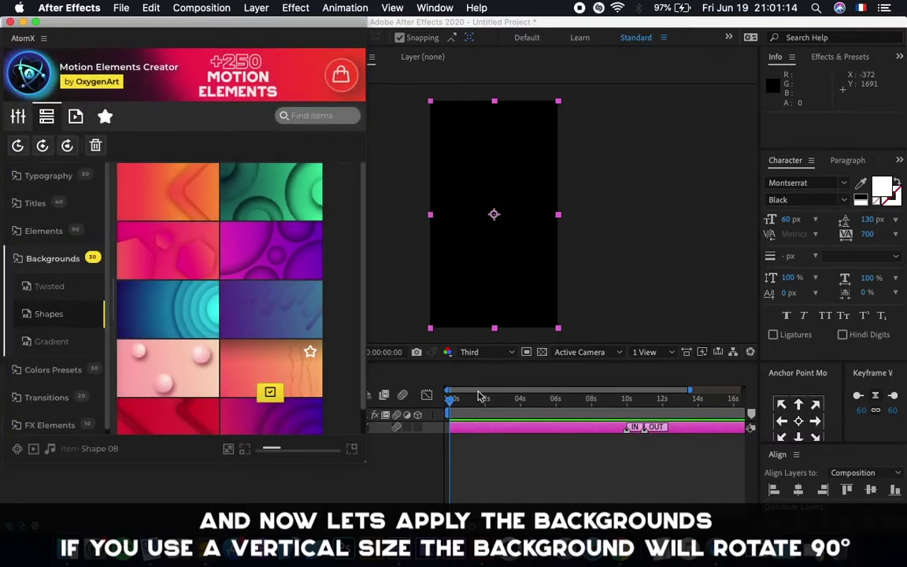
pyautogui.moveTo(451, 400); pyautogui.dragTo(508, 405)
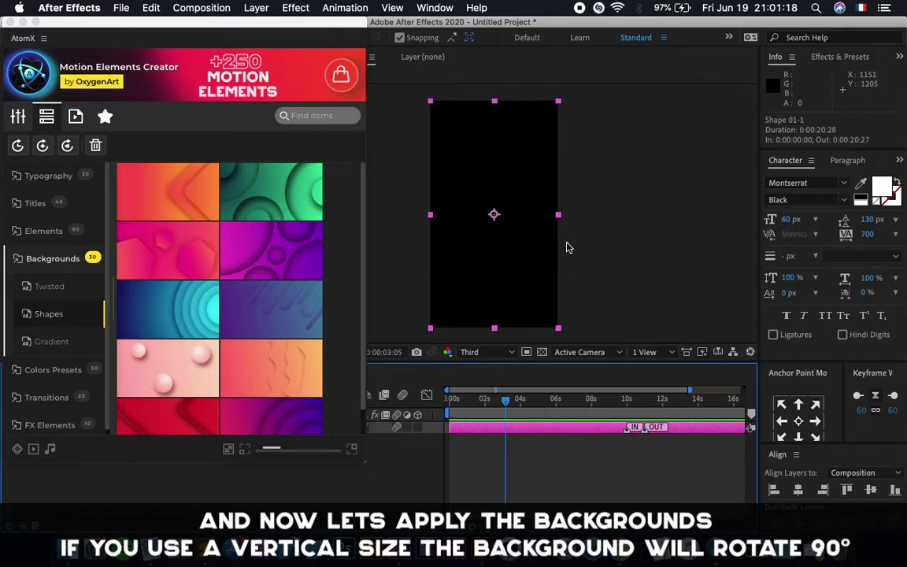
# Return to the composition start and preview the background animation over its first two seconds.
pyautogui.click(451, 400)
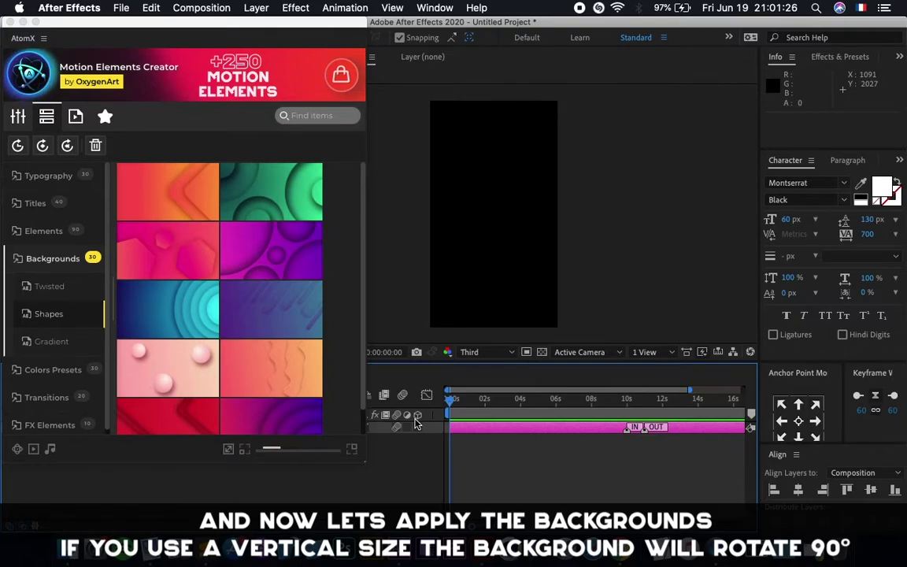
pyautogui.click(482, 396)
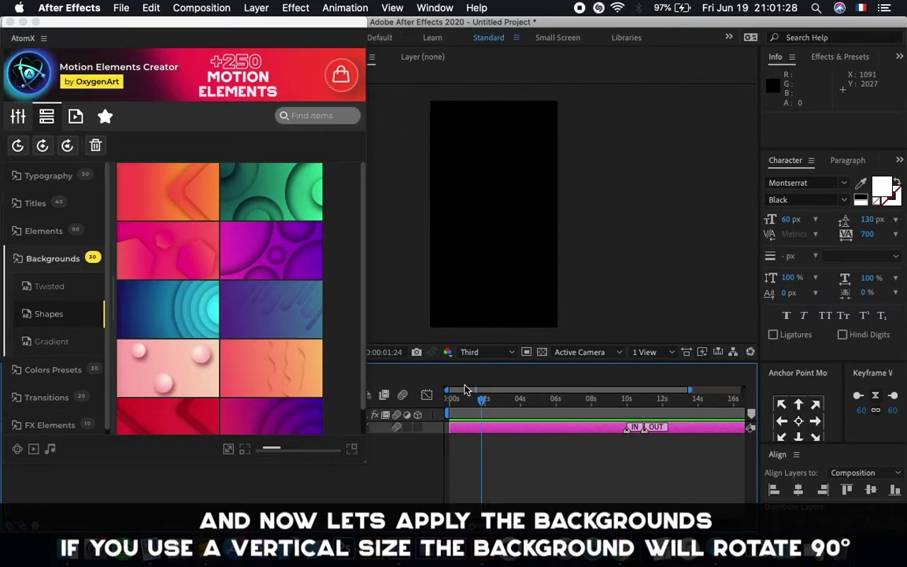
pyautogui.click(544, 472)
pyautogui.press('space')
pyautogui.press('space')
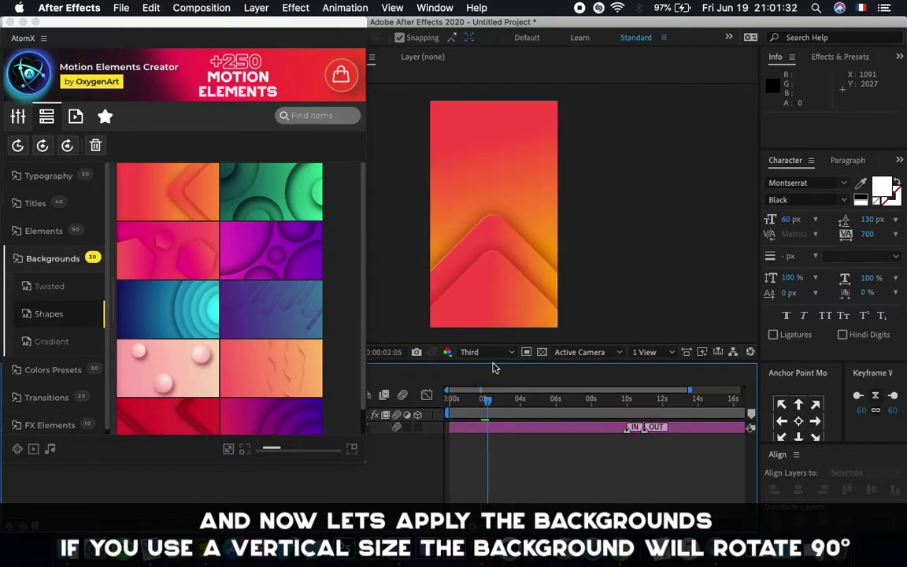
# Enlarge the composition viewer, play the background from the start and park the playhead at 0:00:02:05.
pyautogui.moveTo(493, 364); pyautogui.dragTo(486, 389)
pyautogui.click(447, 421)
pyautogui.press('space')
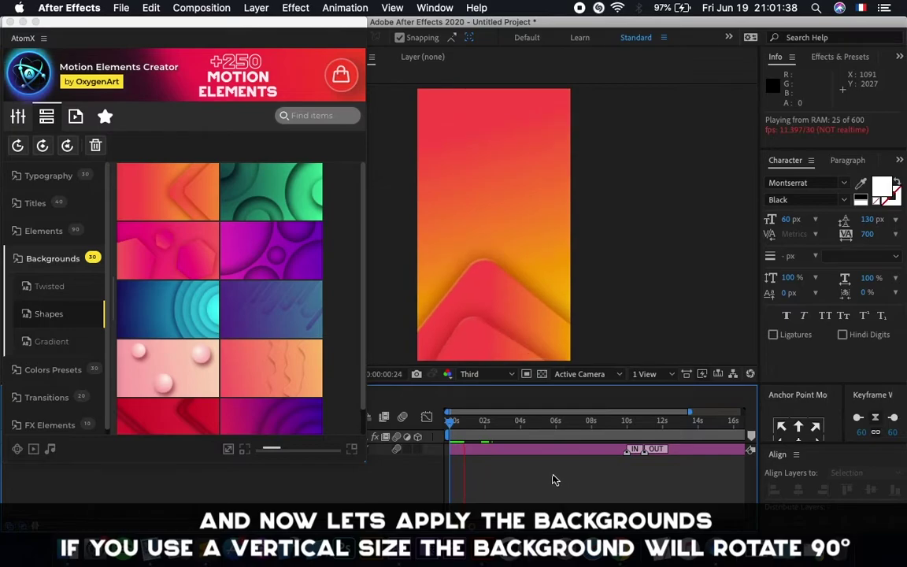
pyautogui.moveTo(462, 425); pyautogui.dragTo(486, 425)
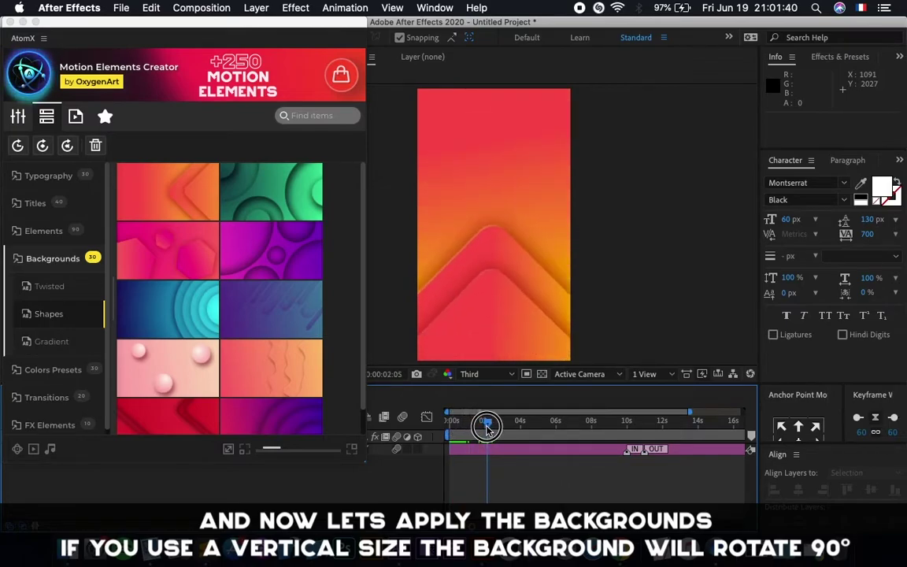
# Customize the Shape 01-1 layer, setting its first color to magenta #ff4ee7 and its second to violet #8623f9.
pyautogui.click(18, 121)
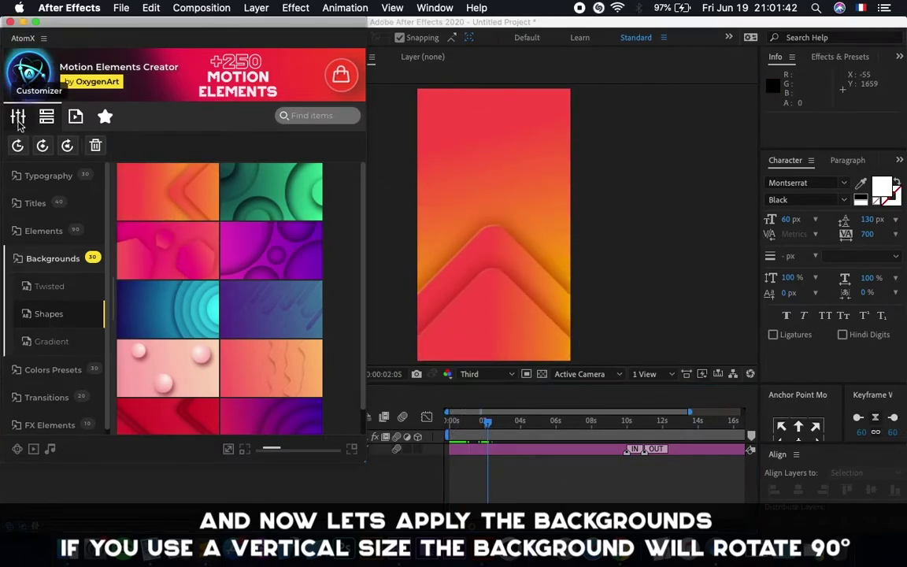
pyautogui.click(496, 452)
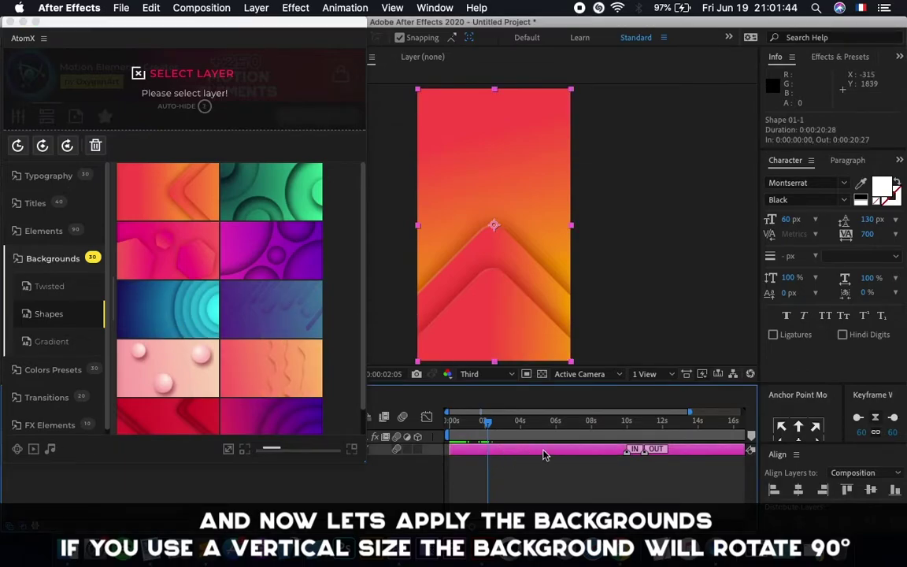
pyautogui.click(18, 118)
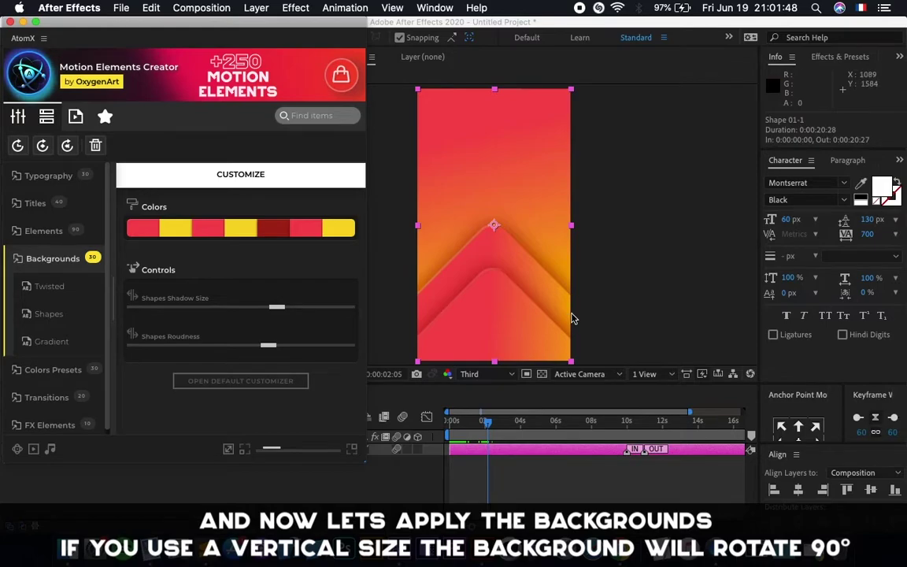
pyautogui.click(140, 229)
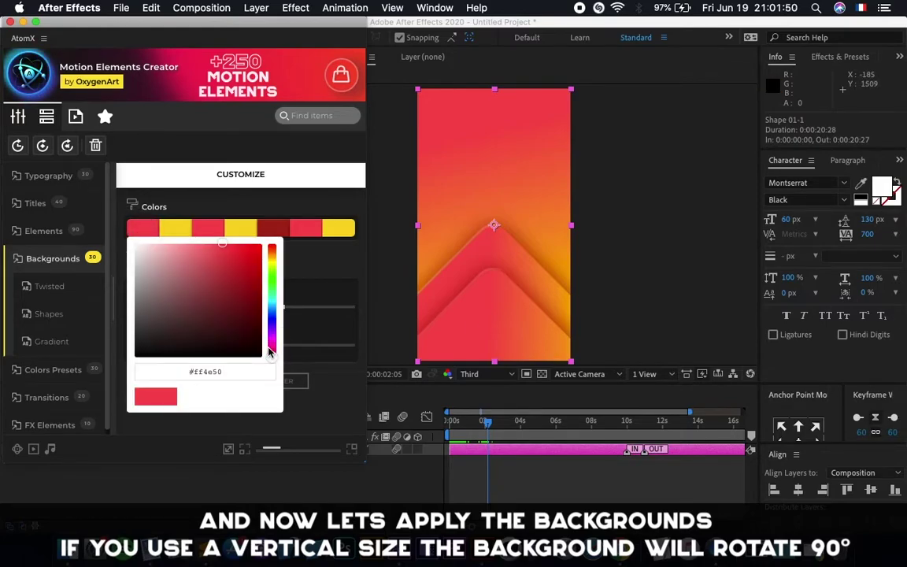
pyautogui.moveTo(269, 352); pyautogui.dragTo(271, 341)
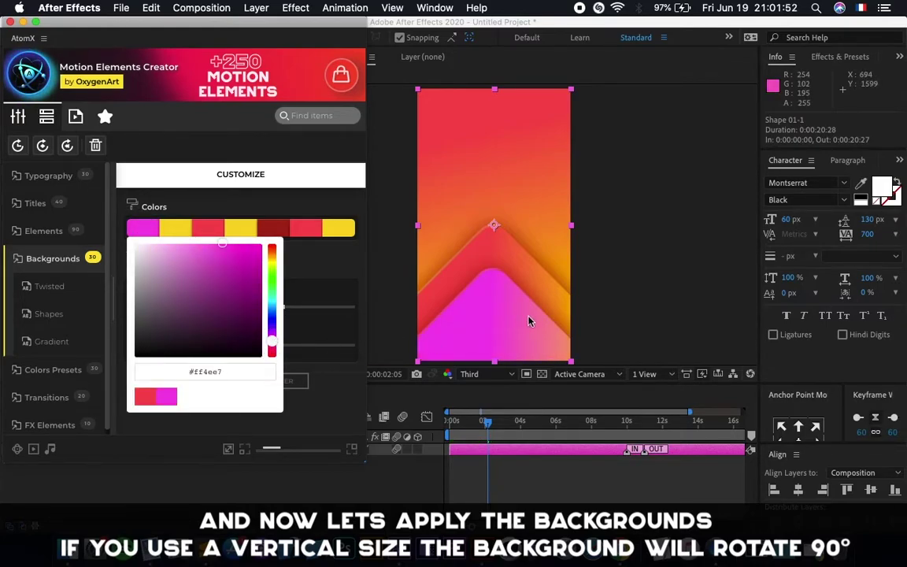
pyautogui.click(181, 228)
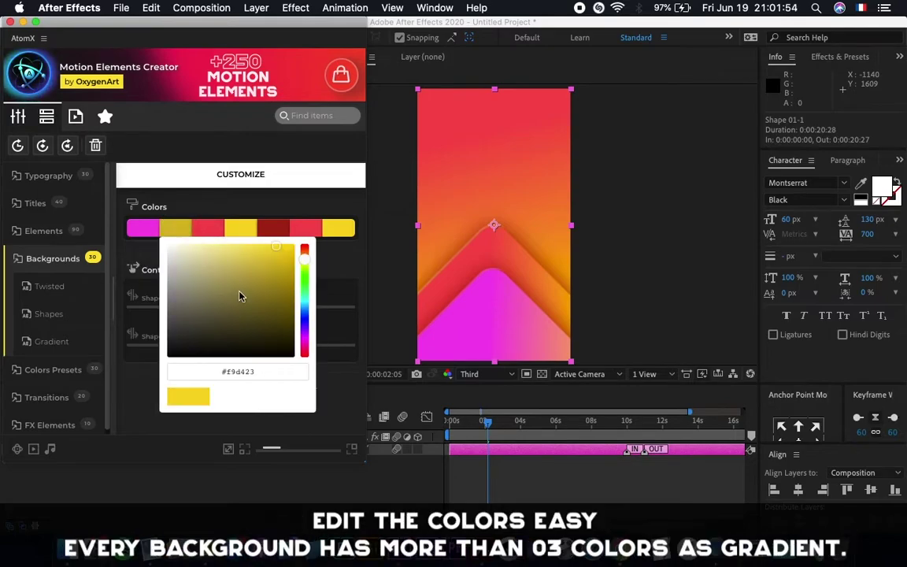
pyautogui.click(305, 328)
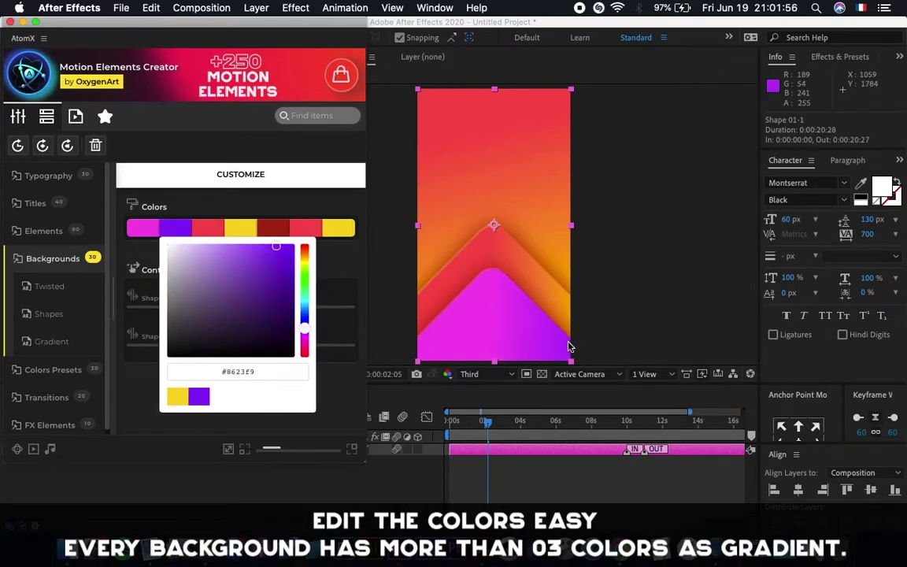
# Set the background's third color to pink #ff4eb2 and its fourth color to blue #3e23f9.
pyautogui.click(198, 228)
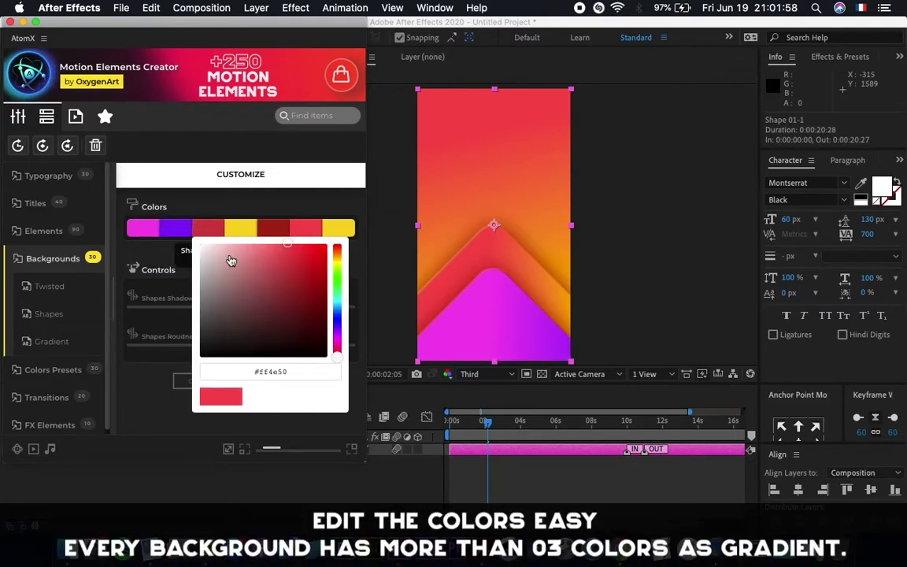
pyautogui.click(339, 343)
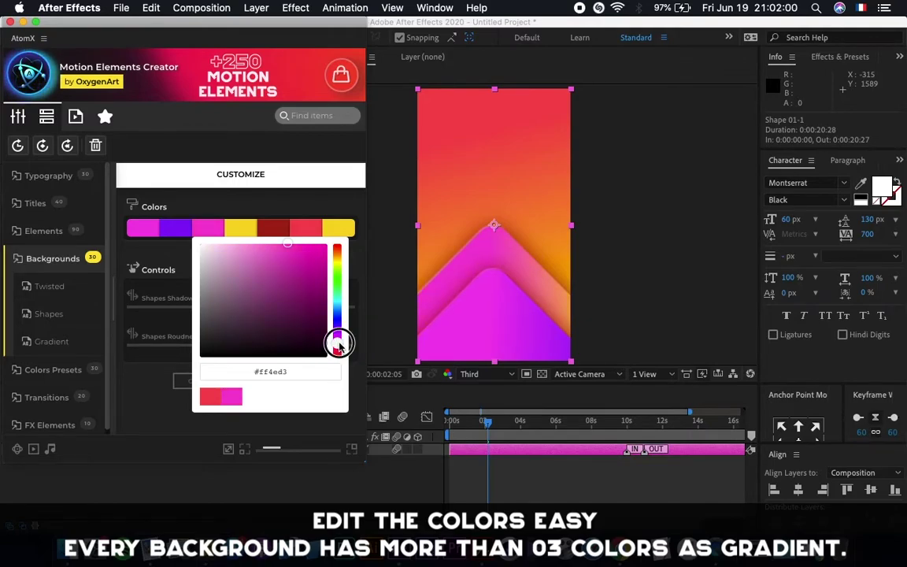
pyautogui.moveTo(338, 345); pyautogui.dragTo(336, 351)
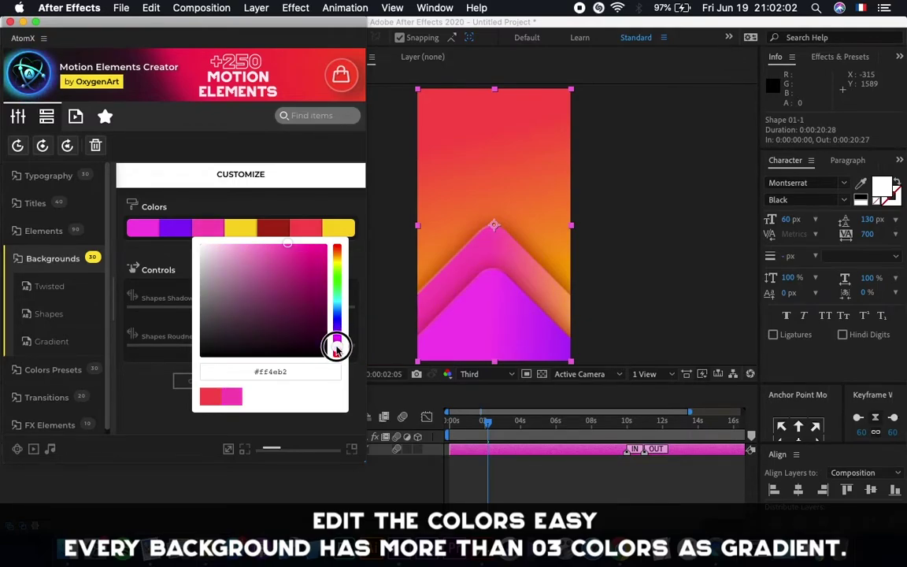
pyautogui.click(236, 229)
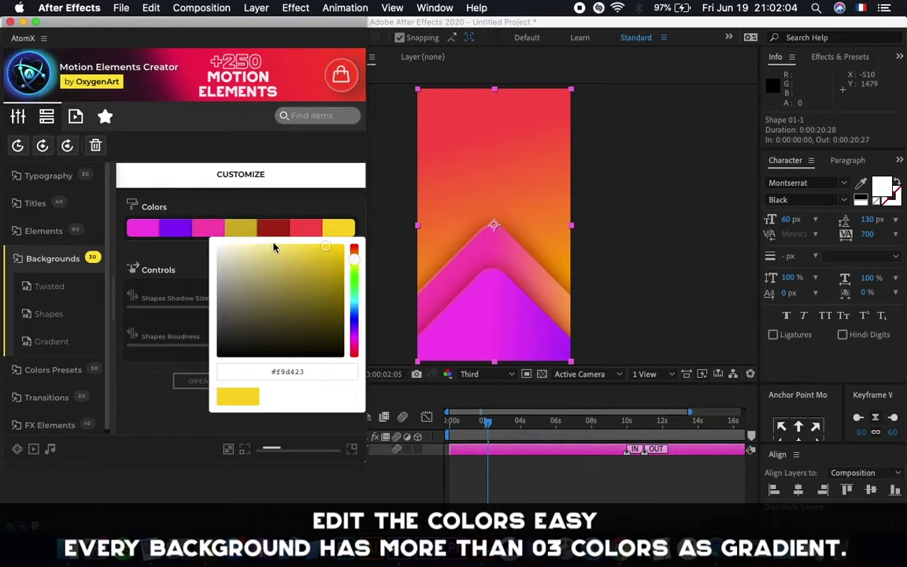
pyautogui.moveTo(348, 318); pyautogui.dragTo(354, 321)
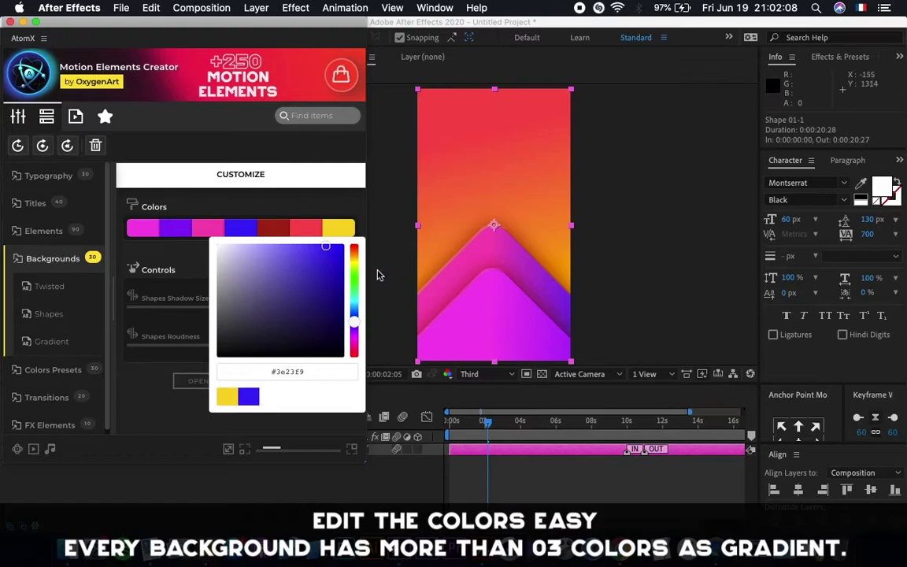
# Set the background's fifth color to green #43a915, the sixth to purple and the seventh to magenta #f9239b.
pyautogui.click(284, 230)
pyautogui.moveTo(356, 260); pyautogui.dragTo(354, 274)
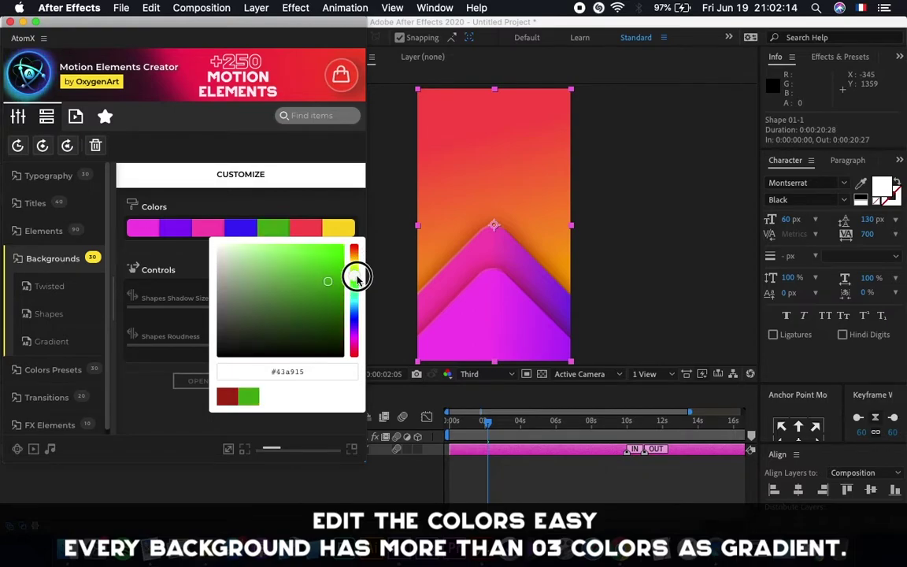
pyautogui.click(305, 228)
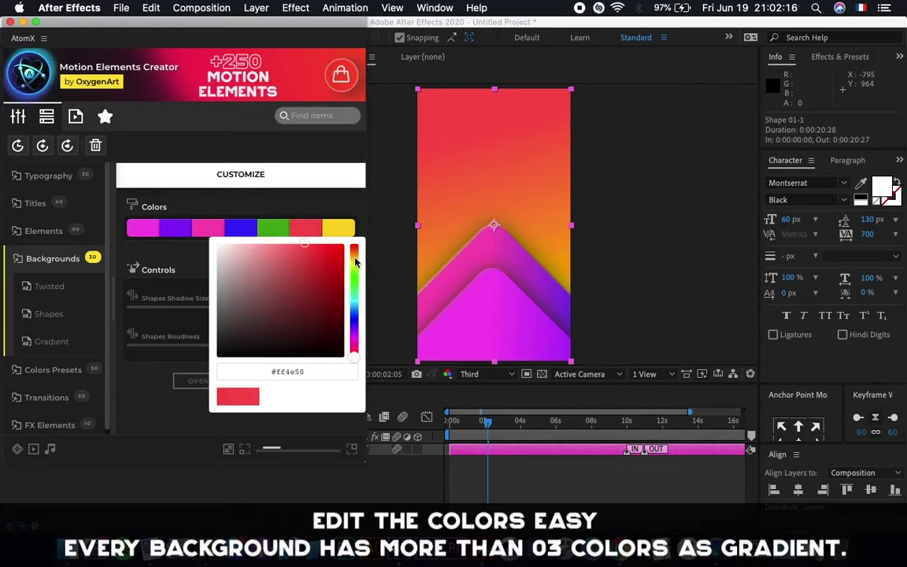
pyautogui.moveTo(354, 256); pyautogui.dragTo(353, 330)
pyautogui.click(334, 227)
pyautogui.moveTo(355, 261); pyautogui.dragTo(355, 349)
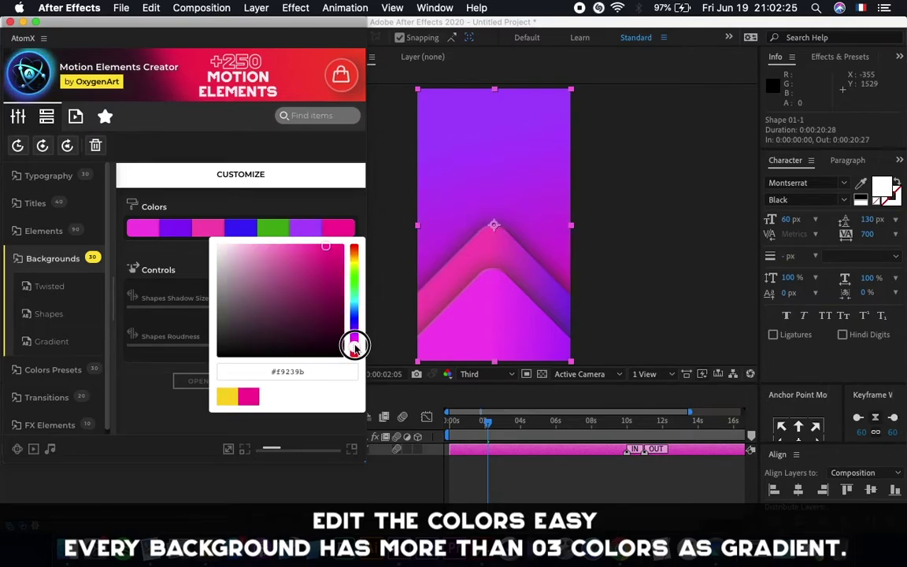
# Set the background's fifth color to dark blue-violet #4315a9 and preview the recolored animation from the start.
pyautogui.click(275, 229)
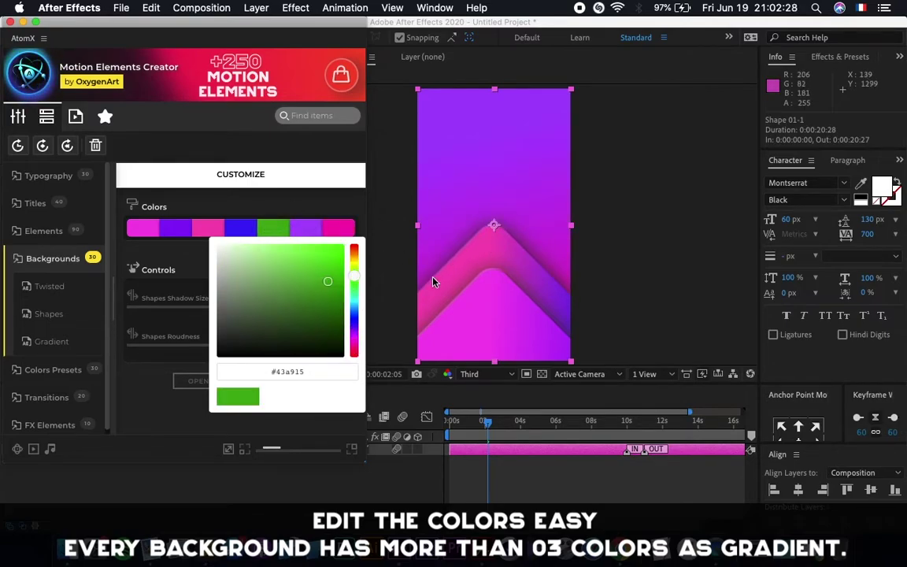
pyautogui.moveTo(354, 279); pyautogui.dragTo(352, 330)
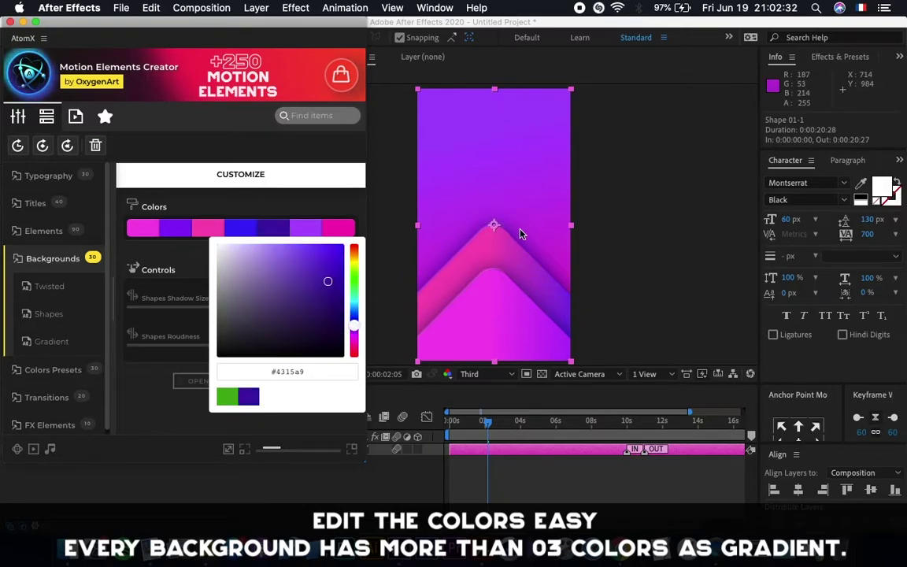
pyautogui.click(482, 422)
pyautogui.moveTo(482, 422); pyautogui.dragTo(307, 478)
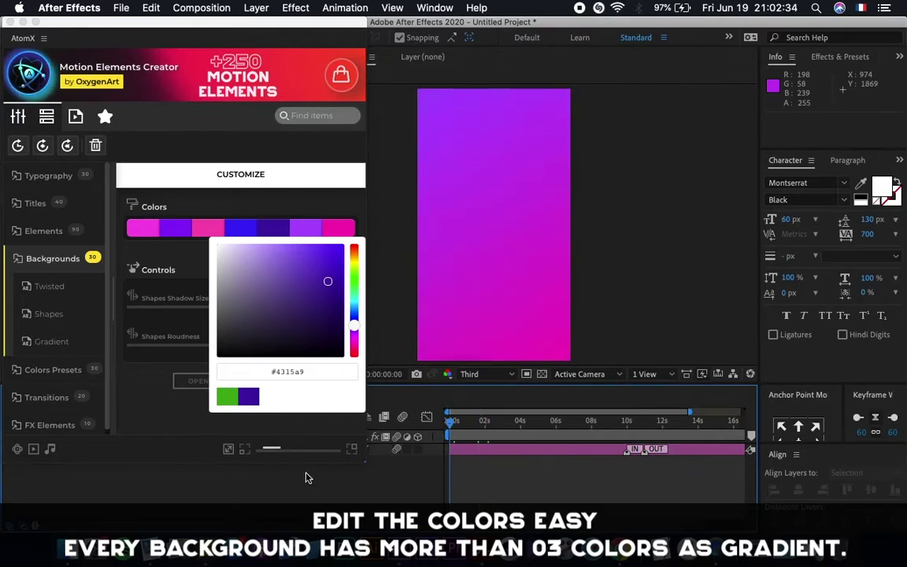
pyautogui.press('space')
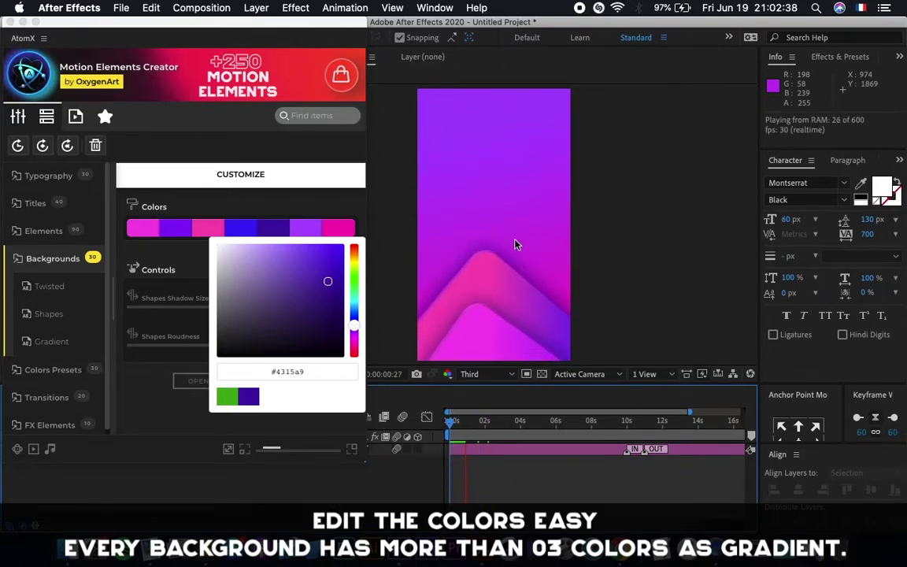
pyautogui.press('space')
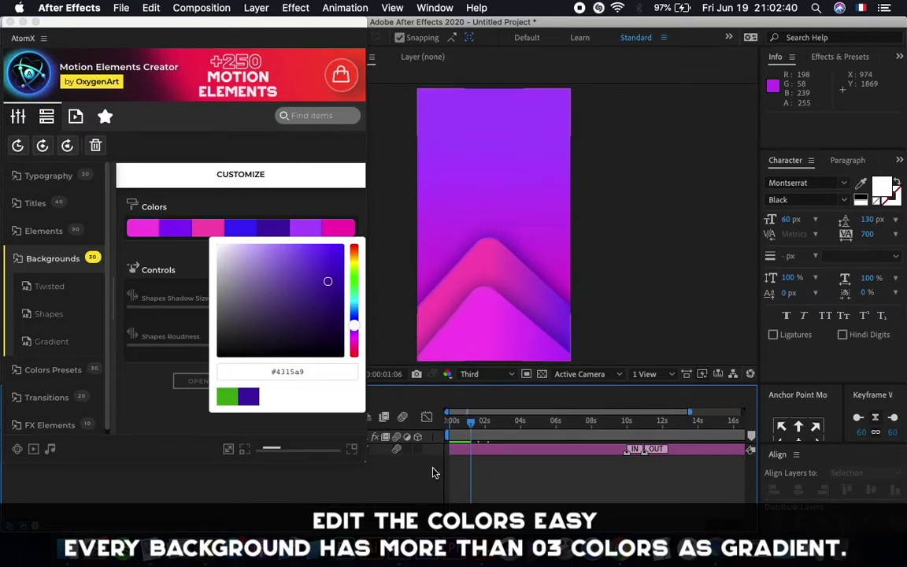
# Return to the Shapes backgrounds, add another Shape 01 background at 0:00:01:06 and scrub to 0:00:03:07.
pyautogui.click(50, 311)
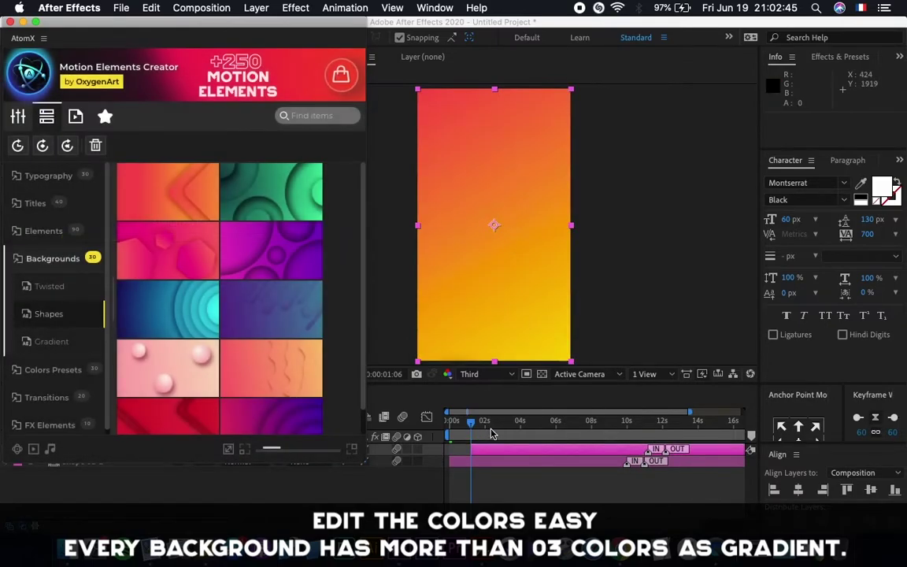
pyautogui.click(501, 421)
pyautogui.moveTo(501, 422); pyautogui.dragTo(507, 421)
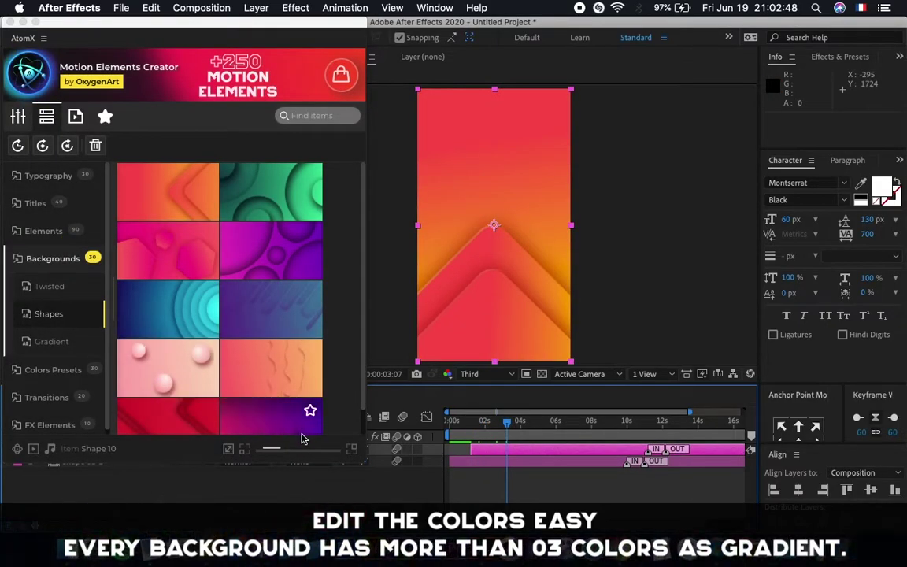
# Shorten the AtomX panel, hide and show the upper Shape 01 background to compare both versions, and open its color controls.
pyautogui.moveTo(362, 463); pyautogui.dragTo(357, 425)
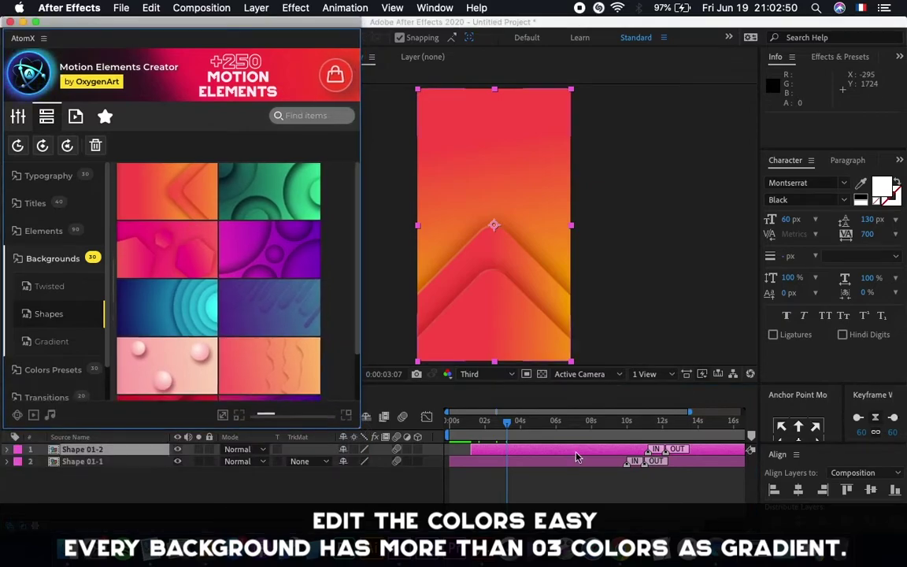
pyautogui.click(179, 449)
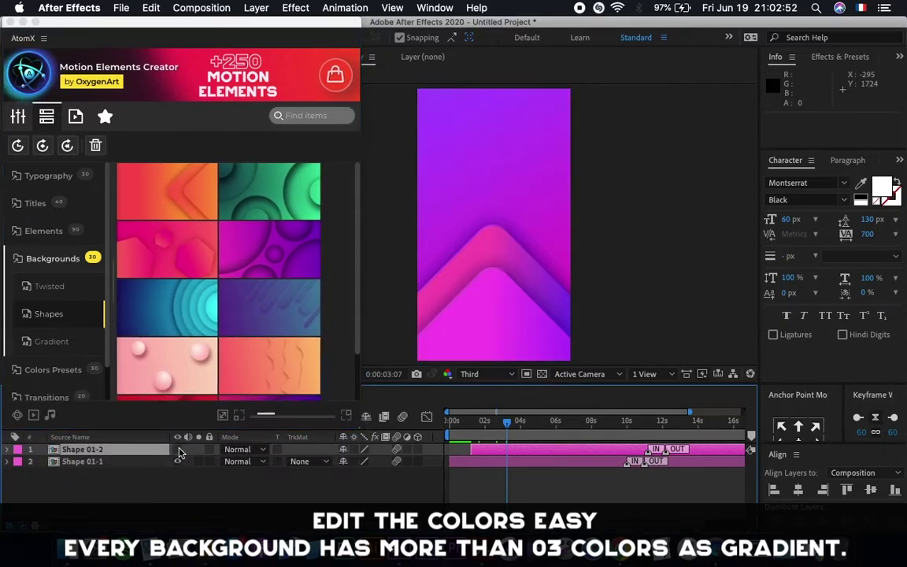
pyautogui.click(179, 450)
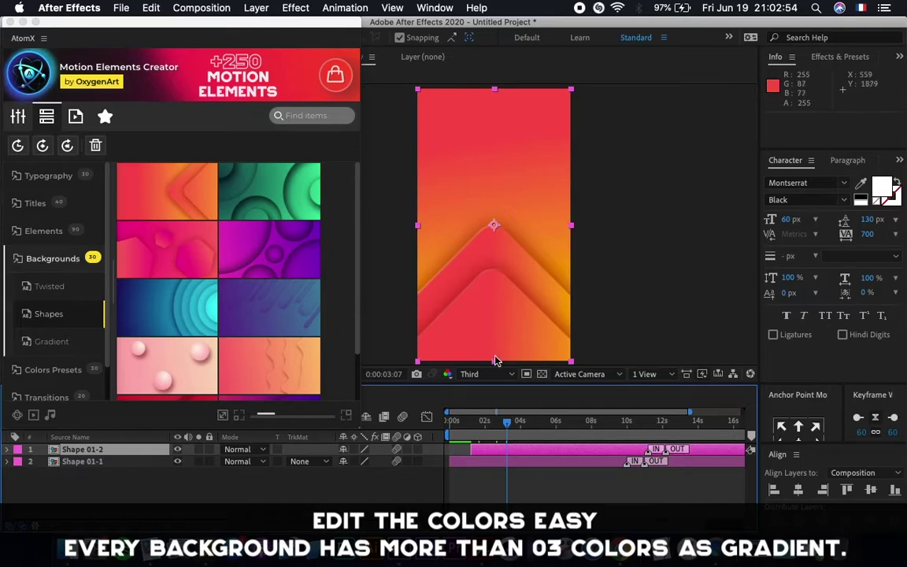
pyautogui.click(26, 124)
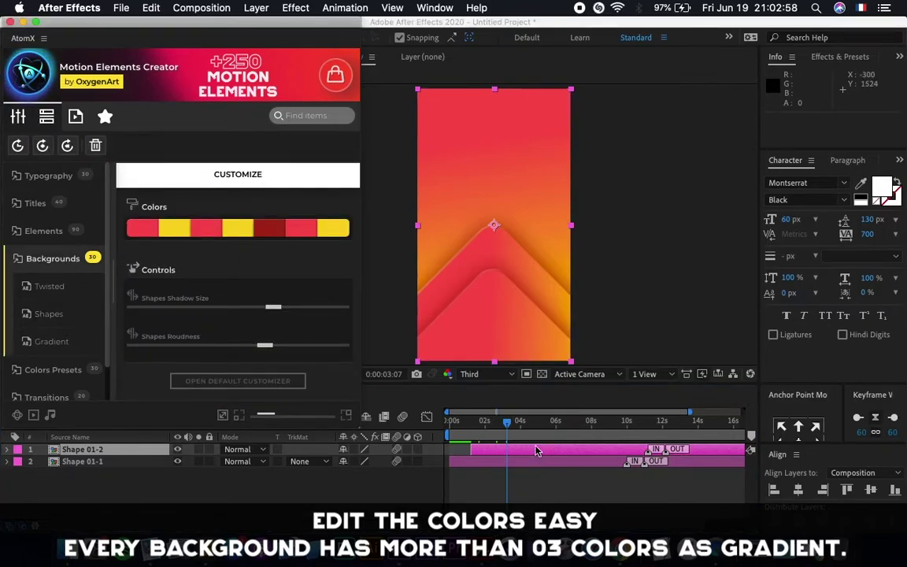
# Delete both Shape 01 backgrounds from the Typography composition.
pyautogui.click(504, 450)
pyautogui.press('Delete')
pyautogui.press('Delete')
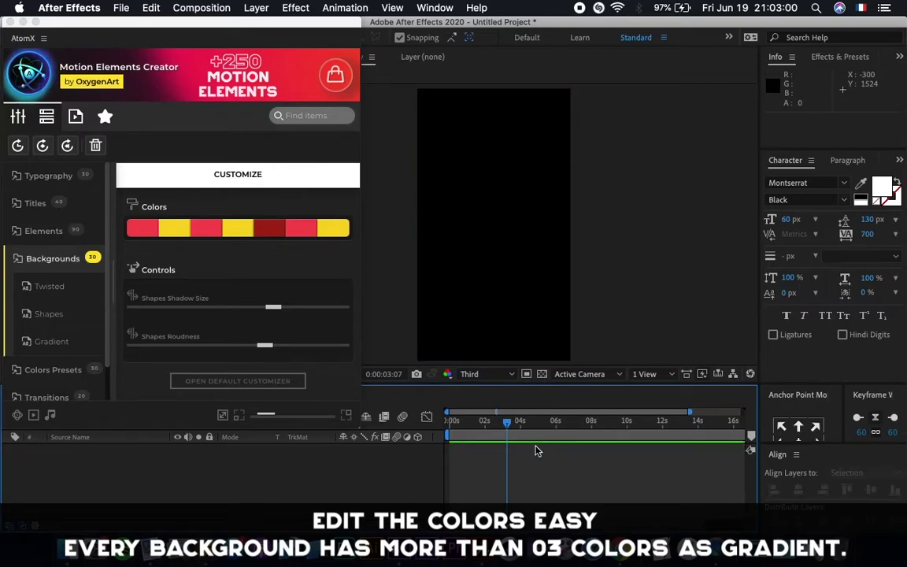
# Add the Twisted 01 background at the composition's start, preview its animation and move the playhead to 0:00:04:00.
pyautogui.click(49, 288)
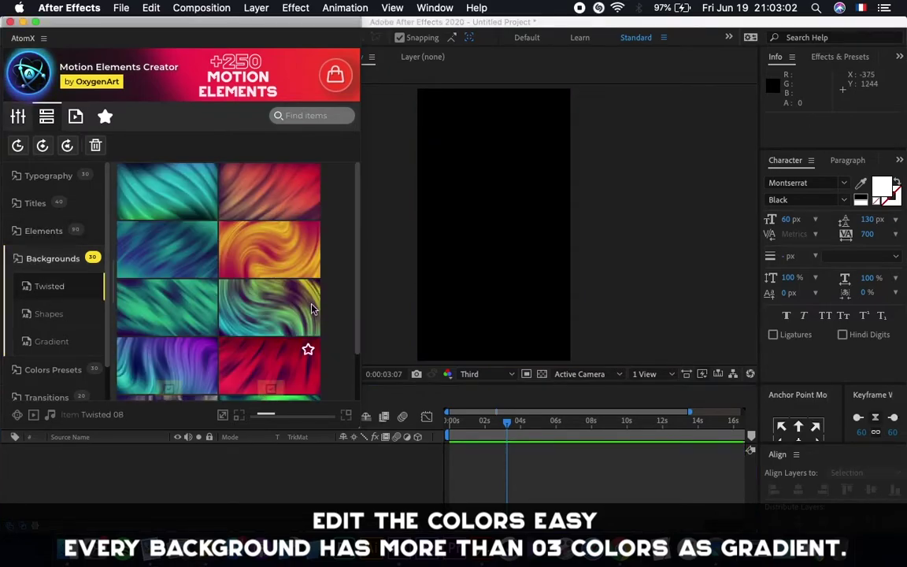
pyautogui.click(164, 213)
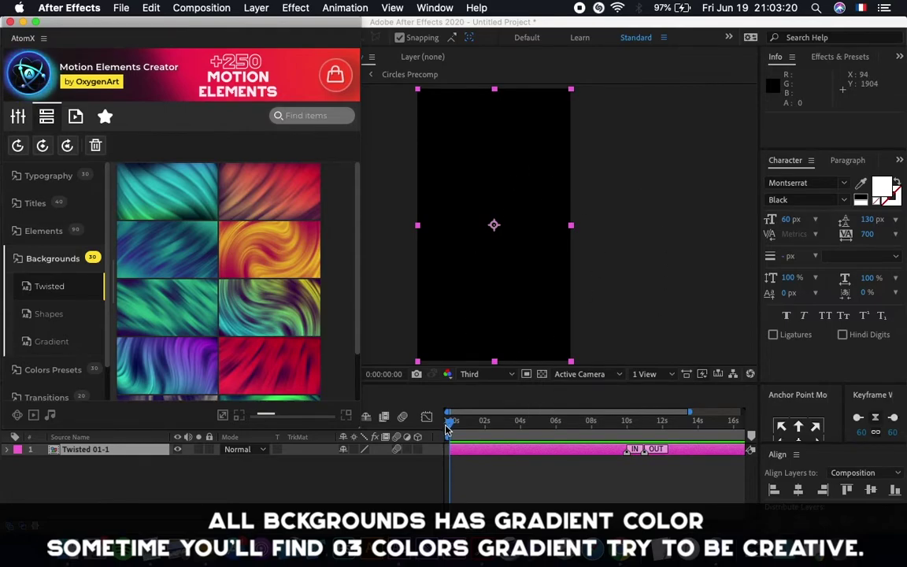
pyautogui.moveTo(446, 428)
pyautogui.mouseDown()
pyautogui.moveTo(517, 429)
pyautogui.moveTo(419, 429)
pyautogui.moveTo(458, 425)
pyautogui.mouseUp()
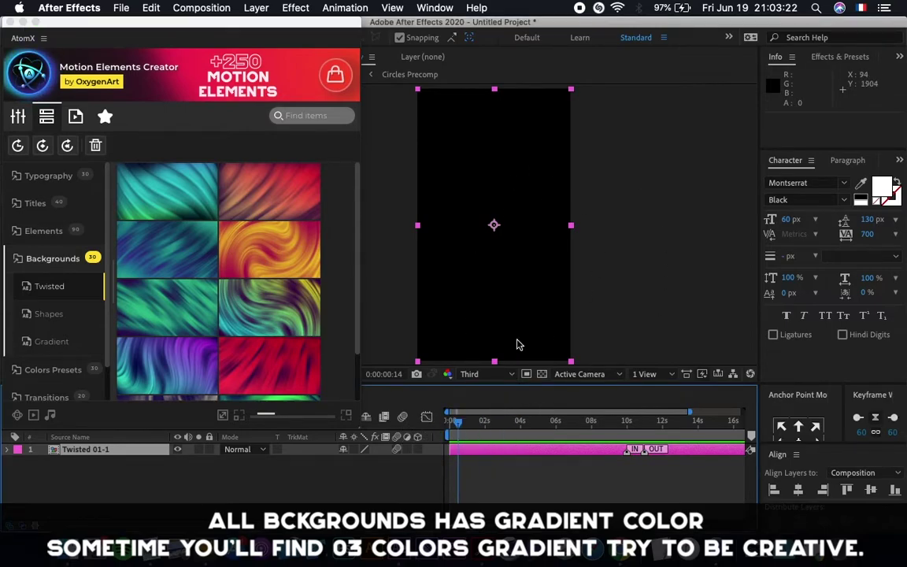
pyautogui.click(541, 485)
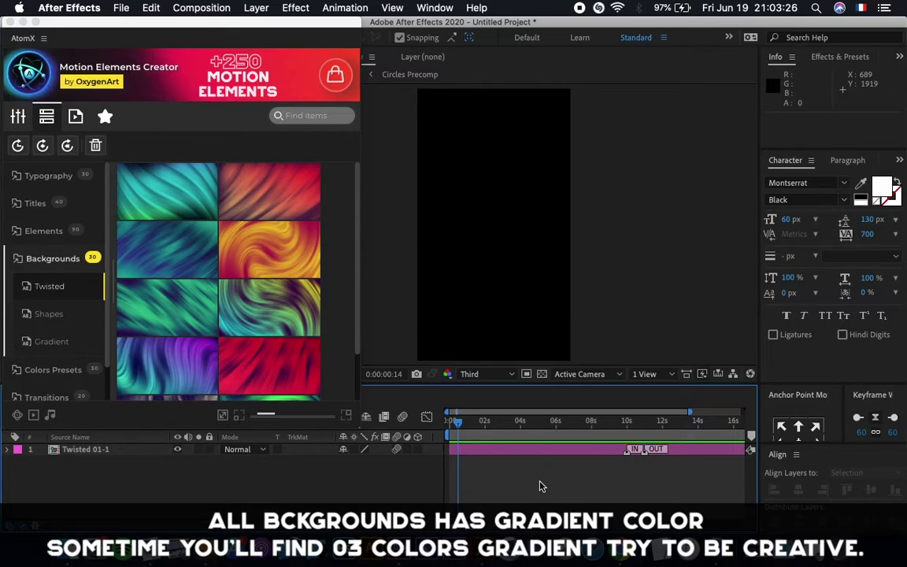
pyautogui.press('Home')
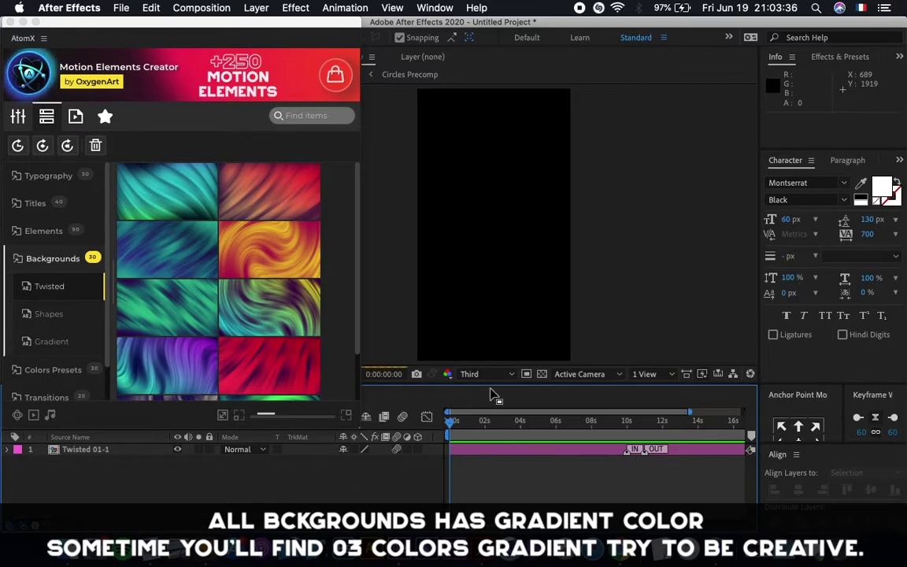
pyautogui.press('space')
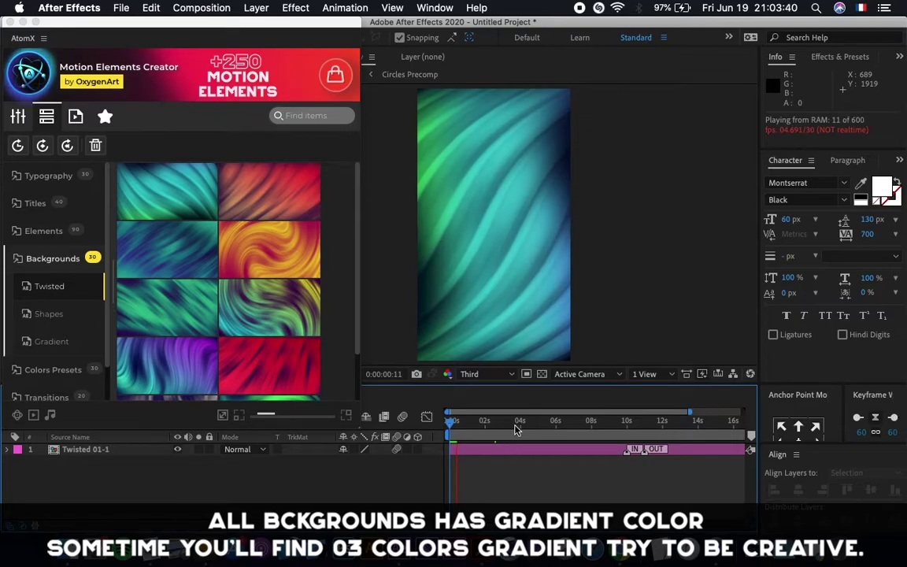
pyautogui.moveTo(523, 424)
pyautogui.mouseDown()
pyautogui.moveTo(707, 431)
pyautogui.moveTo(519, 429)
pyautogui.mouseUp()
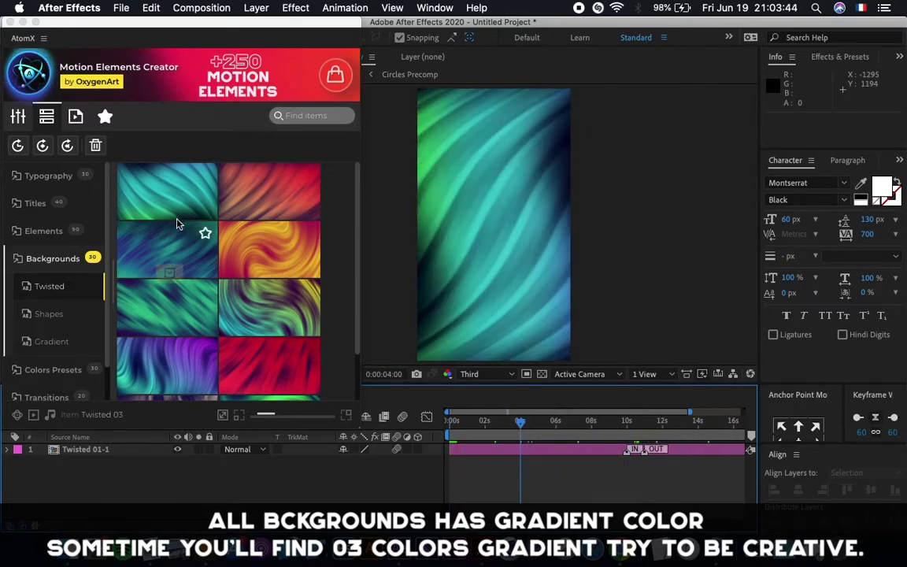
# Open the Twisted 01 layer's color controls and set Background Color 01 to purple #8605e6.
pyautogui.click(17, 116)
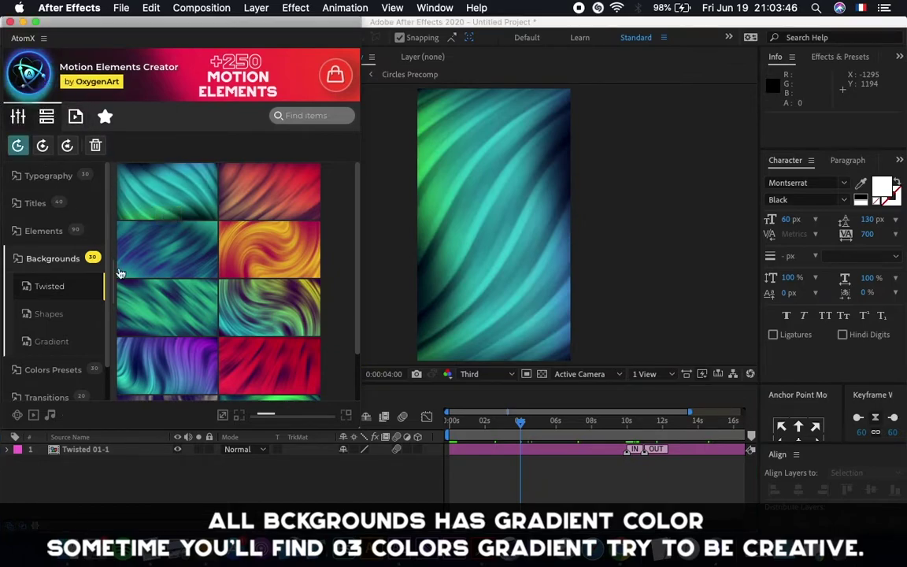
pyautogui.click(579, 450)
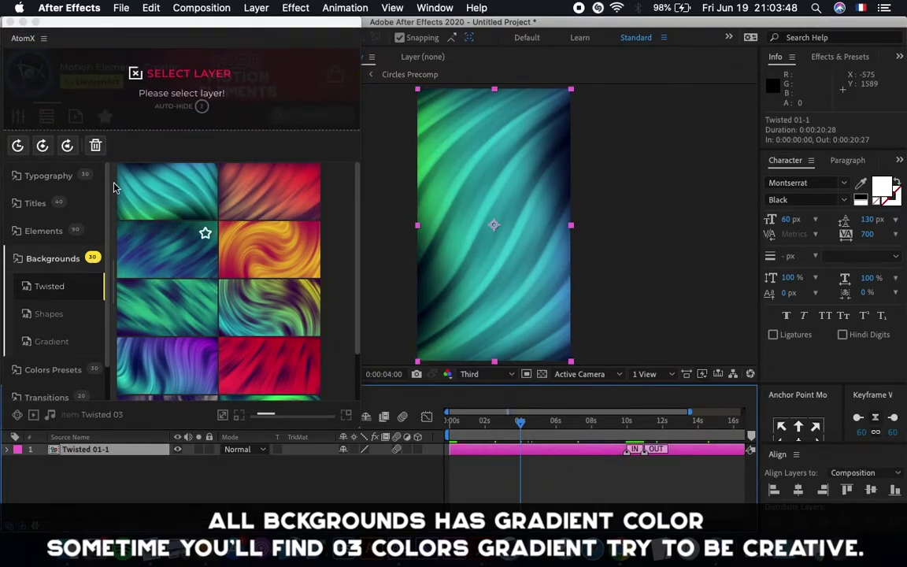
pyautogui.click(17, 117)
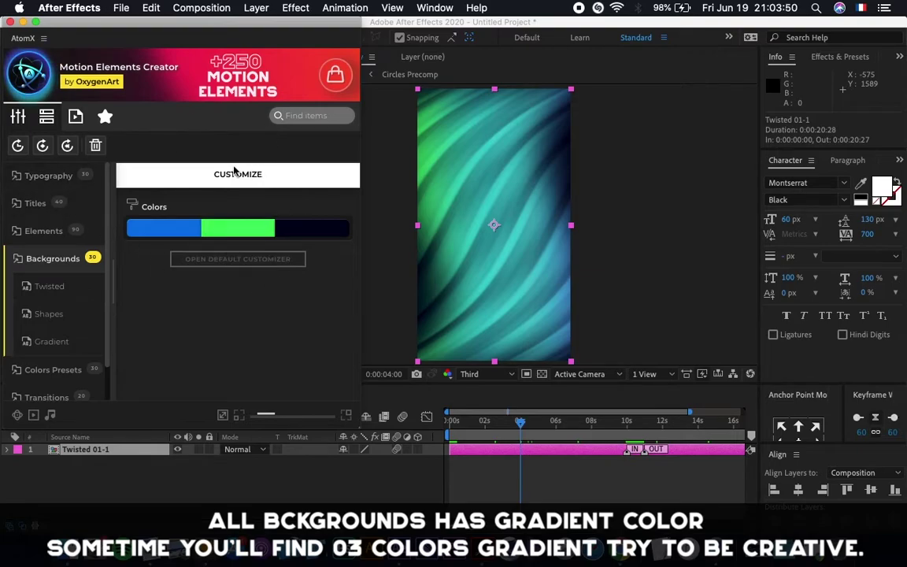
pyautogui.scroll(-1, 135, 248)
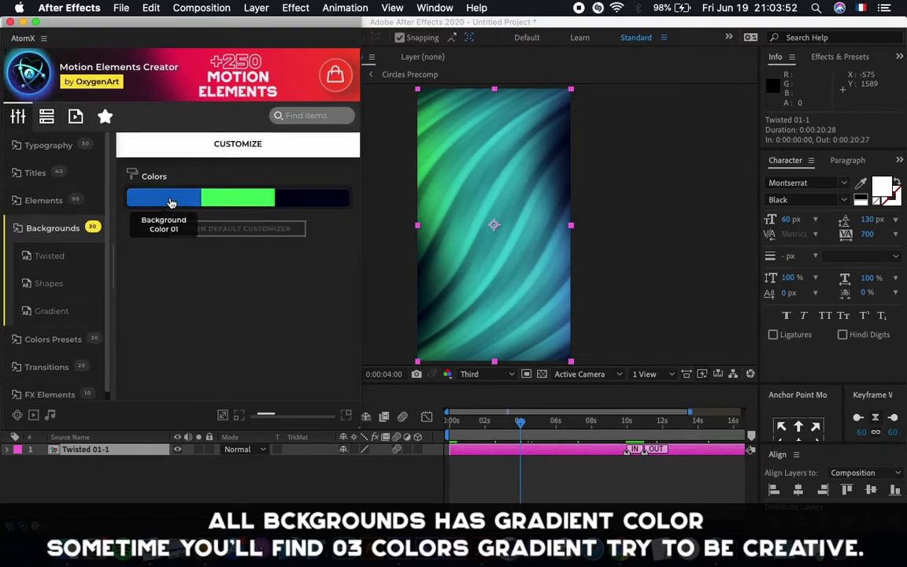
pyautogui.click(165, 197)
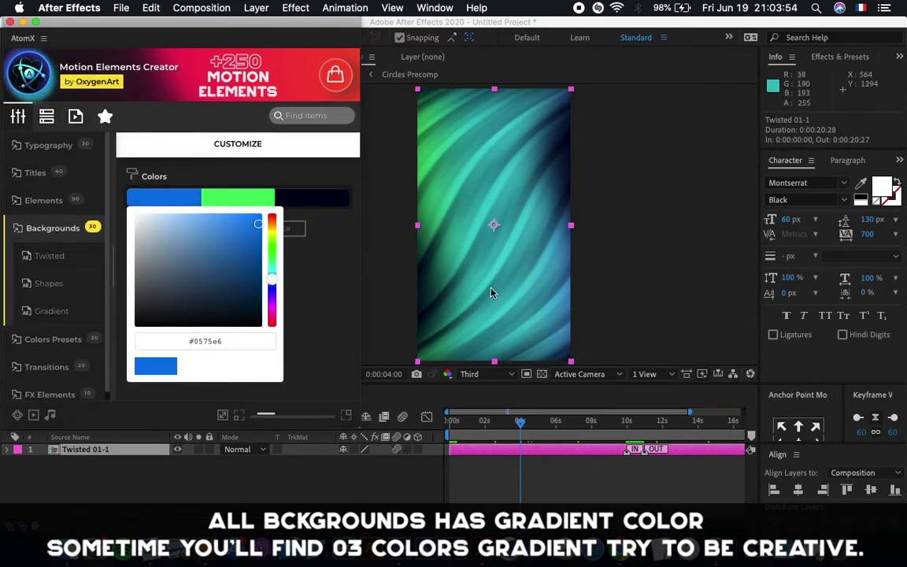
pyautogui.moveTo(271, 277); pyautogui.dragTo(272, 305)
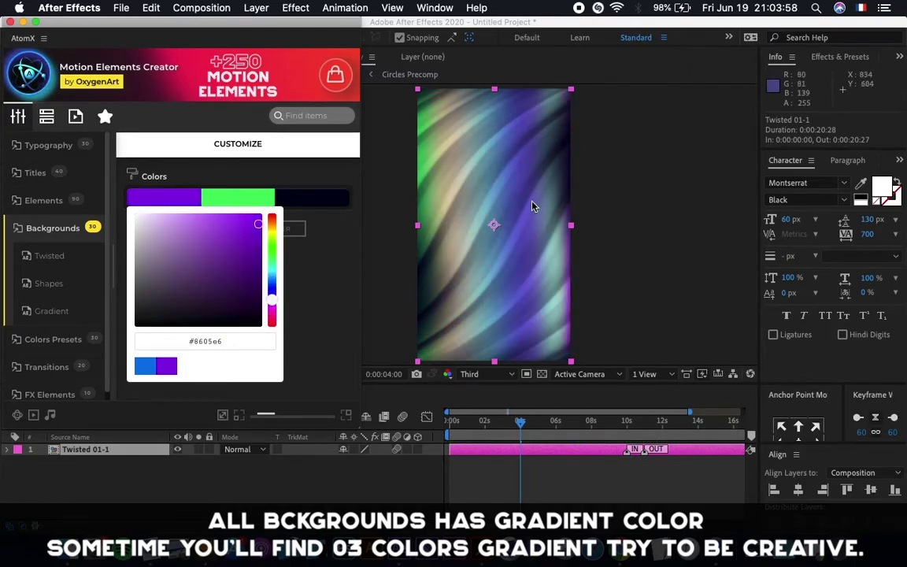
# Set the Twisted 01 background's second color to light blue #00bcf2 and its third color to dark teal #001716.
pyautogui.click(232, 206)
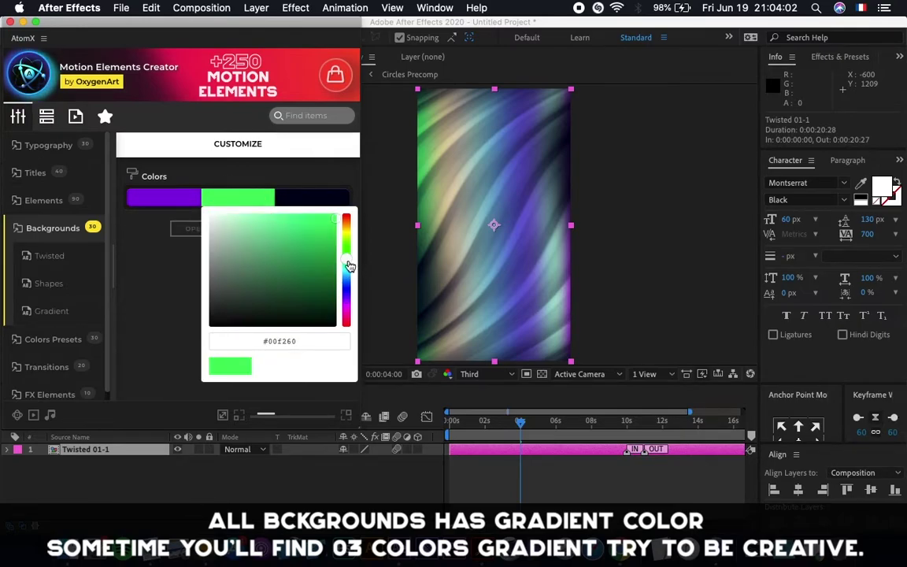
pyautogui.moveTo(347, 262); pyautogui.dragTo(347, 282)
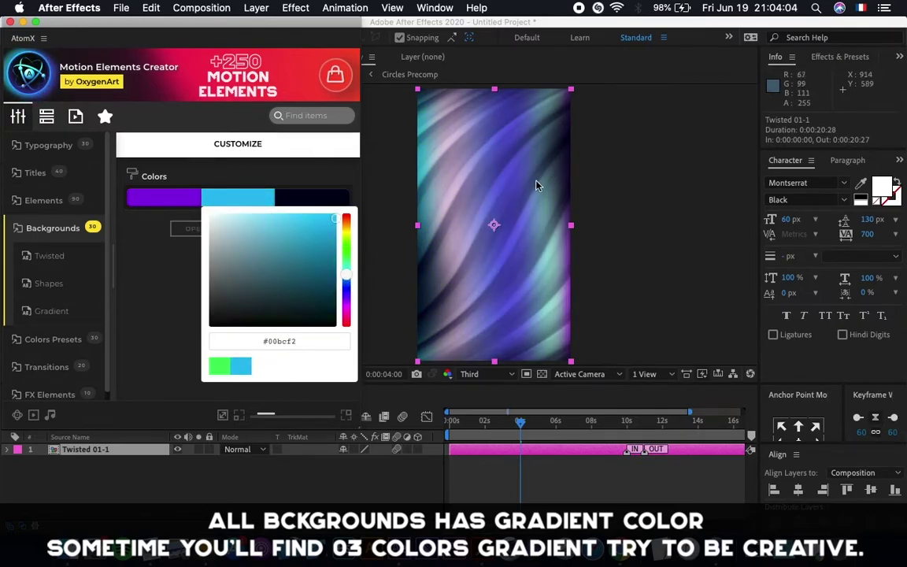
pyautogui.click(307, 200)
pyautogui.moveTo(350, 278); pyautogui.dragTo(350, 272)
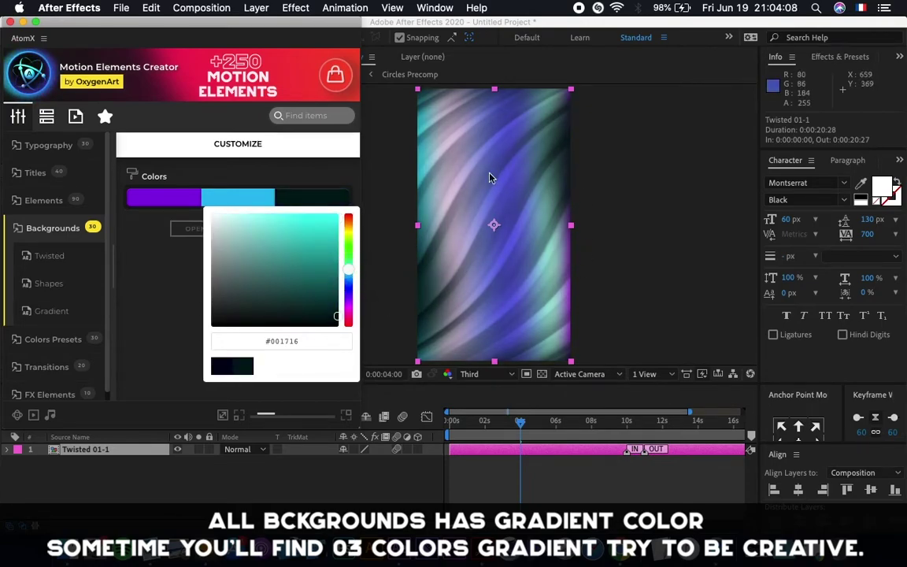
pyautogui.click(151, 448)
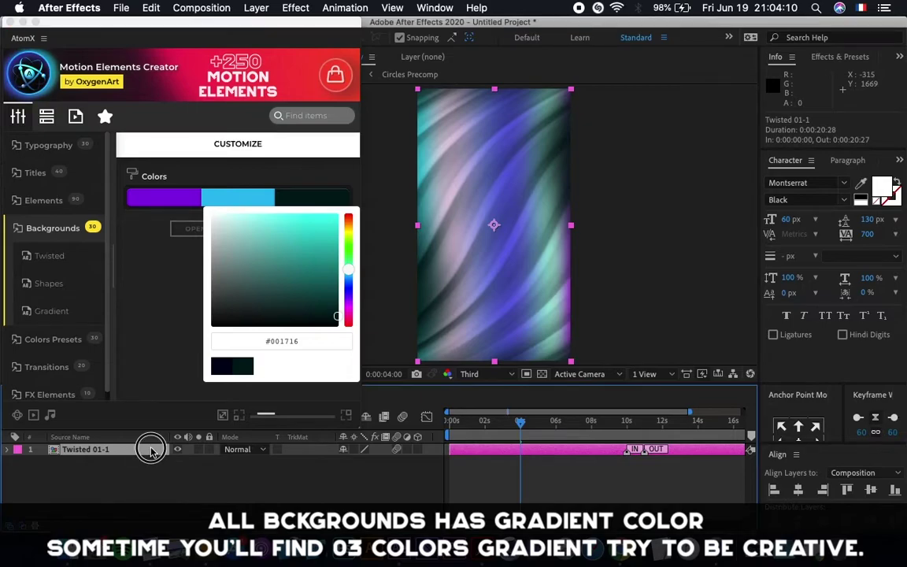
pyautogui.click(171, 306)
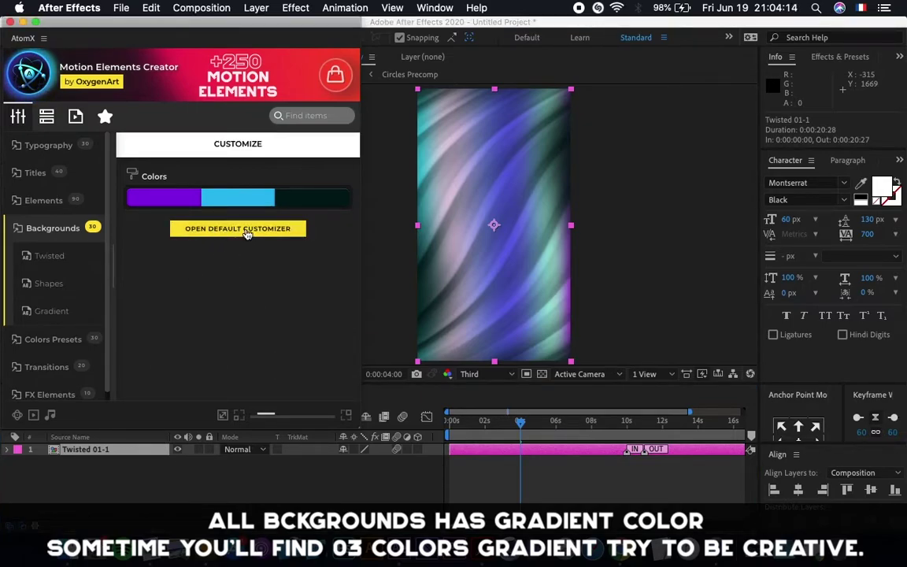
# Set the Twisted 01 background's first color to magenta #e605ae and its second color to tan #b6974c.
pyautogui.click(177, 207)
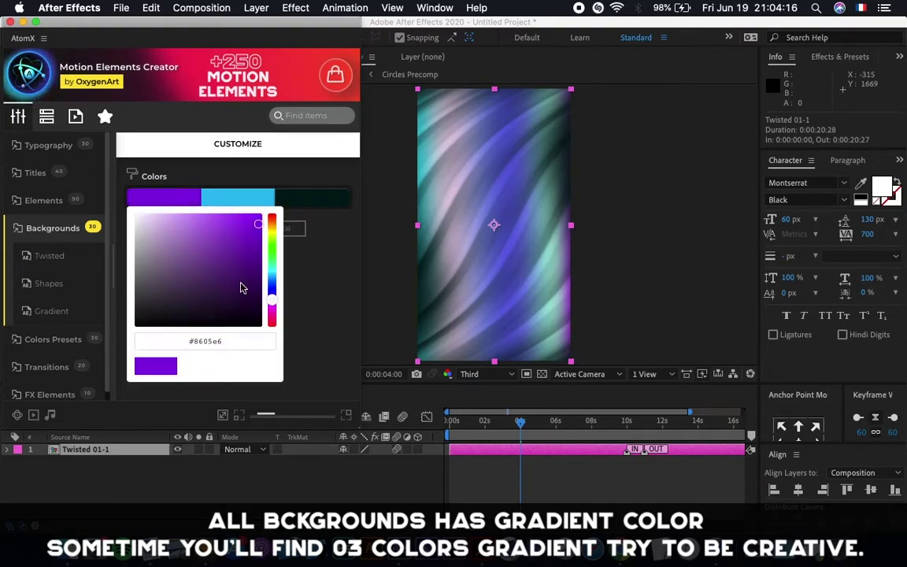
pyautogui.moveTo(265, 304); pyautogui.dragTo(270, 313)
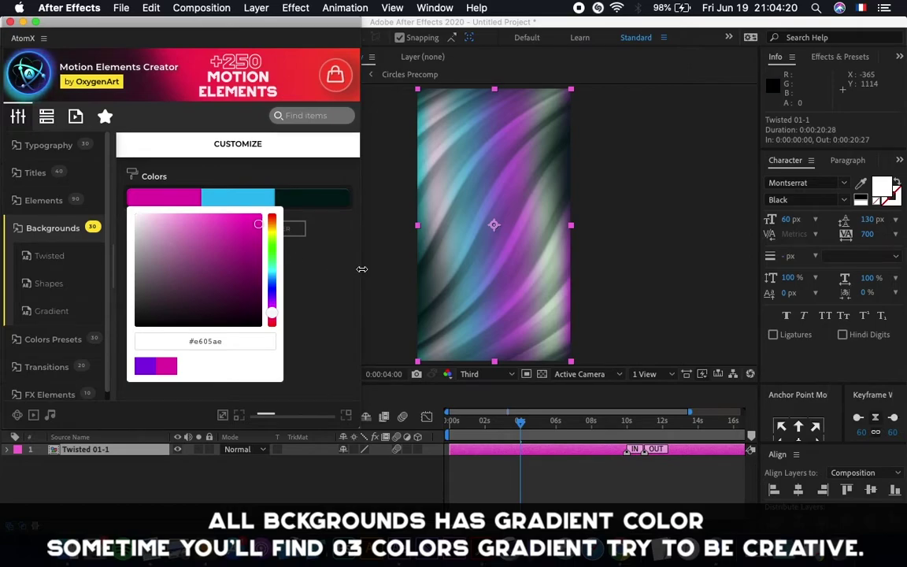
pyautogui.click(252, 199)
pyautogui.moveTo(299, 237); pyautogui.dragTo(282, 245)
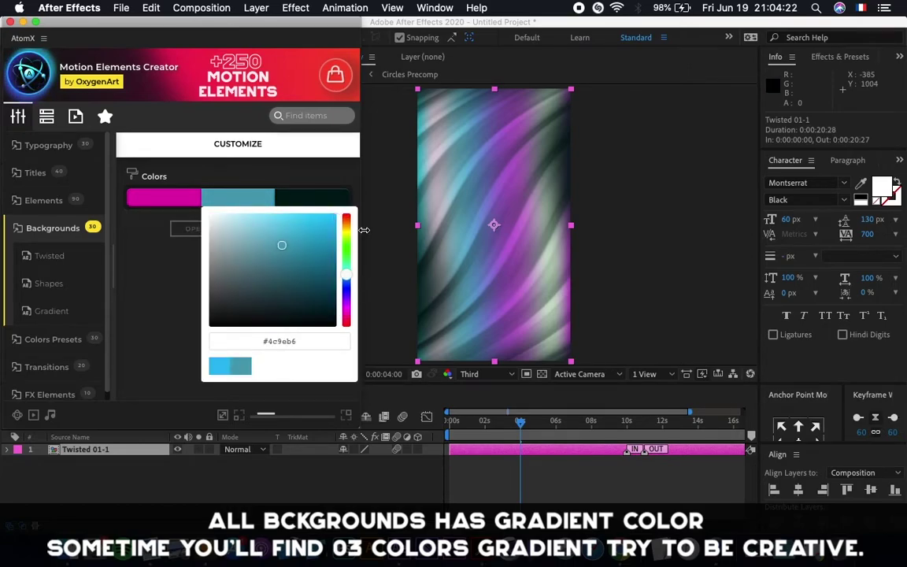
pyautogui.click(348, 228)
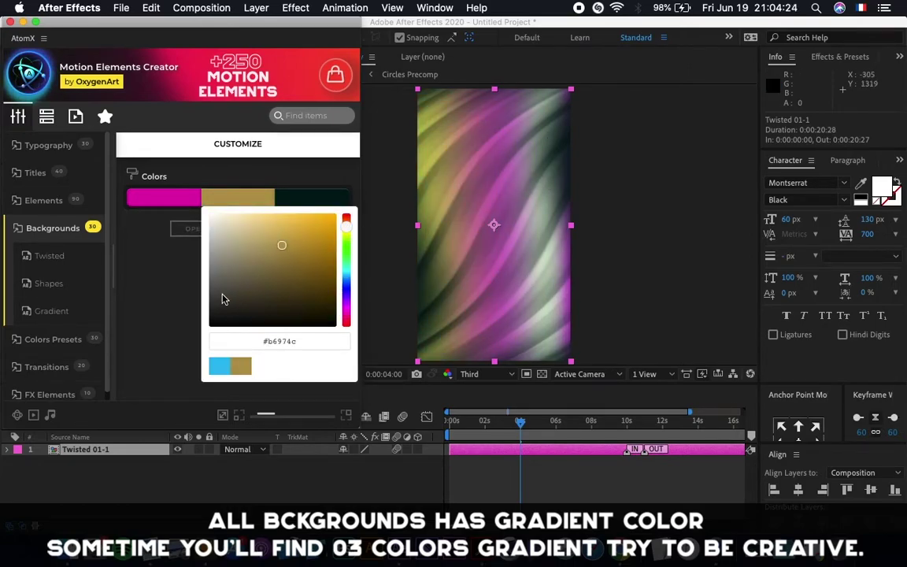
pyautogui.click(182, 283)
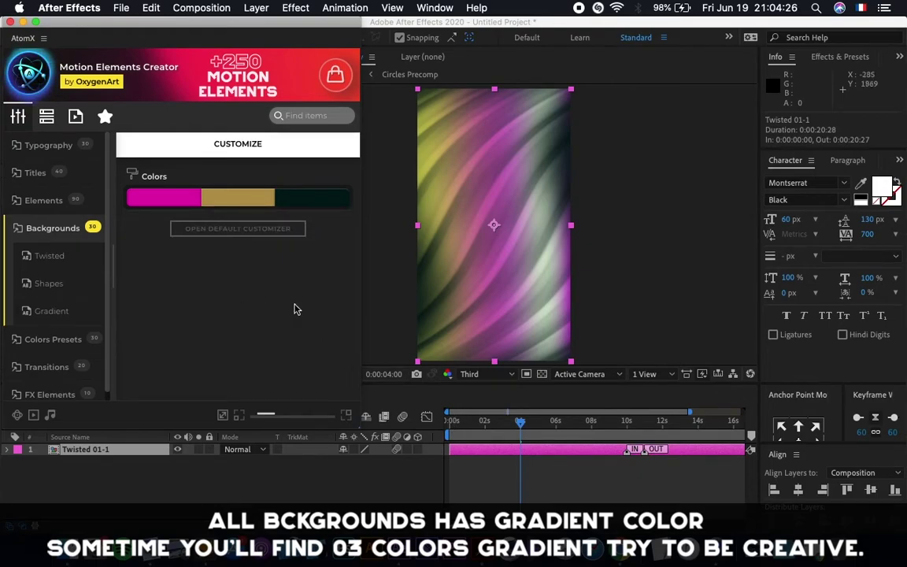
# Return to the Twisted backgrounds and delete the Twisted 01 layer from the composition.
pyautogui.click(79, 259)
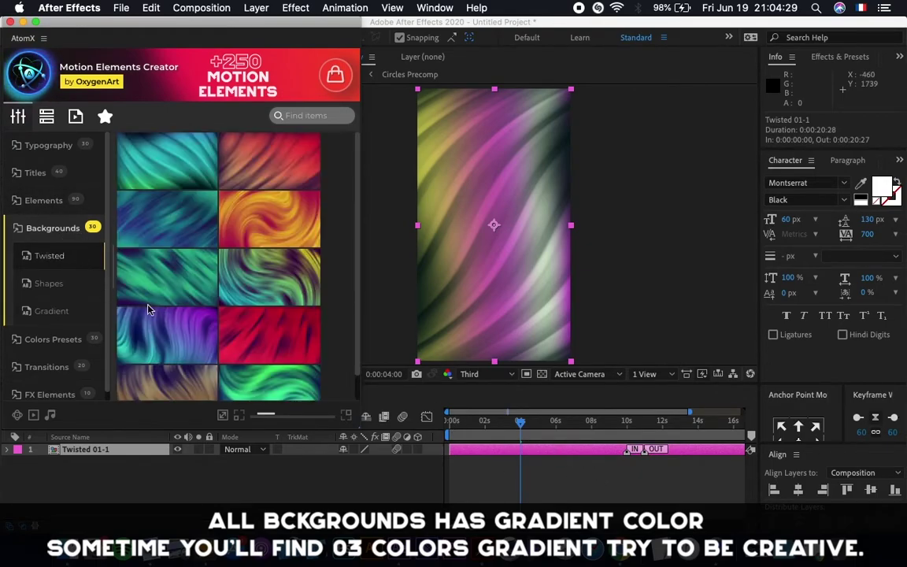
pyautogui.click(457, 450)
pyautogui.press('Delete')
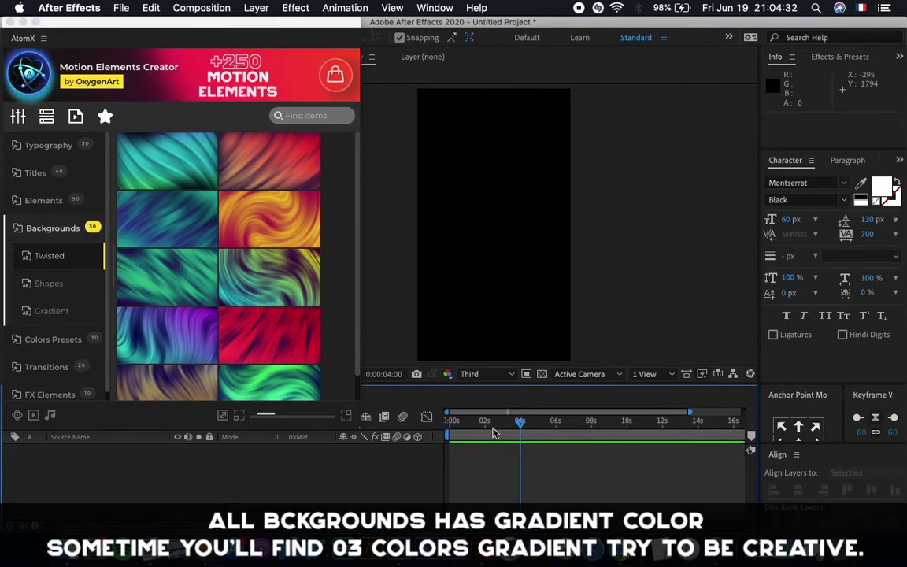
# Set the Typography composition's size to 1920 px wide by 1080 px high.
pyautogui.click(192, 7)
pyautogui.click(213, 45)
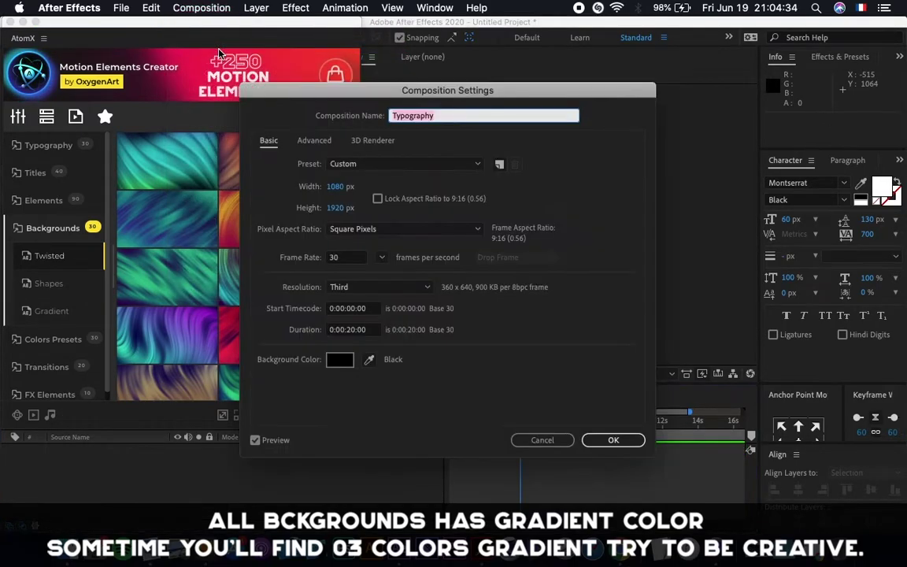
pyautogui.click(340, 186)
pyautogui.write('1920')
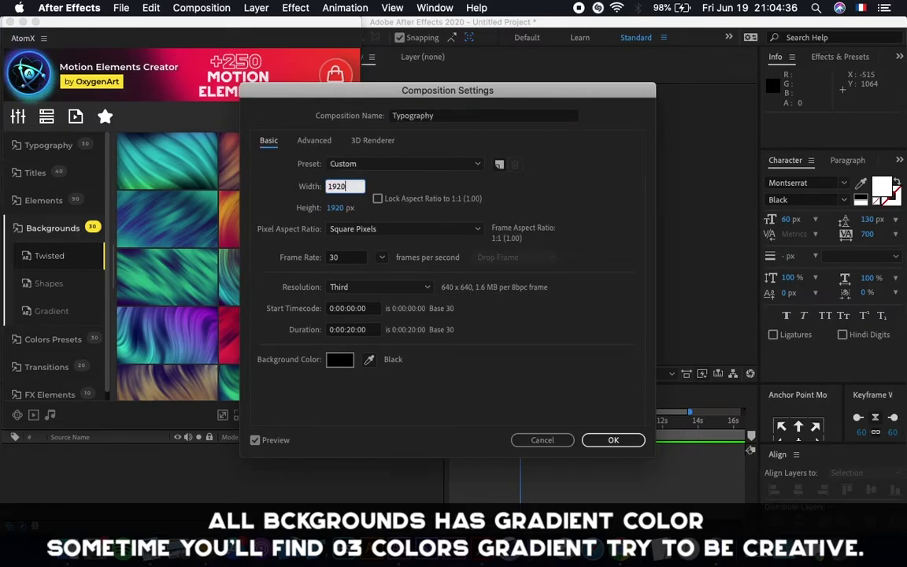
pyautogui.press('Tab')
pyautogui.write('1080')
pyautogui.press('Return')
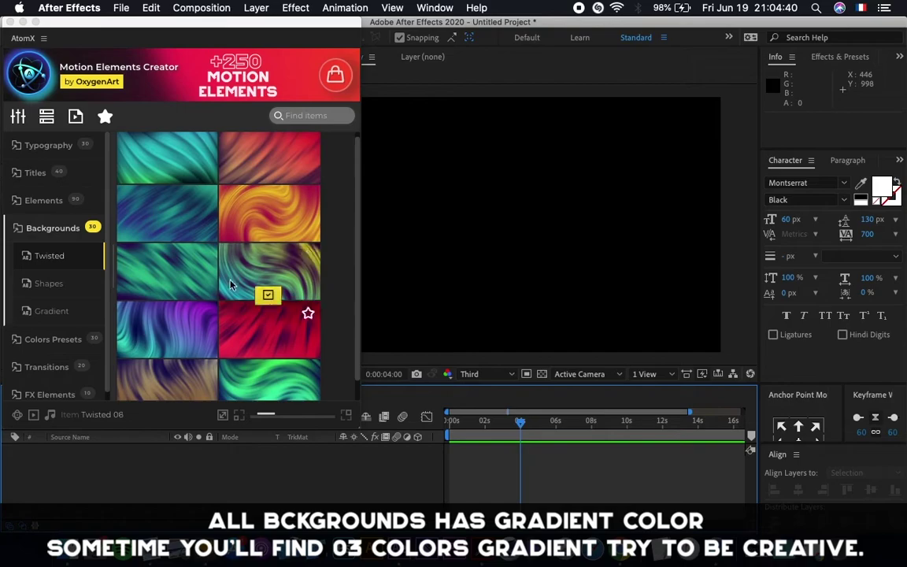
# Add the Twisted 09 background to the composition at 0:00:04:00.
pyautogui.scroll(-2, 171, 271)
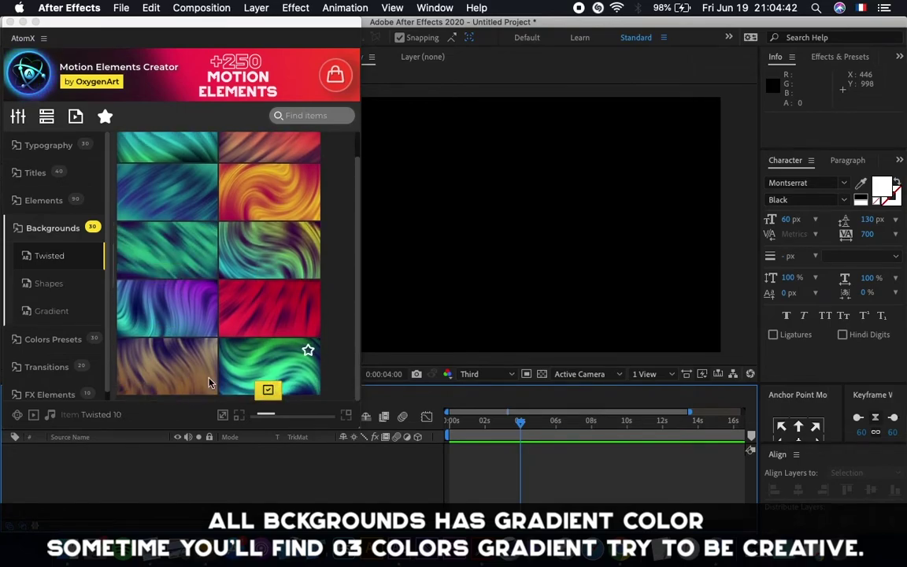
pyautogui.click(167, 389)
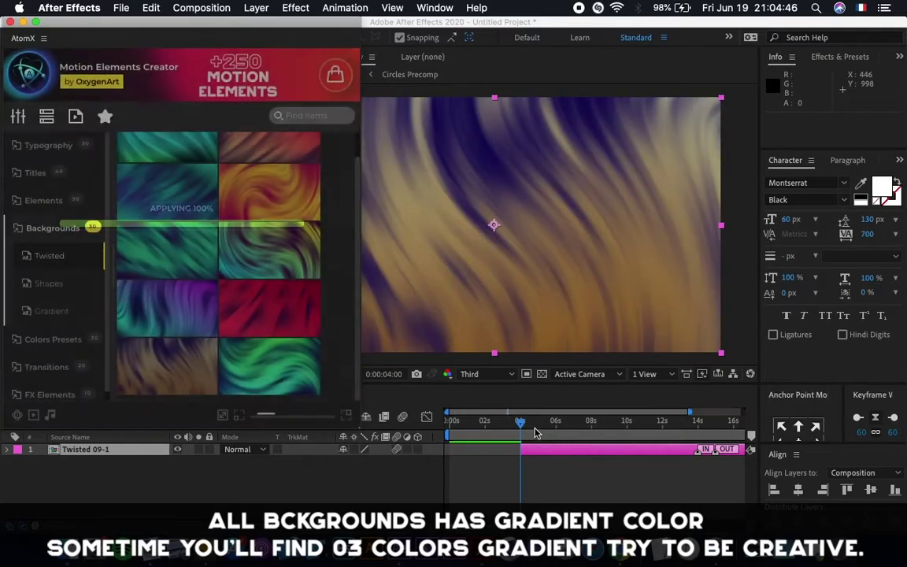
# Preview Twisted 09 at about 0:00:07:27 and recolor its gradient to green #369113, gray-teal #94b1b2 and dark purple #52054a.
pyautogui.moveTo(533, 428); pyautogui.dragTo(590, 427)
pyautogui.click(18, 116)
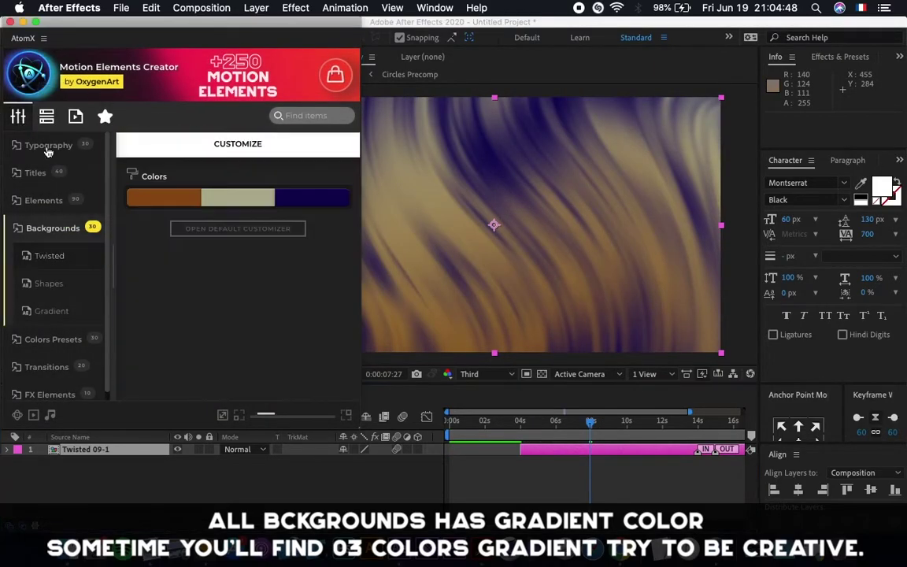
pyautogui.click(178, 208)
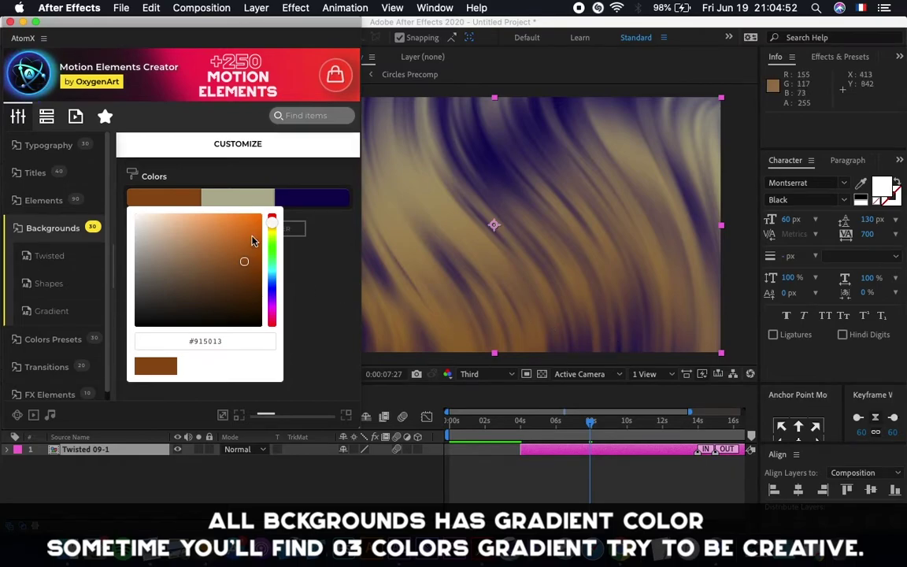
pyautogui.moveTo(269, 227); pyautogui.dragTo(270, 245)
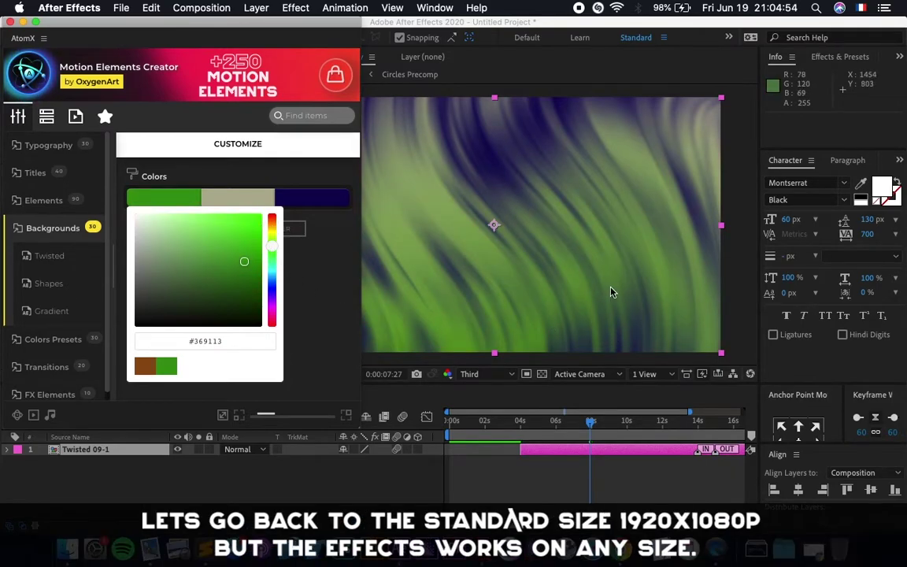
pyautogui.click(252, 197)
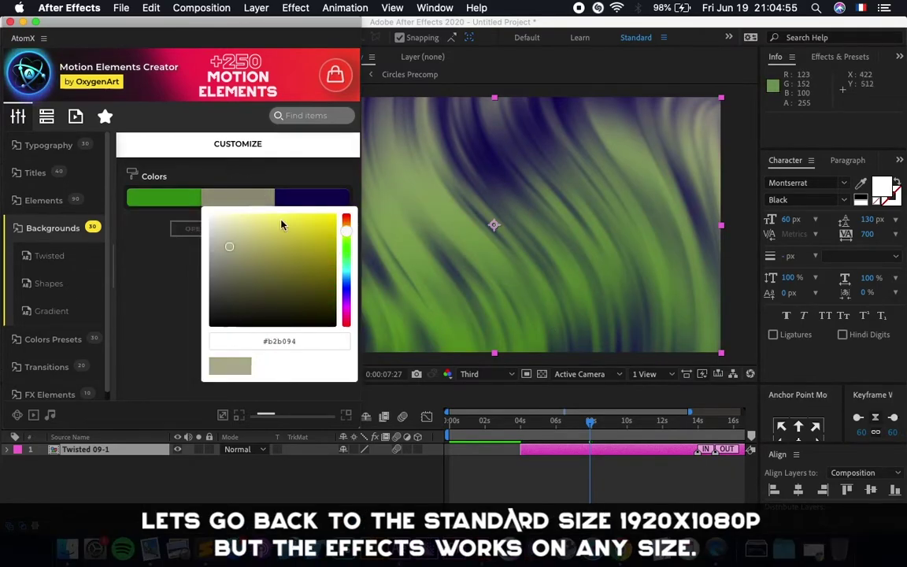
pyautogui.click(345, 275)
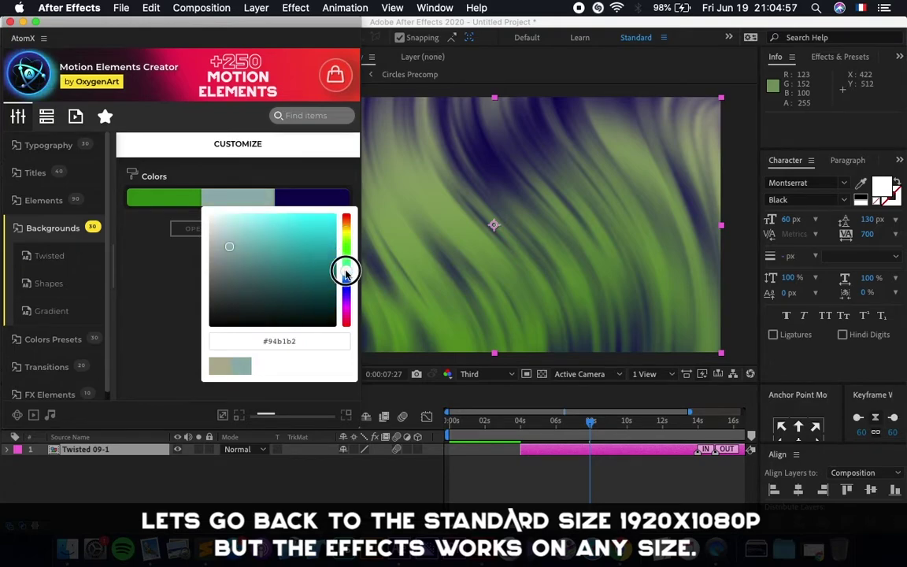
pyautogui.click(310, 203)
pyautogui.moveTo(346, 290); pyautogui.dragTo(348, 311)
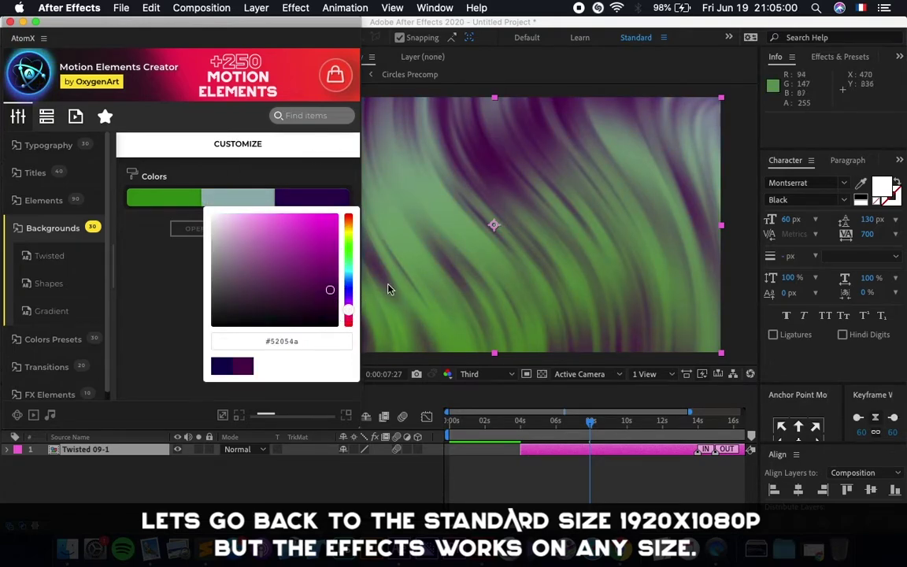
pyautogui.click(394, 479)
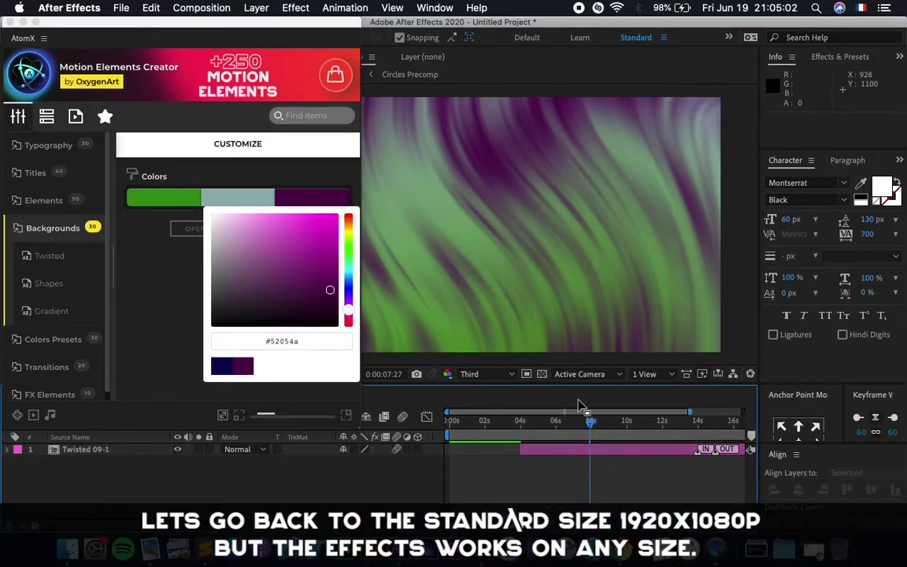
# Return to the Twisted backgrounds and delete the Twisted 09 layer from the composition.
pyautogui.click(57, 285)
pyautogui.click(55, 256)
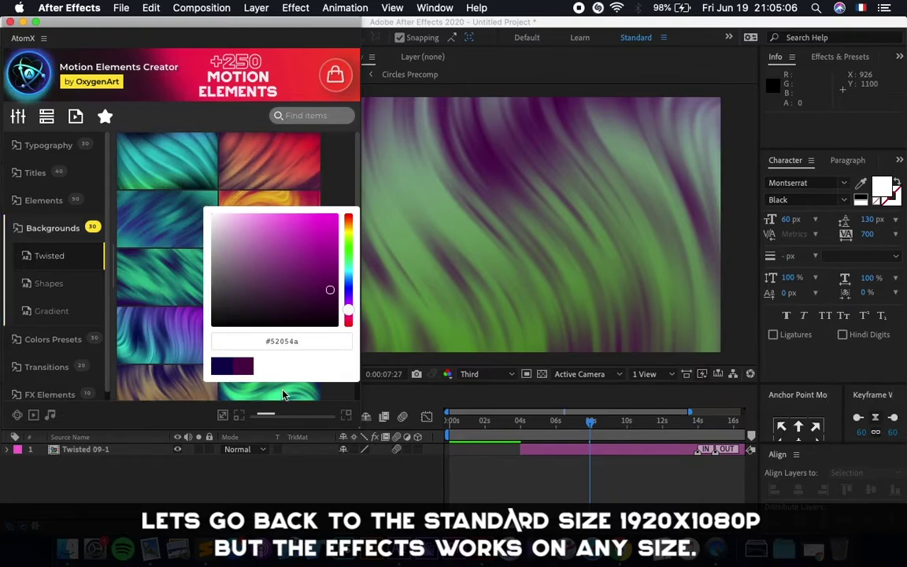
pyautogui.click(578, 453)
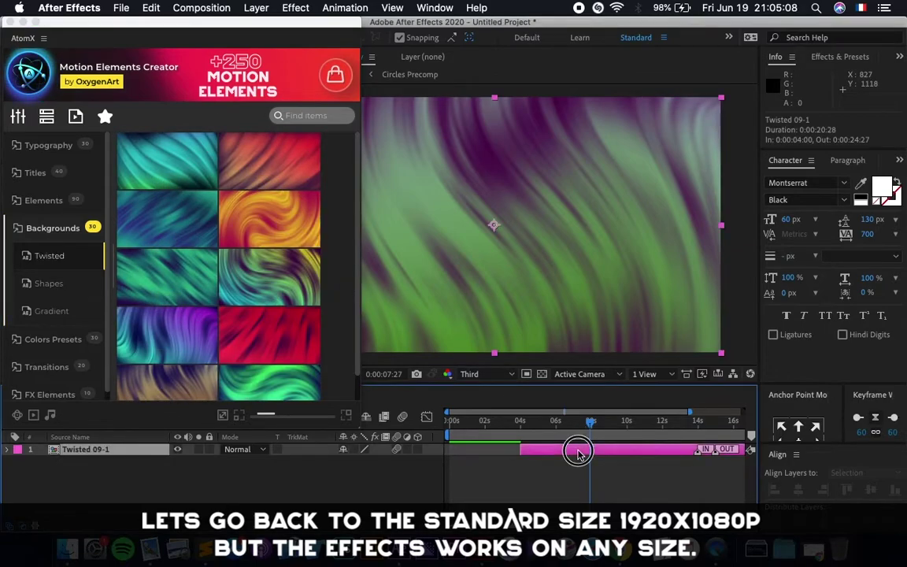
pyautogui.press('Delete')
# Add the Twisted 08 background at the start of the composition, 0:00:00:00.
pyautogui.press('Home')
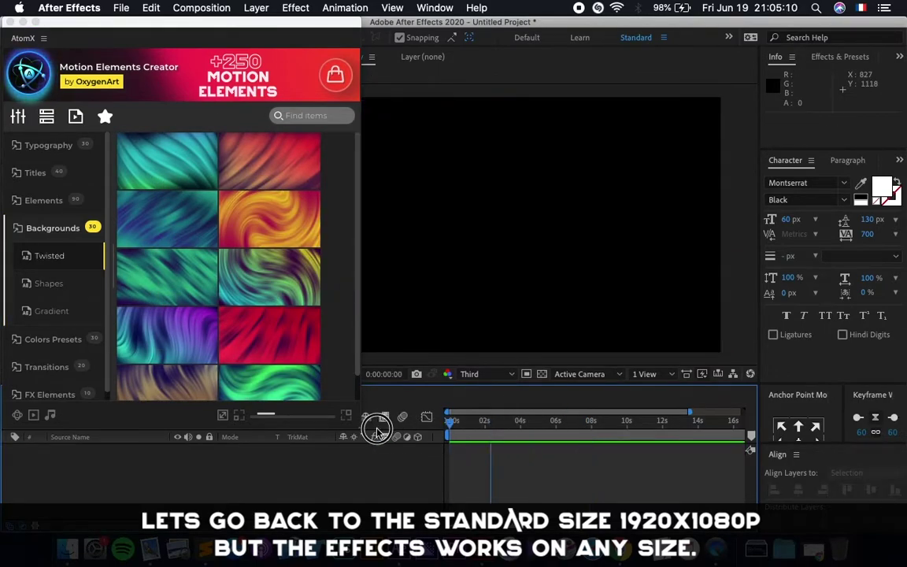
pyautogui.scroll(-1, 264, 220)
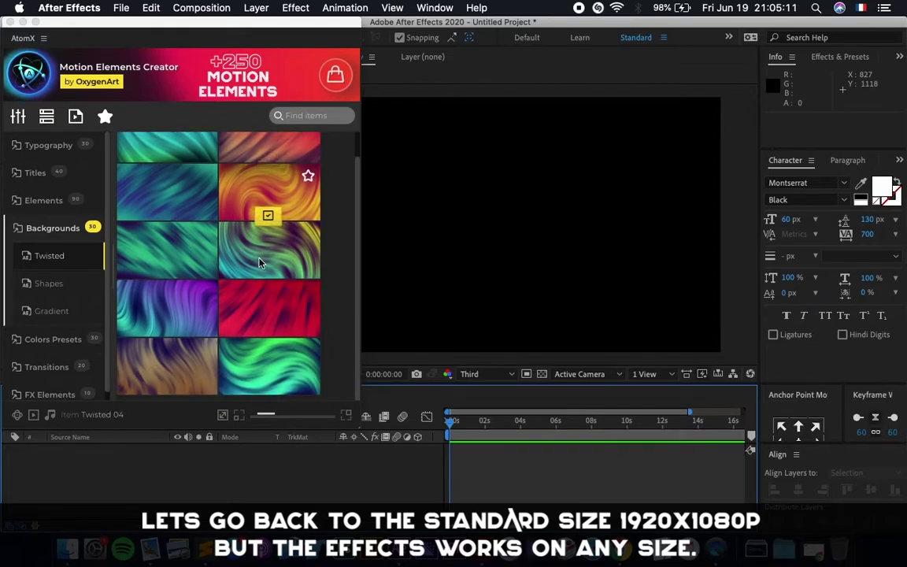
pyautogui.click(270, 330)
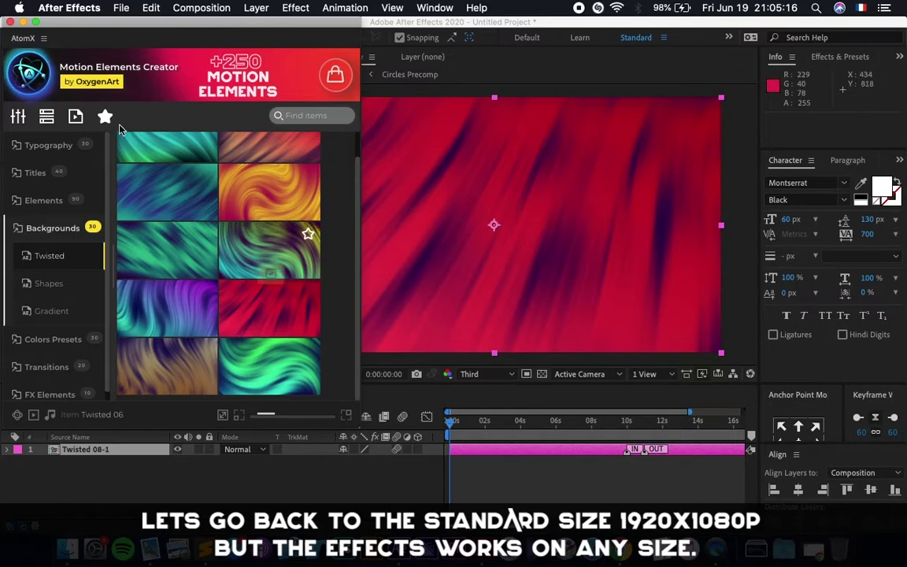
# Recolor the Twisted 08 background's gradient to teal #00b8b8, blue #2e9df7 and dark purple #47003d.
pyautogui.click(17, 116)
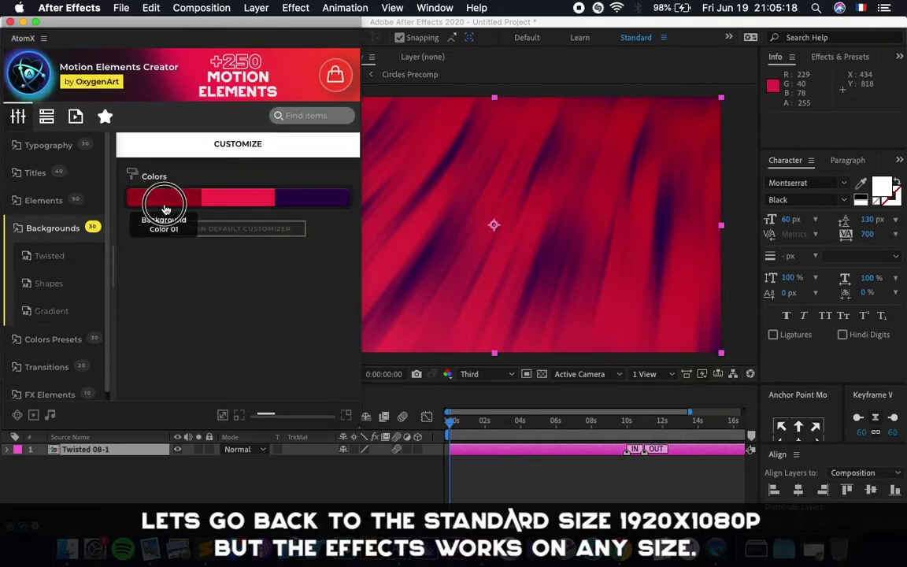
pyautogui.click(158, 197)
pyautogui.click(271, 271)
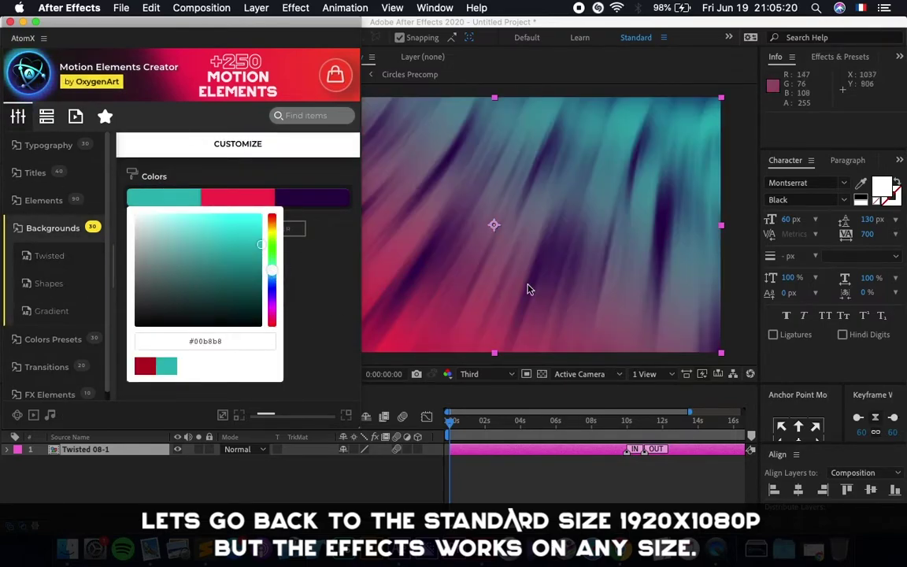
pyautogui.click(383, 198)
pyautogui.click(237, 197)
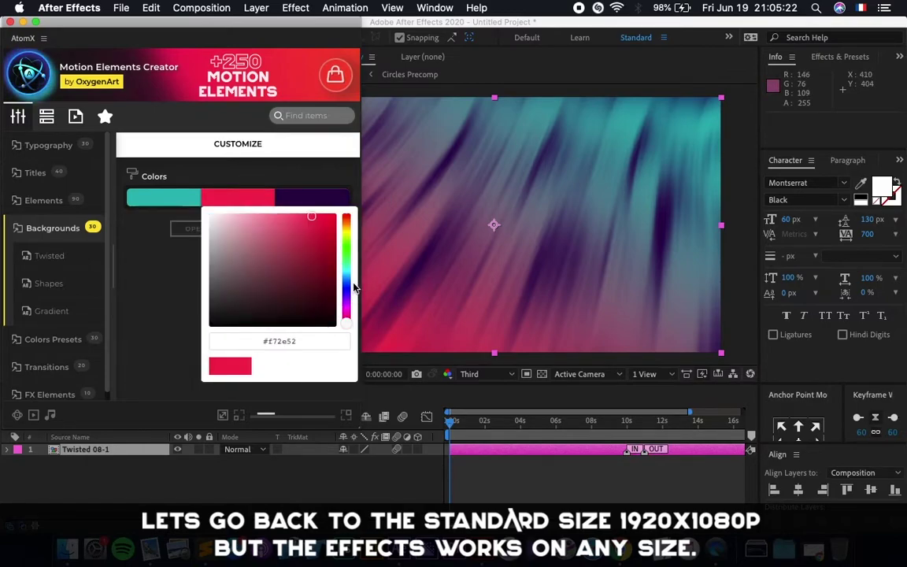
pyautogui.click(348, 283)
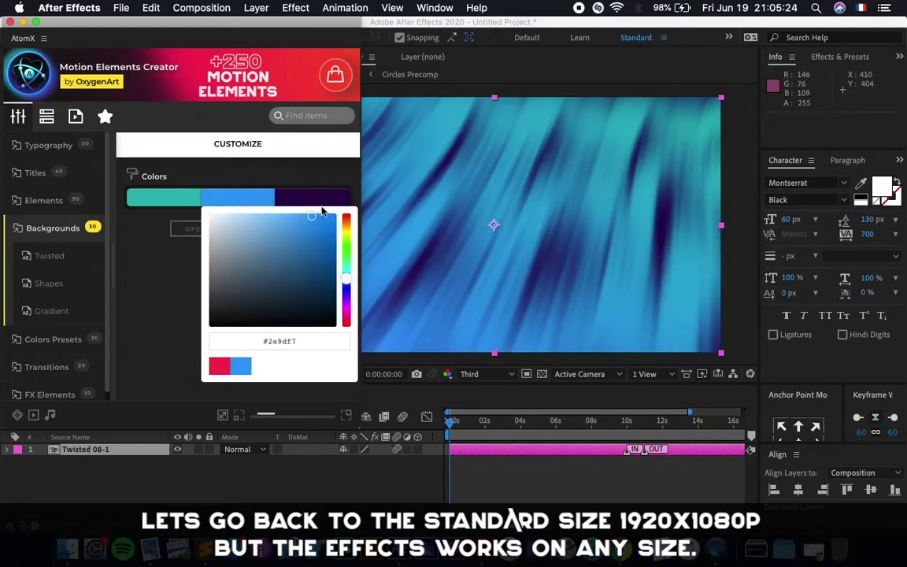
pyautogui.click(319, 197)
pyautogui.click(348, 315)
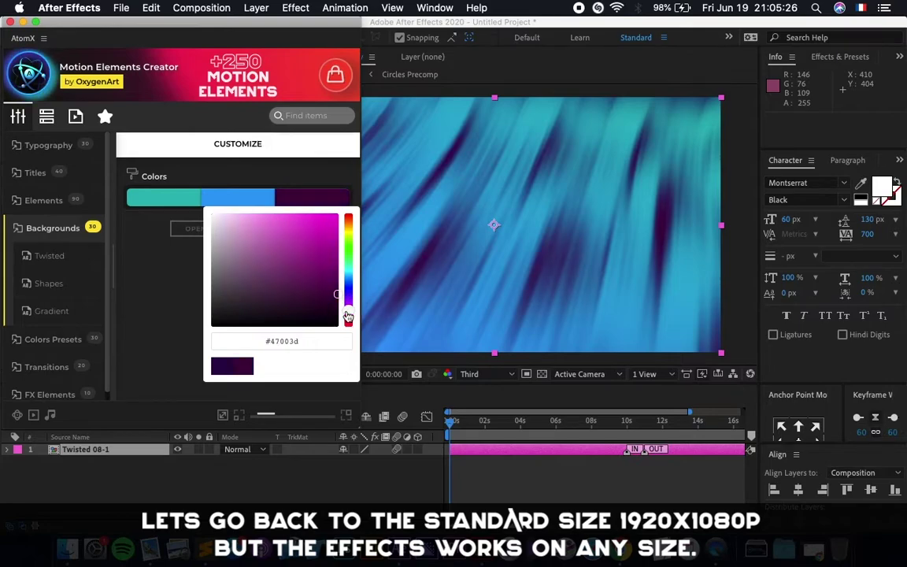
# Delete the Twisted 08 layer from the composition.
pyautogui.click(575, 497)
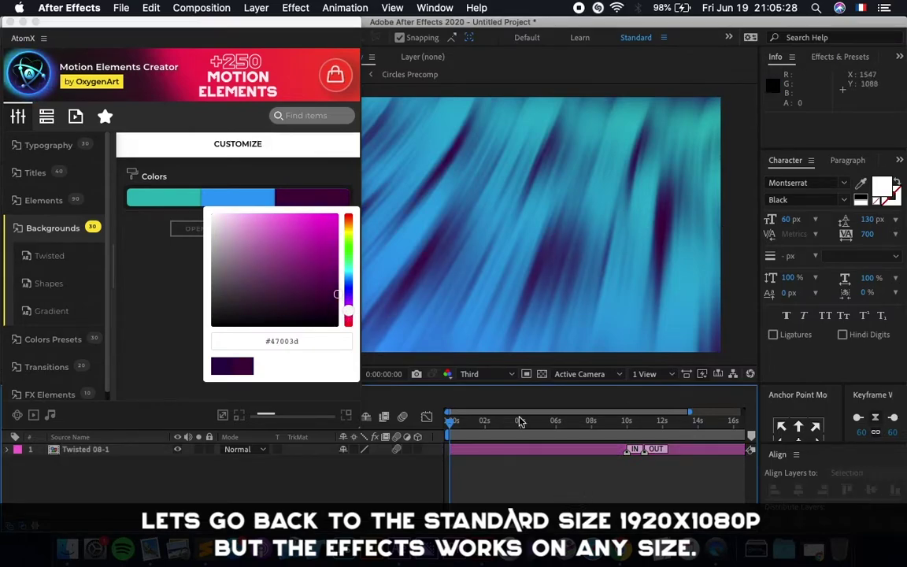
pyautogui.click(486, 449)
pyautogui.press('Delete')
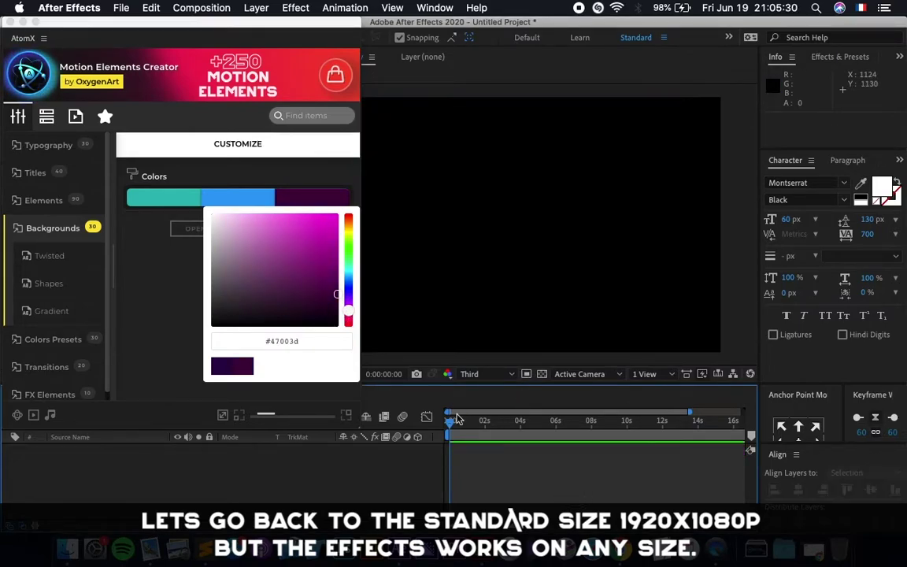
# Browse the Gradient backgrounds and add Gradient 01 at the start of the composition.
pyautogui.click(36, 315)
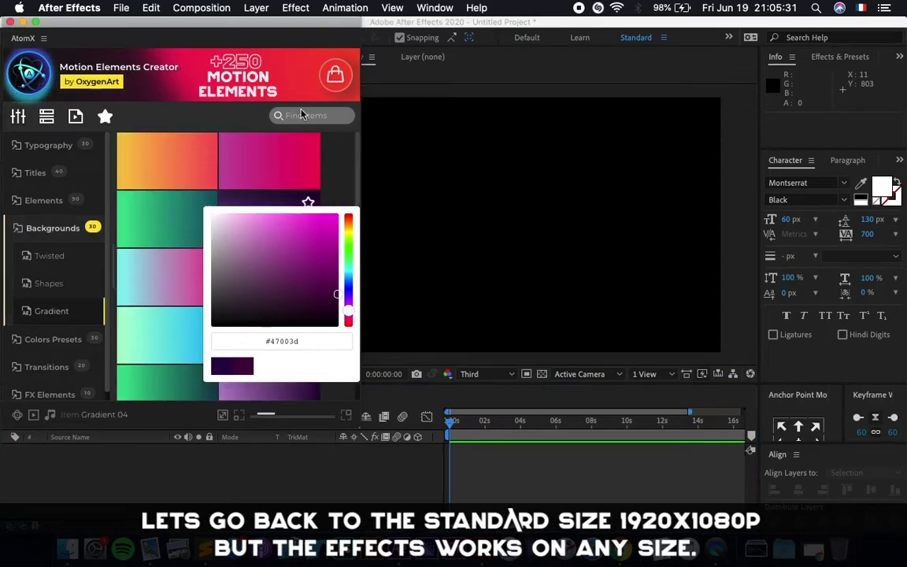
pyautogui.click(337, 174)
pyautogui.moveTo(134, 178)
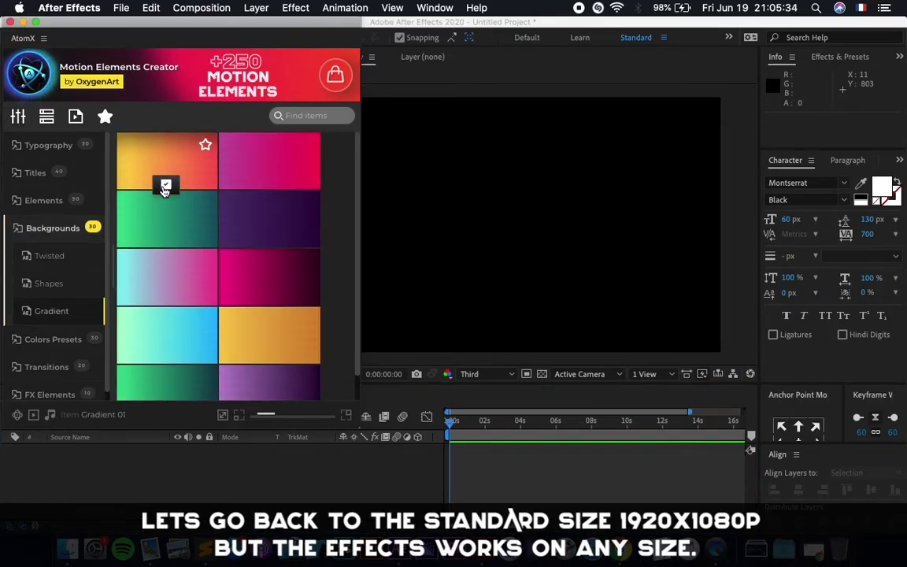
pyautogui.click(165, 187)
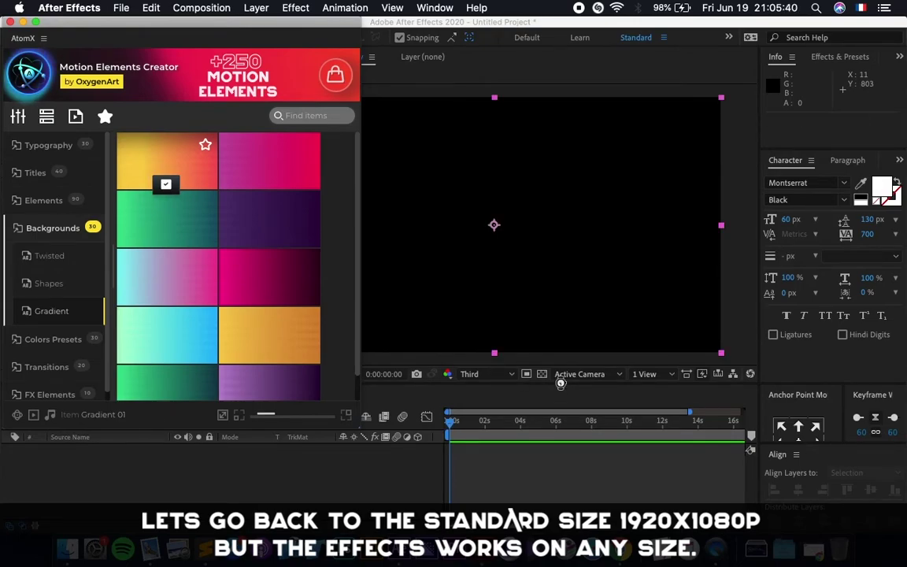
# Play back the Gradient 01 background from the start of the composition and stop at 0:00:02:21.
pyautogui.moveTo(466, 425)
pyautogui.mouseDown()
pyautogui.moveTo(528, 427)
pyautogui.moveTo(449, 425)
pyautogui.moveTo(483, 421)
pyautogui.mouseUp()
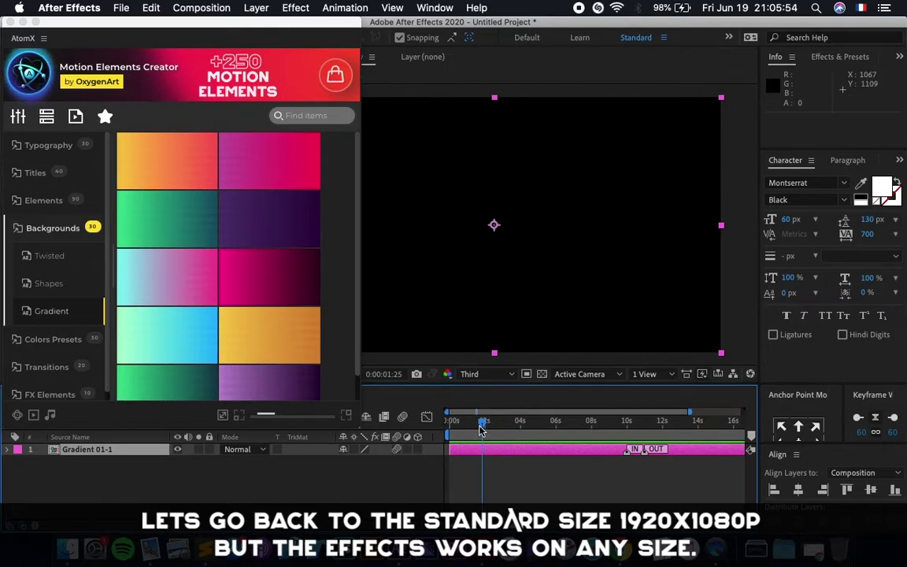
pyautogui.moveTo(483, 429); pyautogui.dragTo(453, 425)
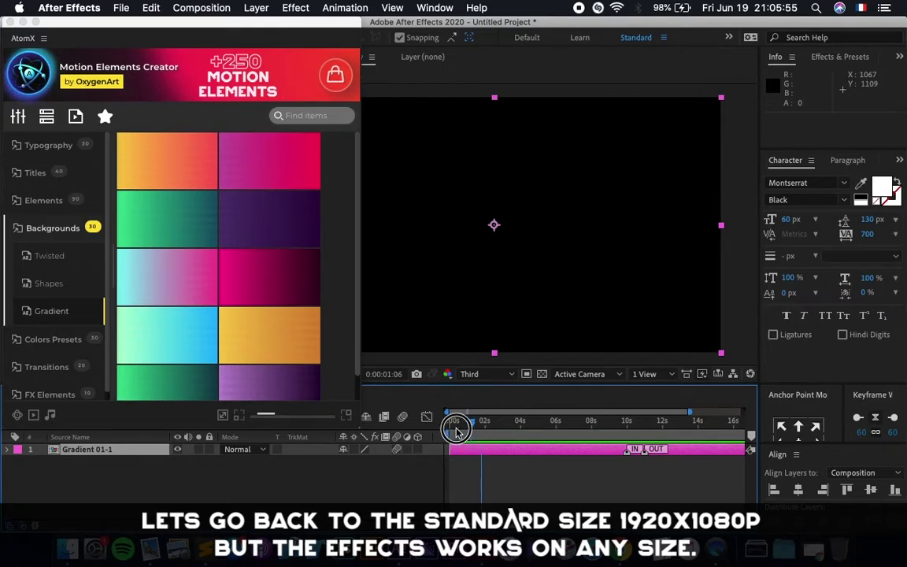
pyautogui.click(370, 429)
pyautogui.moveTo(459, 422); pyautogui.dragTo(418, 443)
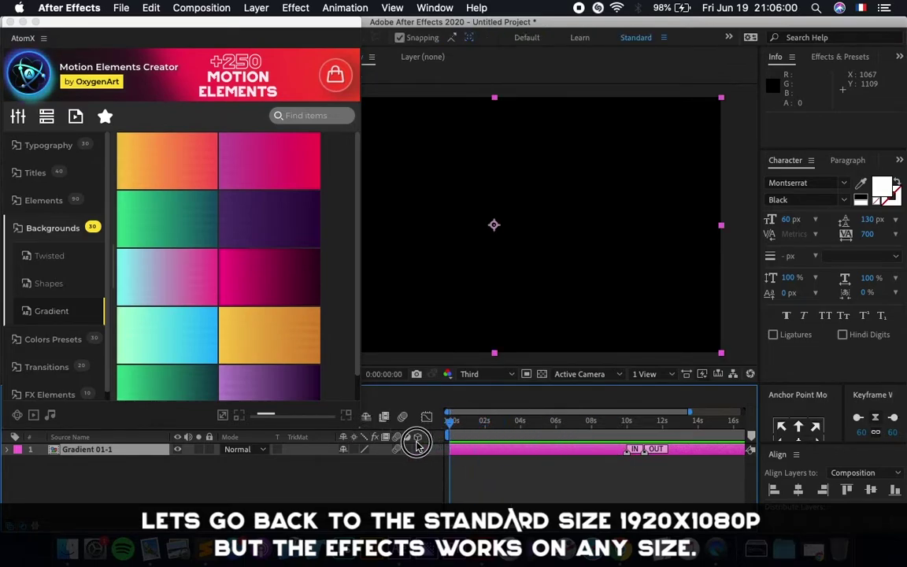
pyautogui.click(429, 481)
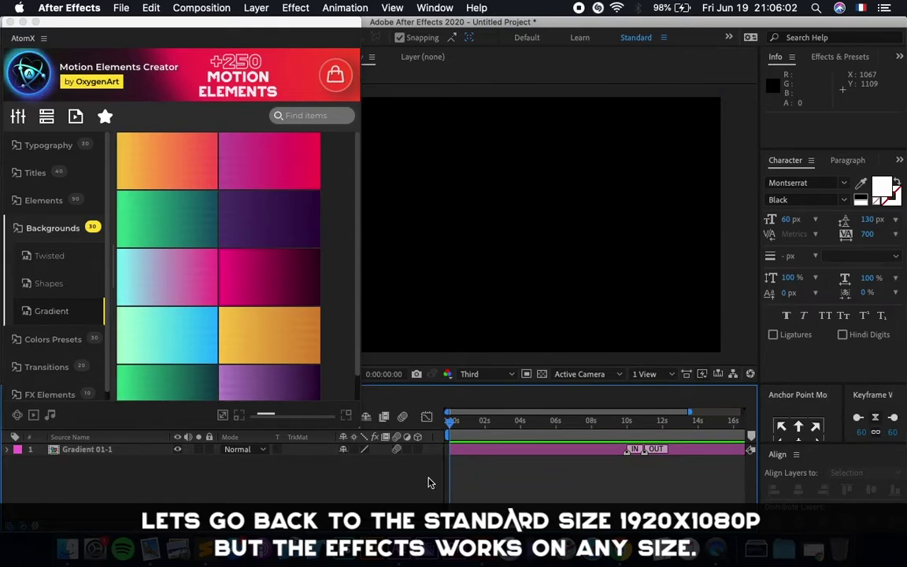
pyautogui.click(469, 448)
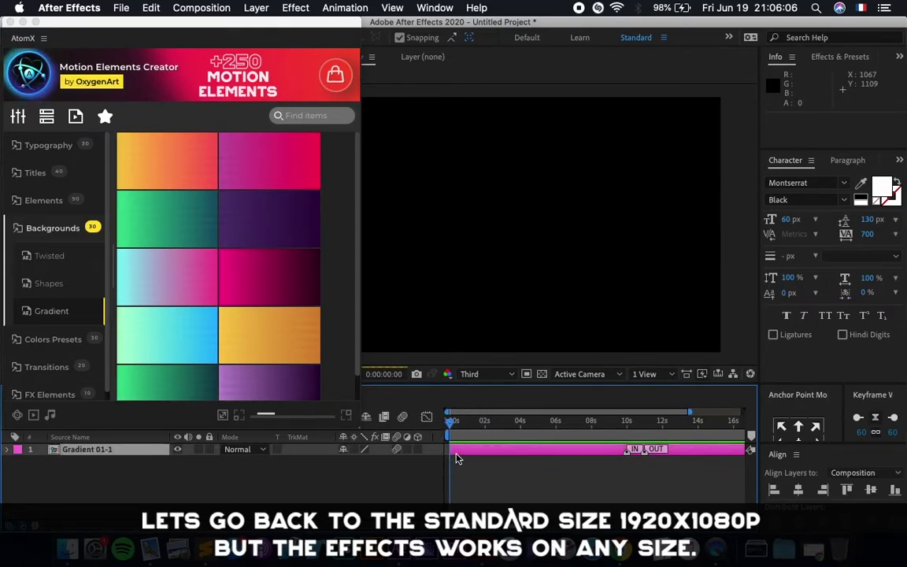
pyautogui.press('space')
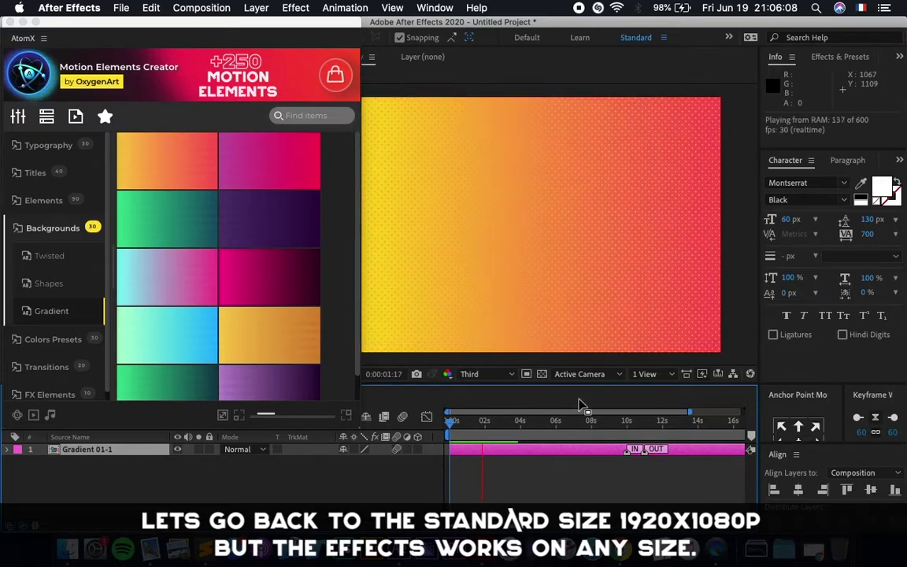
pyautogui.press('space')
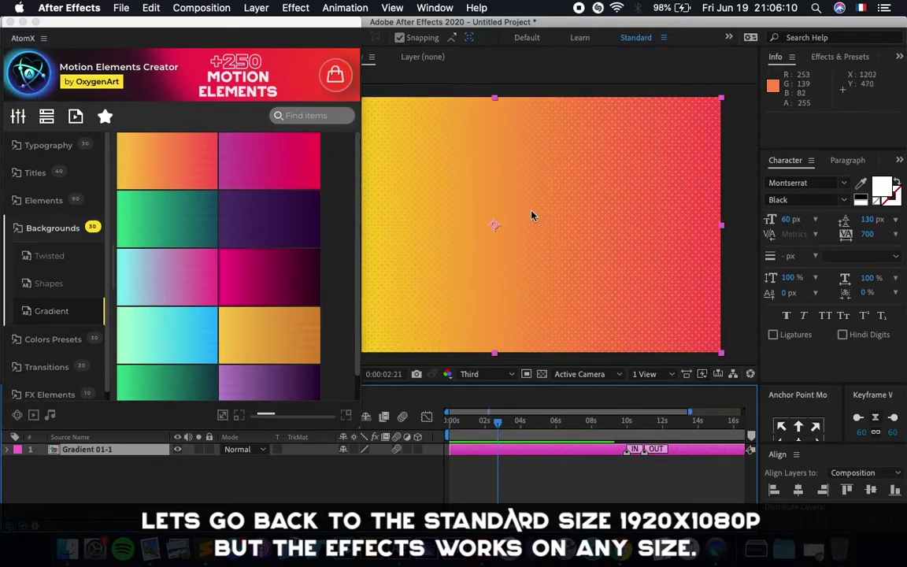
# Set the Gradient 01 background's second color to dark red and its first color to cyan #4ee7fa, and uncover more of the composition.
pyautogui.click(19, 116)
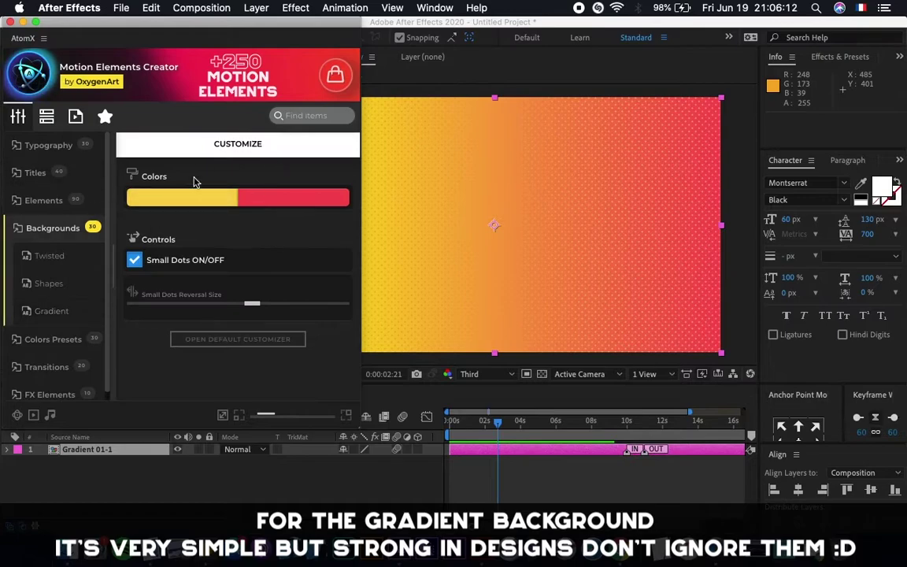
pyautogui.click(287, 192)
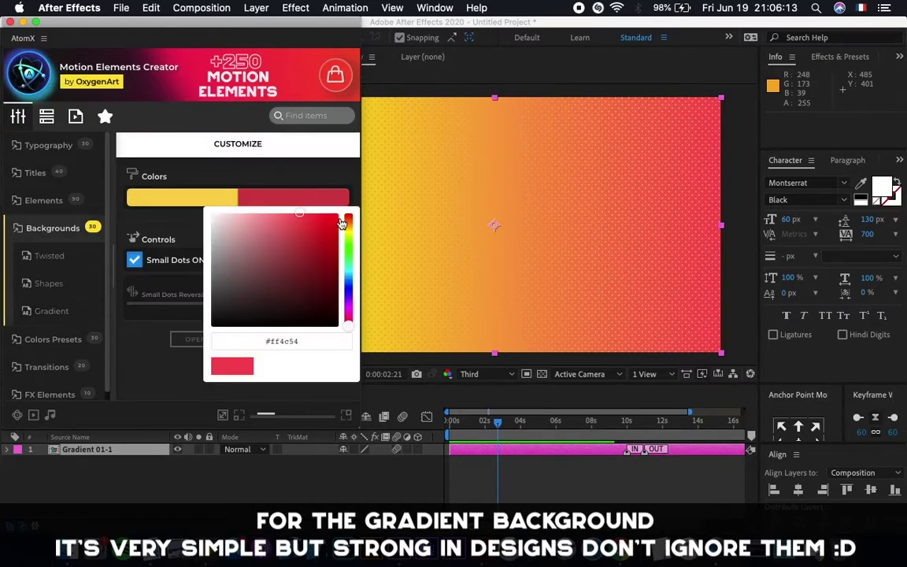
pyautogui.click(332, 263)
pyautogui.click(140, 388)
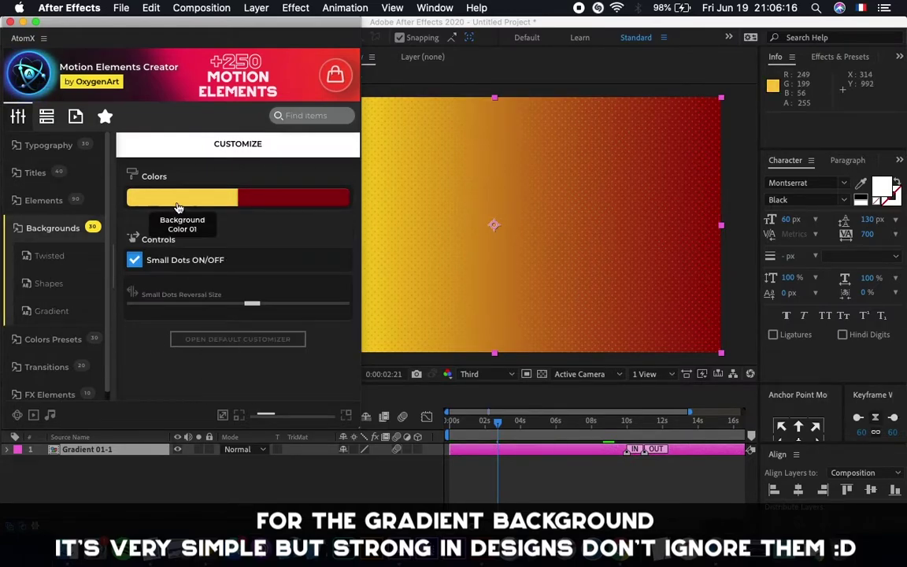
pyautogui.click(178, 197)
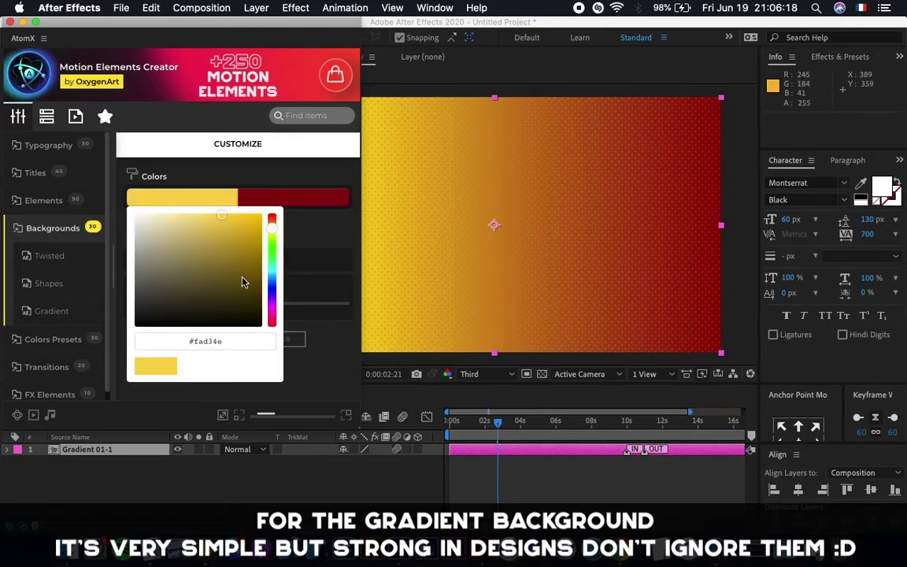
pyautogui.click(274, 277)
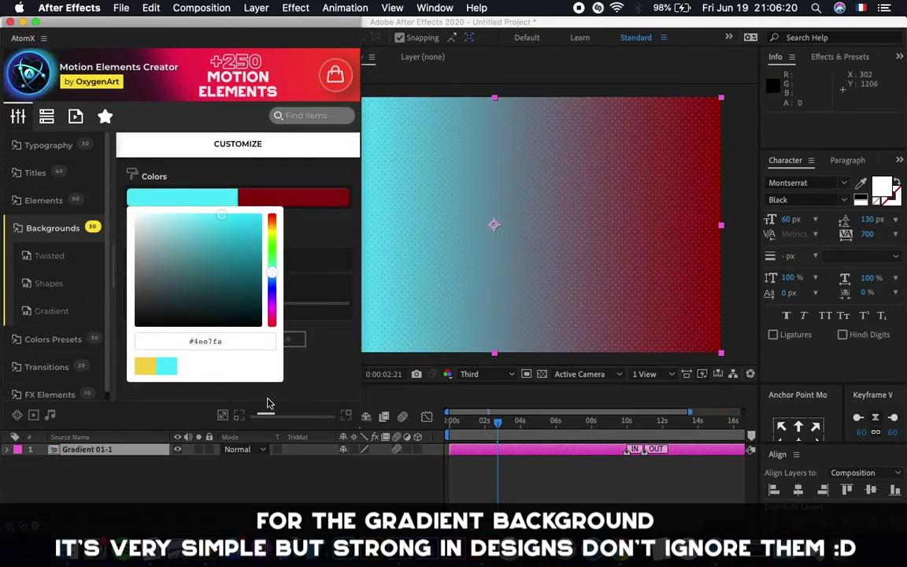
pyautogui.click(299, 353)
pyautogui.moveTo(338, 23); pyautogui.dragTo(243, 12)
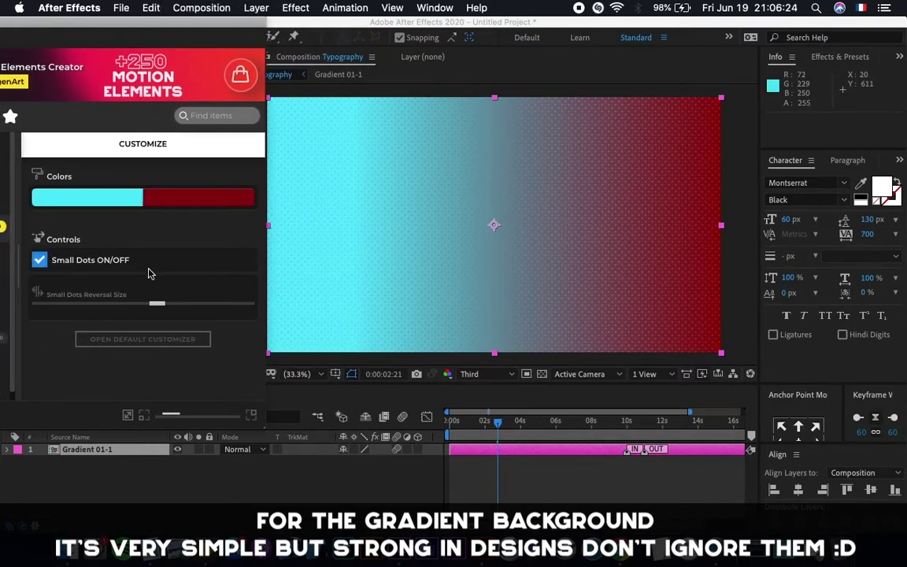
# Turn the Small Dots option of the Gradient 01 background off and back on to compare the pattern.
pyautogui.moveTo(233, 23); pyautogui.dragTo(219, 24)
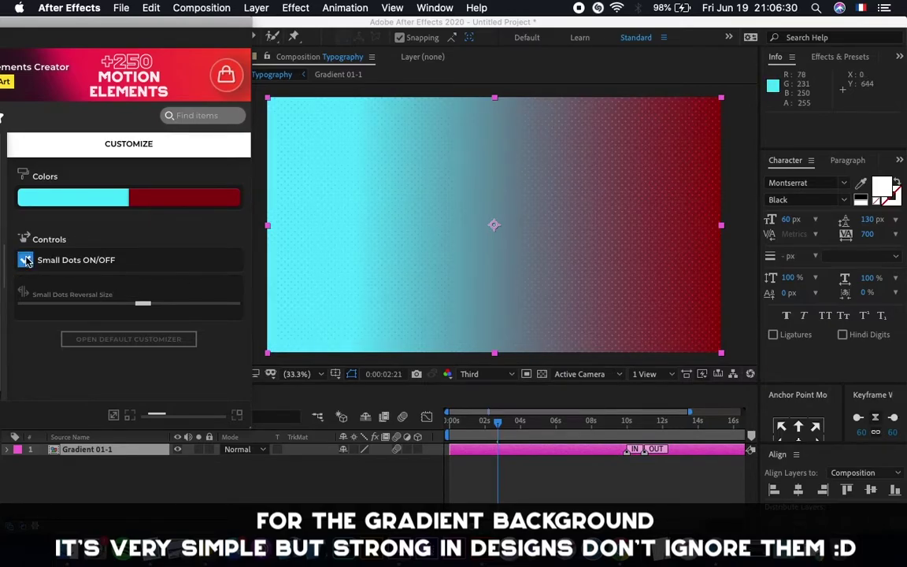
pyautogui.press('/')
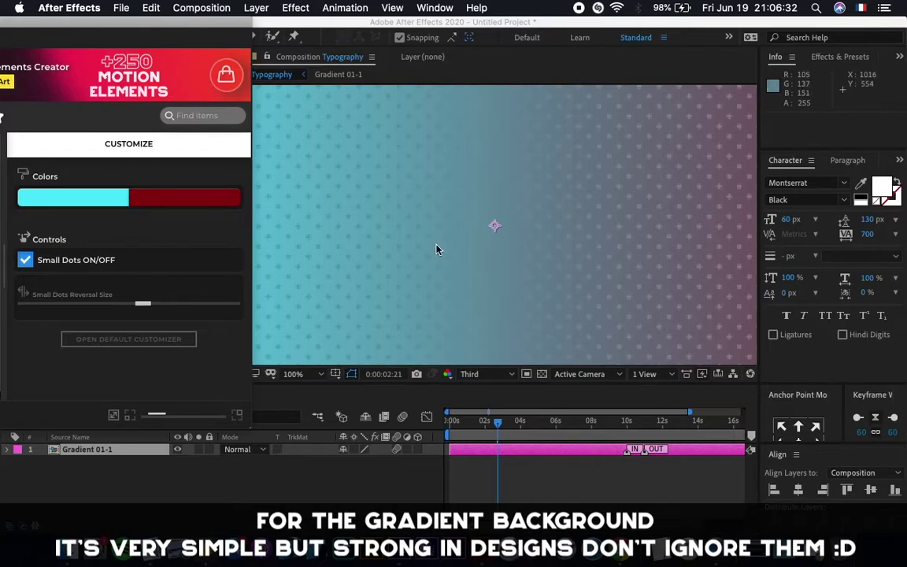
pyautogui.click(26, 260)
pyautogui.click(27, 261)
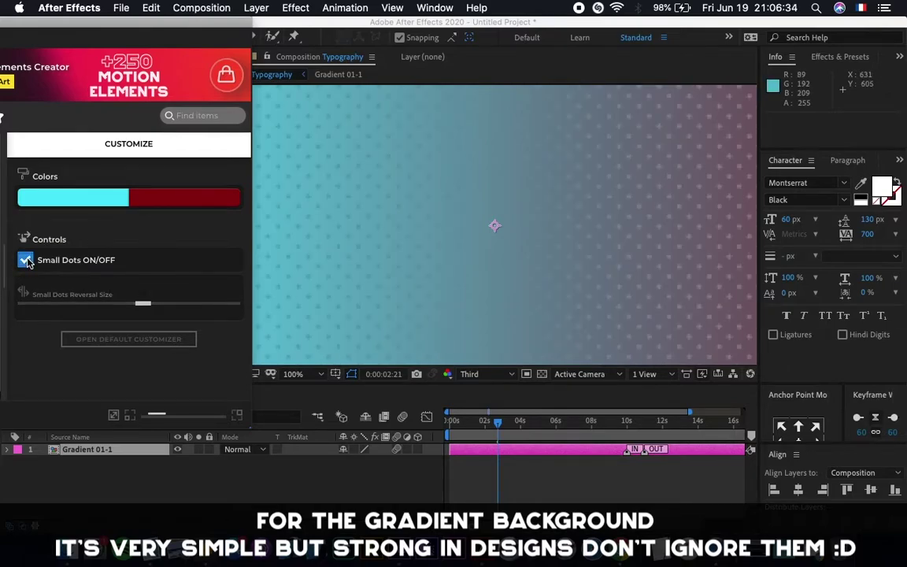
pyautogui.click(292, 374)
pyautogui.click(293, 124)
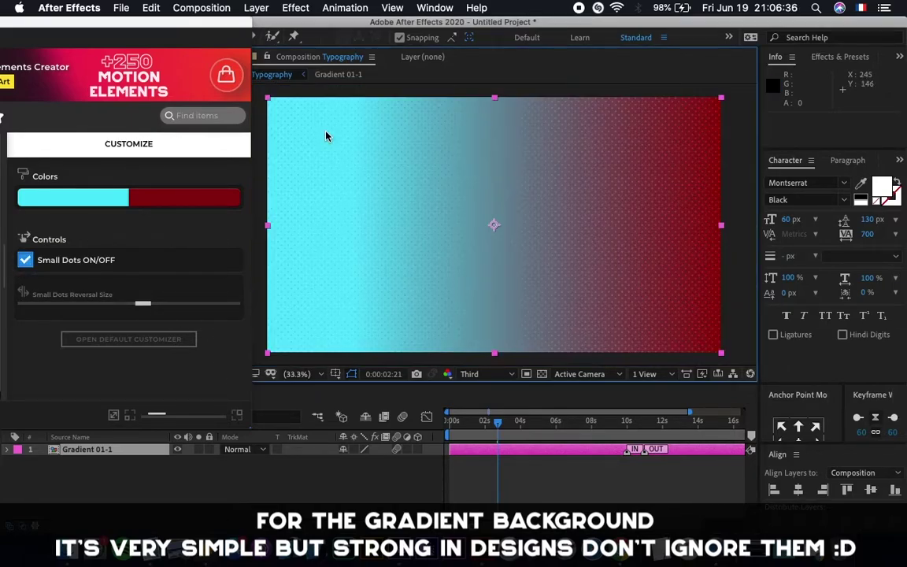
# Raise the Small Dots Reversal Size of the Gradient 01 background and check the pattern across the full frame.
pyautogui.moveTo(67, 304)
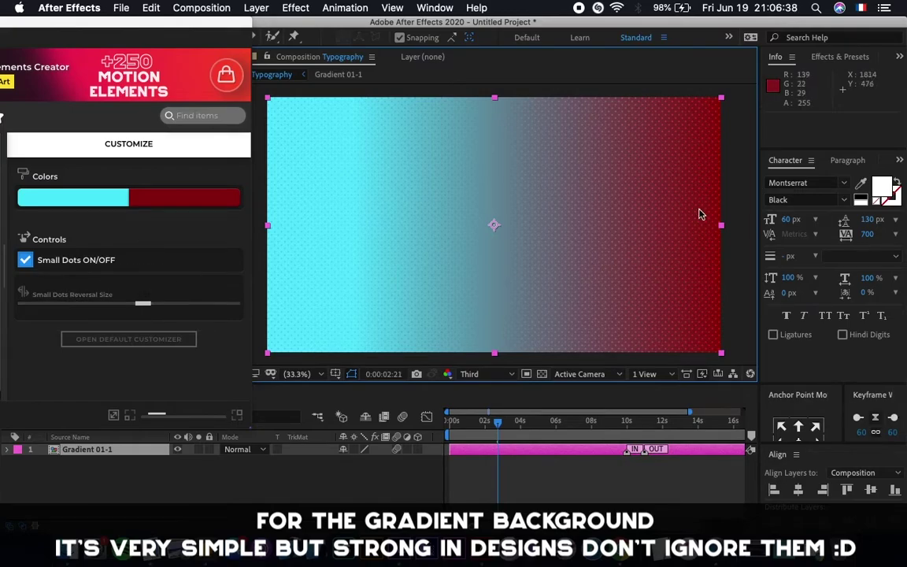
pyautogui.press('/')
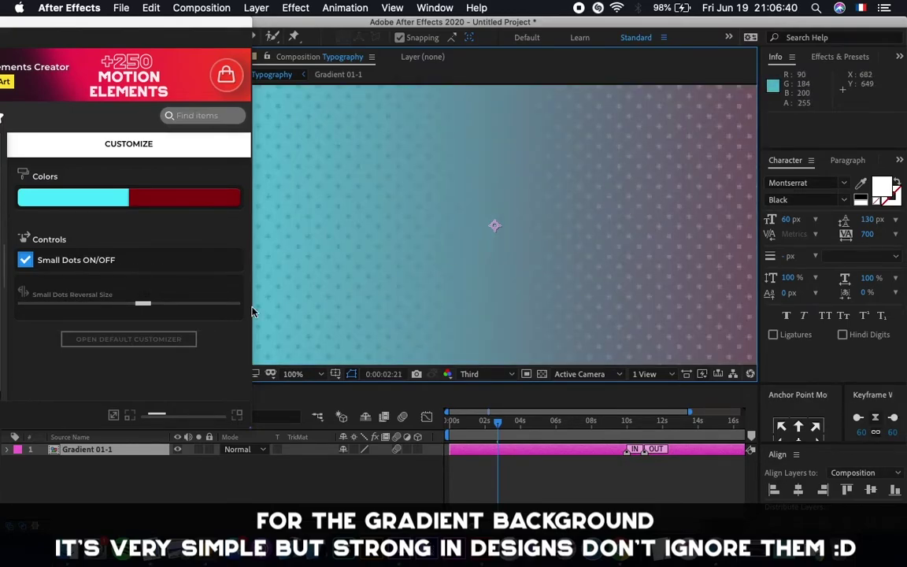
pyautogui.moveTo(150, 307)
pyautogui.moveTo(150, 307); pyautogui.dragTo(181, 304)
pyautogui.click(302, 376)
pyautogui.click(323, 131)
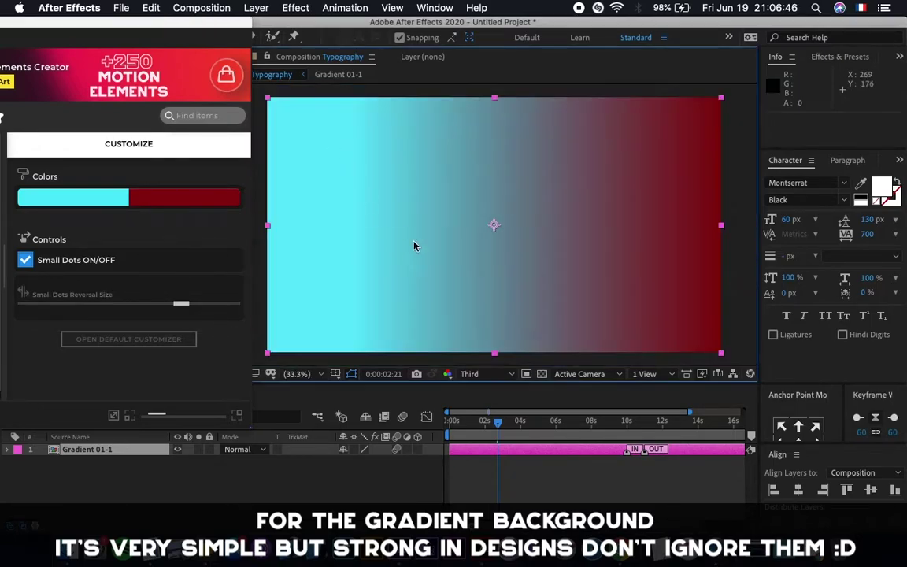
# Lower the Gradient 01 background's Small Dots Reversal Size to about 58.
pyautogui.moveTo(155, 311)
pyautogui.moveTo(155, 309); pyautogui.dragTo(134, 308)
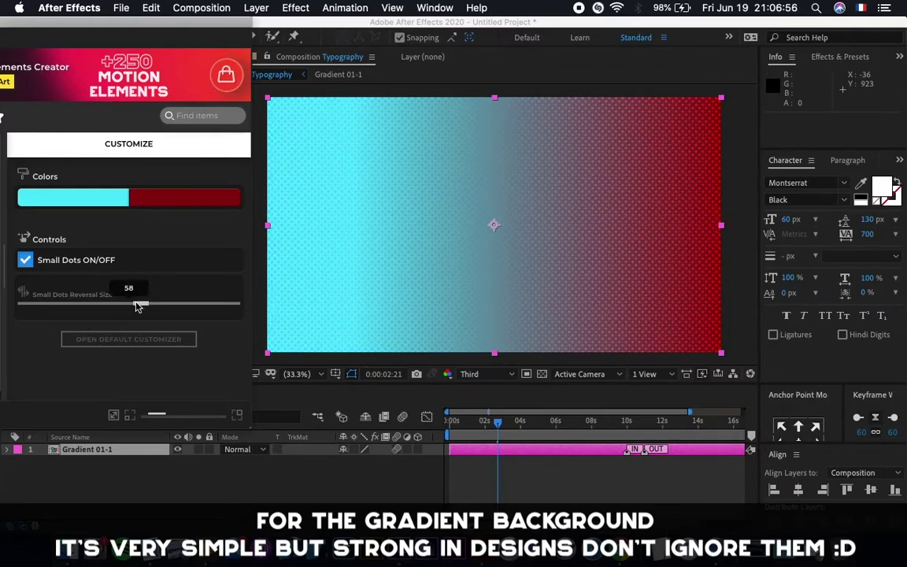
pyautogui.moveTo(142, 308); pyautogui.dragTo(140, 308)
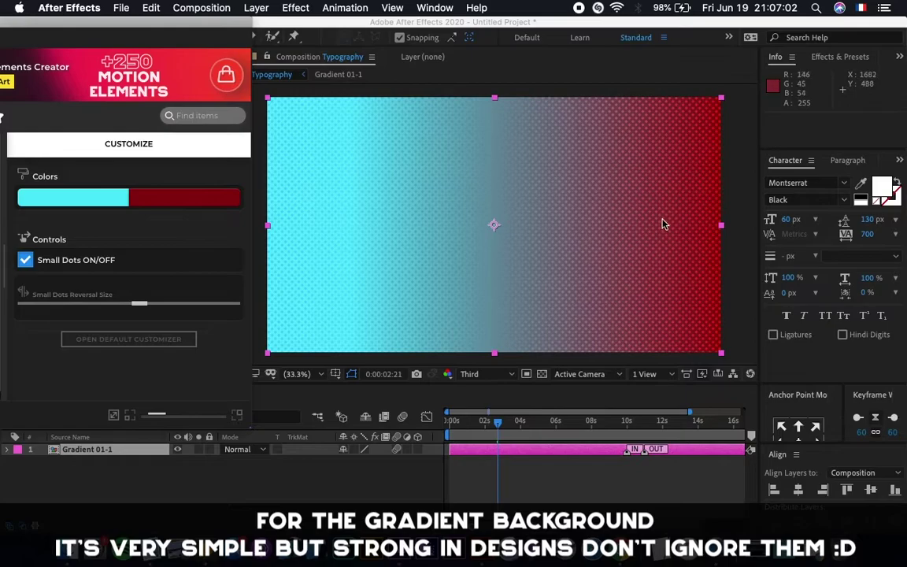
# Delete the Gradient 01 layer from the composition and return the playhead to the start.
pyautogui.moveTo(198, 25); pyautogui.dragTo(309, 7)
pyautogui.click(554, 452)
pyautogui.press('Delete')
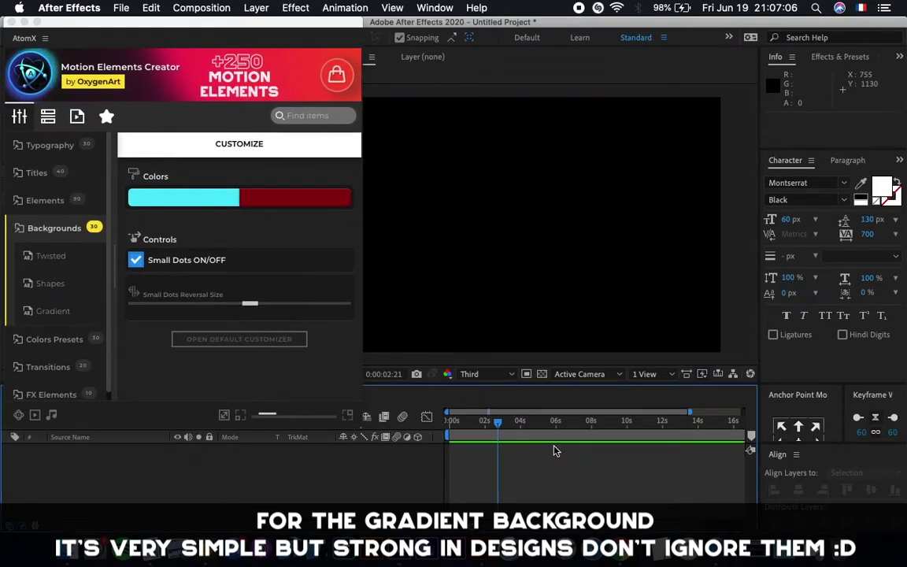
pyautogui.moveTo(511, 425); pyautogui.dragTo(338, 426)
# Browse the Colors FX, Duotones and Gradient Colors categories of the Colors Presets, and return to Colors FX.
pyautogui.click(74, 230)
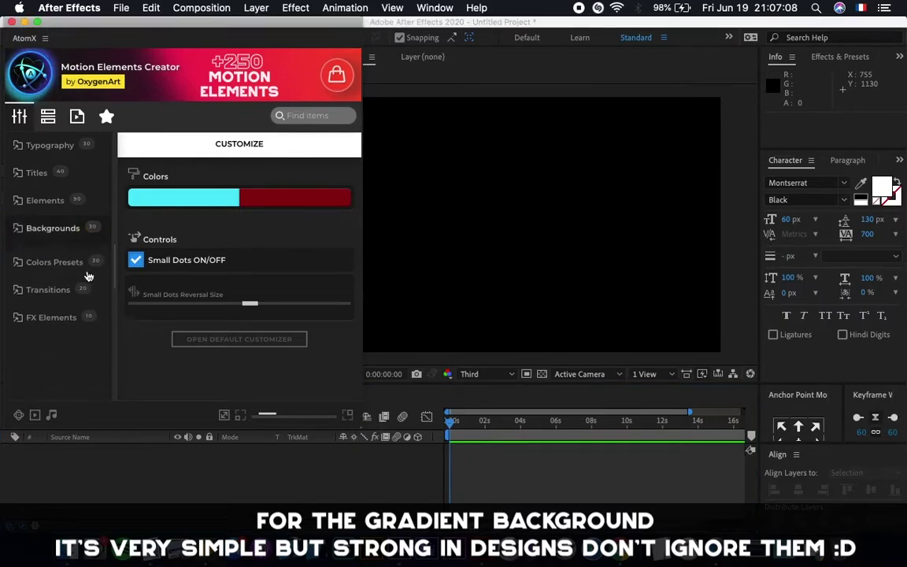
pyautogui.click(55, 257)
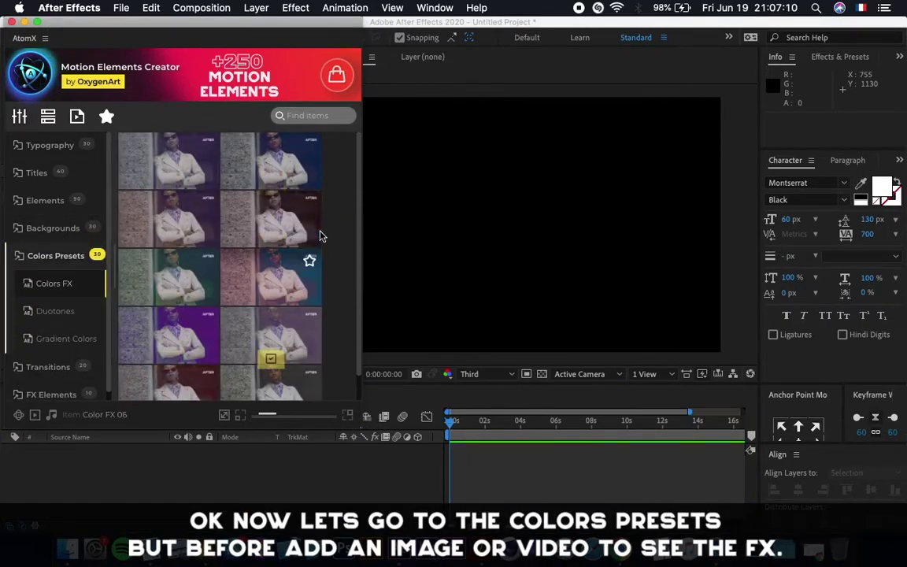
pyautogui.scroll(-1, 267, 260)
pyautogui.click(67, 318)
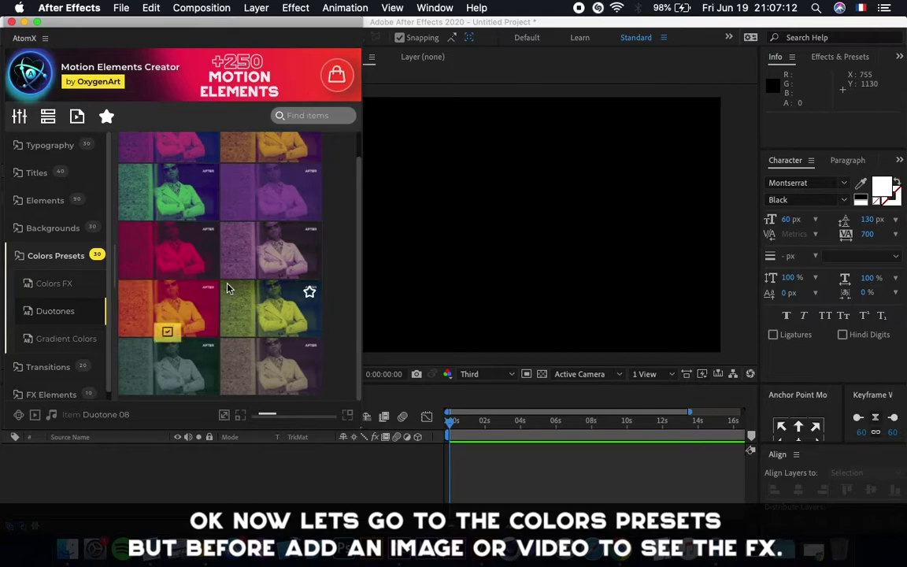
pyautogui.scroll(1, 204, 254)
pyautogui.click(68, 340)
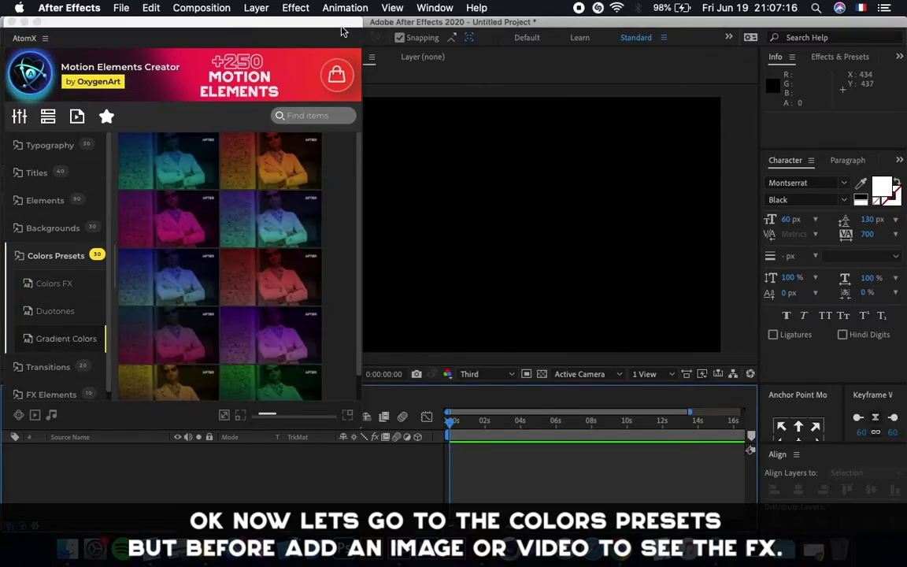
pyautogui.moveTo(334, 24)
pyautogui.mouseDown()
pyautogui.moveTo(322, 17)
pyautogui.moveTo(332, 18)
pyautogui.mouseUp()
pyautogui.click(45, 282)
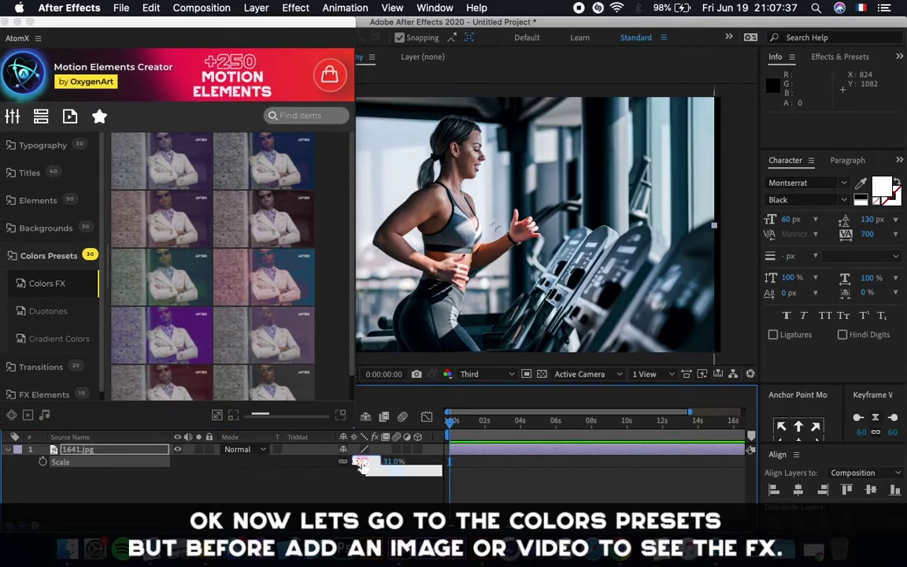
# Scale the 1641.jpg image to 32% and move it down 10 px, and narrow the AtomX panel while enlarging its previews.
pyautogui.press('s')
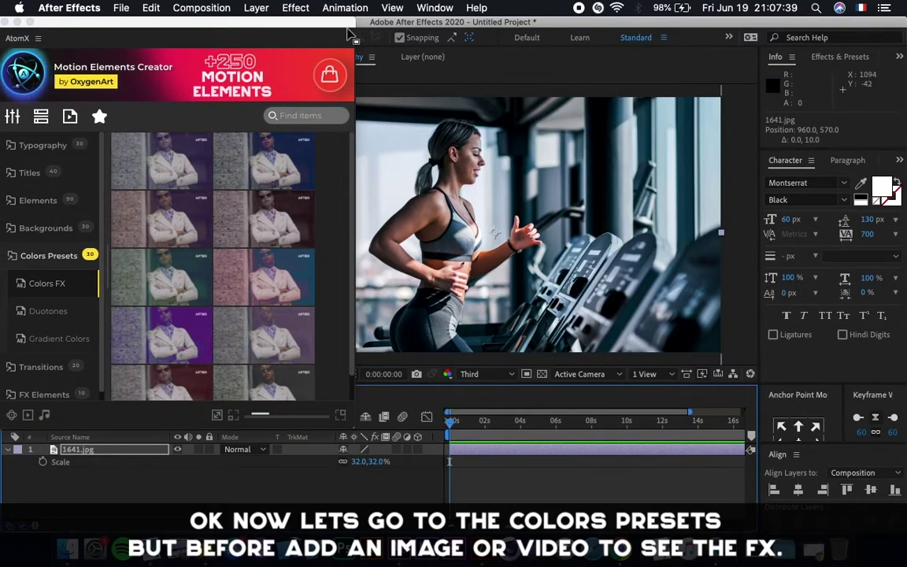
pyautogui.moveTo(356, 29); pyautogui.dragTo(264, 37)
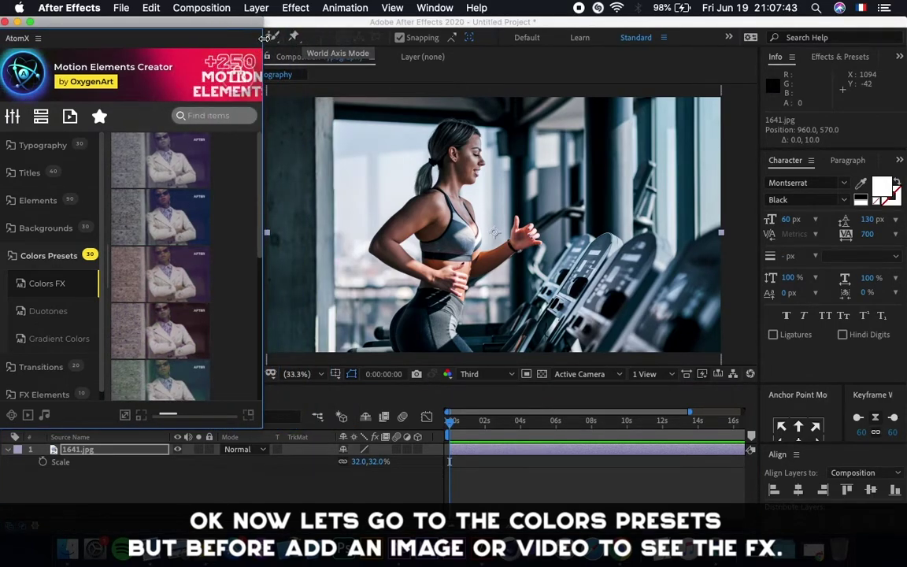
pyautogui.click(248, 415)
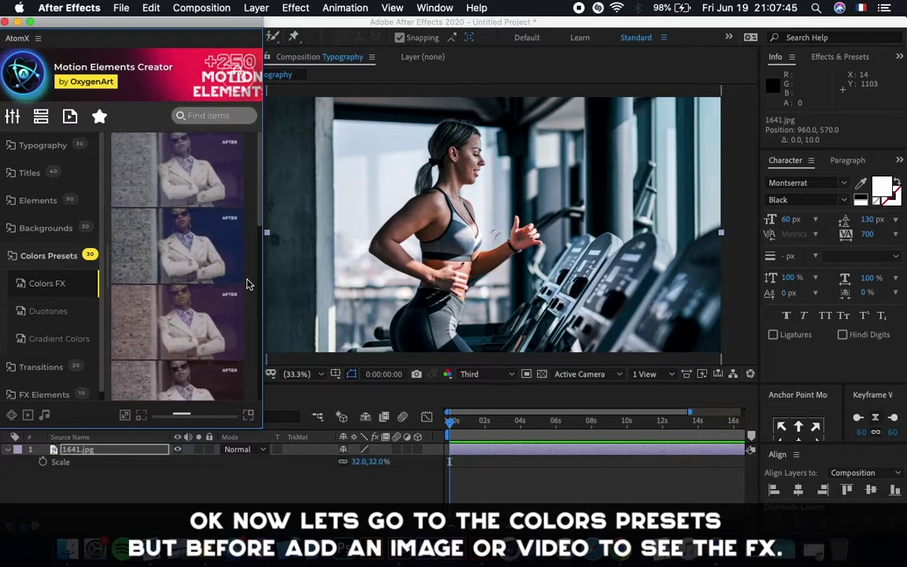
# Apply the Color FX 01 preset over the 1641.jpg image from the composition's start and preview it at 0:00:05:10.
pyautogui.scroll(-2, 246, 283)
pyautogui.click(386, 424)
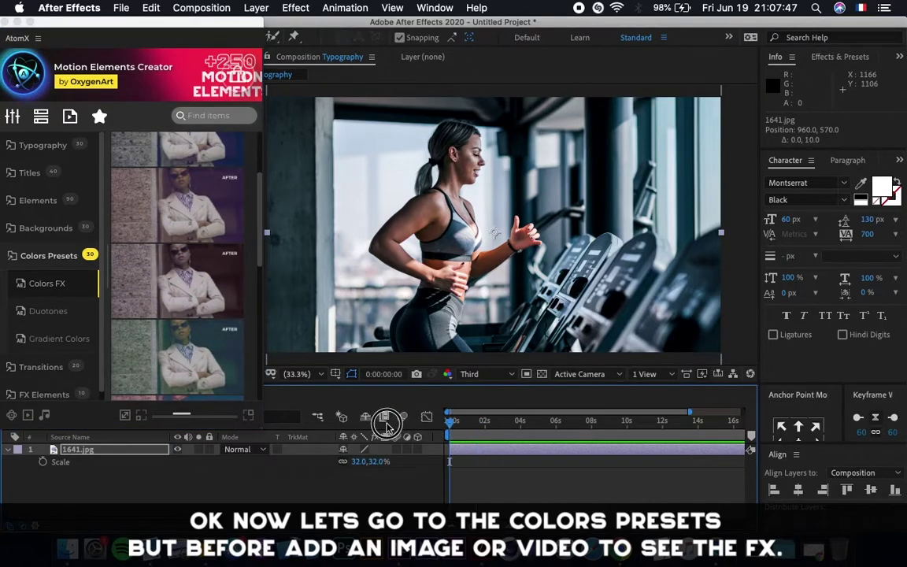
pyautogui.scroll(3, 189, 260)
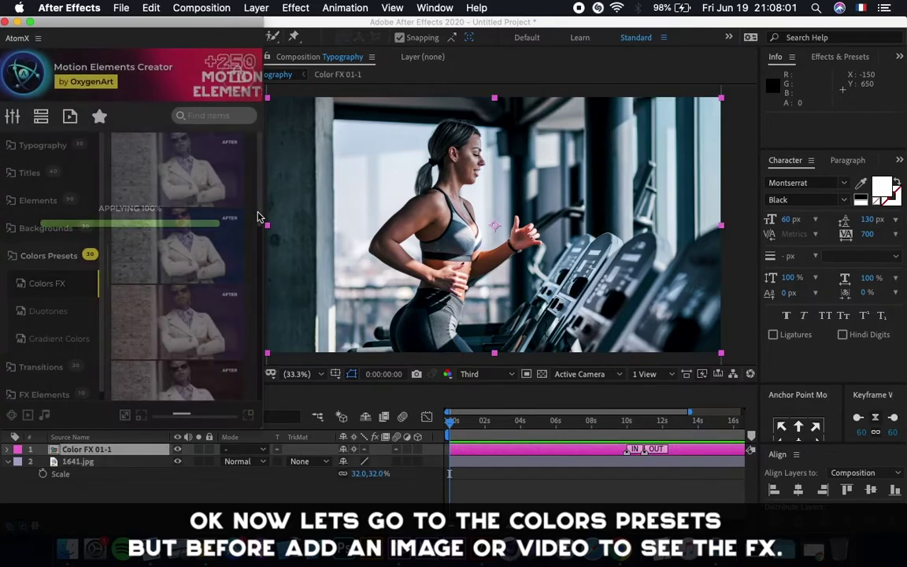
pyautogui.click(544, 420)
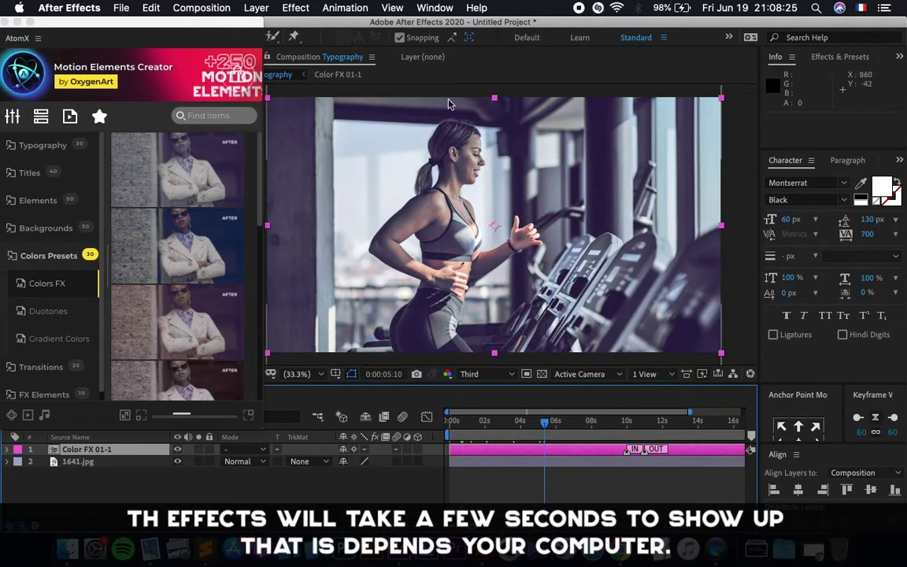
pyautogui.moveTo(257, 24)
pyautogui.mouseDown()
pyautogui.moveTo(480, 24)
pyautogui.moveTo(251, 6)
pyautogui.mouseUp()
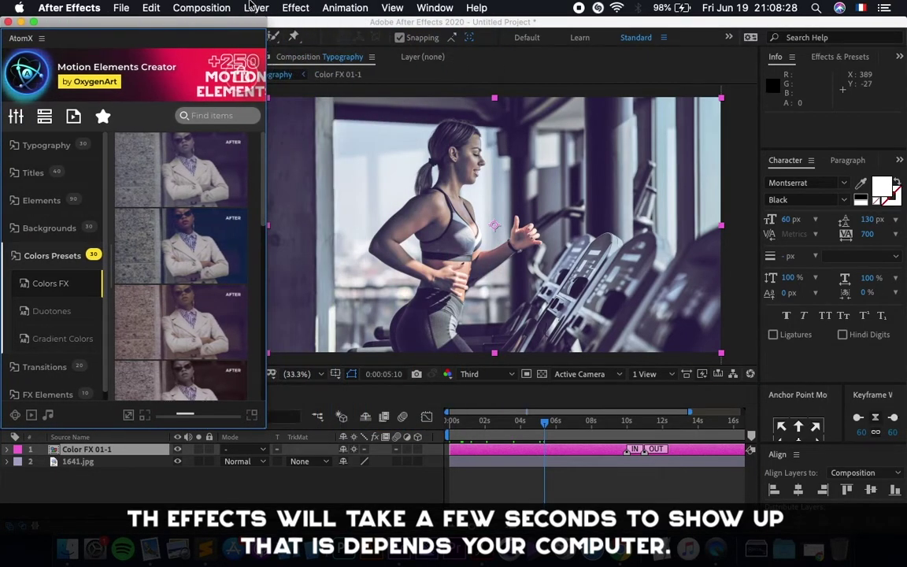
# Replace the Color FX 01 layer with the Color FX 05 preset at 0:00:05:10 and preview it at 0:00:07:00.
pyautogui.click(180, 450)
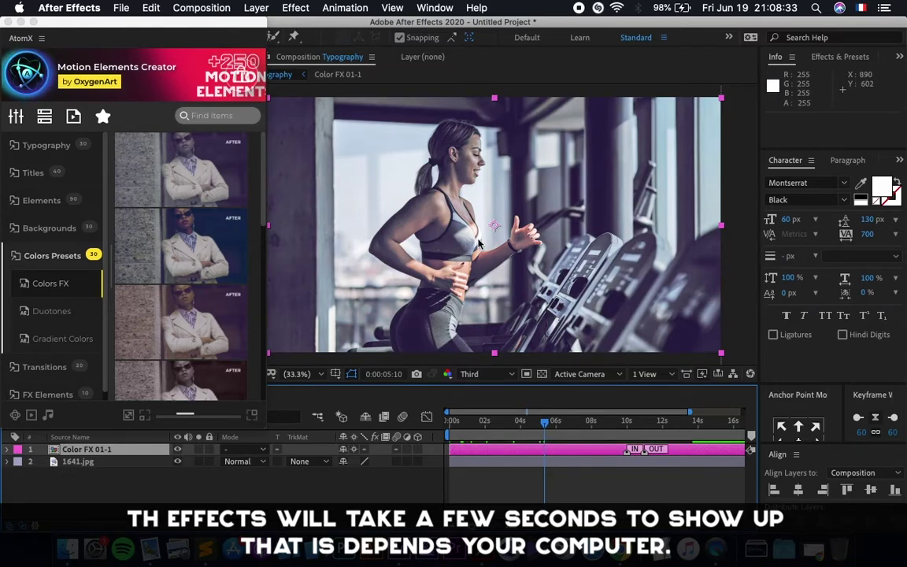
pyautogui.press('Delete')
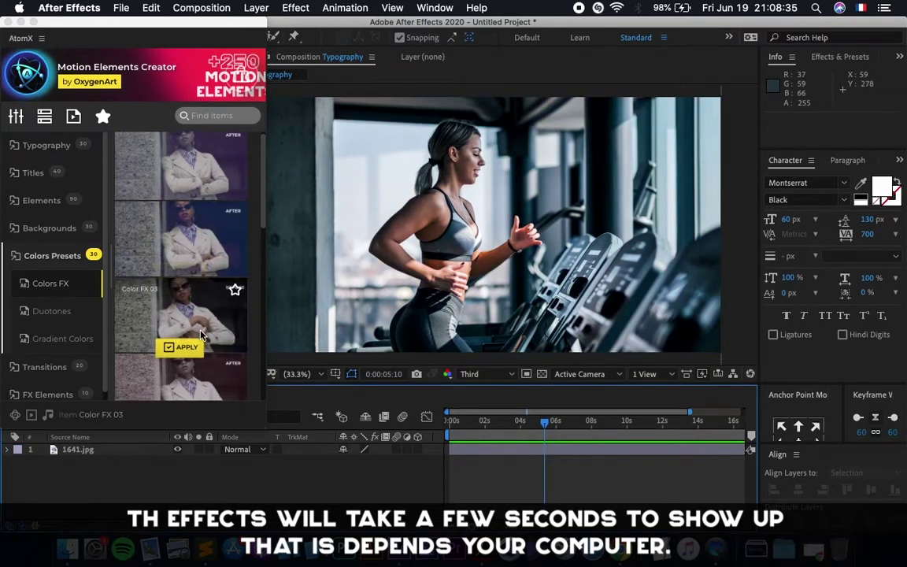
pyautogui.scroll(-1, 182, 359)
pyautogui.click(186, 356)
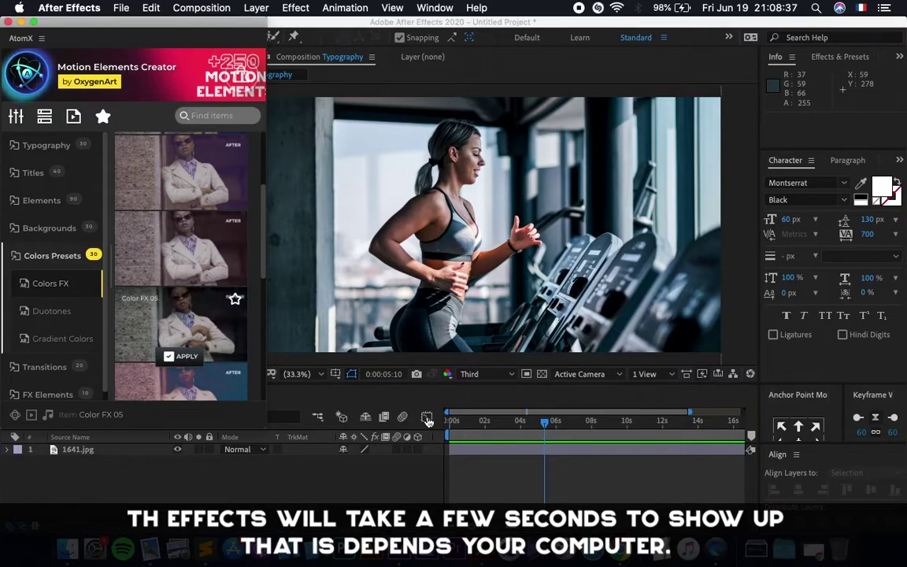
pyautogui.click(520, 423)
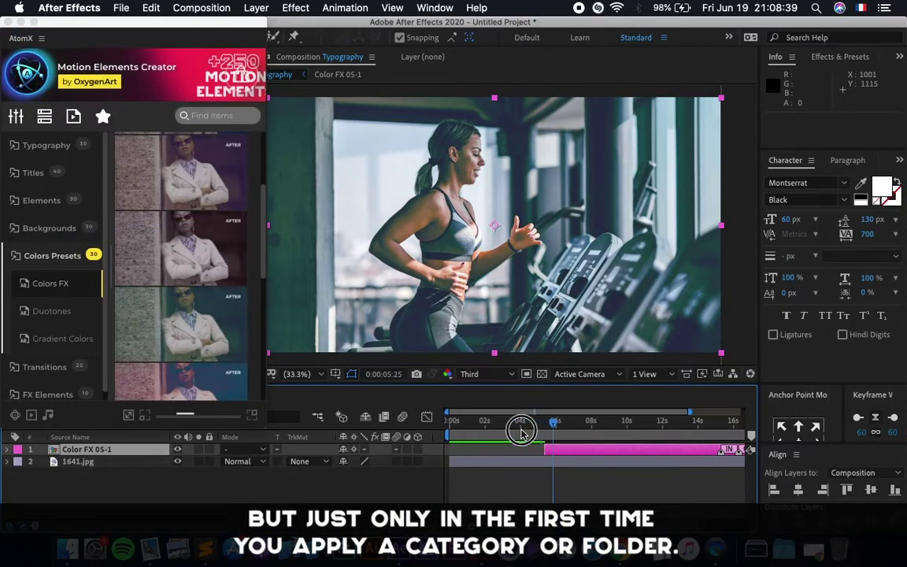
pyautogui.moveTo(540, 431); pyautogui.dragTo(573, 431)
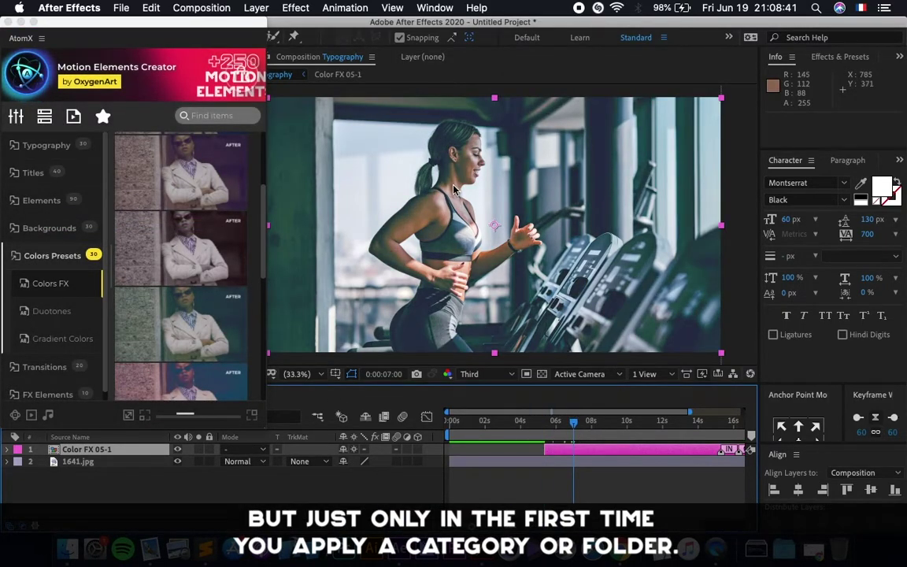
# Replace the Color FX 05 layer with the Color FX 07 preset and preview it at 0:00:08:01.
pyautogui.press('Delete')
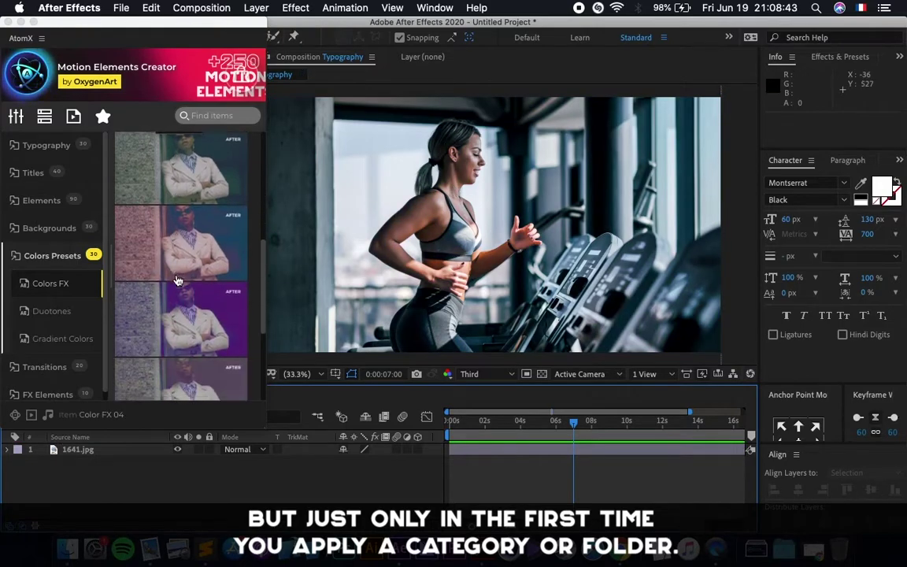
pyautogui.click(182, 277)
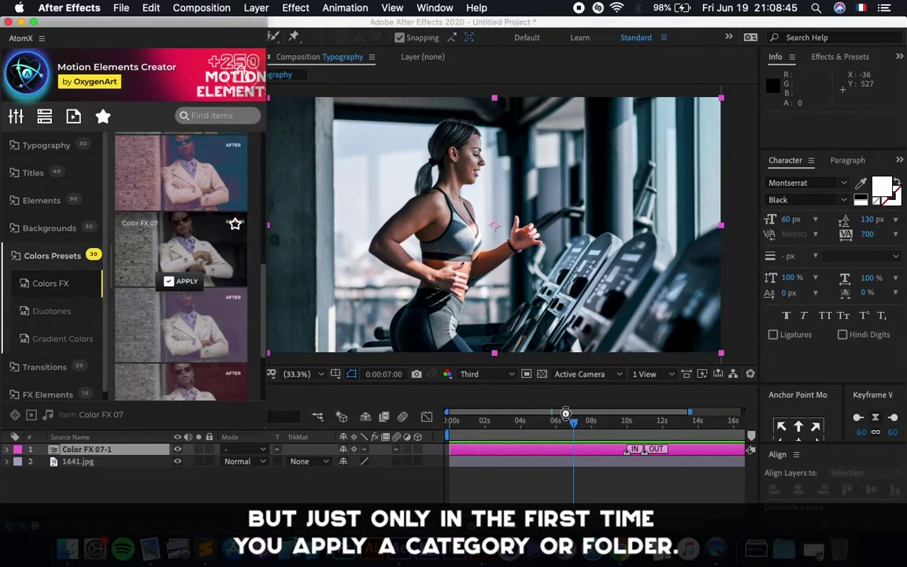
pyautogui.moveTo(590, 424)
pyautogui.mouseDown()
pyautogui.moveTo(667, 425)
pyautogui.moveTo(521, 425)
pyautogui.moveTo(593, 427)
pyautogui.mouseUp()
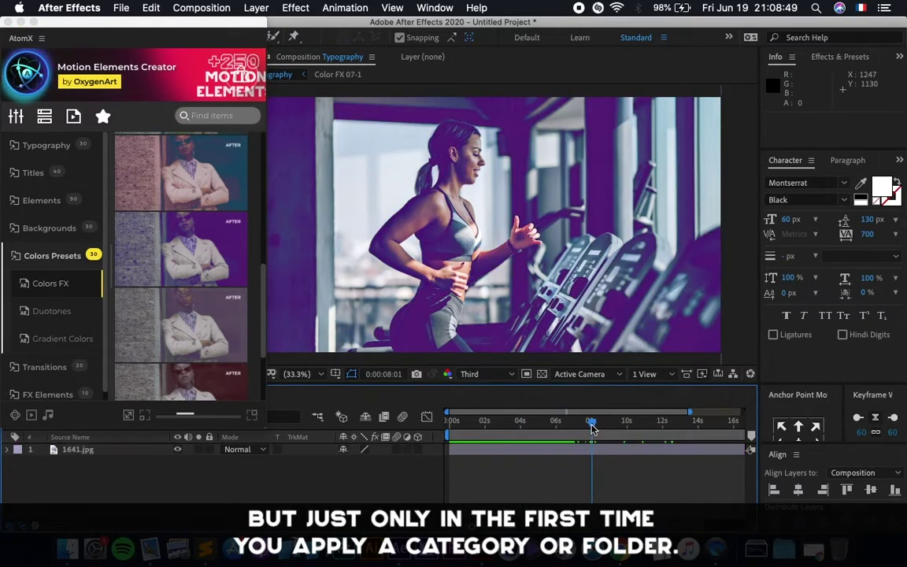
# Replace the Color FX 07 layer with the Color FX 10 preset at 0:00:08:01 and preview it at 0:00:11:14.
pyautogui.press('Delete')
pyautogui.scroll(-2, 131, 262)
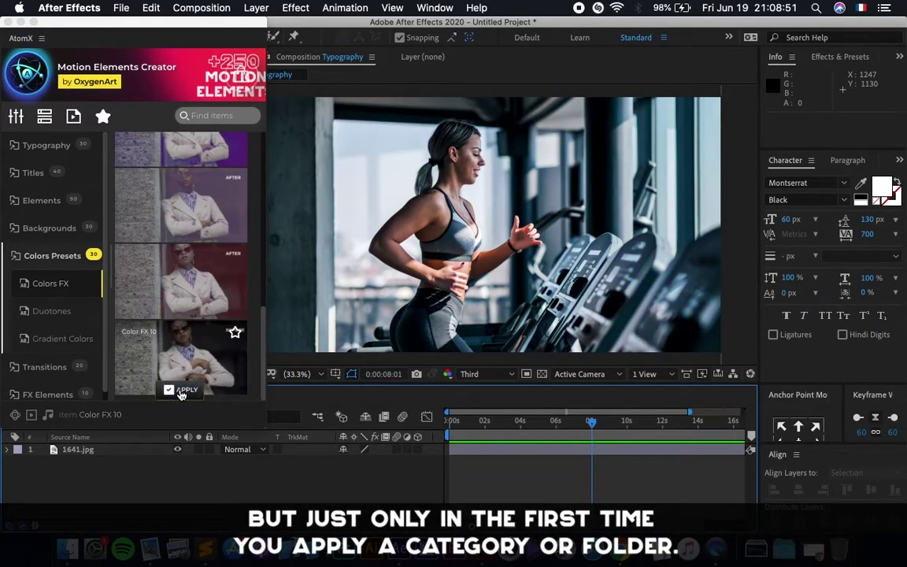
pyautogui.click(187, 385)
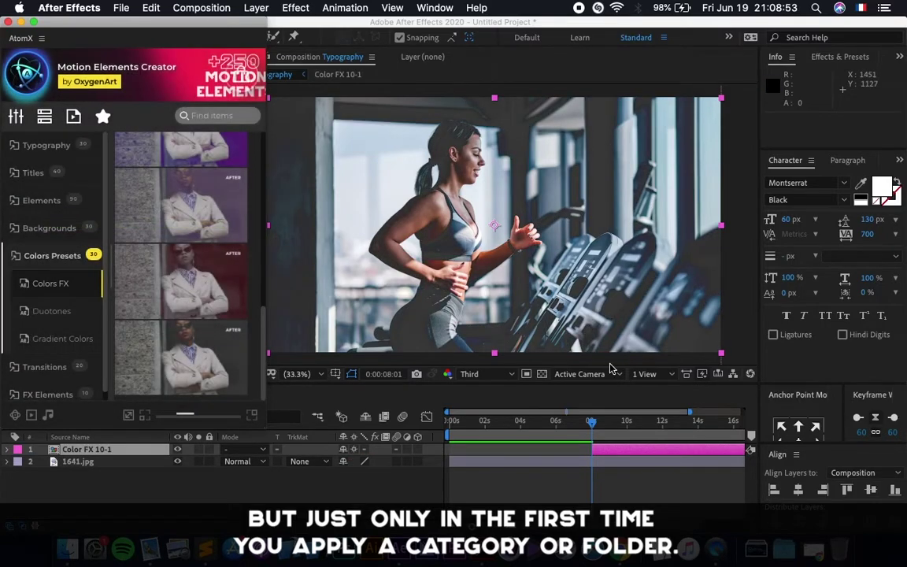
pyautogui.moveTo(591, 424); pyautogui.dragTo(652, 425)
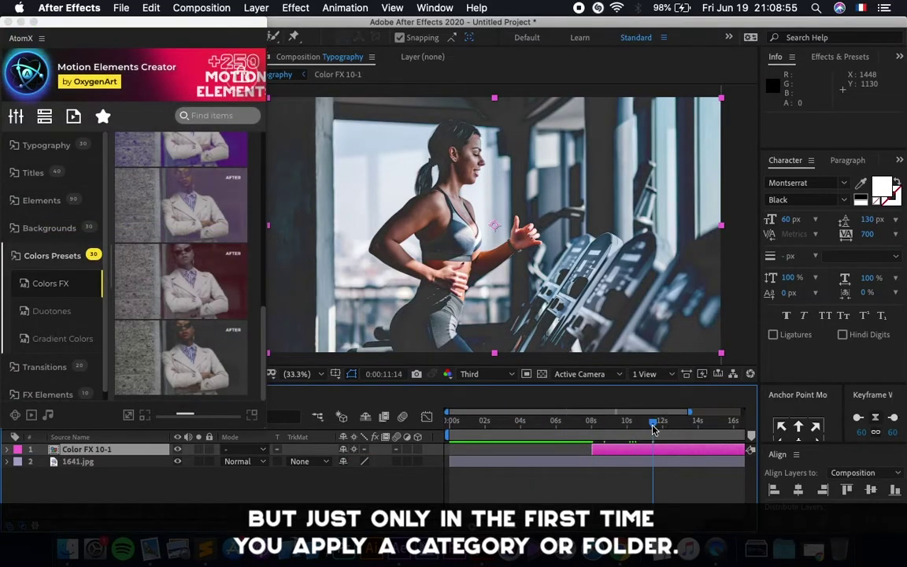
# Delete the Color FX 10 layer and apply the Duotone 01 preset from the Duotones category at the composition's start.
pyautogui.press('Delete')
pyautogui.click(66, 313)
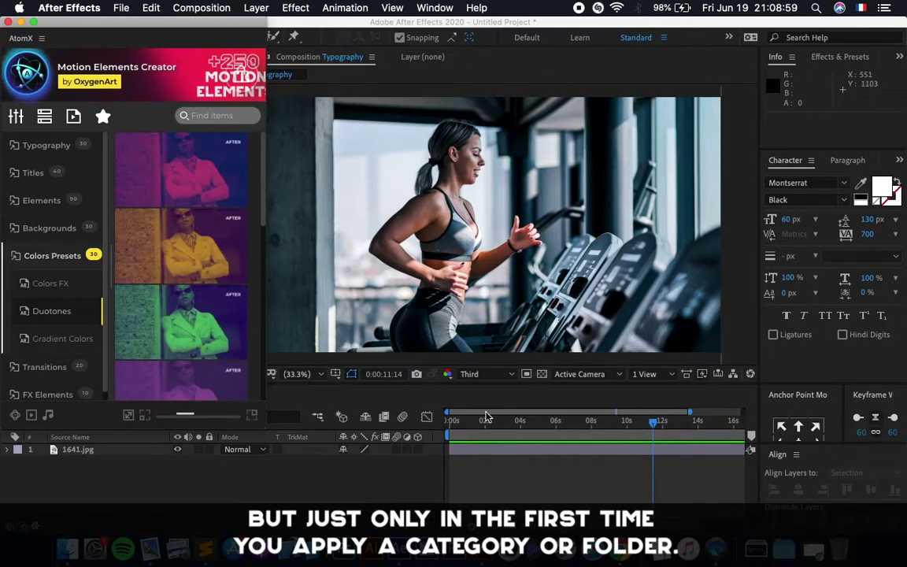
pyautogui.moveTo(481, 421); pyautogui.dragTo(448, 422)
pyautogui.click(185, 202)
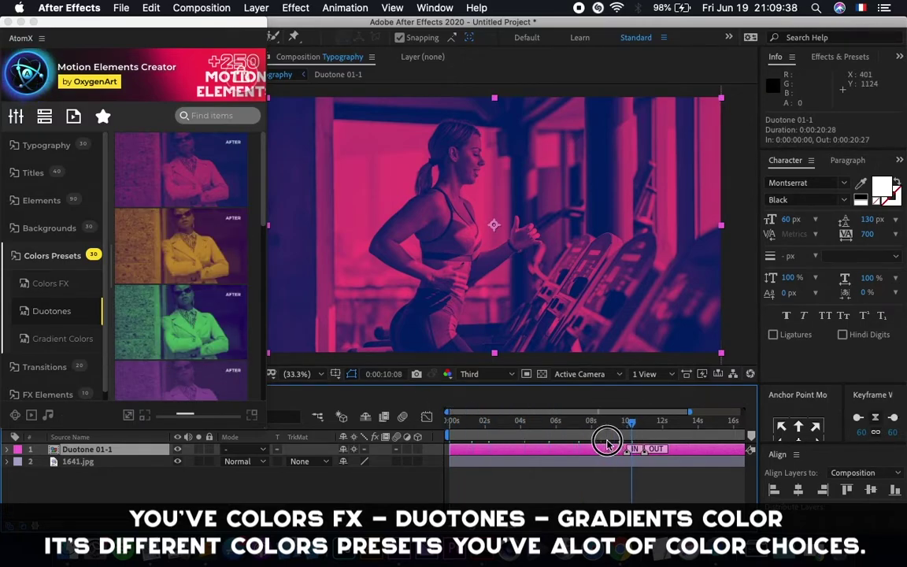
# Replace the Duotone 01 layer with the Duotone 02 preset at the composition's start.
pyautogui.press('Delete')
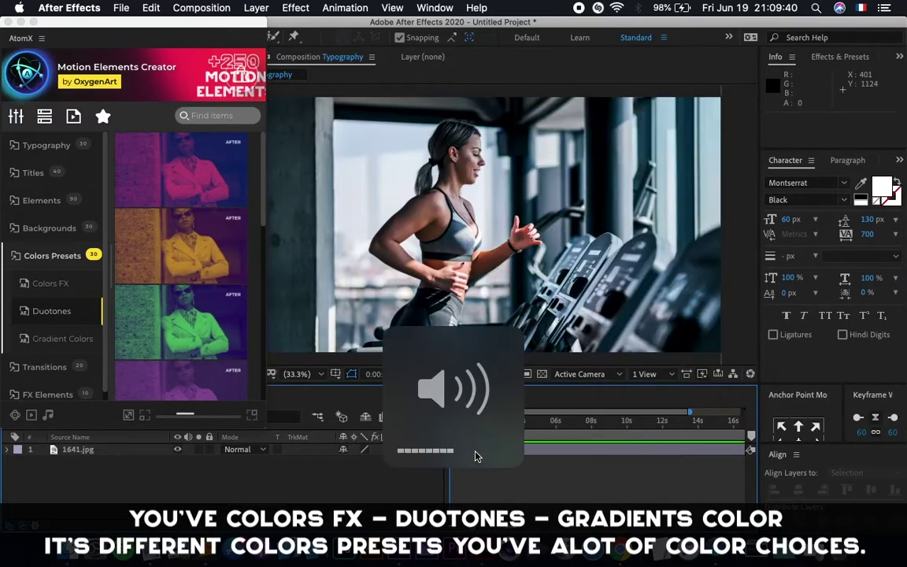
pyautogui.click(404, 427)
pyautogui.moveTo(186, 266)
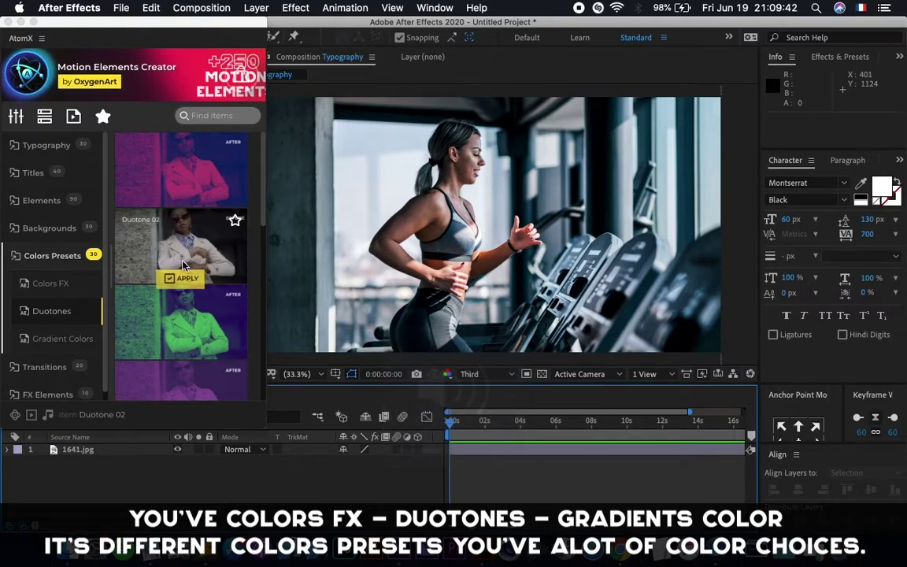
pyautogui.click(186, 280)
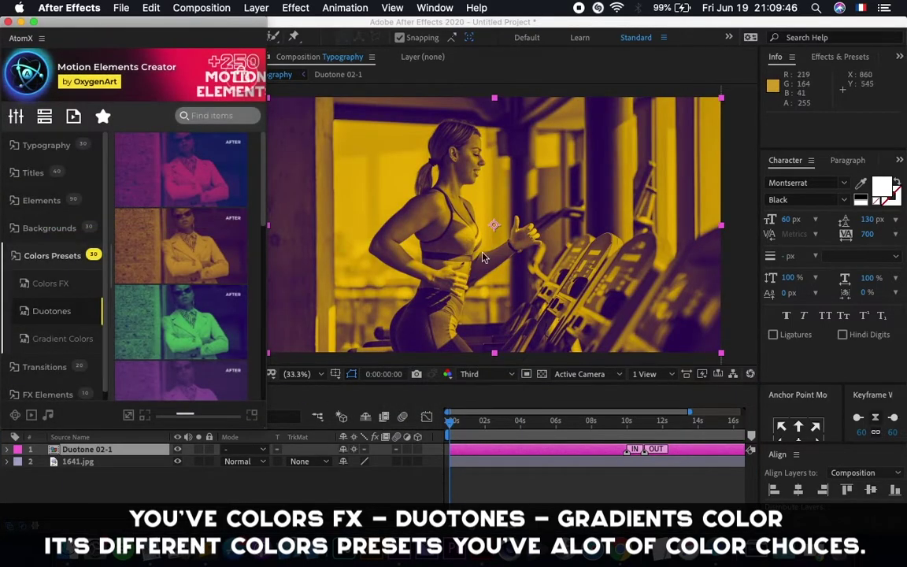
# Replace the Duotone 02 layer with the Duotone 03 preset at the composition's start, and delete that layer again after viewing it.
pyautogui.moveTo(478, 421); pyautogui.dragTo(449, 443)
pyautogui.press('Delete')
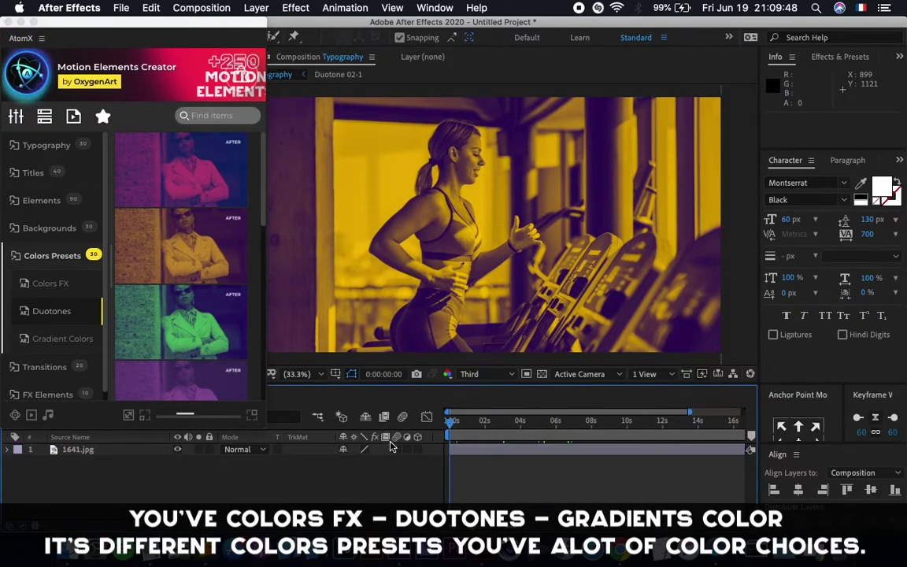
pyautogui.click(173, 354)
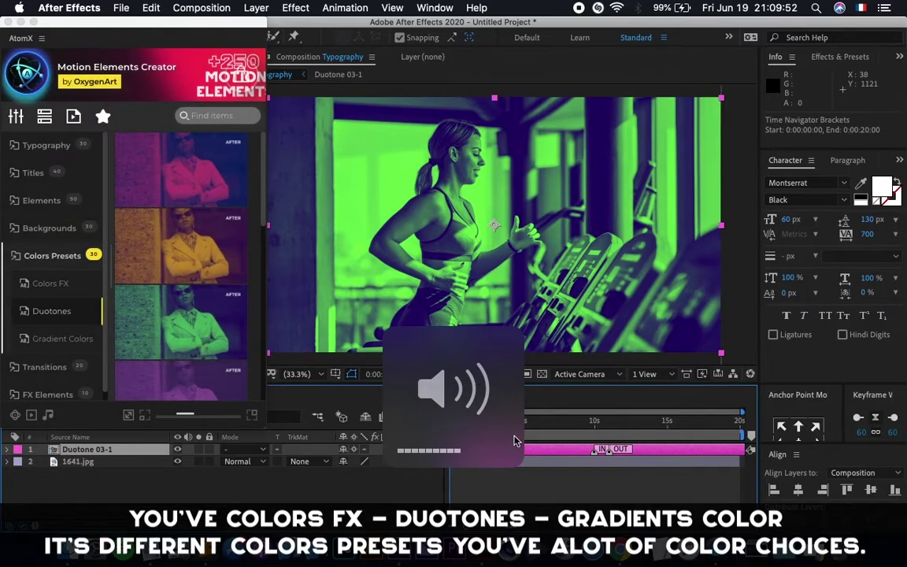
pyautogui.click(589, 438)
pyautogui.press('Delete')
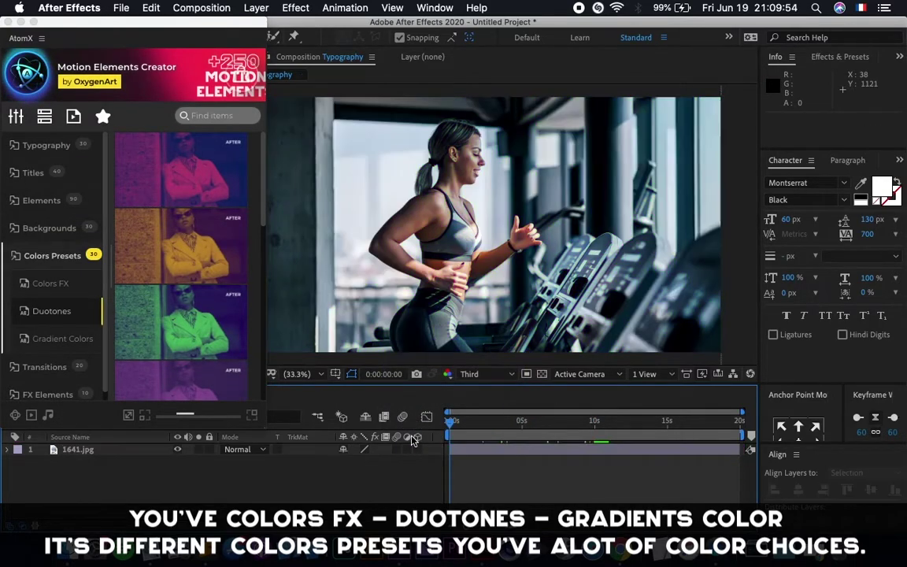
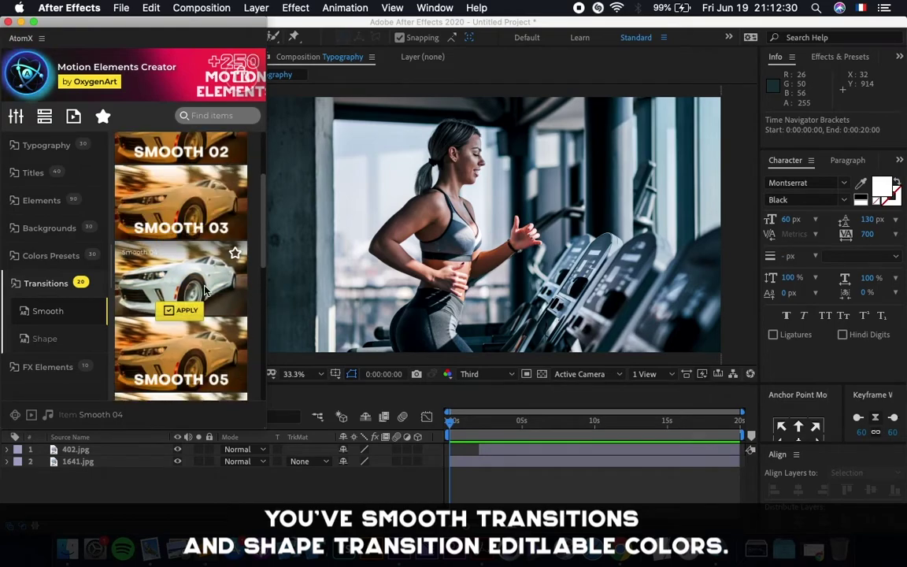
# Apply the Smooth 05 transition at the start of the composition above the 402.jpg and 1641.jpg layers.
pyautogui.scroll(-1, 202, 294)
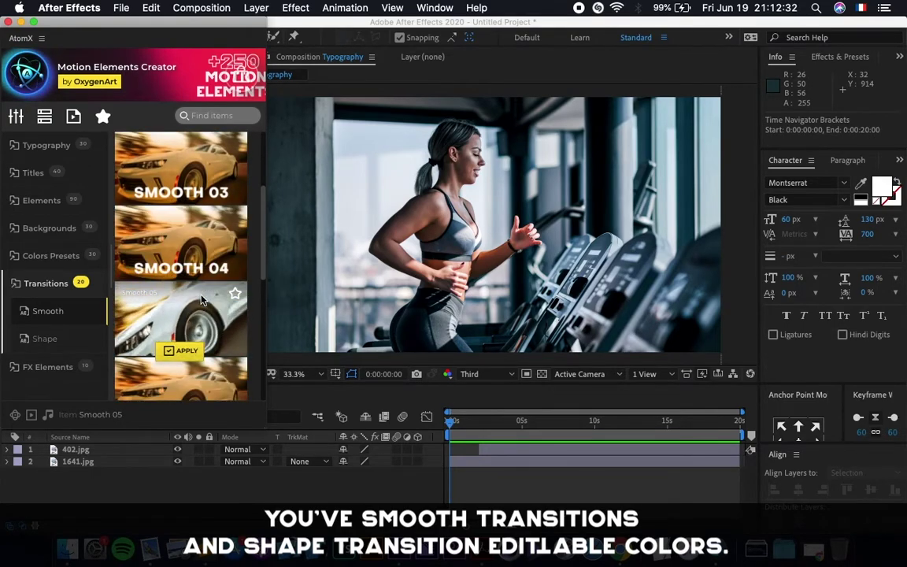
pyautogui.click(186, 355)
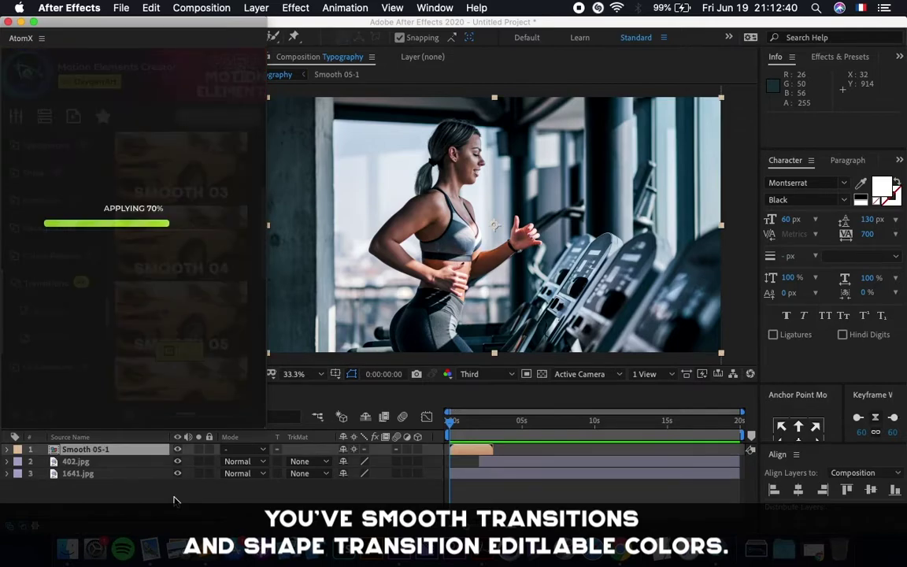
pyautogui.click(464, 453)
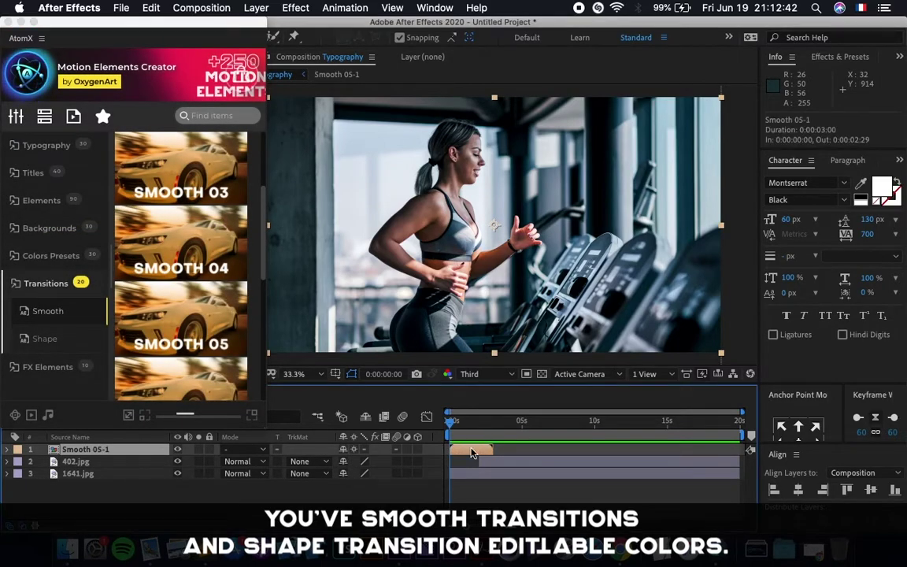
# Update the Smooth 05 layer's markers from source to reveal its transition middle point.
pyautogui.click(256, 7)
pyautogui.moveTo(370, 244)
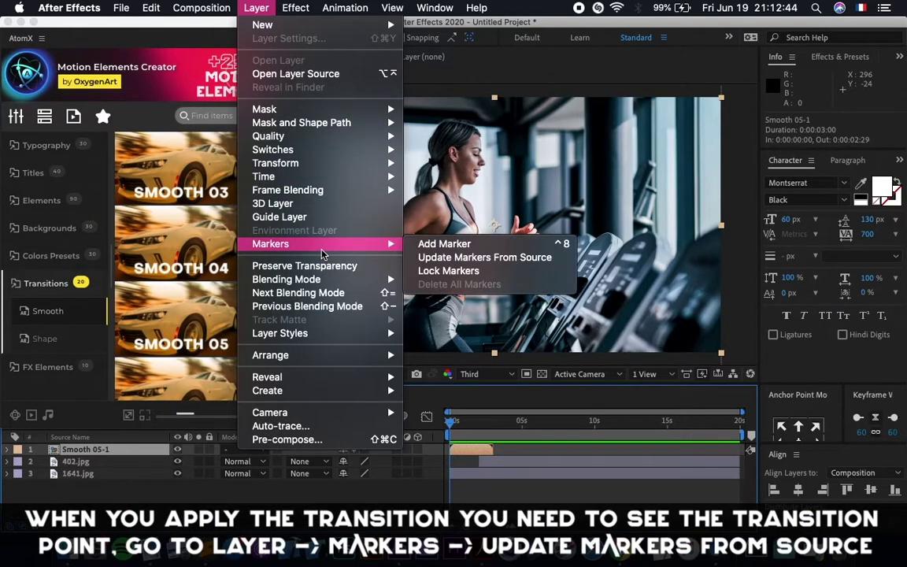
pyautogui.click(507, 261)
pyautogui.scroll(5, 459, 454)
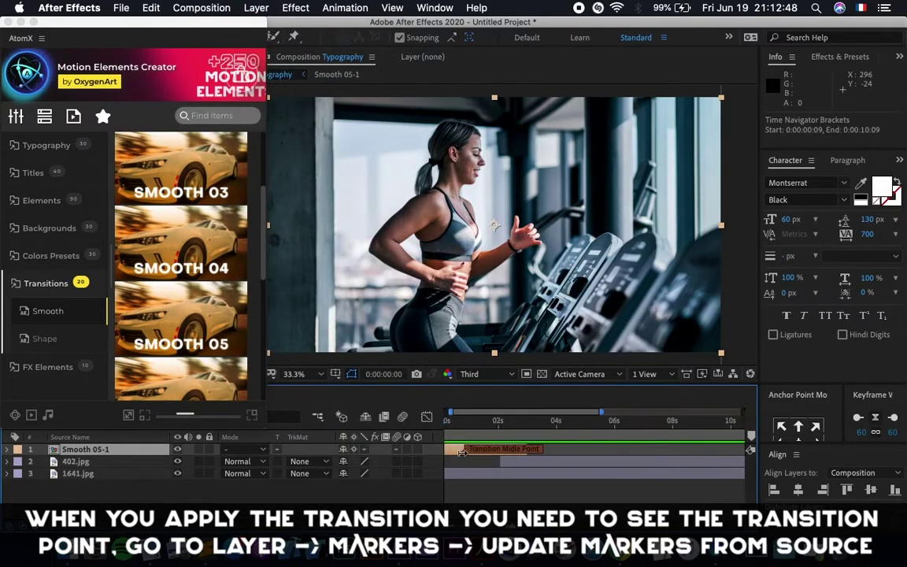
pyautogui.hscroll(-3, 490, 466)
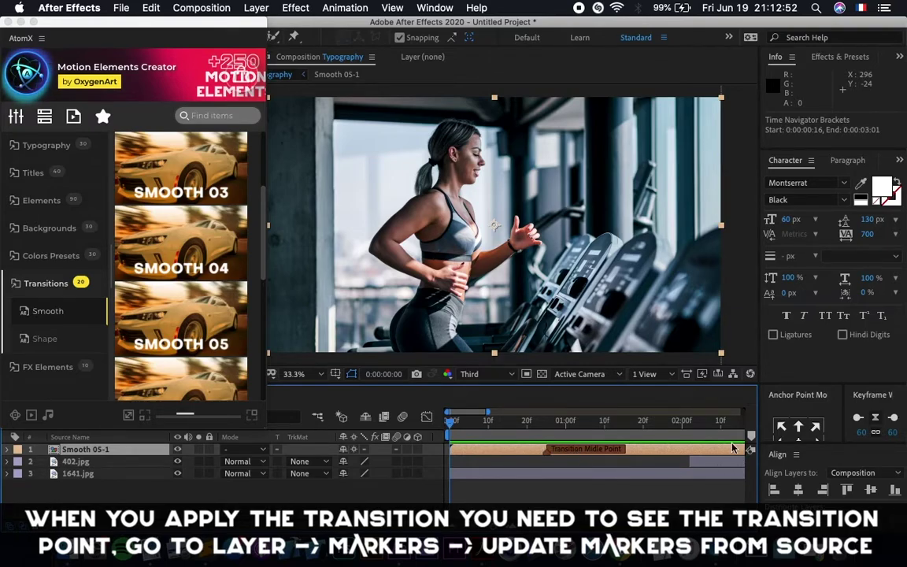
# Trim the start of the 402.jpg layer to 0:00:02:02.
pyautogui.moveTo(698, 423); pyautogui.dragTo(688, 423)
pyautogui.click(711, 469)
pyautogui.hotkey('alt', '[')
pyautogui.hscroll(3, 622, 466)
pyautogui.click(599, 474)
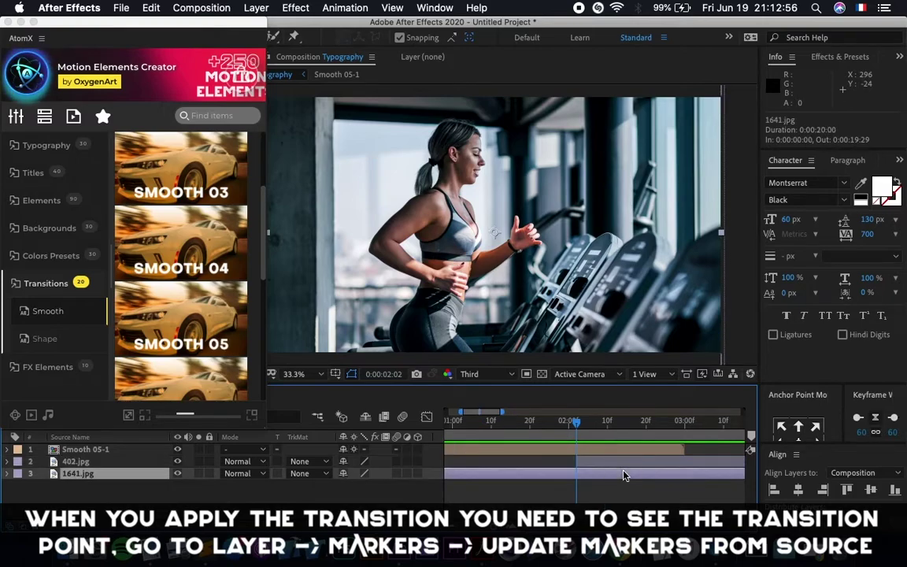
# Change the label colour of the 402.jpg layer to purple.
pyautogui.click(607, 465)
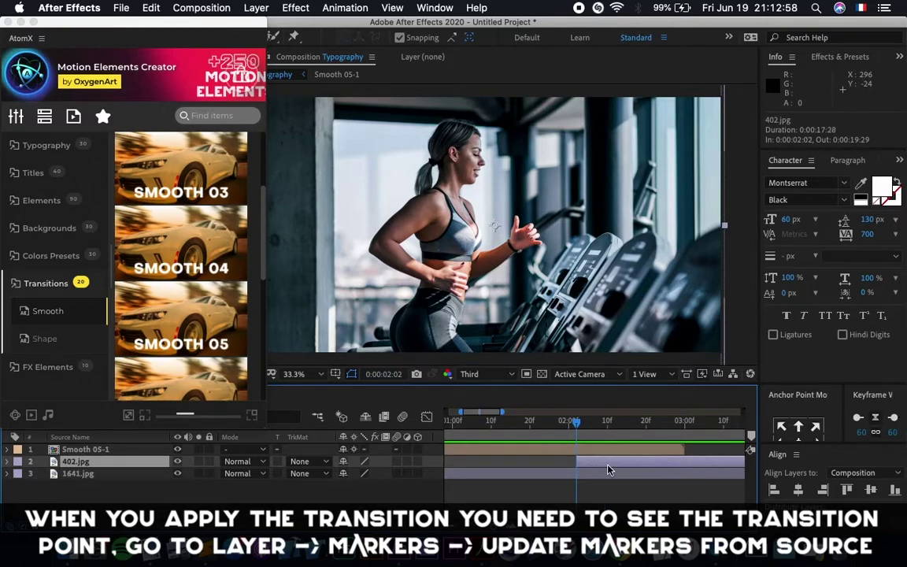
pyautogui.click(20, 465)
pyautogui.click(36, 437)
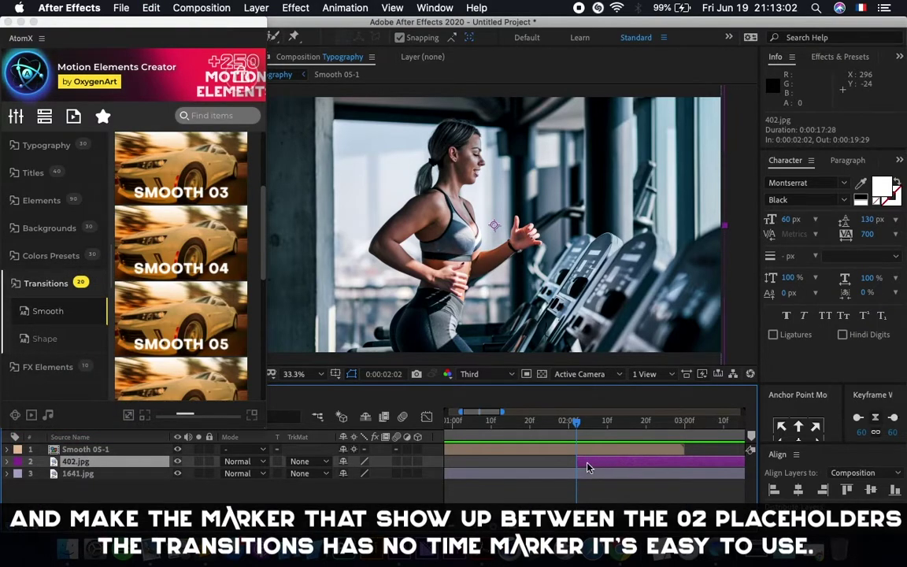
# Align the Smooth 05 middle-point marker with the start of 402.jpg at 0:00:02:02 and play the transition from 0:00:01:07.
pyautogui.moveTo(502, 448); pyautogui.dragTo(650, 449)
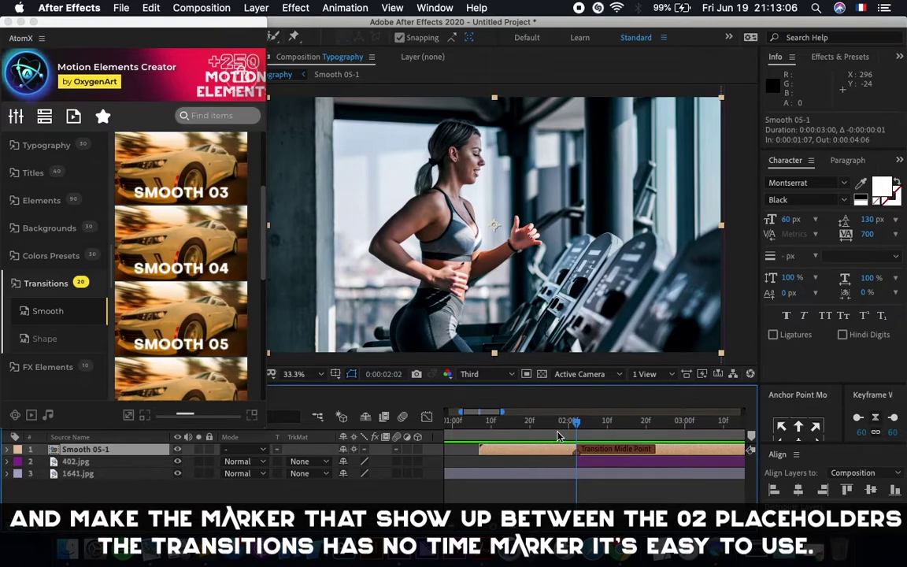
pyautogui.moveTo(540, 428); pyautogui.dragTo(486, 427)
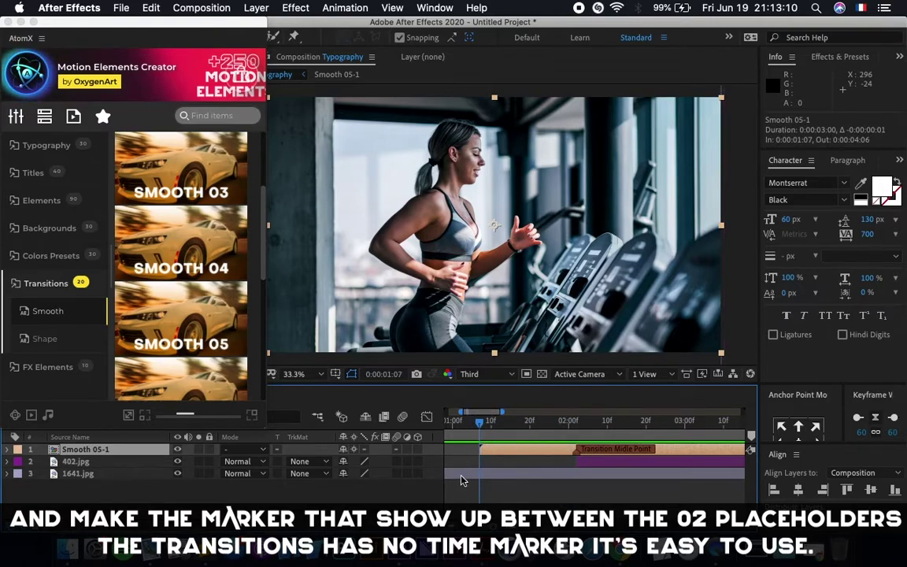
pyautogui.click(452, 501)
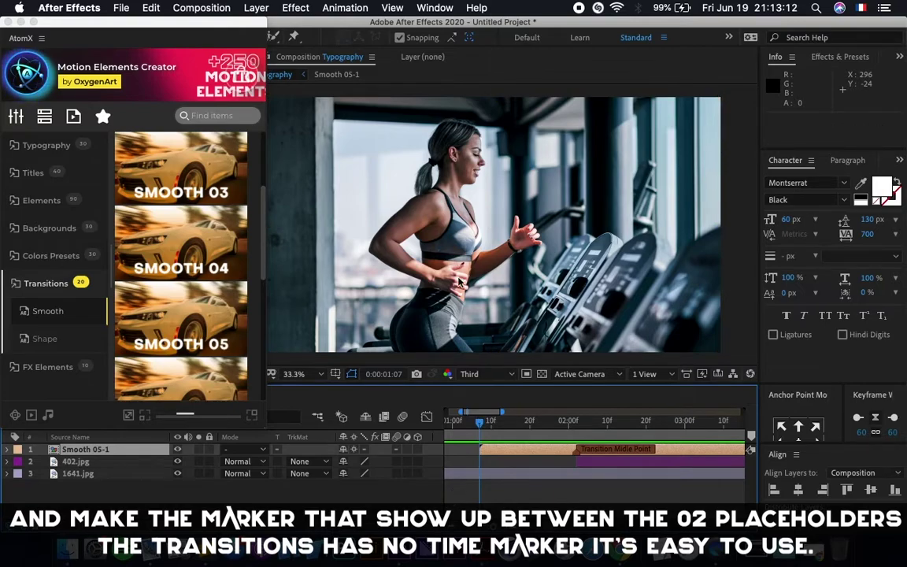
pyautogui.press('space')
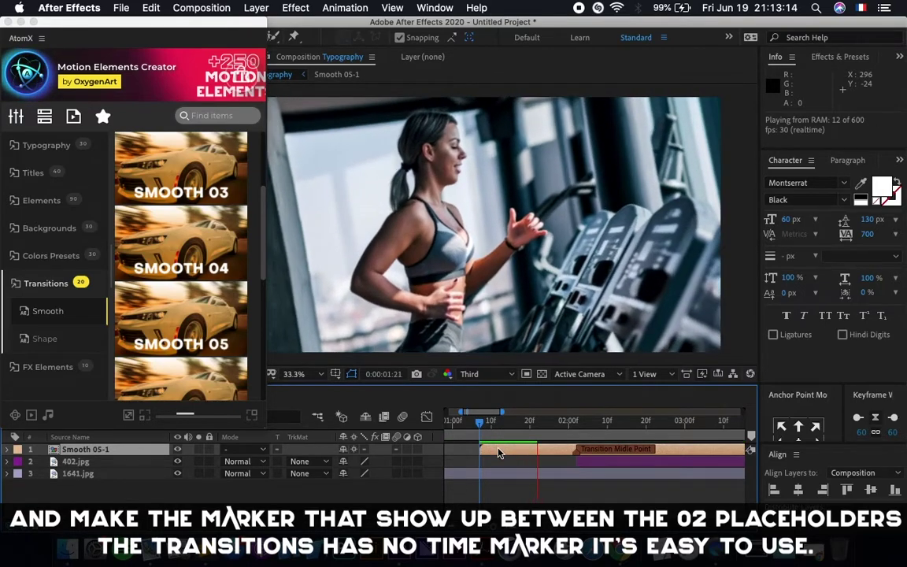
pyautogui.moveTo(246, 24)
pyautogui.mouseDown()
pyautogui.moveTo(218, 16)
pyautogui.moveTo(235, 13)
pyautogui.mouseUp()
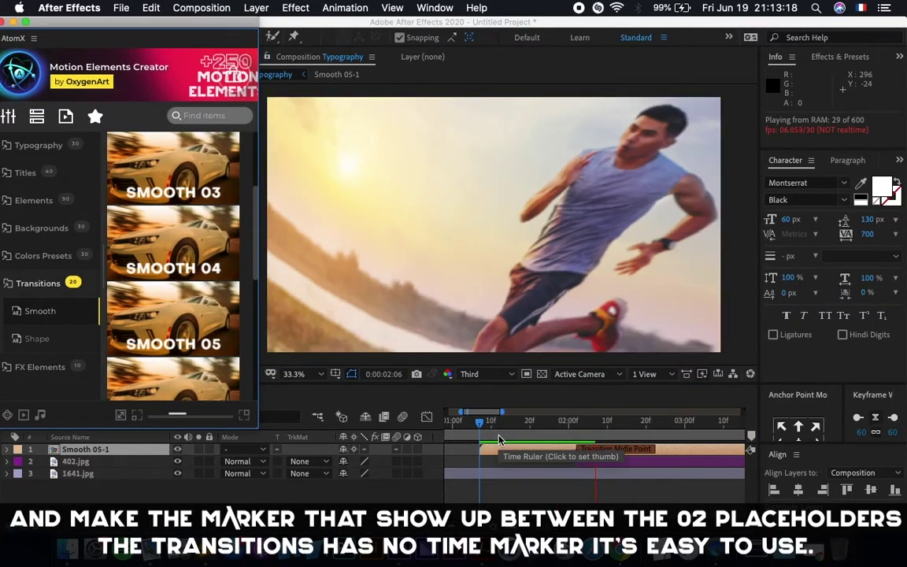
# Replay the Smooth 05 transition from just before its start and stop at 0:00:03:01.
pyautogui.scroll(-3, 529, 460)
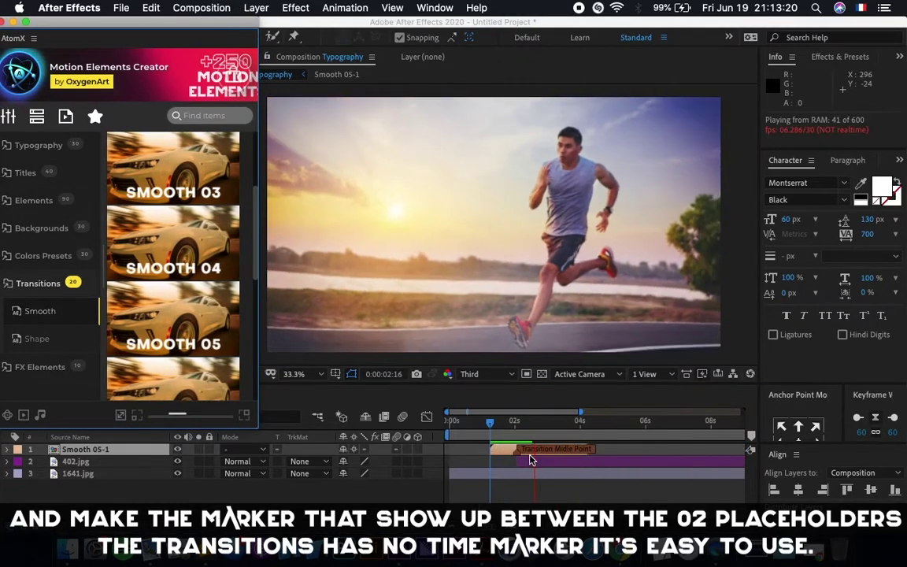
pyautogui.click(480, 430)
pyautogui.press('space')
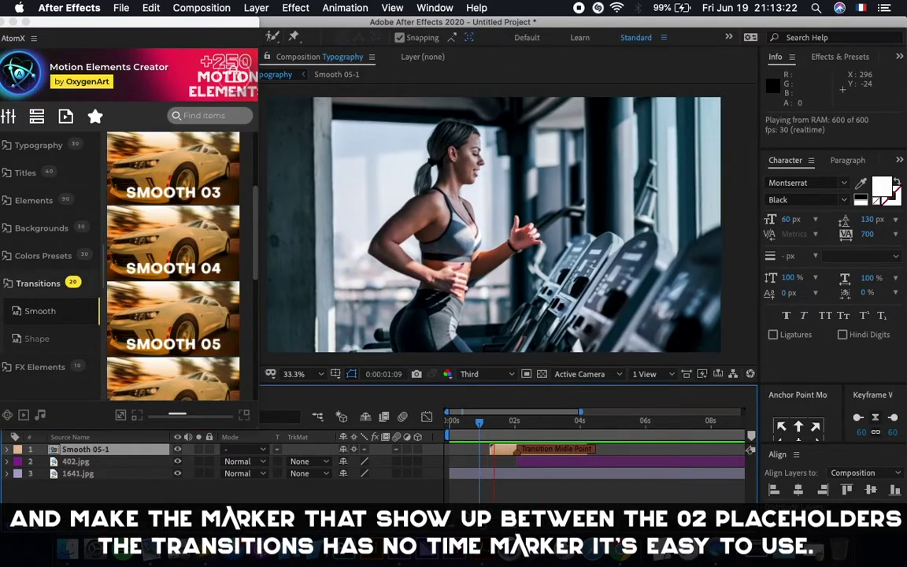
pyautogui.click(572, 185)
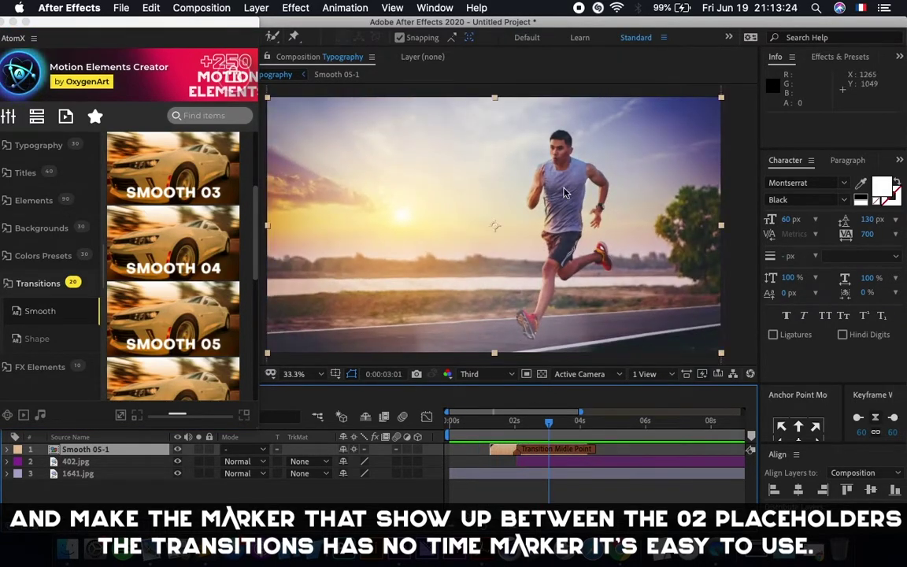
# Examine the transition frame at 0:00:02:02, where the middle-point marker meets the cut between 1641.jpg and 402.jpg.
pyautogui.scroll(6, 520, 433)
pyautogui.click(497, 422)
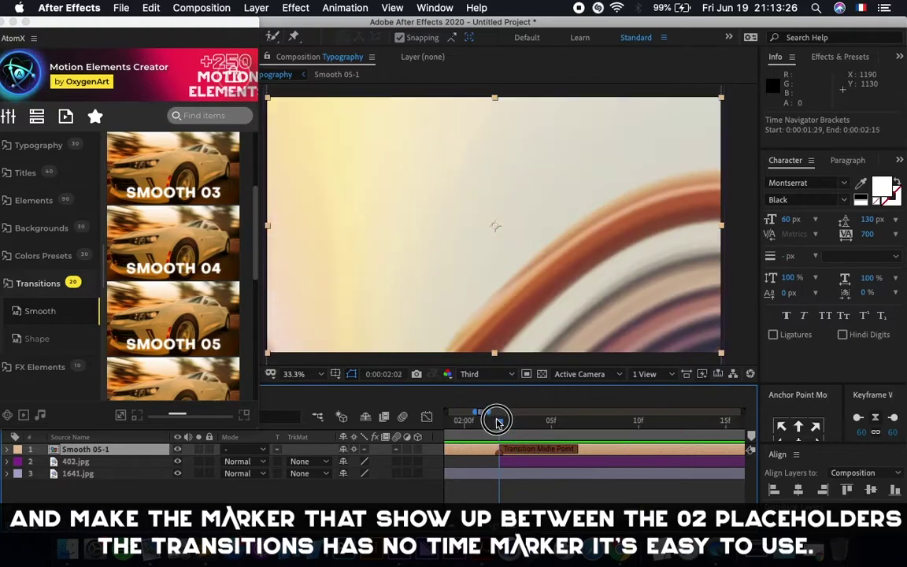
pyautogui.click(516, 462)
pyautogui.click(512, 473)
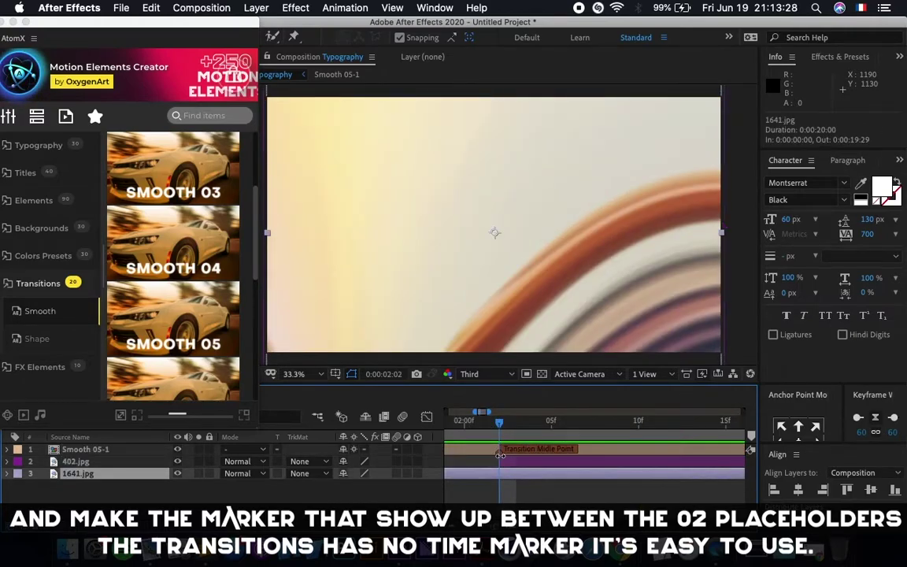
# Play the composition from its beginning through the Smooth 05 transition and stop at 0:00:03:08.
pyautogui.scroll(-6, 501, 443)
pyautogui.moveTo(490, 423); pyautogui.dragTo(431, 440)
pyautogui.press('space')
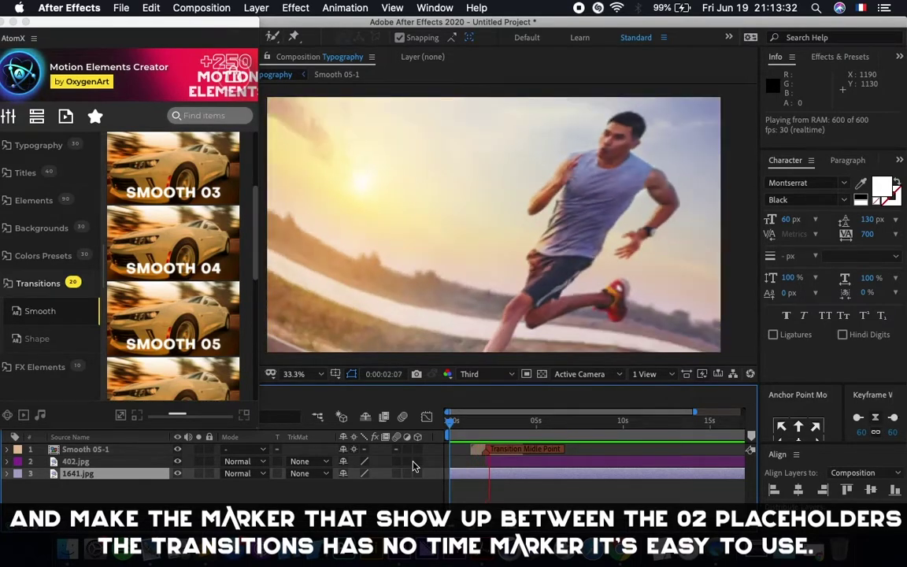
pyautogui.press('space')
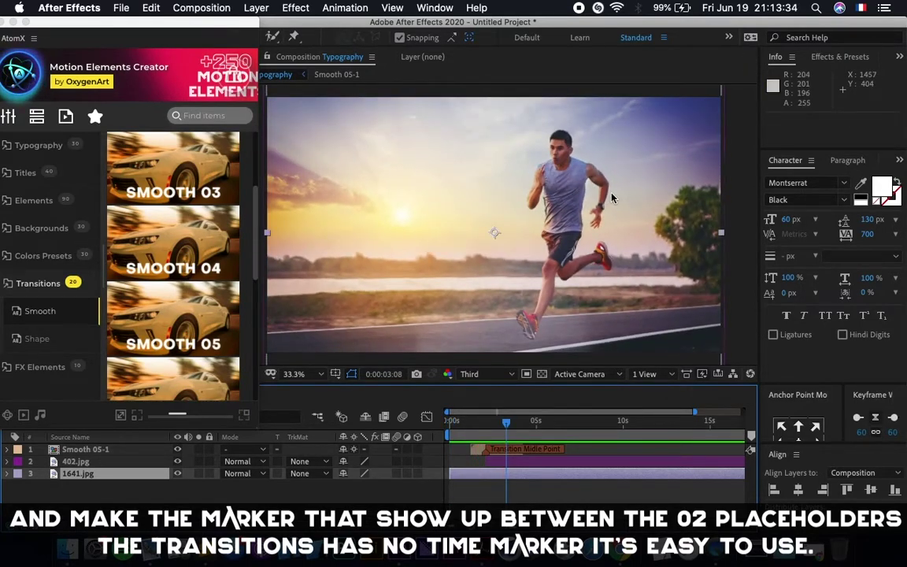
# Replace the Smooth 05 layer with the Smooth 07 transition at 0:00:03:08.
pyautogui.click(486, 448)
pyautogui.press('Delete')
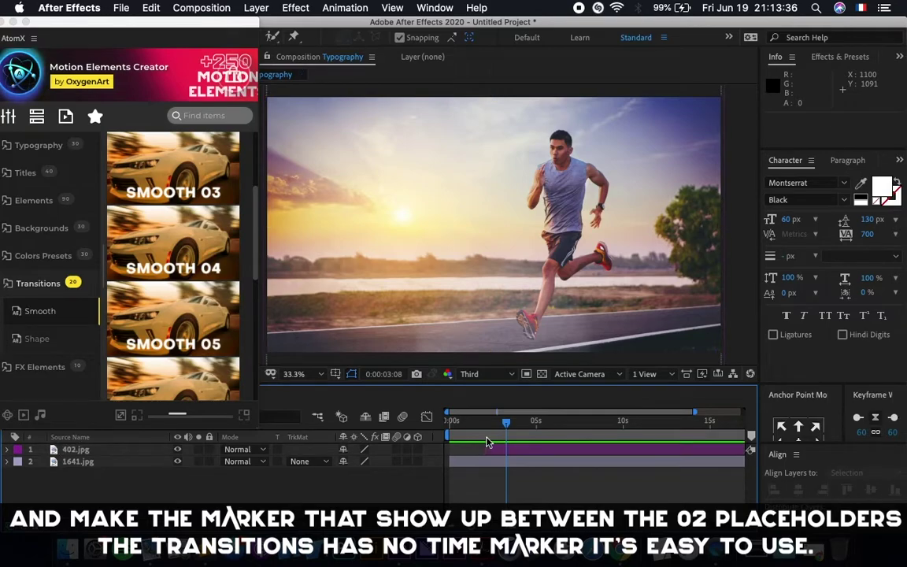
pyautogui.scroll(-3, 181, 315)
pyautogui.scroll(-1, 190, 324)
pyautogui.scroll(-1, 190, 325)
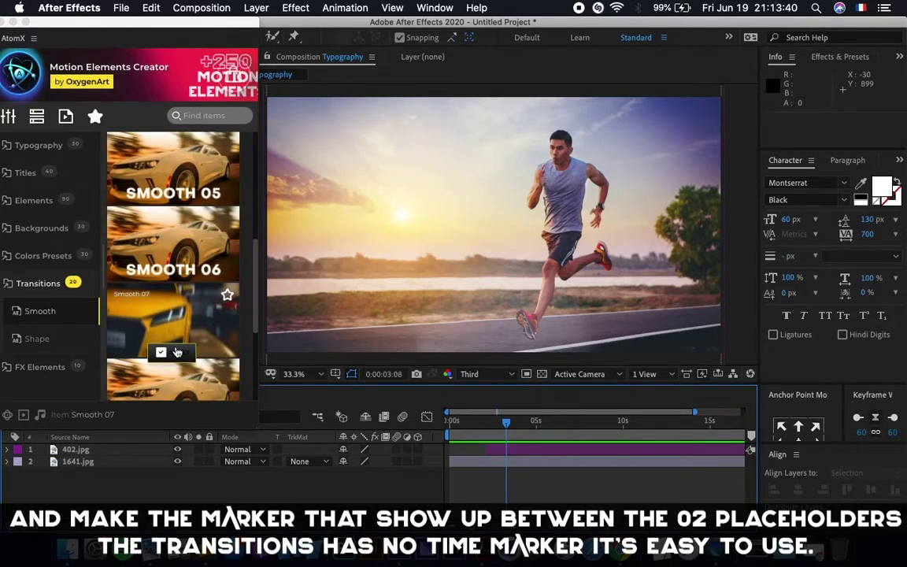
pyautogui.click(176, 358)
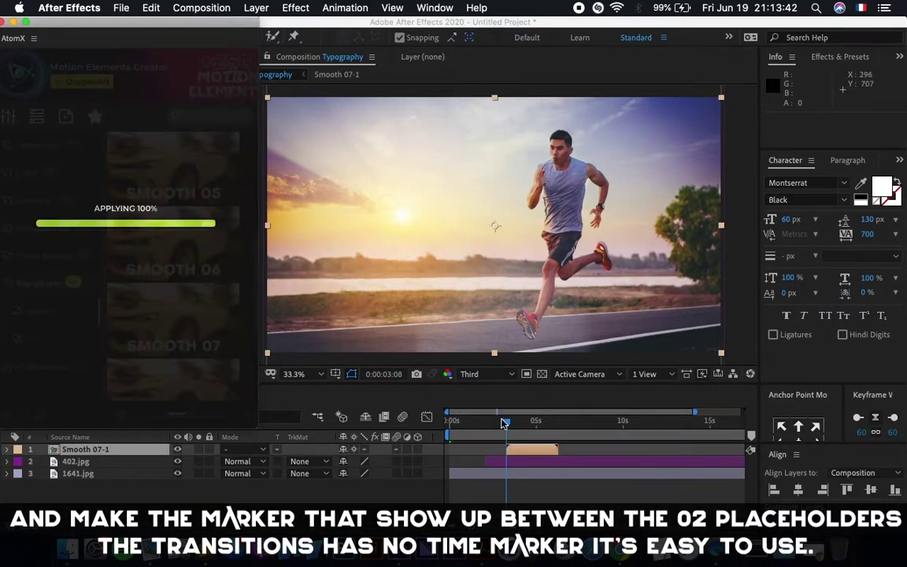
# Update the Smooth 07 layer's markers from source.
pyautogui.click(250, 6)
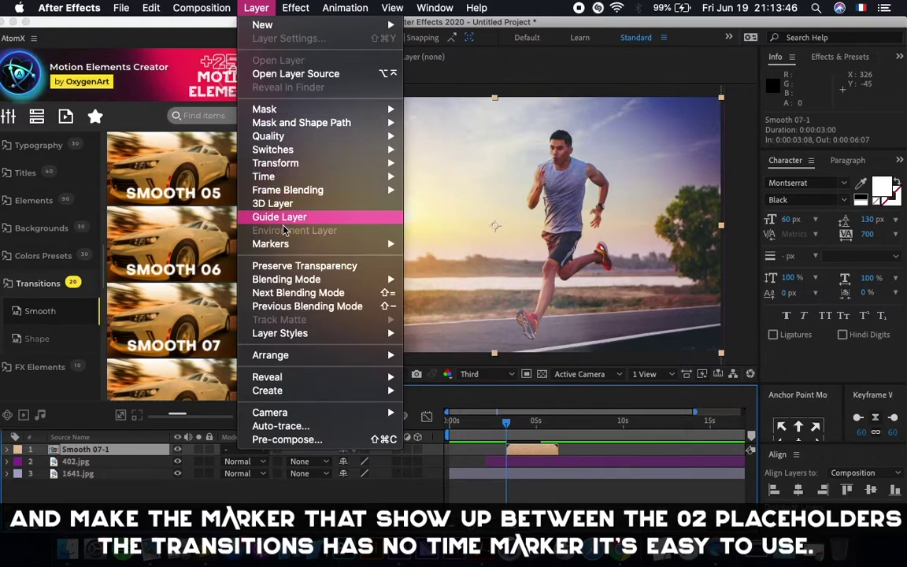
pyautogui.moveTo(315, 243)
pyautogui.click(486, 257)
pyautogui.scroll(6, 516, 473)
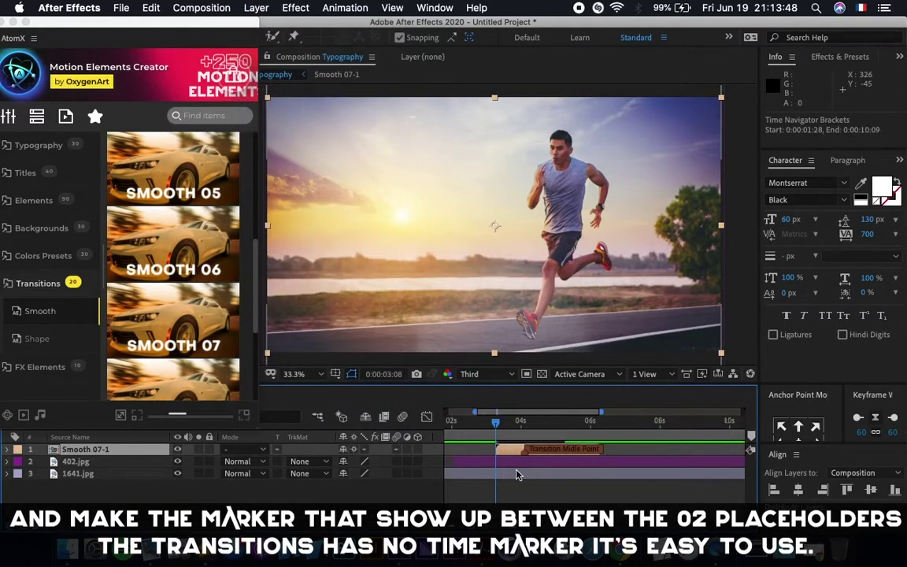
# Move the Smooth 07 layer so its middle-point marker aligns with the start of 402.jpg at 0:00:02:02.
pyautogui.hscroll(-5, 523, 473)
pyautogui.hscroll(-2, 622, 457)
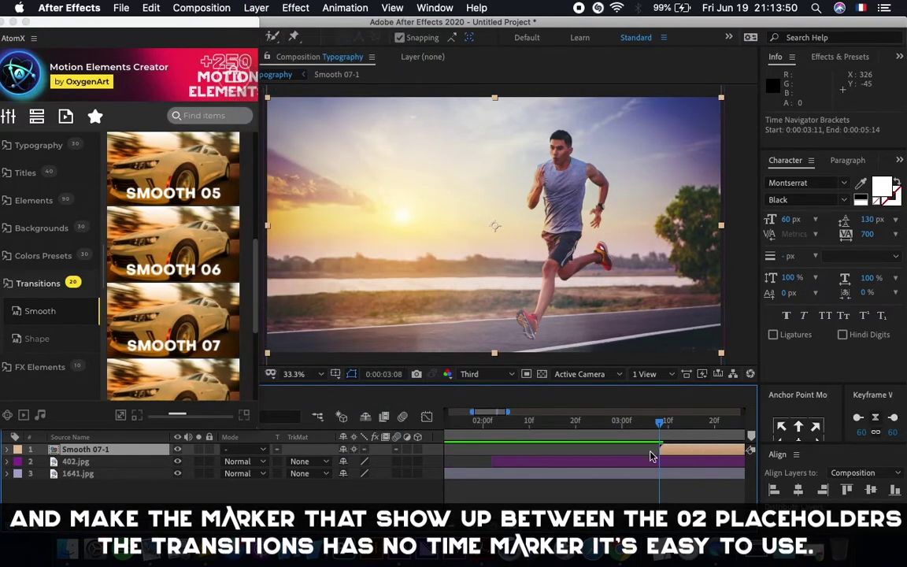
pyautogui.moveTo(680, 450); pyautogui.dragTo(455, 437)
pyautogui.moveTo(632, 430); pyautogui.dragTo(489, 425)
pyautogui.moveTo(656, 453); pyautogui.dragTo(617, 455)
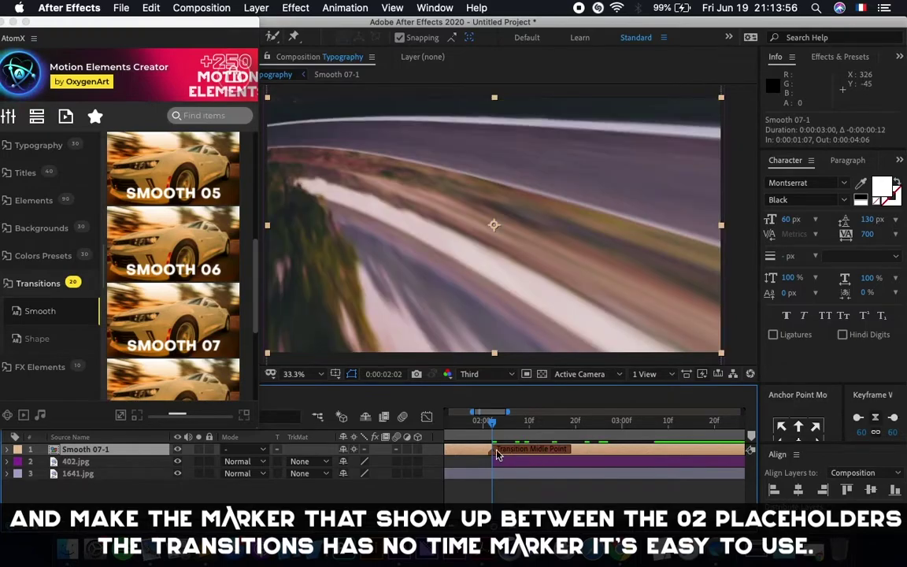
# Play the Typography composition twice through the Smooth 07 transition and stop at 0:00:03:02.
pyautogui.press('-')
pyautogui.press('-')
pyautogui.press('-')
pyautogui.moveTo(486, 429); pyautogui.dragTo(469, 428)
pyautogui.press('space')
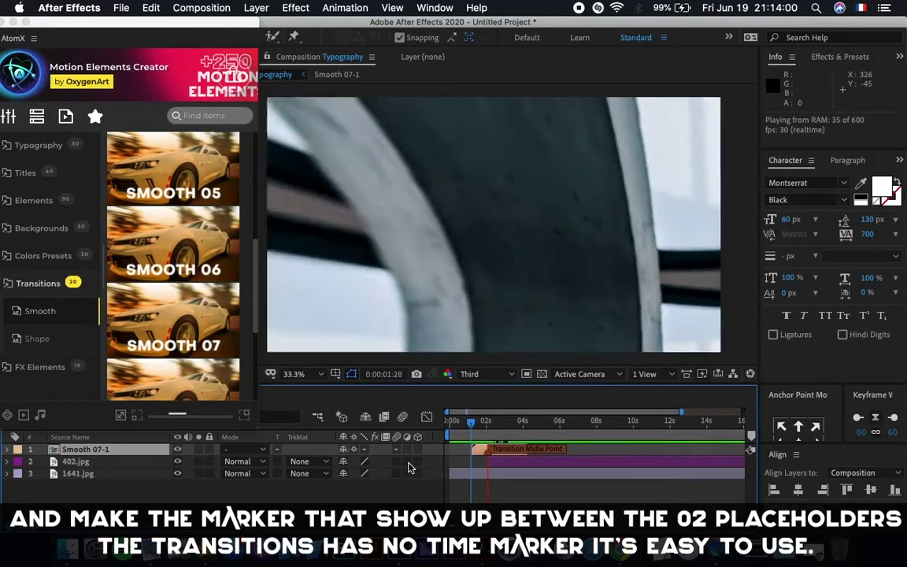
pyautogui.press('space')
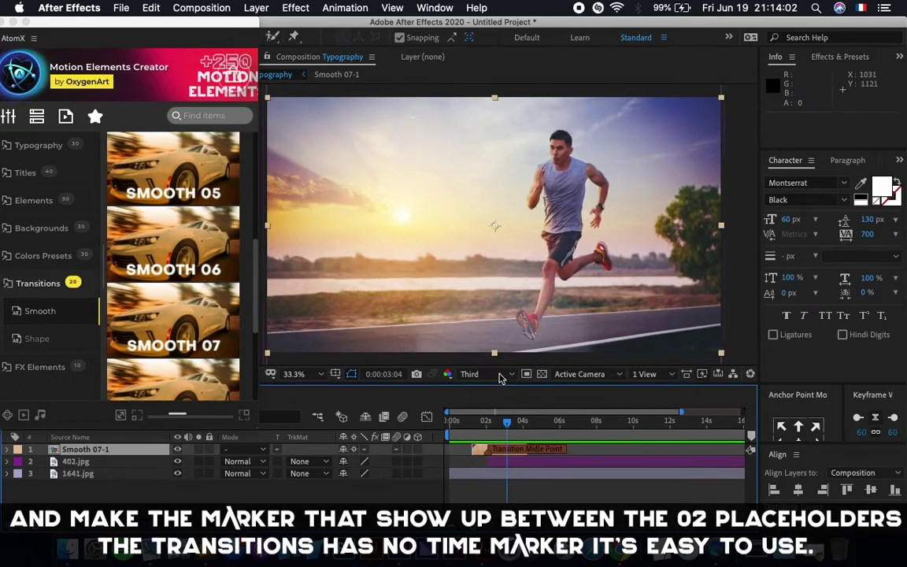
pyautogui.click(460, 427)
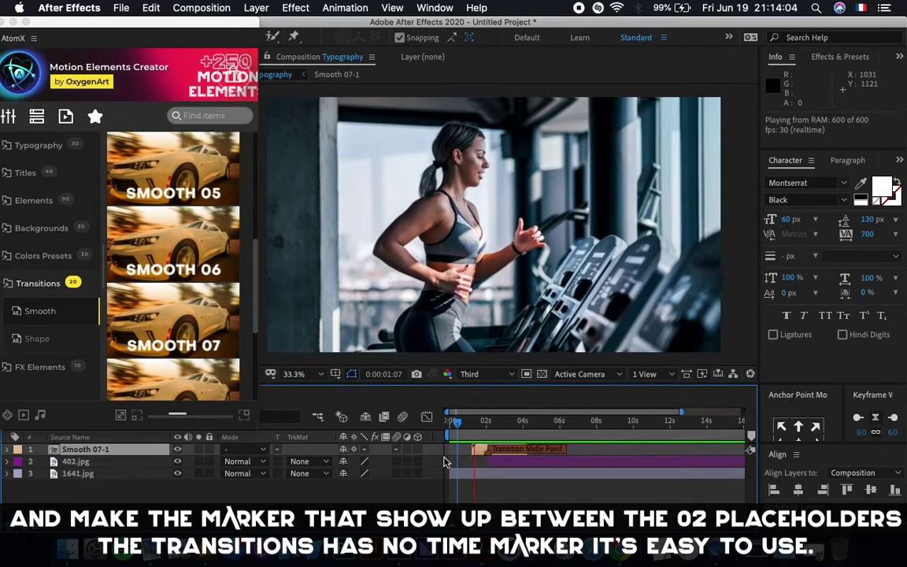
pyautogui.click(509, 141)
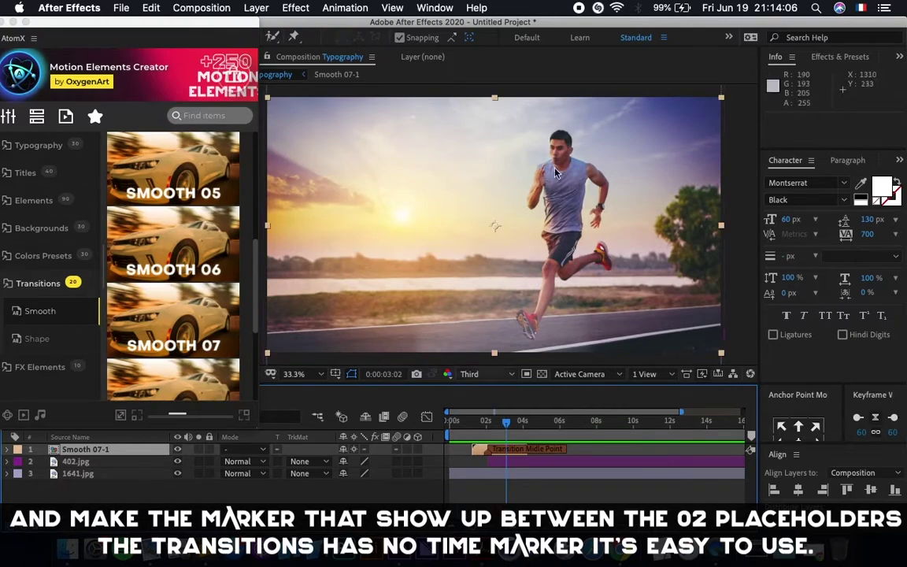
# Replace the Smooth 07 layer with the Shape 01 transition, applied at the start of the composition.
pyautogui.press('Delete')
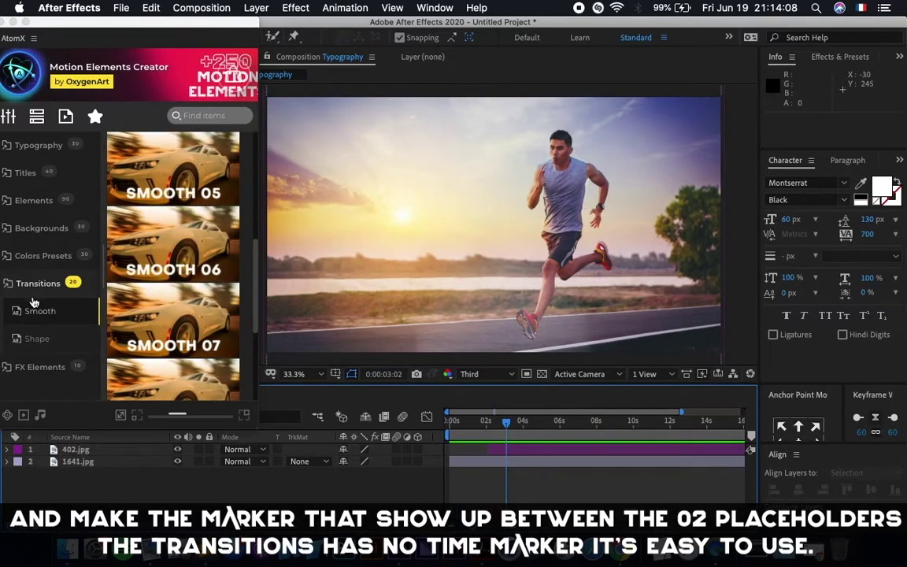
pyautogui.click(43, 341)
pyautogui.scroll(1, 219, 174)
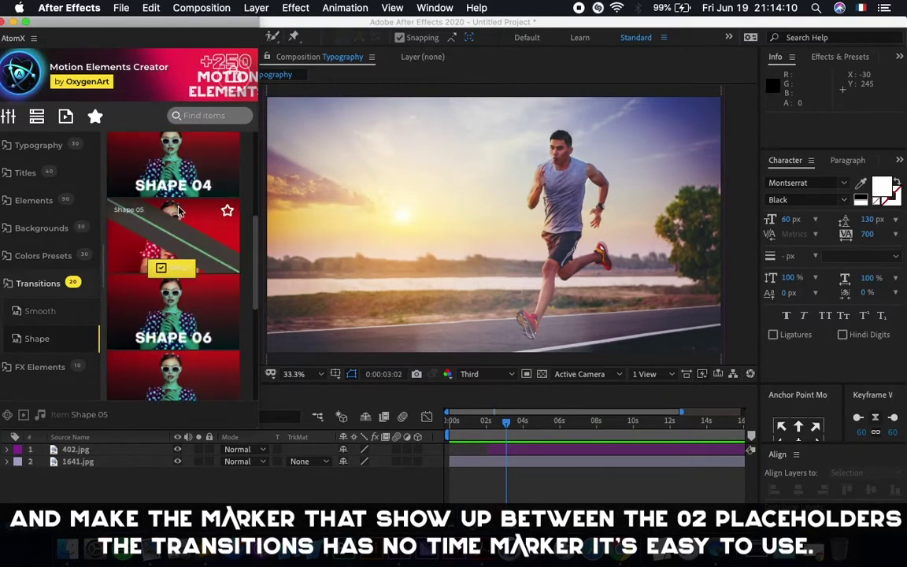
pyautogui.moveTo(471, 423); pyautogui.dragTo(417, 434)
pyautogui.moveTo(176, 179)
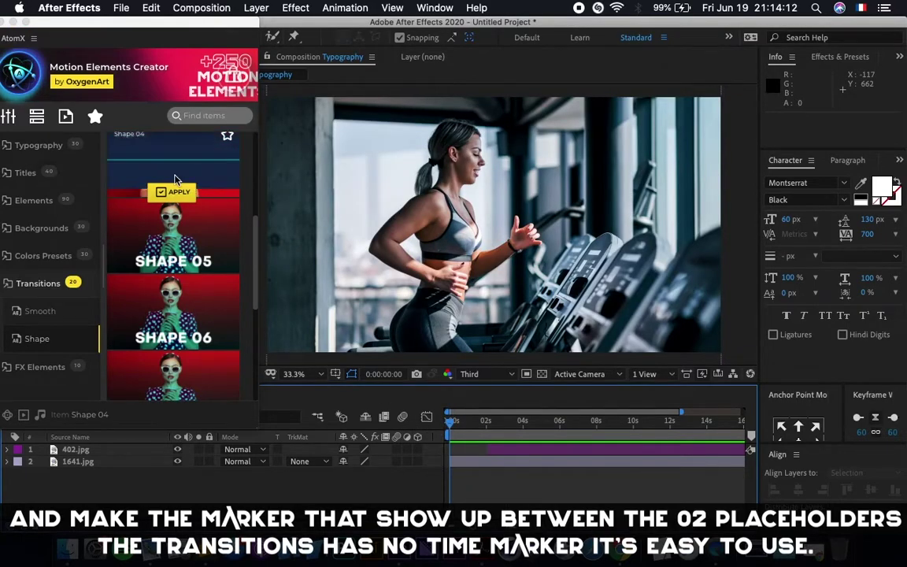
pyautogui.scroll(1, 177, 189)
pyautogui.scroll(3, 178, 213)
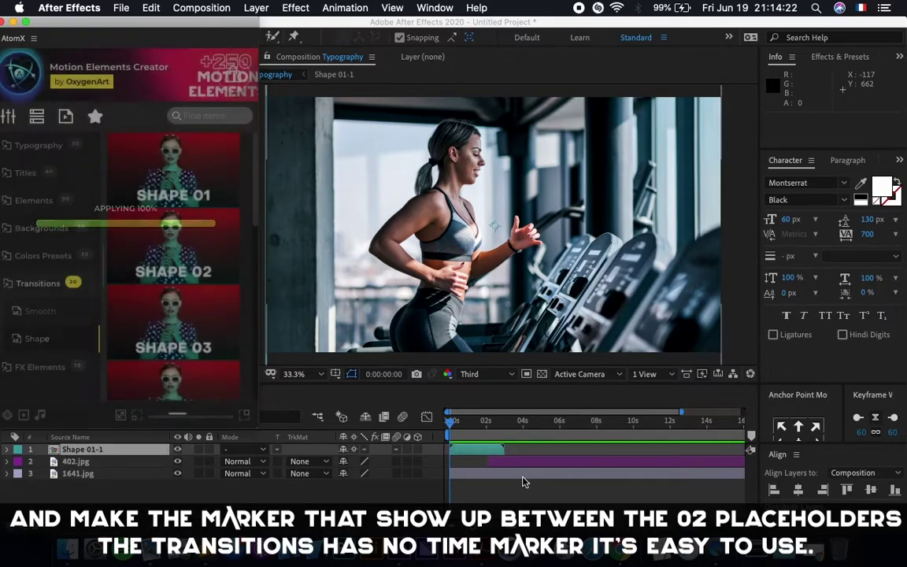
# Update the Shape 01 layer's markers from source and align its middle-point marker with the start of 402.jpg at 0:00:02:02.
pyautogui.click(470, 455)
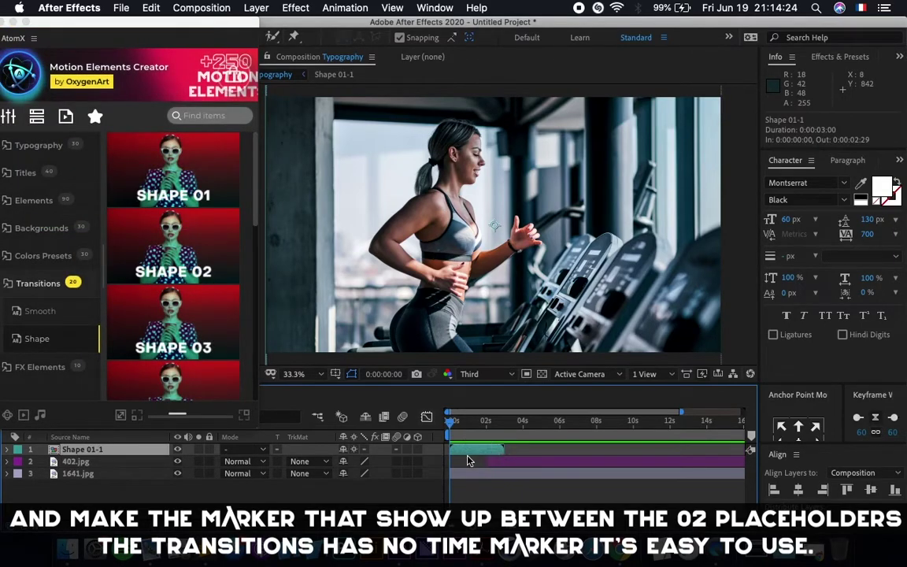
pyautogui.click(256, 8)
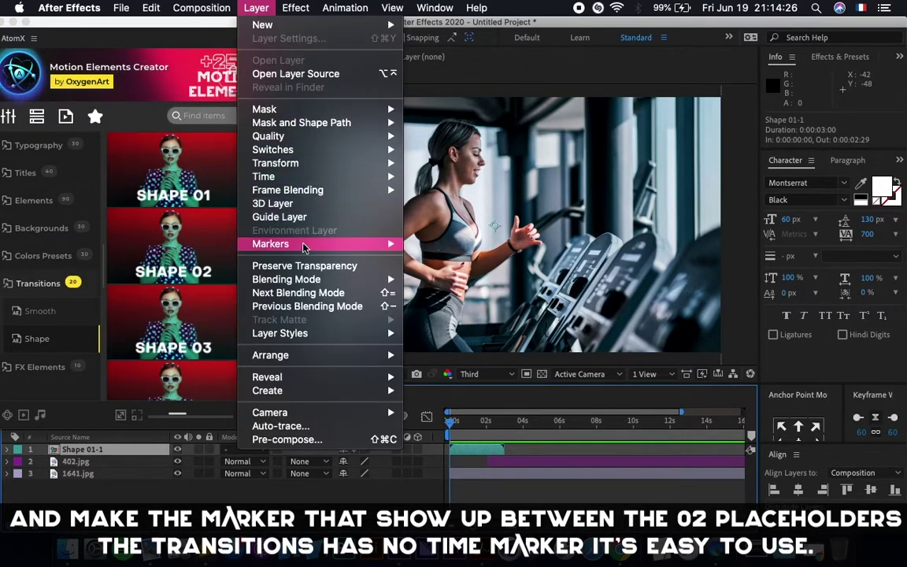
pyautogui.moveTo(311, 243)
pyautogui.click(484, 258)
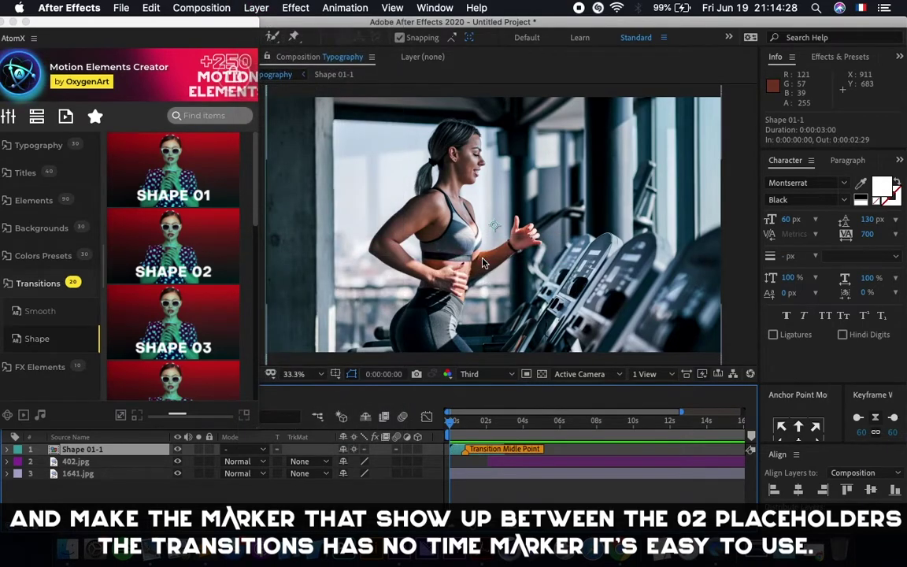
pyautogui.scroll(5, 461, 469)
pyautogui.moveTo(475, 452); pyautogui.dragTo(660, 478)
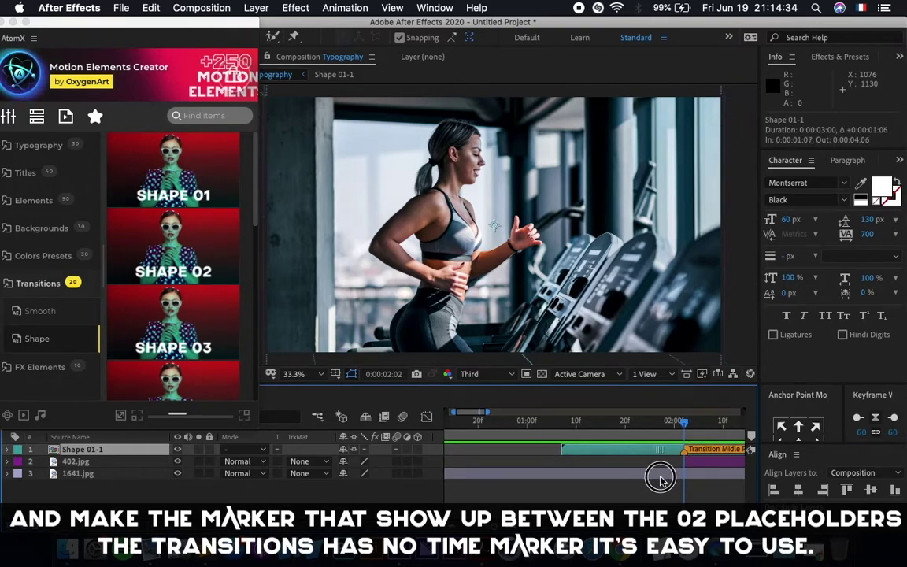
# Play the composition from 0:00:01:06 through the Shape 01 transition and scrub through it to 0:00:02:21.
pyautogui.scroll(-3, 699, 457)
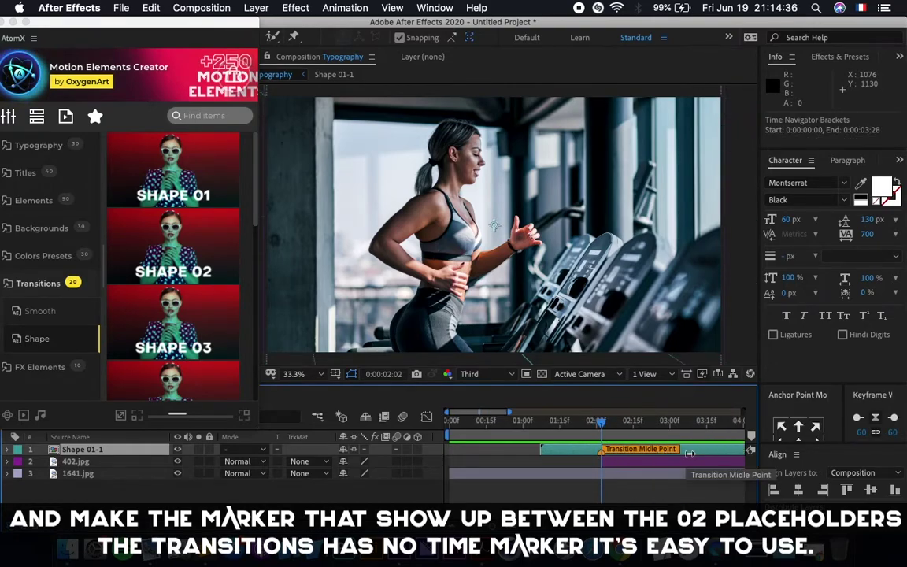
pyautogui.moveTo(600, 426); pyautogui.dragTo(537, 426)
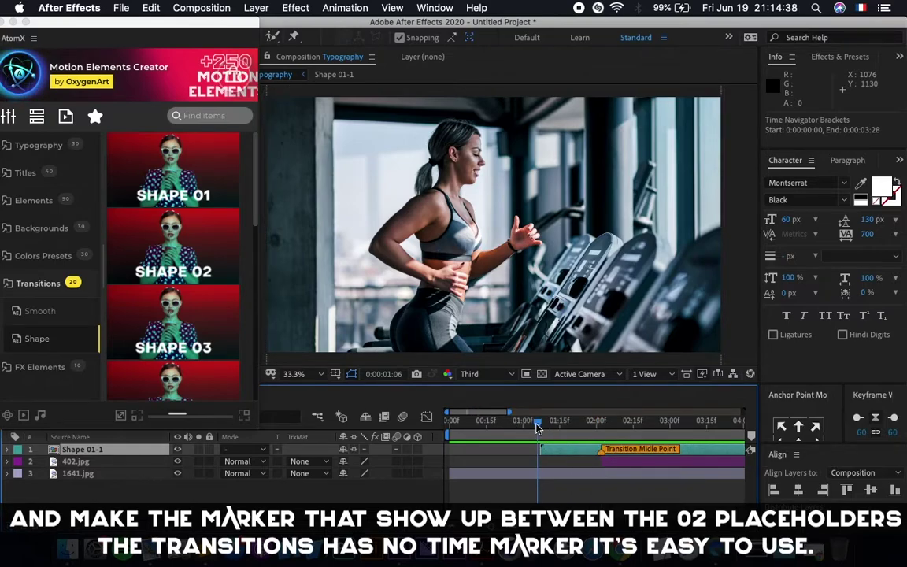
pyautogui.press('space')
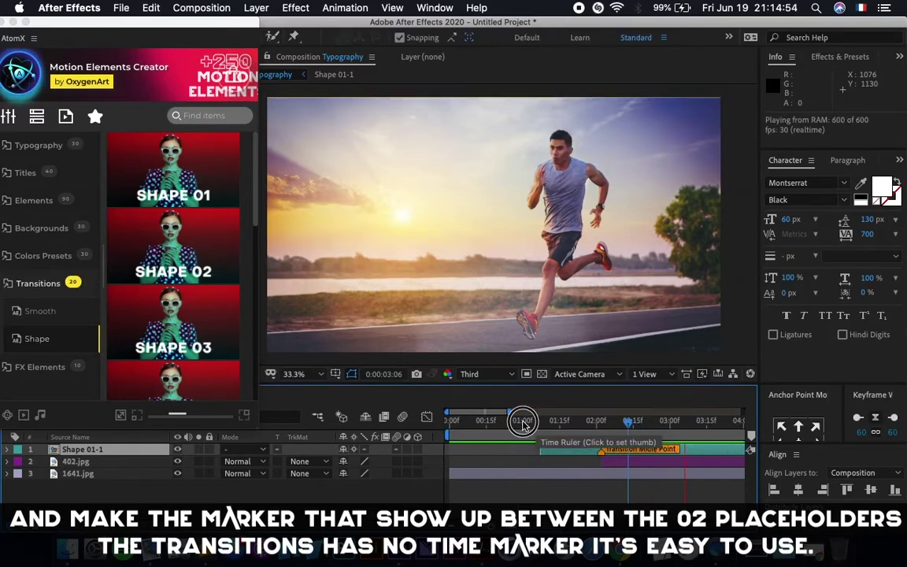
pyautogui.click(524, 419)
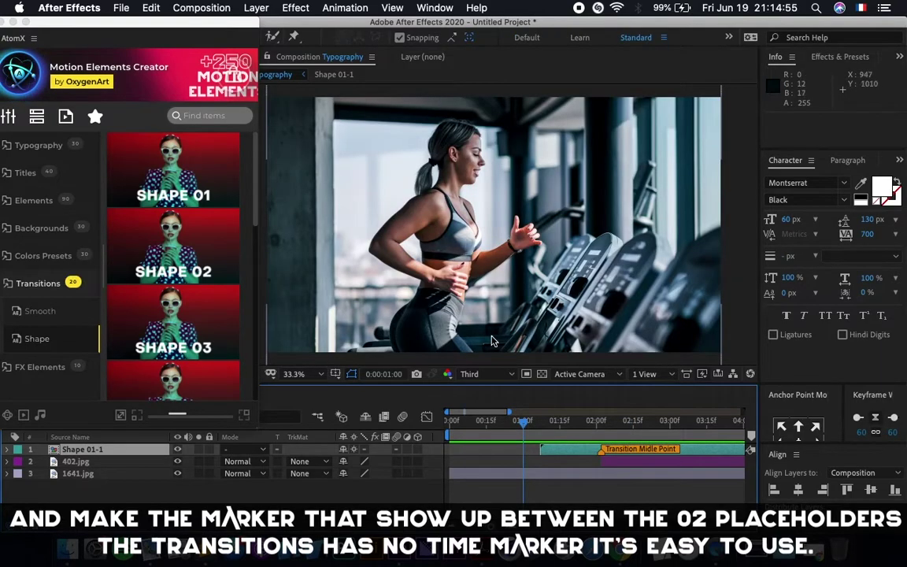
pyautogui.moveTo(542, 432); pyautogui.dragTo(645, 433)
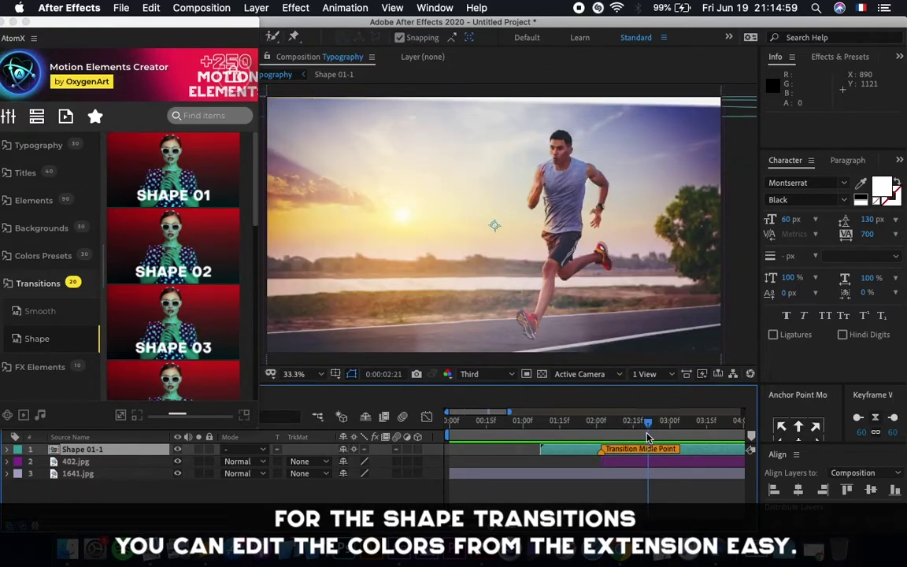
pyautogui.scroll(-5, 229, 229)
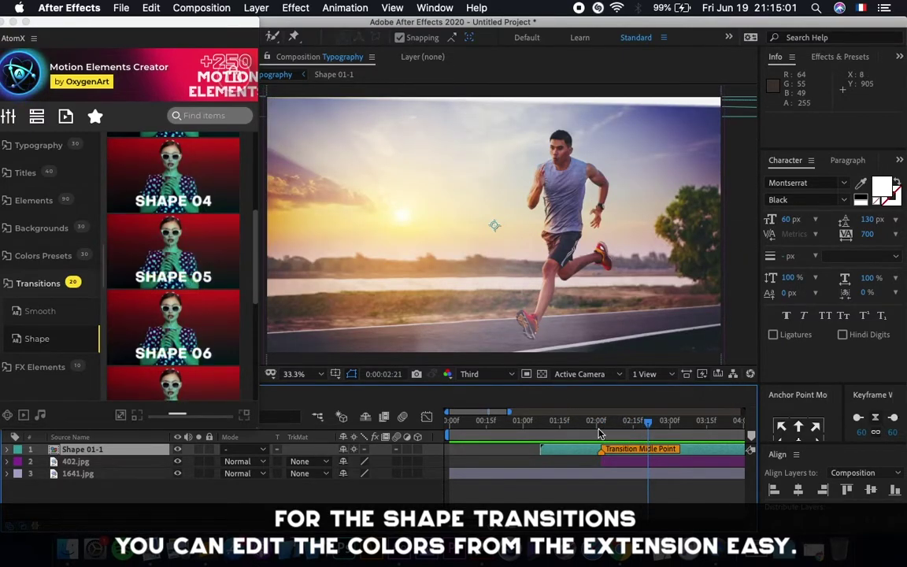
# At 0:00:02:00, set the Shape 01 transition's first color to blue #0099cf and its second color to cyan #00ccf0.
pyautogui.moveTo(638, 427); pyautogui.dragTo(597, 447)
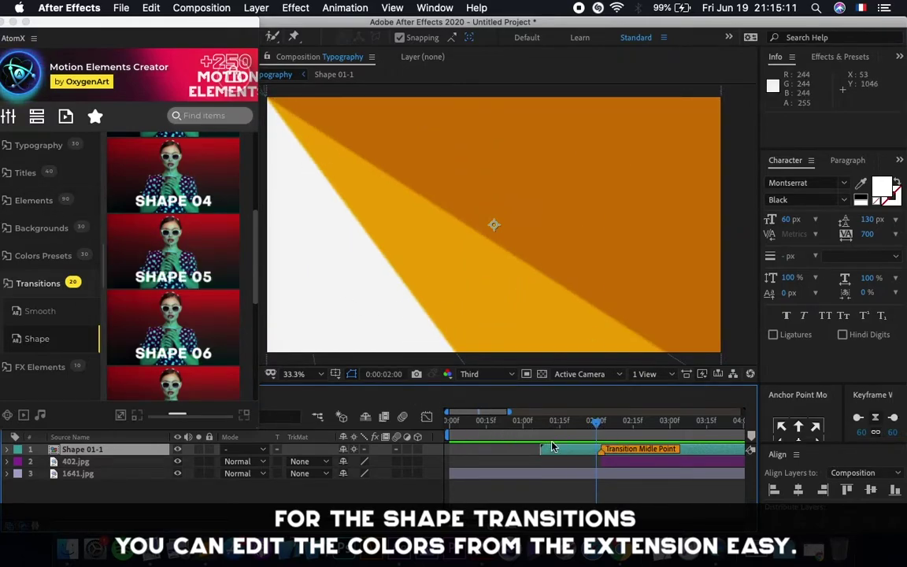
pyautogui.click(8, 118)
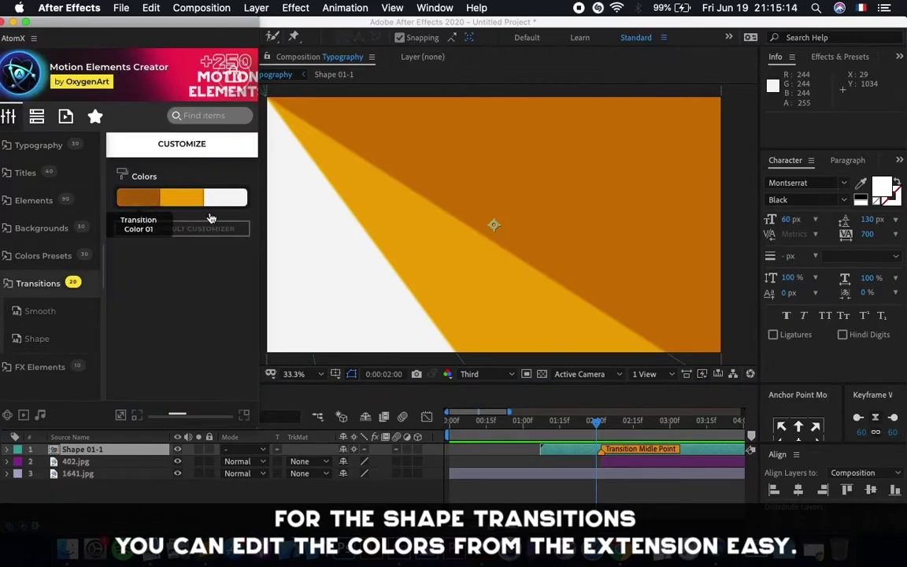
pyautogui.click(139, 197)
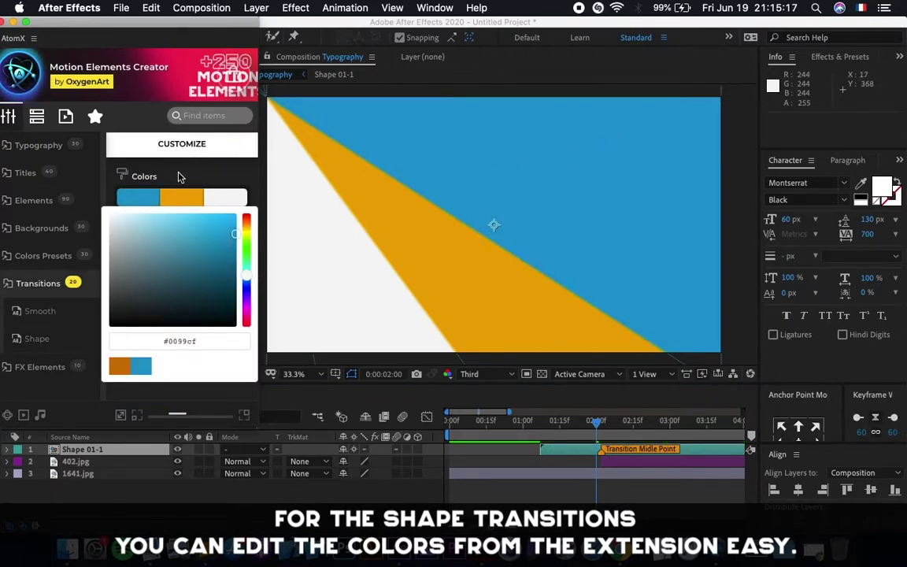
pyautogui.click(185, 196)
pyautogui.click(246, 276)
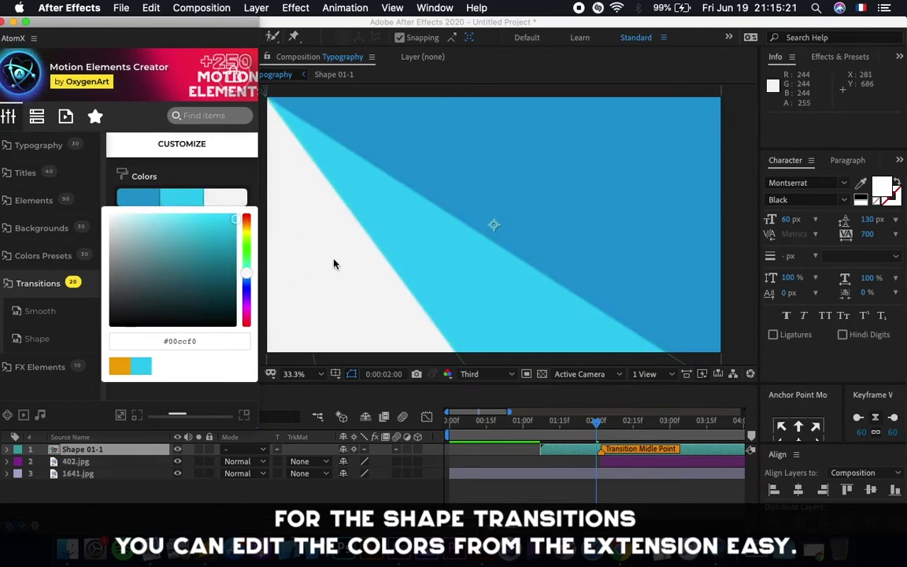
# Preview the recolored transition up to 0:00:02:26 and delete the Shape 01 layer.
pyautogui.press('space')
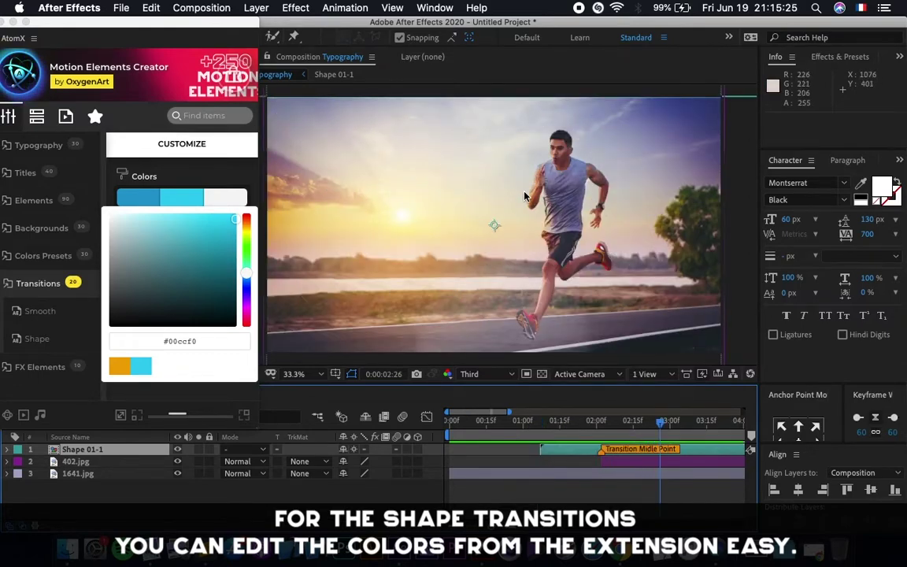
pyautogui.click(182, 401)
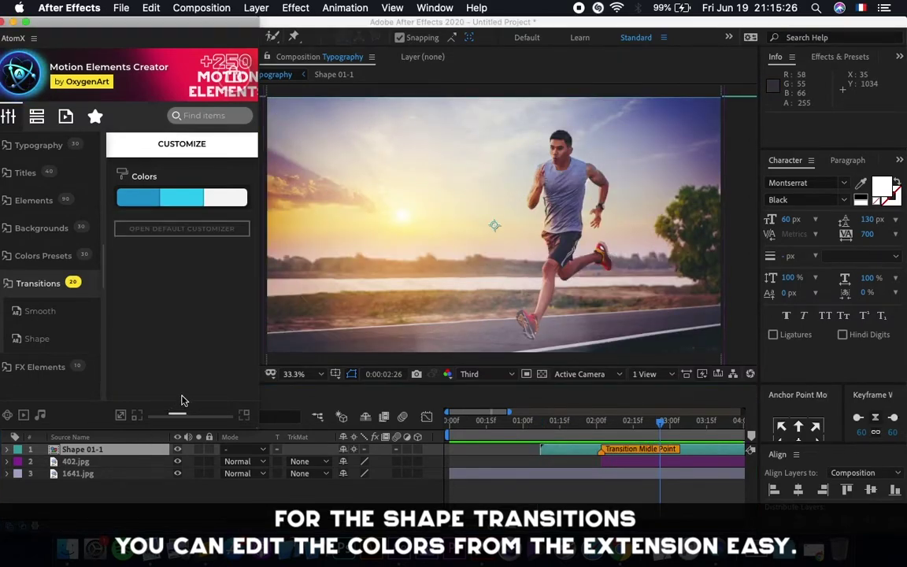
pyautogui.click(568, 447)
pyautogui.press('Delete')
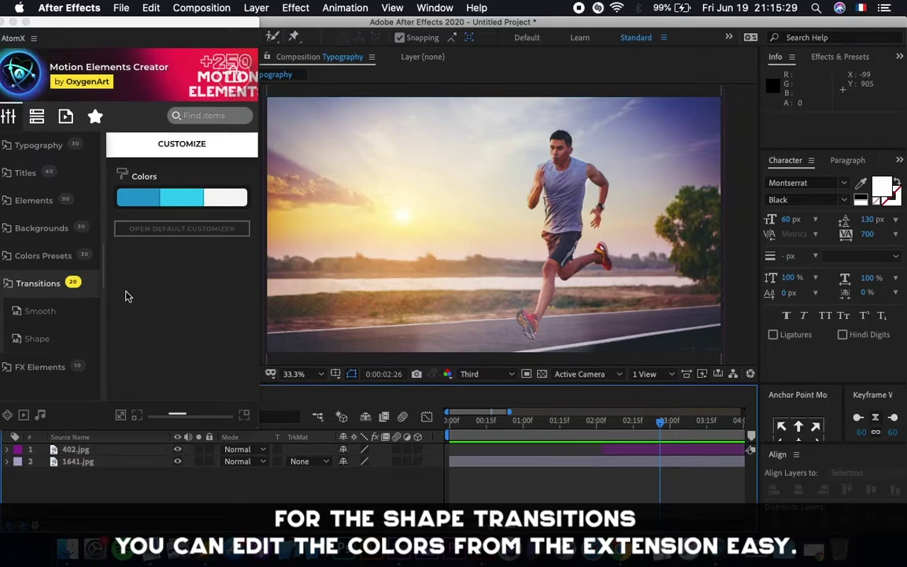
# Apply the Shape 05 transition from the Shape transitions category to the composition.
pyautogui.click(36, 338)
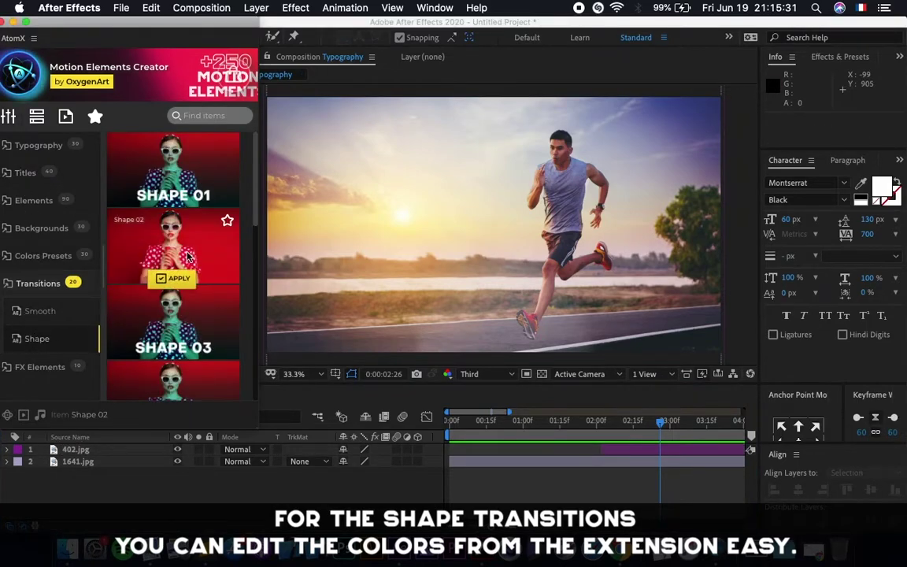
pyautogui.scroll(-3, 177, 260)
pyautogui.scroll(-2, 189, 252)
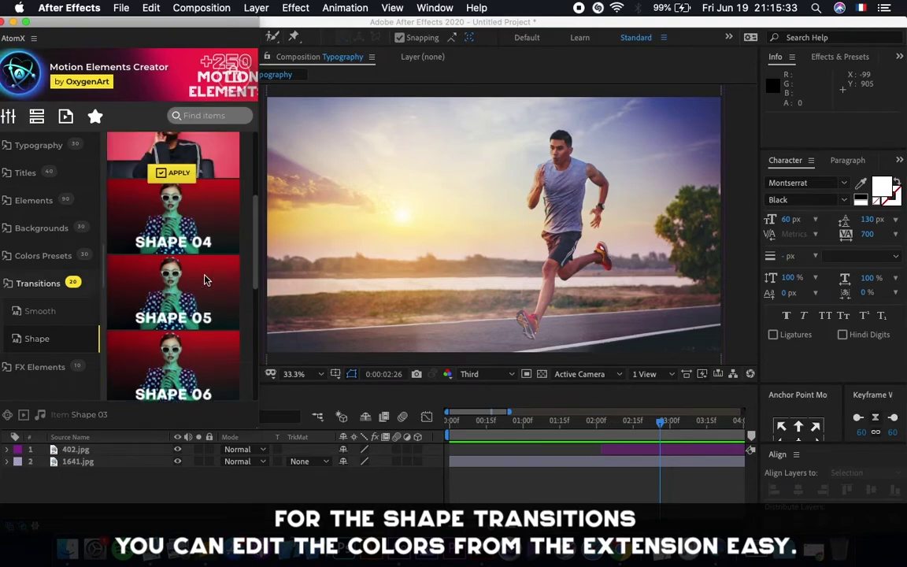
pyautogui.click(175, 283)
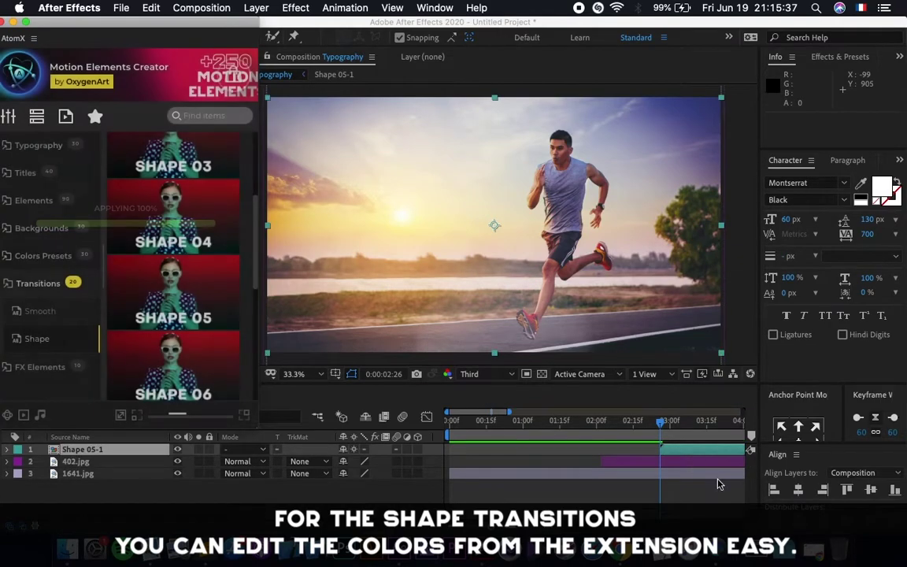
# Show the Shape 05-1 layer's transition midpoint marker and shift the layer earlier so the marker meets the start of 402.jpg.
pyautogui.moveTo(684, 450); pyautogui.dragTo(560, 455)
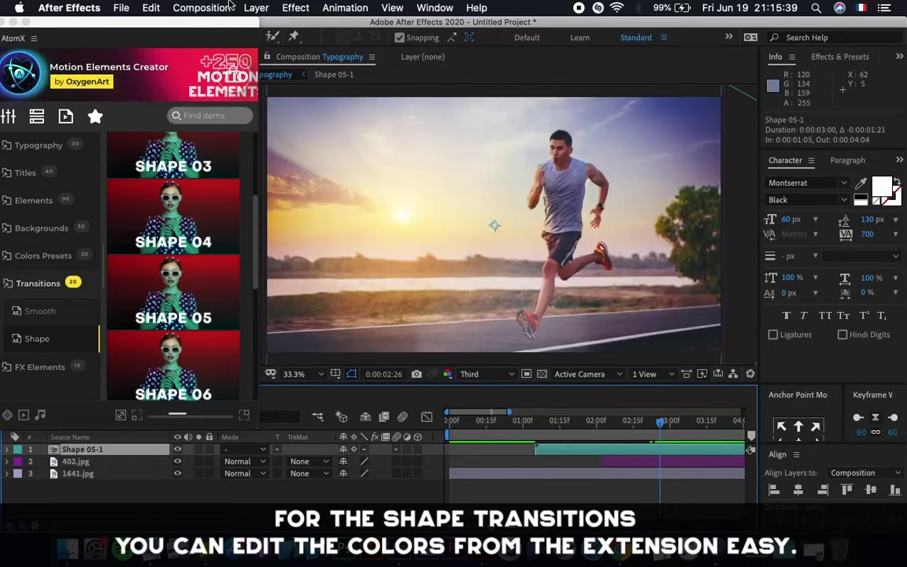
pyautogui.click(256, 7)
pyautogui.moveTo(365, 244)
pyautogui.click(465, 258)
pyautogui.moveTo(564, 459); pyautogui.dragTo(570, 450)
# Preview the Shape 05 transition, then park the playhead at 0:00:01:25 where its coloured bands fill the frame.
pyautogui.moveTo(615, 425); pyautogui.dragTo(528, 427)
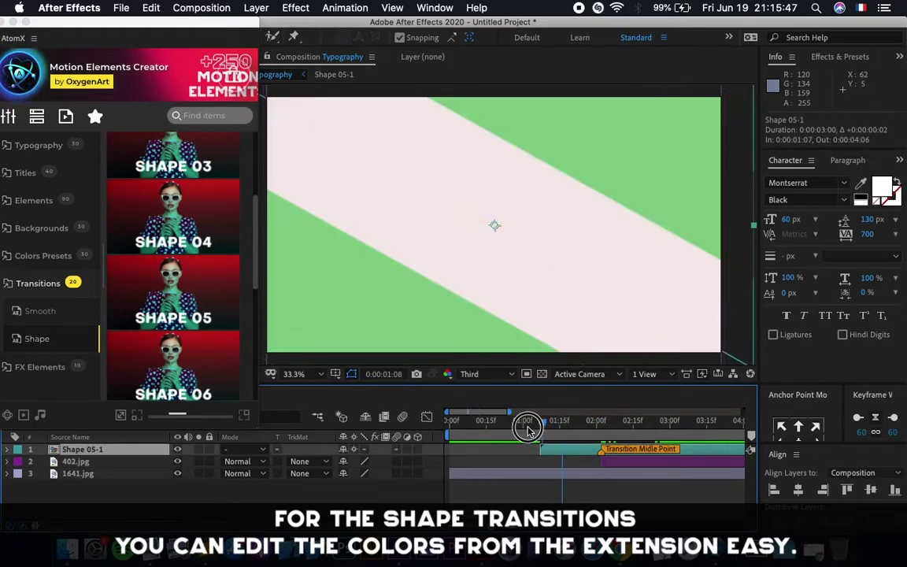
pyautogui.press('space')
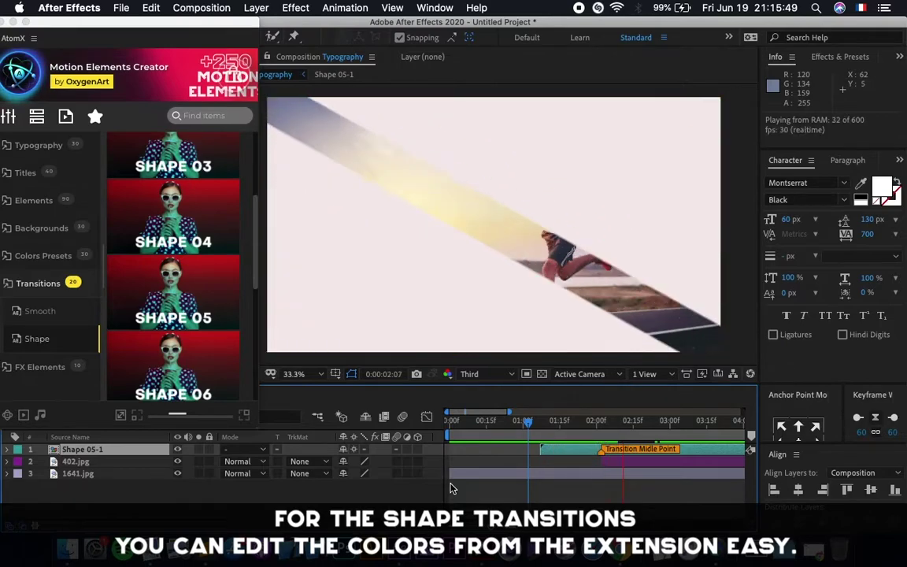
pyautogui.click(627, 423)
pyautogui.moveTo(628, 423); pyautogui.dragTo(584, 423)
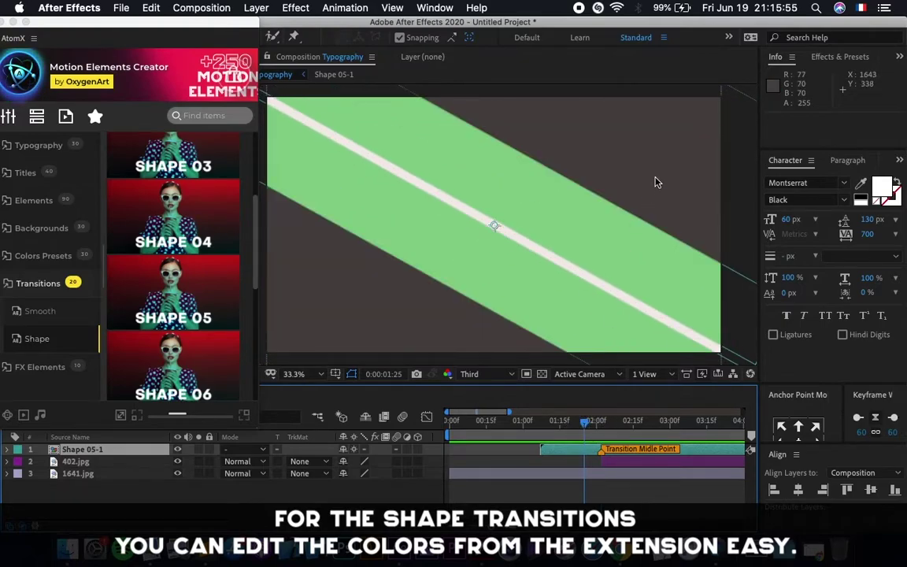
# Change the first color of the Shape 05-1 transition to a bright blue.
pyautogui.click(8, 115)
pyautogui.click(136, 197)
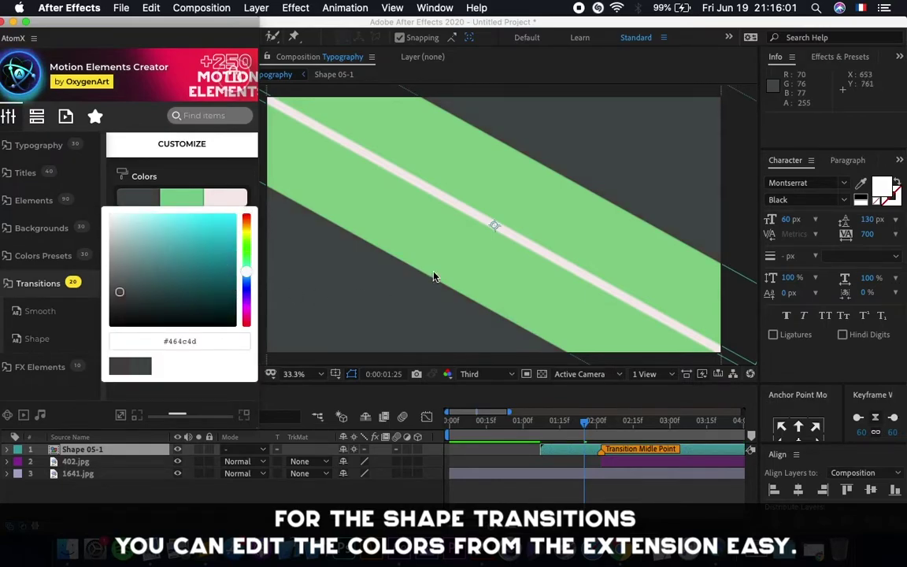
pyautogui.click(219, 264)
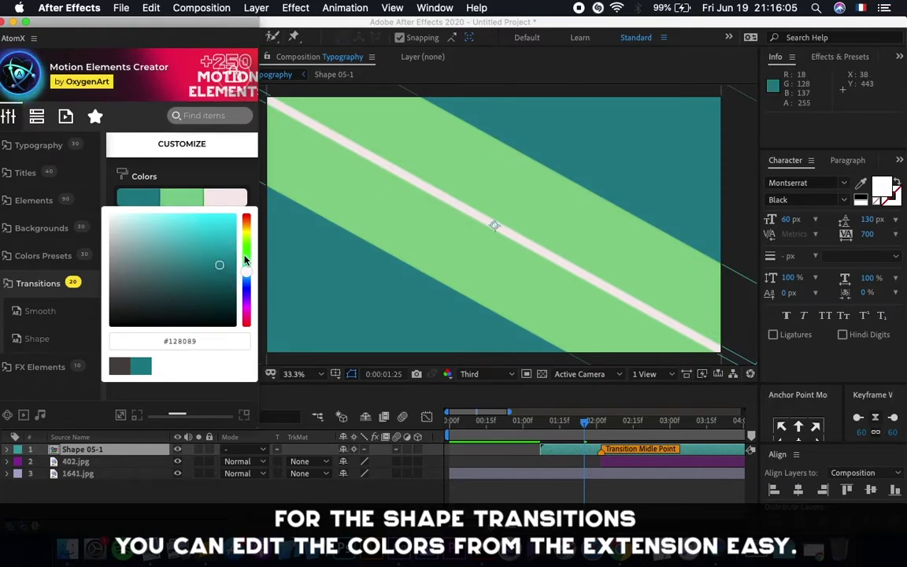
pyautogui.moveTo(228, 234); pyautogui.dragTo(224, 224)
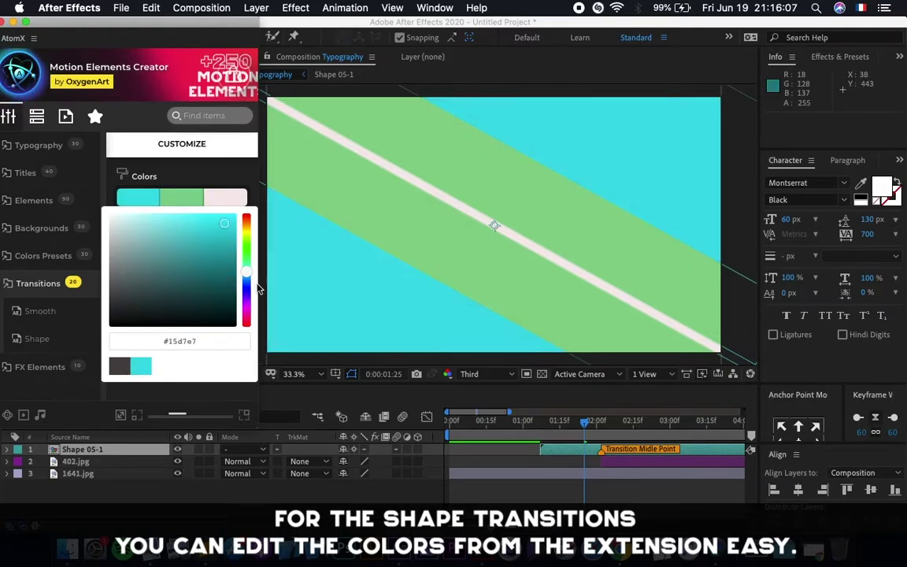
pyautogui.click(246, 279)
# Set the transition's second color to purple #837fcd and its third color to dark grey #2b2b2b.
pyautogui.click(182, 203)
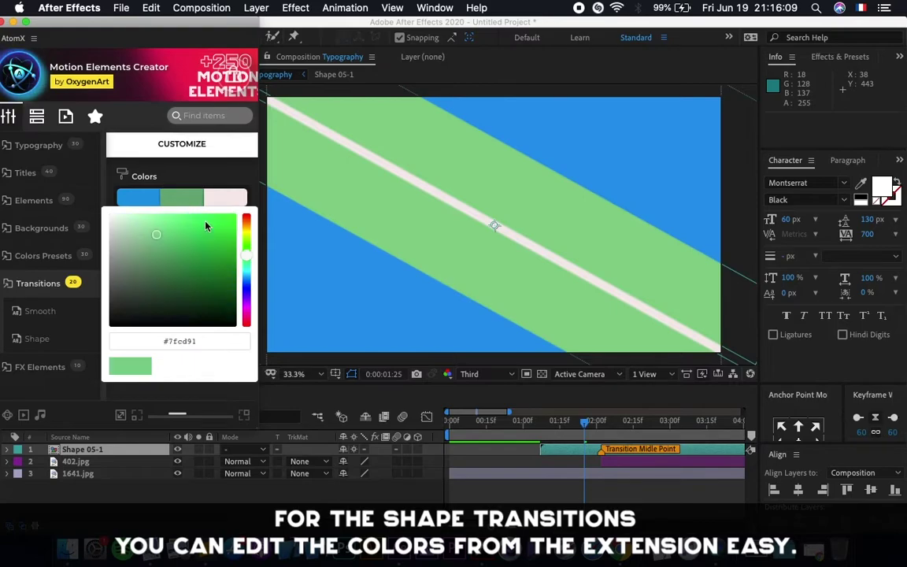
pyautogui.click(247, 273)
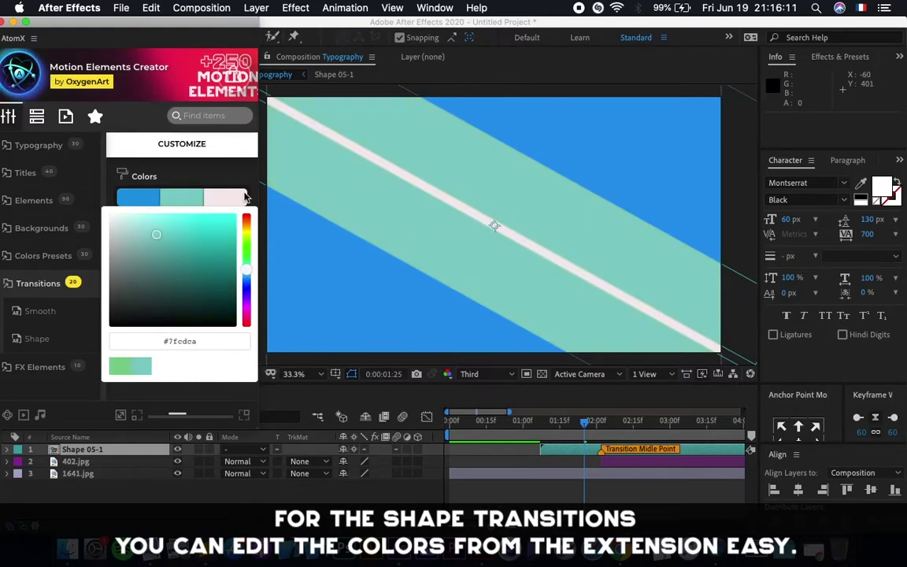
pyautogui.click(197, 197)
pyautogui.click(197, 197)
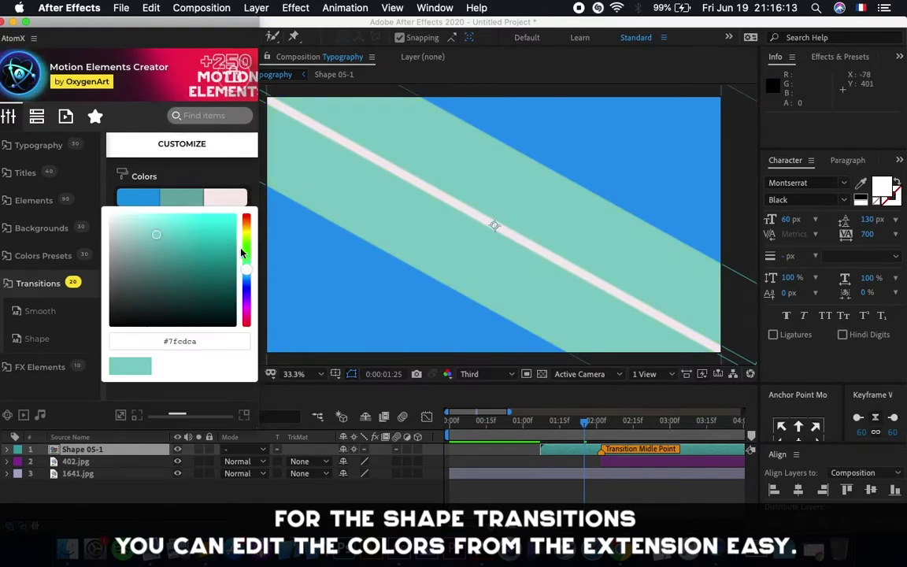
pyautogui.moveTo(247, 273)
pyautogui.mouseDown()
pyautogui.moveTo(244, 263)
pyautogui.moveTo(245, 293)
pyautogui.mouseUp()
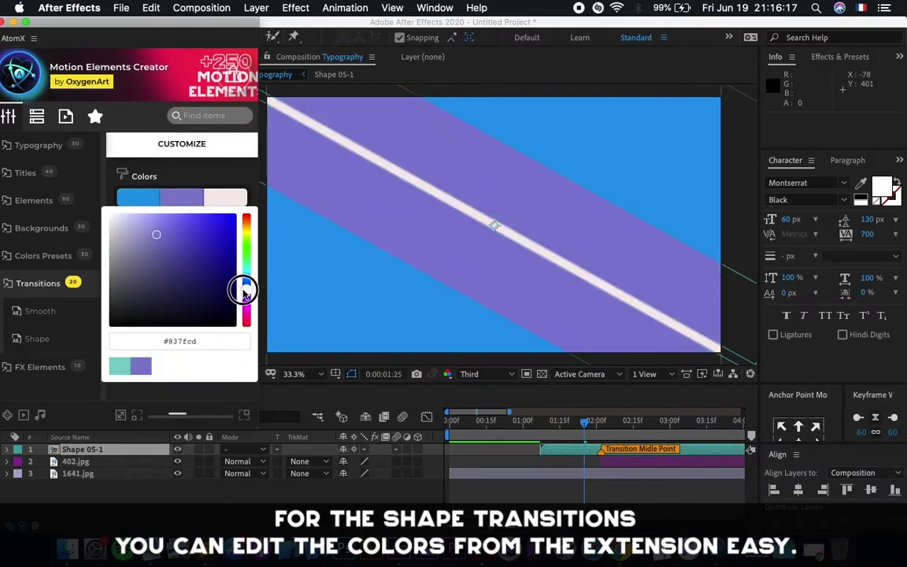
pyautogui.click(220, 197)
pyautogui.moveTo(228, 277)
pyautogui.mouseDown()
pyautogui.moveTo(96, 304)
pyautogui.moveTo(110, 307)
pyautogui.mouseUp()
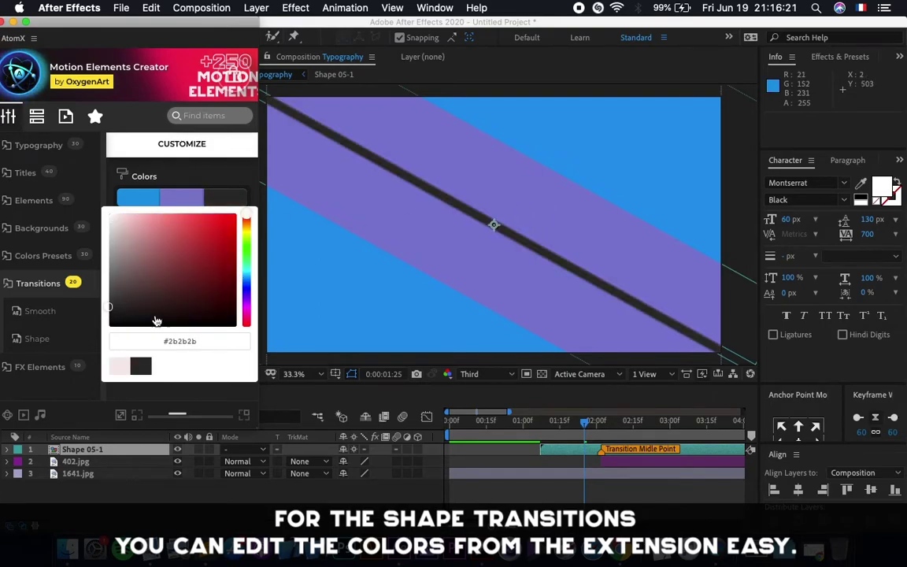
# Preview the recolored transition from just before it starts and close the color picker.
pyautogui.click(527, 423)
pyautogui.press('space')
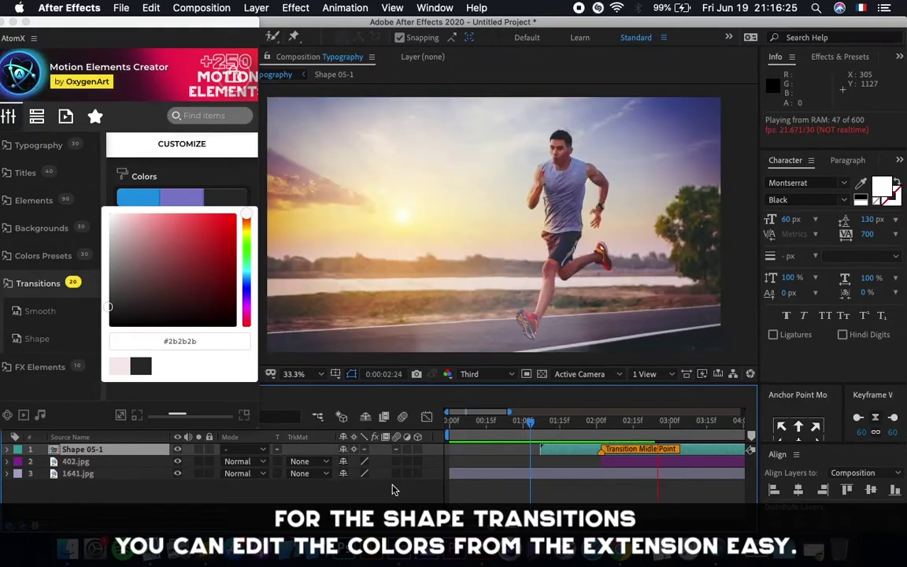
pyautogui.click(528, 423)
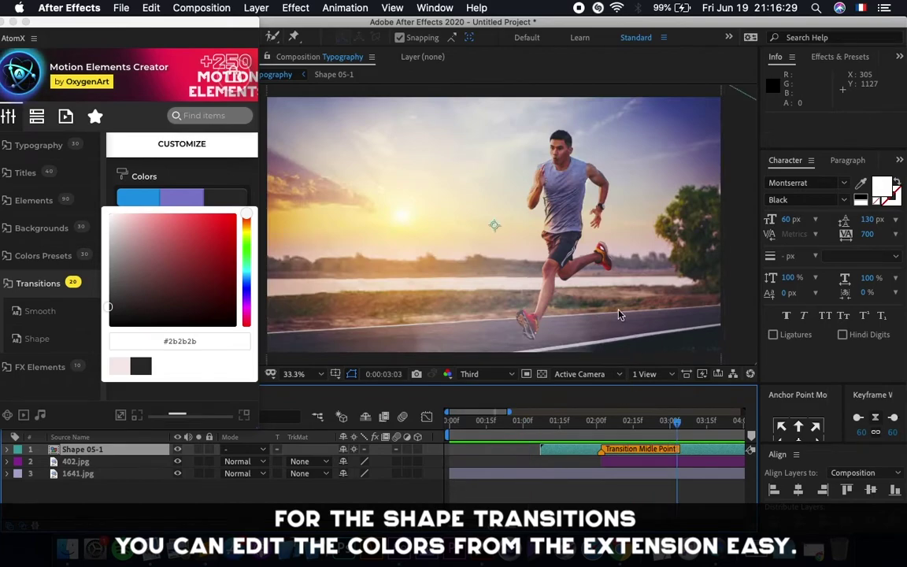
pyautogui.click(166, 399)
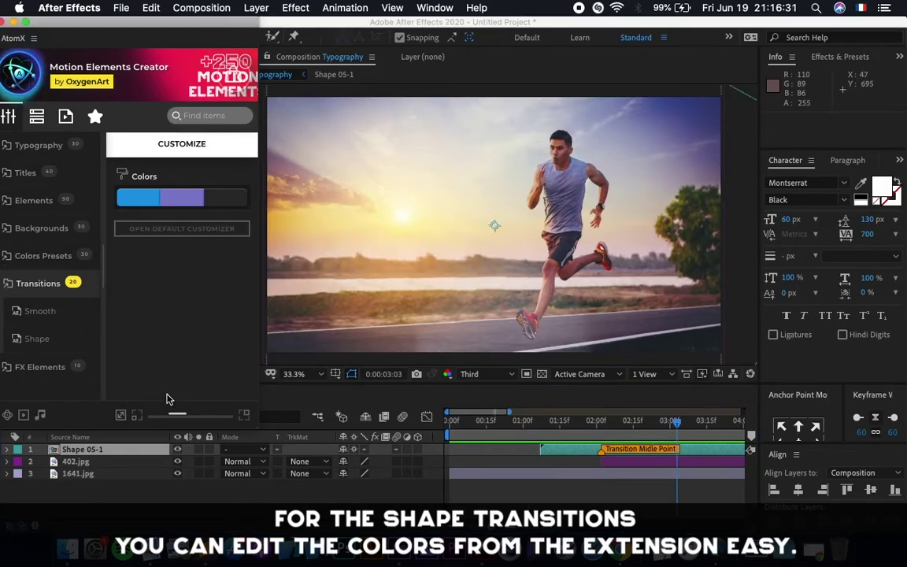
# Delete the Shape 05-1 and 1641.jpg layers and move the 402.jpg layer to start at 0:00:00:00.
pyautogui.click(558, 465)
pyautogui.press('Delete')
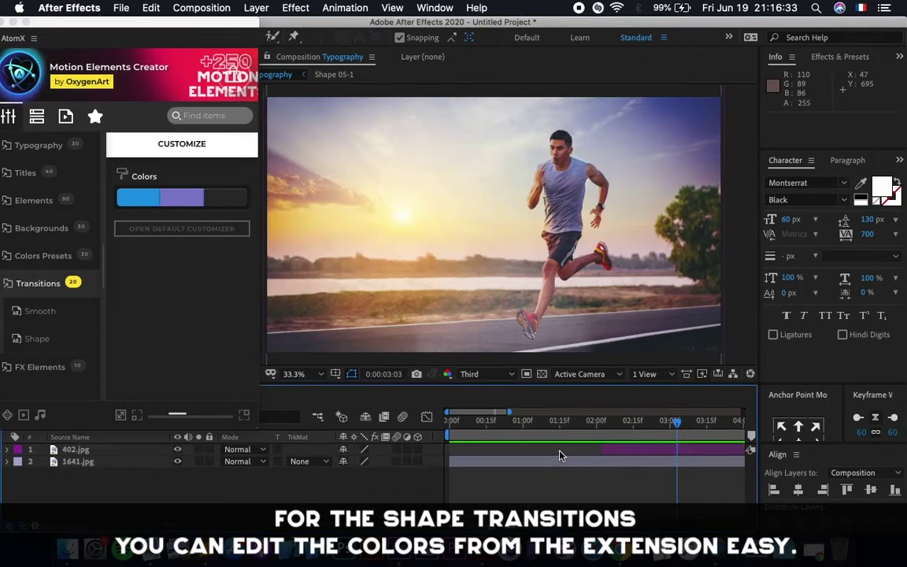
pyautogui.click(622, 469)
pyautogui.press('Delete')
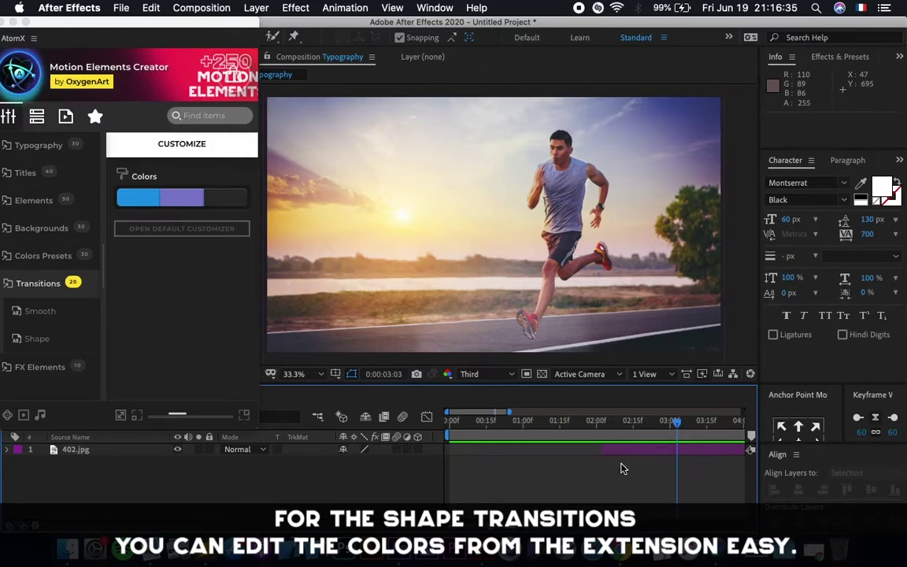
pyautogui.click(459, 430)
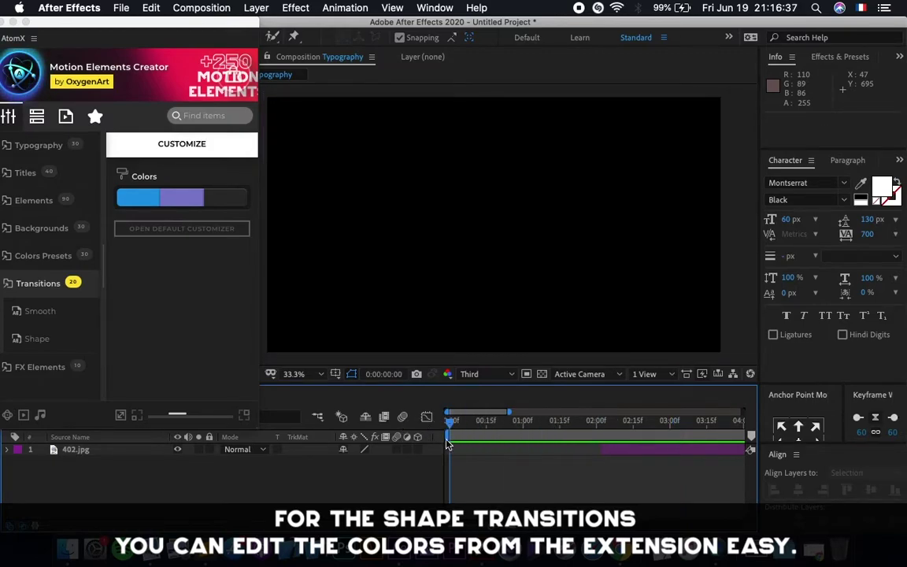
pyautogui.click(543, 449)
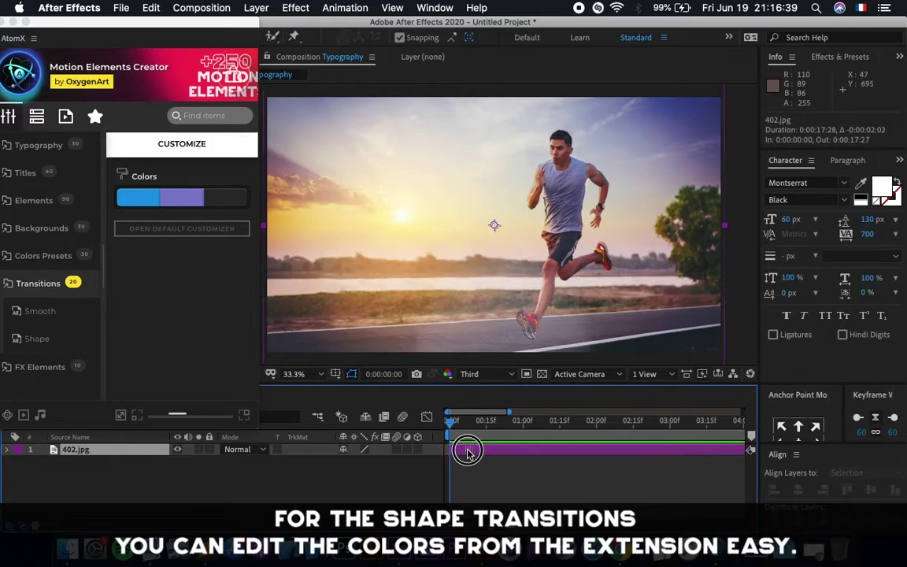
# Browse the Light Leaks presets in FX Elements and apply Light Leaks 01 over the 402.jpg layer.
pyautogui.click(38, 282)
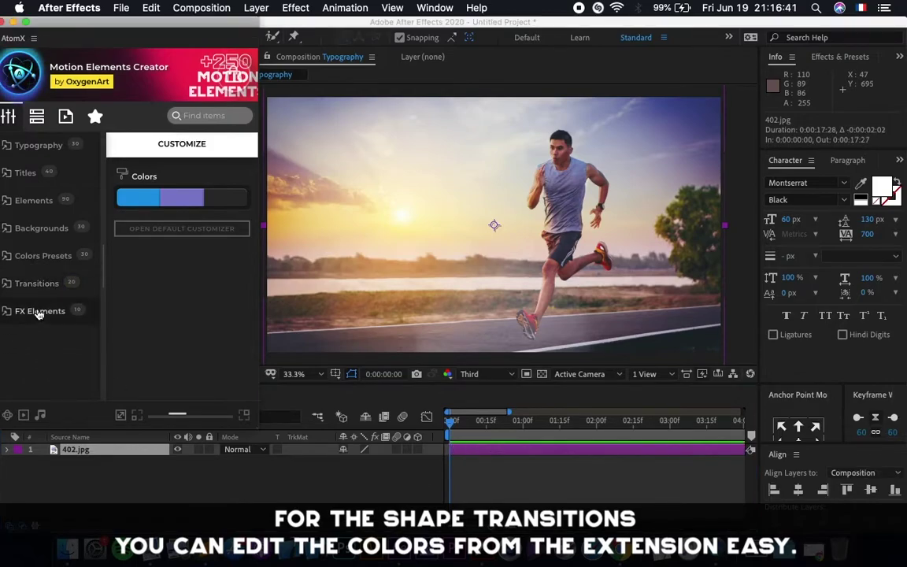
pyautogui.click(12, 312)
pyautogui.scroll(-6, 157, 267)
pyautogui.scroll(6, 157, 266)
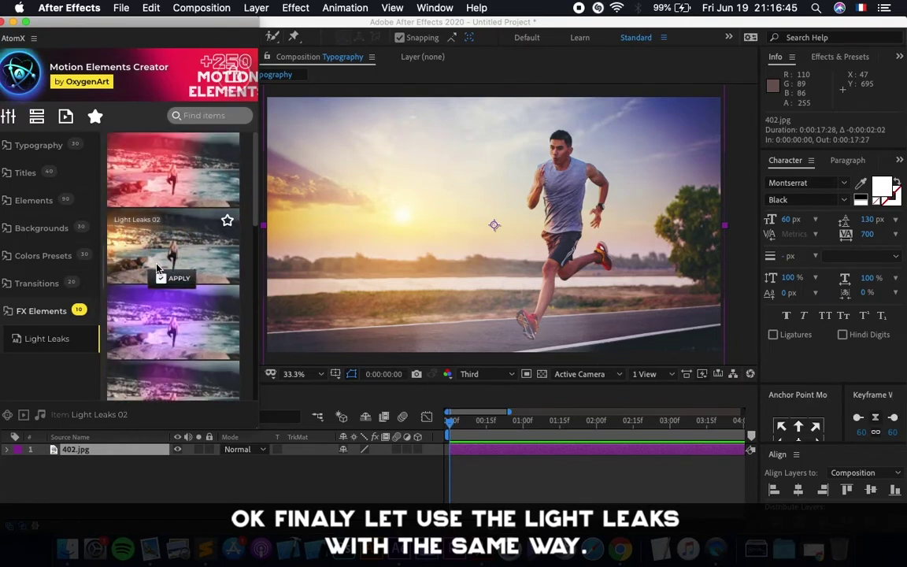
pyautogui.click(227, 254)
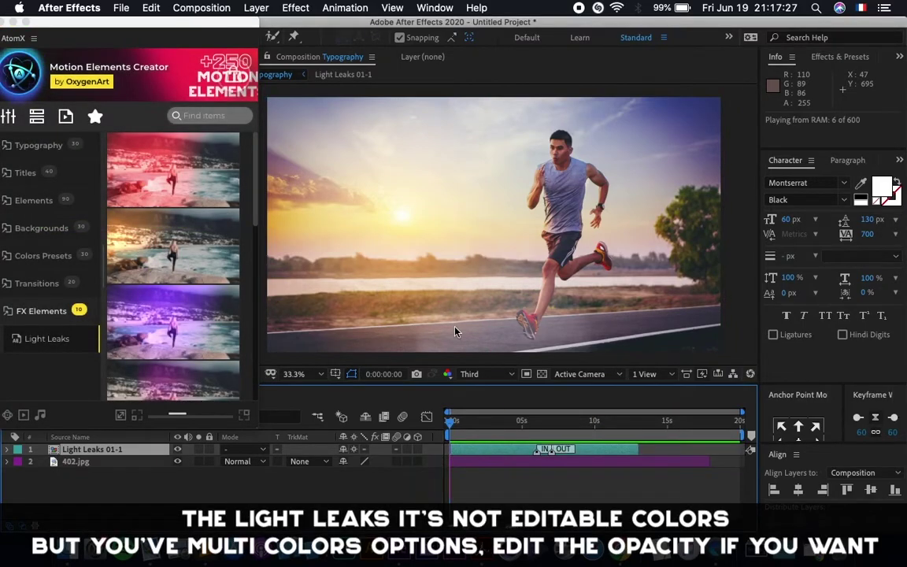
# Play back the light leak effect over the 402.jpg image.
pyautogui.press('space')
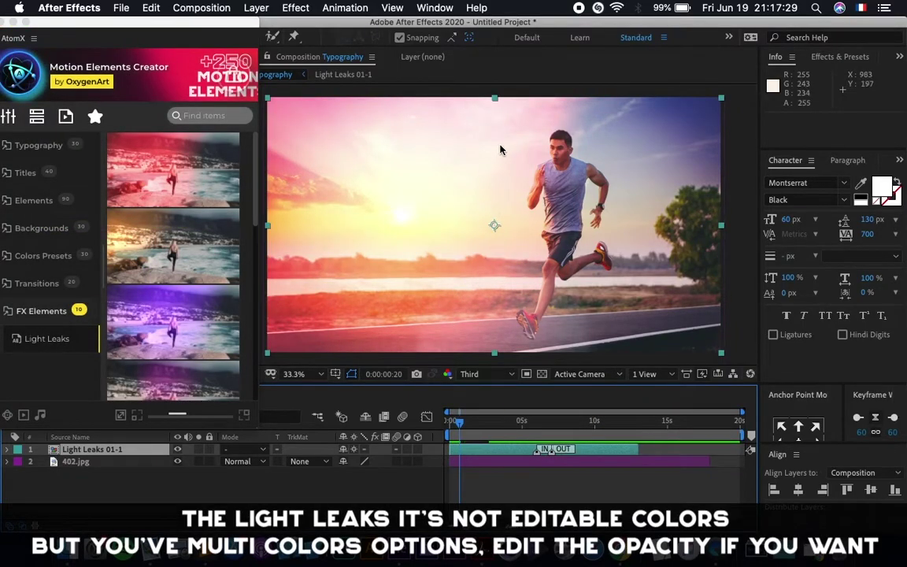
pyautogui.moveTo(463, 432)
pyautogui.mouseDown()
pyautogui.moveTo(478, 422)
pyautogui.moveTo(573, 422)
pyautogui.moveTo(460, 419)
pyautogui.mouseUp()
pyautogui.press('space')
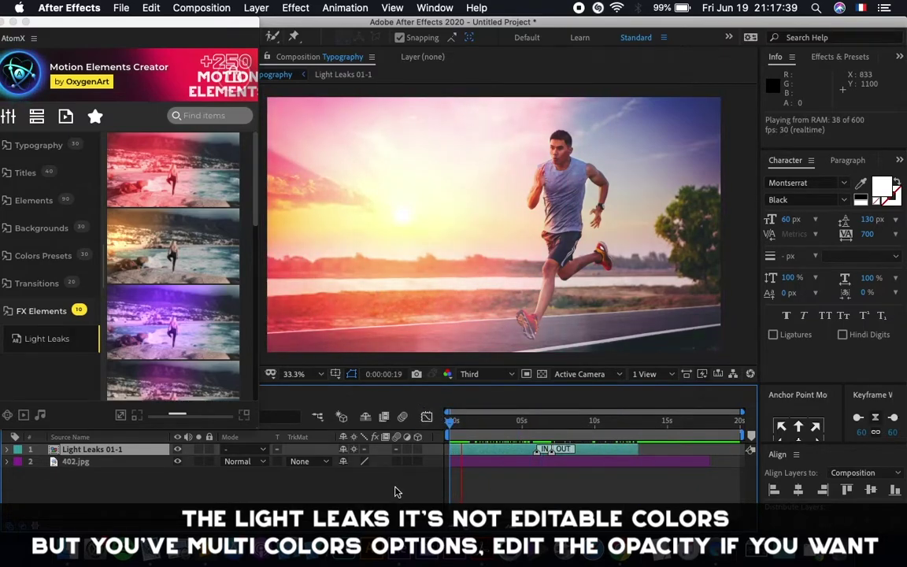
# Replace the 402.jpg layer with 1641.jpg from the project, placed below the Light Leaks 01-1 layer.
pyautogui.click(482, 464)
pyautogui.press('Delete')
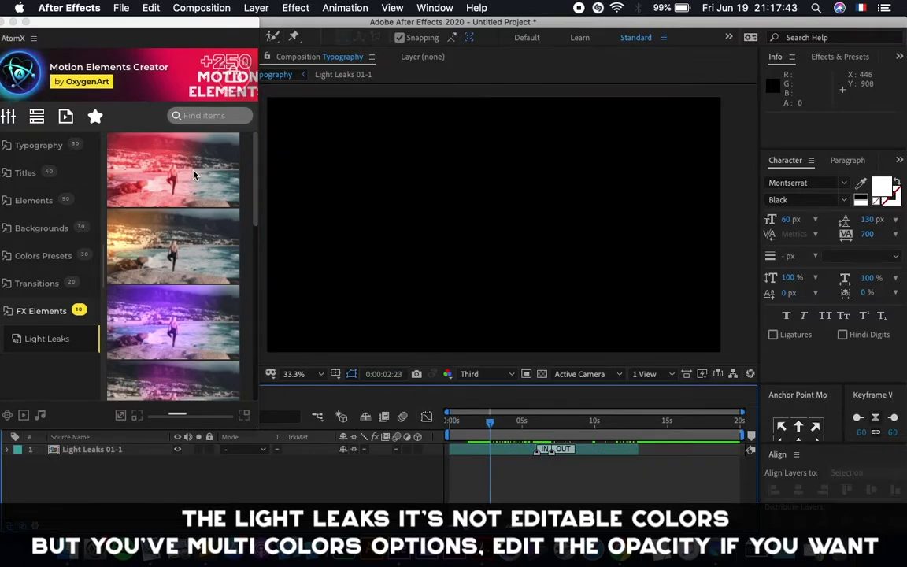
pyautogui.click(7, 21)
pyautogui.click(43, 201)
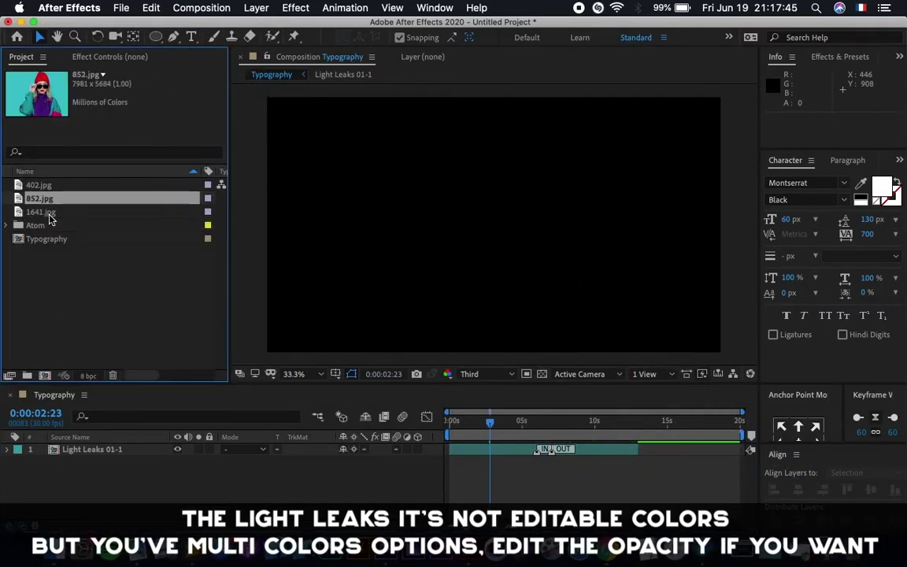
pyautogui.click(37, 213)
pyautogui.moveTo(37, 212); pyautogui.dragTo(118, 468)
# Set the 1641.jpg layer's scale to 32% so the photo fits the frame.
pyautogui.press('s')
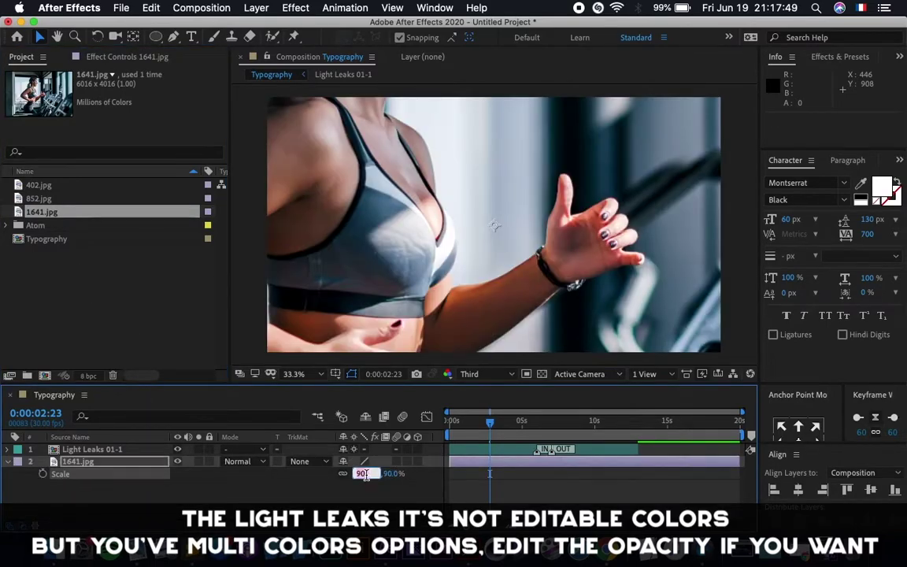
pyautogui.write('30')
pyautogui.press('Up')
pyautogui.press('Up')
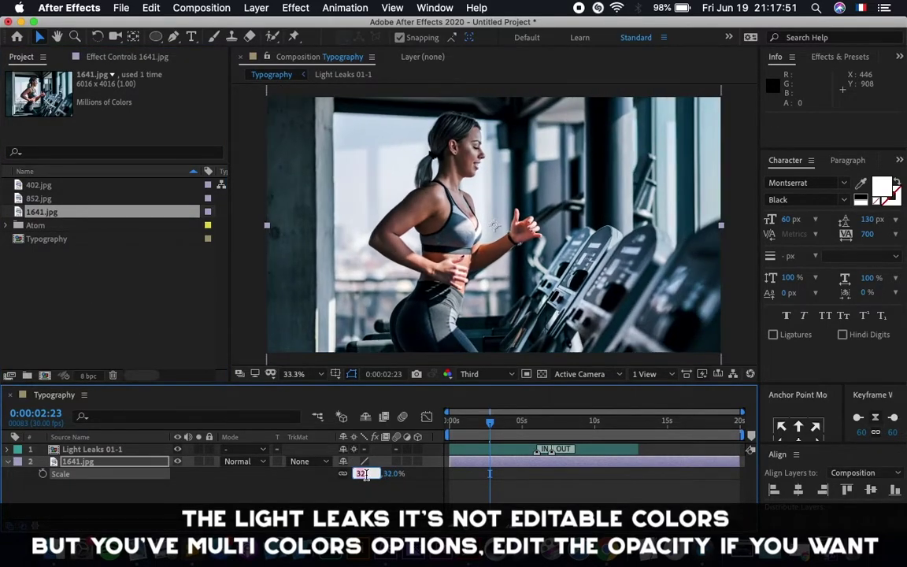
pyautogui.click(123, 465)
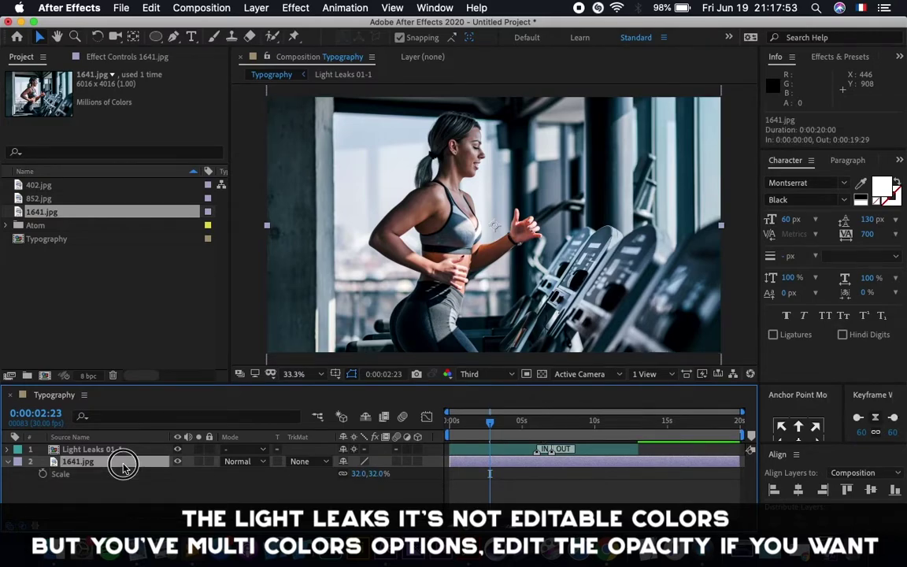
# Preview the light leak over the 1641.jpg image from the beginning of the composition.
pyautogui.press('Home')
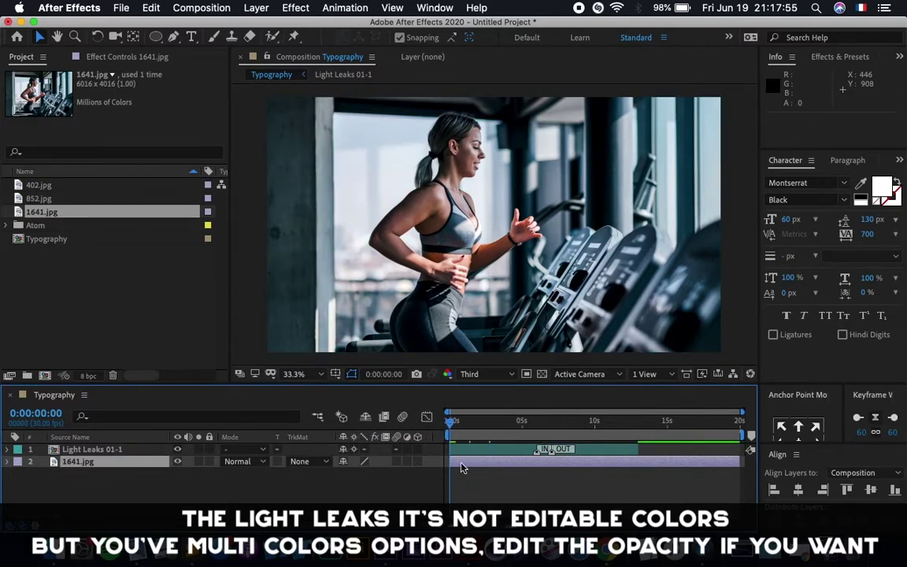
pyautogui.press('space')
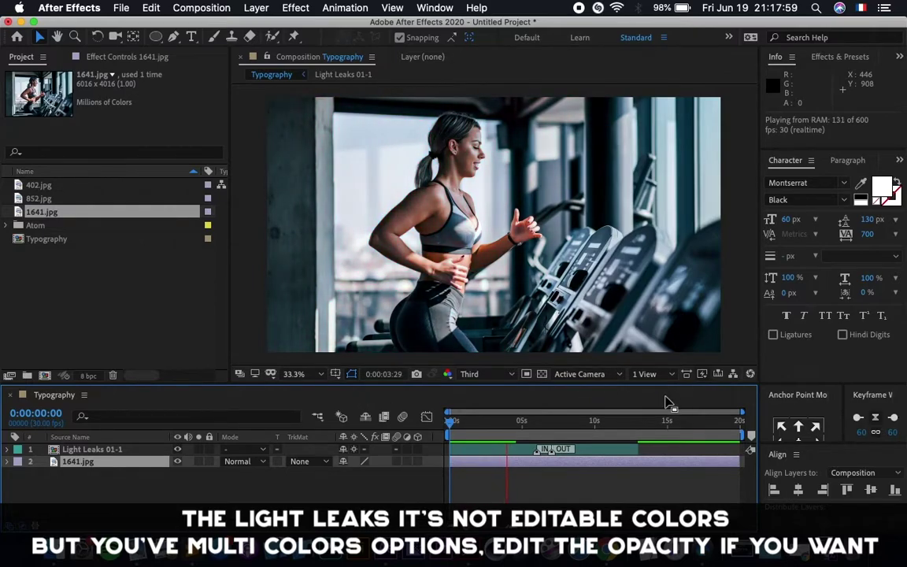
pyautogui.click(606, 455)
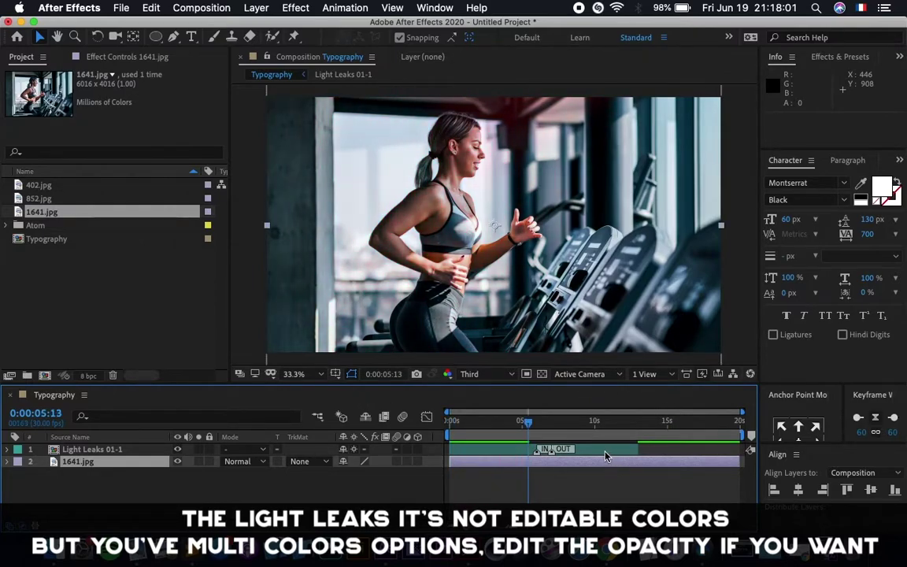
# Replace the Light Leaks 01-1 layer with the Light Leaks 02 preset at the start of the composition.
pyautogui.press('Delete')
pyautogui.press('Home')
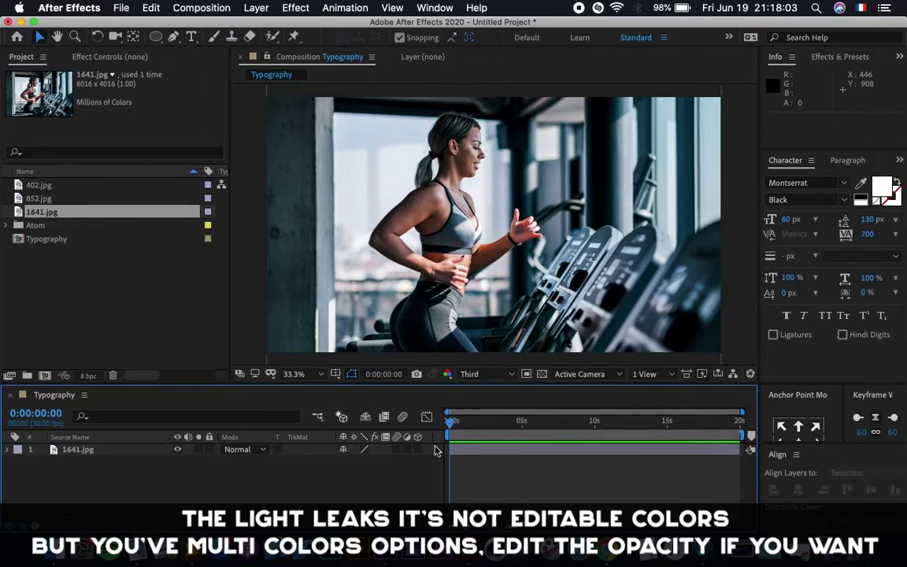
pyautogui.click(805, 529)
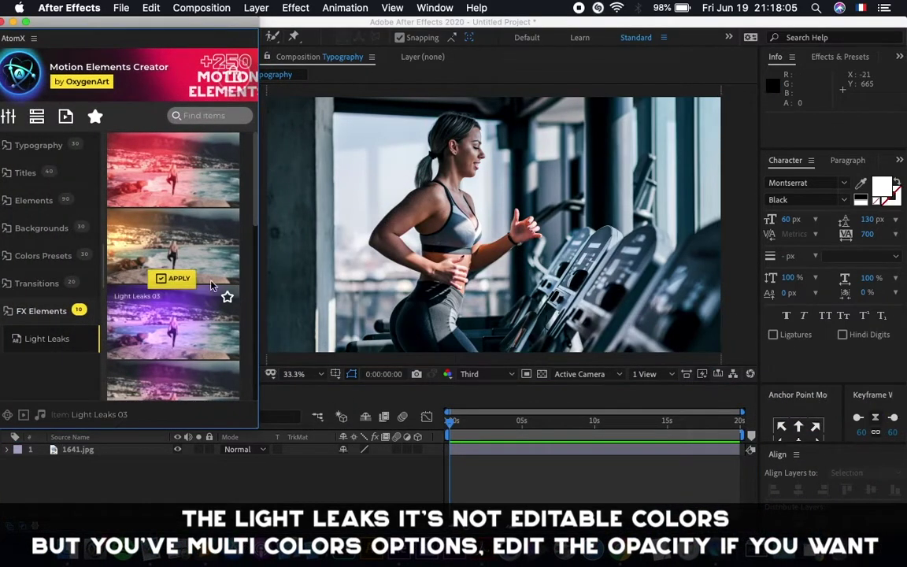
pyautogui.click(173, 251)
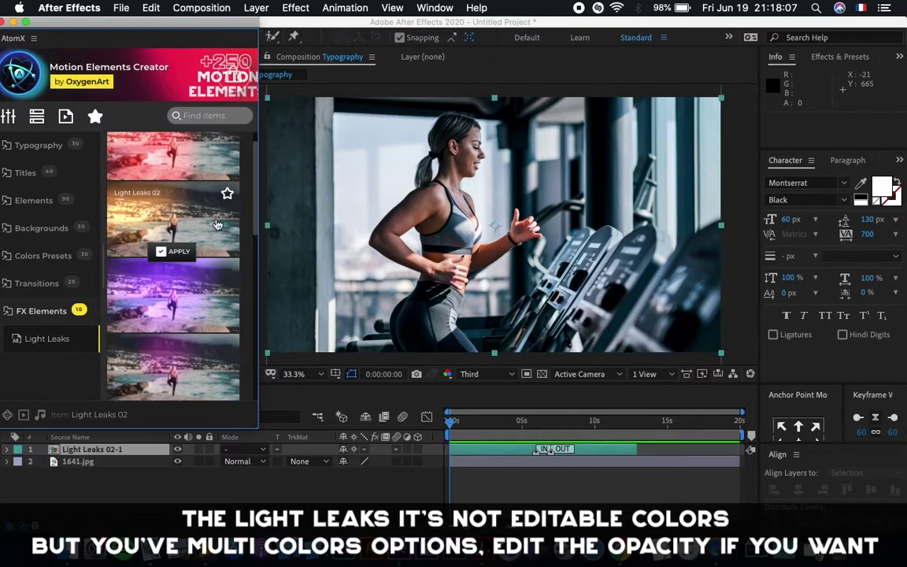
# Play back the Light Leaks 02 effect over the 1641.jpg photo and scrub through its first two seconds.
pyautogui.click(348, 491)
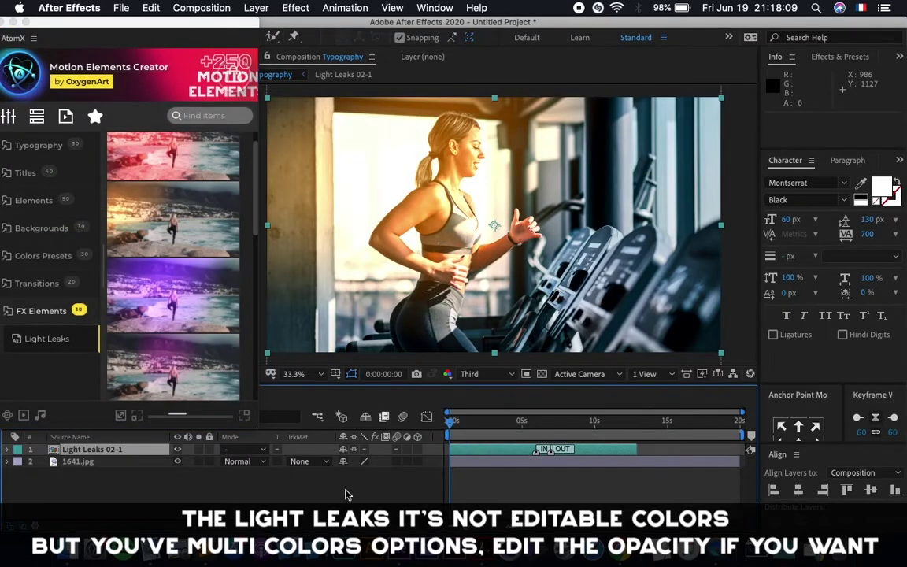
pyautogui.press('space')
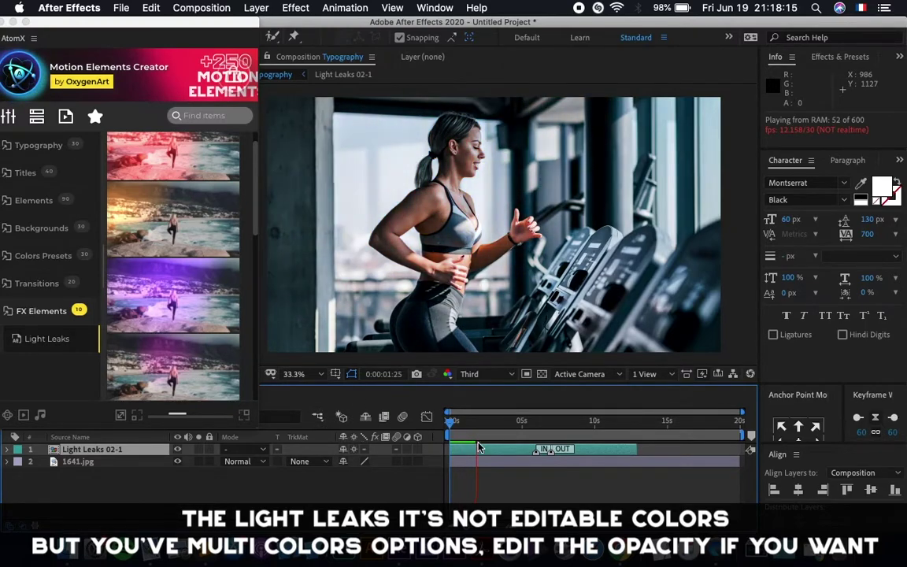
pyautogui.click(374, 428)
pyautogui.press('space')
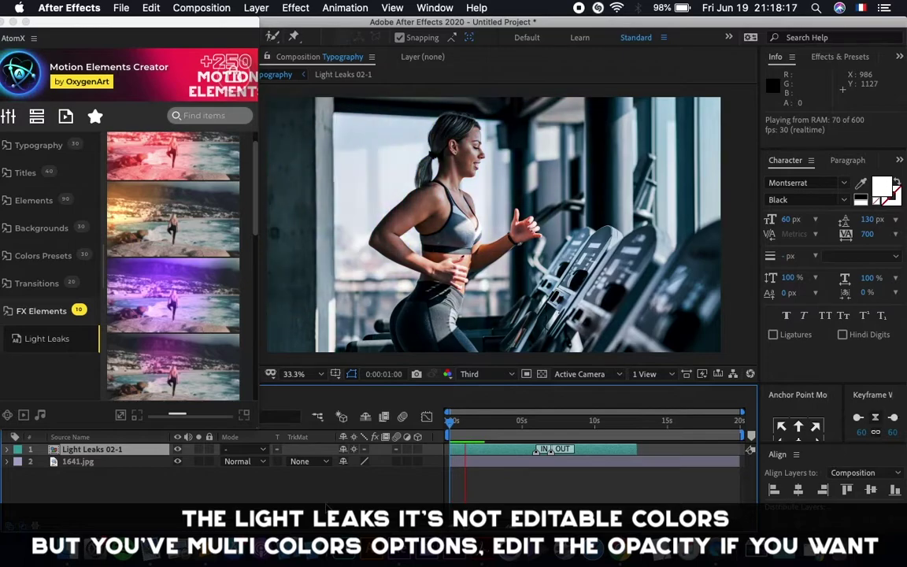
pyautogui.press('space')
pyautogui.click(476, 435)
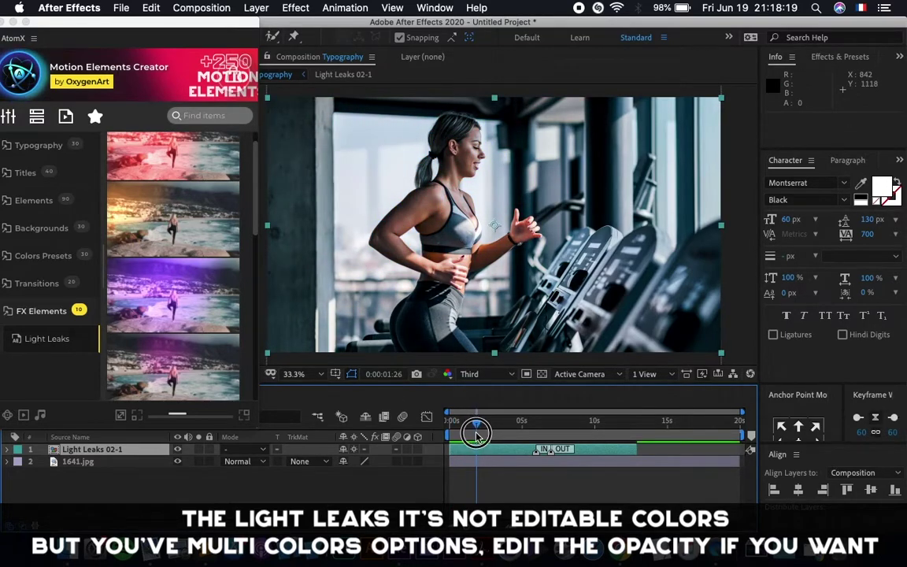
pyautogui.moveTo(475, 431); pyautogui.dragTo(471, 434)
# Slow the light leak by extending its layer to about 19 s, with the OUT marker at about 16 s and IN at about 10 s.
pyautogui.moveTo(638, 445); pyautogui.dragTo(731, 459)
pyautogui.moveTo(550, 453); pyautogui.dragTo(678, 450)
pyautogui.moveTo(537, 453); pyautogui.dragTo(598, 454)
pyautogui.click(598, 430)
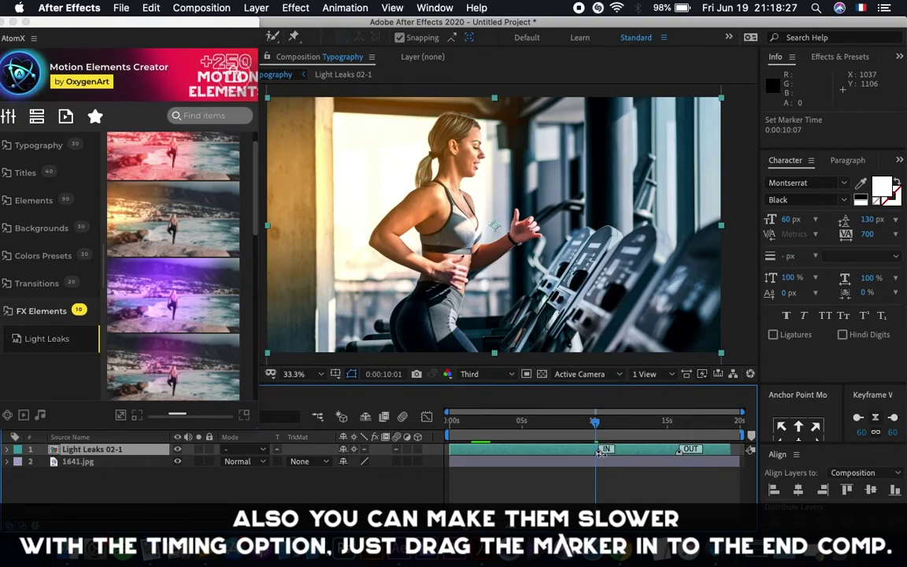
# Preview the slowed light leak over the photo from the beginning of the composition.
pyautogui.press('Home')
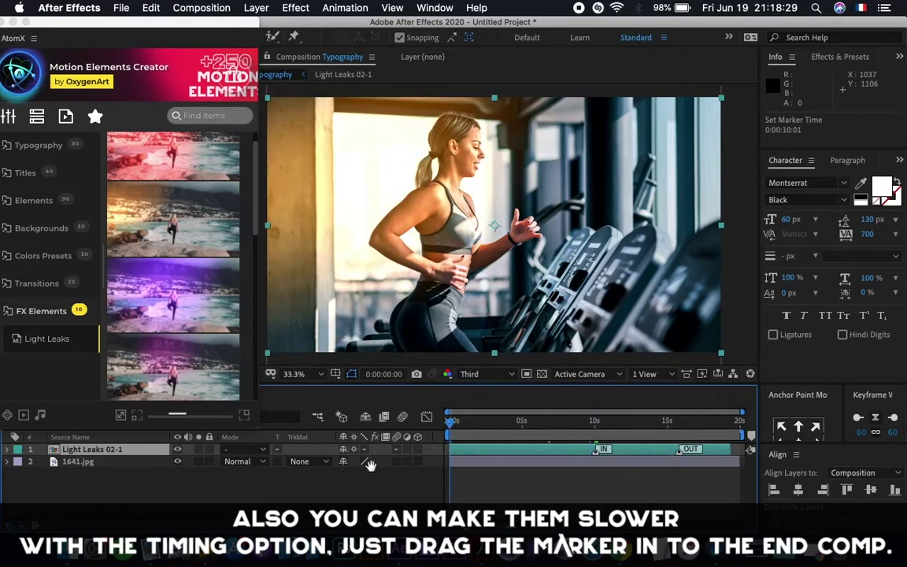
pyautogui.press('space')
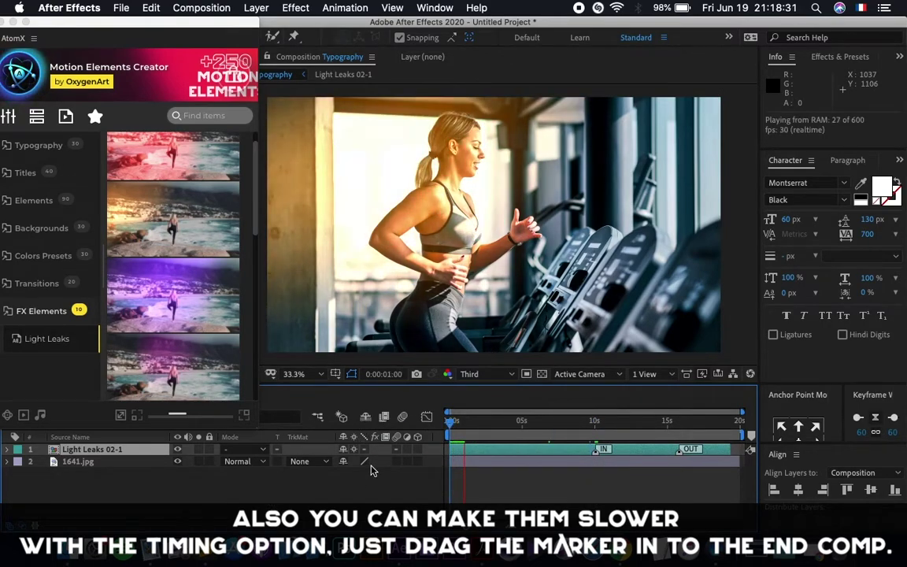
pyautogui.moveTo(472, 422); pyautogui.dragTo(406, 422)
pyautogui.press('space')
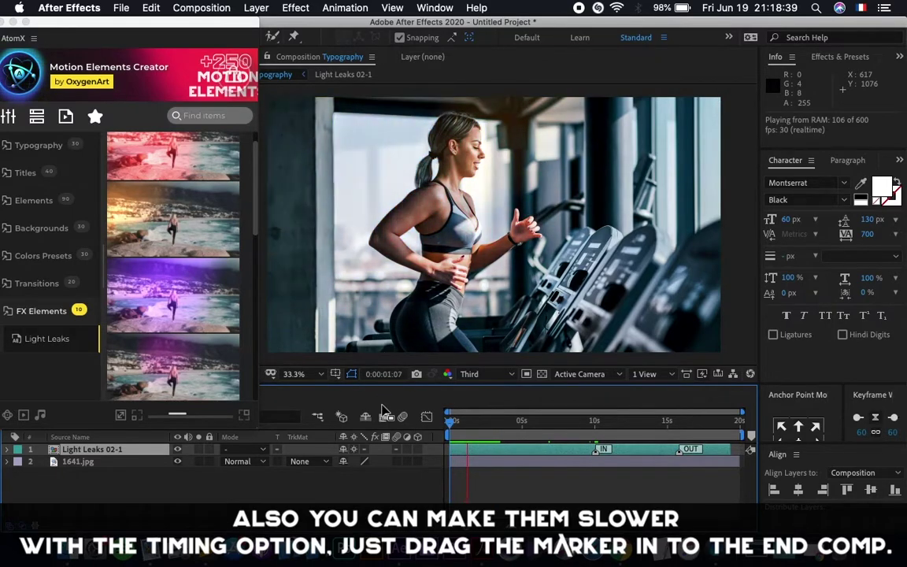
pyautogui.press('space')
# Move the light leak layer's IN marker to about 15 s and preview the slower animation from the start.
pyautogui.moveTo(596, 454); pyautogui.dragTo(672, 453)
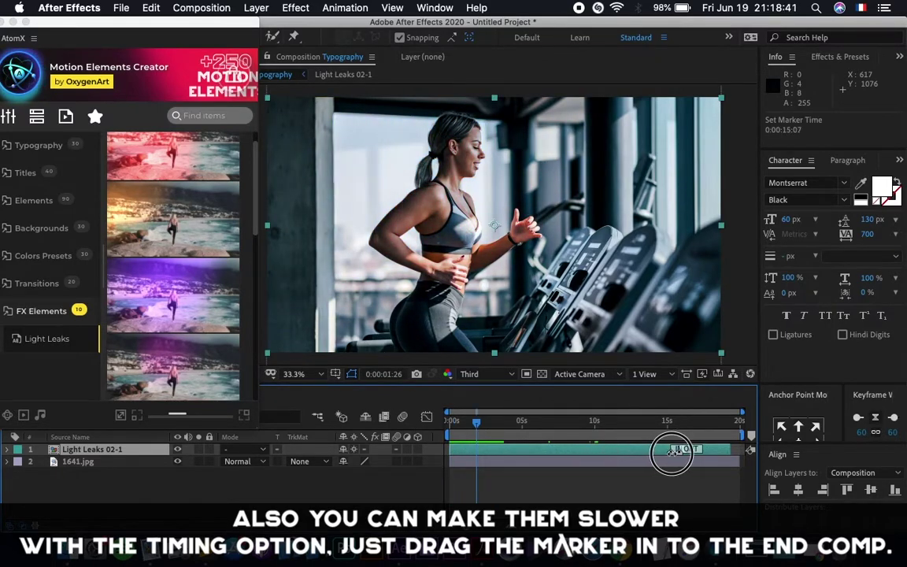
pyautogui.moveTo(477, 422); pyautogui.dragTo(335, 423)
pyautogui.press('space')
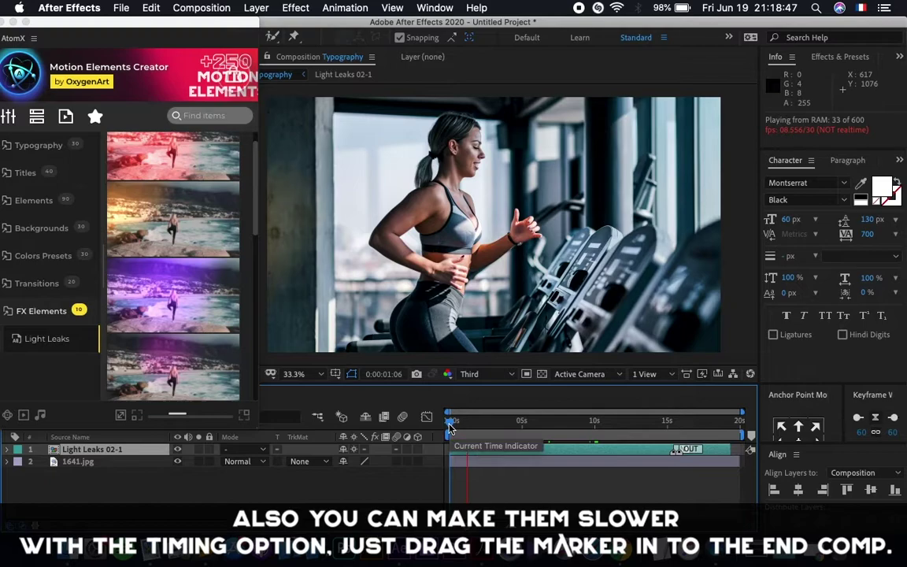
pyautogui.press('space')
pyautogui.press('space')
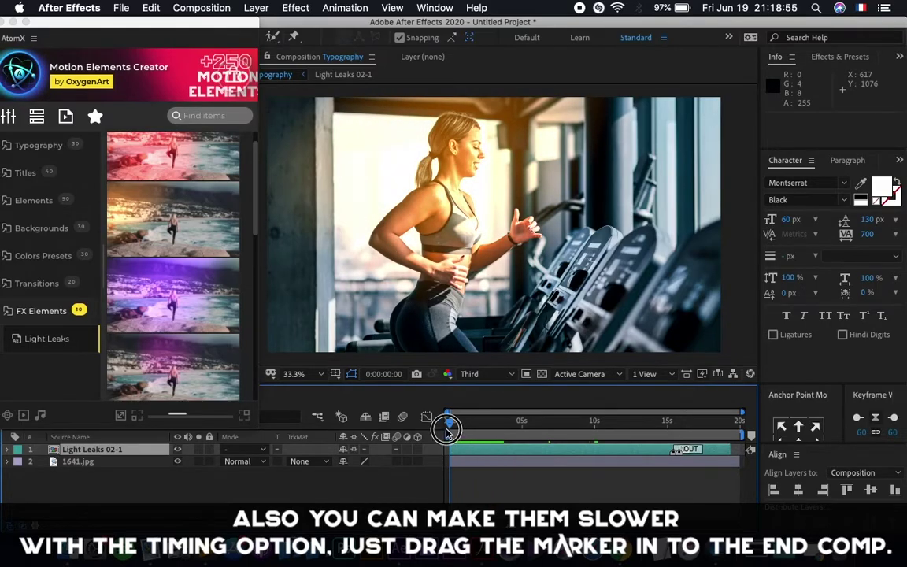
pyautogui.click(508, 461)
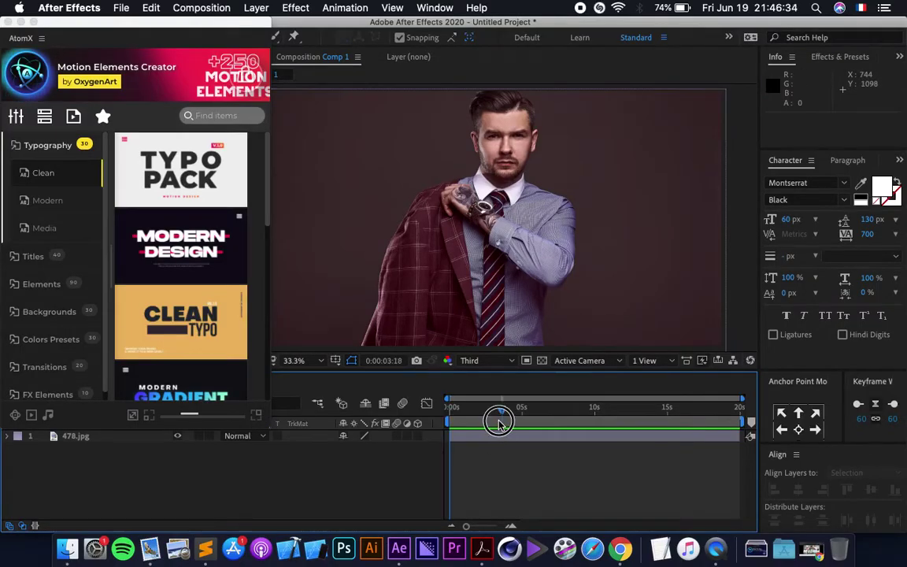
# Apply the Duotone 10 color preset from the AtomX Duotones category over the 478.jpg photo in Comp 1.
pyautogui.click(35, 144)
pyautogui.click(45, 258)
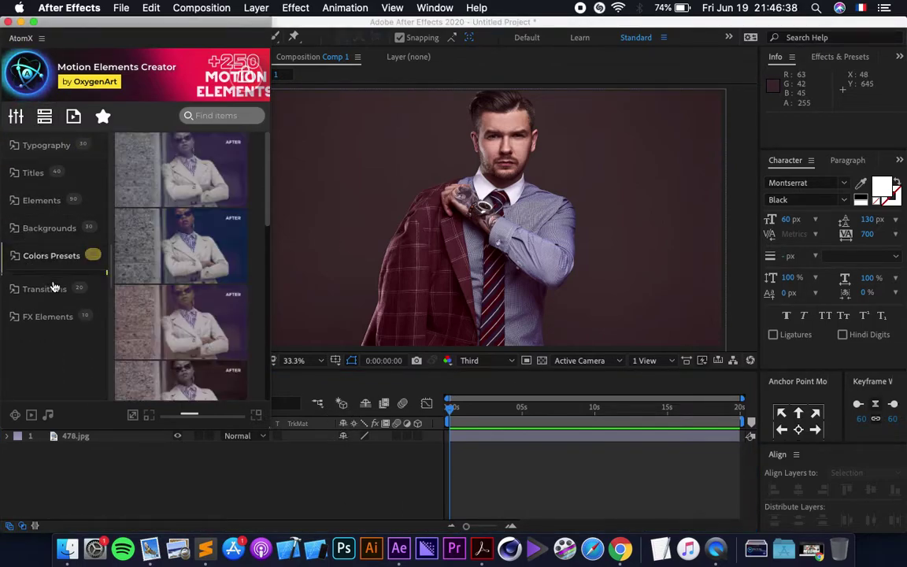
pyautogui.click(54, 321)
pyautogui.scroll(-5, 208, 276)
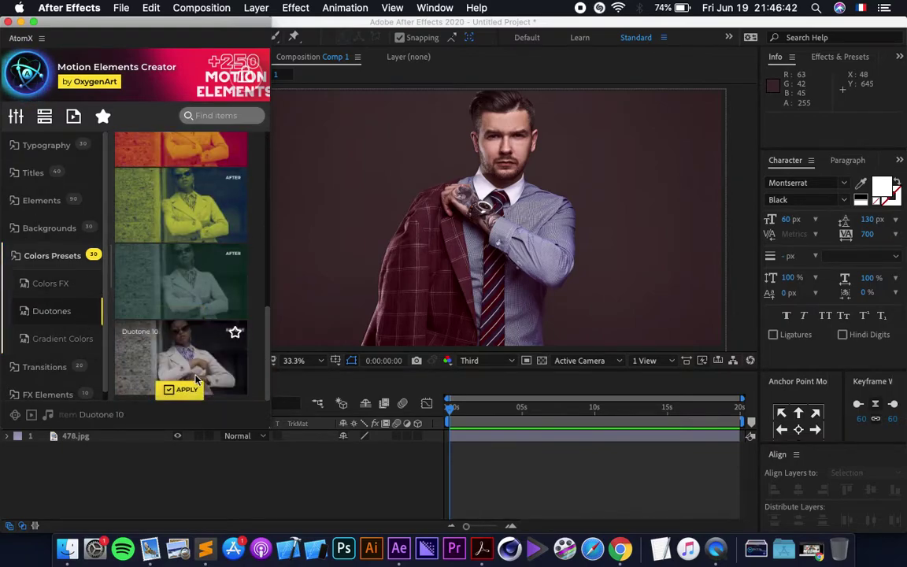
pyautogui.click(180, 391)
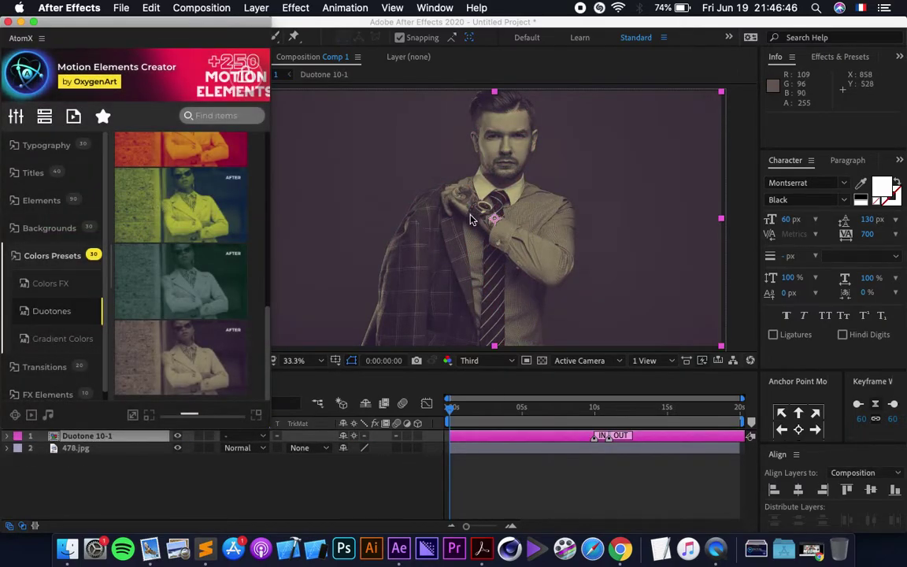
# Toggle the Duotone 10-1 layer's visibility off and on to compare the photo with and without the color preset.
pyautogui.click(177, 436)
pyautogui.click(178, 435)
pyautogui.click(161, 481)
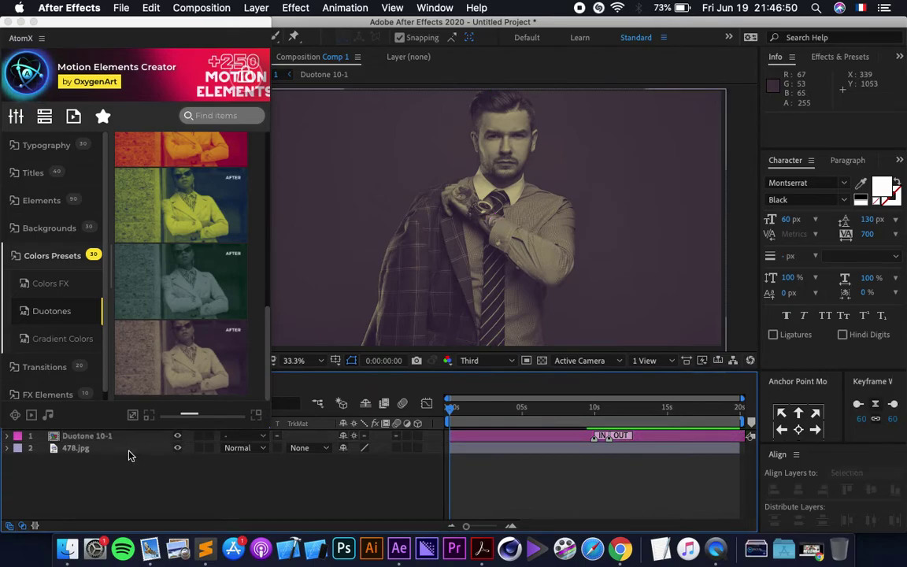
# Try the Paragraph 10 title over the duotone photo with its background turned off, and delete that title layer.
pyautogui.click(46, 256)
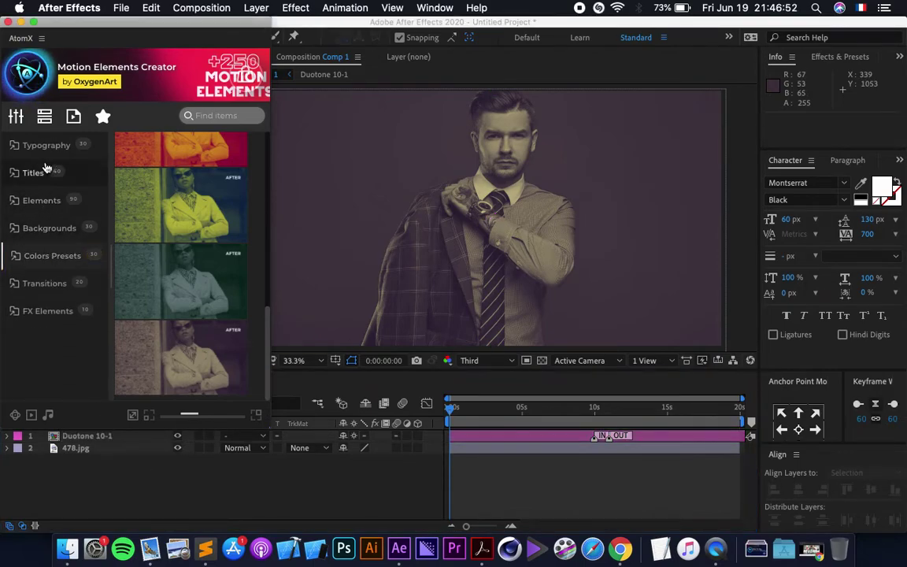
pyautogui.click(38, 173)
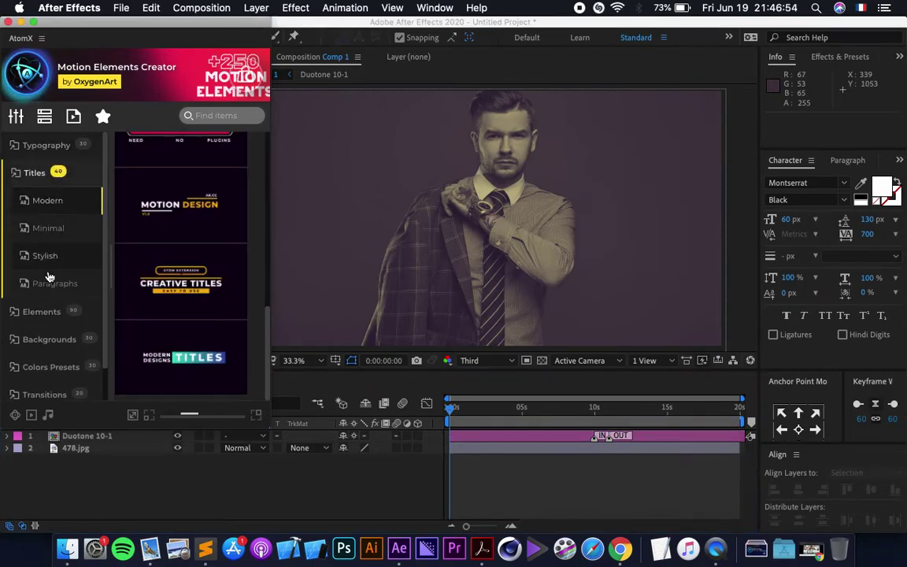
pyautogui.click(48, 283)
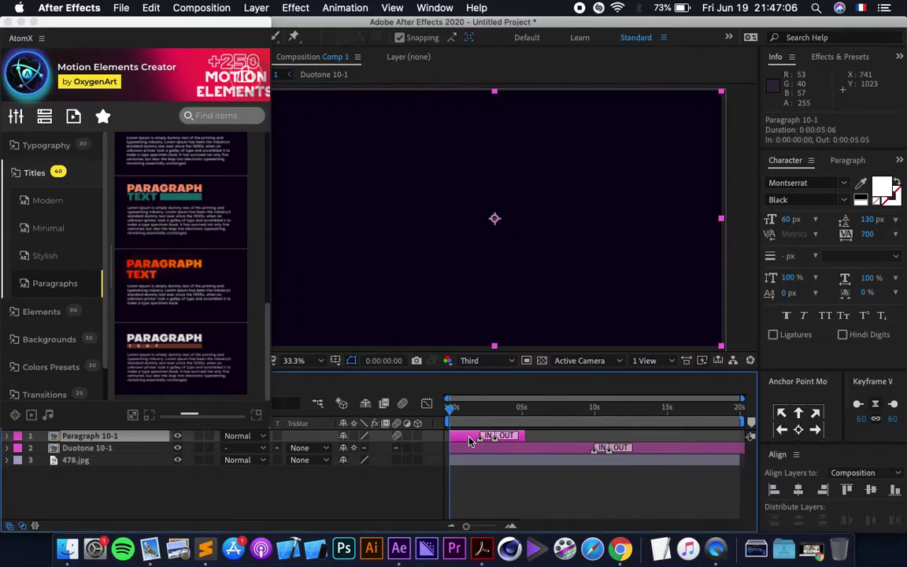
pyautogui.click(15, 116)
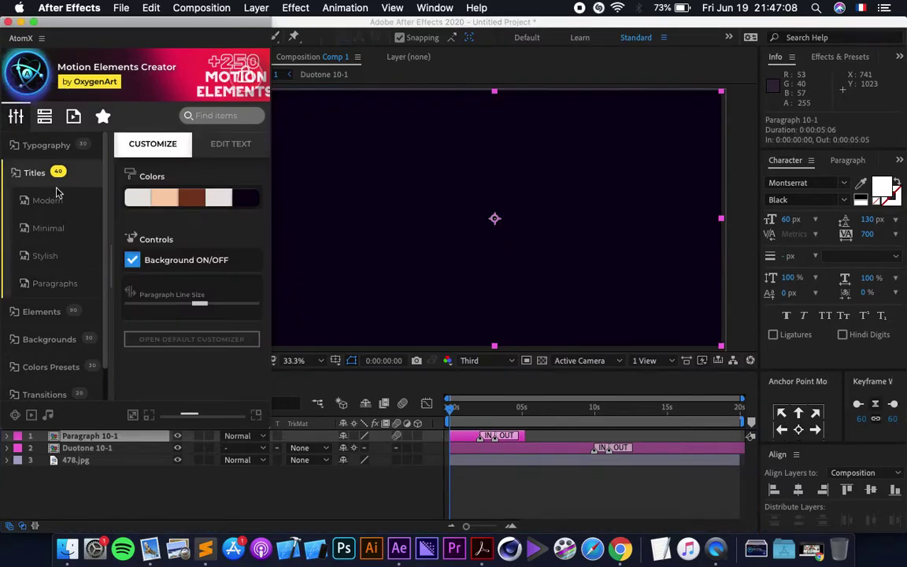
pyautogui.click(131, 260)
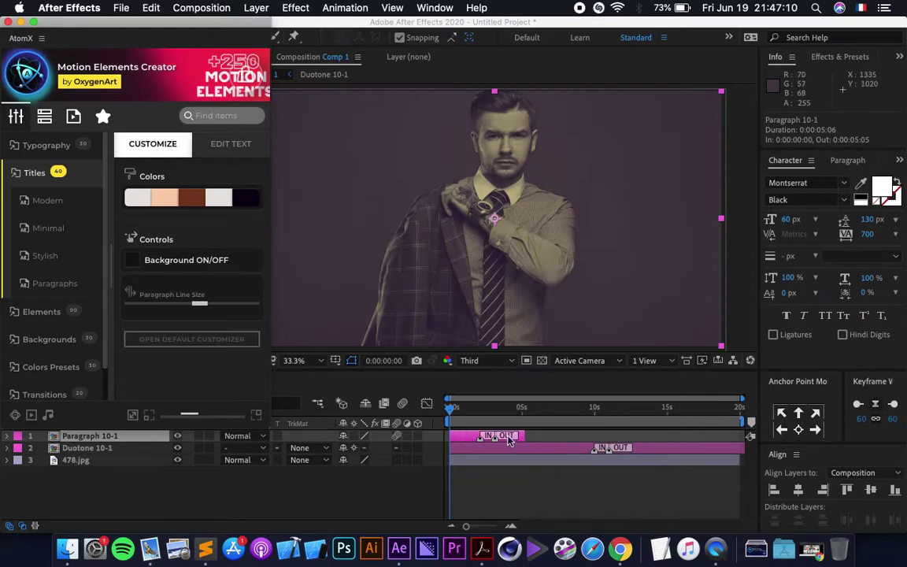
pyautogui.moveTo(454, 411); pyautogui.dragTo(479, 408)
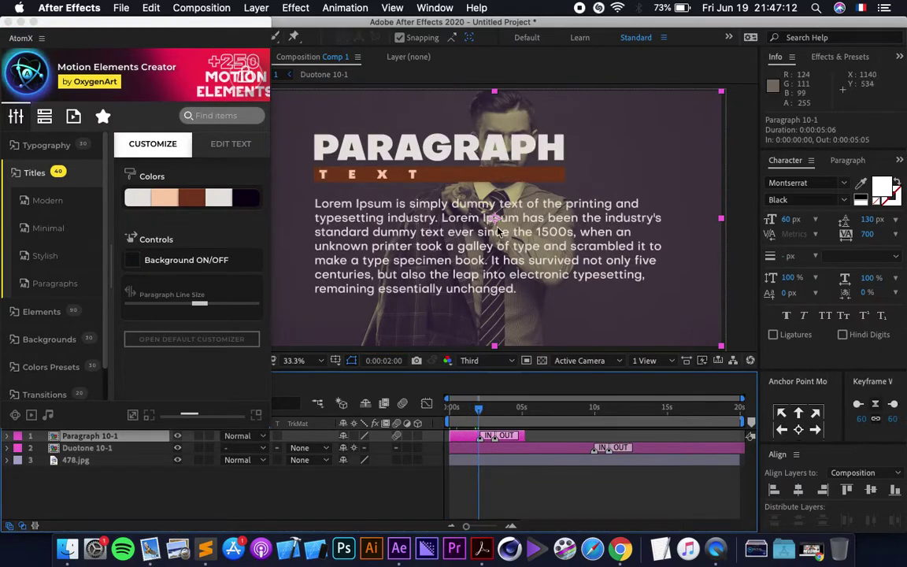
pyautogui.press('Delete')
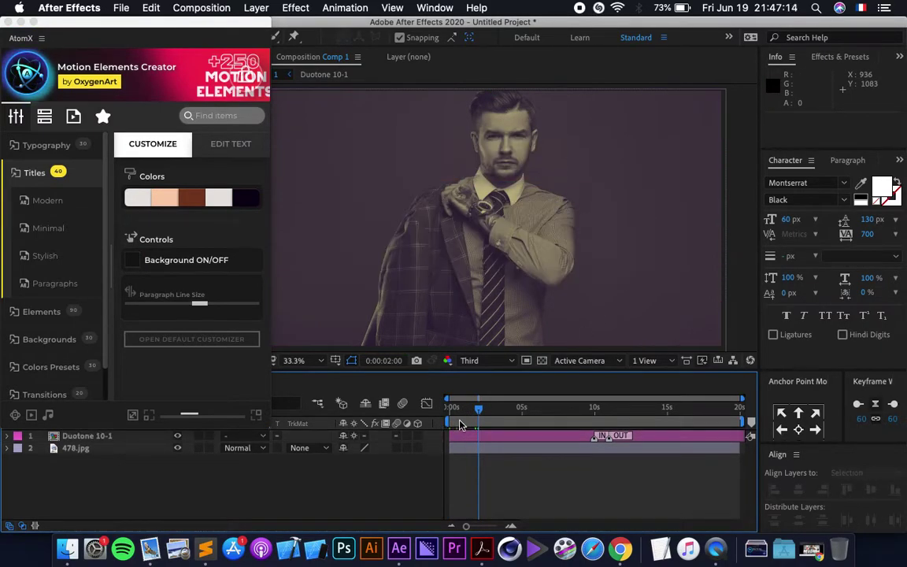
# Add the Paragraph 06 title above the duotone photo and turn off its background.
pyautogui.click(37, 285)
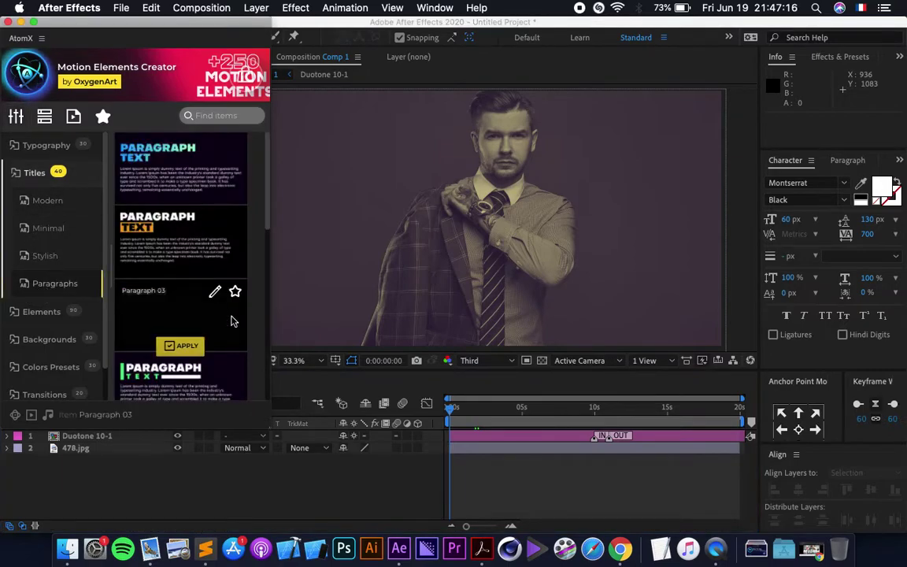
pyautogui.scroll(-2, 179, 270)
pyautogui.scroll(-5, 179, 269)
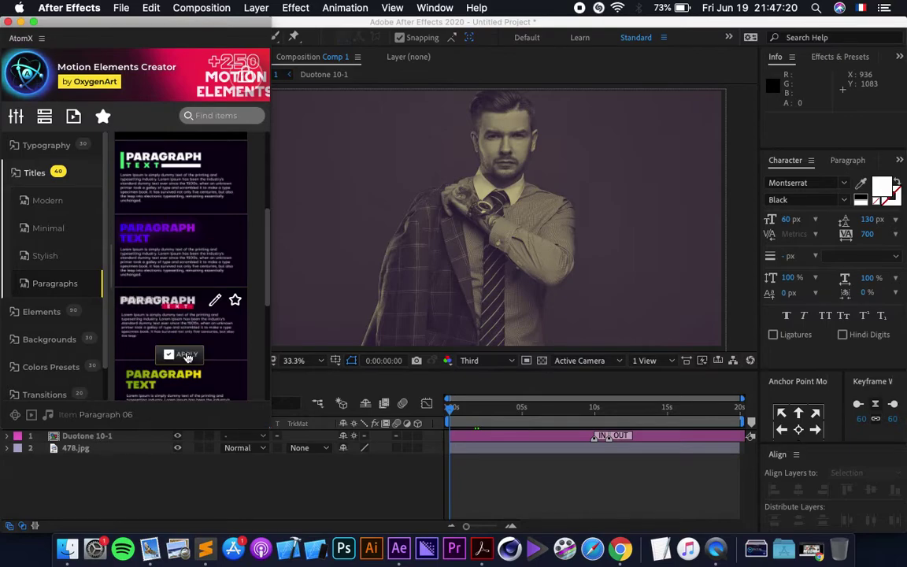
pyautogui.click(181, 355)
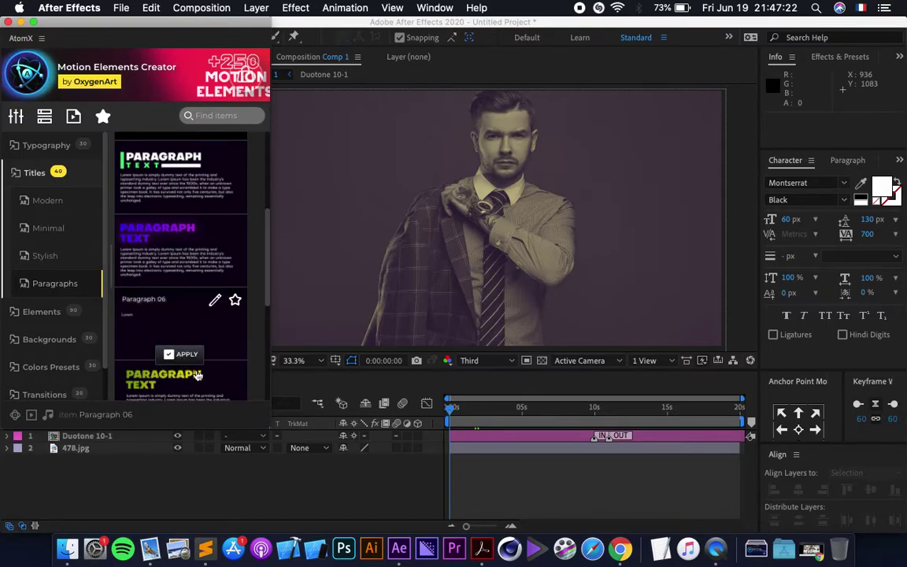
pyautogui.moveTo(473, 421); pyautogui.dragTo(489, 411)
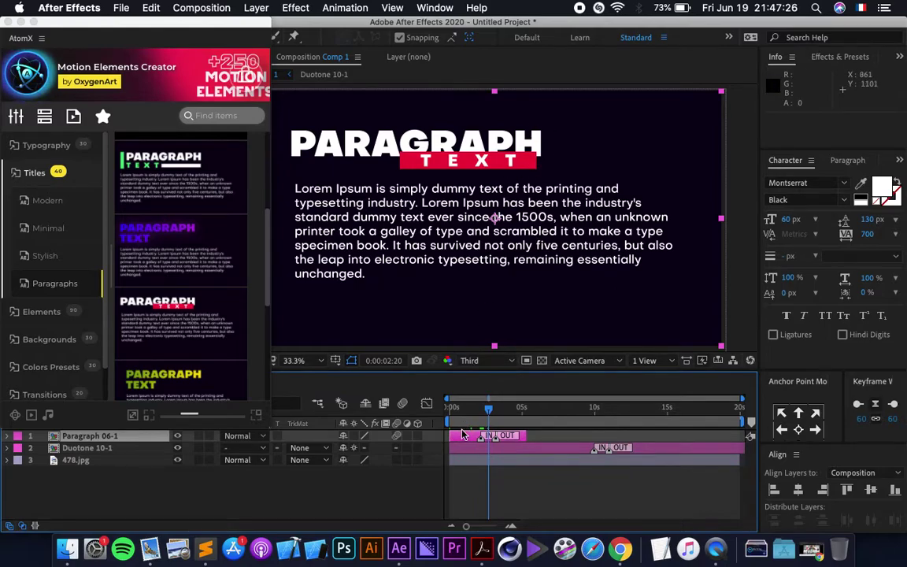
pyautogui.click(9, 117)
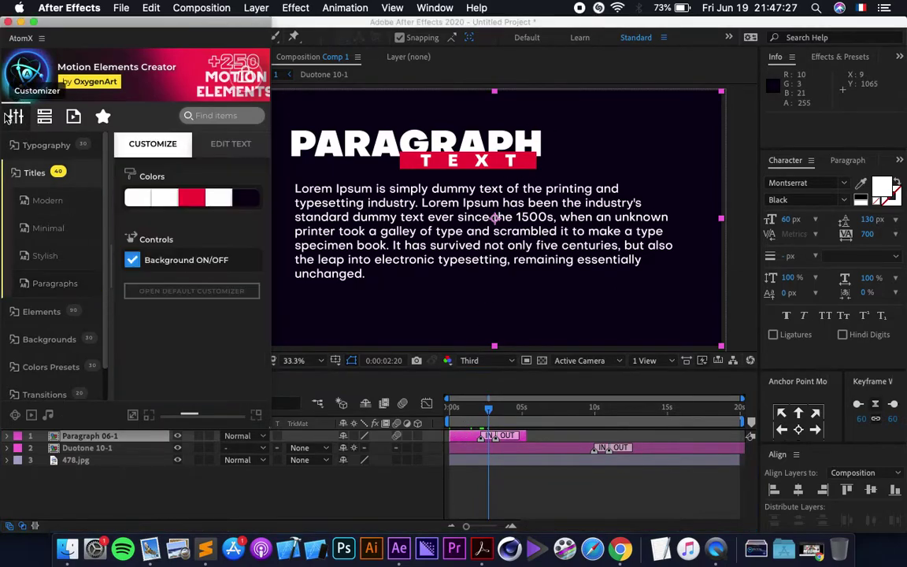
pyautogui.click(132, 261)
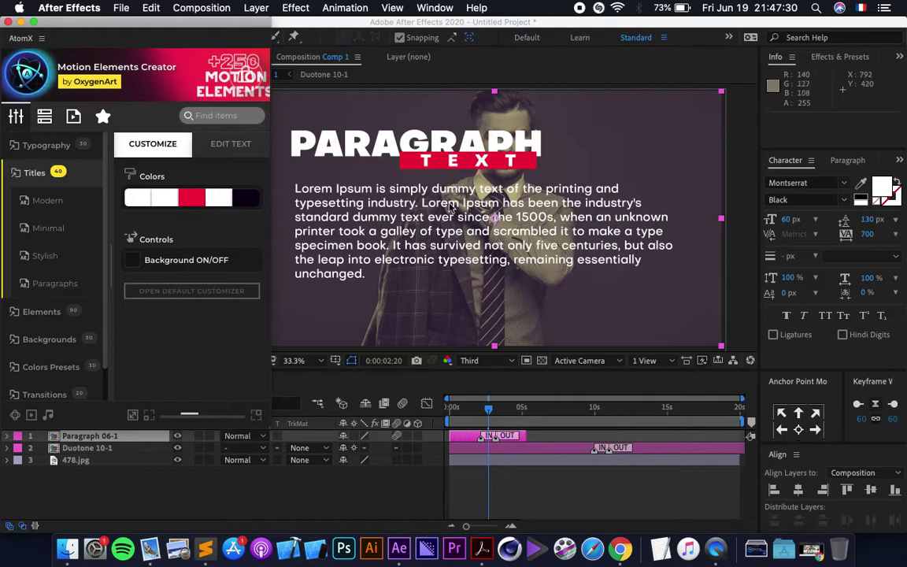
# Set the Paragraph 06-1 layer's scale to 60% and narrow the AtomX window to uncover the composition frame.
pyautogui.click(148, 437)
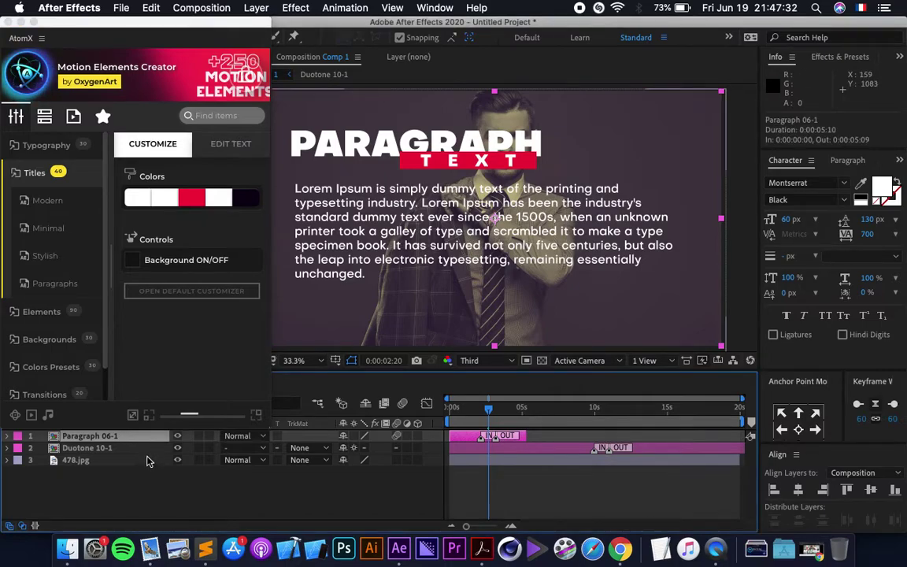
pyautogui.press('s')
pyautogui.click(364, 448)
pyautogui.write('60')
pyautogui.press('Return')
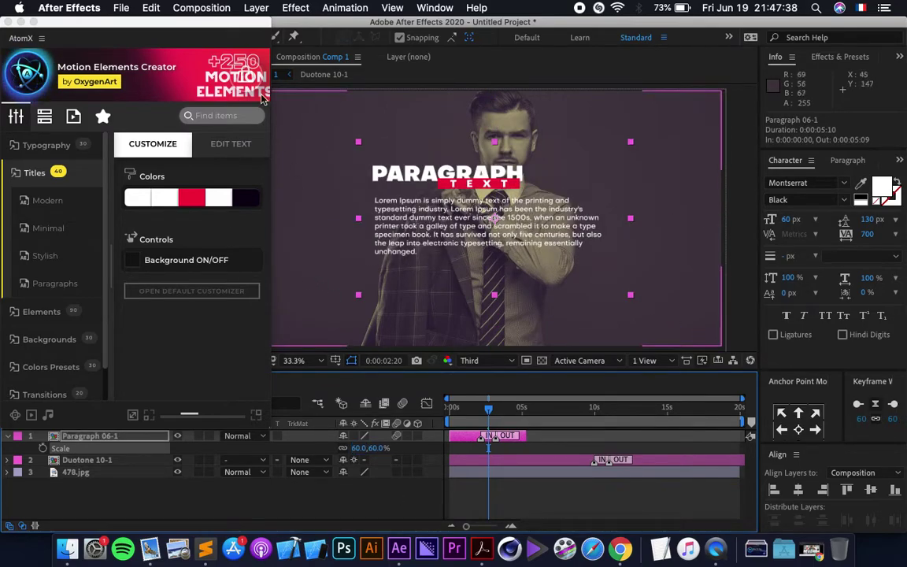
pyautogui.moveTo(266, 22)
pyautogui.mouseDown()
pyautogui.moveTo(228, 14)
pyautogui.moveTo(255, 10)
pyautogui.moveTo(257, 29)
pyautogui.mouseUp()
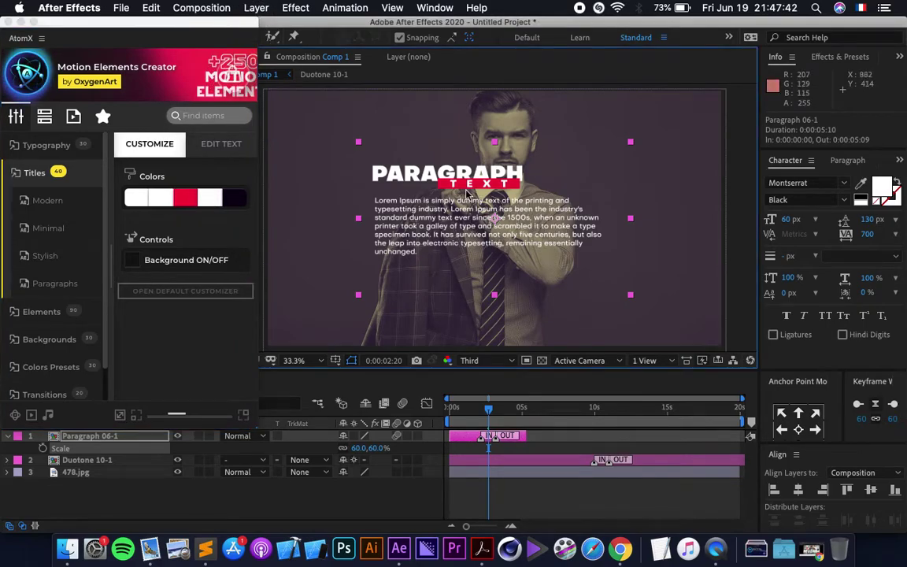
# Move the Paragraph 06-1 title to the lower-left area of the frame, at about position 576, 870.
pyautogui.moveTo(496, 223); pyautogui.dragTo(403, 296)
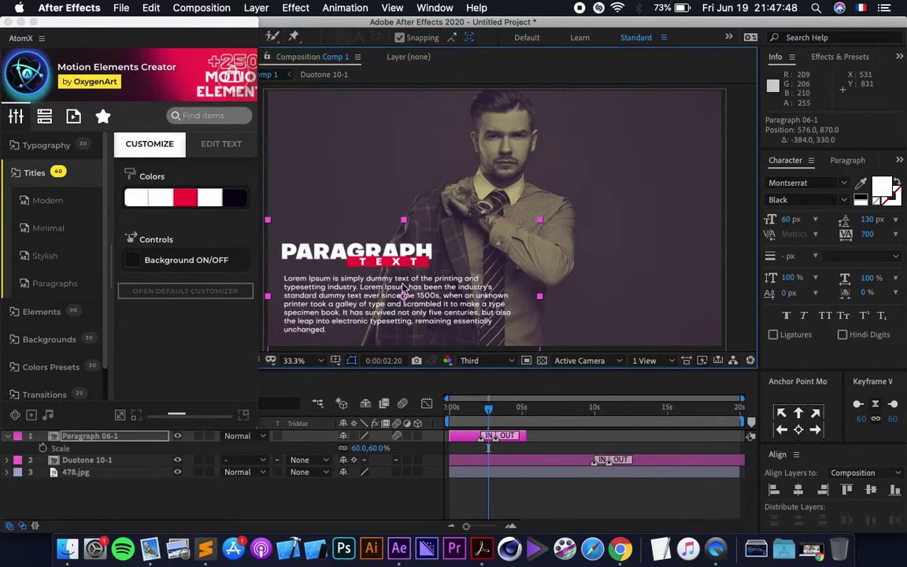
pyautogui.click(227, 500)
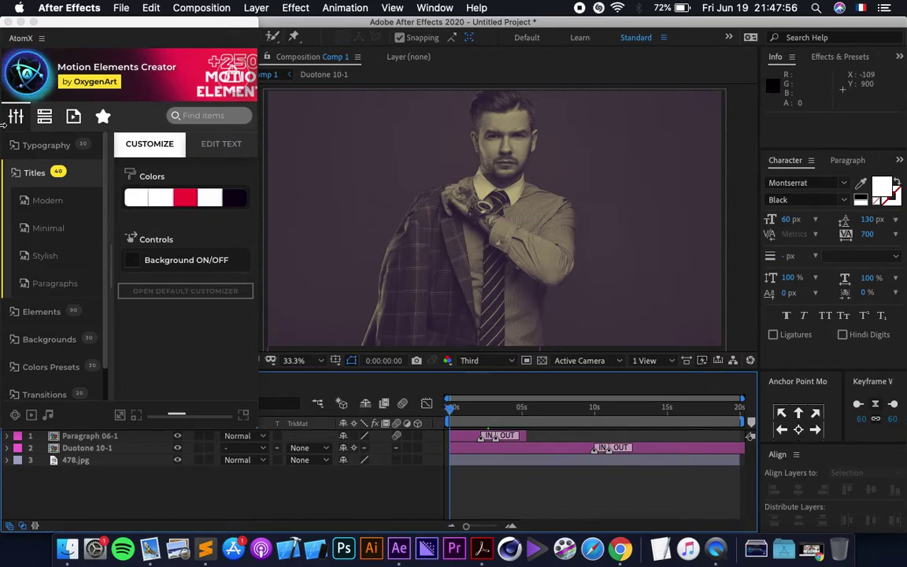
# Find the Modern 10 preset among the modern titles and add it to the composition.
pyautogui.click(26, 229)
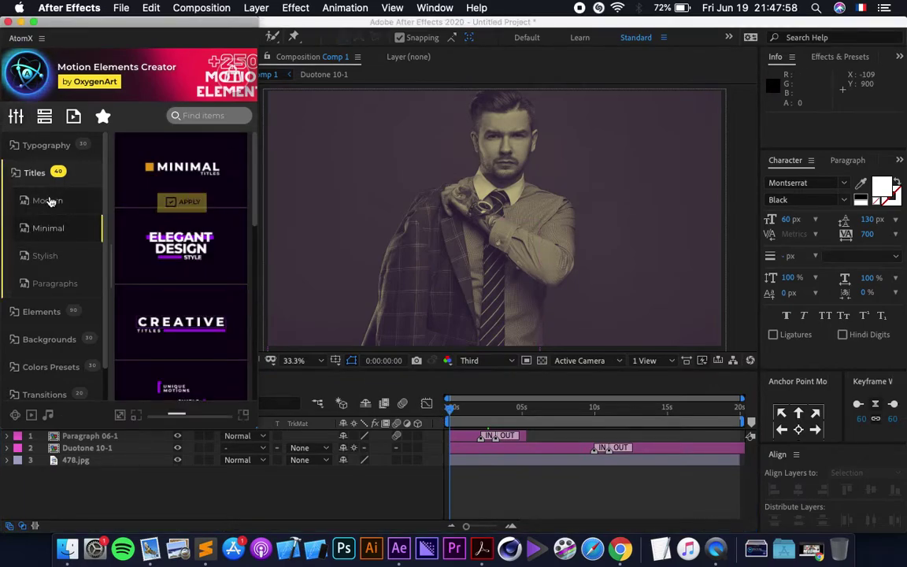
pyautogui.click(43, 200)
pyautogui.scroll(-10, 178, 275)
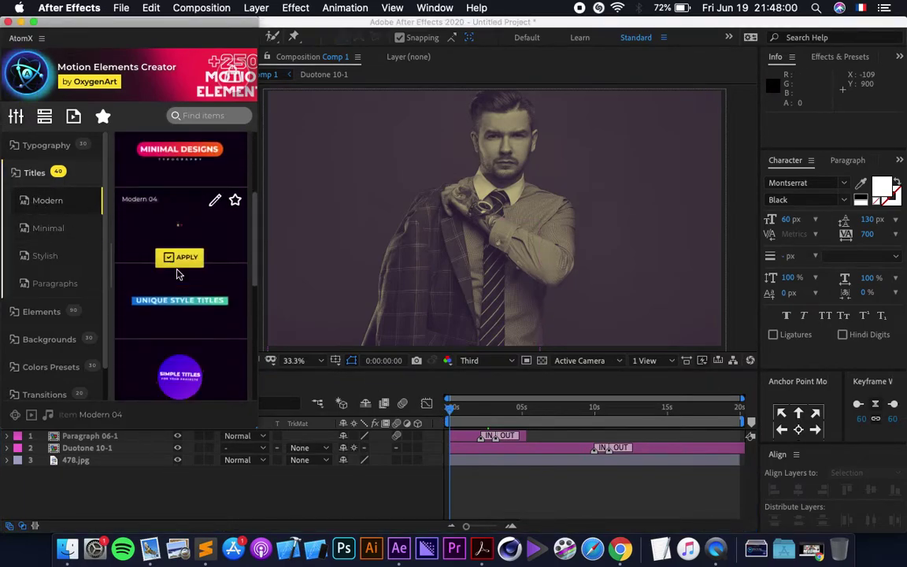
pyautogui.scroll(-5, 178, 275)
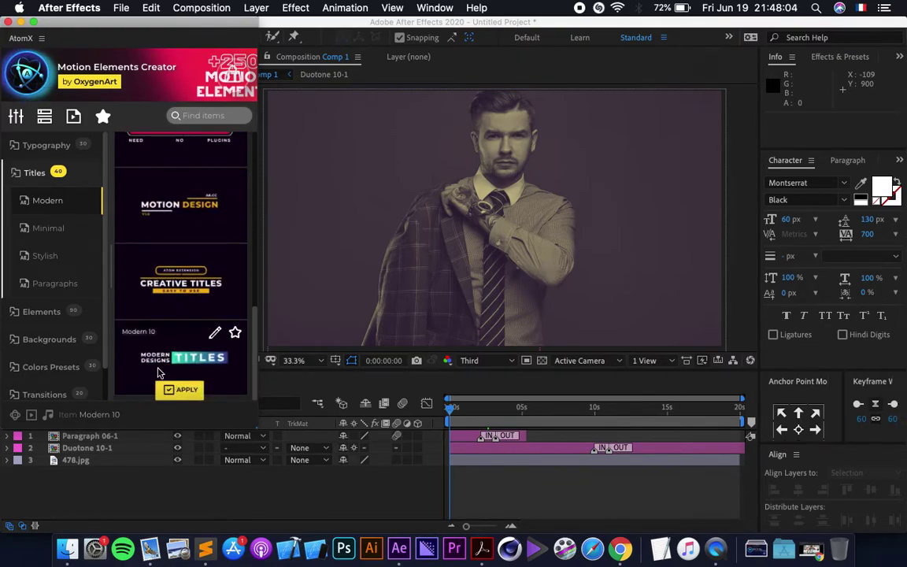
pyautogui.click(182, 390)
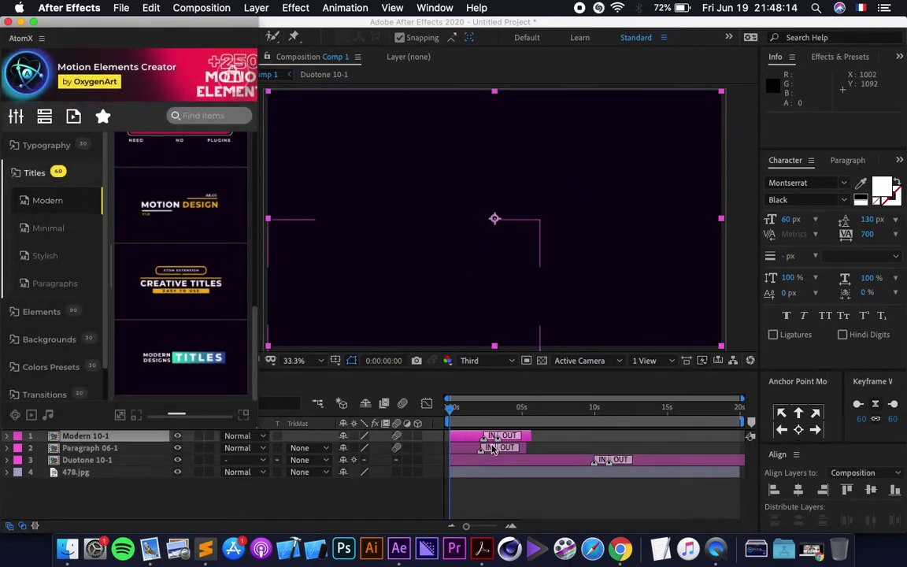
# Turn off the background of the Modern 10-1 title layer.
pyautogui.click(472, 448)
pyautogui.click(470, 437)
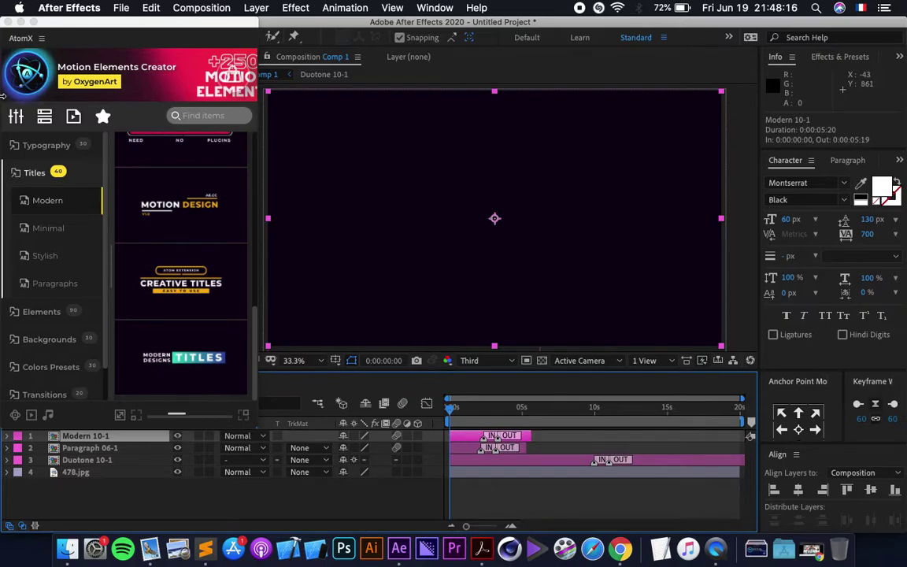
pyautogui.click(15, 117)
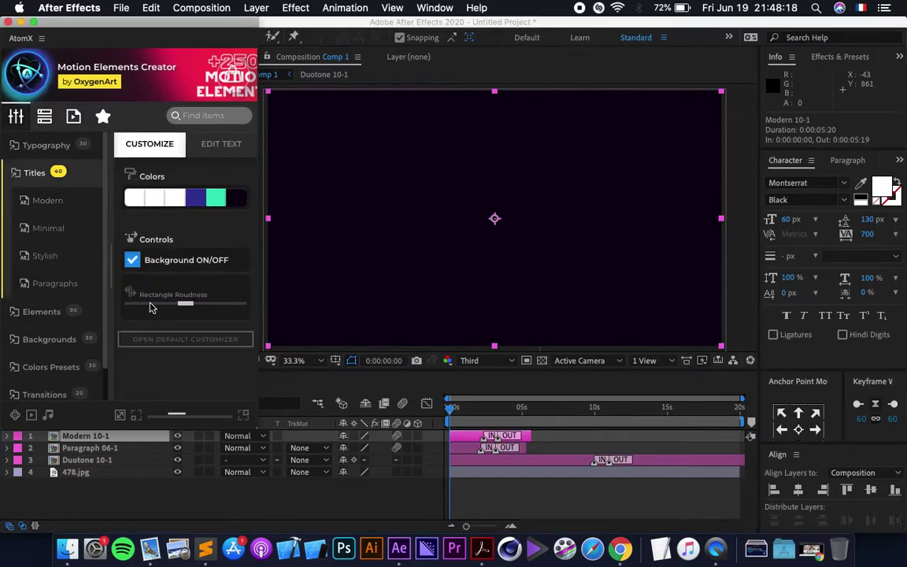
pyautogui.click(133, 260)
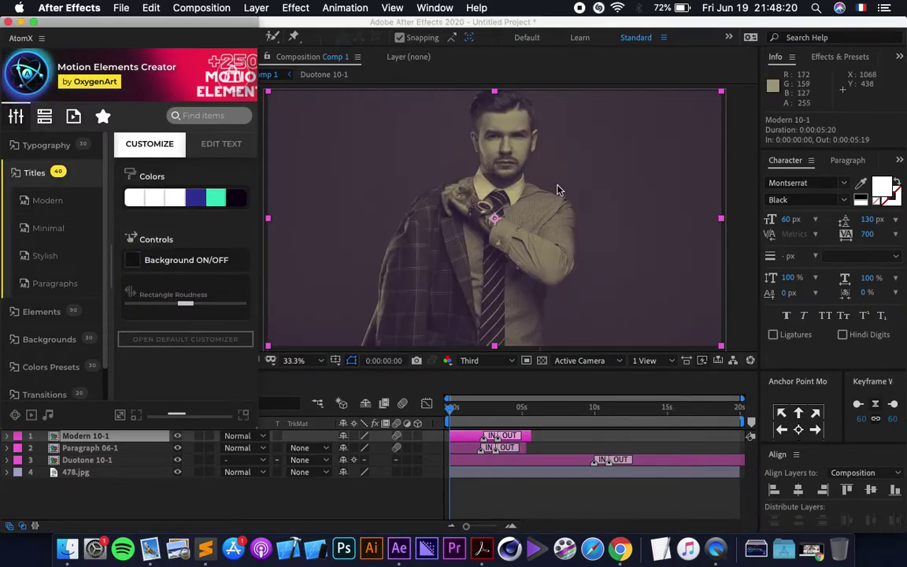
# At about 0:00:03:24, scale the Modern 10-1 title to 65% and move it to the frame's upper-right corner, about position 1545, 105.
pyautogui.moveTo(462, 407); pyautogui.dragTo(505, 407)
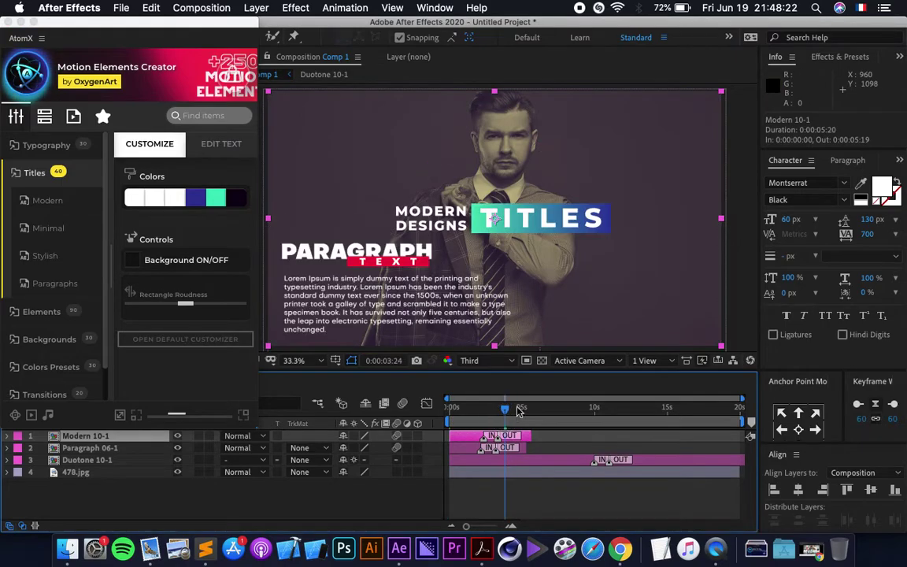
pyautogui.click(154, 442)
pyautogui.press('s')
pyautogui.click(363, 449)
pyautogui.write('50')
pyautogui.press('Return')
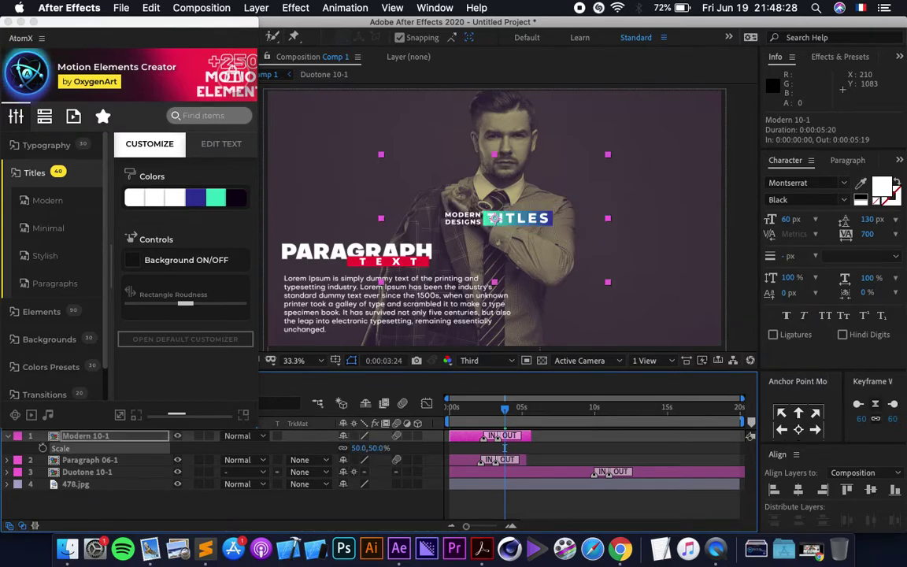
pyautogui.click(359, 453)
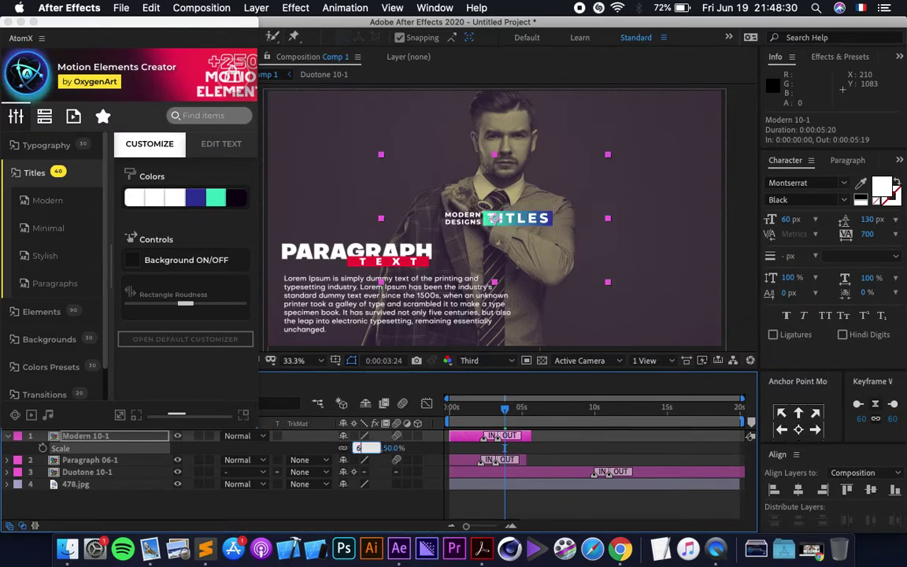
pyautogui.write('65')
pyautogui.press('Return')
pyautogui.moveTo(560, 196); pyautogui.dragTo(653, 120)
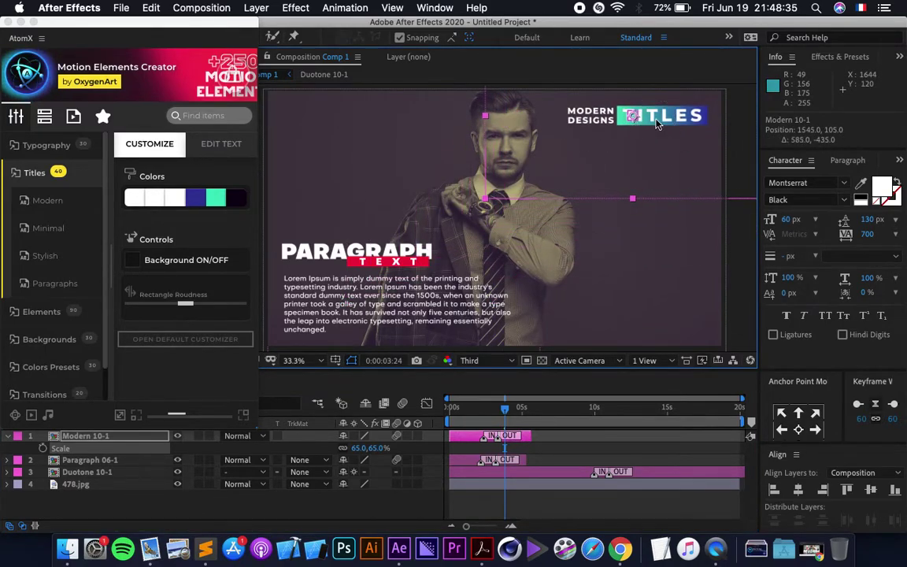
# Display the title/action safe margins and nudge the Paragraph 06-1 title right to position 612, 870, aligning it with the margin.
pyautogui.click(335, 360)
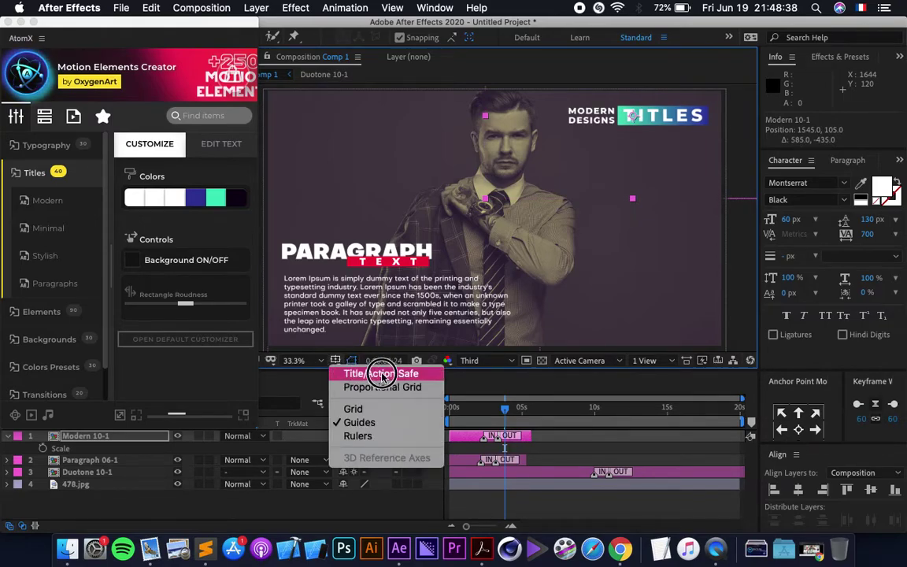
pyautogui.click(376, 371)
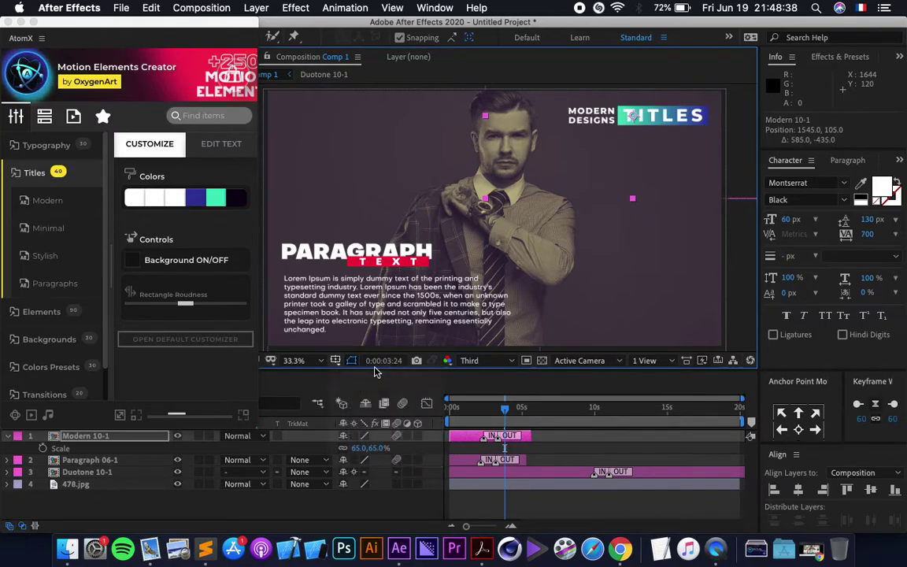
pyautogui.click(111, 461)
pyautogui.hotkey('shift', 'Right')
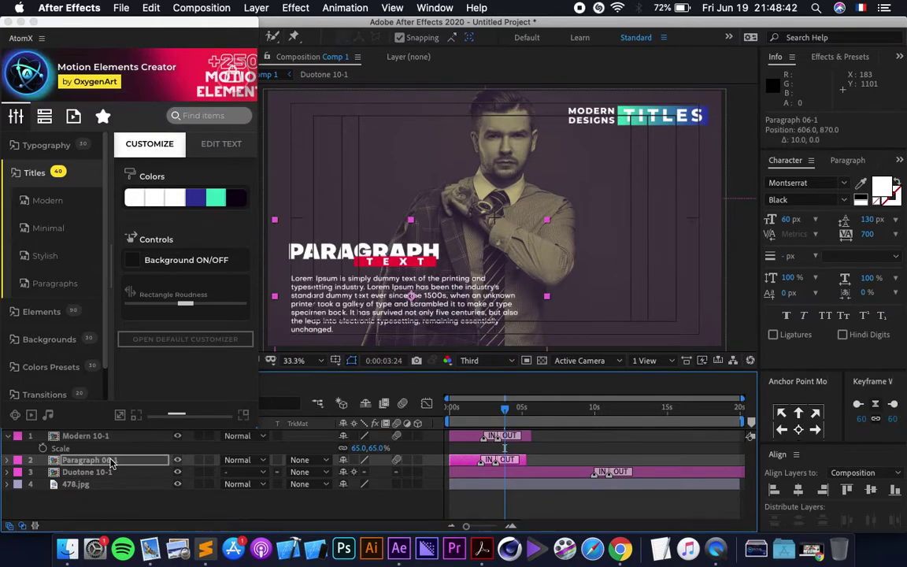
pyautogui.press('Right')
pyautogui.press('Right')
pyautogui.press('Right')
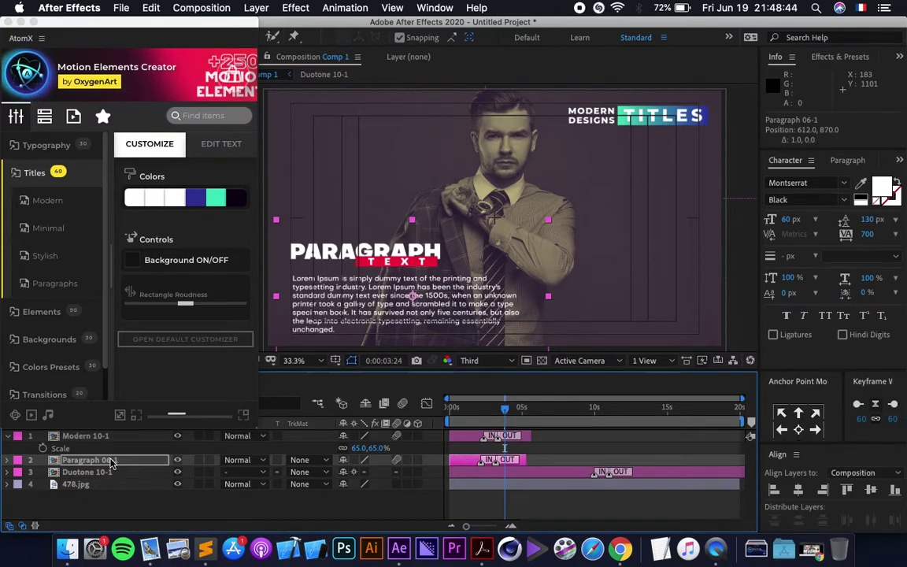
# Nudge the Modern 10-1 title to position 1503, 93 to fit the safe margin, and hide the title/action safe overlay.
pyautogui.click(642, 118)
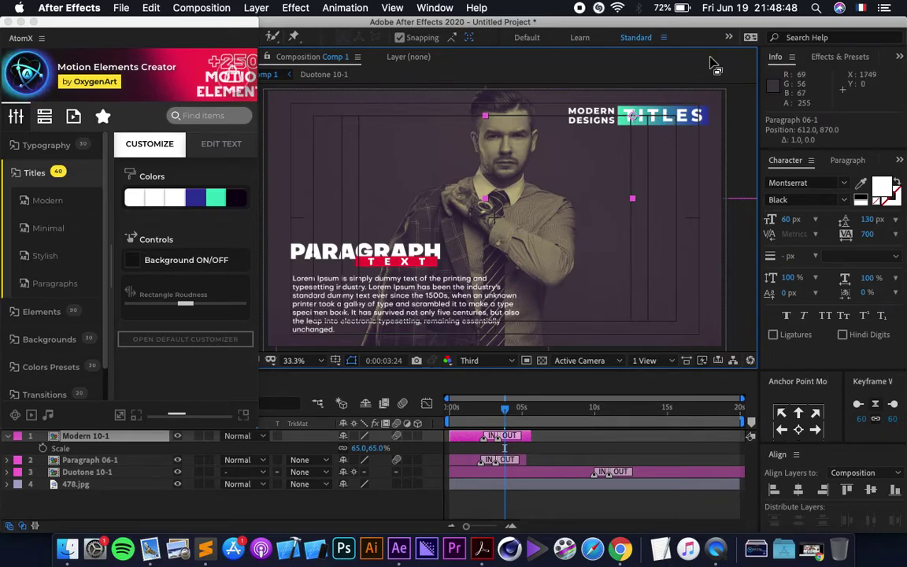
pyautogui.hotkey('shift', 'Left')
pyautogui.press('Up')
pyautogui.press('Left')
pyautogui.press('Left')
pyautogui.press('Left')
pyautogui.press('Left')
pyautogui.press('Up')
pyautogui.press('Up')
pyautogui.press('Up')
pyautogui.press('Up')
pyautogui.press('Up')
pyautogui.press('Up')
pyautogui.press('Up')
pyautogui.click(336, 360)
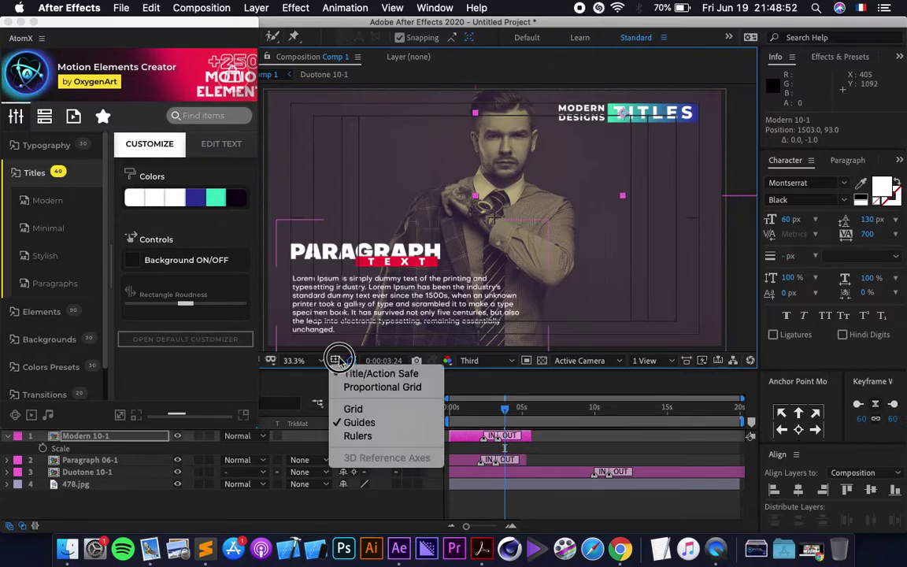
pyautogui.click(358, 422)
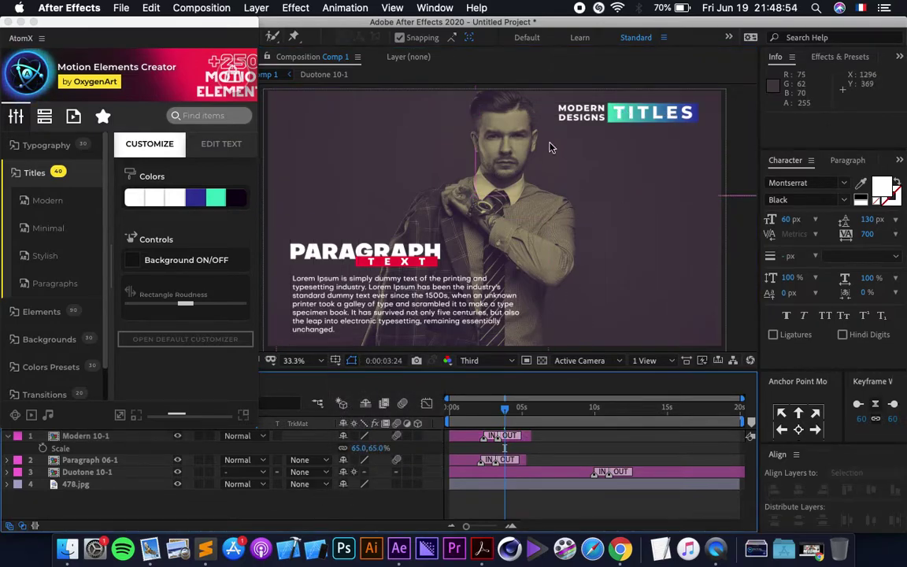
# Change the Modern 10-1 title's dark blue color to brown #9a6533 and copy its hex code.
pyautogui.click(482, 456)
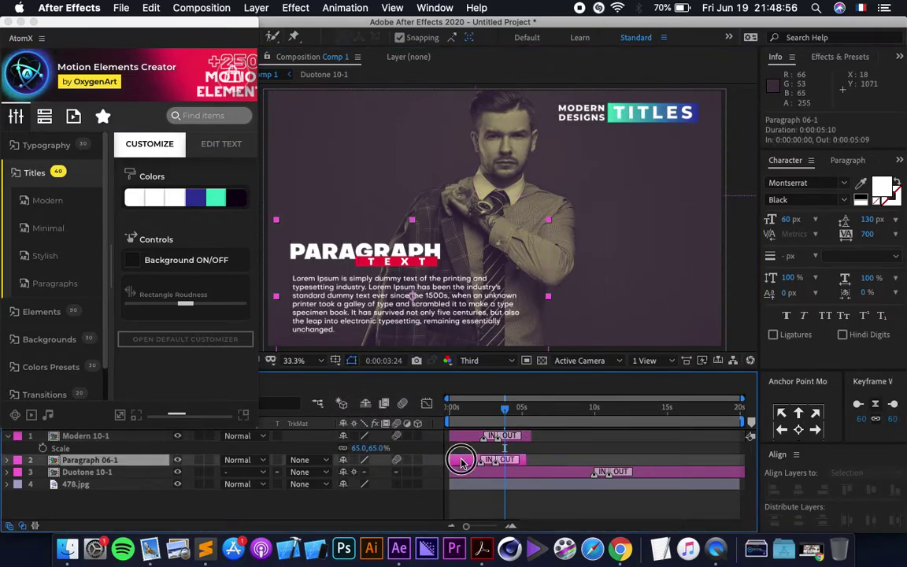
pyautogui.click(464, 441)
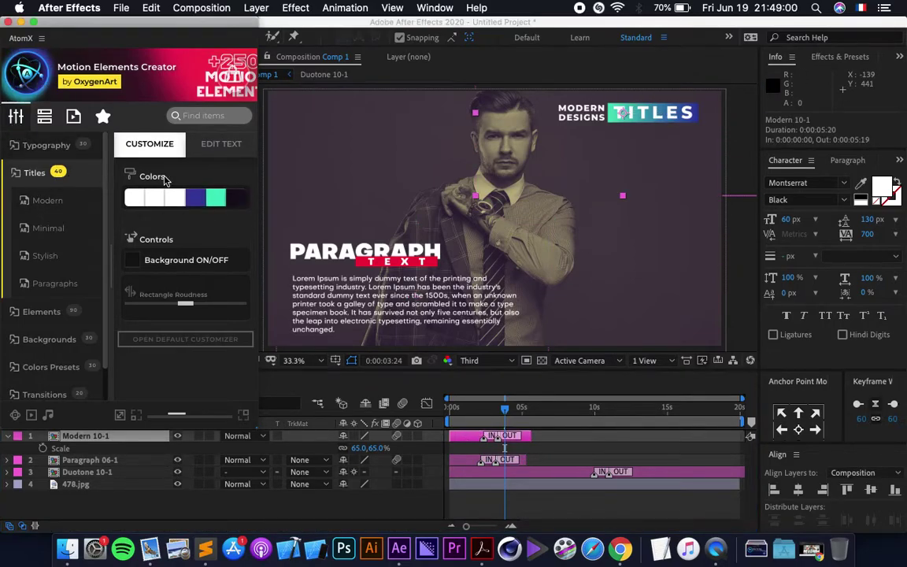
pyautogui.click(196, 198)
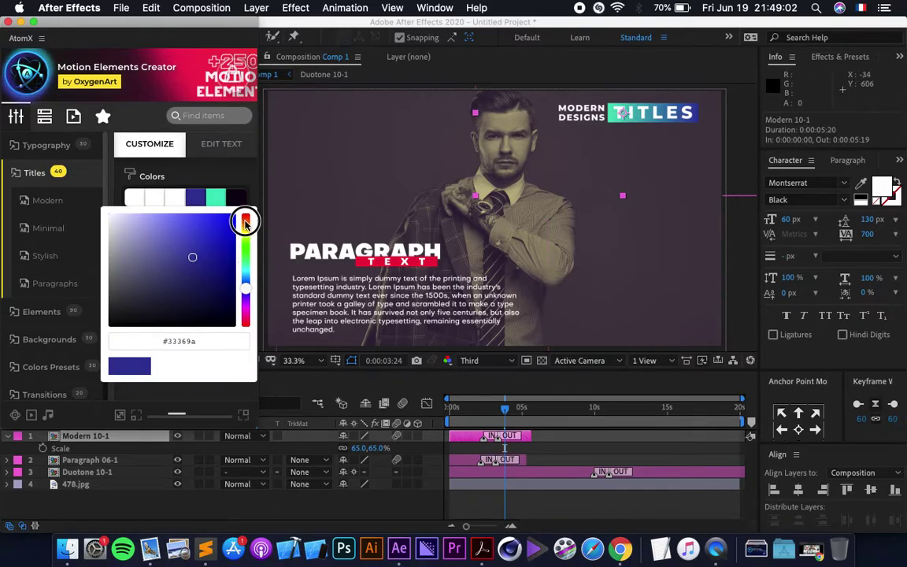
pyautogui.click(245, 224)
pyautogui.moveTo(245, 225); pyautogui.dragTo(245, 225)
pyautogui.click(175, 343)
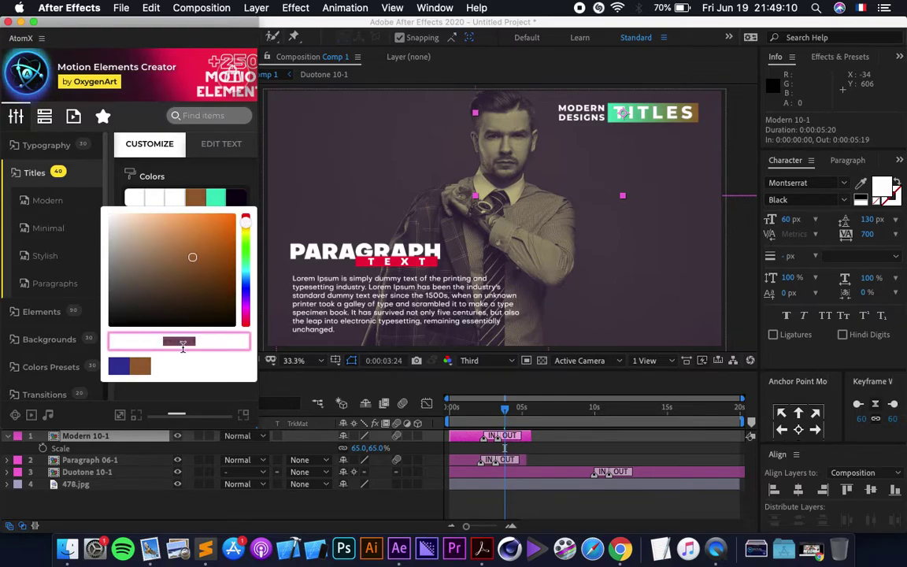
pyautogui.rightClick(184, 341)
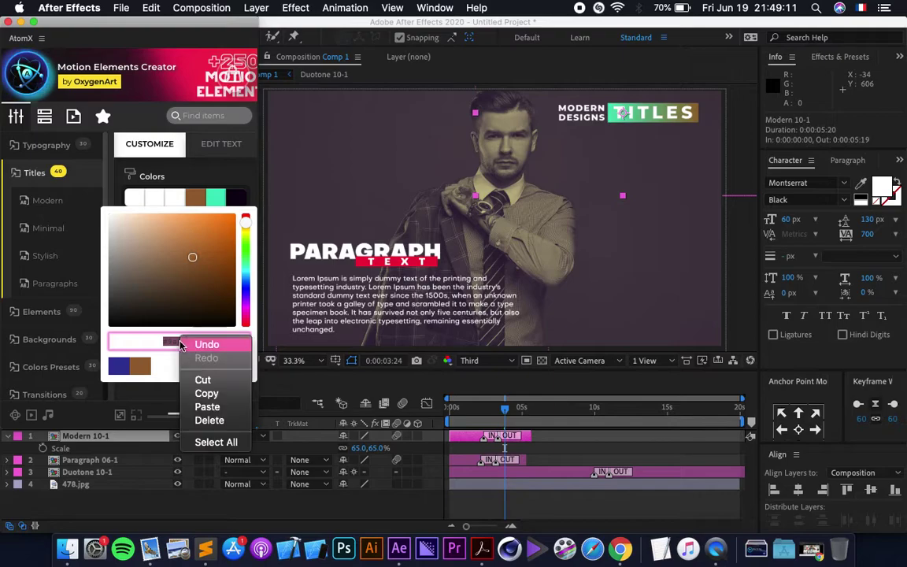
pyautogui.click(207, 393)
# Change the Modern 10-1 title's green color to a golden yellow.
pyautogui.click(218, 202)
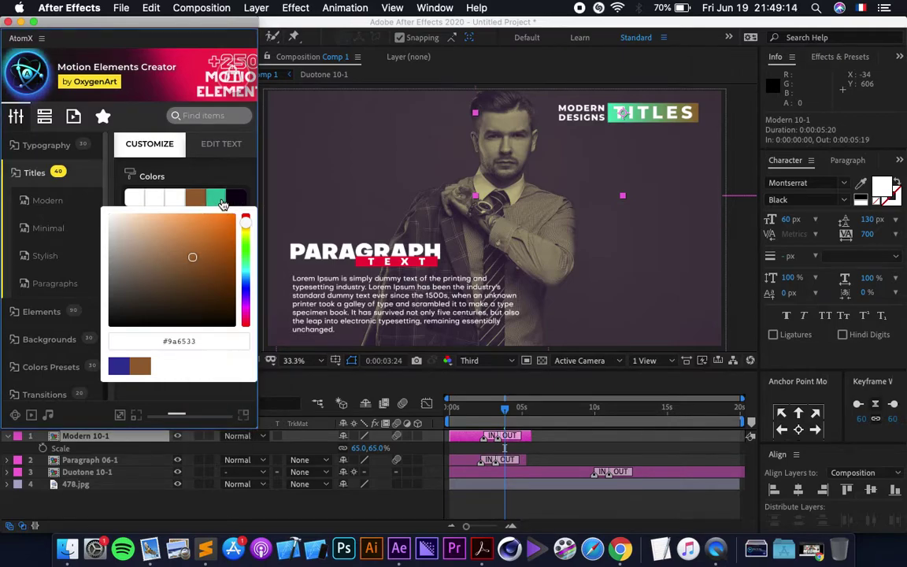
pyautogui.click(245, 226)
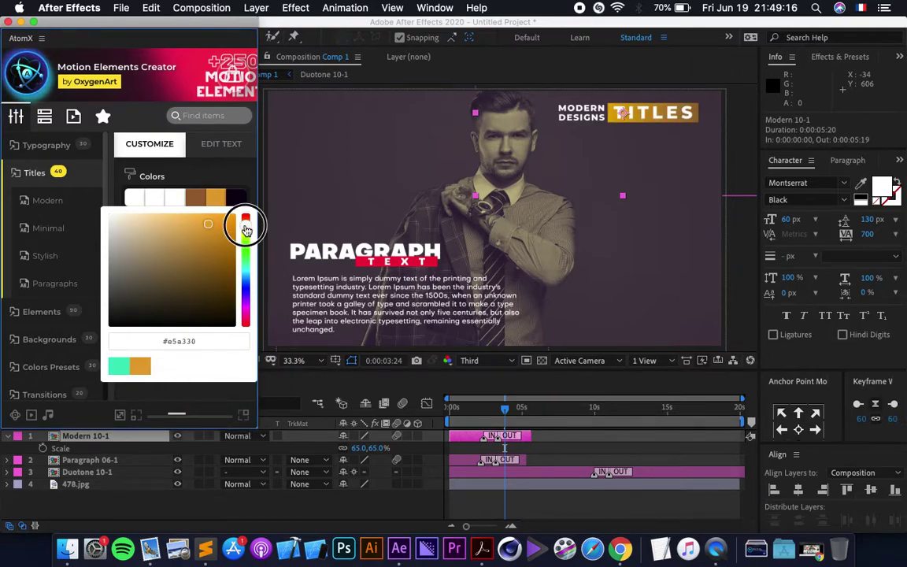
pyautogui.click(246, 228)
pyautogui.moveTo(248, 230); pyautogui.dragTo(248, 229)
# Darken the Modern 10-1 title's brown color to #784312 and copy its hex code.
pyautogui.click(196, 198)
pyautogui.moveTo(211, 273); pyautogui.dragTo(215, 272)
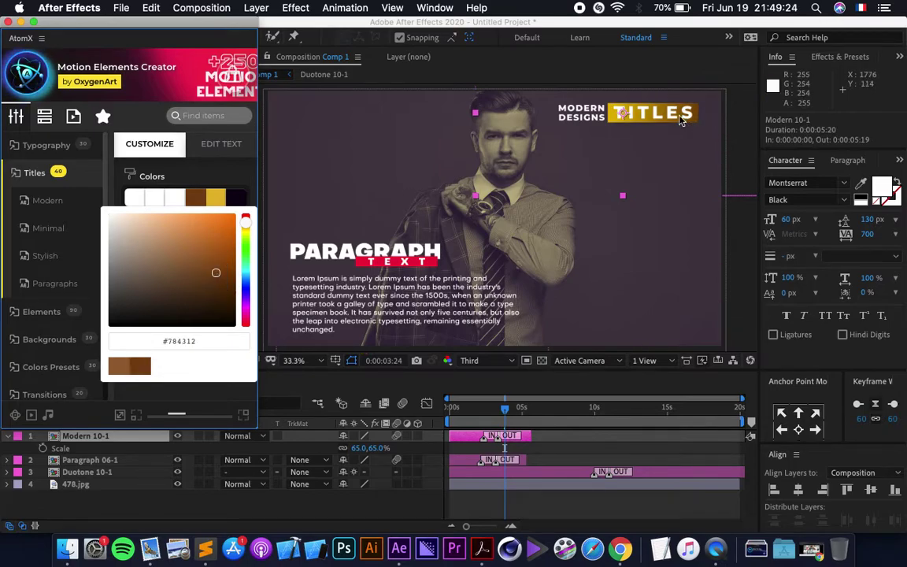
pyautogui.click(197, 340)
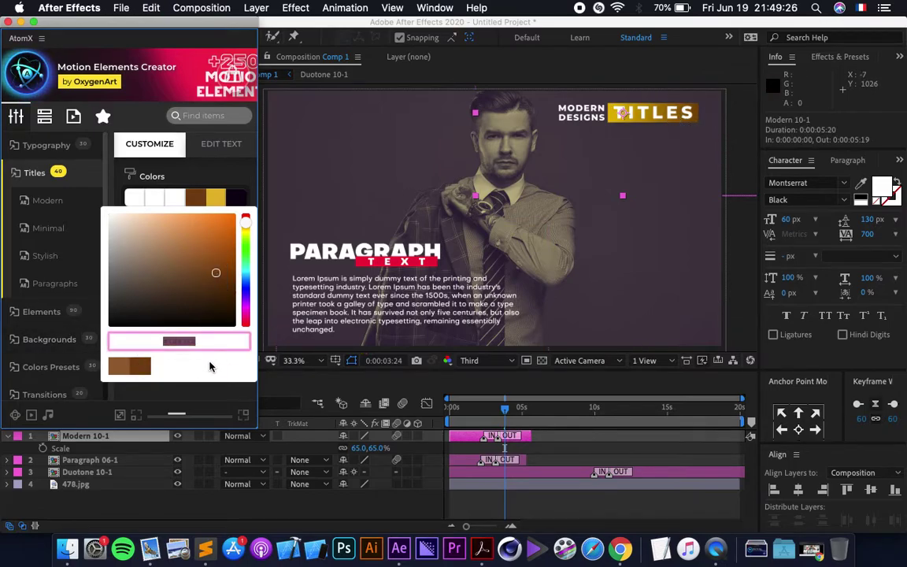
pyautogui.rightClick(188, 343)
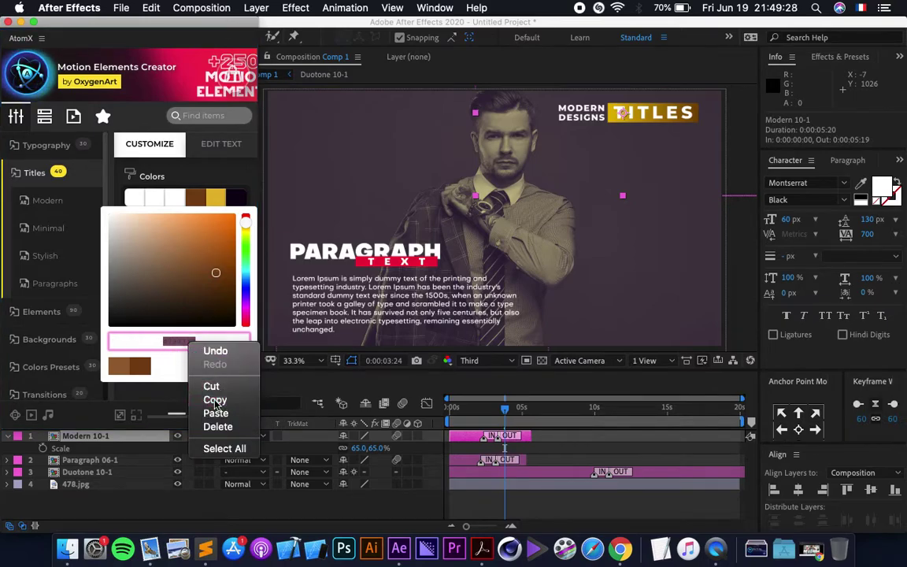
pyautogui.click(208, 399)
pyautogui.click(236, 396)
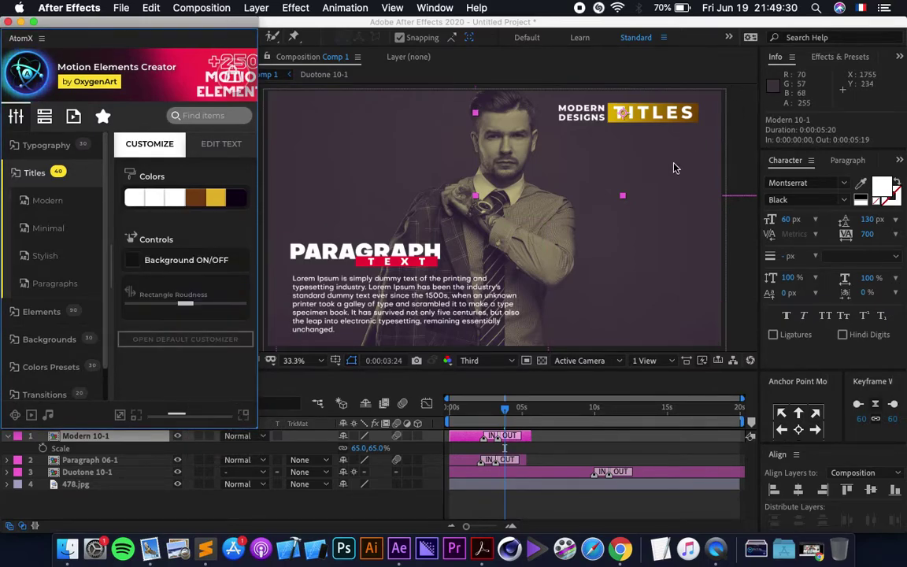
# Nudge the Modern 10-1 title down to position 1503, 123.
pyautogui.click(333, 505)
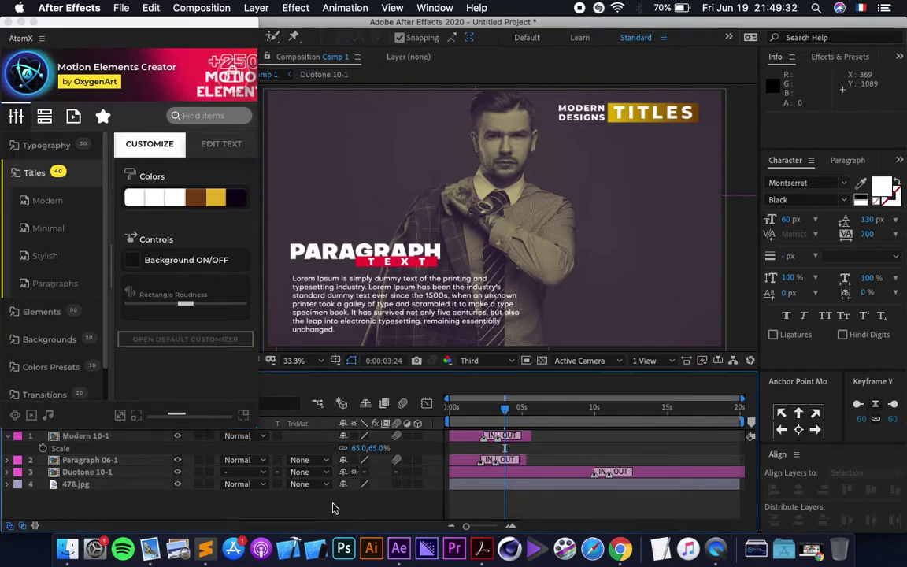
pyautogui.click(155, 438)
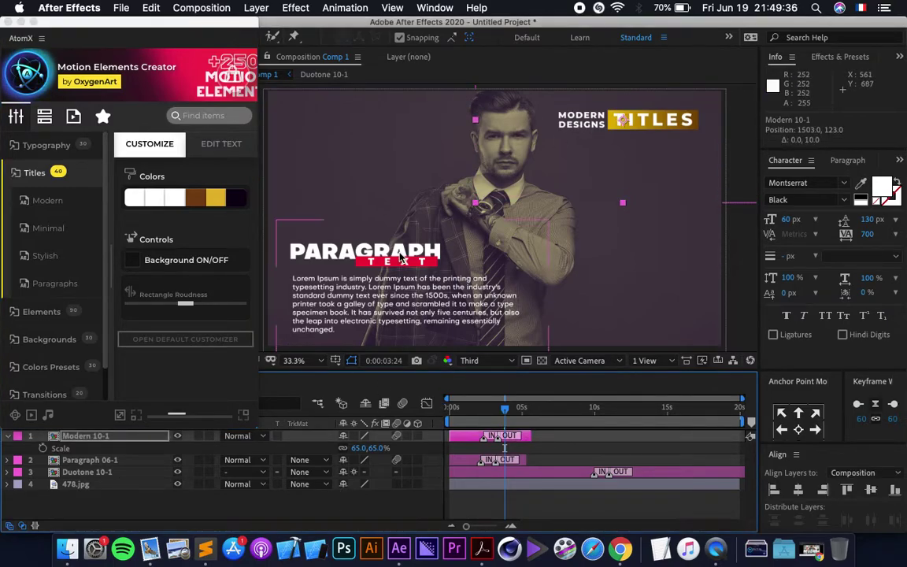
# Change the Paragraph 06-1 title's red color to brown by pasting the copied hex code.
pyautogui.click(346, 251)
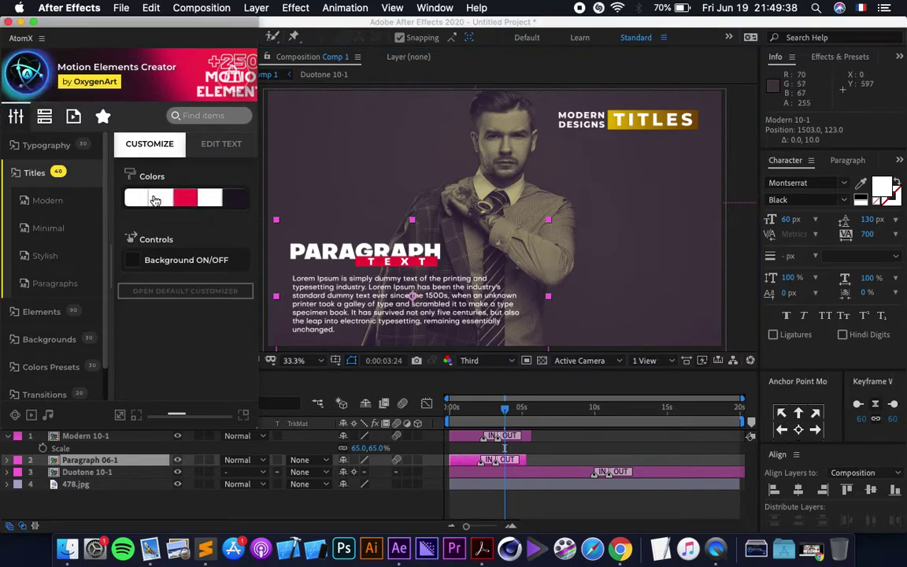
pyautogui.click(185, 197)
pyautogui.click(90, 348)
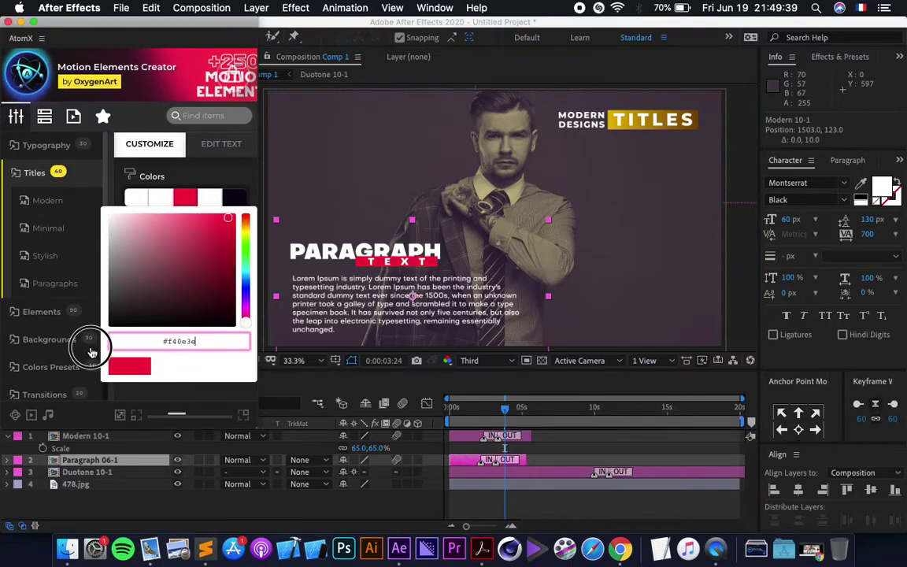
pyautogui.moveTo(195, 342); pyautogui.dragTo(110, 341)
pyautogui.press('super+v')
pyautogui.moveTo(203, 342); pyautogui.dragTo(161, 342)
pyautogui.rightClick(182, 341)
pyautogui.click(207, 409)
pyautogui.click(213, 396)
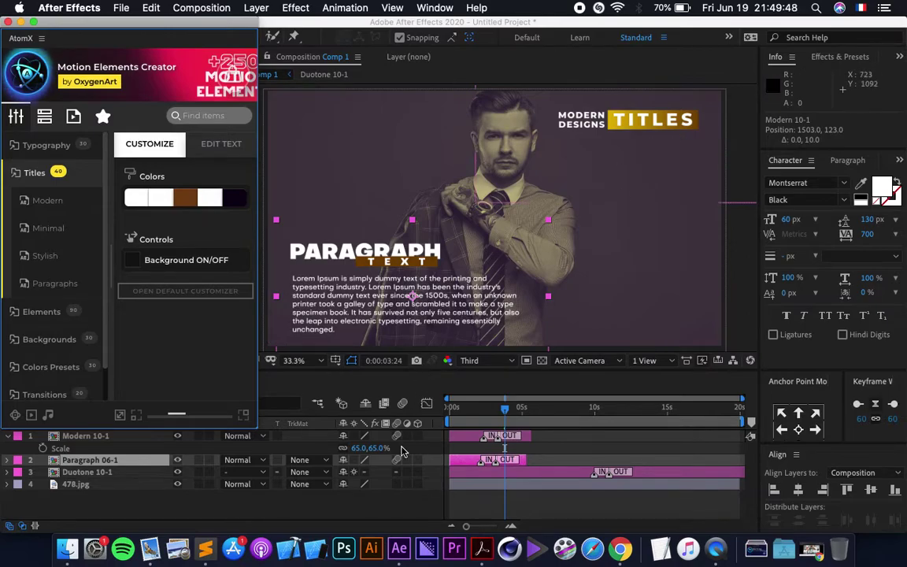
pyautogui.click(405, 496)
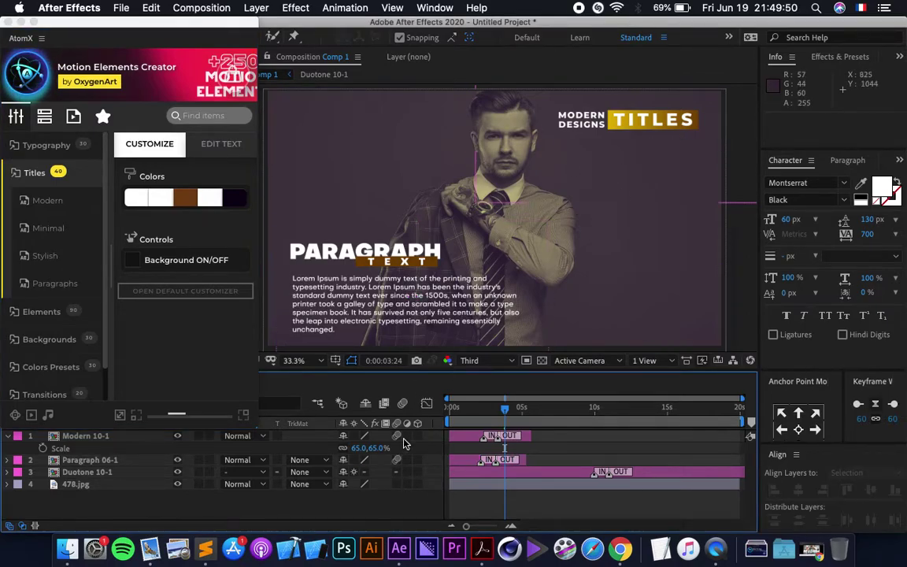
# Return the playhead to the start of Comp 1 and collapse the Modern 10-1 layer's properties.
pyautogui.moveTo(459, 411); pyautogui.dragTo(304, 419)
pyautogui.click(463, 436)
pyautogui.press('u')
pyautogui.press('u')
pyautogui.click(244, 516)
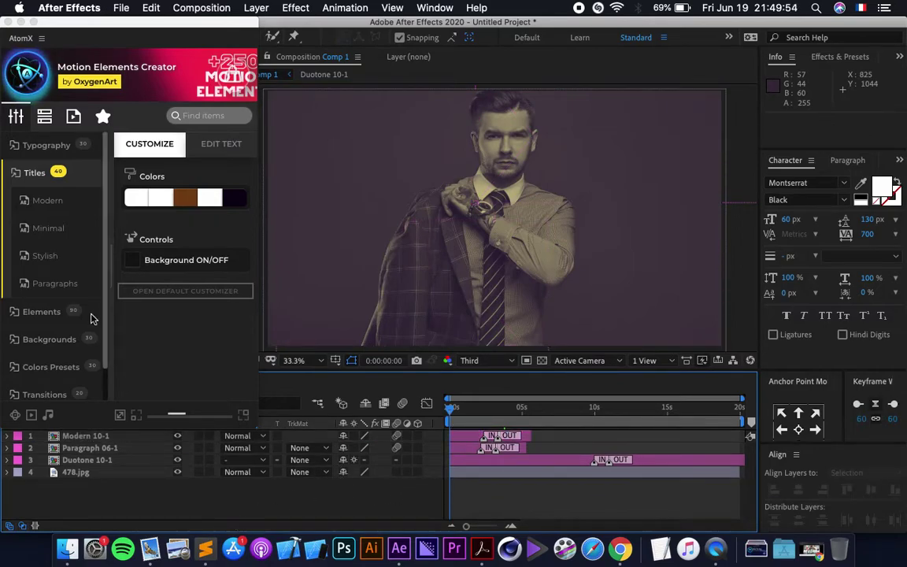
# Browse the social media icon styles under Elements and apply the Instagram Flat Icon to the composition.
pyautogui.click(25, 170)
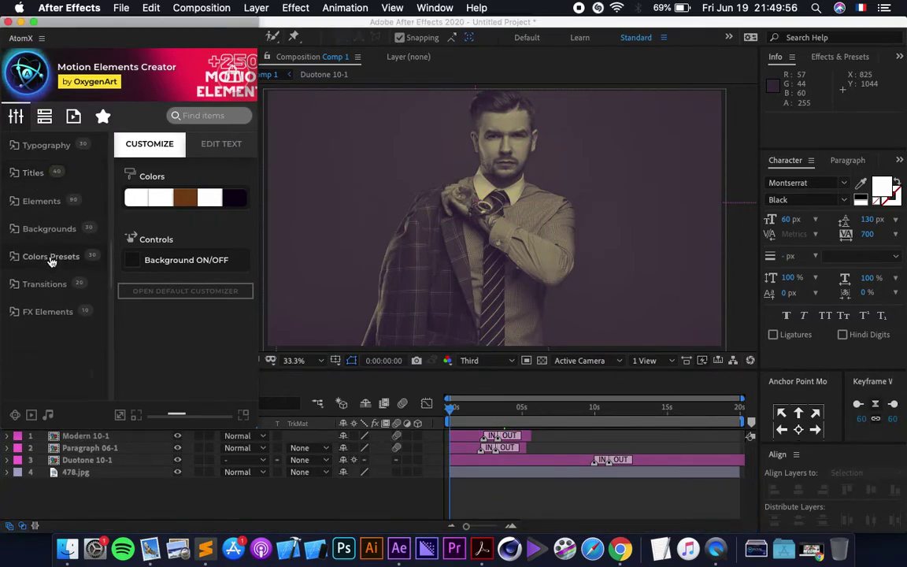
pyautogui.click(46, 203)
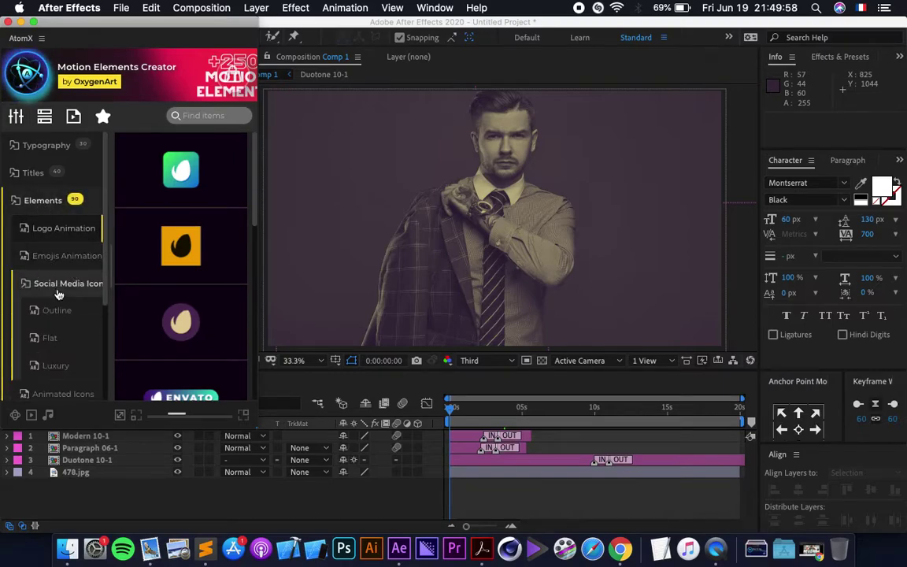
pyautogui.click(63, 285)
pyautogui.click(47, 335)
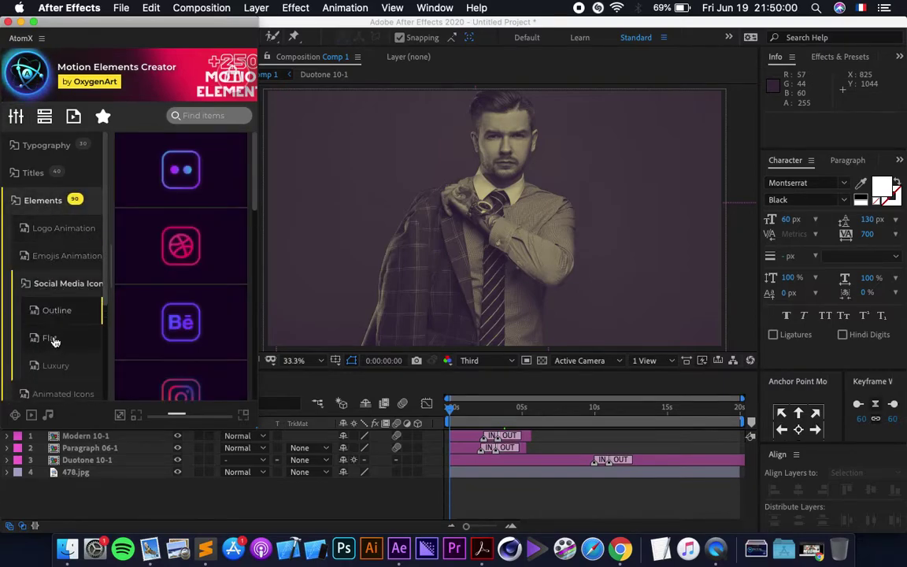
pyautogui.click(59, 366)
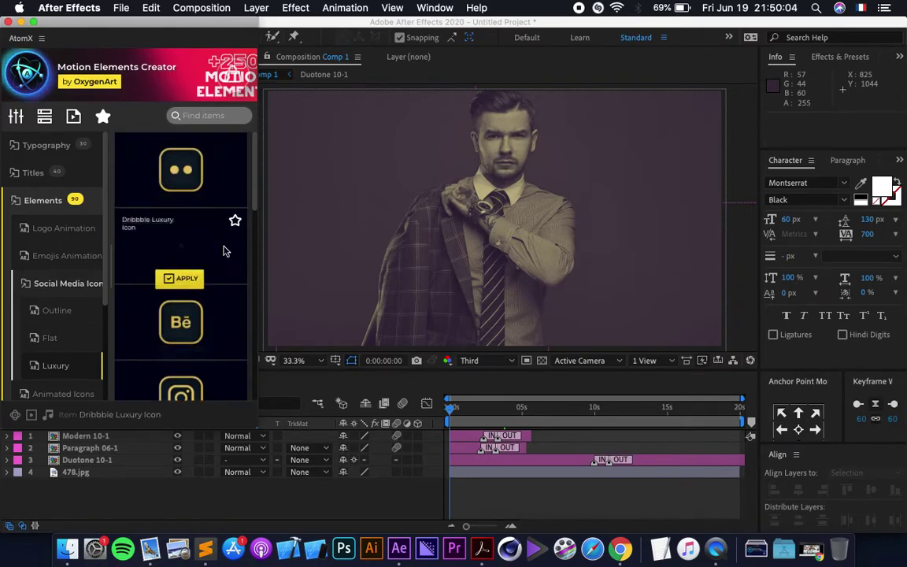
pyautogui.click(79, 339)
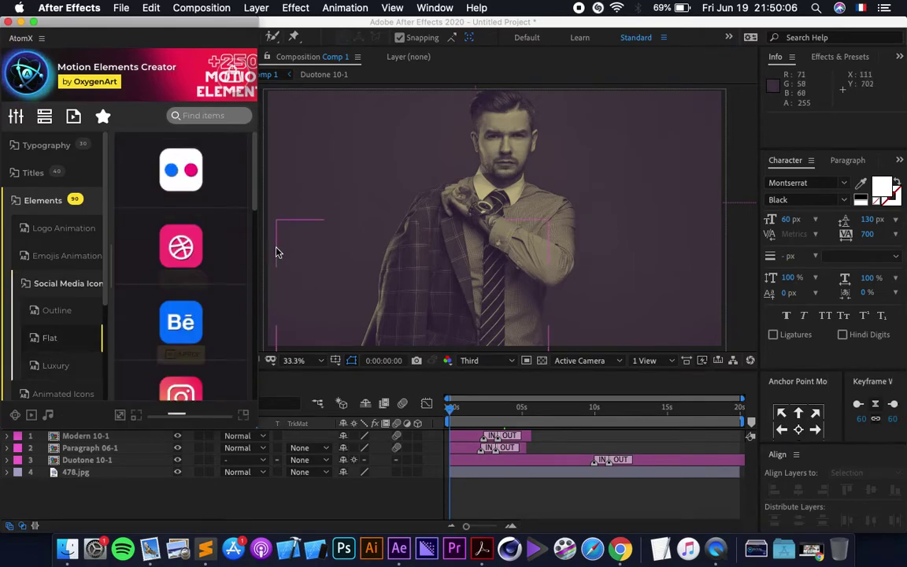
pyautogui.scroll(-3, 189, 299)
pyautogui.click(180, 317)
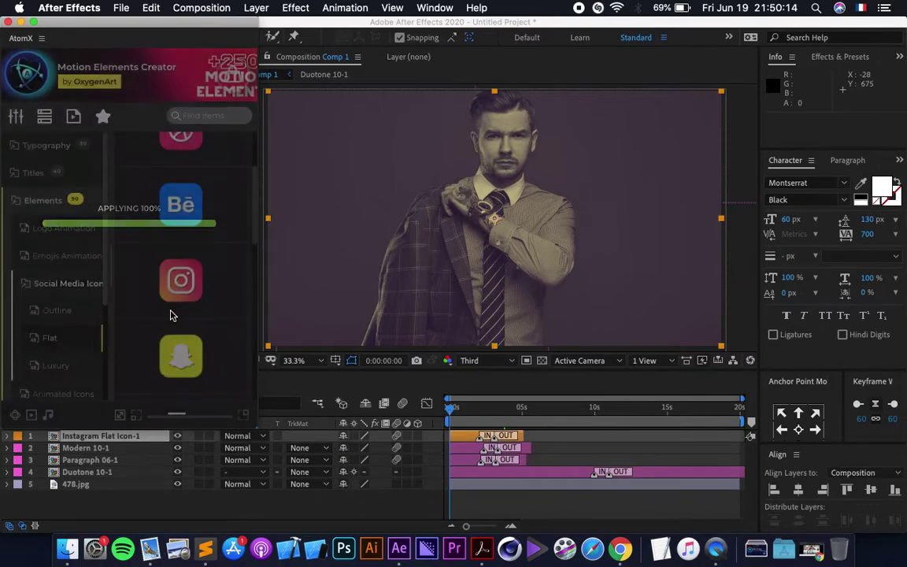
# Add the Snapchat Flat Icon and the Twitter Flat Icon to the composition.
pyautogui.scroll(-3, 171, 285)
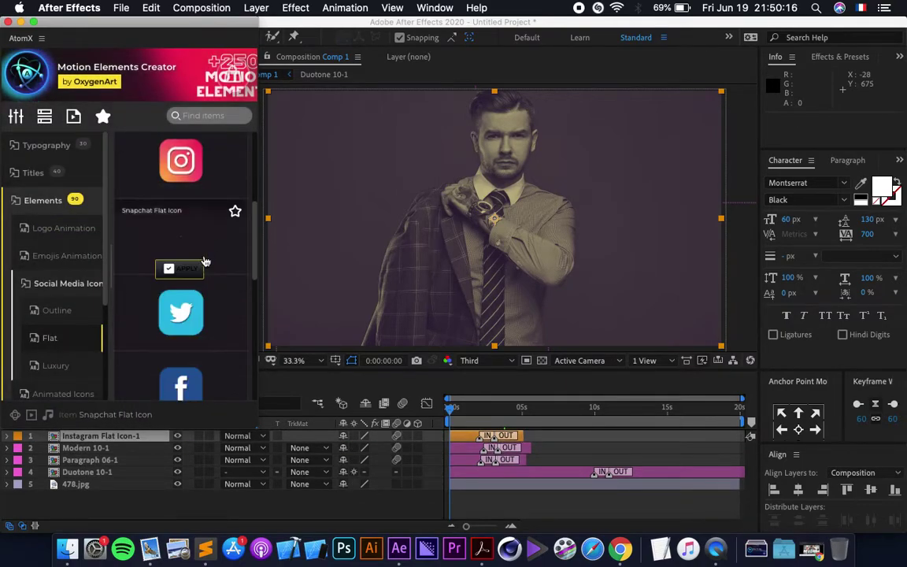
pyautogui.click(185, 268)
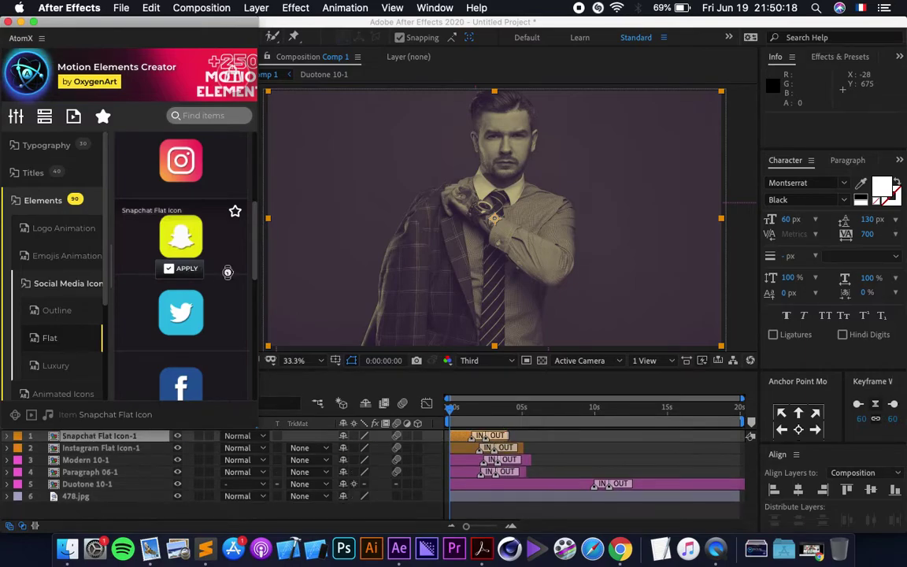
pyautogui.scroll(-1, 203, 284)
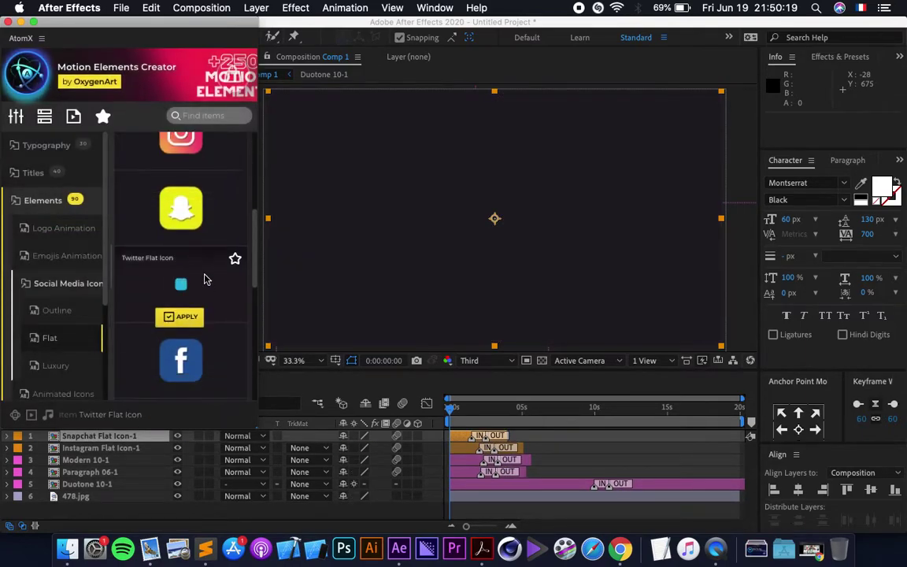
pyautogui.click(185, 317)
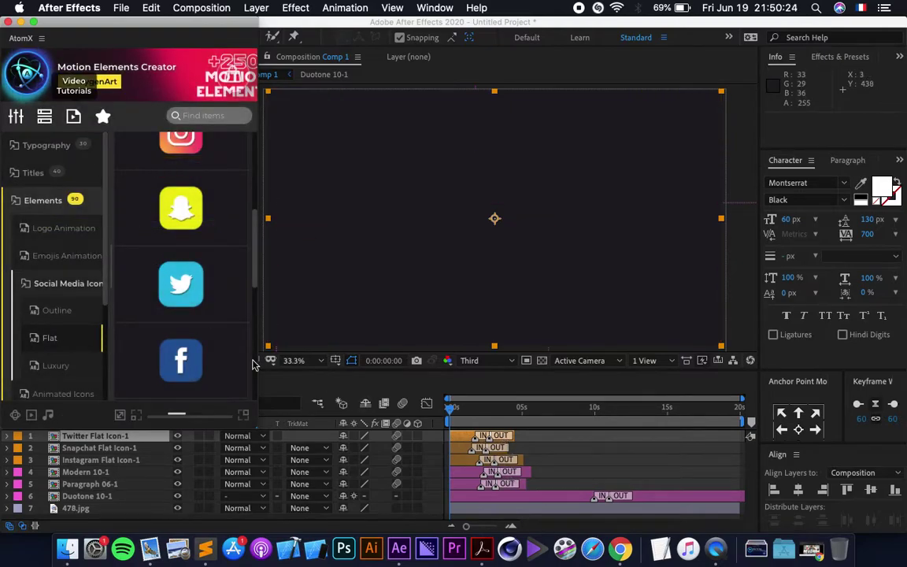
# Turn off the background of the Twitter, Snapchat and Instagram flat icons.
pyautogui.click(16, 118)
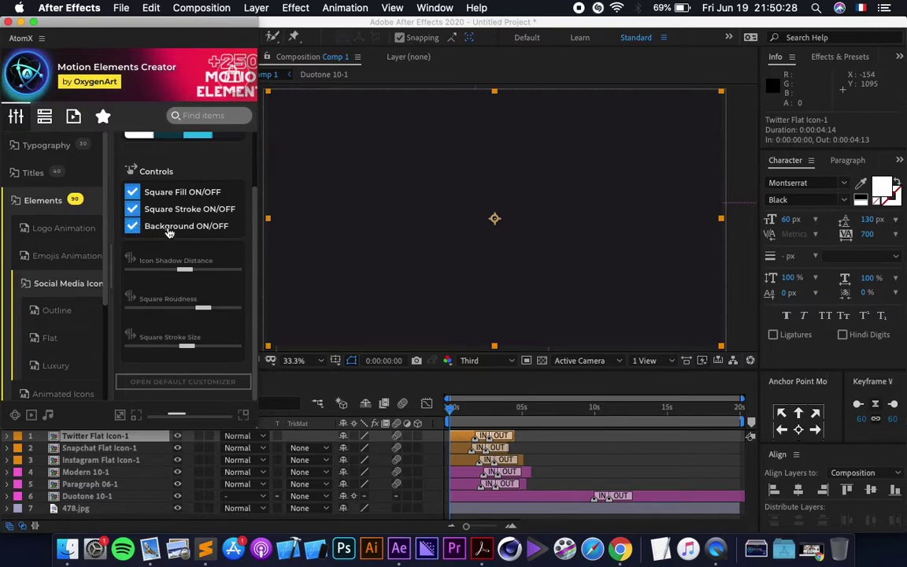
pyautogui.click(134, 227)
pyautogui.click(476, 448)
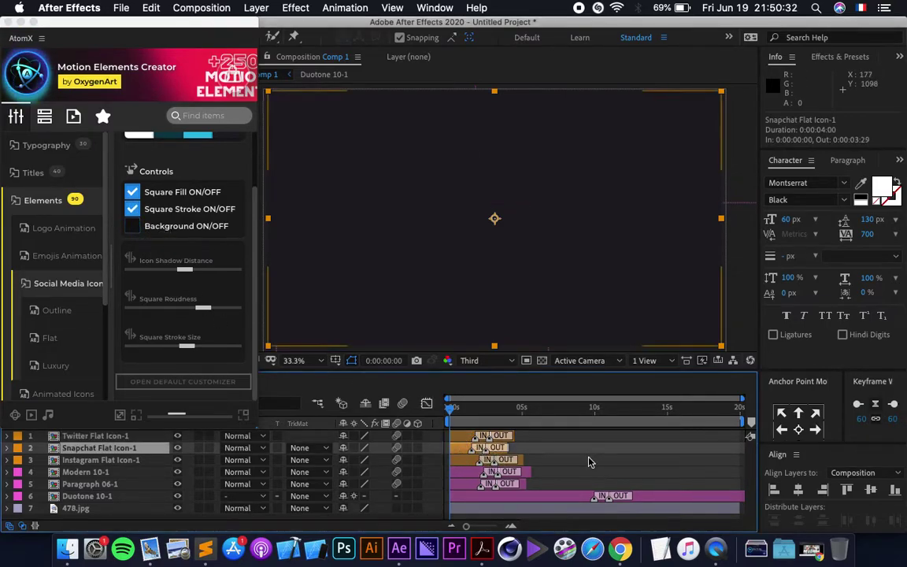
pyautogui.click(17, 118)
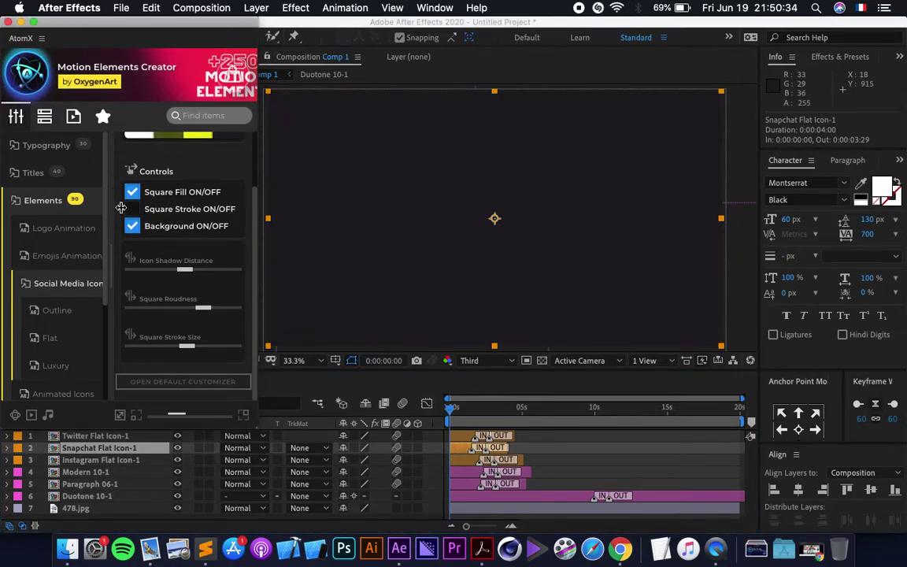
pyautogui.click(490, 460)
pyautogui.click(15, 117)
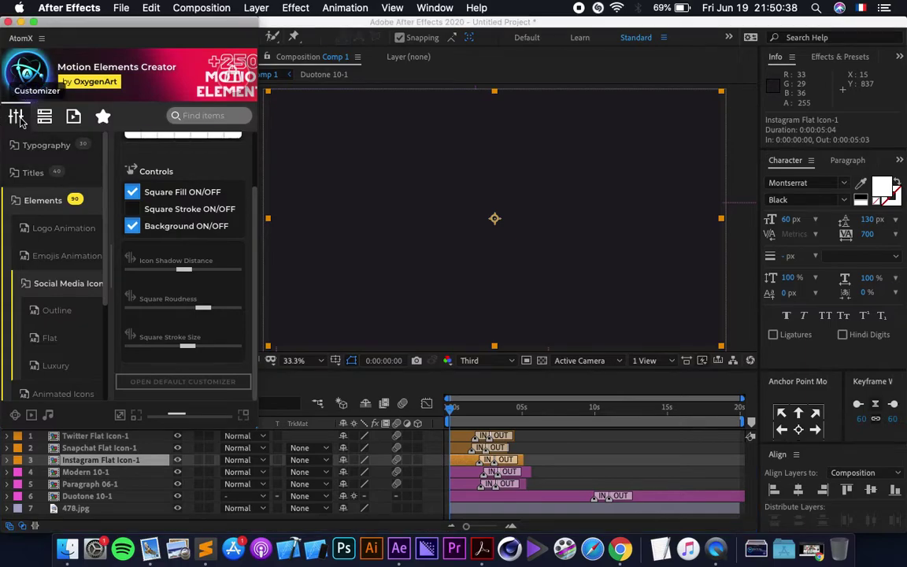
pyautogui.click(131, 228)
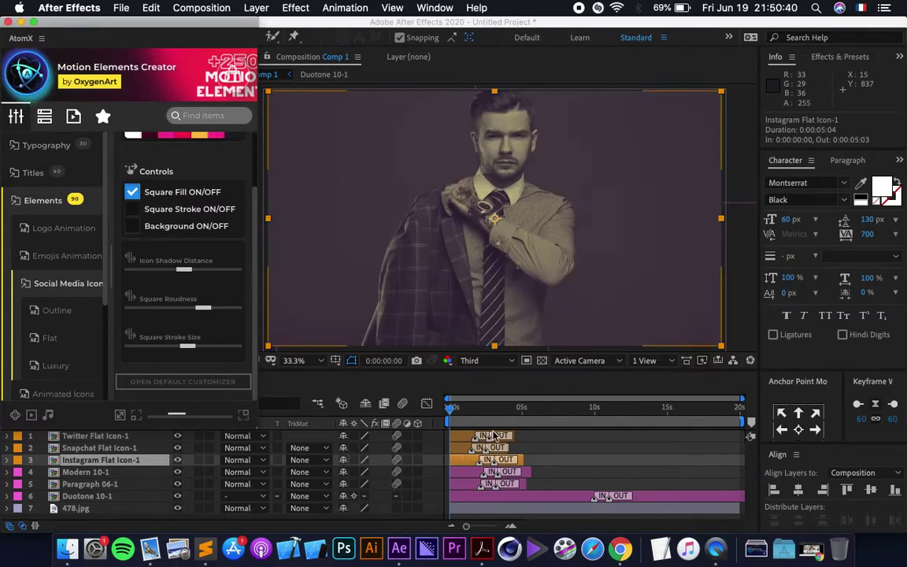
# Move the playhead to 0:00:02:25 and scale the three social media icon layers down to 25%.
pyautogui.click(445, 409)
pyautogui.moveTo(446, 409); pyautogui.dragTo(491, 408)
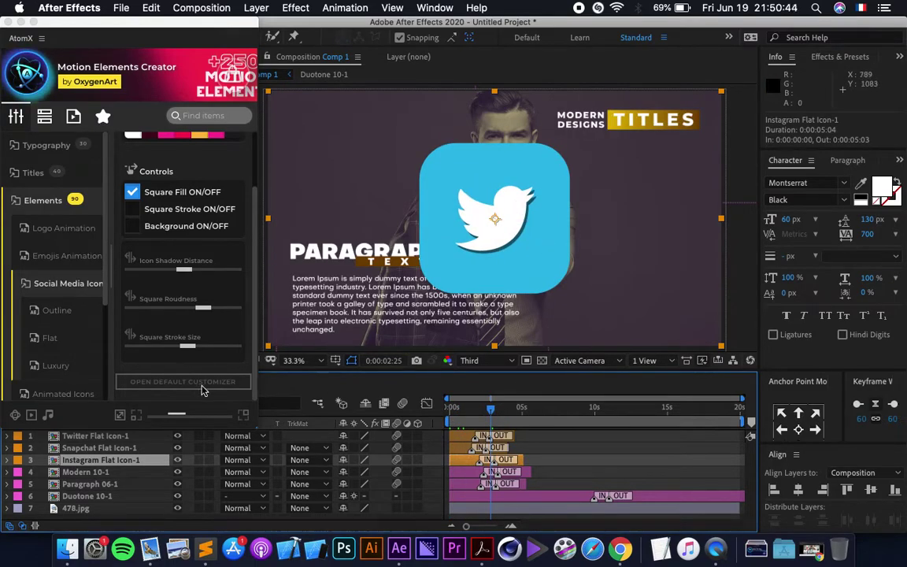
pyautogui.keyDown('shift'); pyautogui.click(146, 436); pyautogui.keyUp('shift')
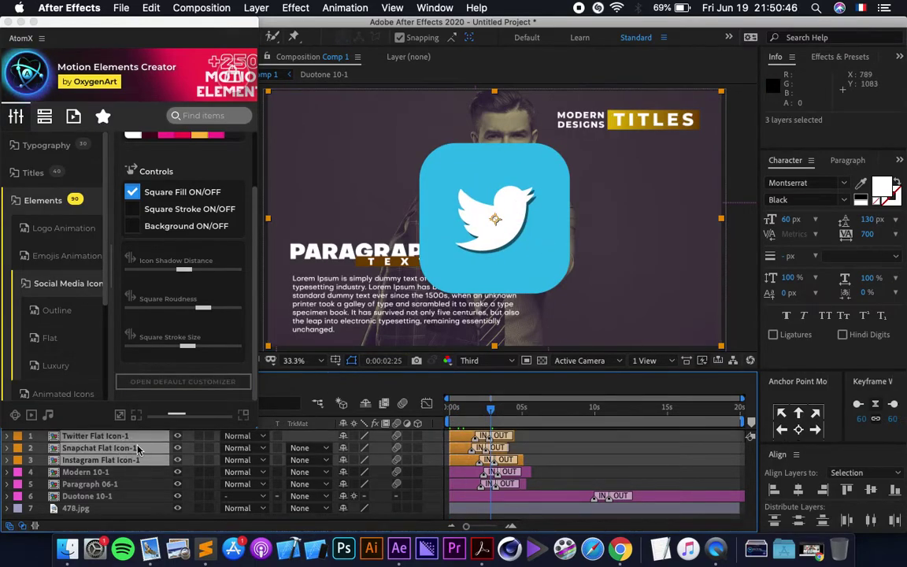
pyautogui.press('s')
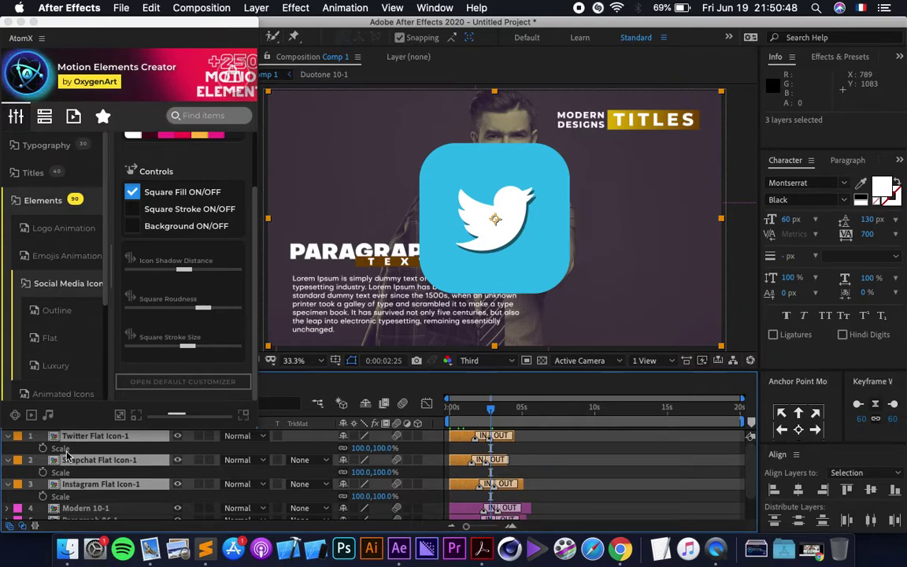
pyautogui.click(361, 450)
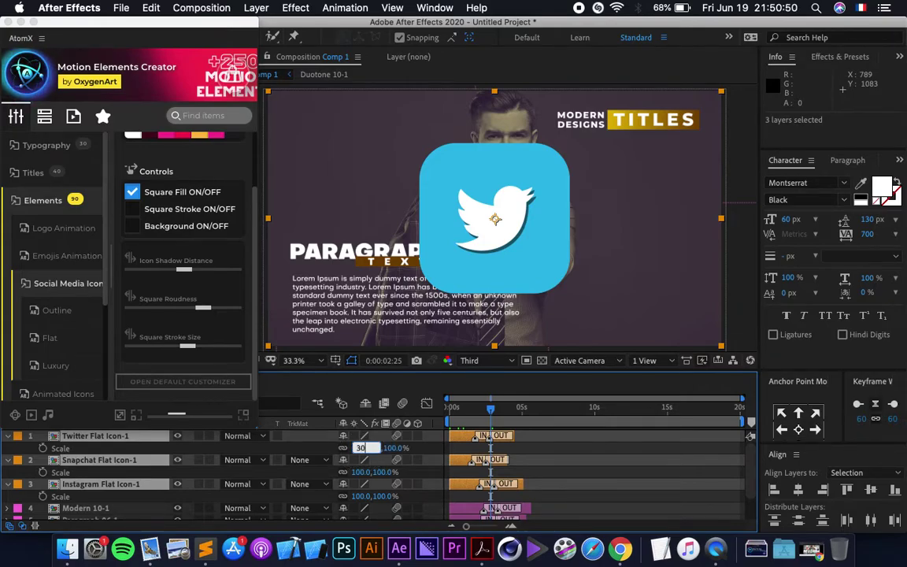
pyautogui.press('Return')
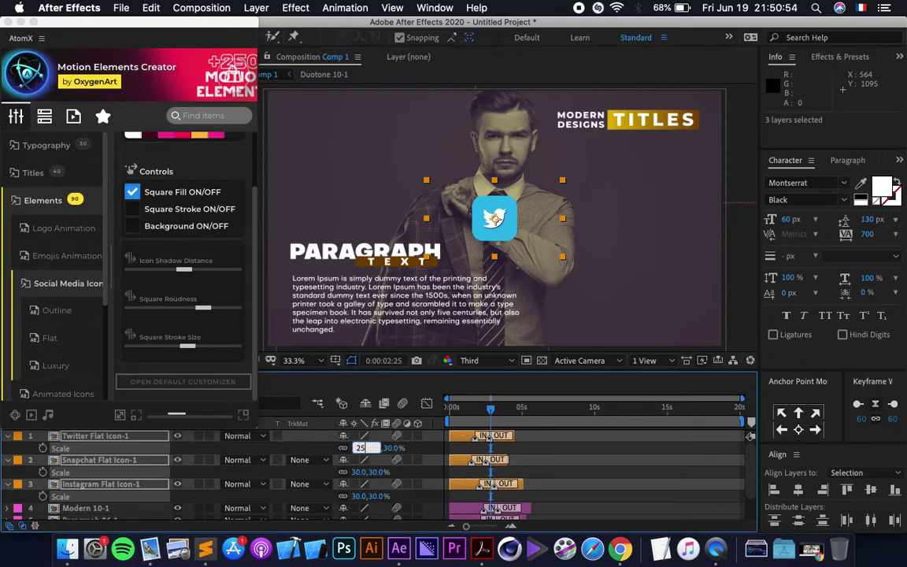
pyautogui.write('25')
pyautogui.press('Return')
# Move the three stacked icons together to position 1407, 951 and show the title/action safe guides.
pyautogui.moveTo(479, 211); pyautogui.dragTo(602, 319)
pyautogui.click(335, 360)
pyautogui.click(366, 371)
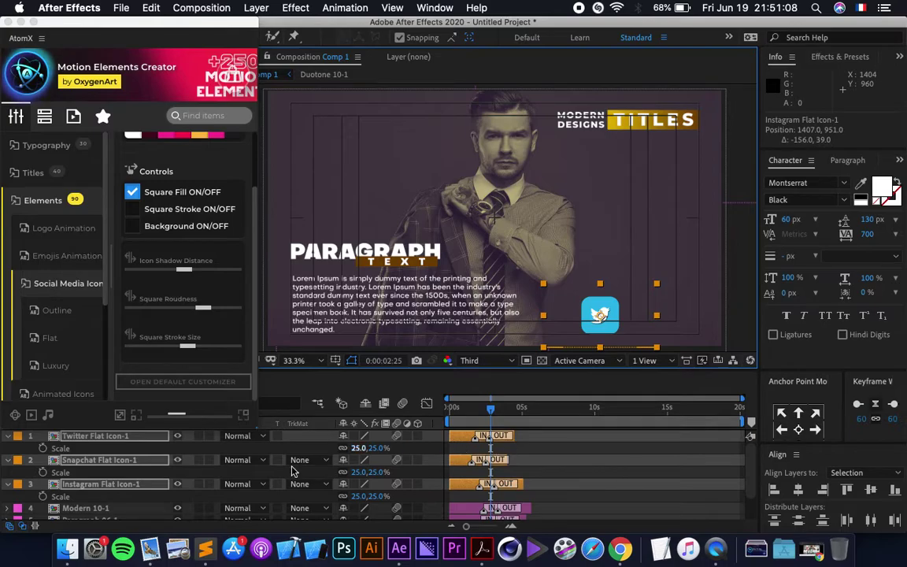
# Collapse the layer properties and move the Snapchat and Twitter icons horizontally to position 1614, 951, beside the Instagram icon.
pyautogui.click(7, 436)
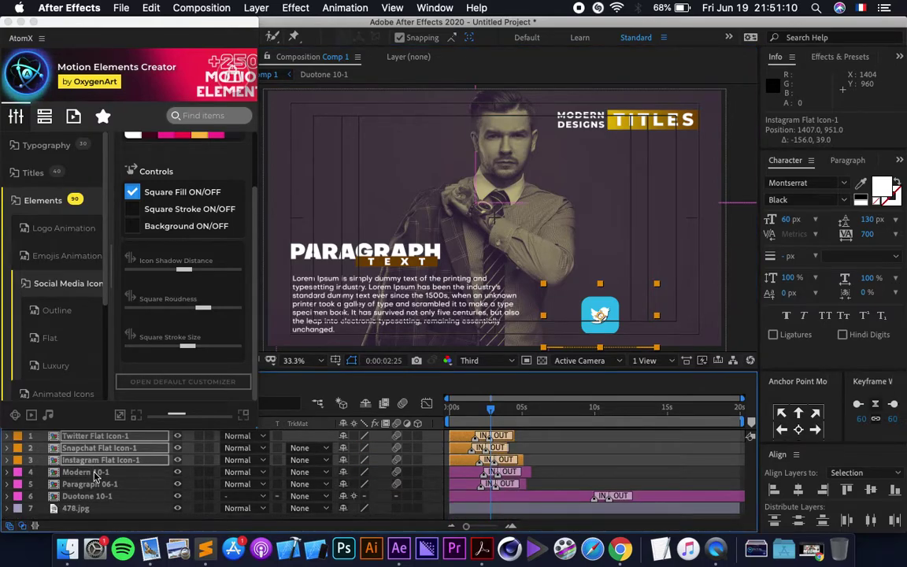
pyautogui.click(89, 472)
pyautogui.click(93, 460)
pyautogui.click(94, 448)
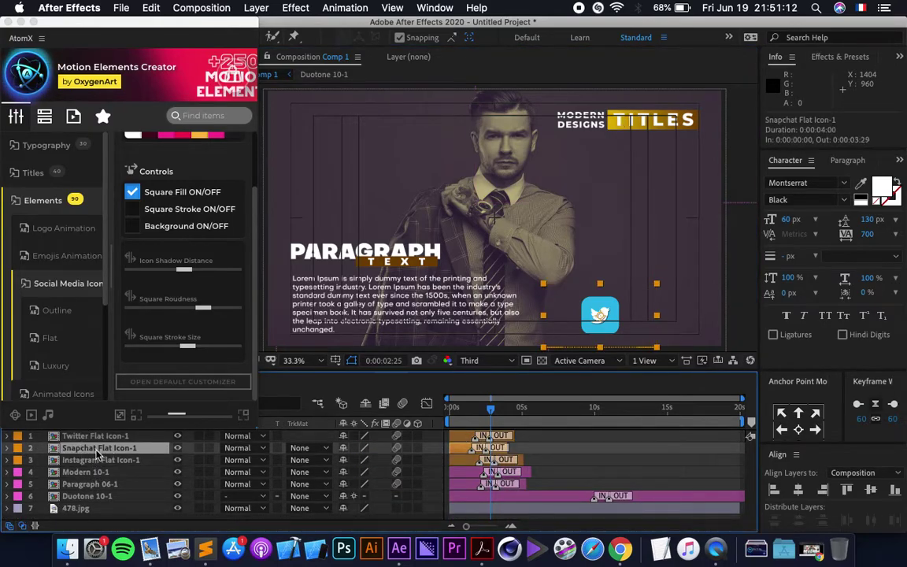
pyautogui.keyDown('shift'); pyautogui.click(92, 437); pyautogui.keyUp('shift')
pyautogui.moveTo(600, 314); pyautogui.dragTo(655, 309)
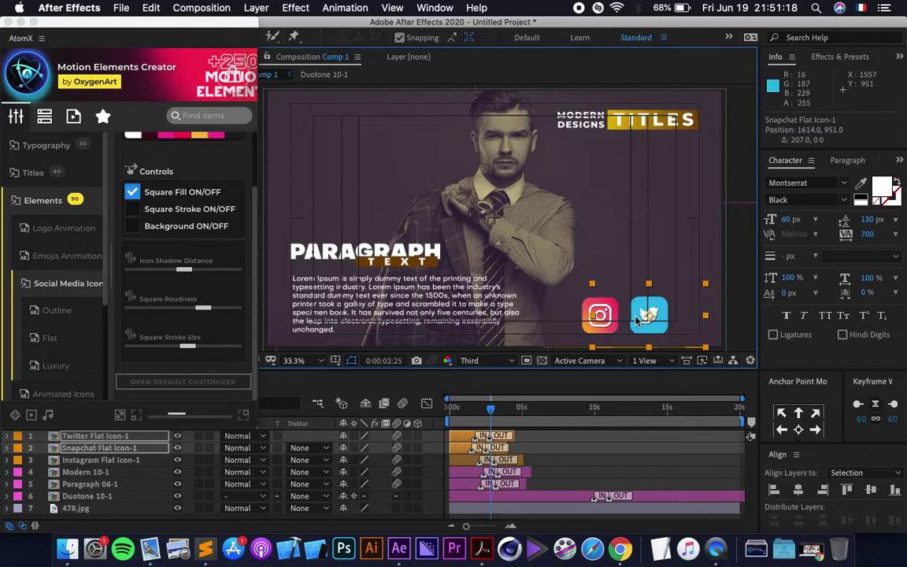
# Move the Twitter icon horizontally to position 1824, 951, to the right of the Snapchat icon.
pyautogui.click(100, 460)
pyautogui.click(101, 436)
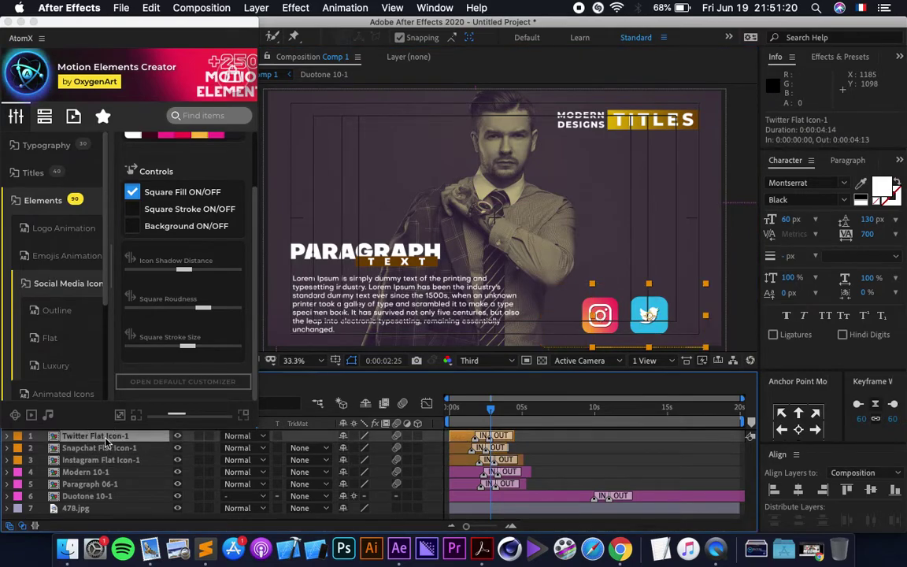
pyautogui.moveTo(663, 307); pyautogui.dragTo(708, 309)
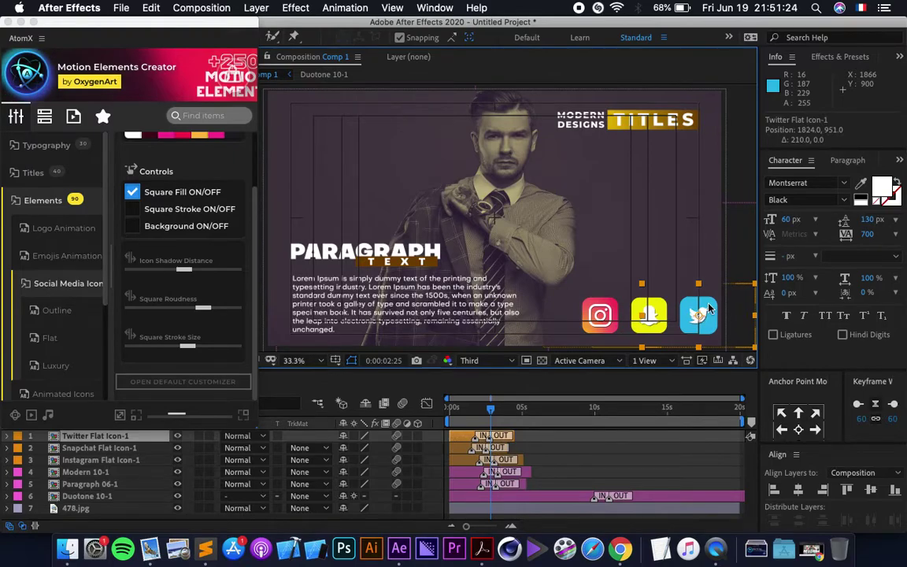
# Select all three social media icons and nudge the row left, away from the right edge of the frame.
pyautogui.keyDown('shift'); pyautogui.click(459, 461); pyautogui.keyUp('shift')
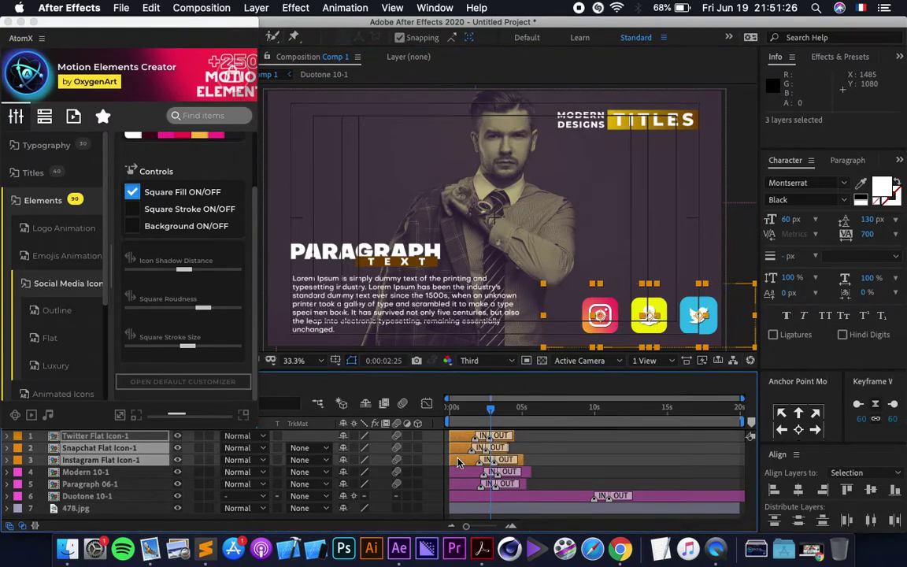
pyautogui.hotkey('shift', 'Left')
pyautogui.hotkey('shift', 'Left')
pyautogui.hotkey('shift', 'Left')
pyautogui.hotkey('shift', 'Left')
pyautogui.hotkey('shift', 'Left')
pyautogui.hotkey('shift', 'Left')
pyautogui.hotkey('shift', 'Left')
pyautogui.hotkey('shift', 'Left')
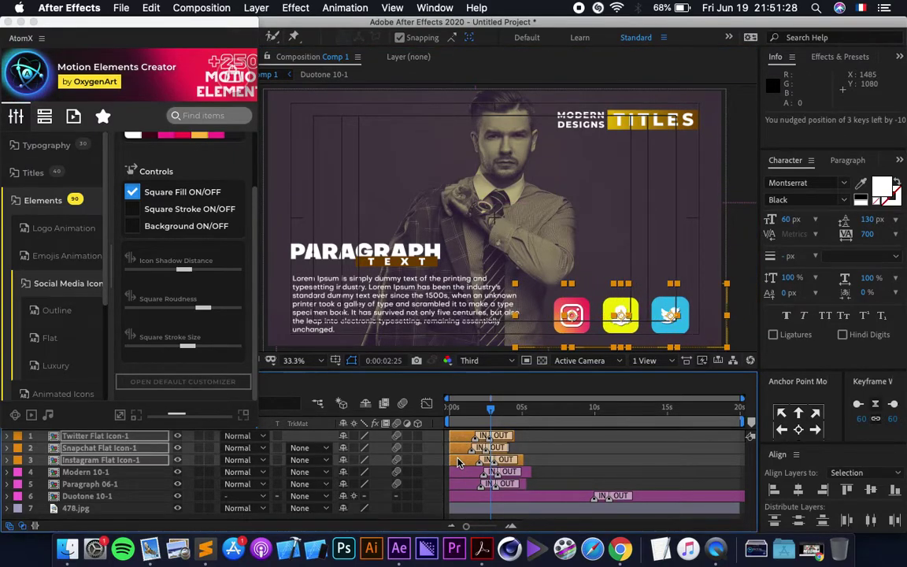
# Scale the three social media icons to 20% and nudge the row up about 30 px.
pyautogui.press('s')
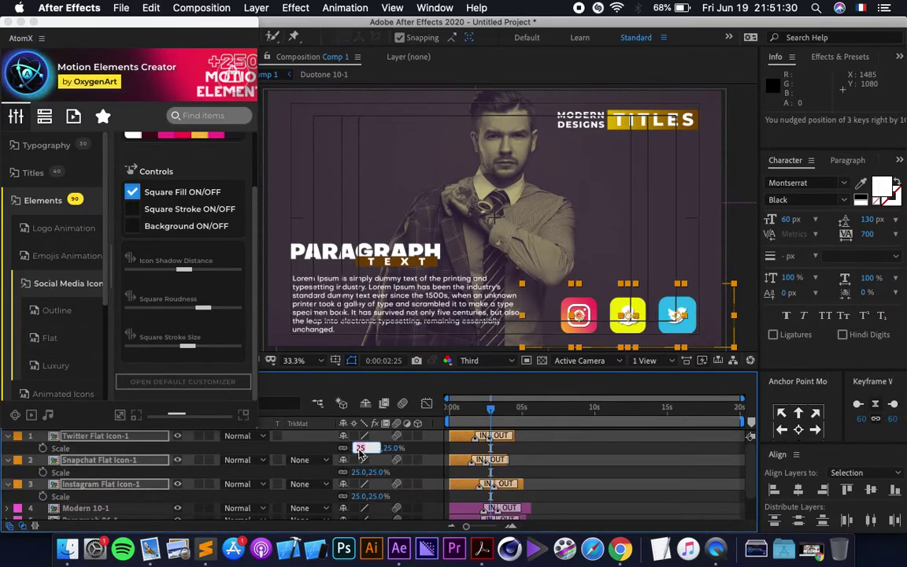
pyautogui.press('Return')
pyautogui.hotkey('shift', 'Up')
pyautogui.hotkey('shift', 'Up')
pyautogui.hotkey('shift', 'Up')
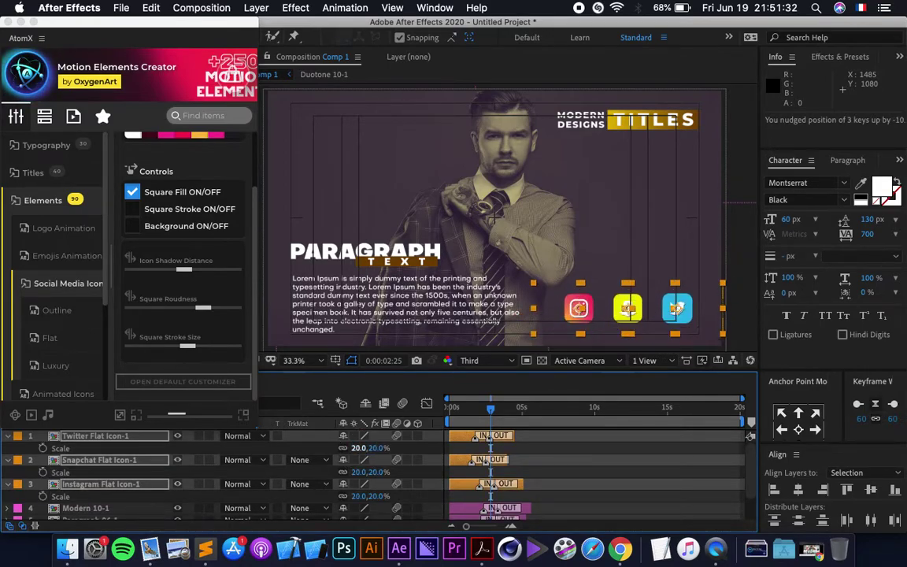
# Nudge the three social media icons about 20 px to the right and collapse their scale properties.
pyautogui.hotkey('shift', 'Right')
pyautogui.hotkey('shift', 'Right')
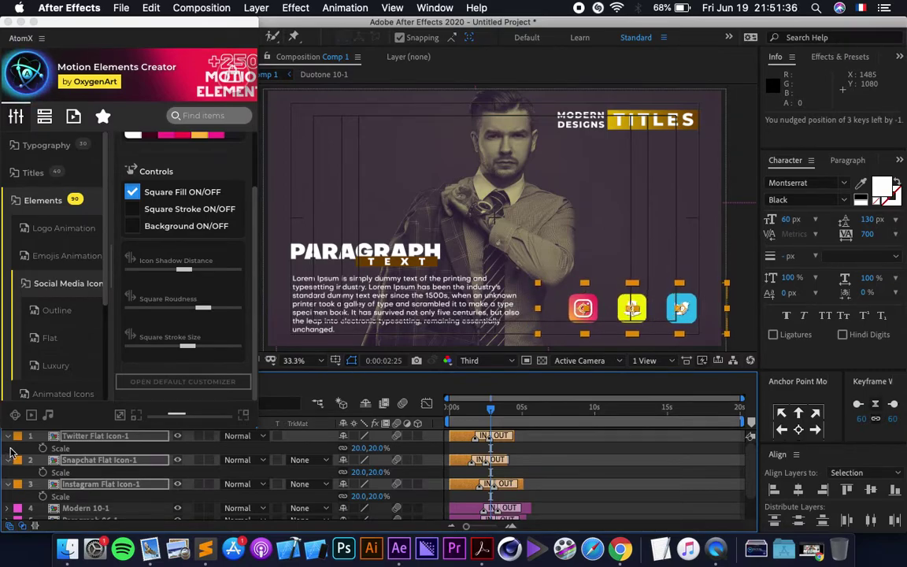
pyautogui.press('u')
pyautogui.press('u')
# Select the Snapchat and Instagram icon layers and nudge them about 60 px right, closer to the Twitter icon.
pyautogui.click(138, 476)
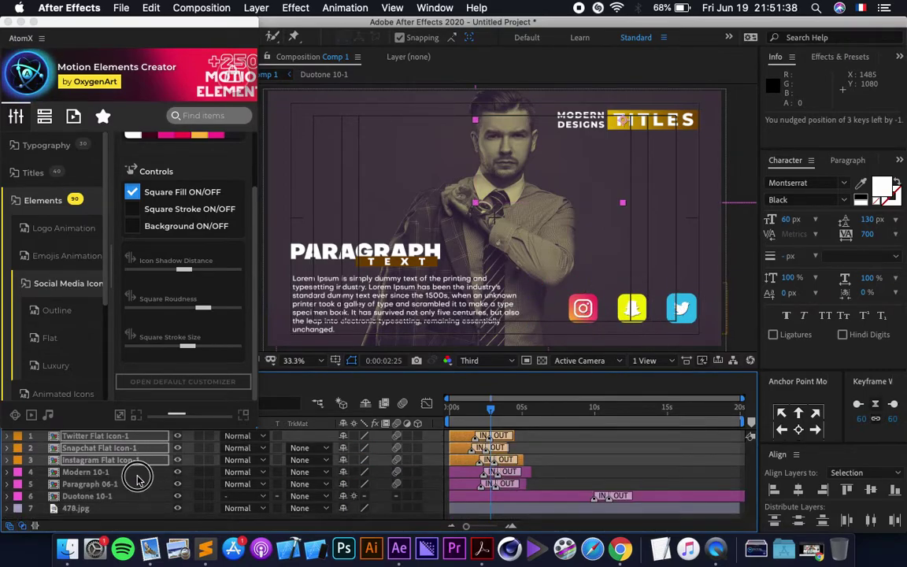
pyautogui.click(134, 452)
pyautogui.click(133, 449)
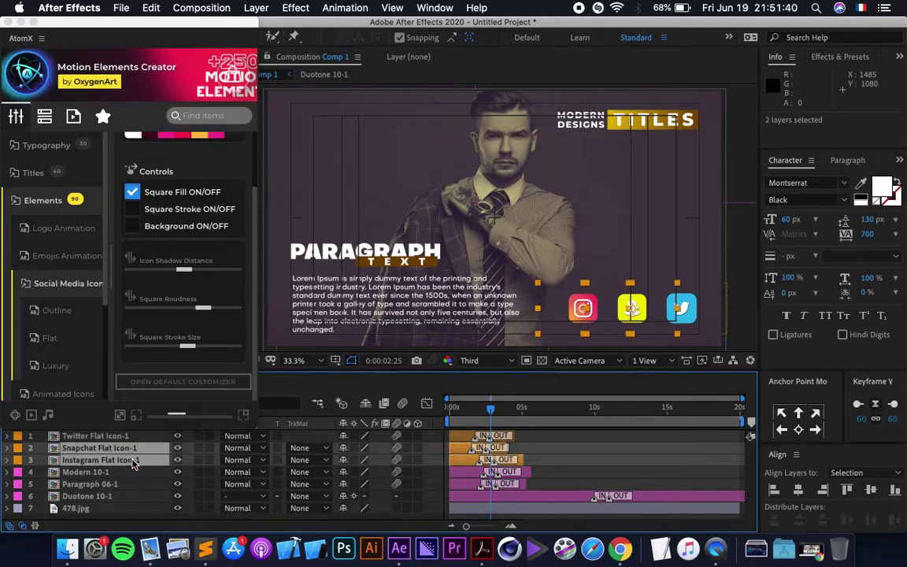
pyautogui.keyDown('shift'); pyautogui.click(132, 461); pyautogui.keyUp('shift')
pyautogui.hotkey('shift', 'Right')
pyautogui.hotkey('shift', 'Right')
pyautogui.hotkey('shift', 'Right')
pyautogui.hotkey('shift', 'Right')
pyautogui.hotkey('shift', 'Right')
pyautogui.hotkey('shift', 'Right')
# Nudge the Instagram icon alone about 60 px right, close to the Snapchat icon, and deselect it.
pyautogui.click(121, 473)
pyautogui.click(117, 462)
pyautogui.hotkey('shift', 'Right')
pyautogui.hotkey('shift', 'Right')
pyautogui.hotkey('shift', 'Right')
pyautogui.hotkey('shift', 'Right')
pyautogui.hotkey('shift', 'Right')
pyautogui.hotkey('shift', 'Right')
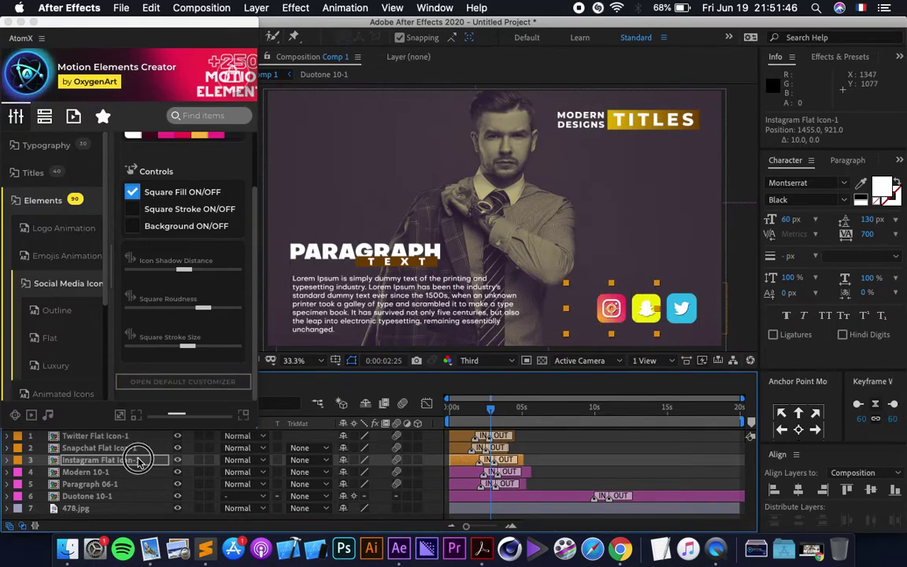
pyautogui.click(573, 439)
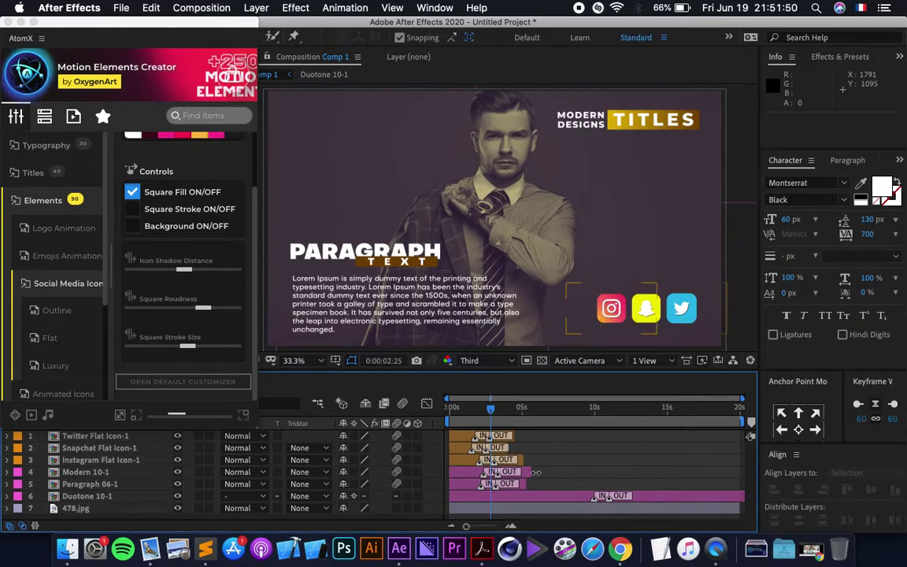
# Go to 0:00:15:01 and extend the ends of the paragraph, title and three social media icon layers to about that time.
pyautogui.click(636, 496)
pyautogui.moveTo(659, 418); pyautogui.dragTo(671, 420)
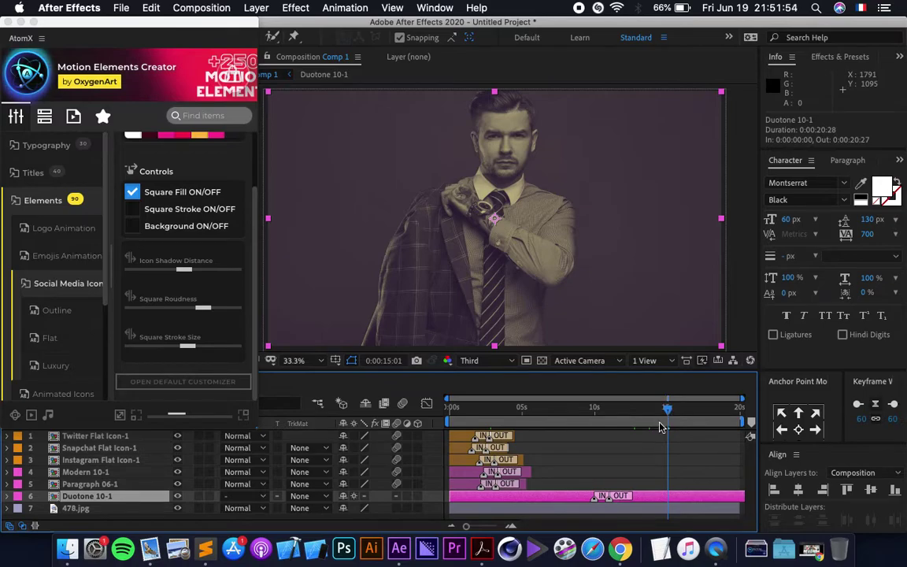
pyautogui.moveTo(533, 486); pyautogui.dragTo(667, 482)
pyautogui.moveTo(530, 469); pyautogui.dragTo(667, 472)
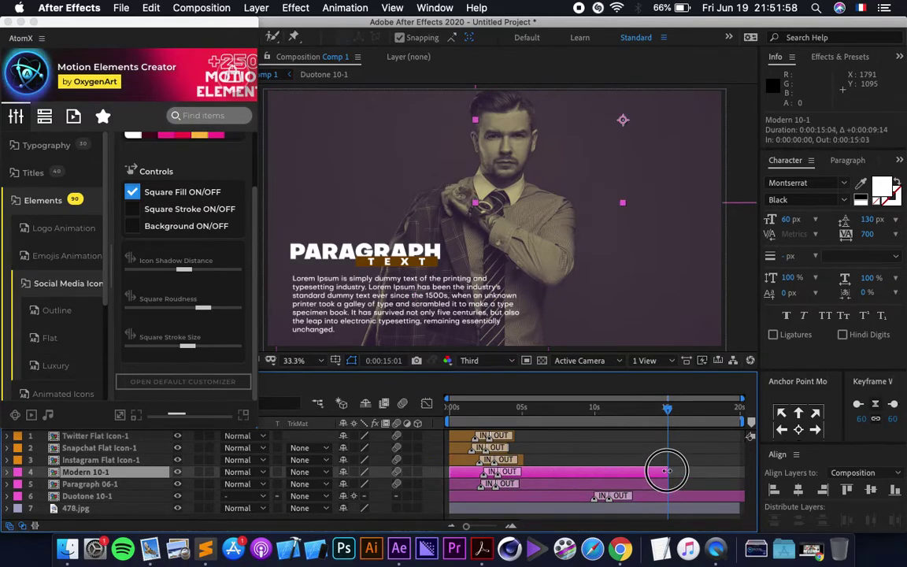
pyautogui.moveTo(529, 460); pyautogui.dragTo(665, 471)
pyautogui.moveTo(514, 447); pyautogui.dragTo(668, 470)
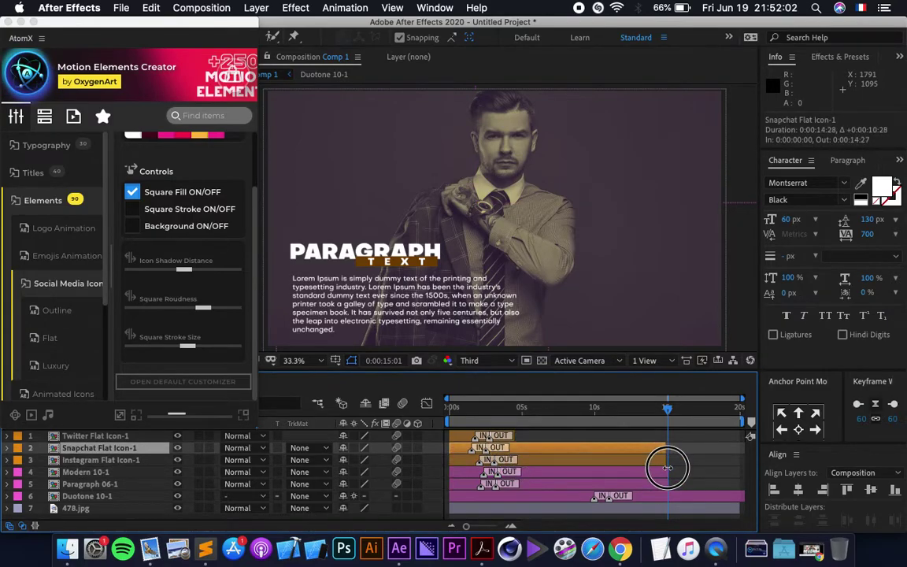
pyautogui.moveTo(516, 435); pyautogui.dragTo(668, 440)
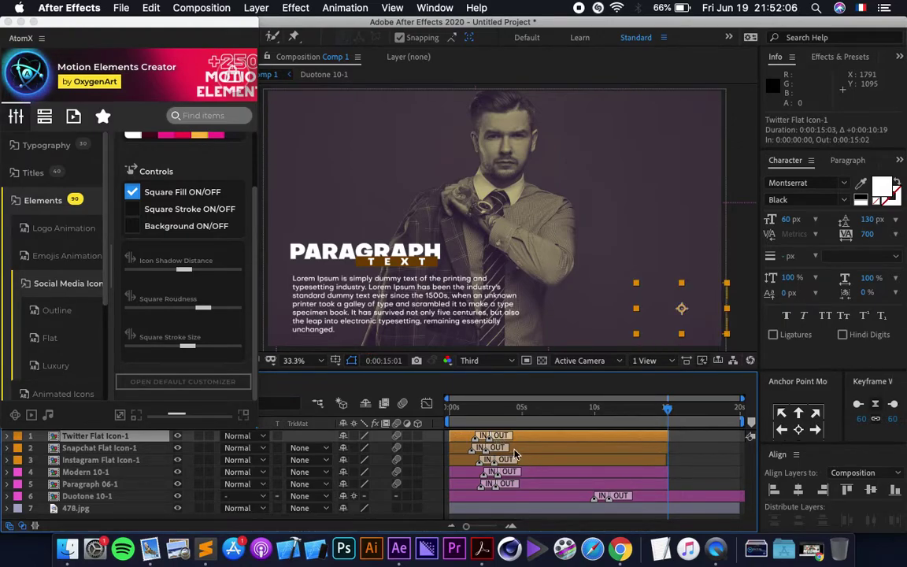
# Move the OUT markers of the three icon, title and paragraph layers to between about 0:00:13:10 and 0:00:13:23.
pyautogui.moveTo(504, 435); pyautogui.dragTo(649, 436)
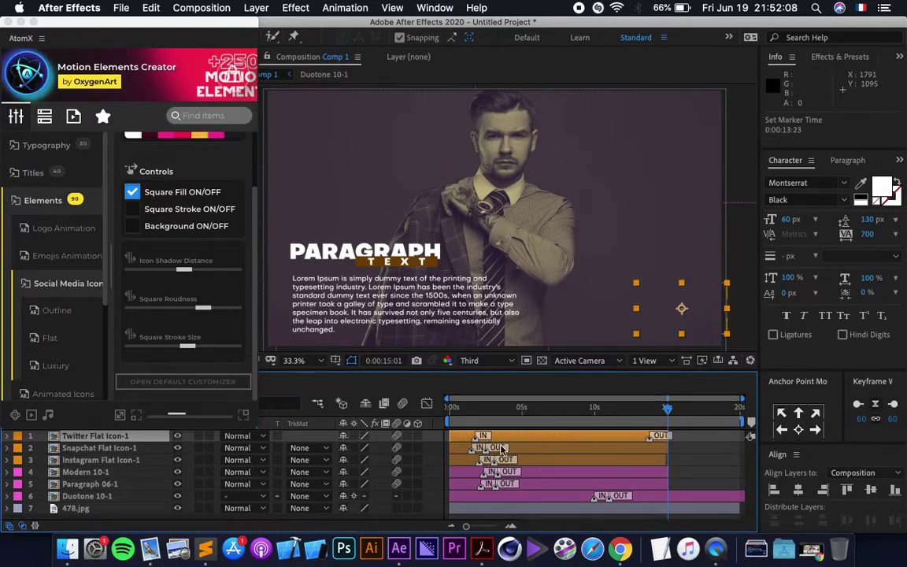
pyautogui.moveTo(499, 447); pyautogui.dragTo(656, 447)
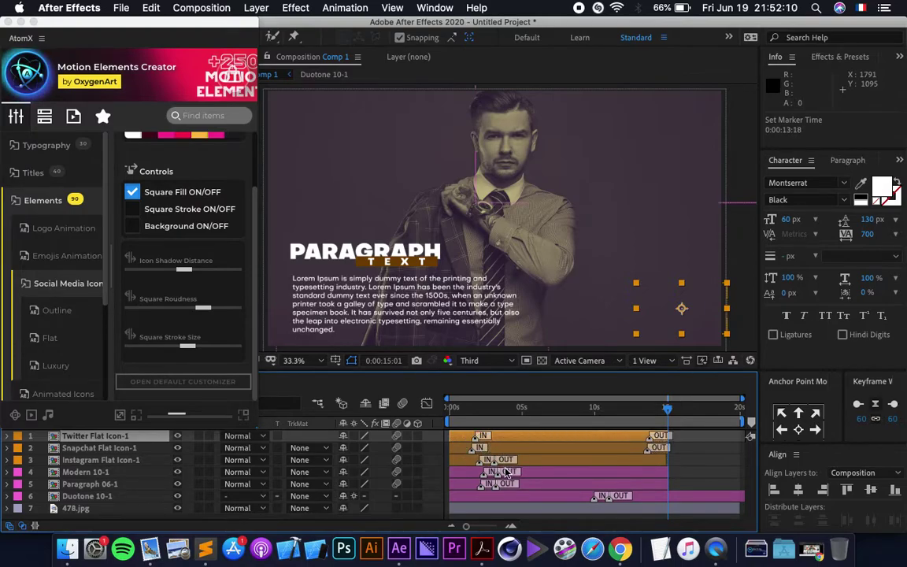
pyautogui.moveTo(504, 459); pyautogui.dragTo(647, 464)
pyautogui.moveTo(504, 473); pyautogui.dragTo(654, 473)
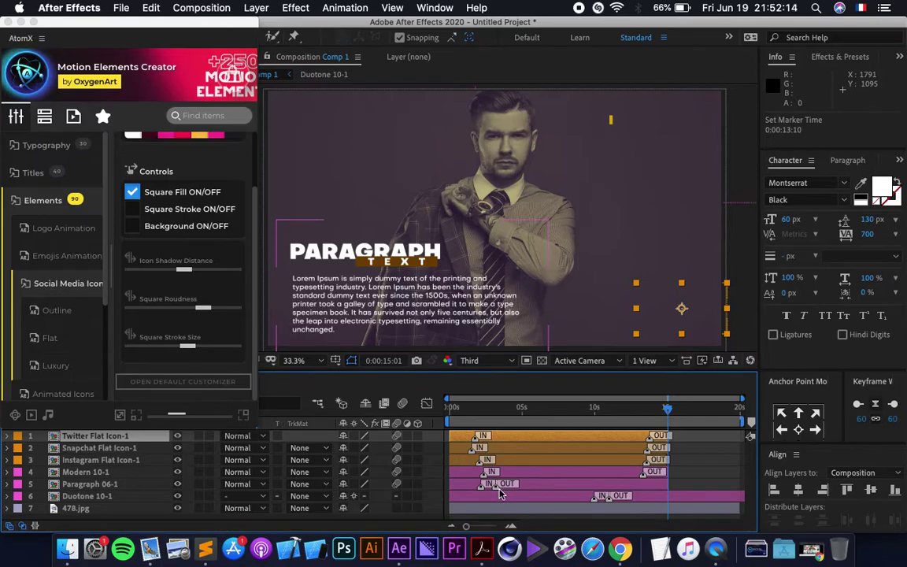
pyautogui.moveTo(504, 483); pyautogui.dragTo(654, 483)
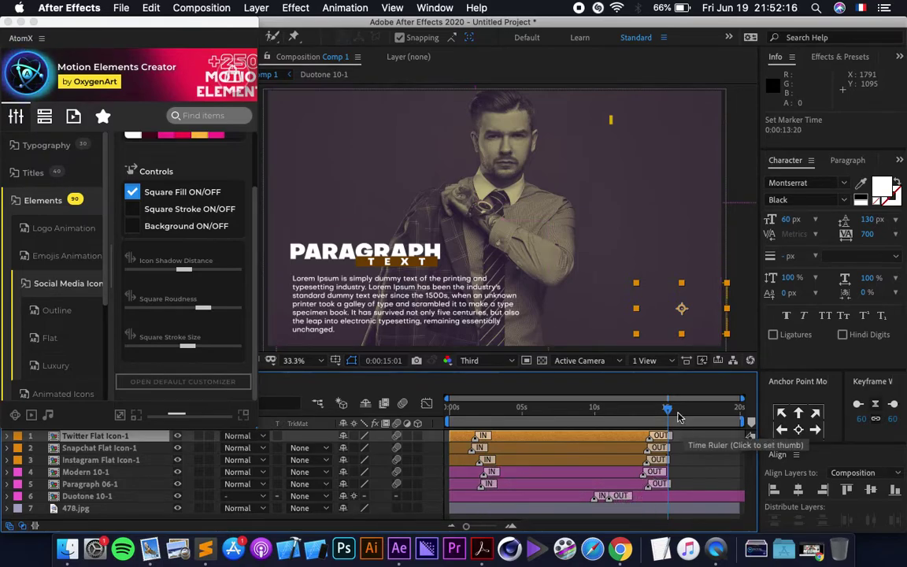
pyautogui.moveTo(652, 426); pyautogui.dragTo(589, 409)
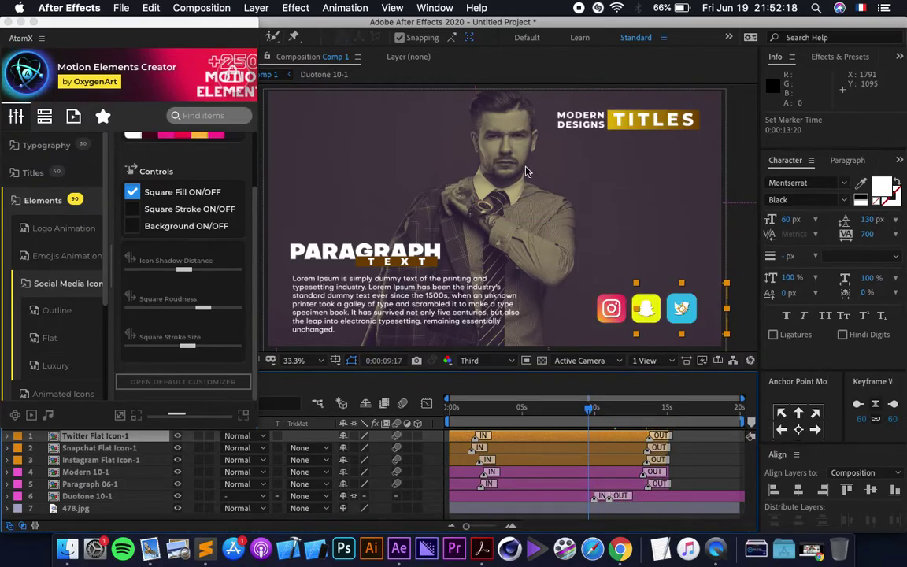
# Reveal the scale of the 478.jpg layer at 0:00:00:00 and set its starting keyframe to 44%.
pyautogui.press('Home')
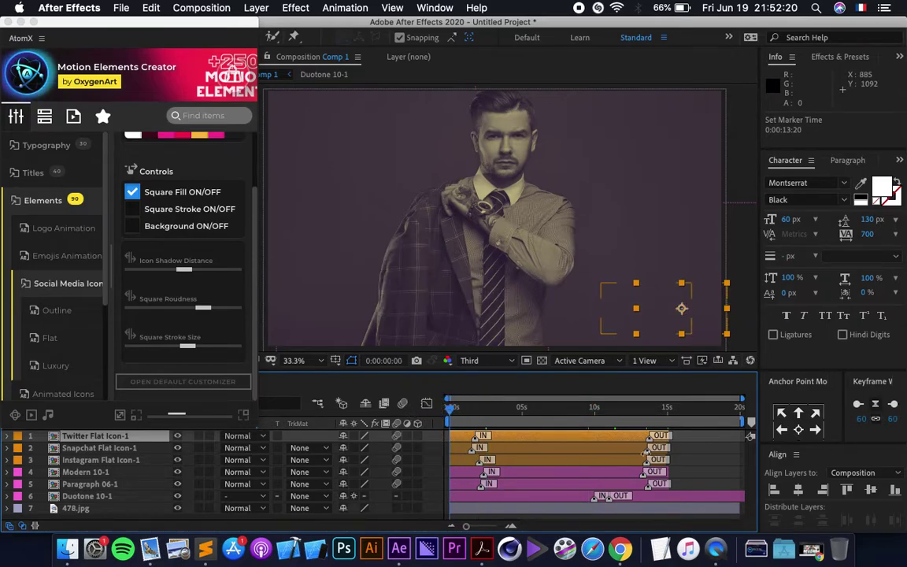
pyautogui.click(102, 510)
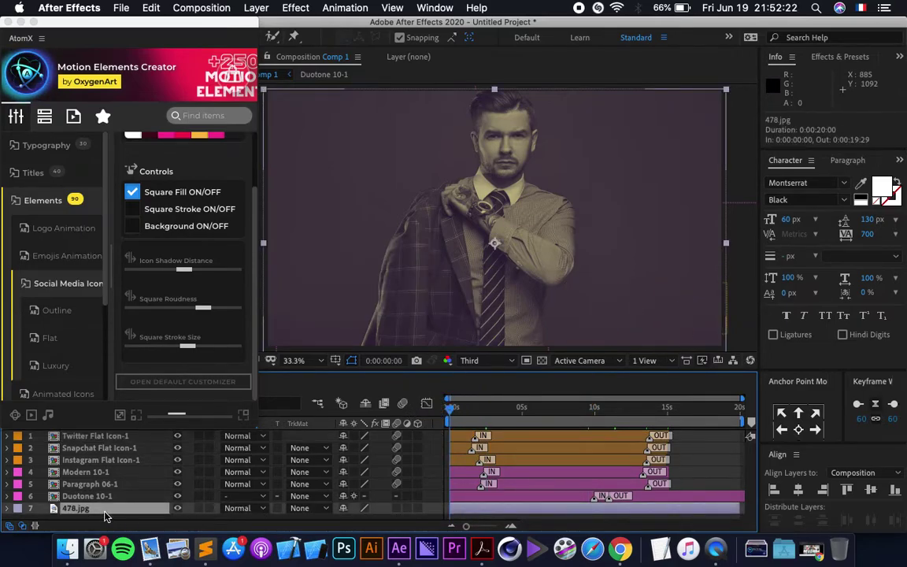
pyautogui.press('s')
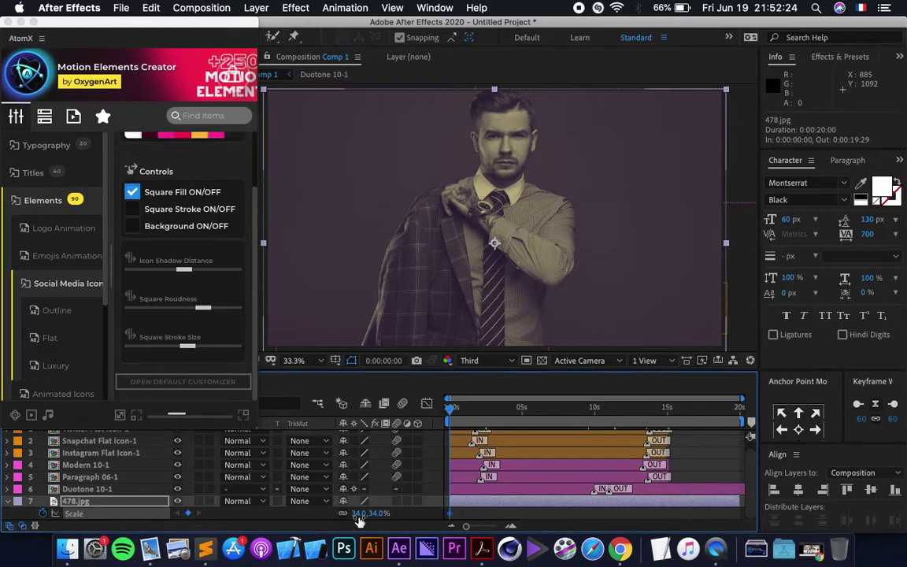
pyautogui.click(361, 514)
pyautogui.hotkey('shift', 'Up')
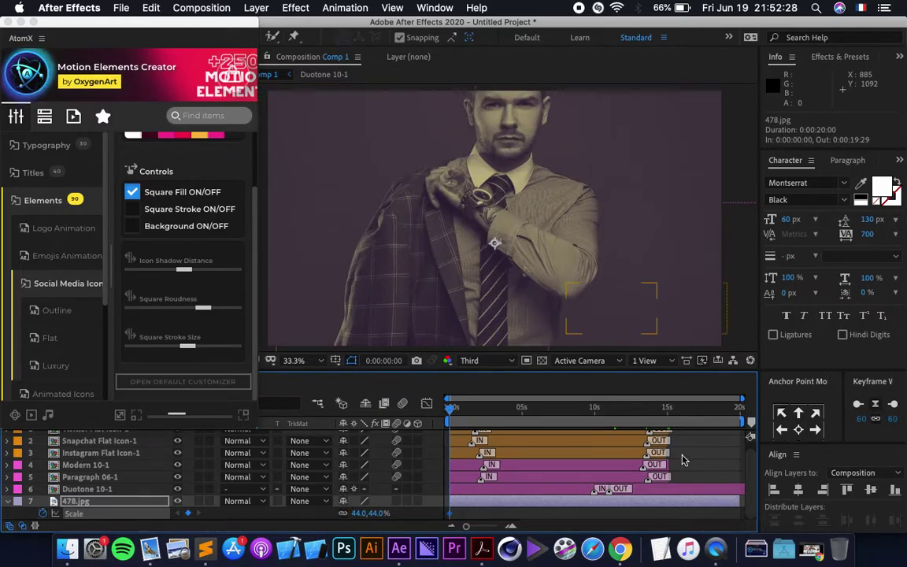
# Add a scale keyframe of 34% to the 478.jpg layer at 0:00:01:05.
pyautogui.moveTo(458, 413); pyautogui.dragTo(466, 412)
pyautogui.click(387, 362)
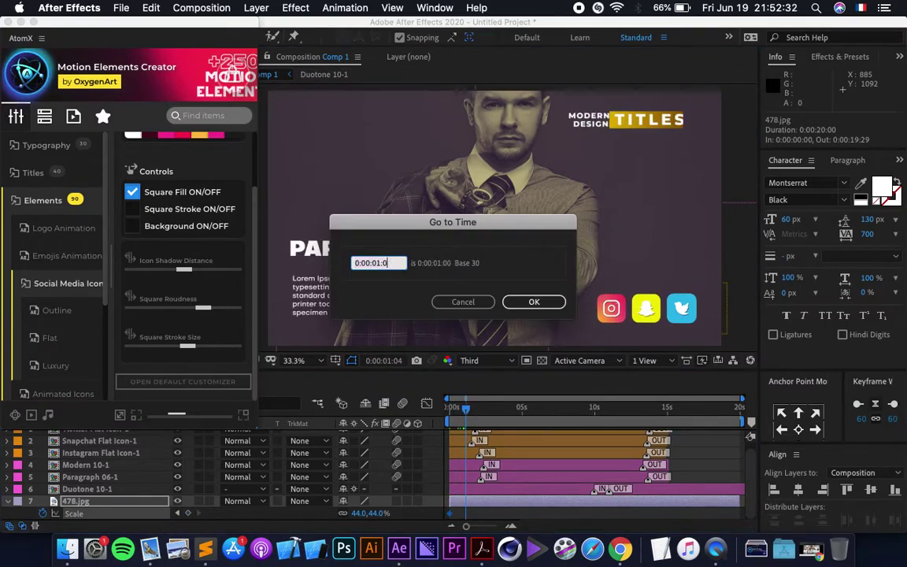
pyautogui.write('5')
pyautogui.press('Return')
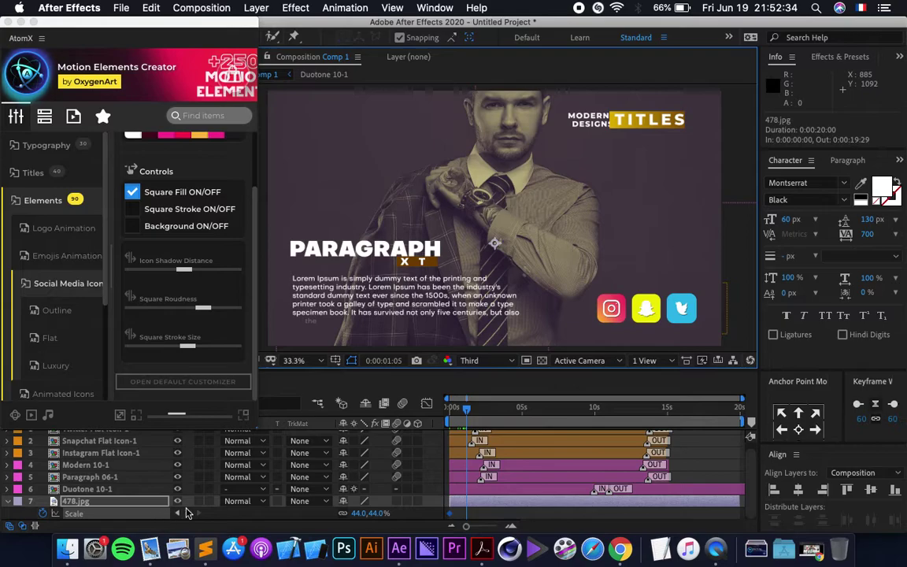
pyautogui.click(188, 512)
pyautogui.write('34')
pyautogui.press('Return')
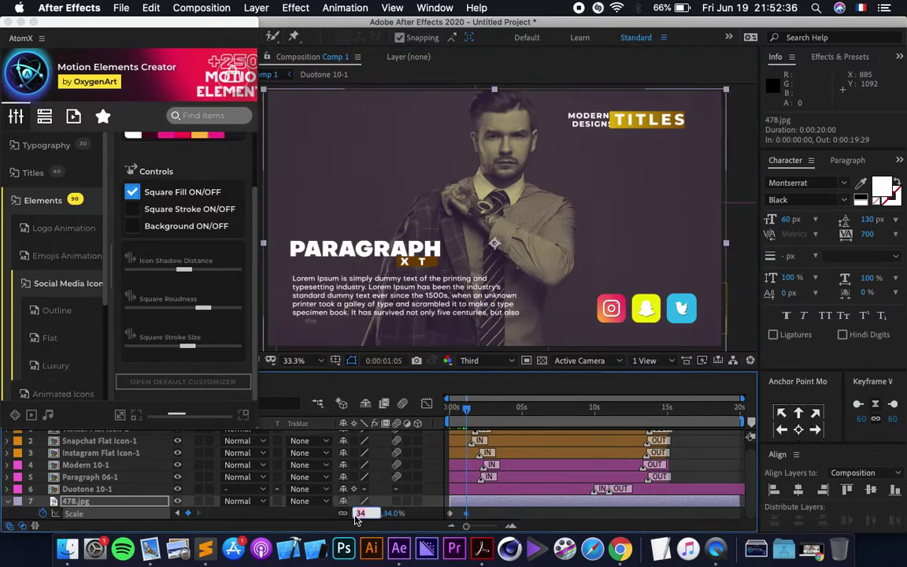
# Select both scale keyframes of the 478.jpg layer and apply Easy Ease to them.
pyautogui.moveTo(477, 512); pyautogui.dragTo(445, 519)
pyautogui.rightClick(465, 514)
pyautogui.moveTo(535, 521)
pyautogui.click(655, 436)
# Shape the photo's scale speed curve in the graph editor into a sharp peak midway between the keyframes, and return to the layer bars.
pyautogui.click(427, 404)
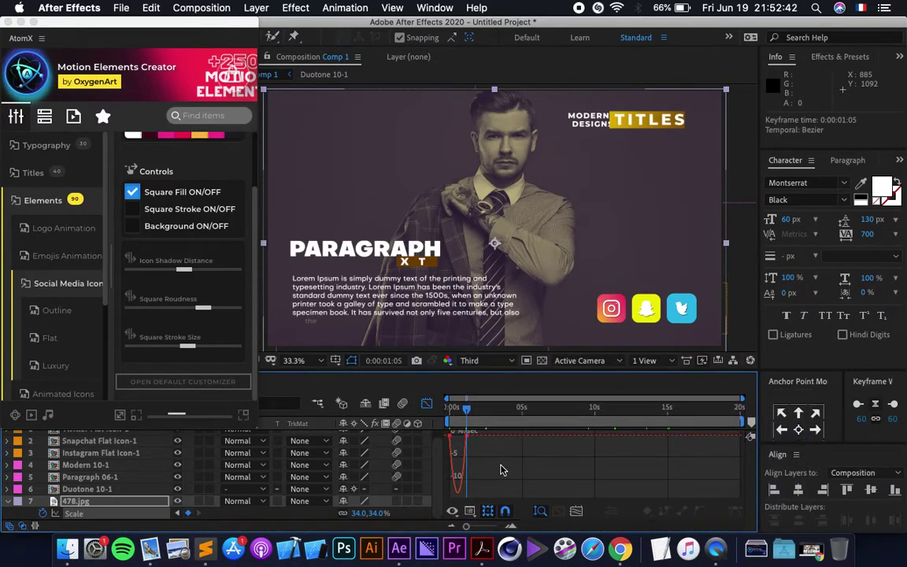
pyautogui.click(508, 527)
pyautogui.hscroll(-1, 514, 433)
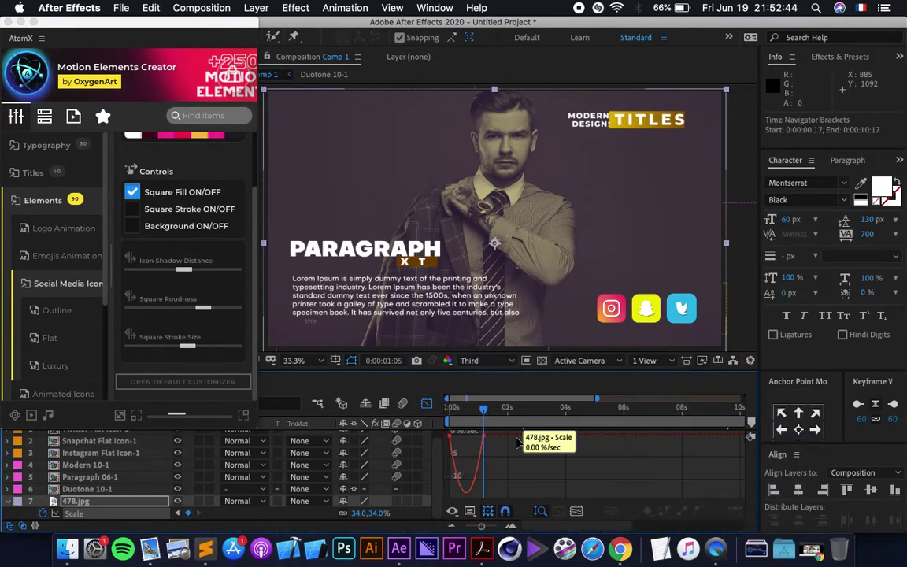
pyautogui.click(508, 528)
pyautogui.hscroll(-2, 517, 478)
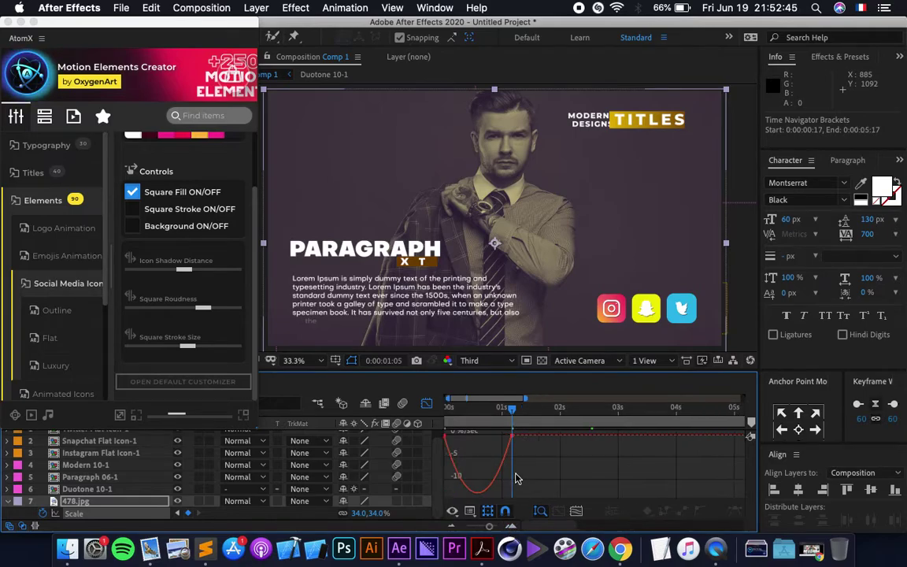
pyautogui.click(448, 435)
pyautogui.moveTo(447, 439); pyautogui.dragTo(467, 434)
pyautogui.press('Home')
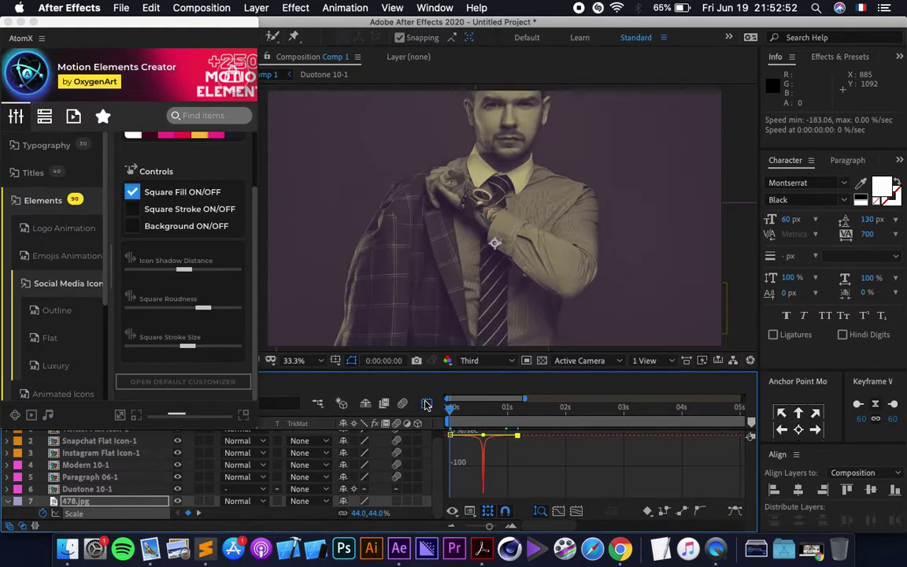
pyautogui.hotkey('shift', 'F3')
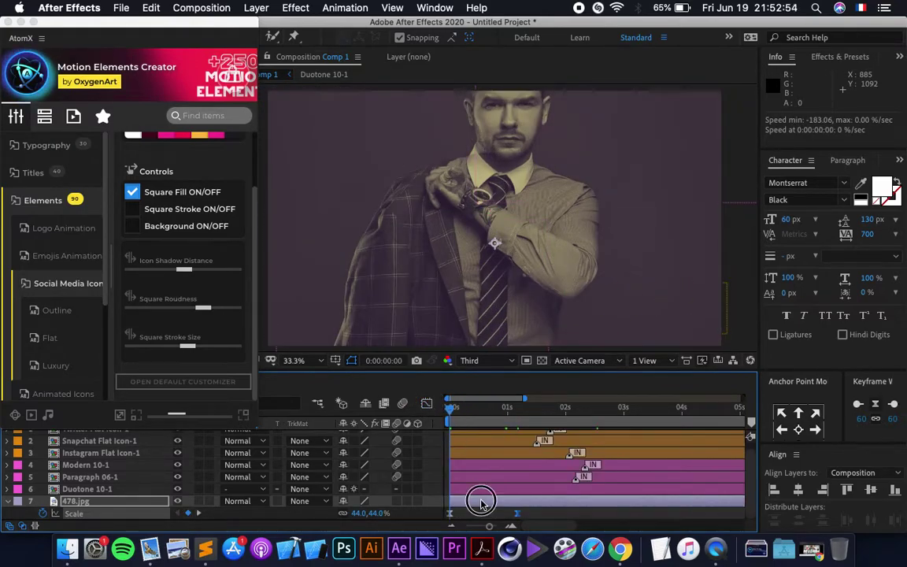
# Collapse the 478.jpg layer's scale property and preview the composition's animation from the start.
pyautogui.click(482, 504)
pyautogui.press('u')
pyautogui.press('-')
pyautogui.press('-')
pyautogui.press('-')
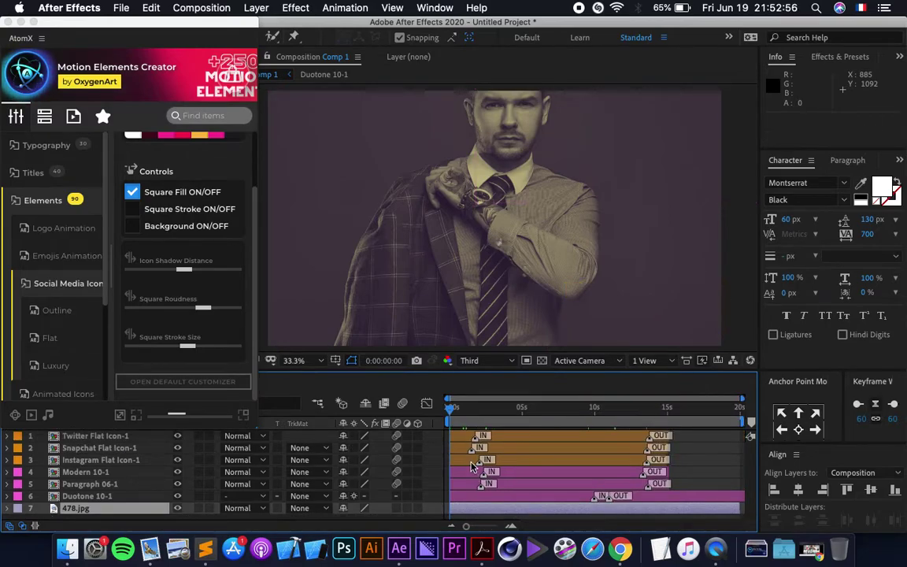
pyautogui.press('space')
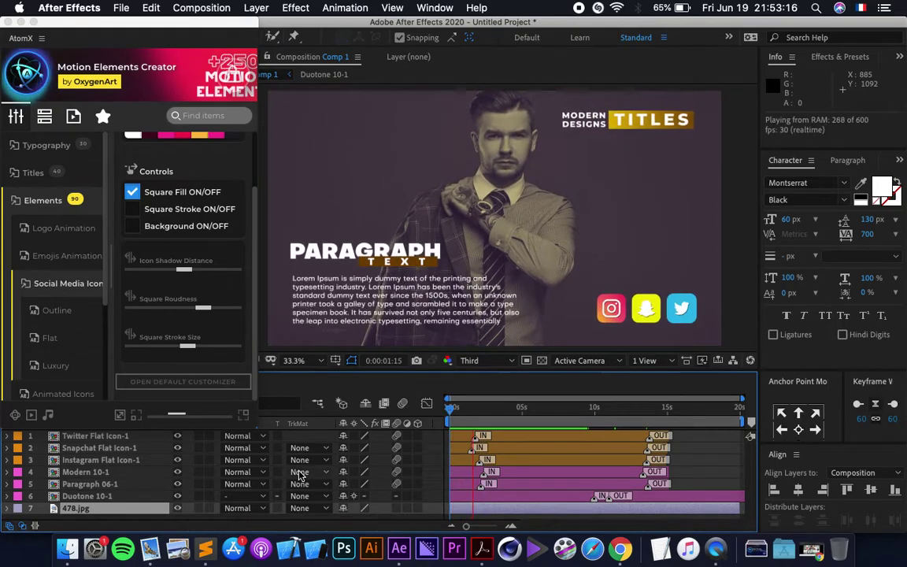
pyautogui.click(744, 214)
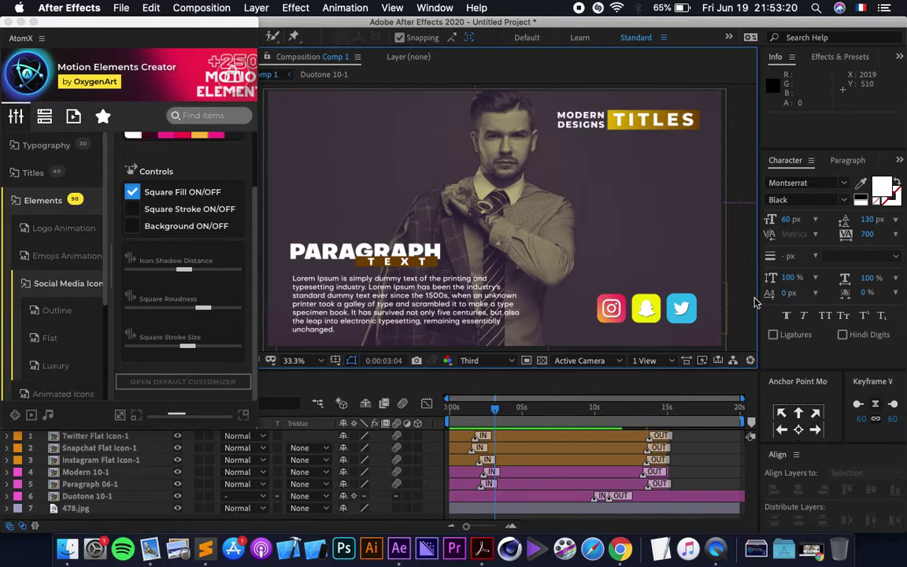
# Maximize the composition viewer, minimize the floating AtomX window and fit the frame to the viewer.
pyautogui.press('`')
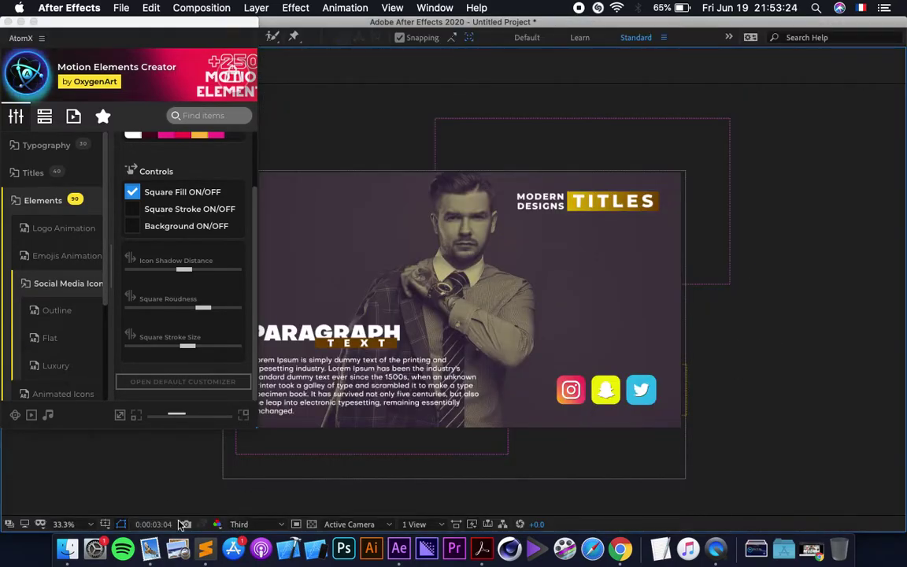
pyautogui.click(64, 523)
pyautogui.click(148, 338)
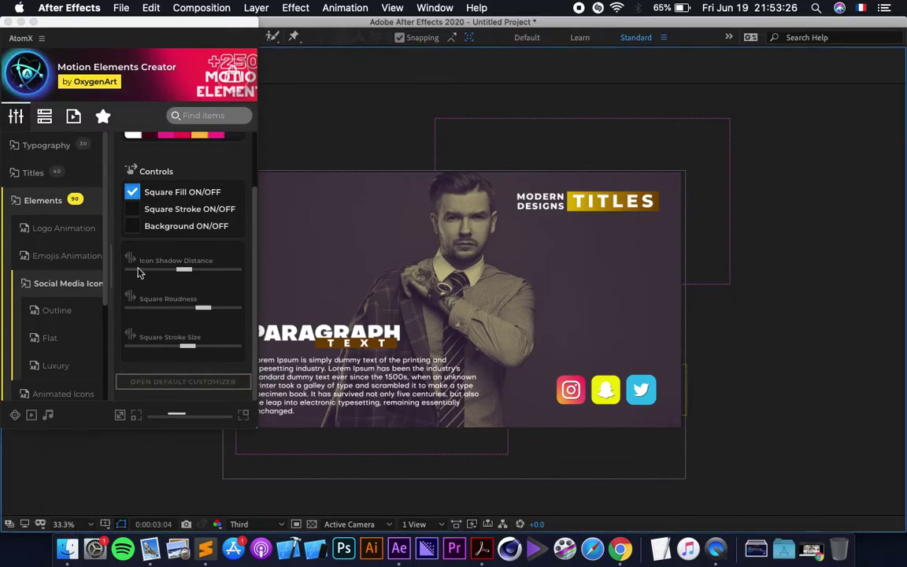
pyautogui.click(21, 22)
pyautogui.click(71, 523)
pyautogui.click(93, 288)
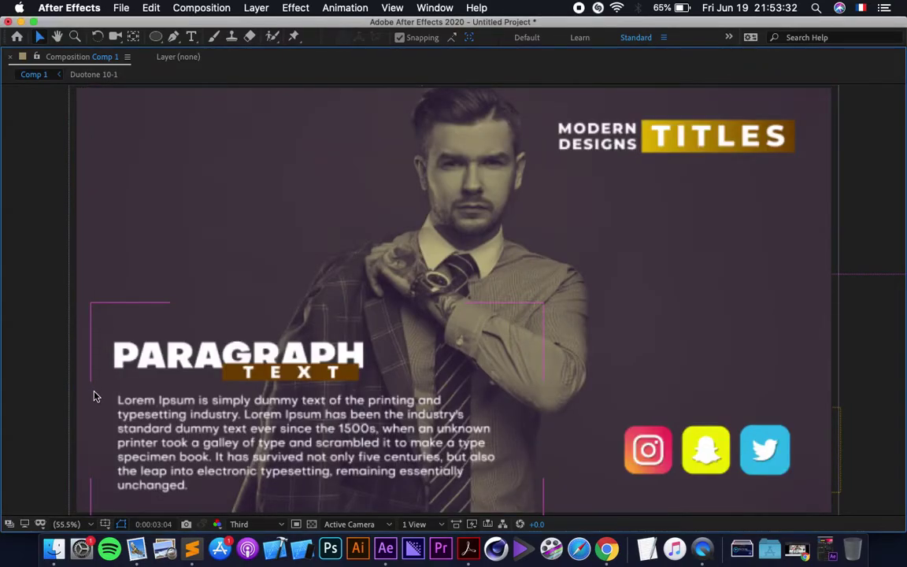
# Restore the workspace, return the playhead to 0:00:00:00, deselect all layers and maximize the composition viewer again.
pyautogui.press('`')
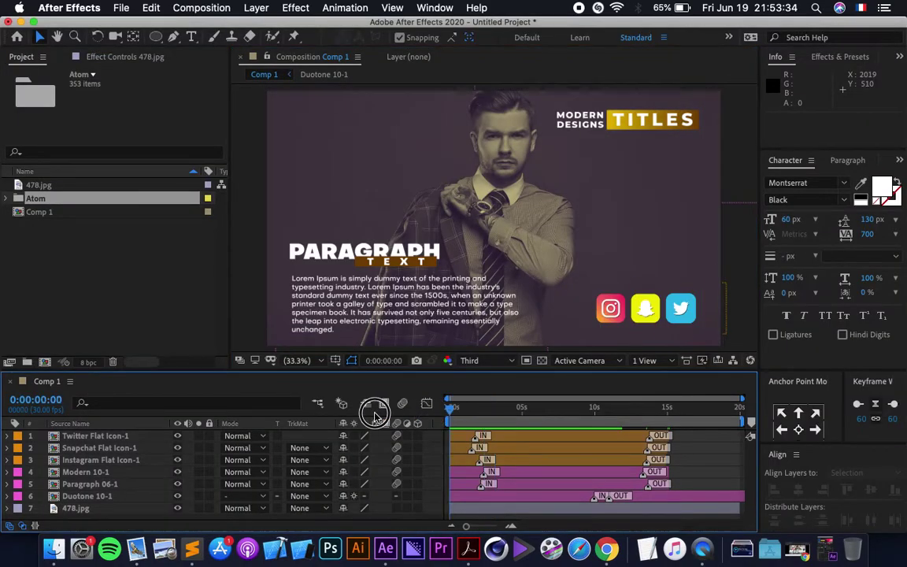
pyautogui.press('Home')
pyautogui.click(526, 440)
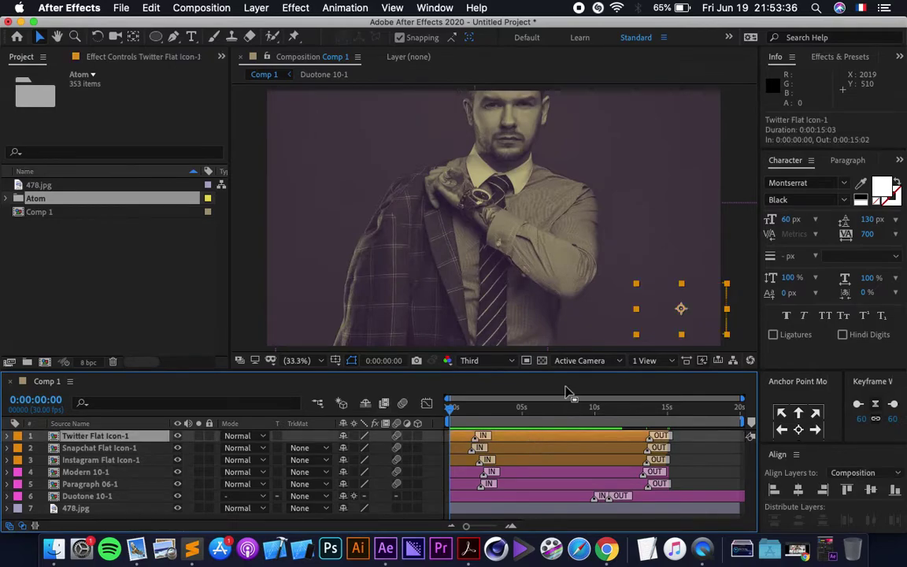
pyautogui.click(749, 239)
pyautogui.press('`')
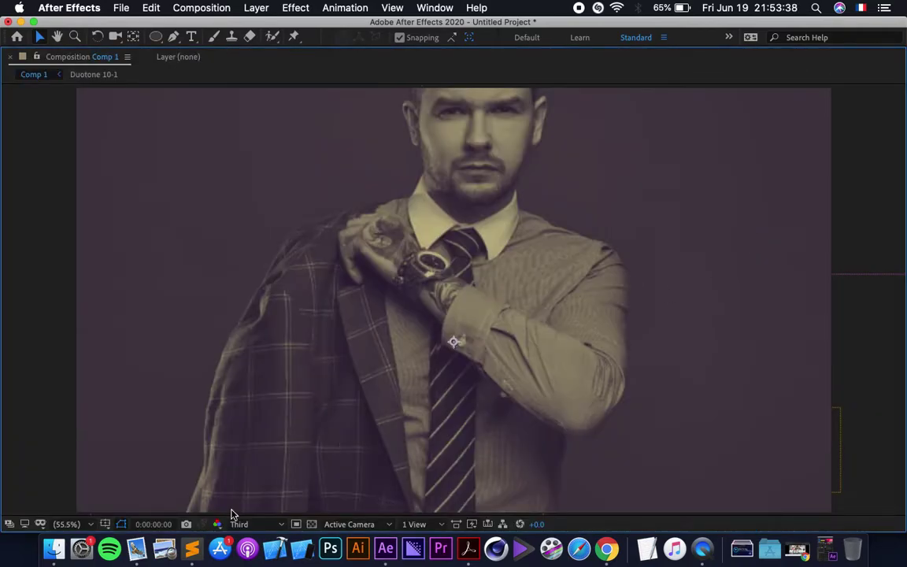
# Preview the composition's animation, set the viewer resolution to Half and preview it again from the start.
pyautogui.press('space')
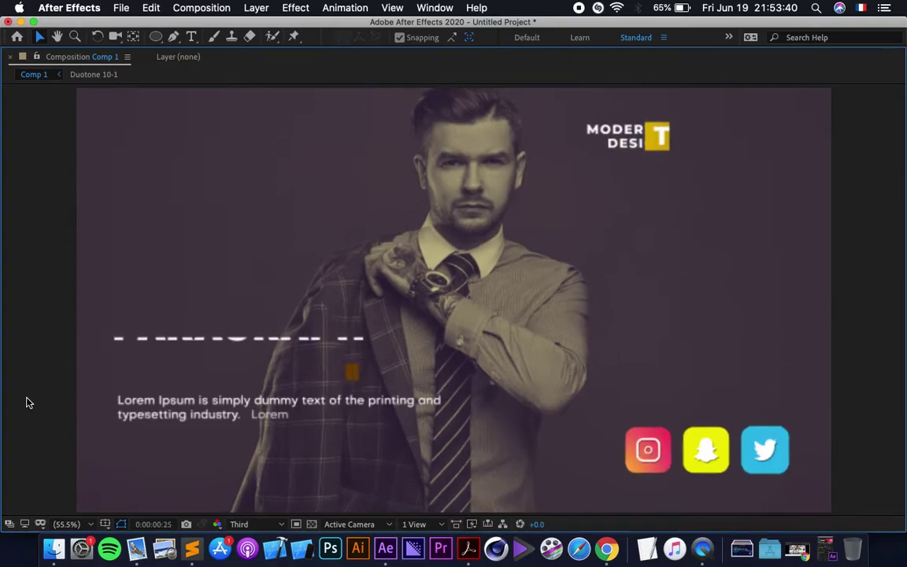
pyautogui.click(269, 522)
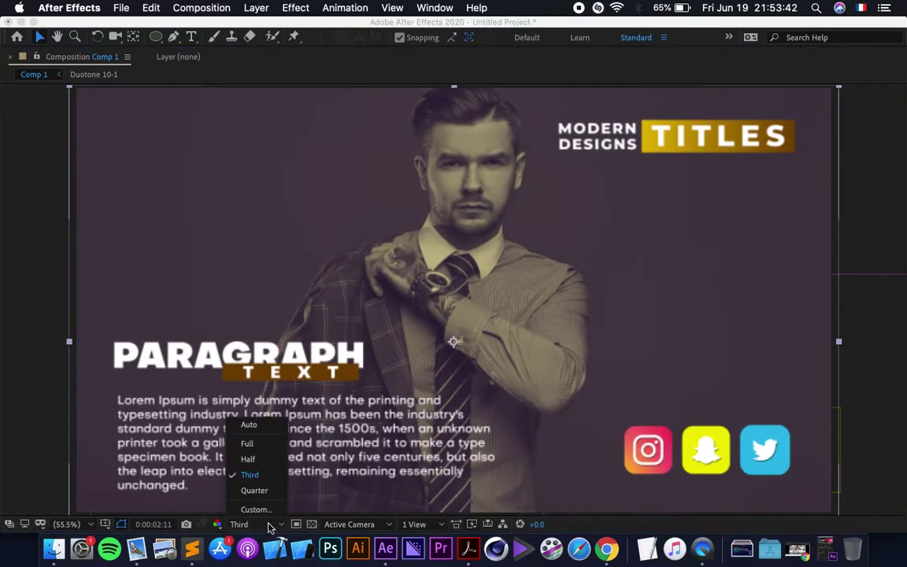
pyautogui.click(259, 462)
pyautogui.click(48, 413)
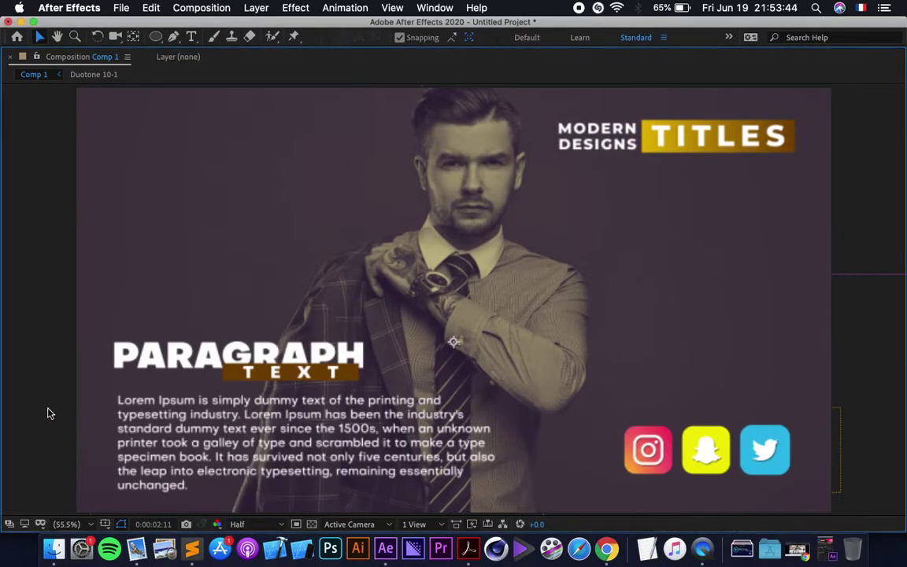
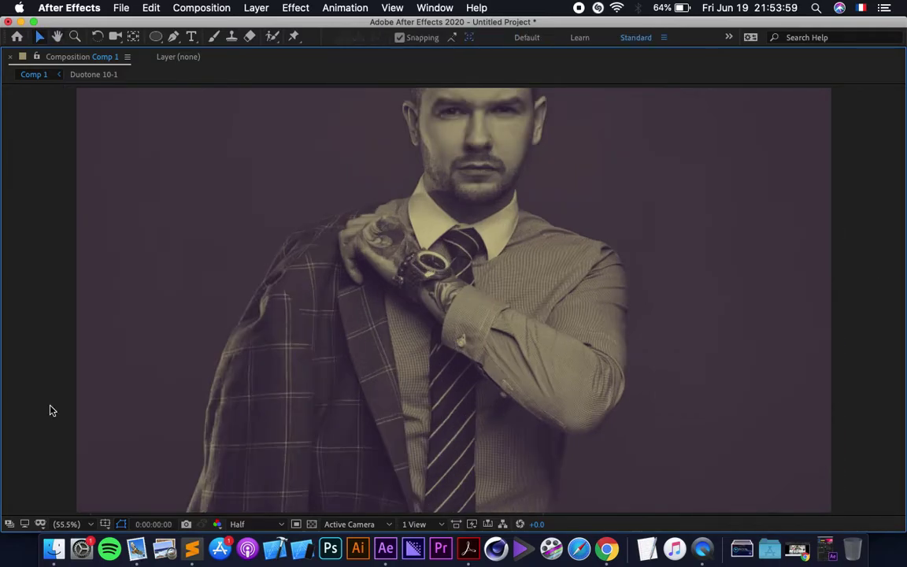
pyautogui.press('space')
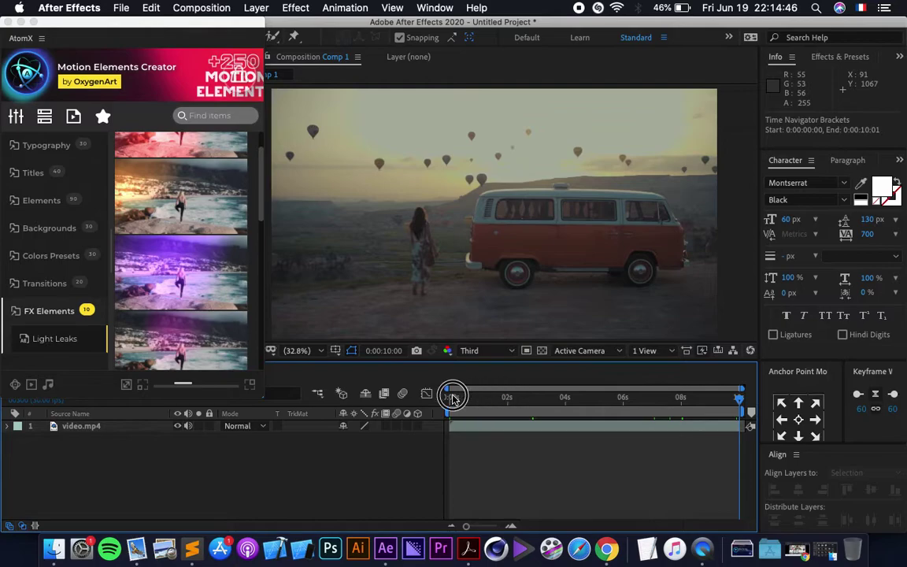
# Apply the Color FX 02 colour preset over video.mp4 from 0:00:00:00 and return the playhead to the start.
pyautogui.click(452, 398)
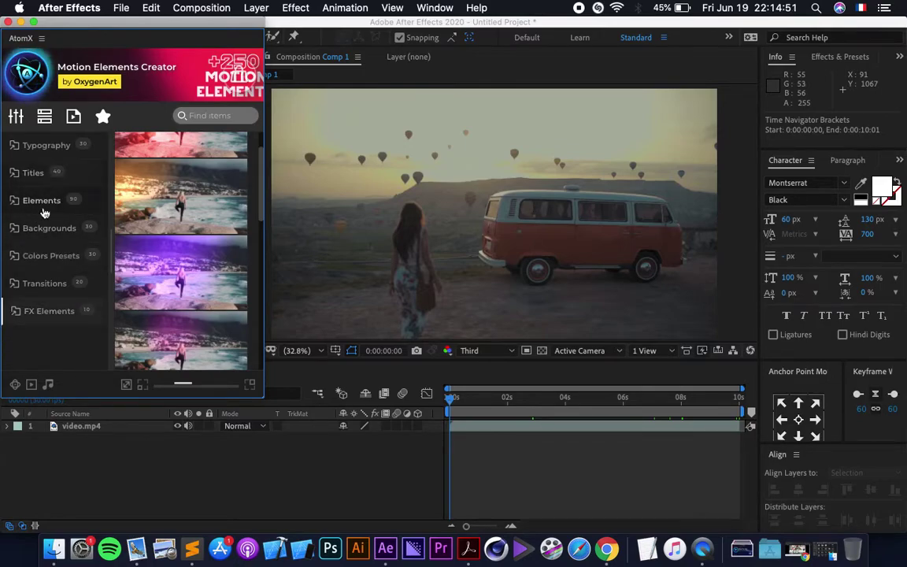
pyautogui.click(37, 256)
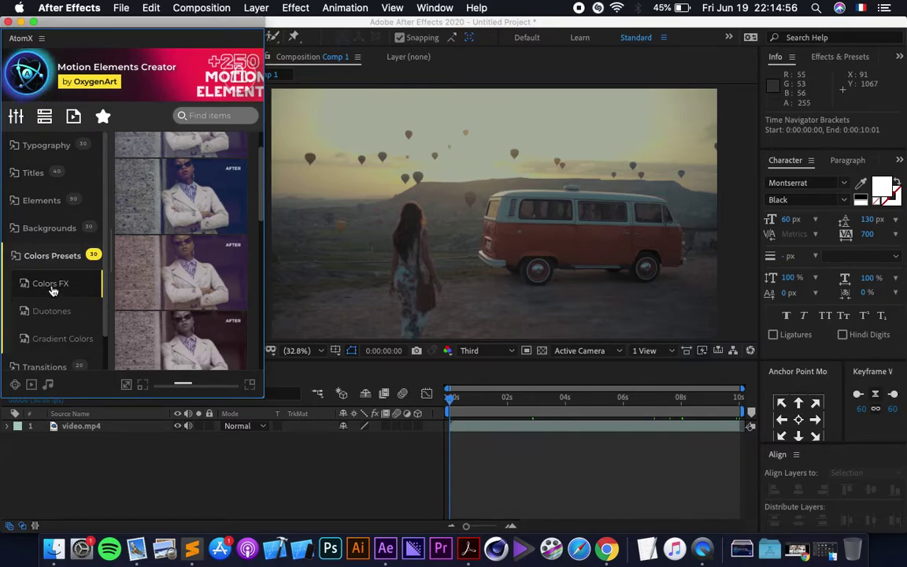
pyautogui.moveTo(138, 175)
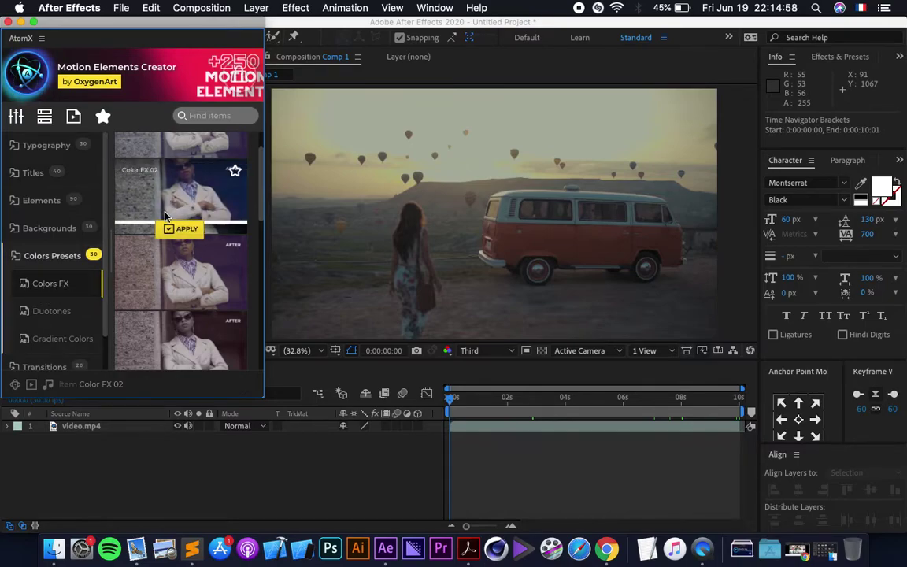
pyautogui.click(185, 228)
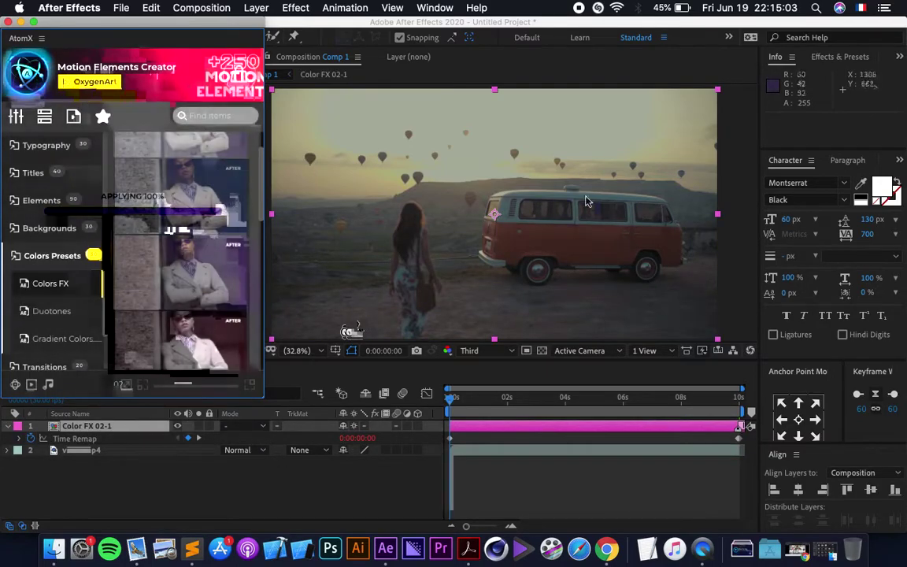
pyautogui.moveTo(498, 395); pyautogui.dragTo(451, 399)
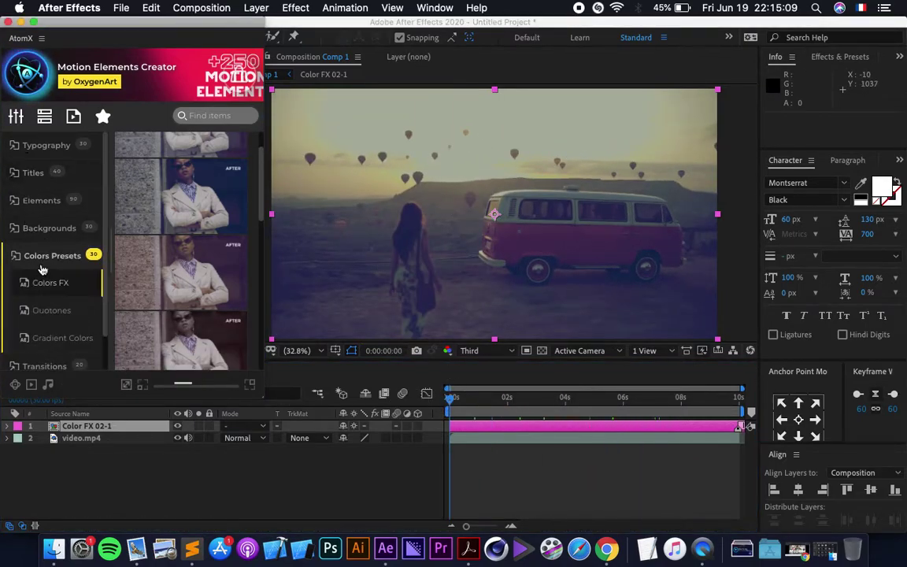
# Add the Stylish 02 title from AtomX's Stylish titles at the start of the composition.
pyautogui.click(34, 172)
pyautogui.click(53, 256)
pyautogui.moveTo(211, 195)
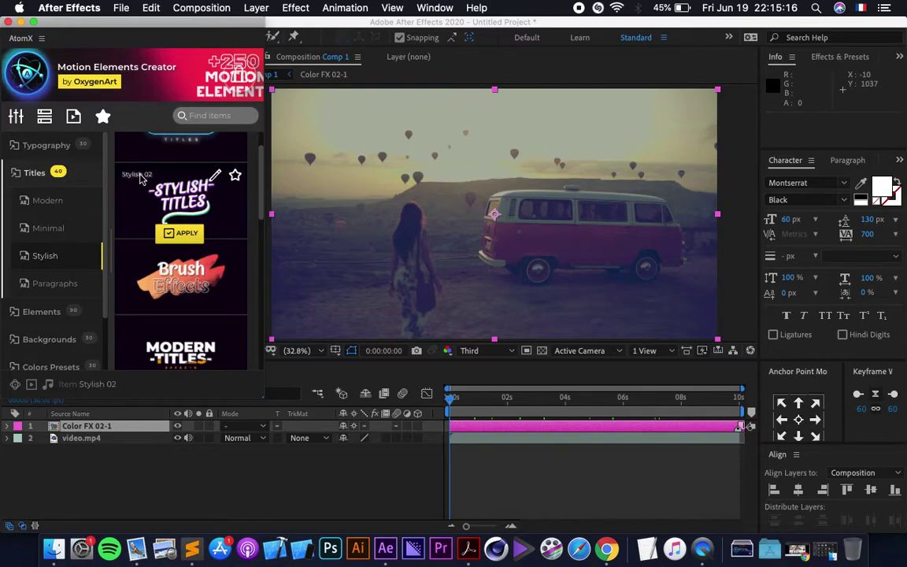
pyautogui.click(180, 233)
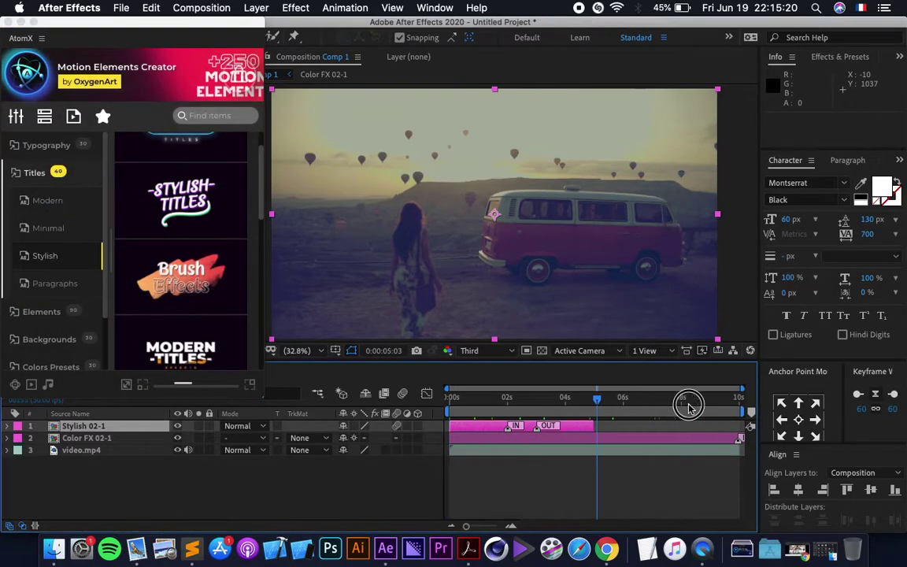
# Extend the Stylish 02-1 layer to the composition's end and move its OUT marker to about the 8-second mark.
pyautogui.moveTo(673, 405); pyautogui.dragTo(760, 416)
pyautogui.moveTo(621, 428); pyautogui.dragTo(738, 435)
pyautogui.moveTo(680, 407); pyautogui.dragTo(682, 410)
pyautogui.moveTo(538, 428); pyautogui.dragTo(682, 432)
pyautogui.click(634, 426)
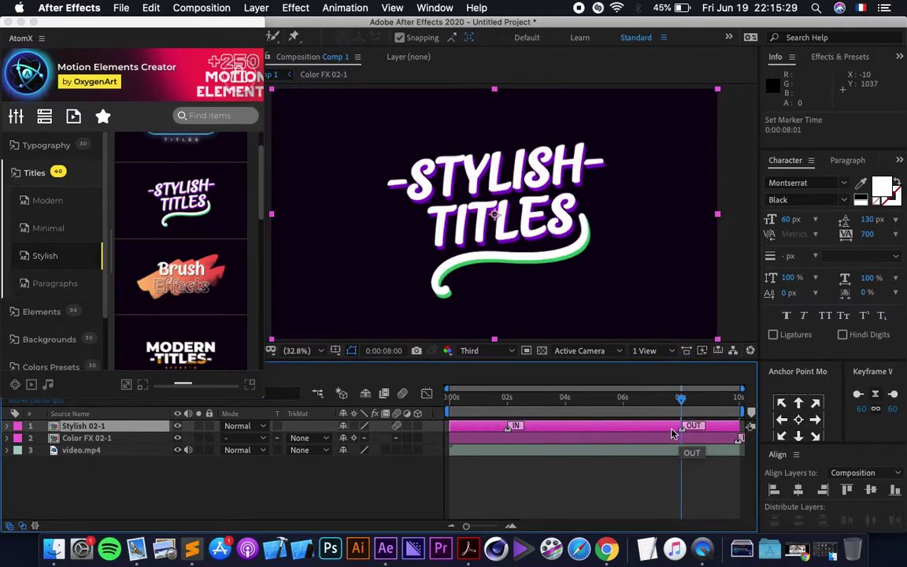
# Move the playhead to 0:00:04:25 and turn off the Stylish 02 title's background in the AtomX customizer.
pyautogui.click(590, 411)
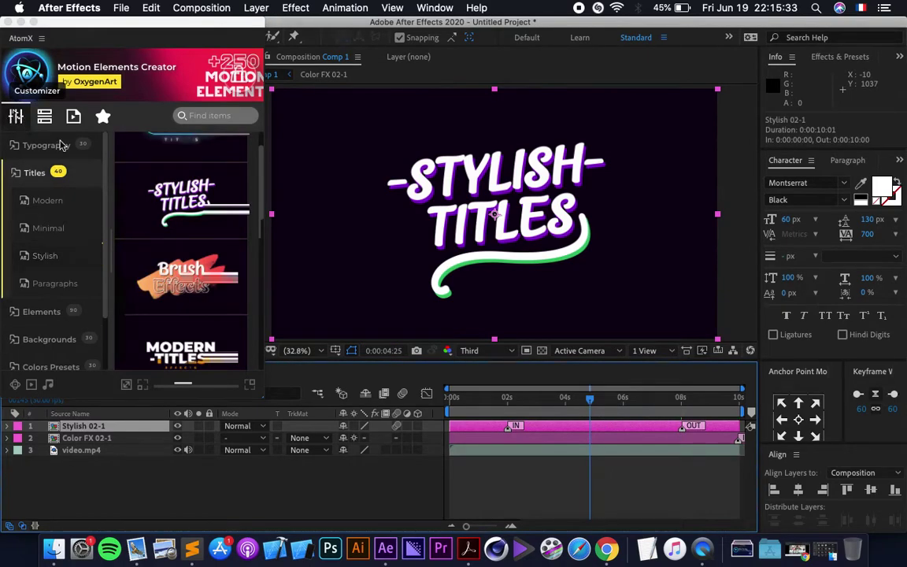
pyautogui.click(16, 117)
pyautogui.click(134, 232)
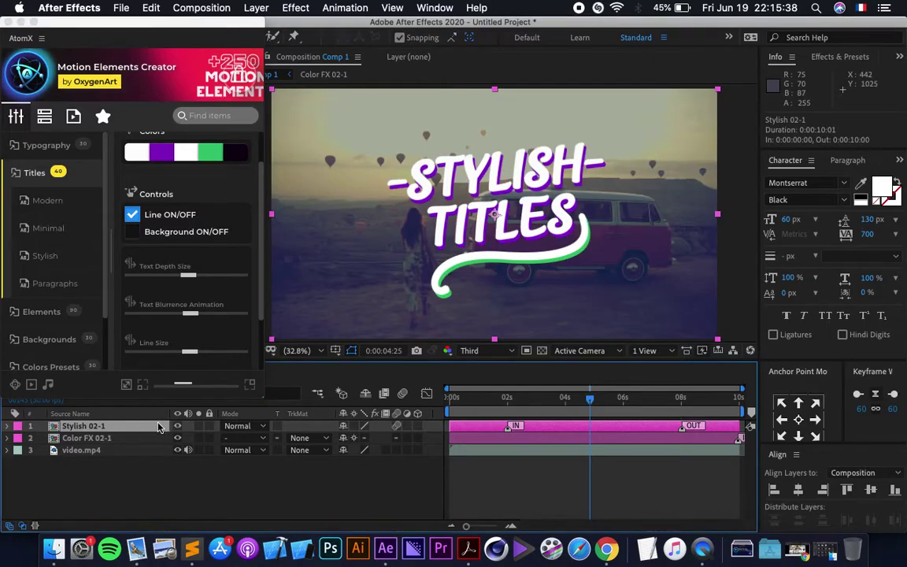
# Set the Stylish 02-1 layer's scale to 85%, collapse its properties and deselect it.
pyautogui.press('s')
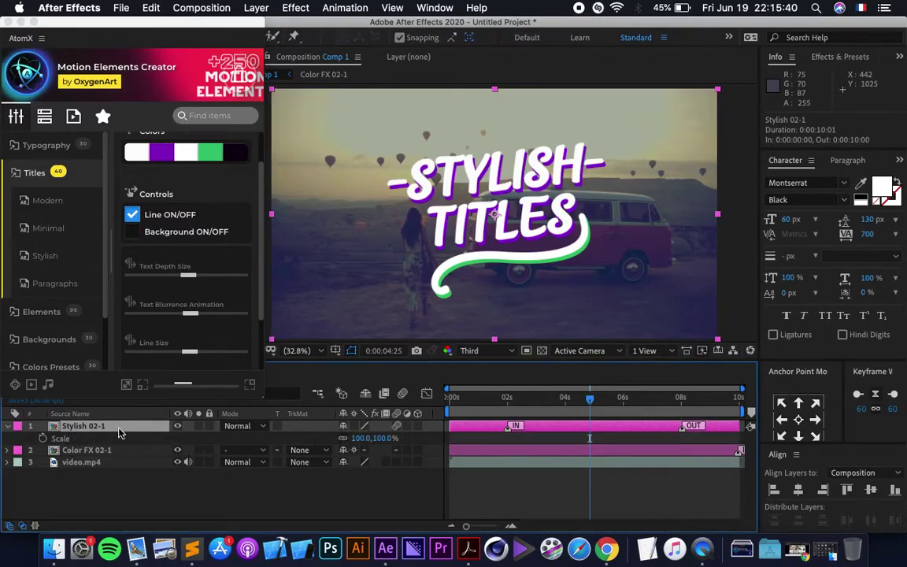
pyautogui.click(362, 438)
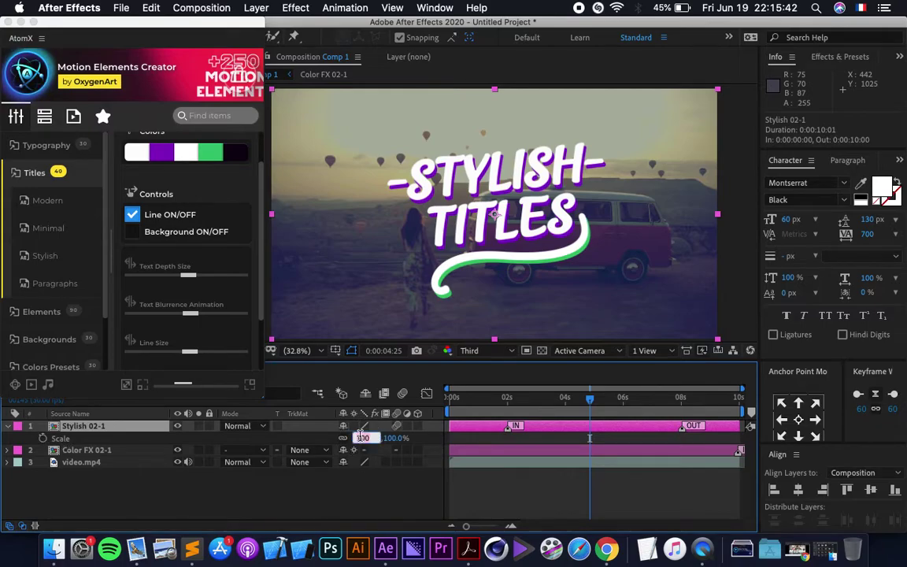
pyautogui.write('85')
pyautogui.press('Return')
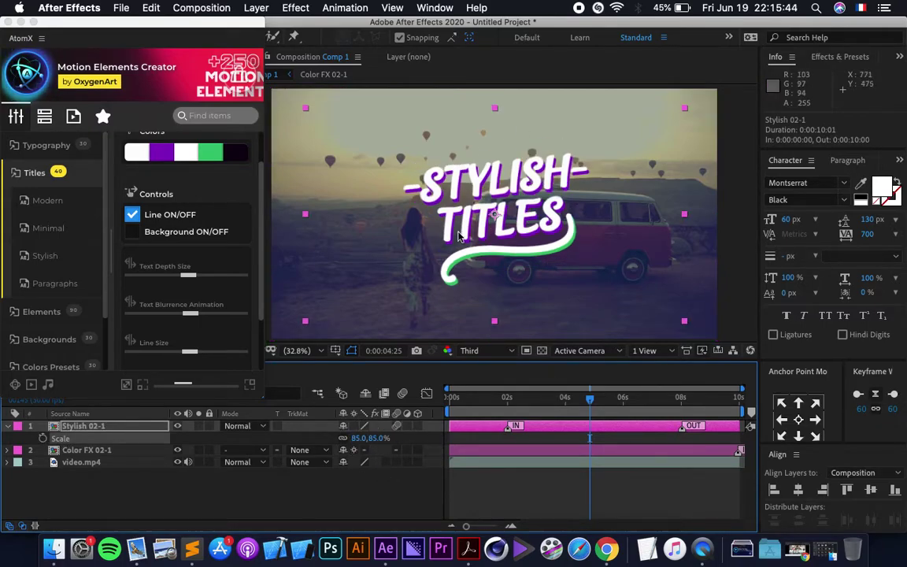
pyautogui.press('super+alt+t')
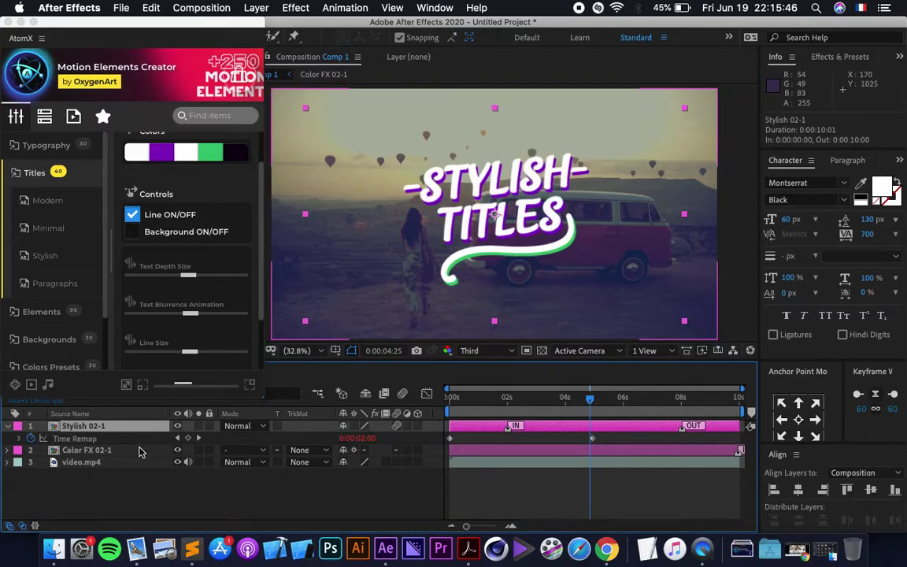
pyautogui.press('u')
pyautogui.click(108, 488)
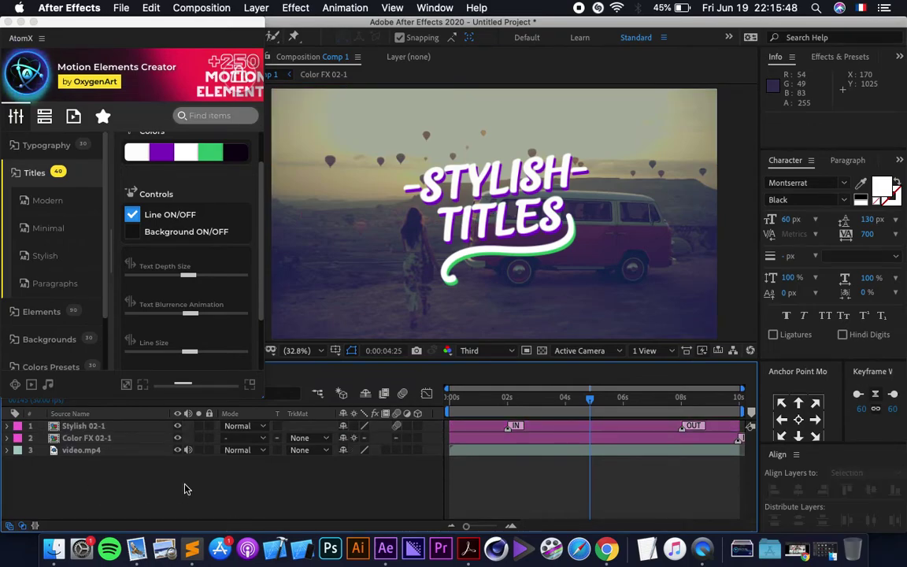
# Return the playhead to the start and add the Minimal 07 title from AtomX's Minimal titles.
pyautogui.press('Home')
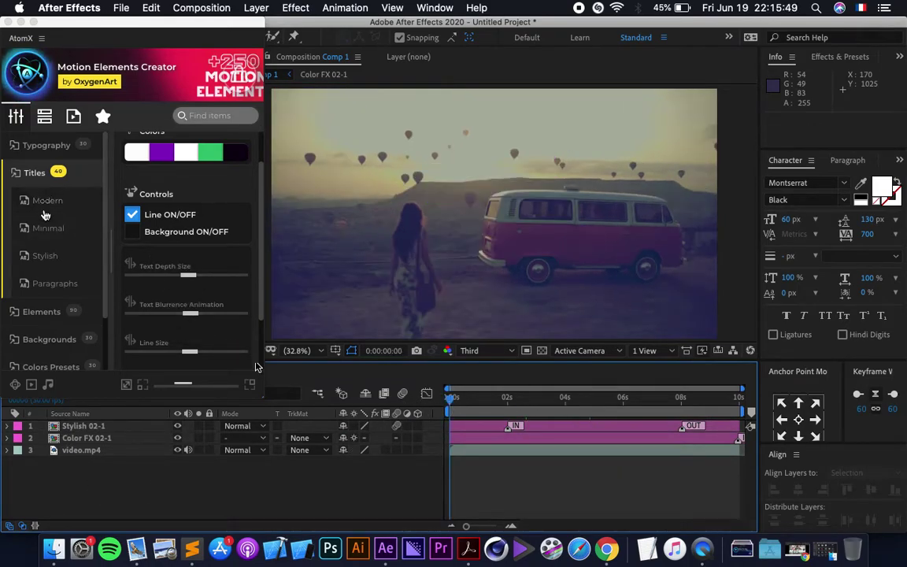
pyautogui.click(48, 227)
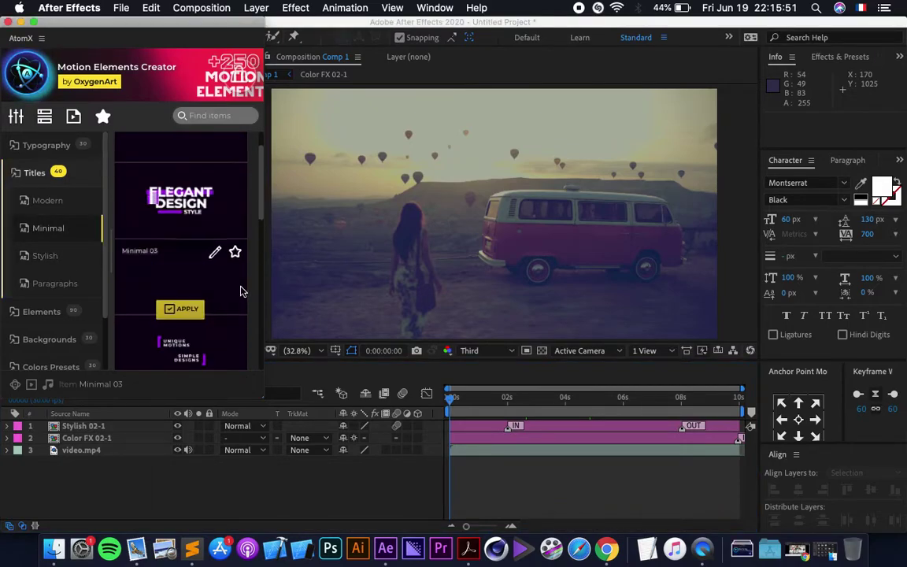
pyautogui.scroll(-4, 240, 292)
pyautogui.scroll(-3, 238, 296)
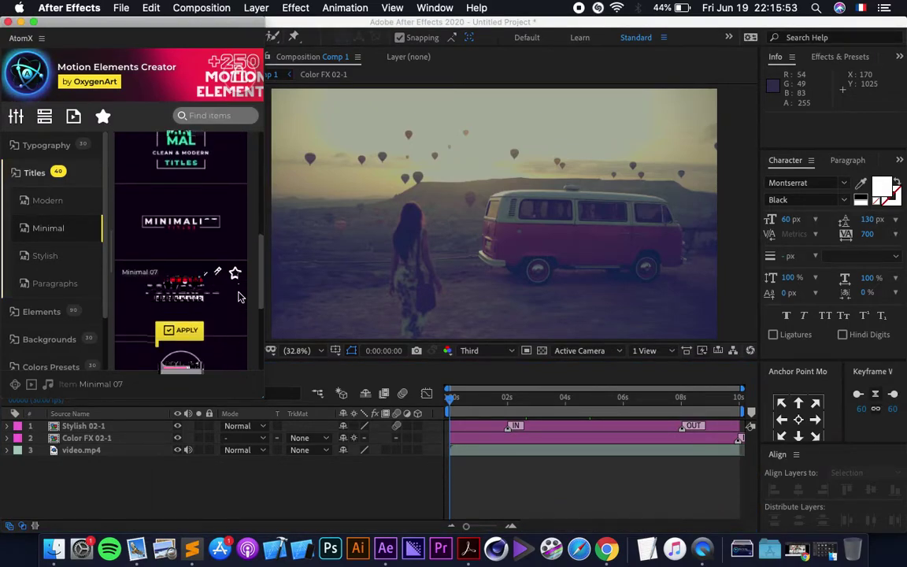
pyautogui.click(179, 323)
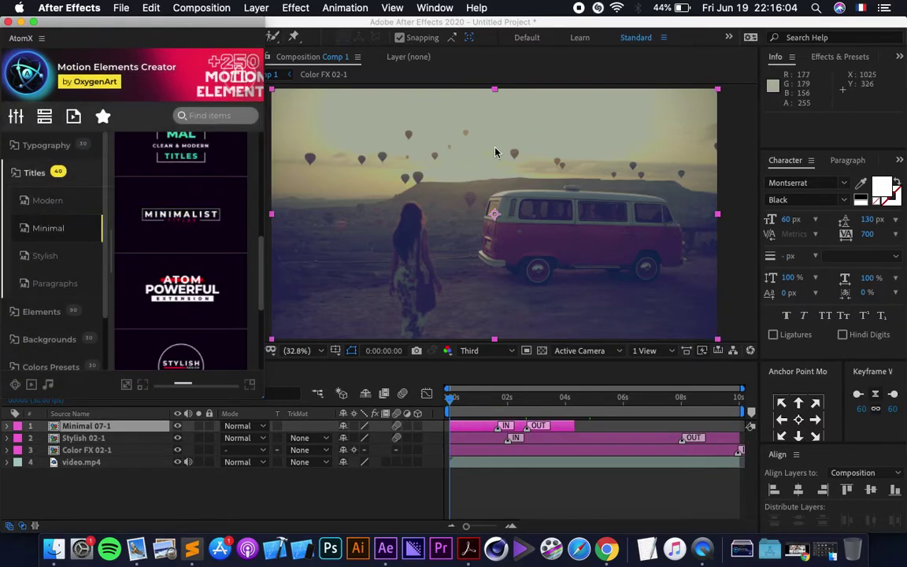
# Extend the Minimal 07-1 layer to the composition's end with its OUT marker at 0:00:08:00, and turn off its background.
pyautogui.moveTo(577, 425); pyautogui.dragTo(740, 450)
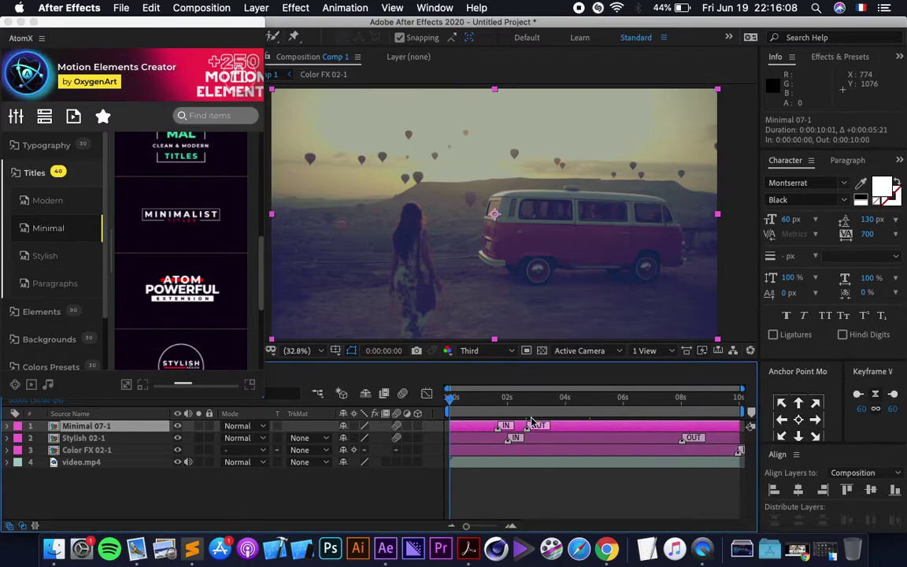
pyautogui.moveTo(528, 426); pyautogui.dragTo(681, 460)
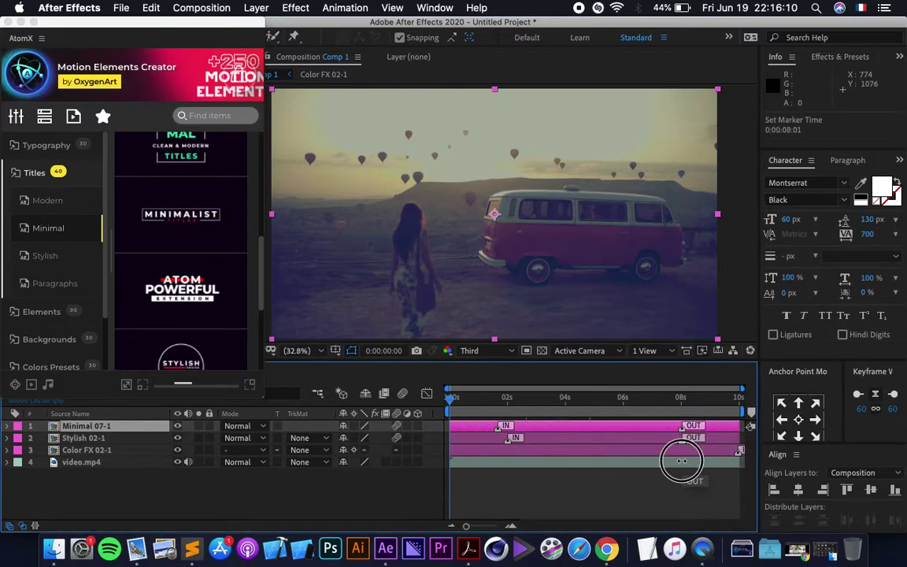
pyautogui.moveTo(662, 398); pyautogui.dragTo(596, 406)
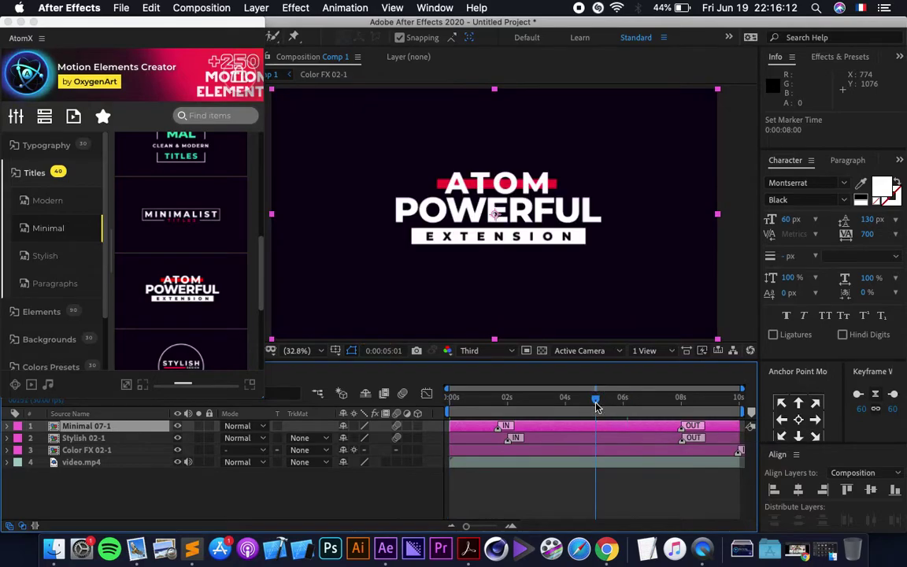
pyautogui.click(16, 116)
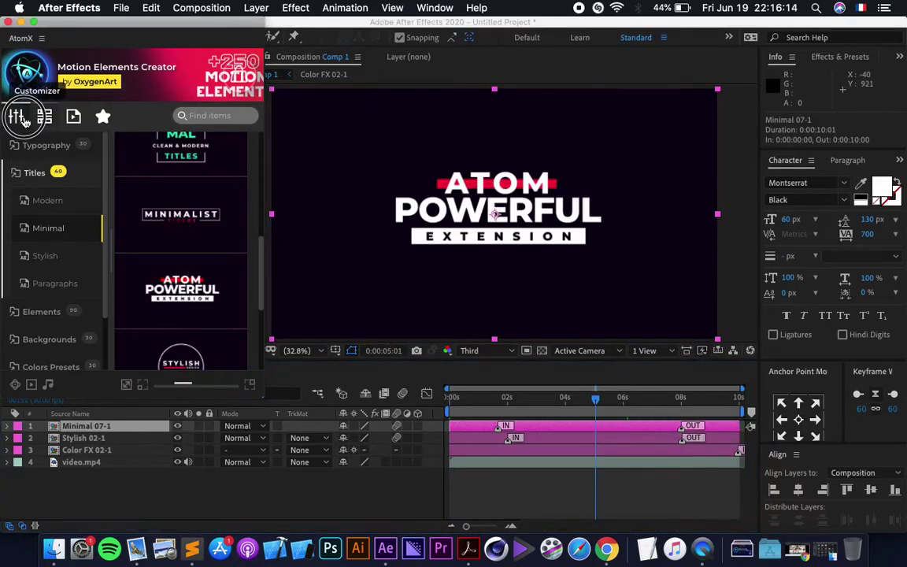
pyautogui.click(130, 233)
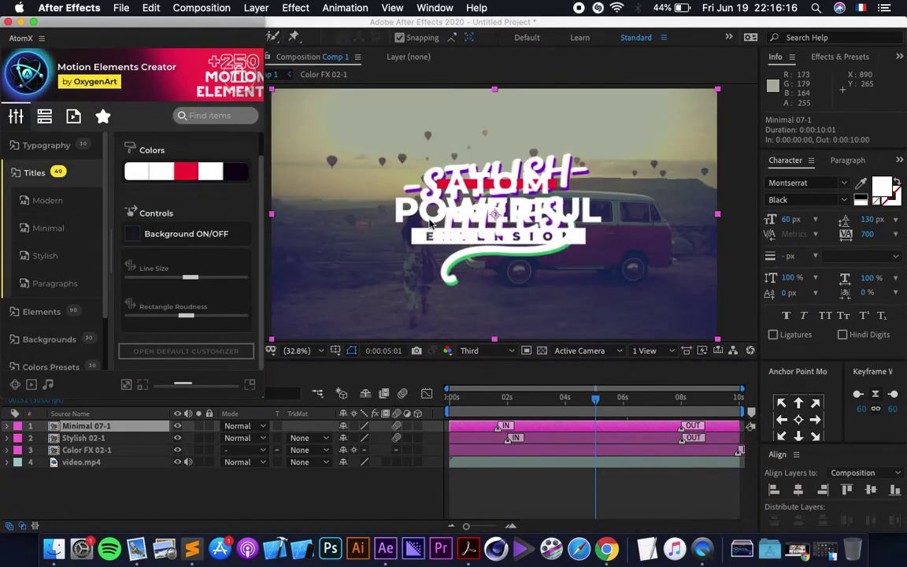
# Set the Minimal 07-1 layer's scale to 32%.
pyautogui.click(141, 427)
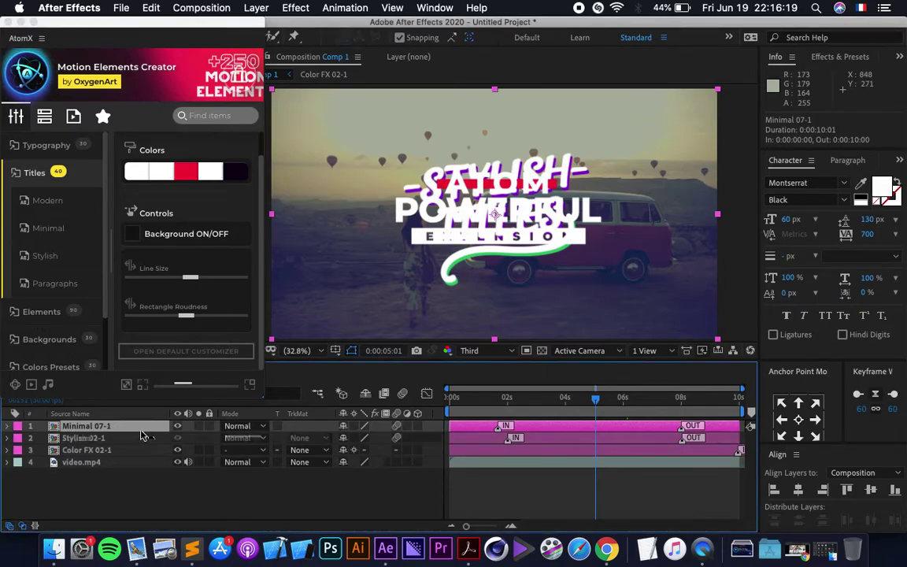
pyautogui.press('s')
pyautogui.click(362, 438)
pyautogui.write('30.0,30.0')
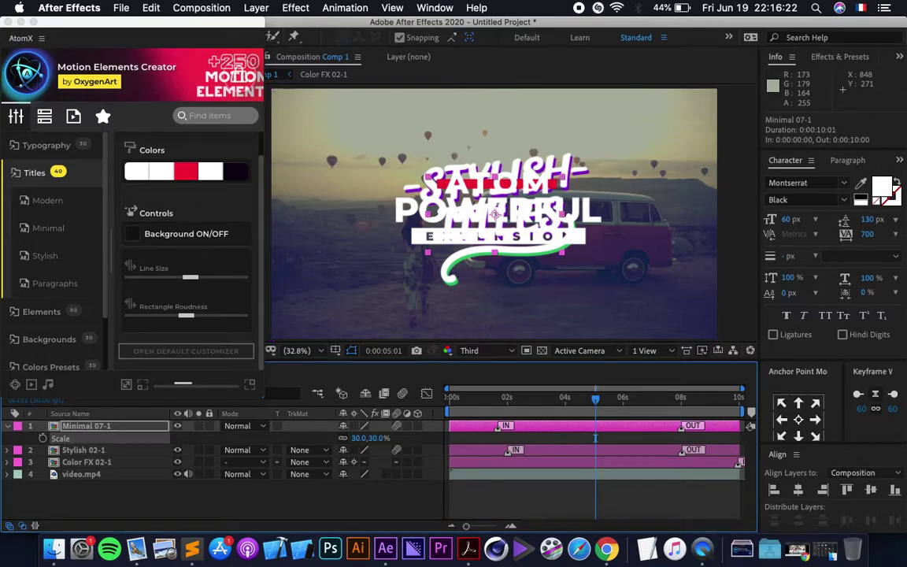
pyautogui.press('Return')
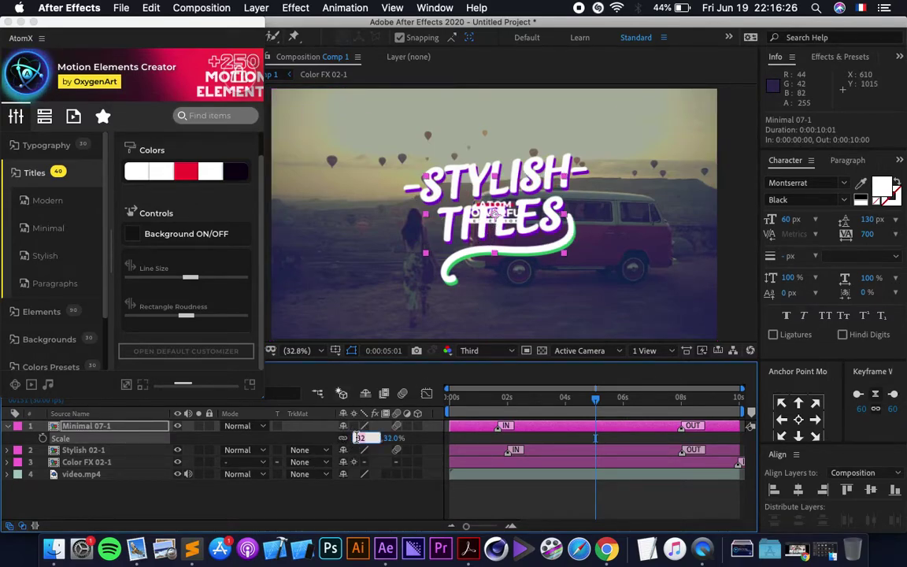
pyautogui.press('Up')
pyautogui.press('Return')
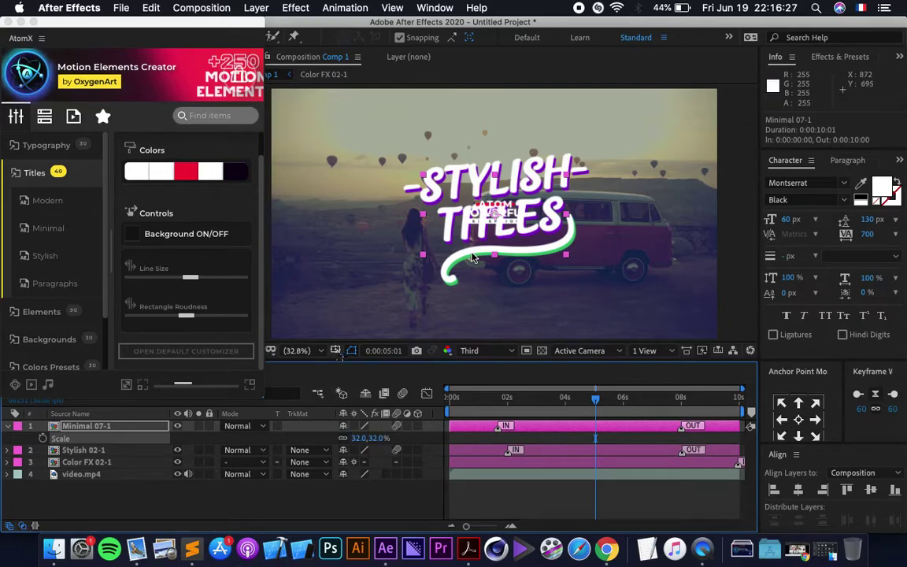
# With the title/action-safe guides shown, place the Minimal 07 title in the frame's lower-left corner at about 243, 999, and hide the guides.
pyautogui.click(335, 350)
pyautogui.click(351, 362)
pyautogui.moveTo(506, 220); pyautogui.dragTo(328, 312)
pyautogui.click(337, 351)
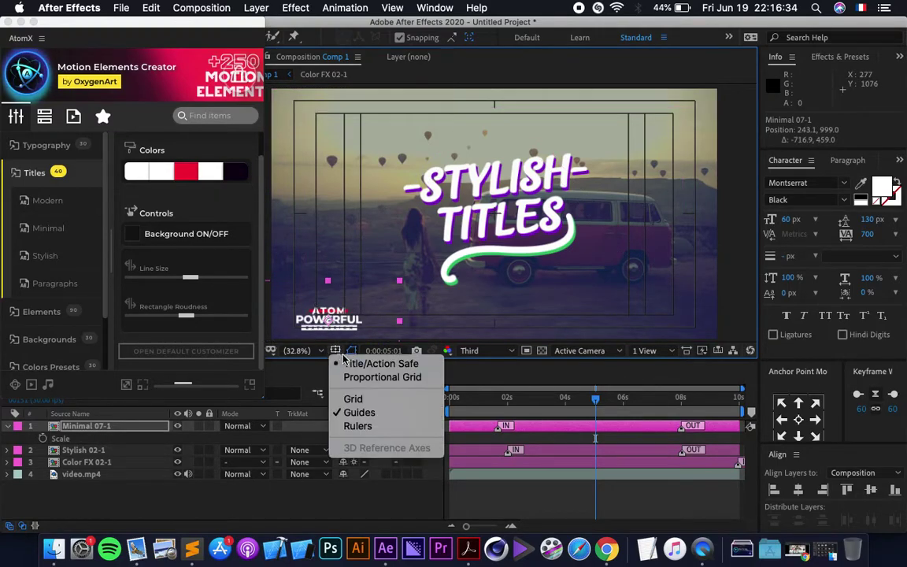
pyautogui.click(351, 364)
# Nudge the Minimal 07 title up 60 px to a vertical position of 939.
pyautogui.hotkey('shift', 'Up')
pyautogui.hotkey('shift', 'Up')
pyautogui.hotkey('shift', 'Up')
pyautogui.hotkey('shift', 'Up')
pyautogui.hotkey('shift', 'Up')
pyautogui.hotkey('shift', 'Up')
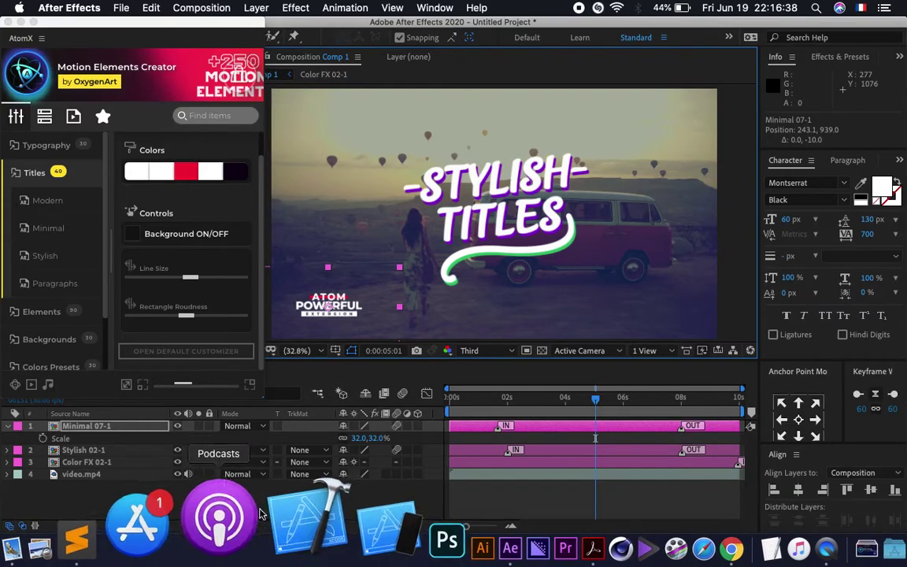
# Apply the Logo 05 preset from the Elements logo animations at the start of the composition.
pyautogui.click(270, 505)
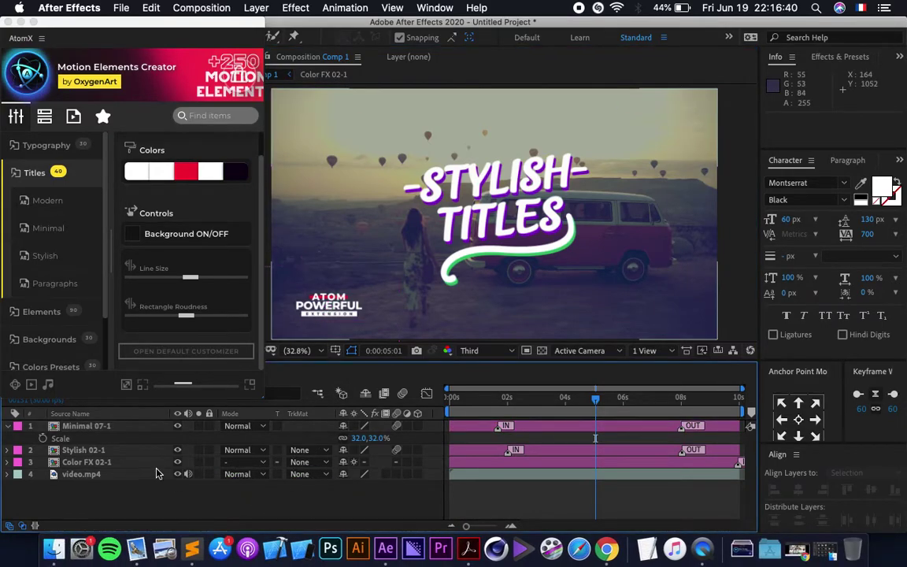
pyautogui.click(36, 169)
pyautogui.click(34, 208)
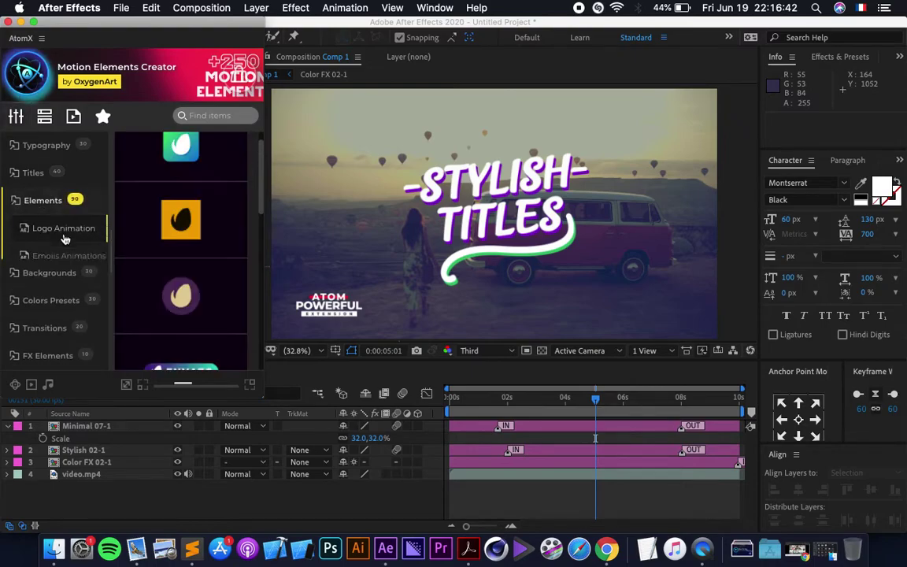
pyautogui.click(61, 232)
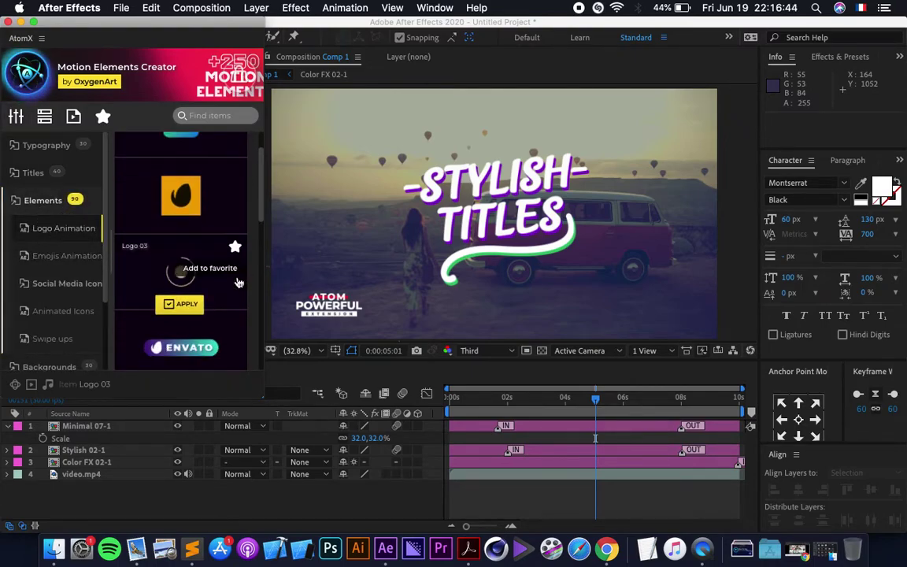
pyautogui.scroll(-3, 239, 282)
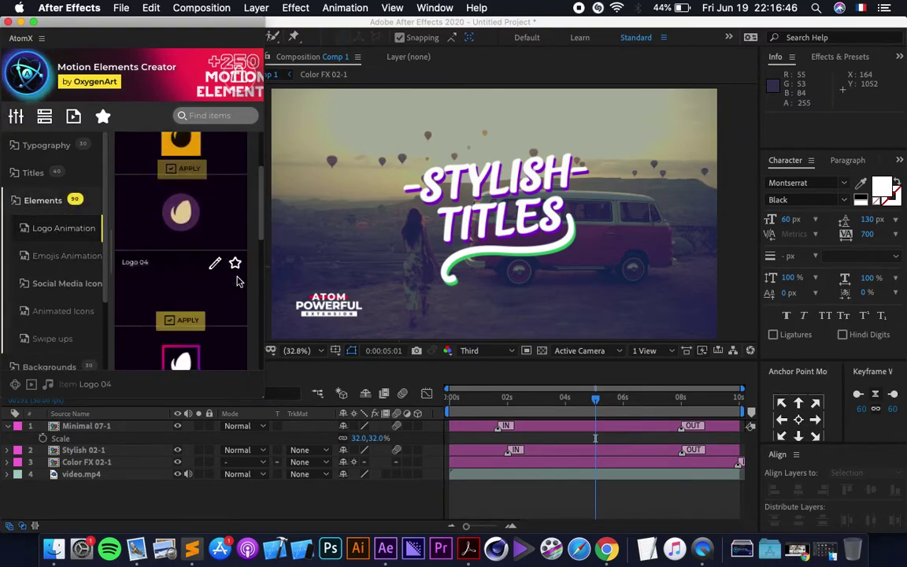
pyautogui.scroll(-3, 239, 281)
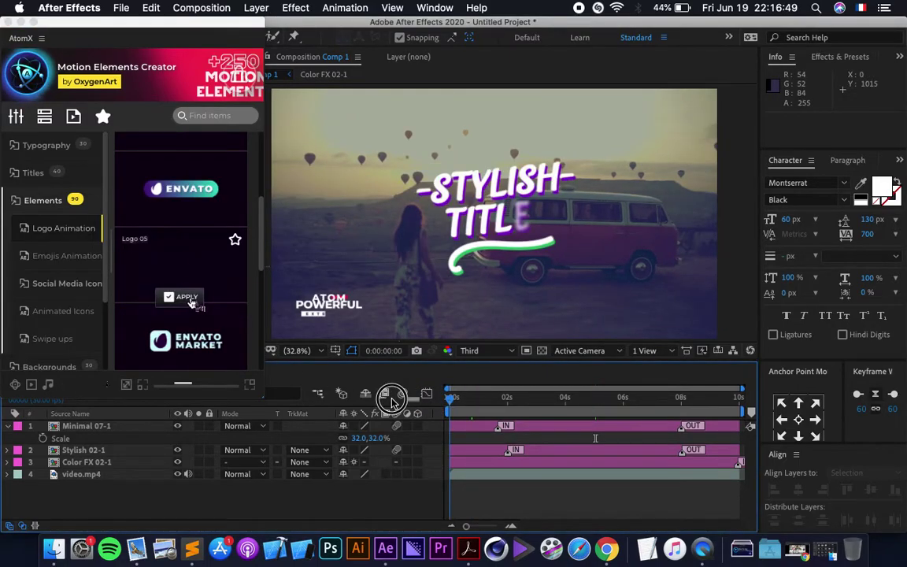
pyautogui.click(184, 298)
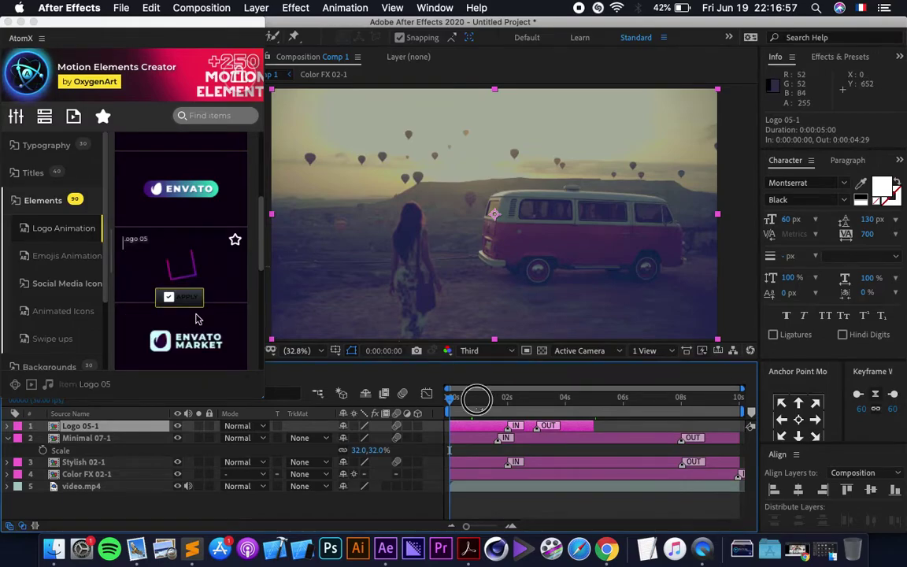
# Extend the Logo 05-1 layer to the composition's end at 0:00:10:00 and turn off its background.
pyautogui.click(490, 400)
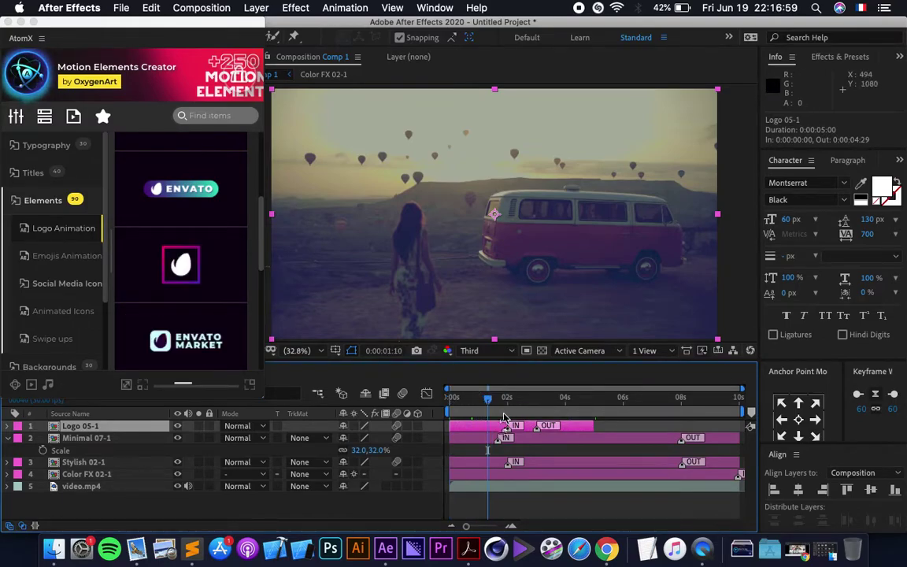
pyautogui.click(19, 120)
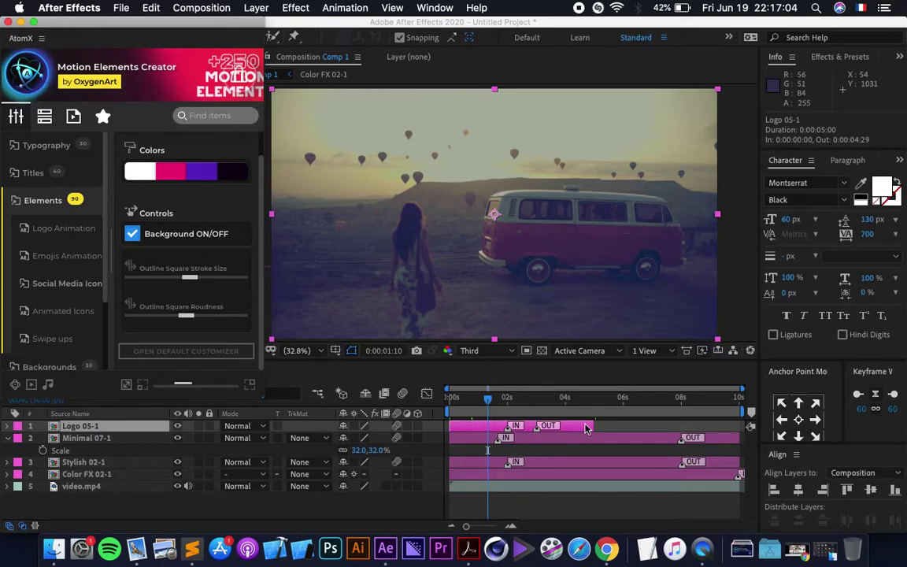
pyautogui.moveTo(592, 426); pyautogui.dragTo(739, 451)
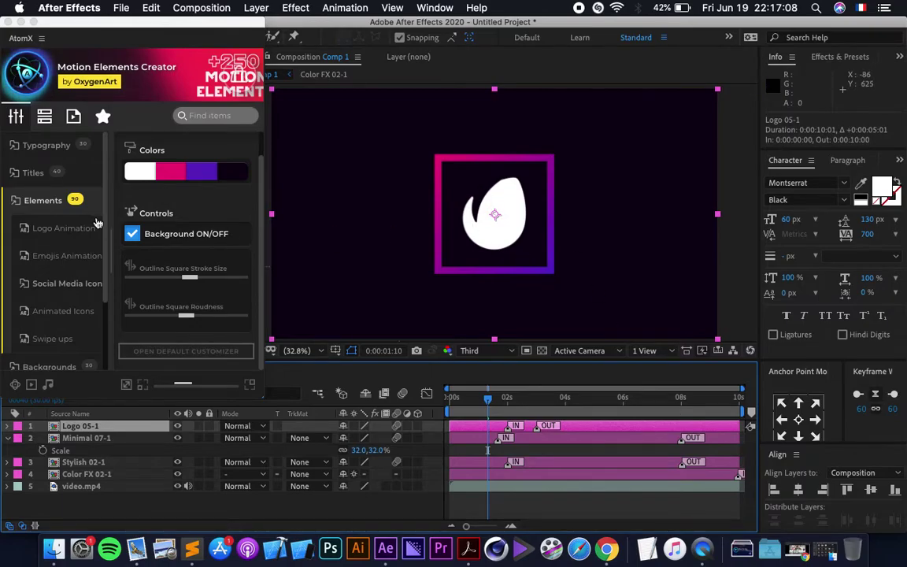
pyautogui.click(132, 234)
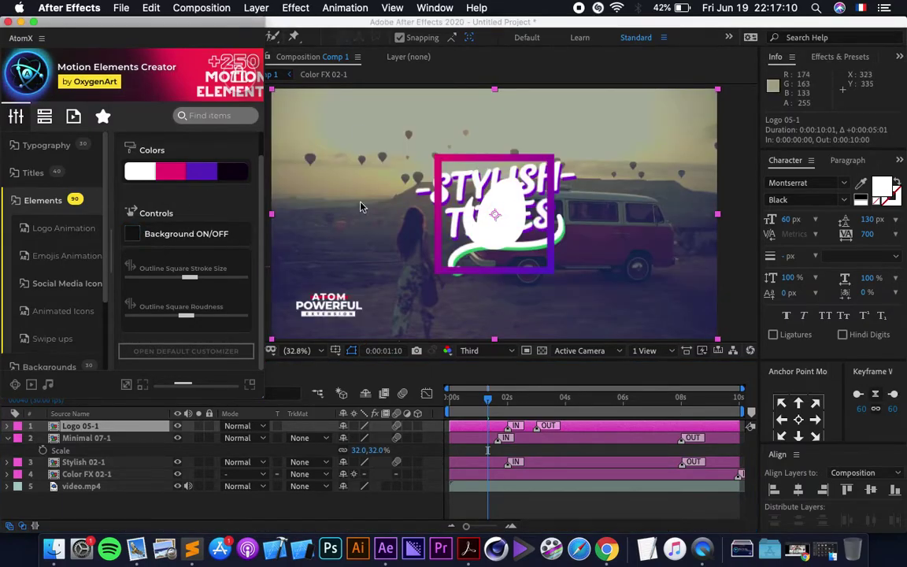
# Show the title/action-safe guides and set the Logo 05-1 layer's scale to 30%.
pyautogui.click(351, 351)
pyautogui.click(350, 362)
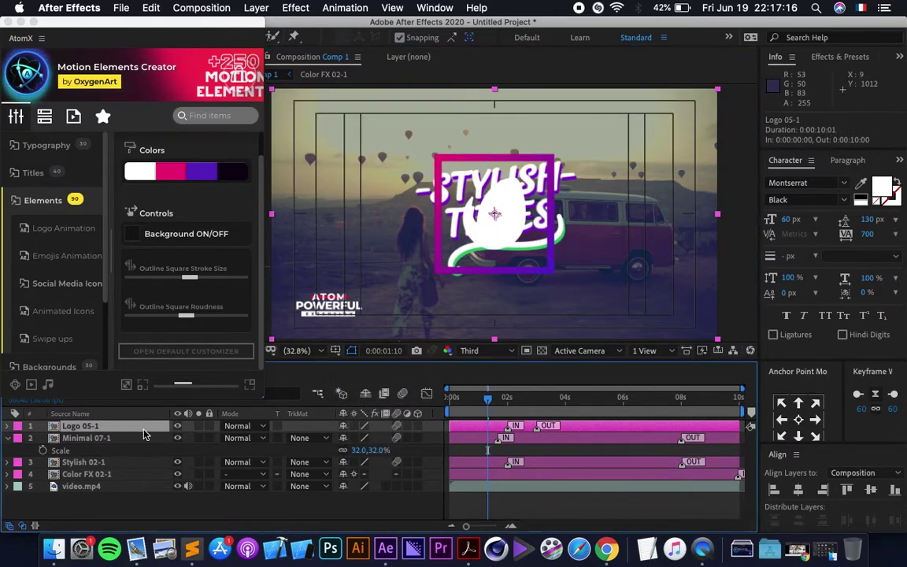
pyautogui.write('s30')
pyautogui.press('Return')
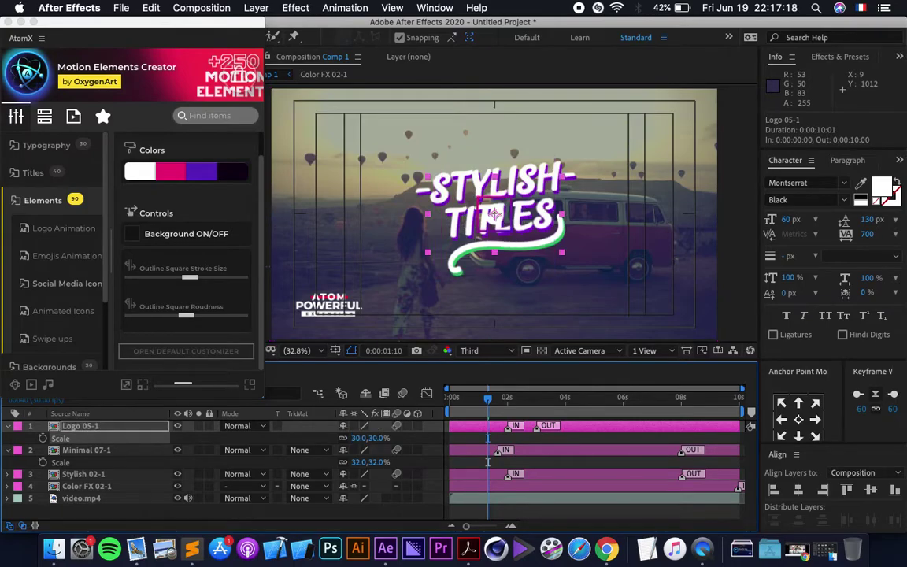
# Place the logo in the frame's upper-right corner at about 1746, 131.5, and hide the title/action-safe guides.
pyautogui.moveTo(495, 214); pyautogui.dragTo(678, 124)
pyautogui.press('Left')
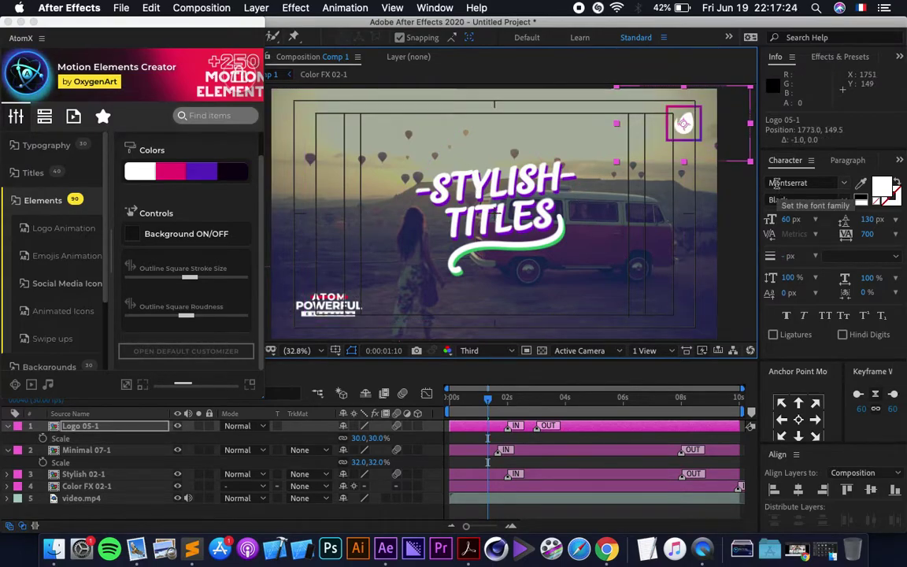
pyautogui.hotkey('shift', 'Left')
pyautogui.hotkey('shift', 'Left')
pyautogui.hotkey('shift', 'Left')
pyautogui.hotkey('shift', 'Up')
pyautogui.hotkey('shift', 'Up')
pyautogui.hotkey('shift', 'Up')
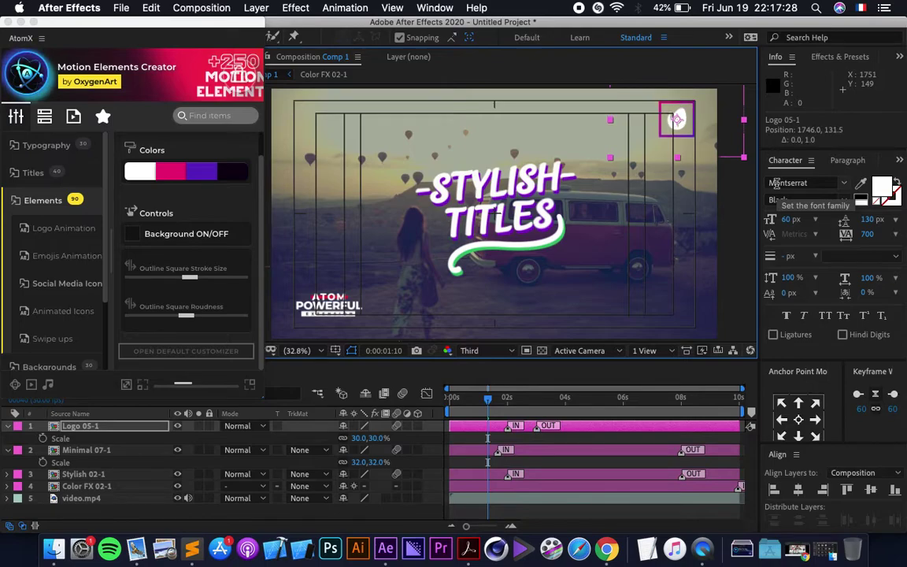
pyautogui.click(337, 352)
pyautogui.click(370, 359)
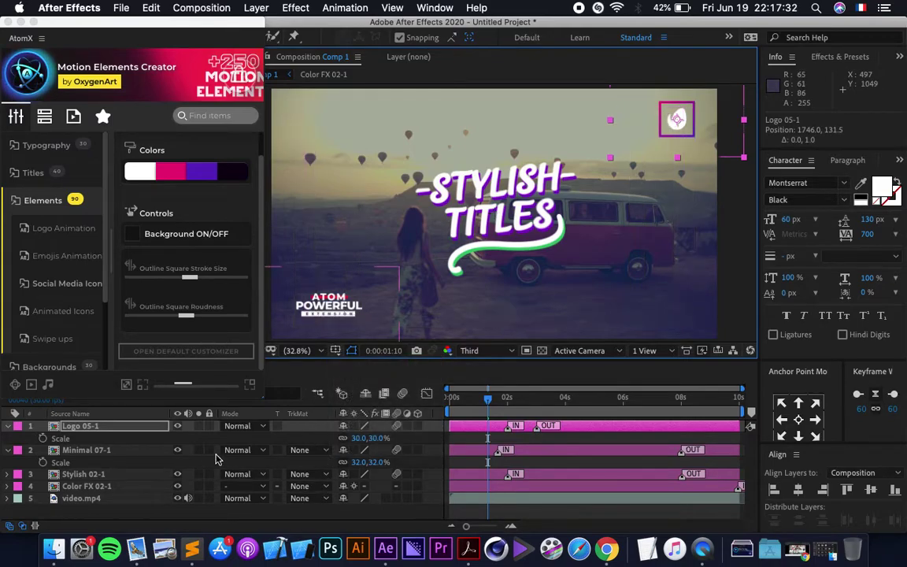
# Collapse the scale properties of the Minimal 07-1 and Logo 05-1 layers and deselect all layers.
pyautogui.click(157, 452)
pyautogui.press('u')
pyautogui.press('u')
pyautogui.click(129, 427)
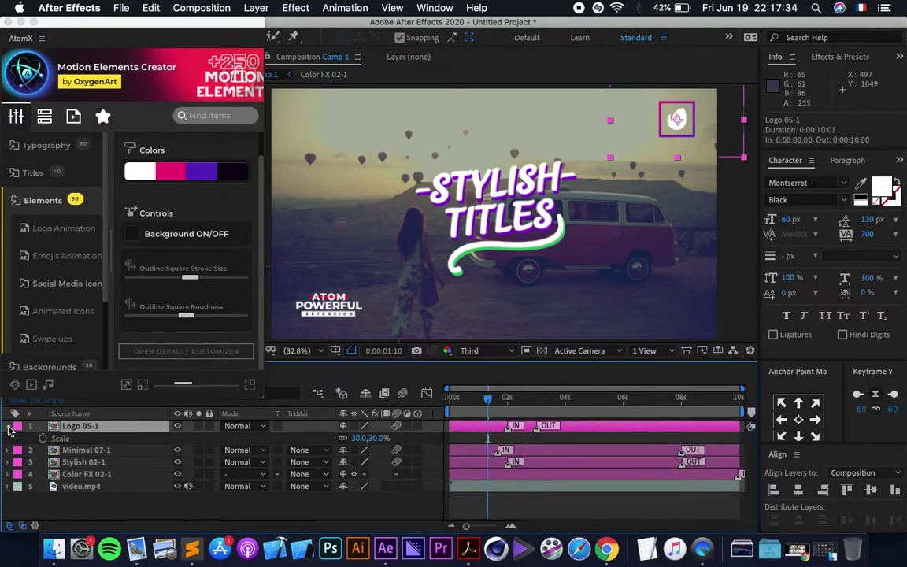
pyautogui.click(8, 426)
pyautogui.click(135, 498)
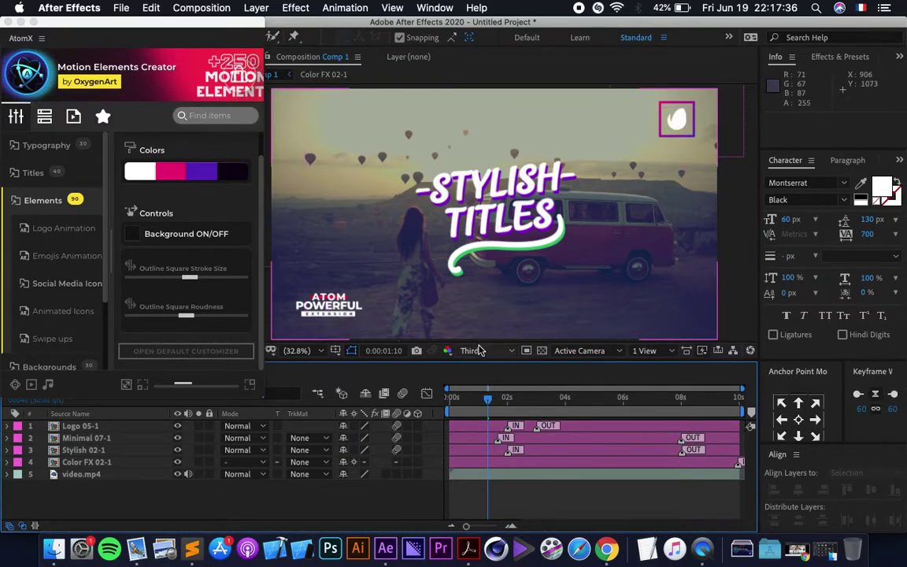
# Preview the composition from the start and move the Logo 05-1 OUT marker to about 8 seconds, in line with the titles' OUT markers.
pyautogui.press('Home')
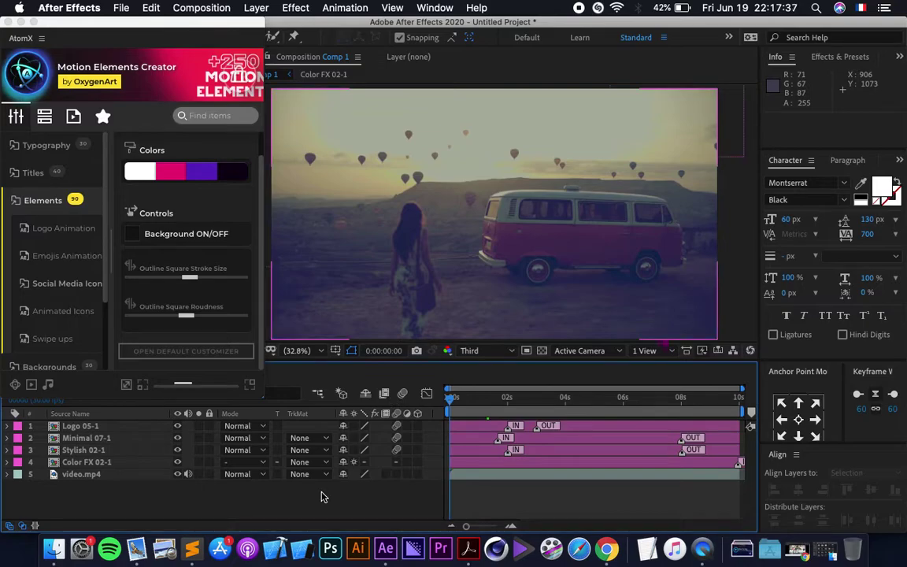
pyautogui.press('space')
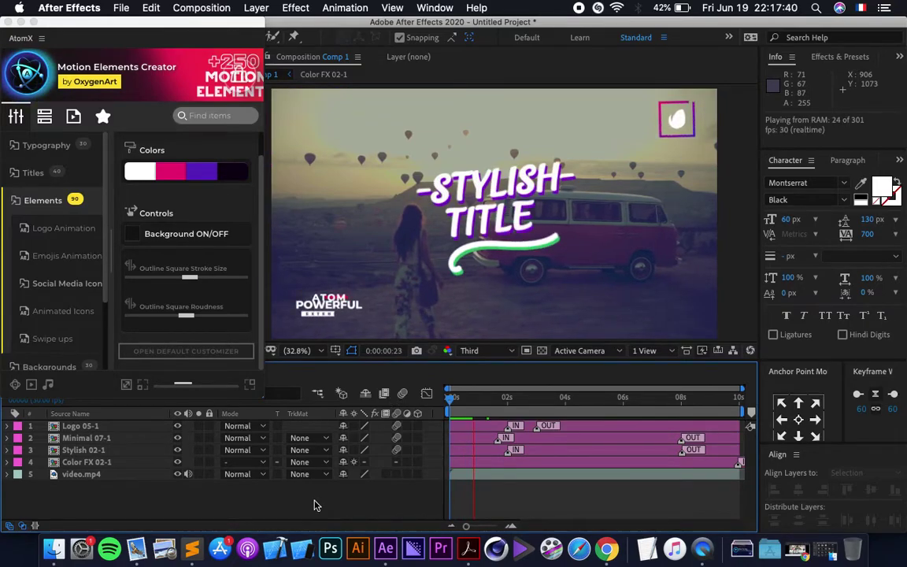
pyautogui.press('space')
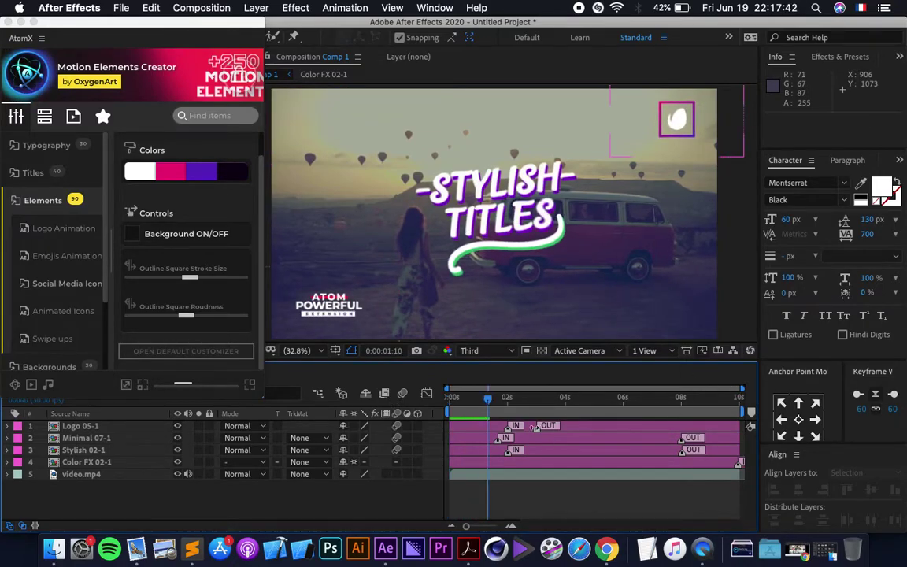
pyautogui.moveTo(536, 435)
pyautogui.mouseDown()
pyautogui.moveTo(694, 436)
pyautogui.moveTo(682, 440)
pyautogui.mouseUp()
# Apply the Light Leaks 02 preset from FX Elements above the video.mp4 layer, starting at the composition's beginning.
pyautogui.click(451, 398)
pyautogui.click(477, 474)
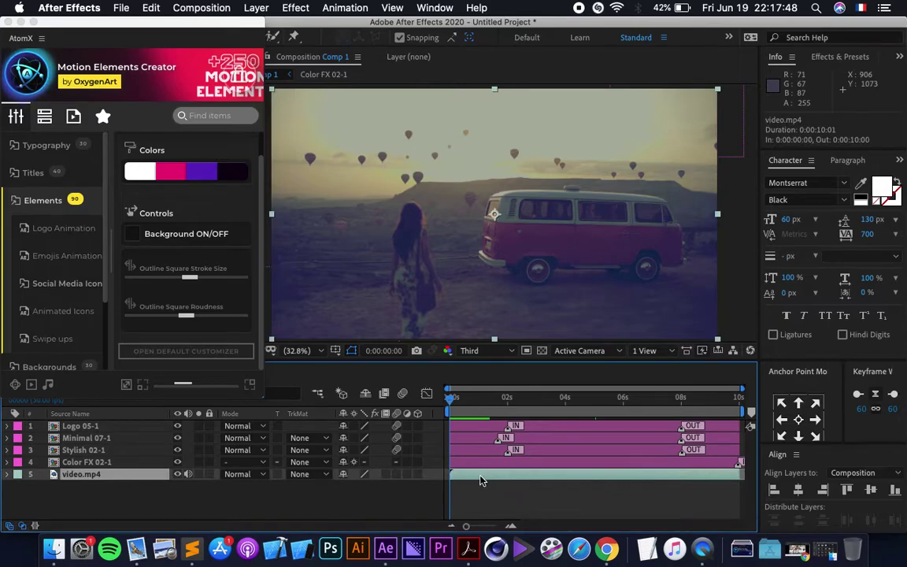
pyautogui.click(55, 201)
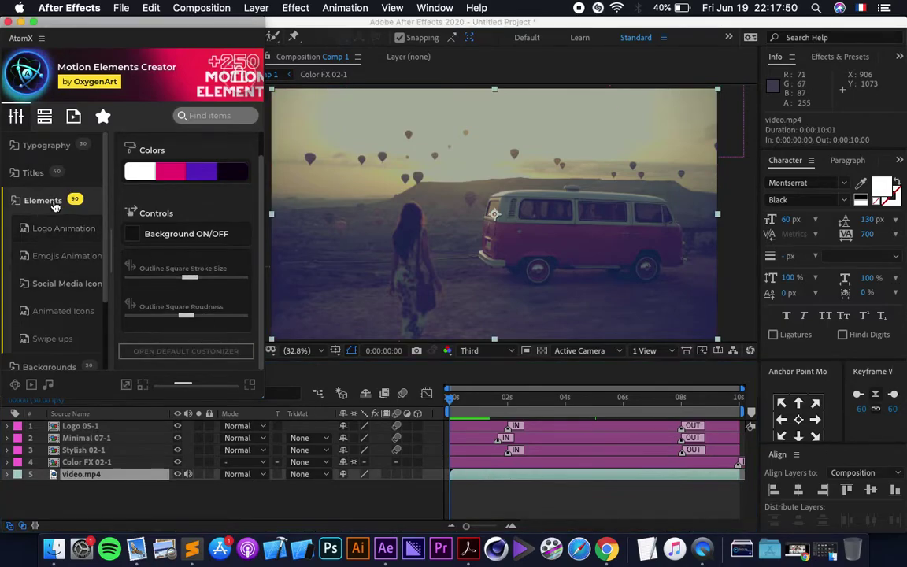
pyautogui.click(38, 312)
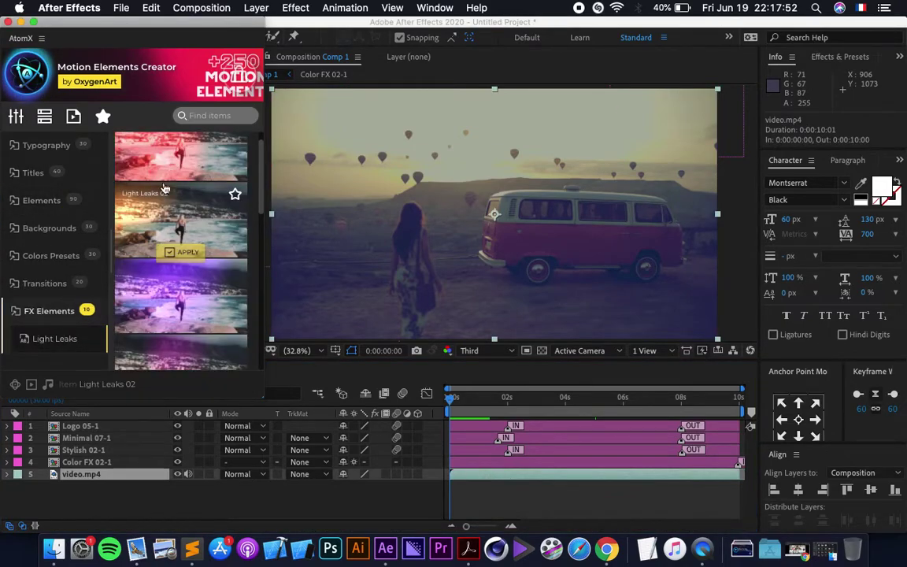
pyautogui.moveTo(132, 205)
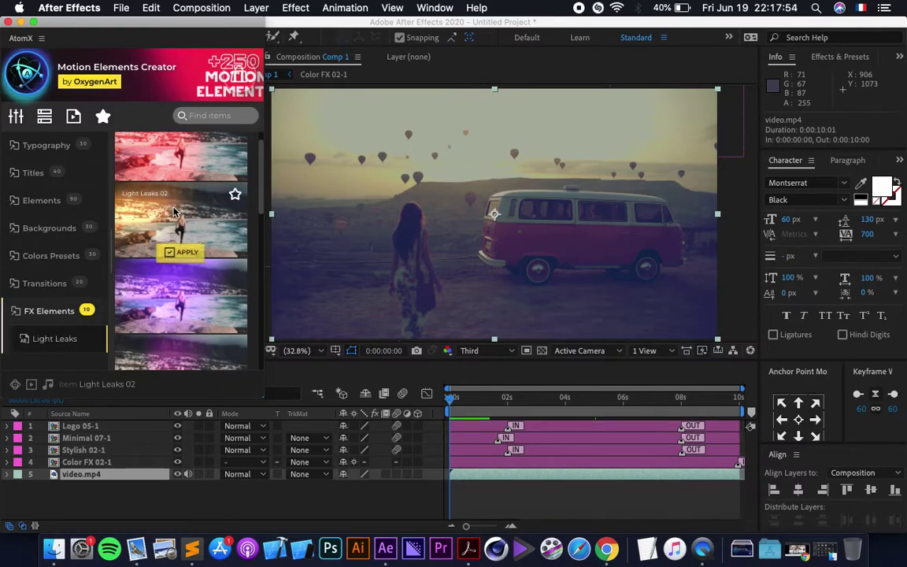
pyautogui.click(185, 252)
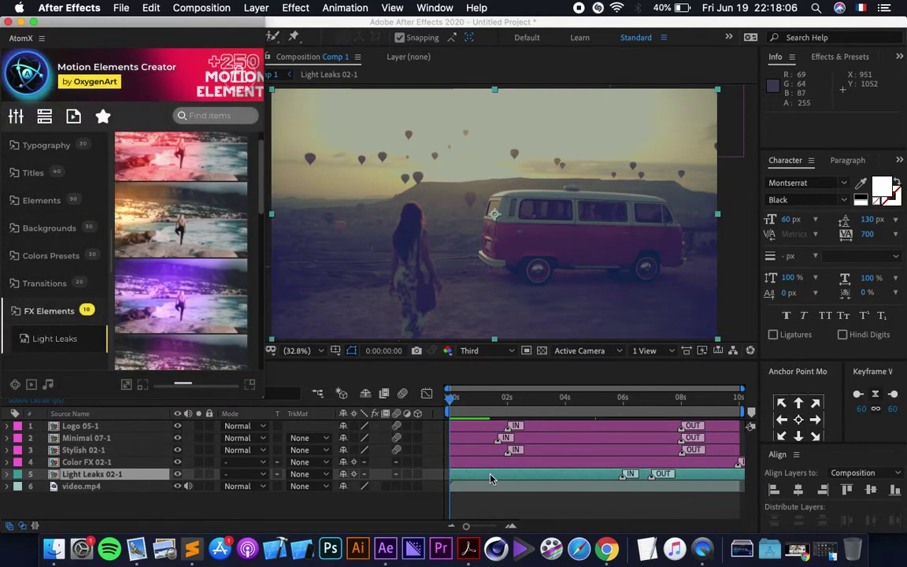
# Move the Light Leaks 02-1 layer's OUT marker to 0:00:09:29 and look through the other light leak presets.
pyautogui.click(492, 475)
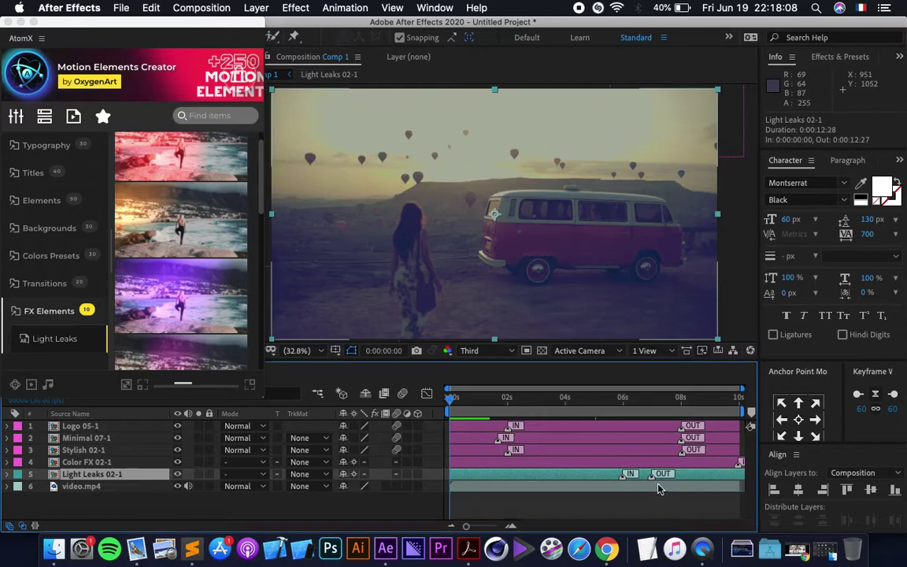
pyautogui.moveTo(651, 478); pyautogui.dragTo(738, 478)
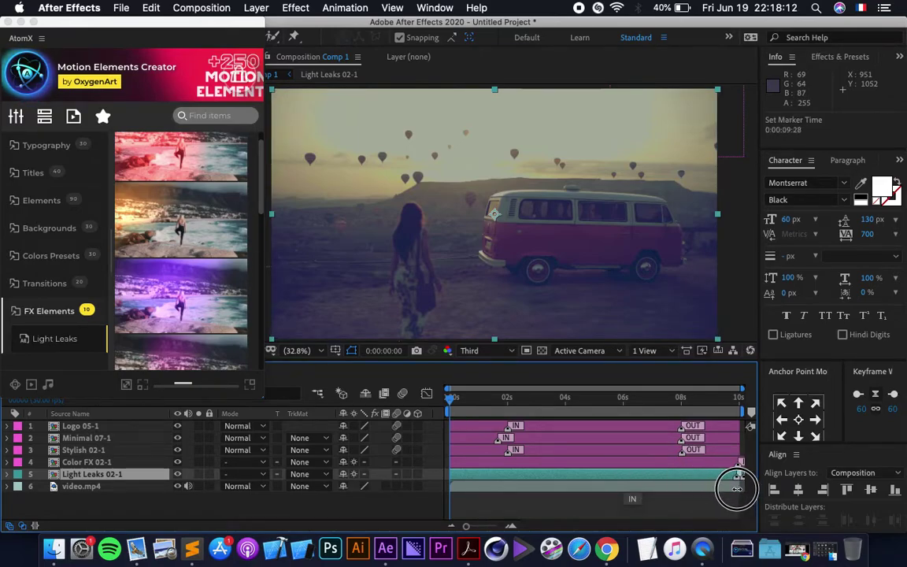
pyautogui.scroll(-5, 181, 285)
pyautogui.scroll(-5, 181, 285)
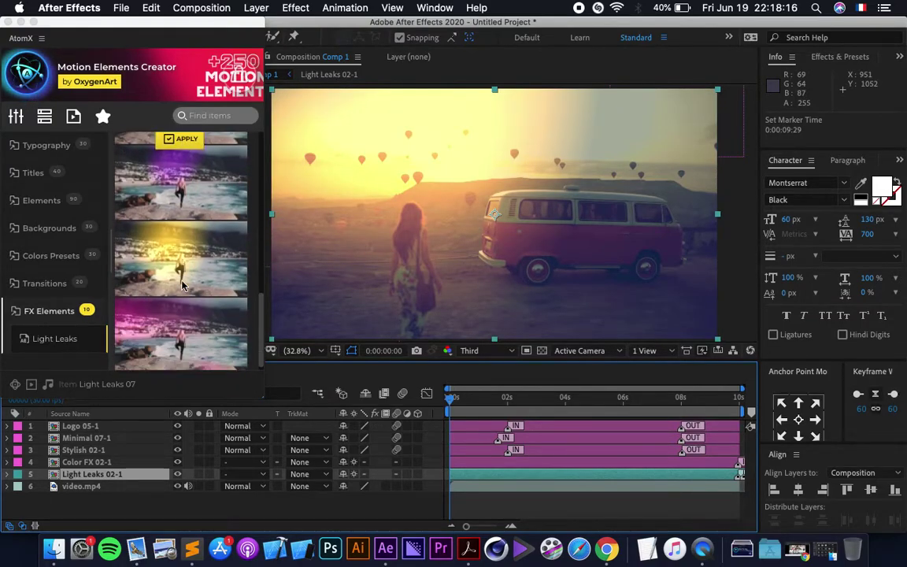
pyautogui.scroll(5, 188, 246)
# Preview the composition with the light leak and return to the start of the timeline.
pyautogui.press('space')
pyautogui.press('space')
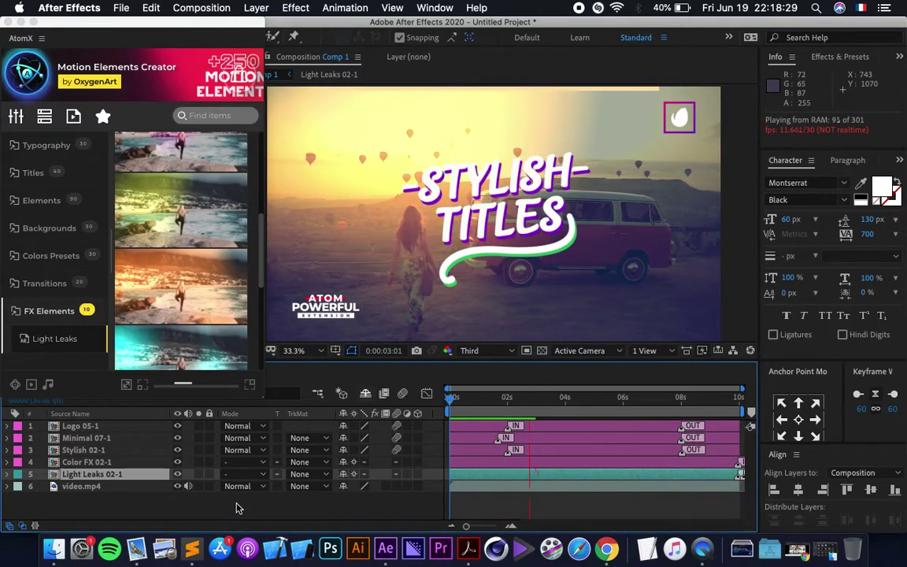
pyautogui.moveTo(495, 404); pyautogui.dragTo(418, 404)
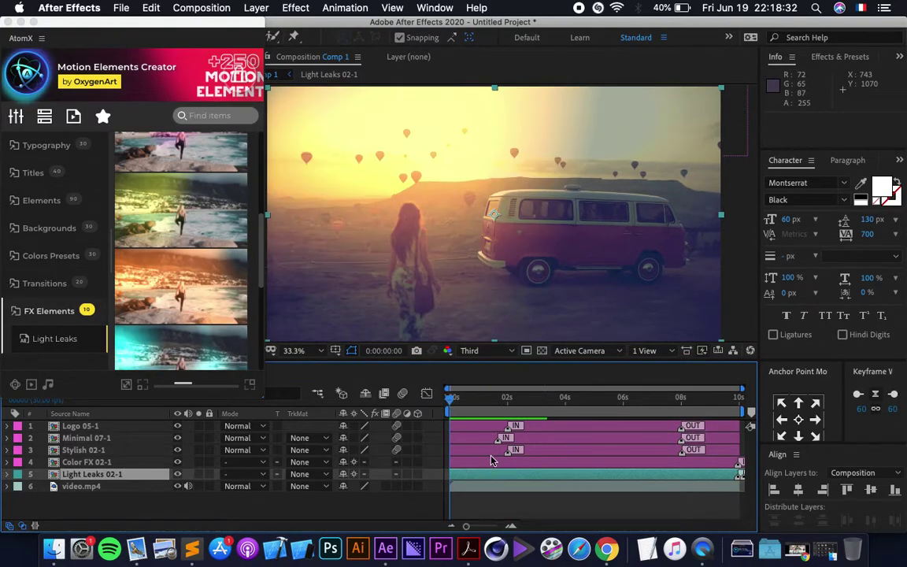
# Duplicate the Light Leaks 02-1 layer.
pyautogui.click(257, 8)
pyautogui.moveTo(329, 250)
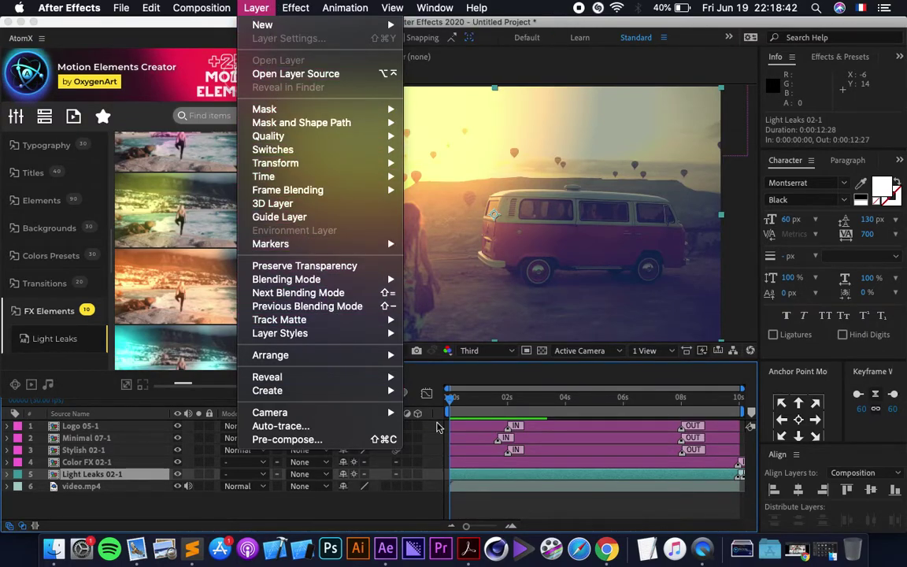
pyautogui.click(543, 488)
pyautogui.press('super+d')
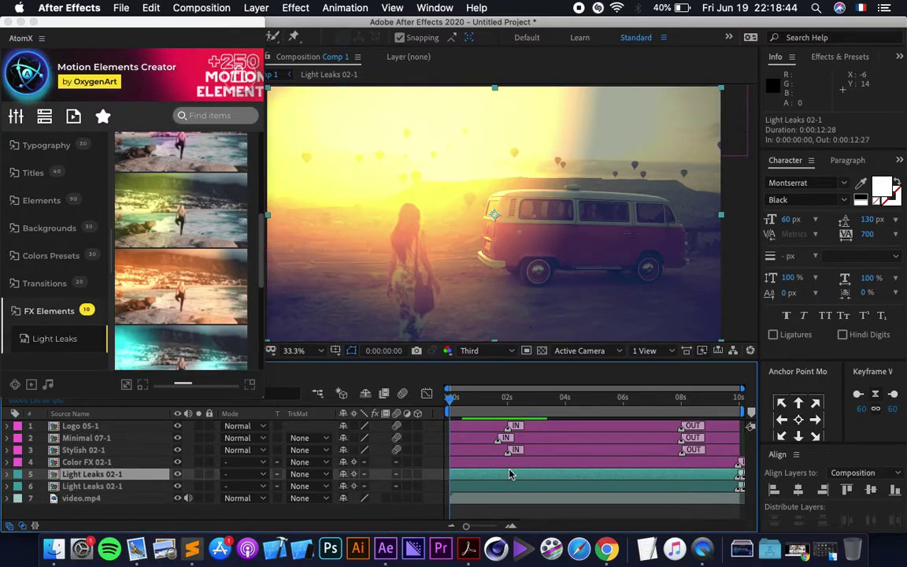
# Flip the upper Light Leaks 02-1 layer both horizontally and vertically.
pyautogui.rightClick(513, 477)
pyautogui.click(497, 478)
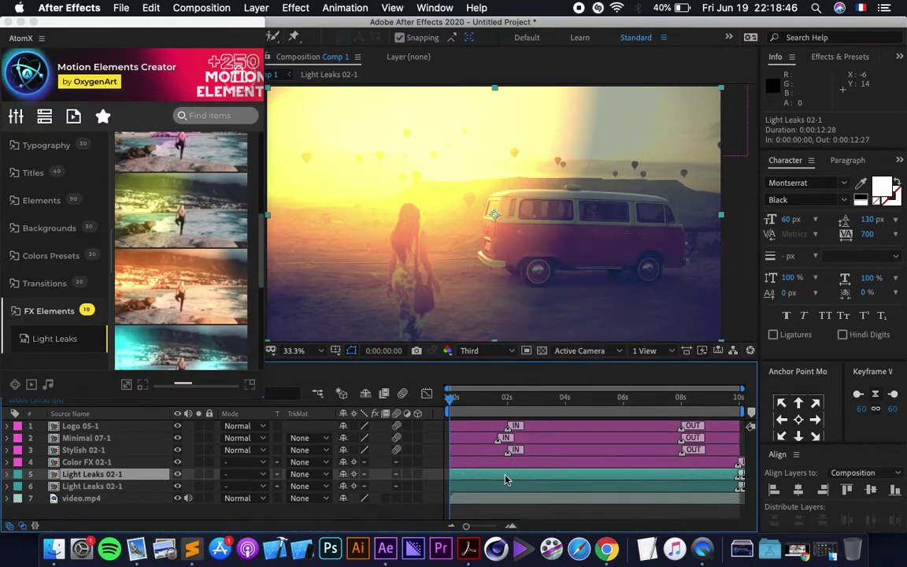
pyautogui.click(256, 8)
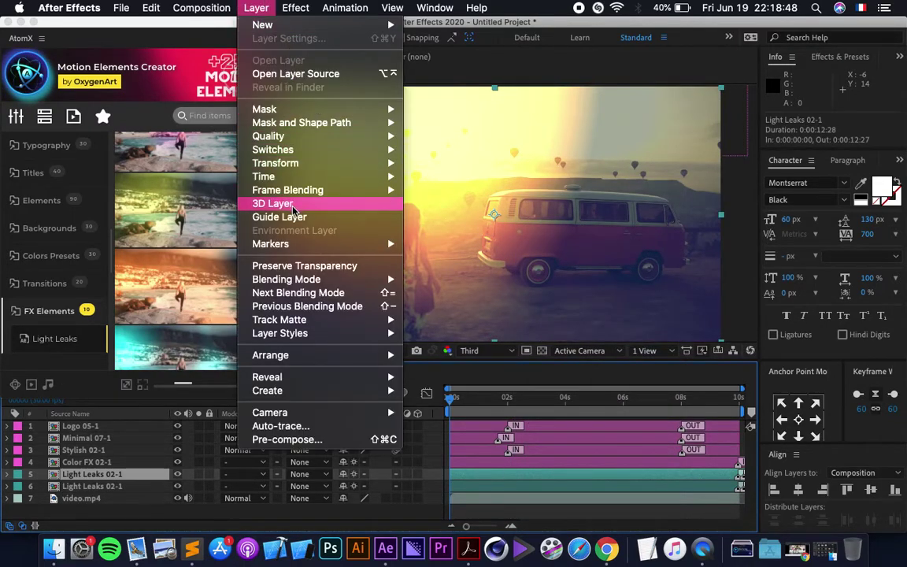
pyautogui.moveTo(378, 163)
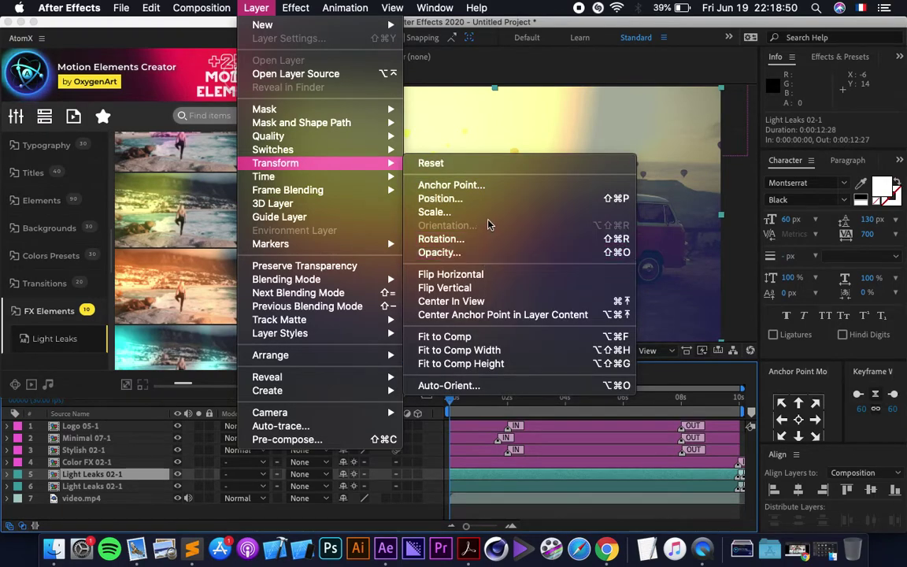
pyautogui.click(489, 281)
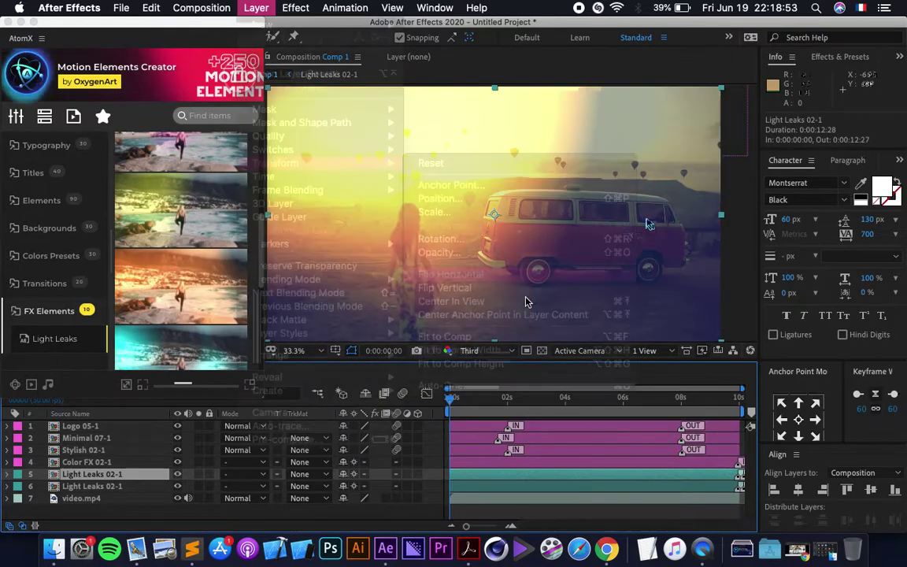
pyautogui.click(259, 7)
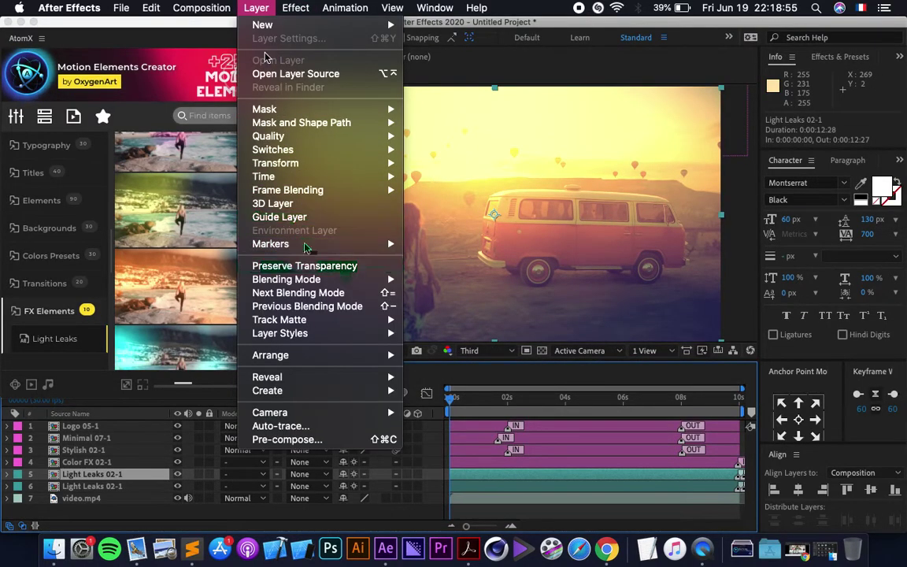
pyautogui.moveTo(303, 158)
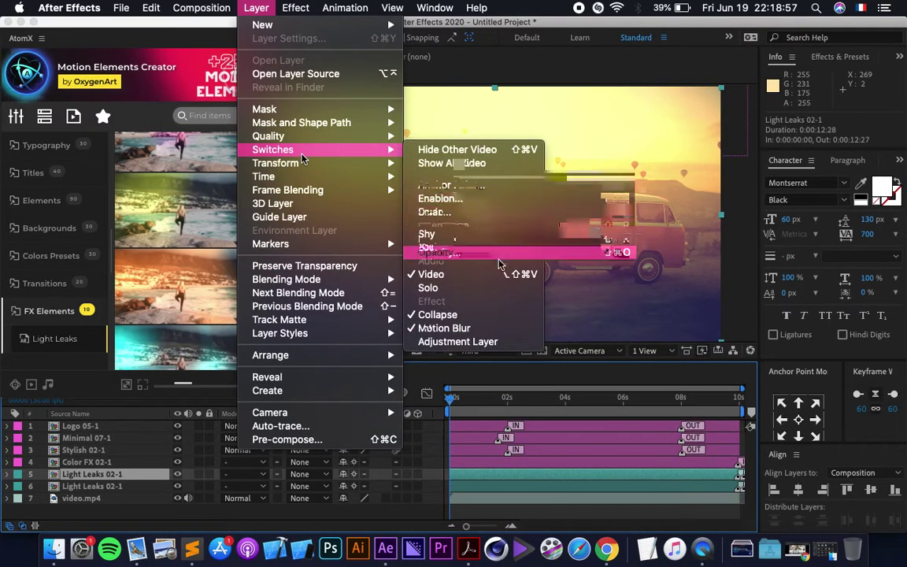
pyautogui.moveTo(275, 163)
pyautogui.click(473, 285)
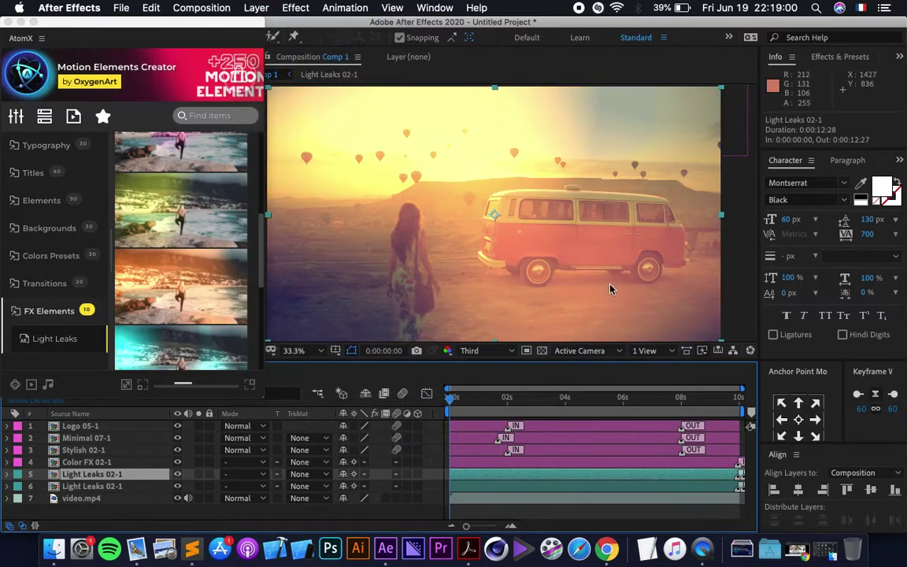
# Set the opacity of both Light Leaks 02-1 layers to 50% and collapse their properties.
pyautogui.keyDown('shift'); pyautogui.click(518, 485); pyautogui.keyUp('shift')
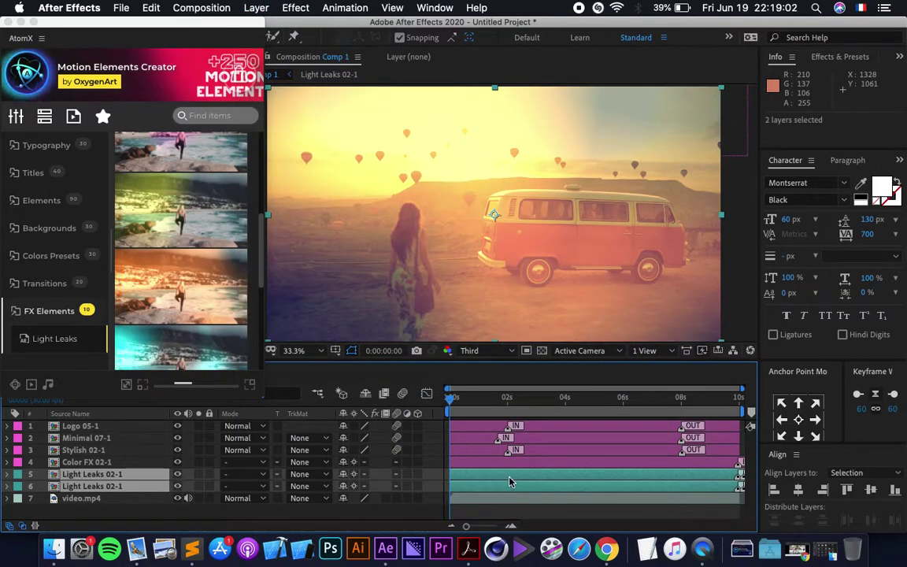
pyautogui.press('t')
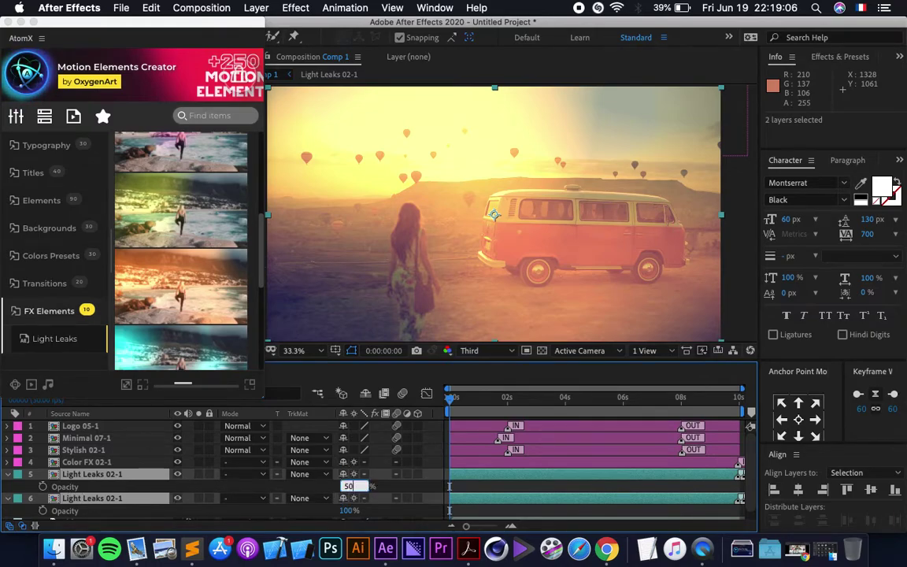
pyautogui.press('Return')
pyautogui.press('super+alt+t')
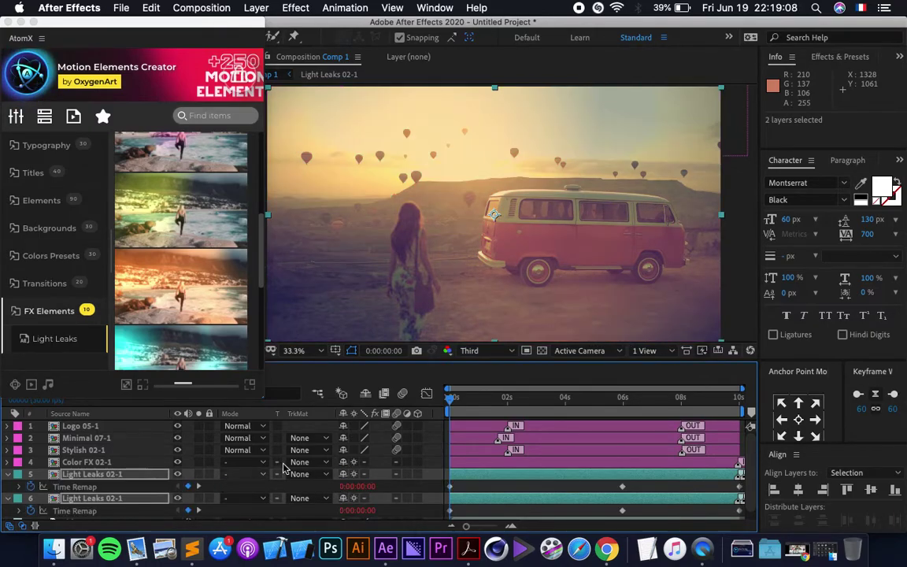
pyautogui.press('u')
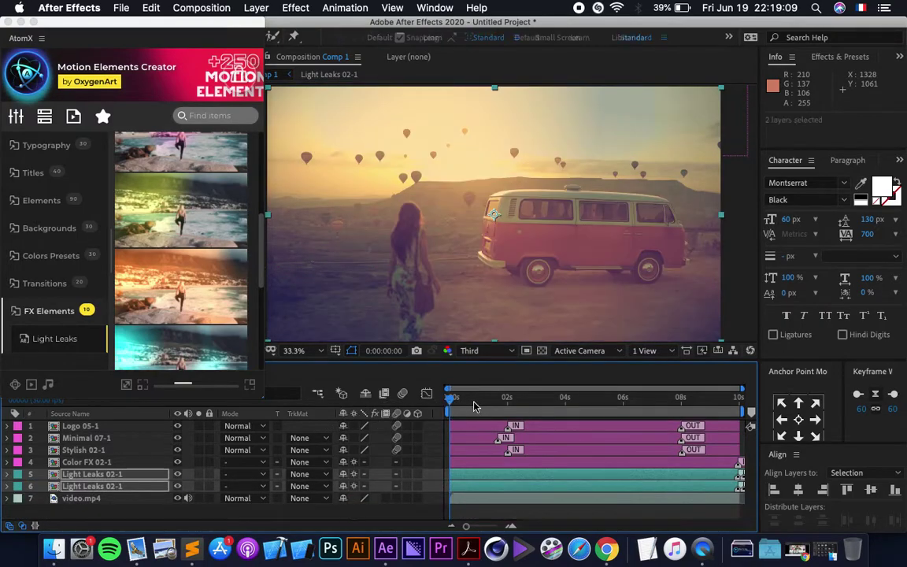
# Preview the composition with the two softened light leaks from its beginning.
pyautogui.press('space')
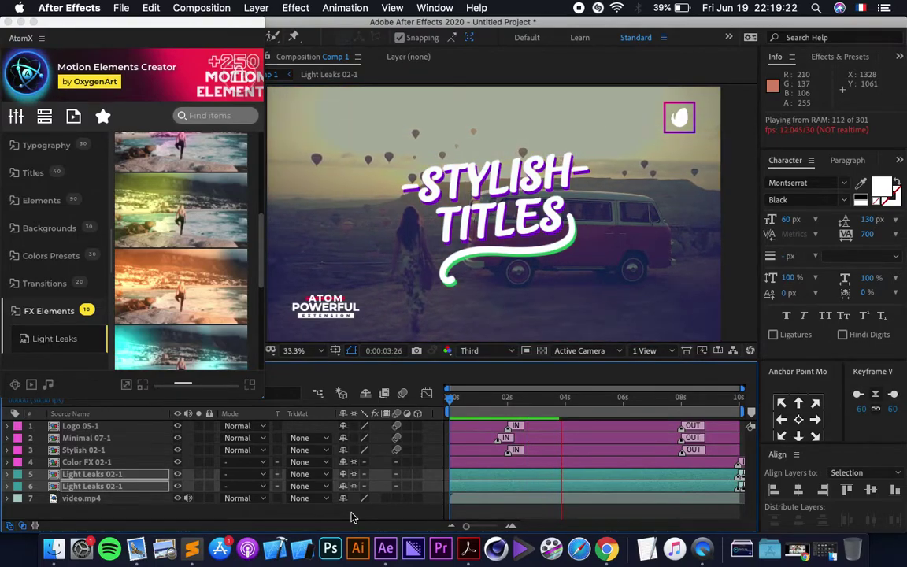
pyautogui.moveTo(490, 397); pyautogui.dragTo(418, 425)
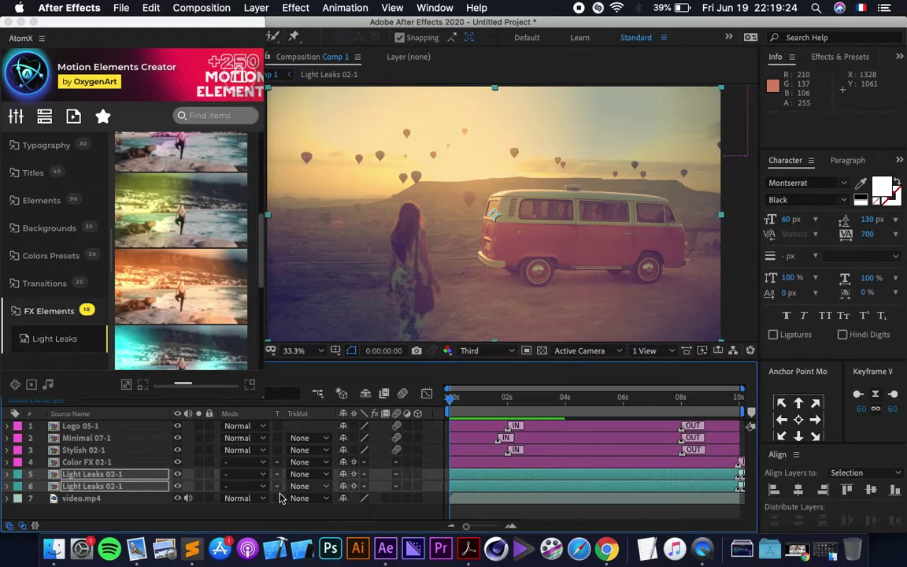
pyautogui.press('space')
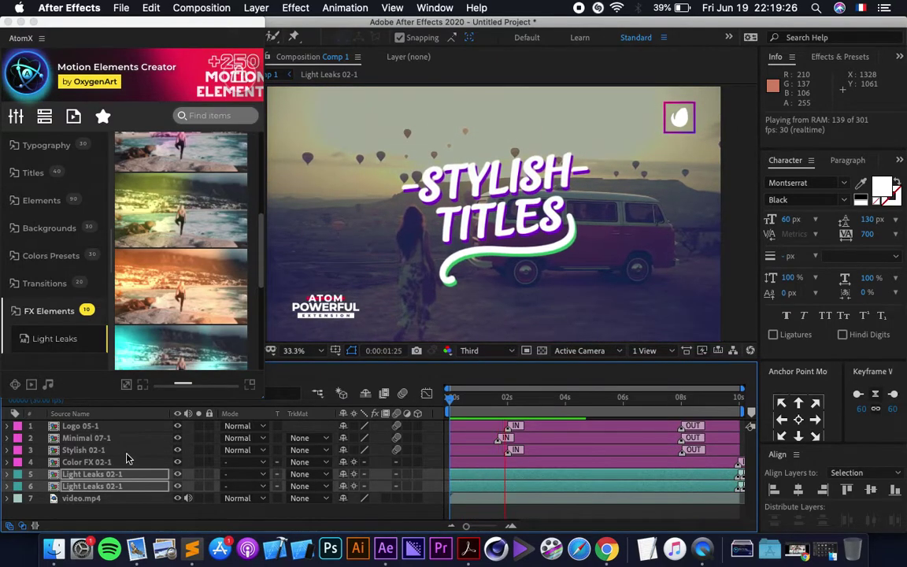
# Select the six preset layers above video.mp4 and toggle their visibility to compare the result with the original footage.
pyautogui.keyDown('shift'); pyautogui.click(115, 487); pyautogui.keyUp('shift')
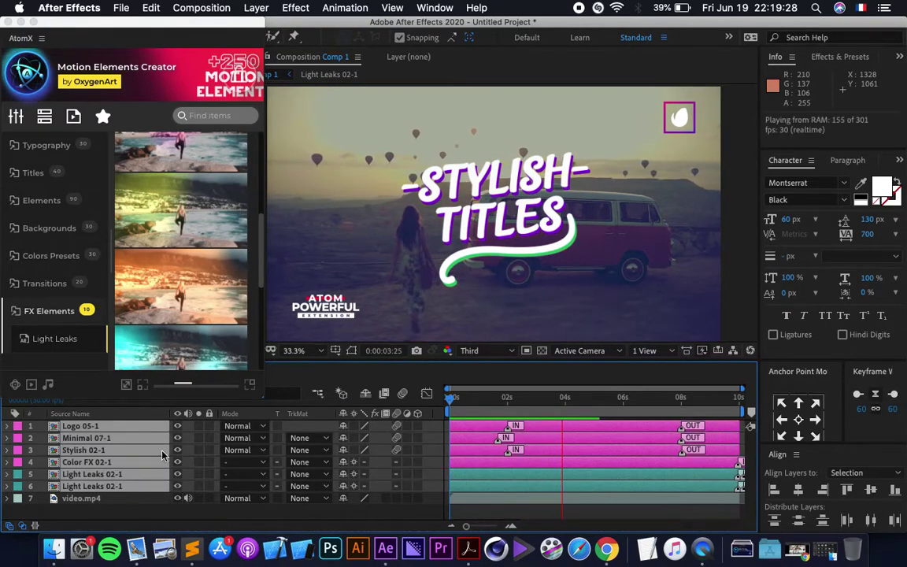
pyautogui.press('space')
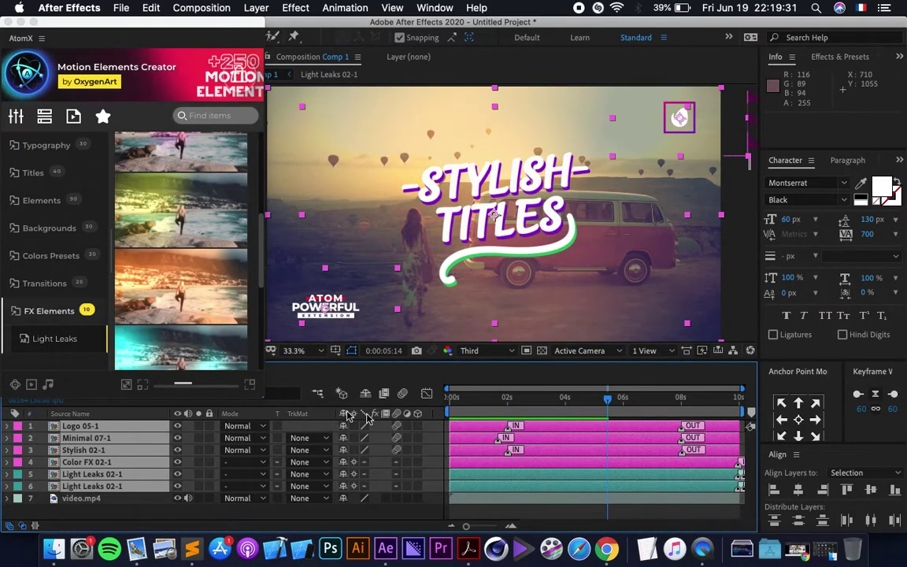
pyautogui.click(178, 428)
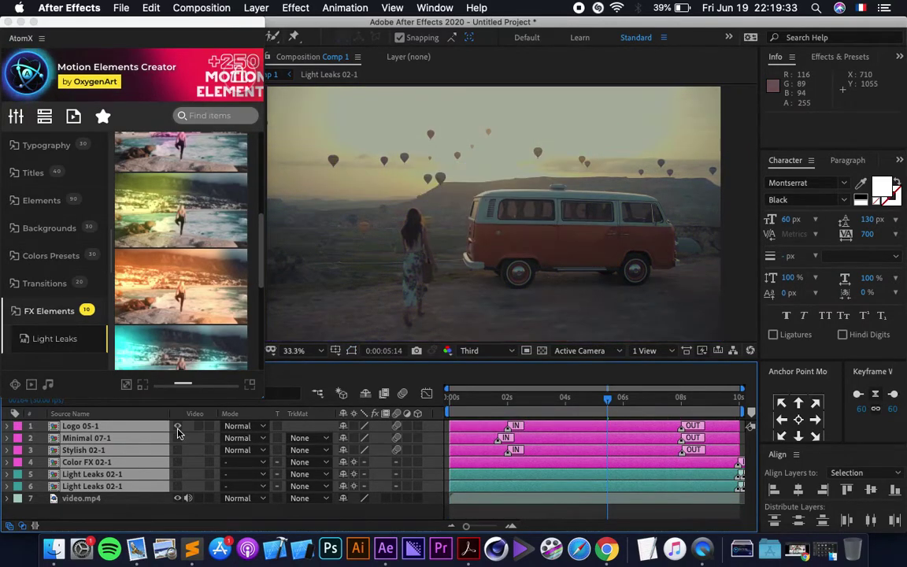
pyautogui.click(178, 427)
pyautogui.click(178, 429)
pyautogui.click(179, 430)
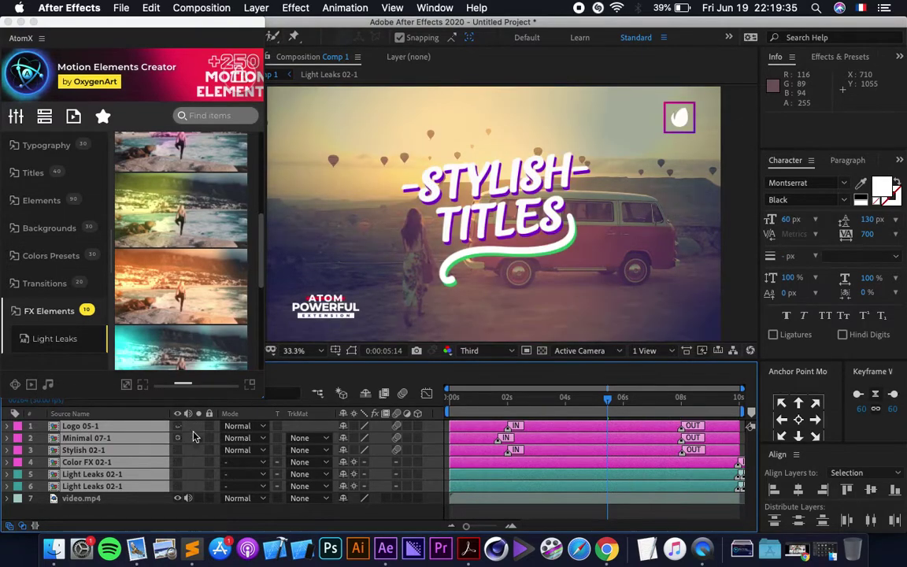
# Return to the start of the timeline and play the composition with all preset layers visible.
pyautogui.press('Home')
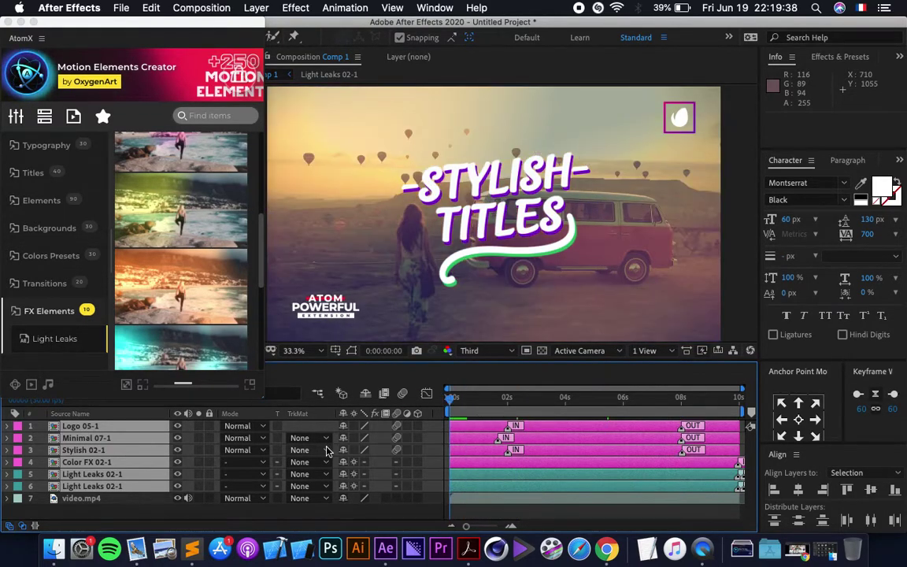
pyautogui.press('space')
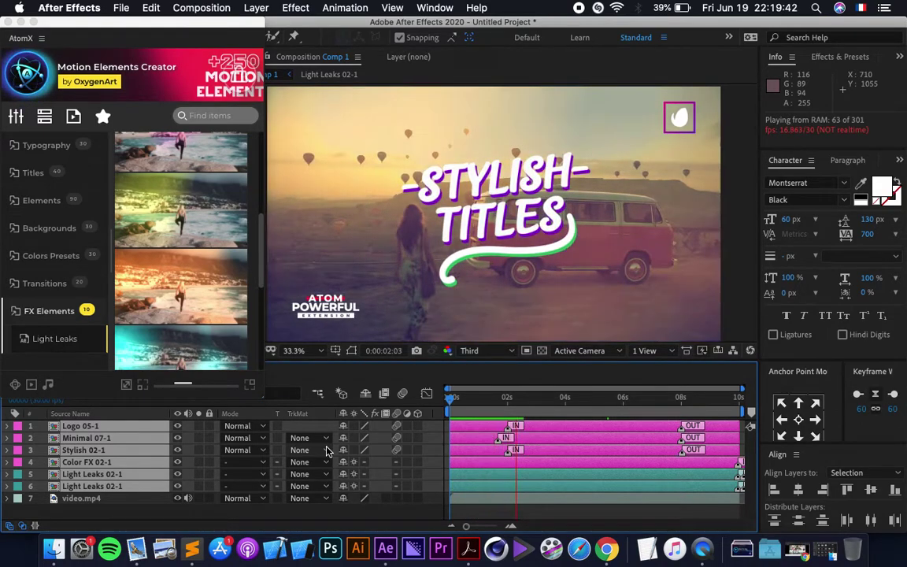
pyautogui.press('space')
pyautogui.press('`')
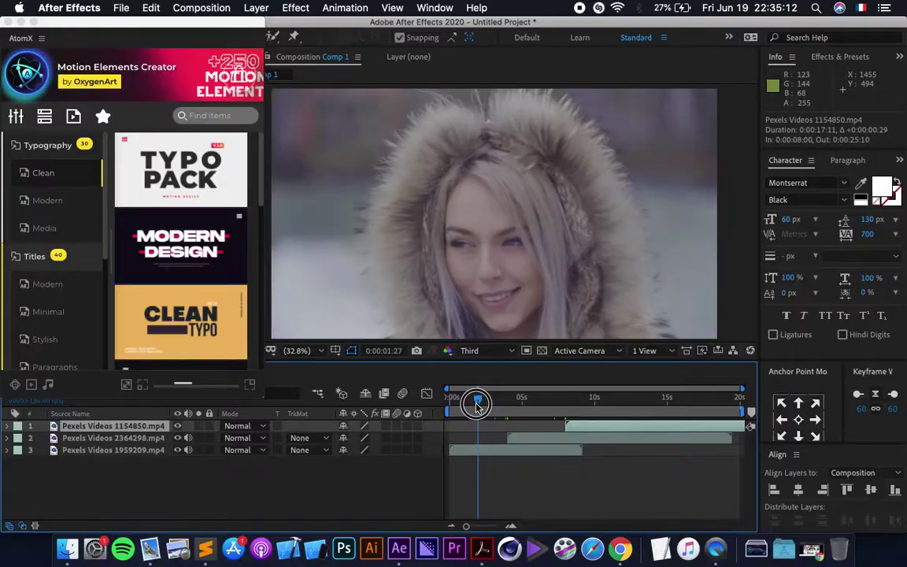
# Return the three-clip composition to 0:00:00:00, select the Pexels Videos 1959209.mp4 layer and expand the Transitions category in AtomX.
pyautogui.moveTo(478, 400); pyautogui.dragTo(80, 268)
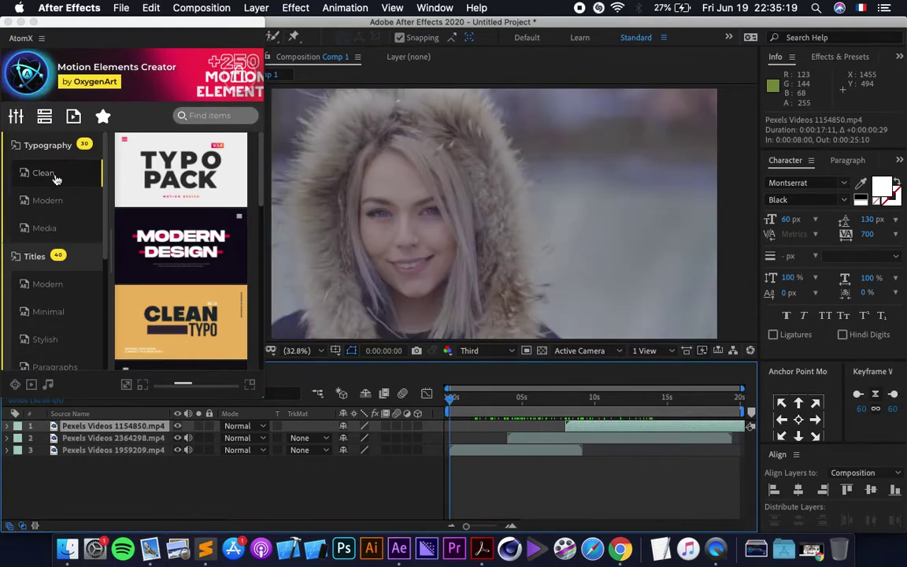
pyautogui.click(491, 455)
pyautogui.scroll(-4, 49, 243)
pyautogui.scroll(4, 24, 239)
pyautogui.scroll(-1, 42, 157)
pyautogui.click(42, 155)
pyautogui.click(43, 148)
pyautogui.click(42, 143)
pyautogui.click(40, 167)
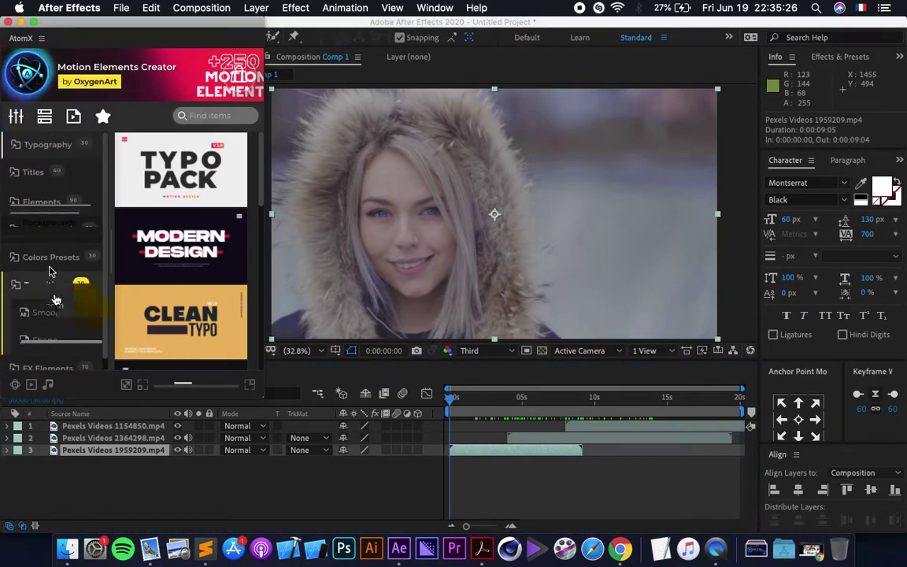
# Apply the Smooth 09 transition preset above the Pexels Videos 1959209.mp4 layer at the composition's start.
pyautogui.click(47, 309)
pyautogui.scroll(-5, 212, 294)
pyautogui.scroll(-5, 213, 295)
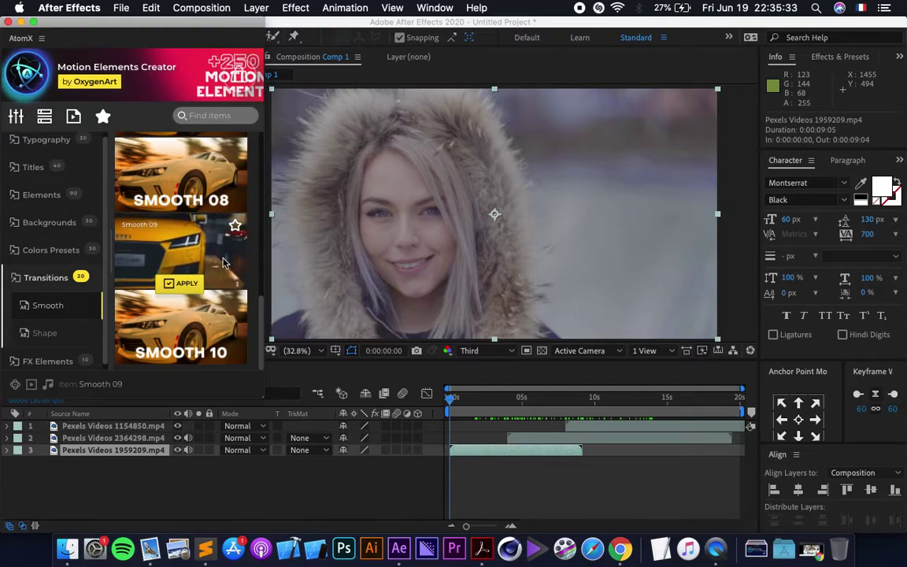
pyautogui.click(460, 396)
pyautogui.moveTo(461, 399); pyautogui.dragTo(449, 399)
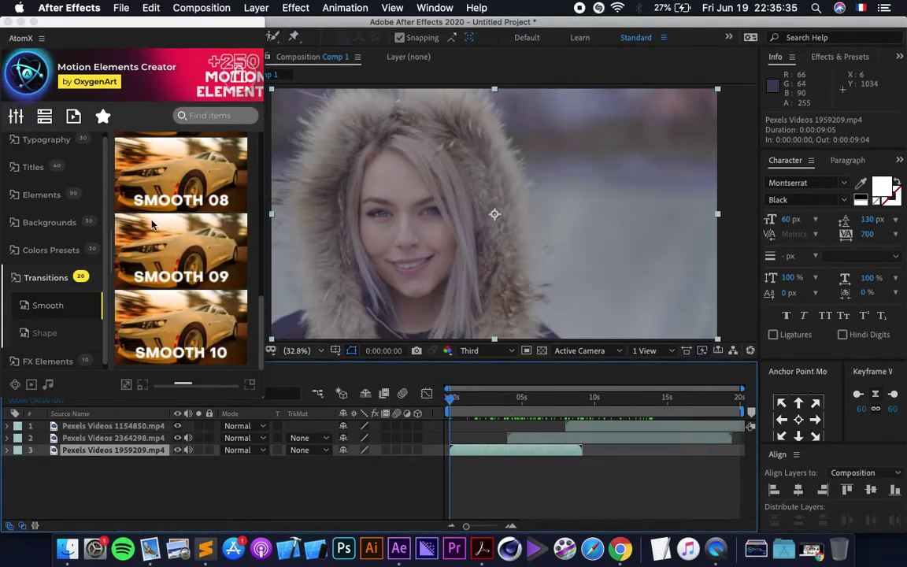
pyautogui.click(182, 285)
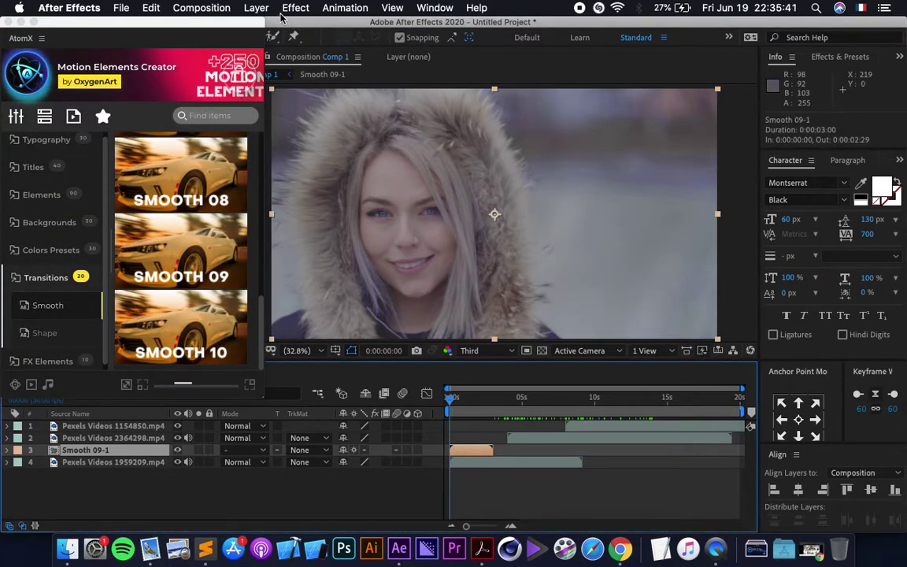
# Update the Smooth 09-1 layer's markers from its source and move the layer to the top of the stack.
pyautogui.click(255, 8)
pyautogui.moveTo(316, 242)
pyautogui.click(440, 259)
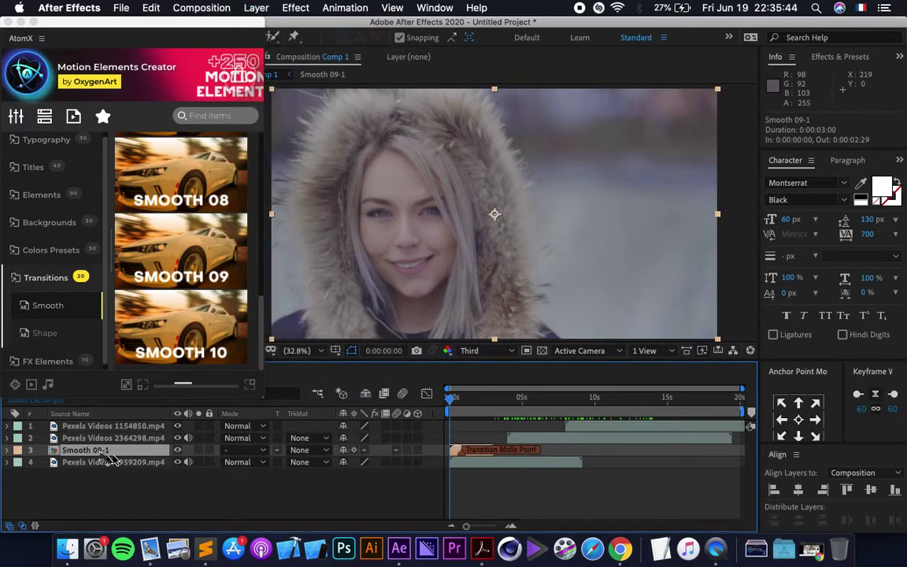
pyautogui.moveTo(112, 455); pyautogui.dragTo(108, 429)
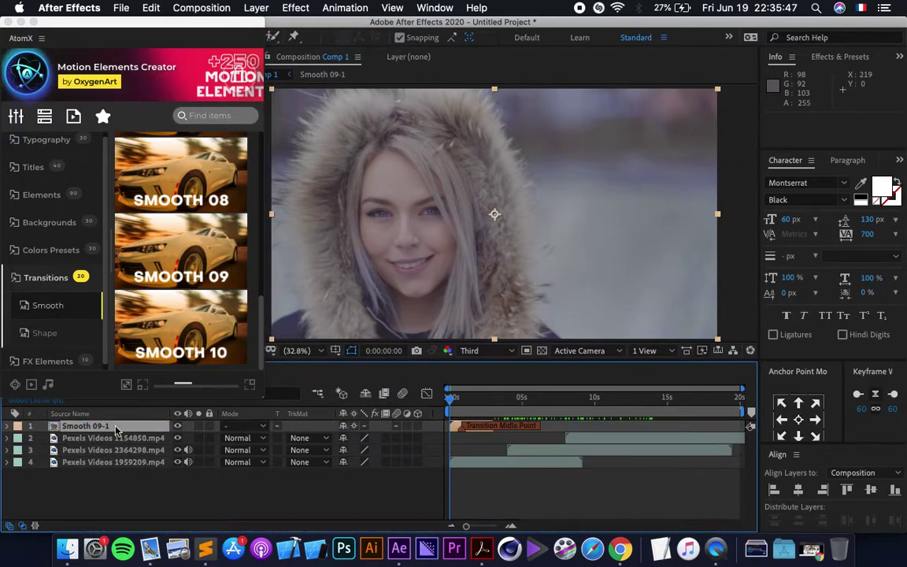
# Shift the Smooth 09-1 layer in time so its transition middle point marker aligns with the start of Pexels Videos 2364298.mp4.
pyautogui.scroll(3, 504, 441)
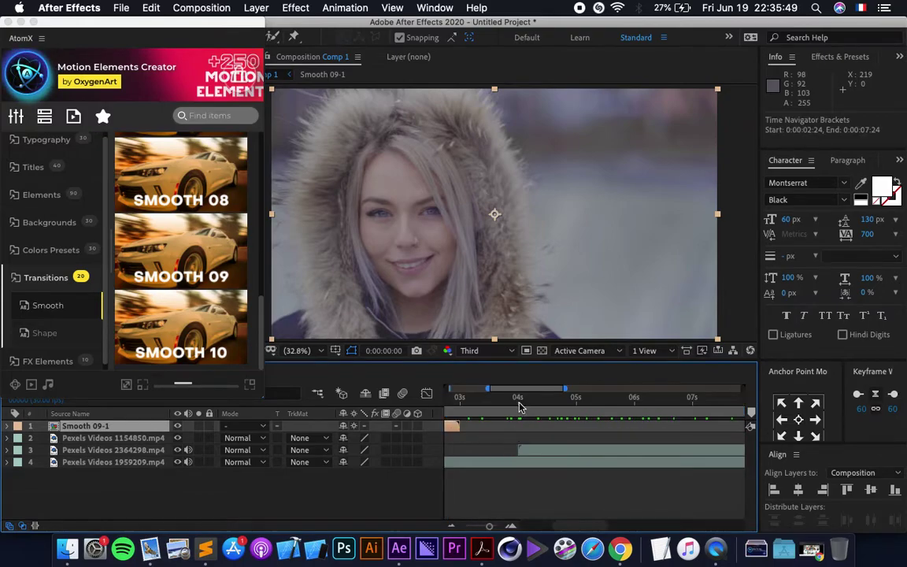
pyautogui.click(518, 403)
pyautogui.moveTo(453, 426); pyautogui.dragTo(501, 425)
pyautogui.press('-')
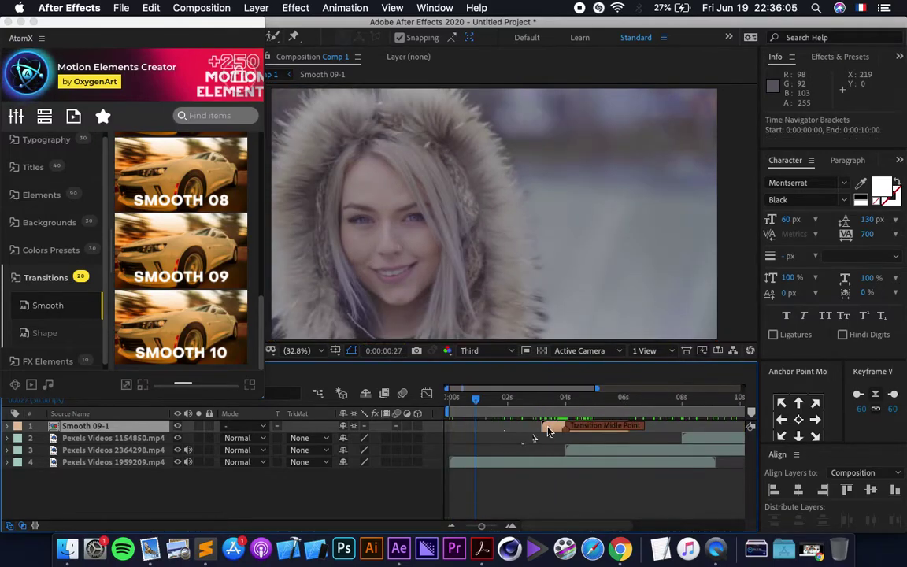
pyautogui.press('-')
# Select the Pexels Videos 1154850.mp4 layer and move the current time to that layer's in point.
pyautogui.moveTo(512, 415); pyautogui.dragTo(567, 404)
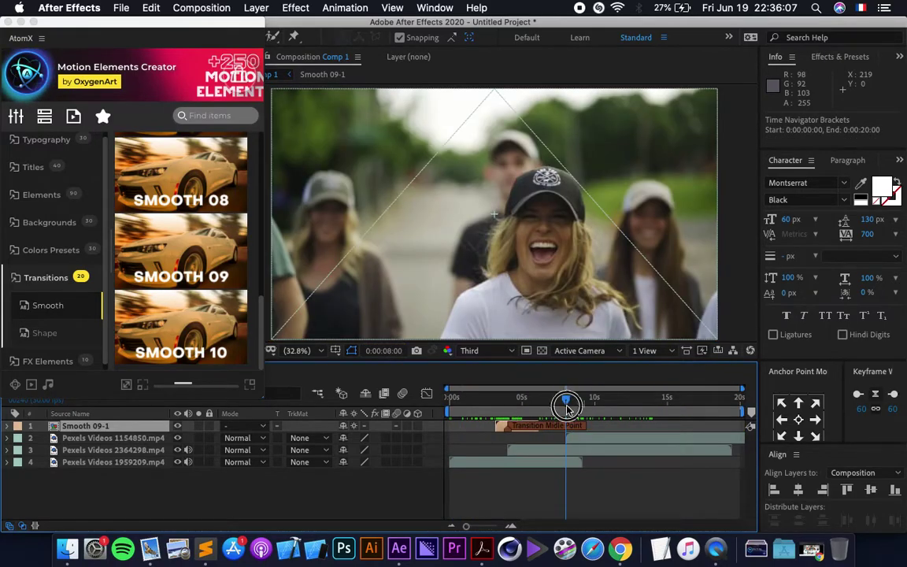
pyautogui.press('=')
pyautogui.click(568, 436)
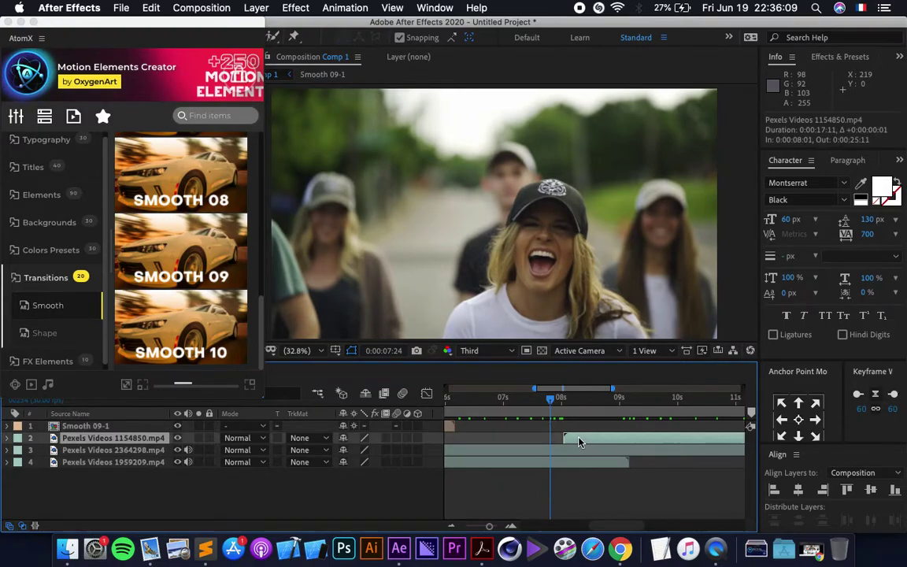
pyautogui.press('i')
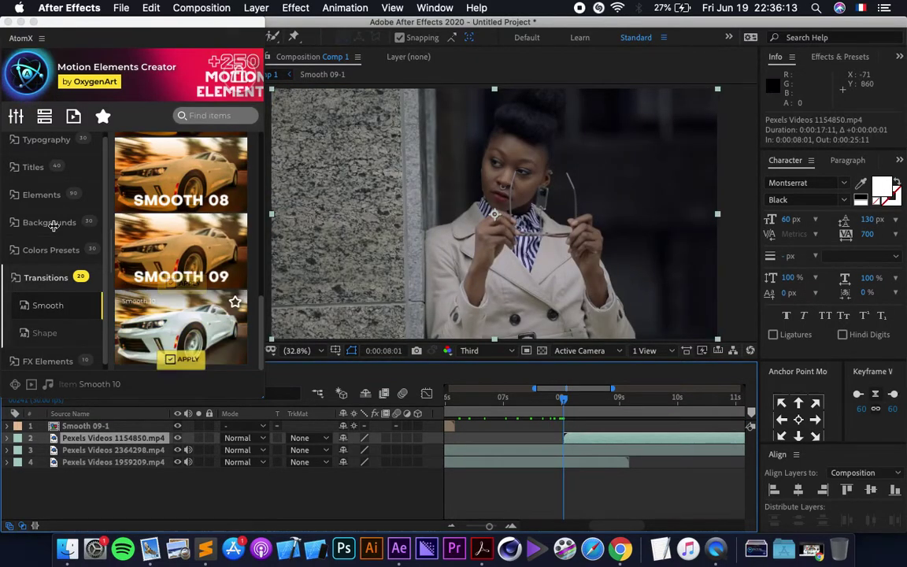
# Apply the Smooth 04 transition preset above the Pexels Videos 1154850.mp4 layer at 0:00:08:01.
pyautogui.scroll(4, 187, 266)
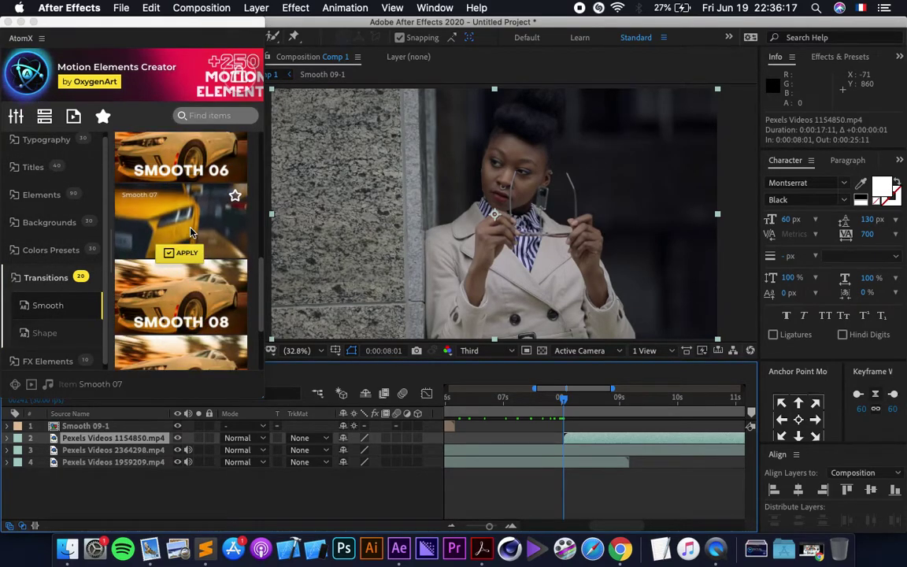
pyautogui.scroll(2, 191, 218)
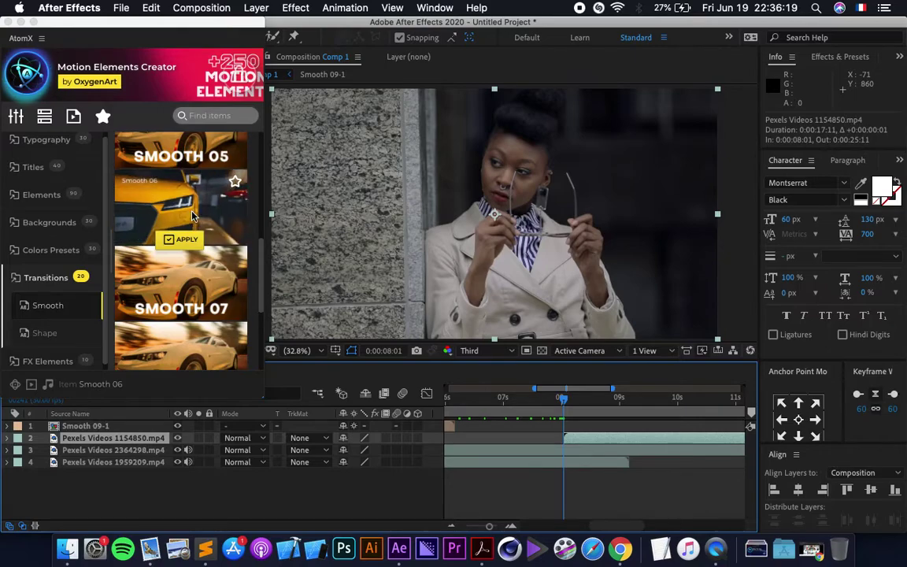
pyautogui.scroll(2, 185, 244)
pyautogui.scroll(3, 180, 228)
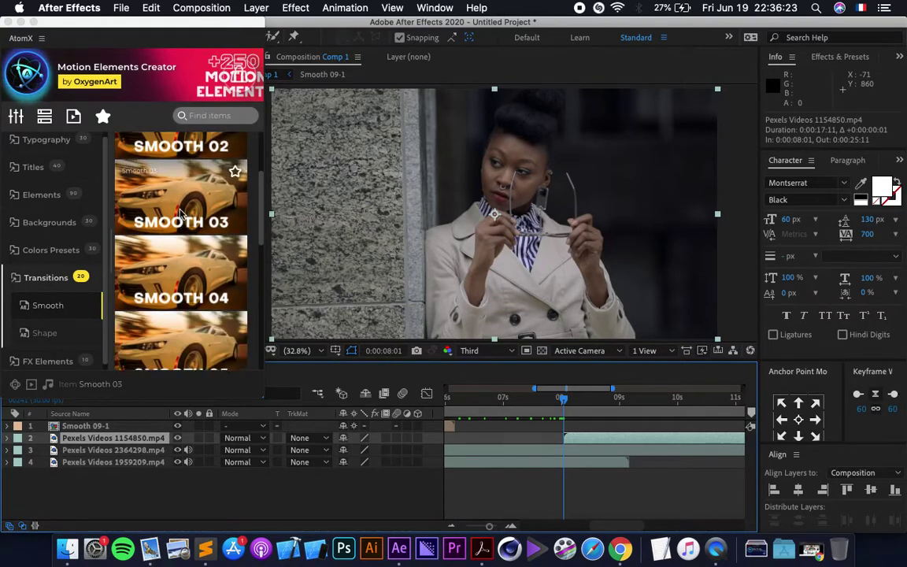
pyautogui.scroll(2, 180, 204)
pyautogui.scroll(1, 178, 197)
pyautogui.scroll(-5, 177, 189)
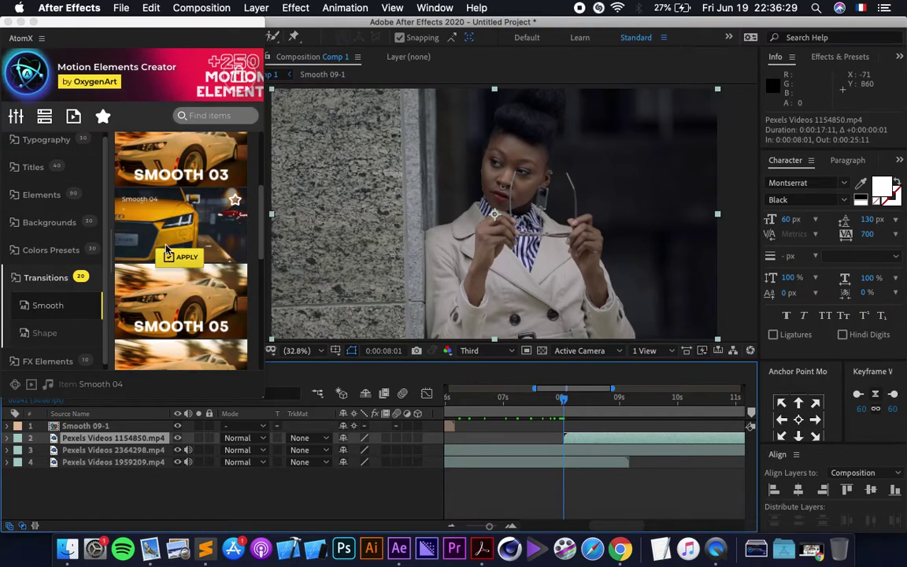
pyautogui.click(168, 254)
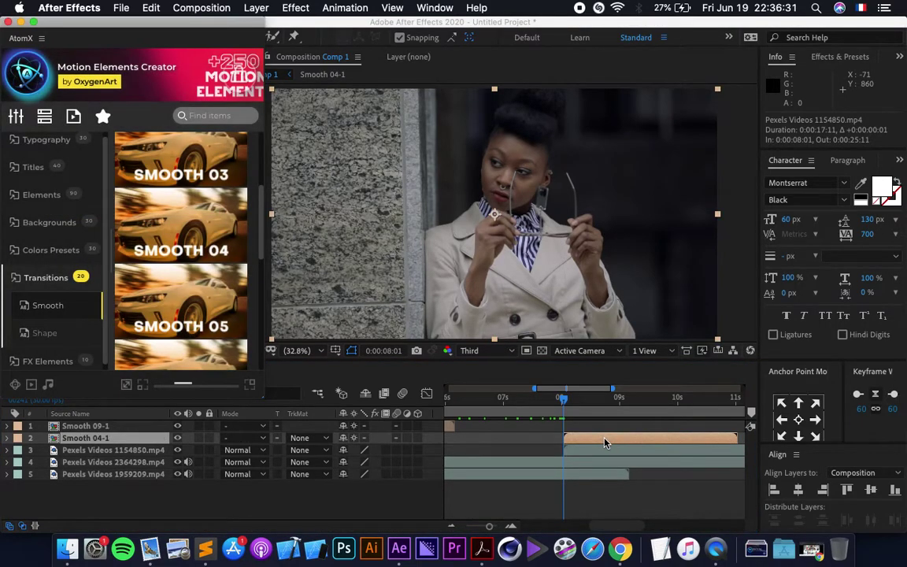
# Update the Smooth 04-1 layer's markers from its source and shift the layer so its middle point marker meets the start of Pexels Videos 1154850.mp4.
pyautogui.click(605, 443)
pyautogui.click(256, 8)
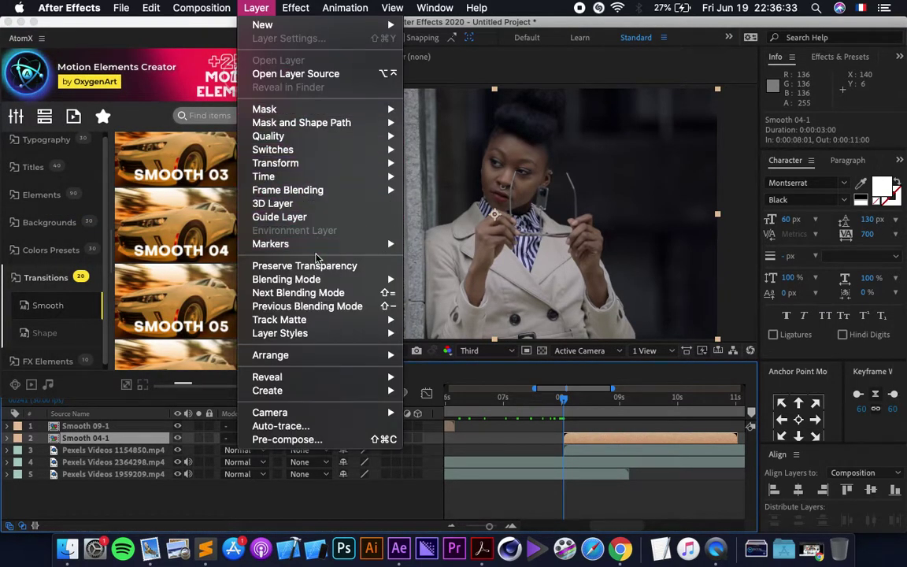
pyautogui.moveTo(319, 243)
pyautogui.click(527, 257)
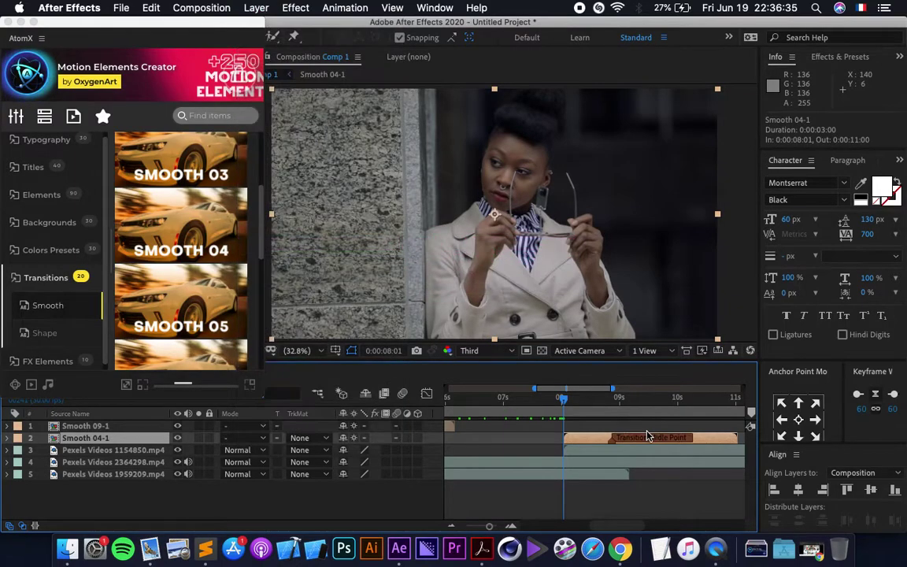
pyautogui.moveTo(706, 444); pyautogui.dragTo(671, 443)
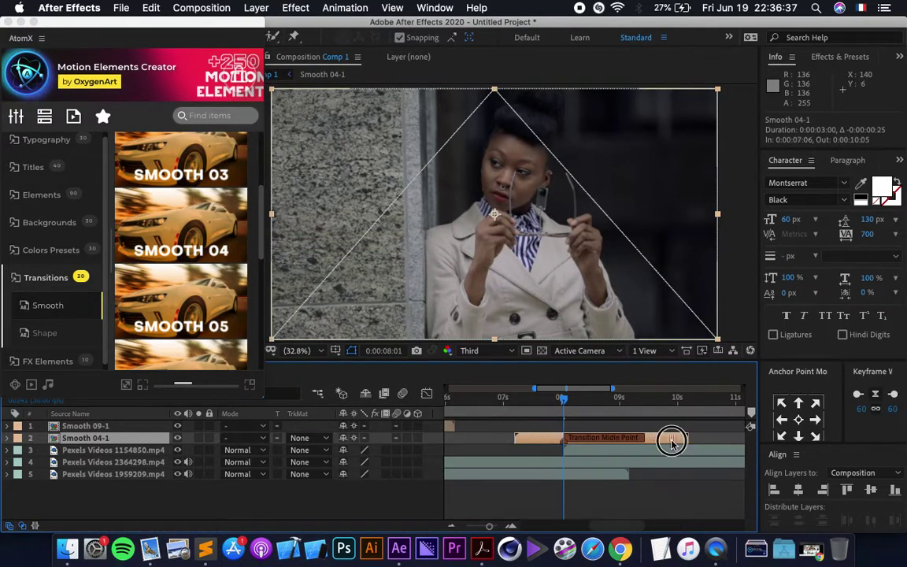
# Scrub through the second transition and move the Smooth 04-1 layer to the top of the layer stack.
pyautogui.moveTo(566, 400); pyautogui.dragTo(536, 398)
pyautogui.press('-')
pyautogui.press('-')
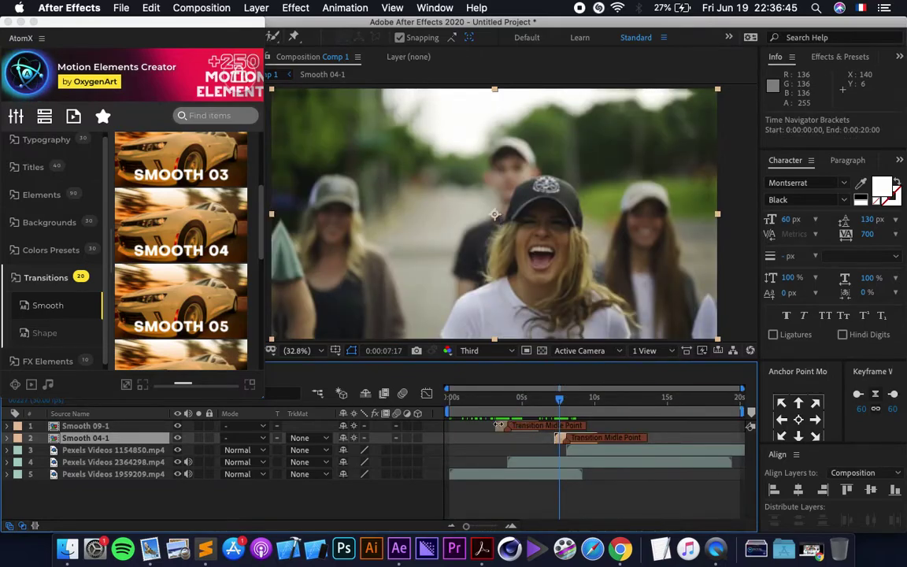
pyautogui.moveTo(158, 442); pyautogui.dragTo(152, 426)
pyautogui.click(259, 502)
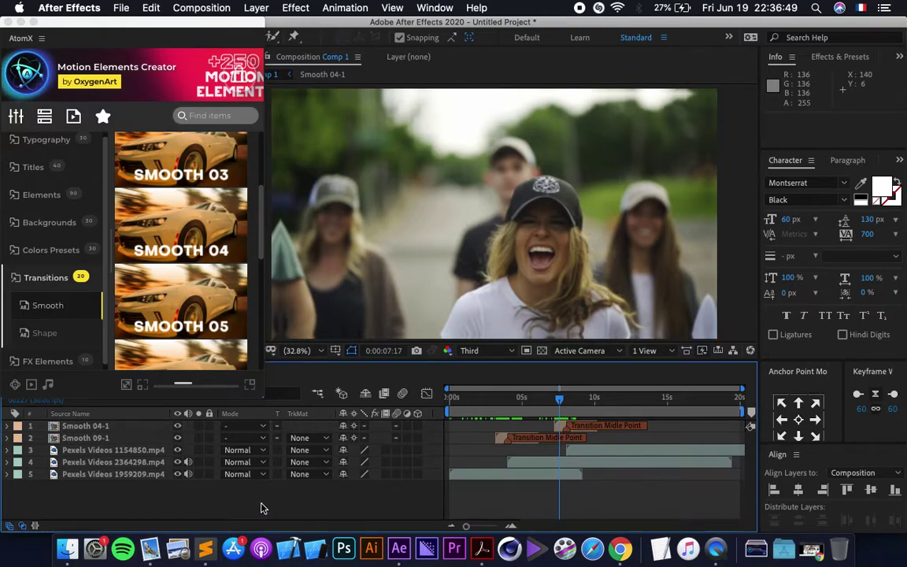
# Return to 0:00:00:00 and apply the Gradient Color 09 color preset above the Pexels Videos 1959209.mp4 layer.
pyautogui.click(547, 400)
pyautogui.press('Home')
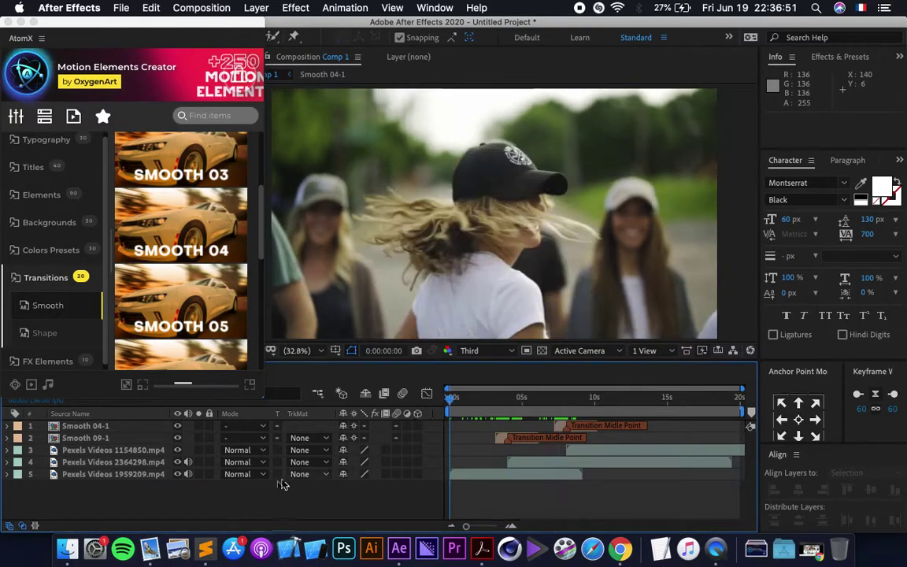
pyautogui.click(152, 475)
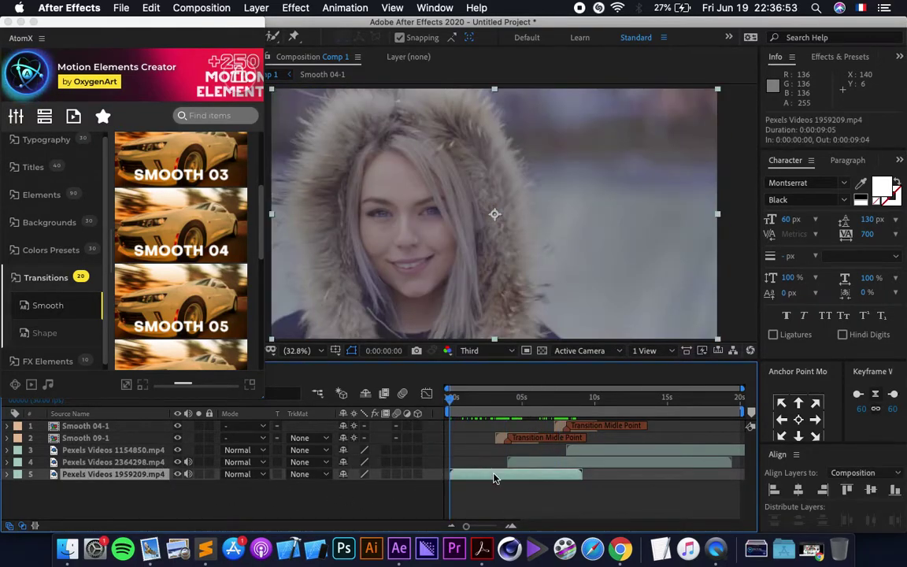
pyautogui.click(23, 252)
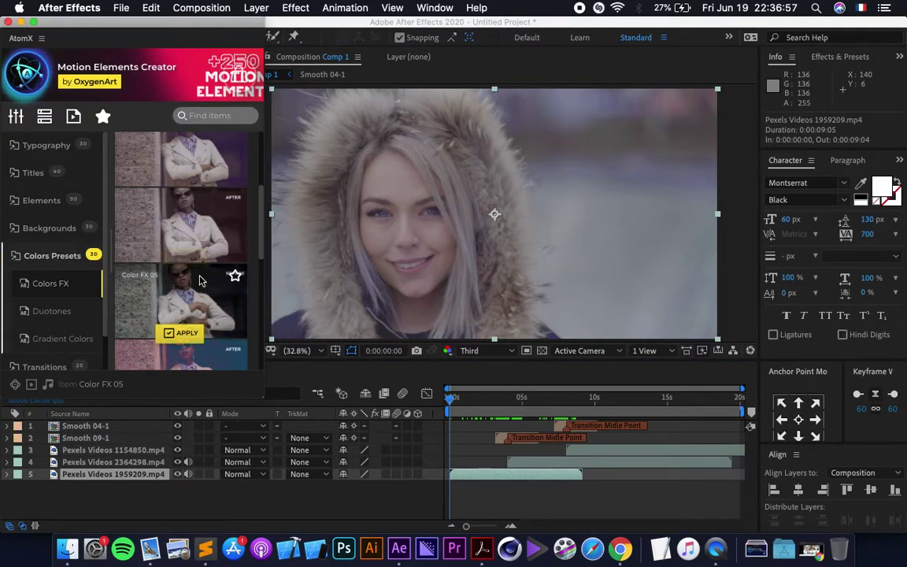
pyautogui.click(69, 340)
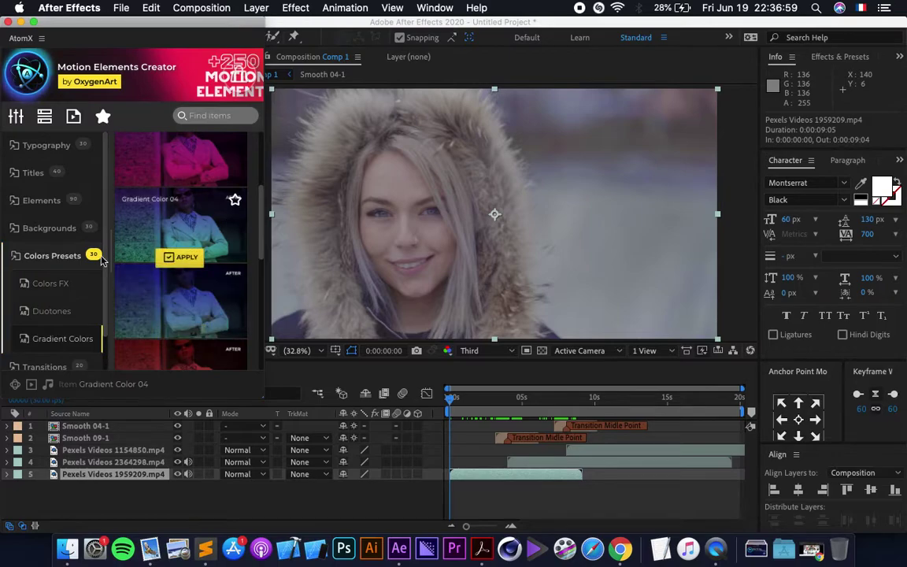
pyautogui.moveTo(178, 255)
pyautogui.scroll(-1, 181, 252)
pyautogui.scroll(-5, 181, 252)
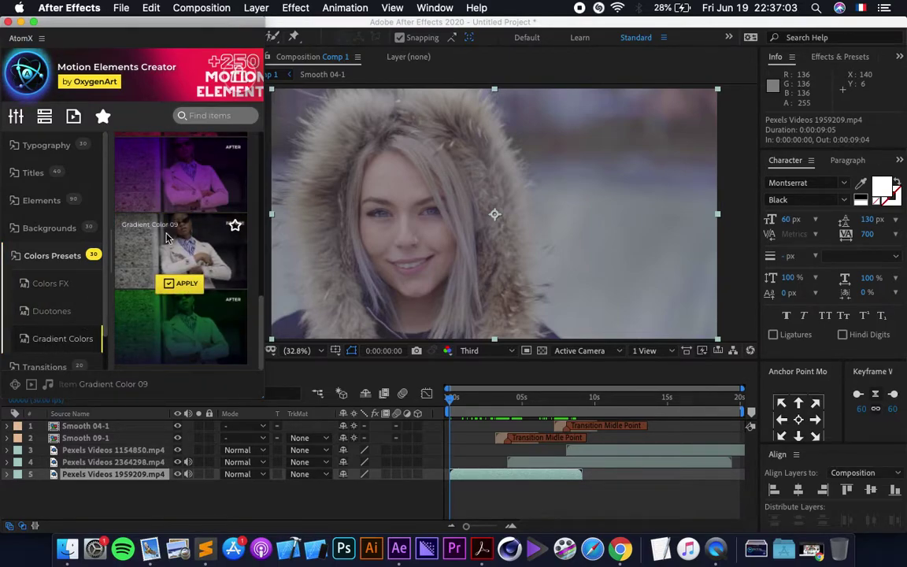
pyautogui.click(180, 288)
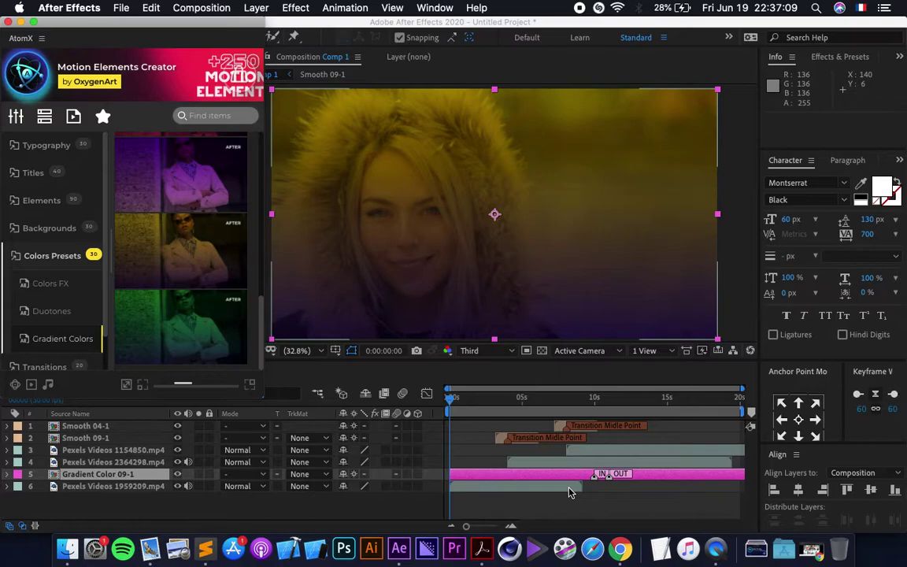
# Apply the Gradient Color 08 preset above the Pexels Videos 2364298.mp4 layer at 0:00:04:00.
pyautogui.moveTo(452, 402); pyautogui.dragTo(509, 400)
pyautogui.click(539, 465)
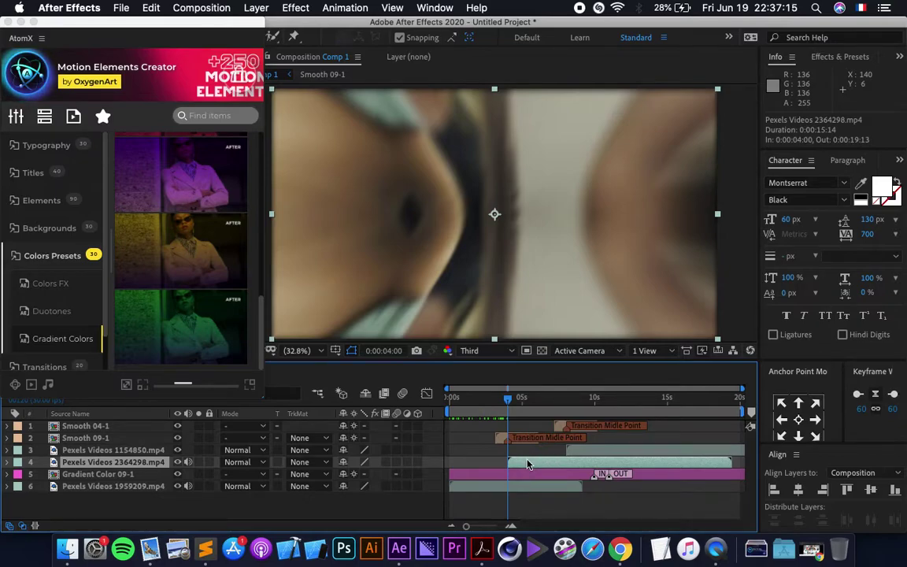
pyautogui.scroll(2, 165, 228)
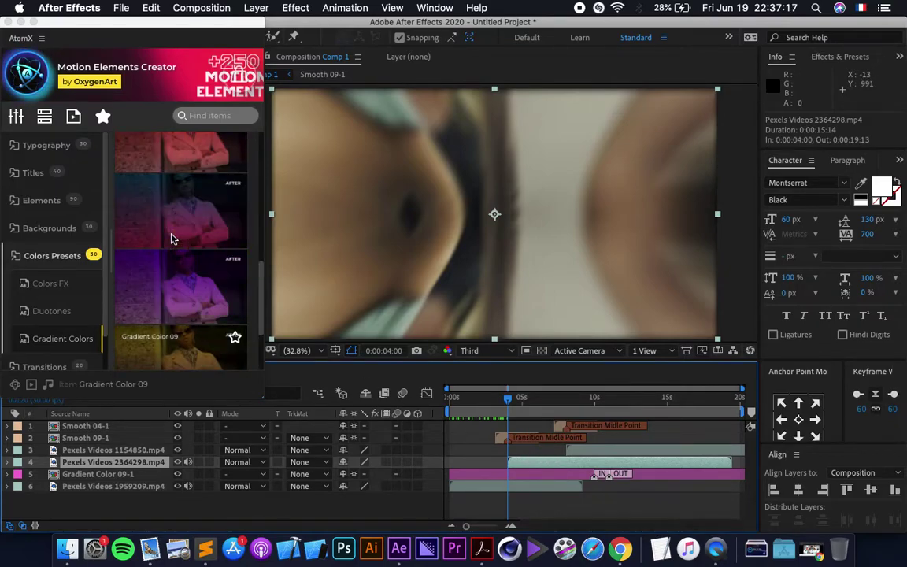
pyautogui.scroll(1, 172, 238)
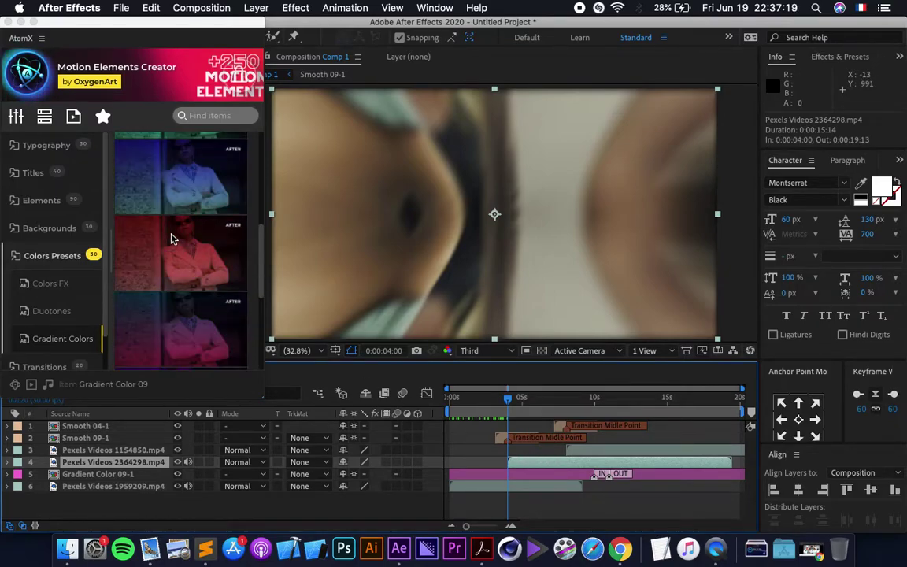
pyautogui.scroll(-2, 173, 238)
pyautogui.scroll(-4, 172, 238)
pyautogui.scroll(3, 173, 238)
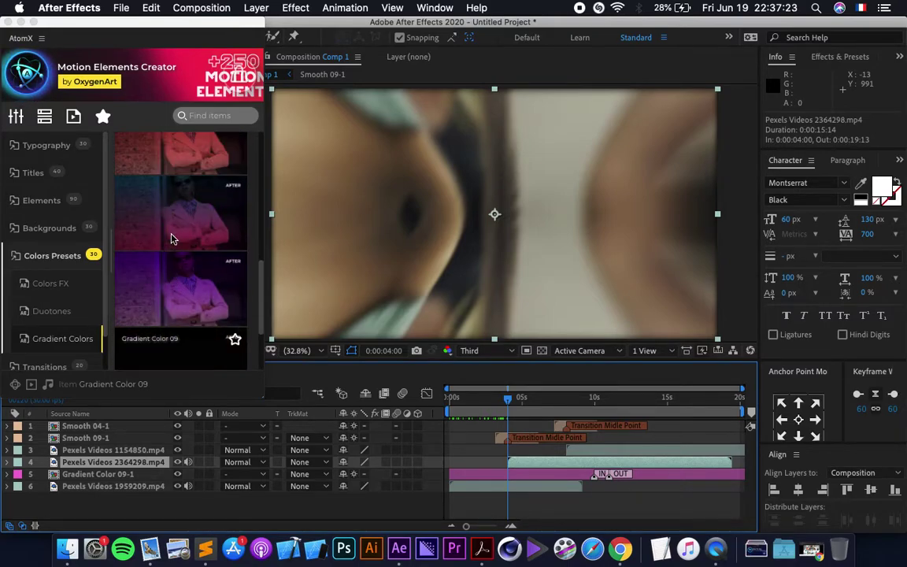
pyautogui.moveTo(146, 268)
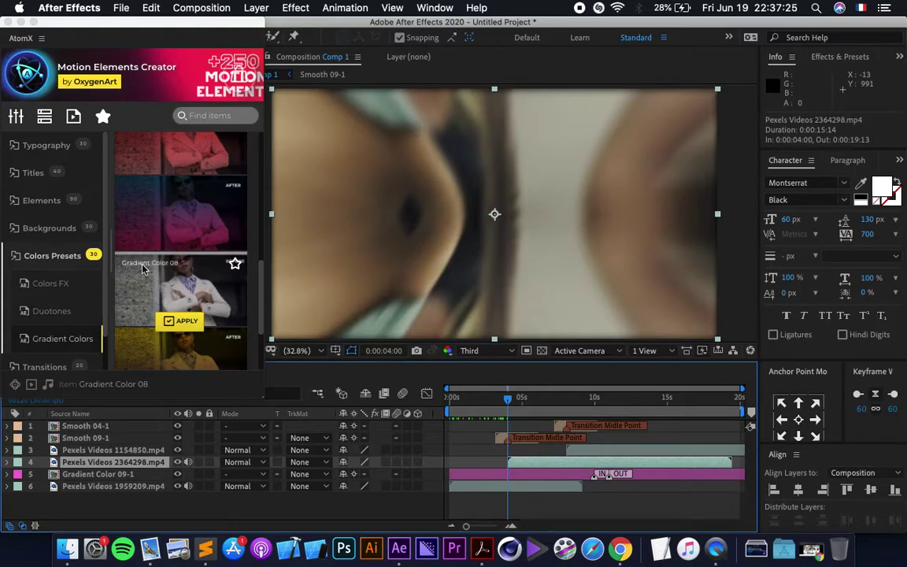
pyautogui.click(181, 320)
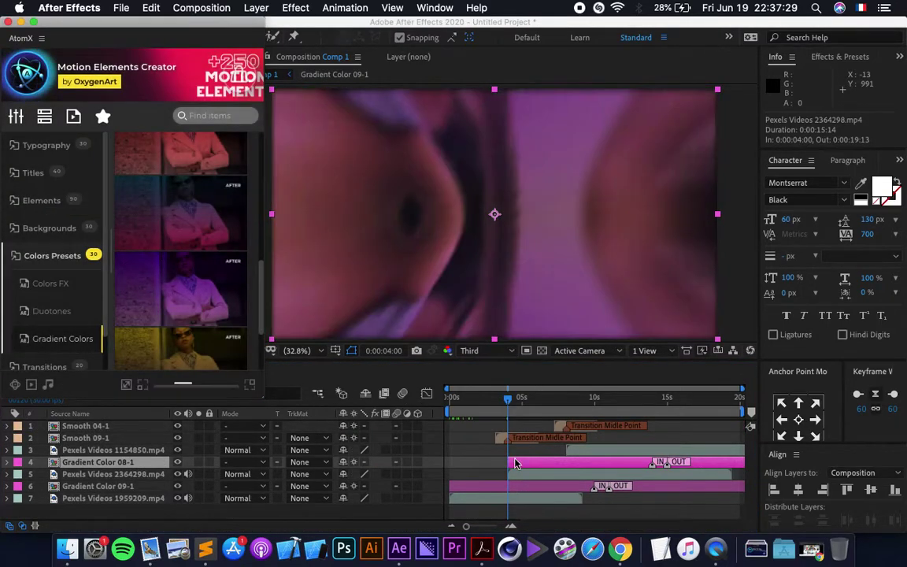
# Apply the Gradient Color 01 preset above the Pexels Videos 1154850.mp4 layer, starting at the clip's in point.
pyautogui.scroll(3, 495, 464)
pyautogui.scroll(-3, 491, 465)
pyautogui.moveTo(499, 408); pyautogui.dragTo(531, 406)
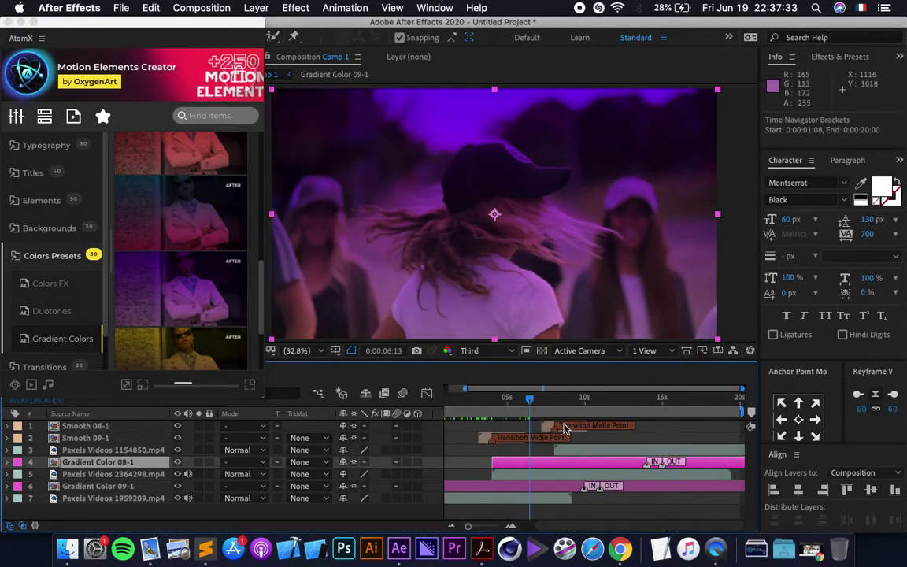
pyautogui.click(577, 450)
pyautogui.press('i')
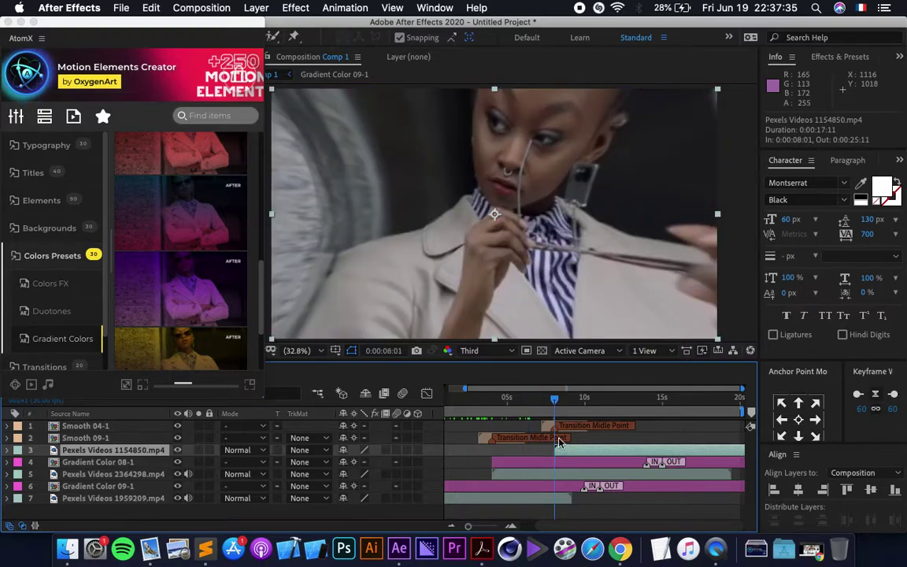
pyautogui.scroll(10, 197, 279)
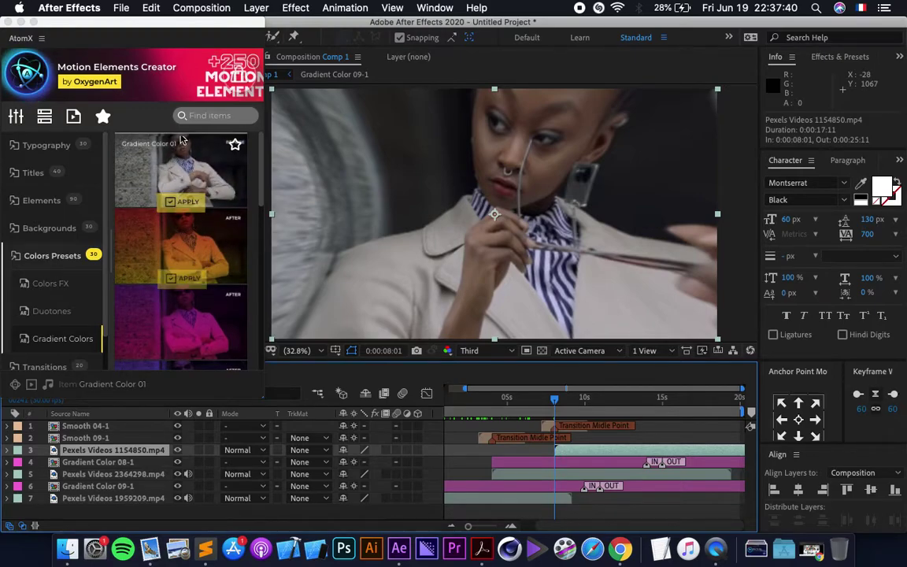
pyautogui.click(180, 203)
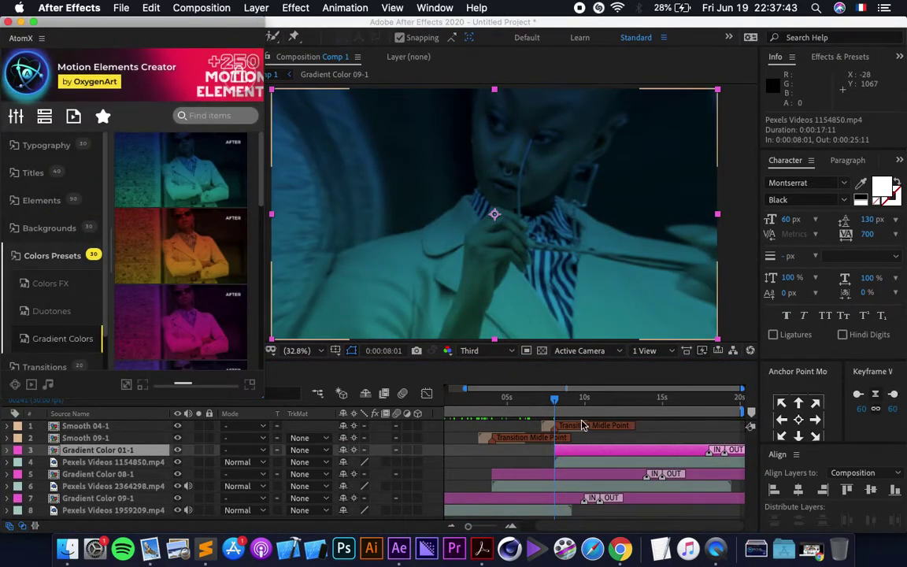
# Return to 0:00:00:00 and apply the Stylish 10 title preset above the Gradient Color 09-1 layer.
pyautogui.moveTo(577, 408); pyautogui.dragTo(428, 426)
pyautogui.click(621, 410)
pyautogui.click(468, 501)
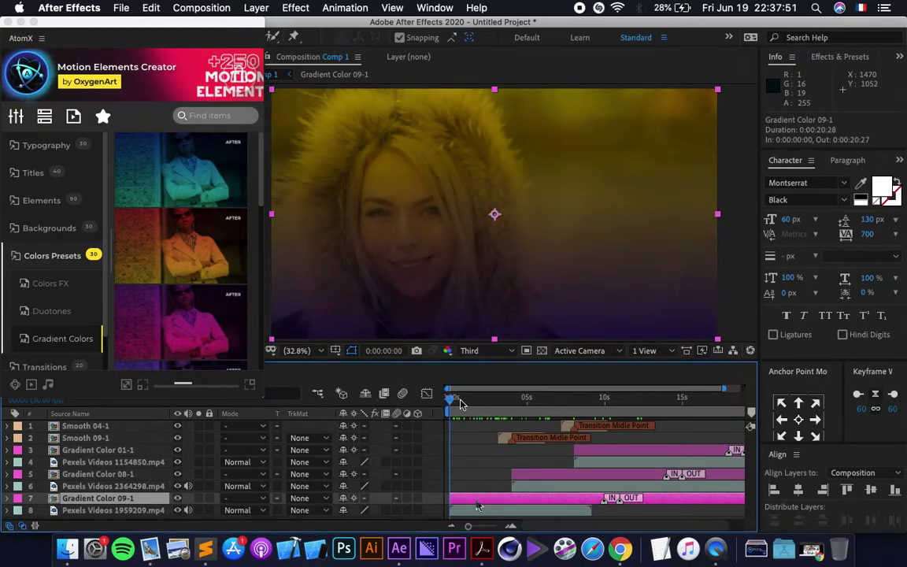
pyautogui.click(34, 172)
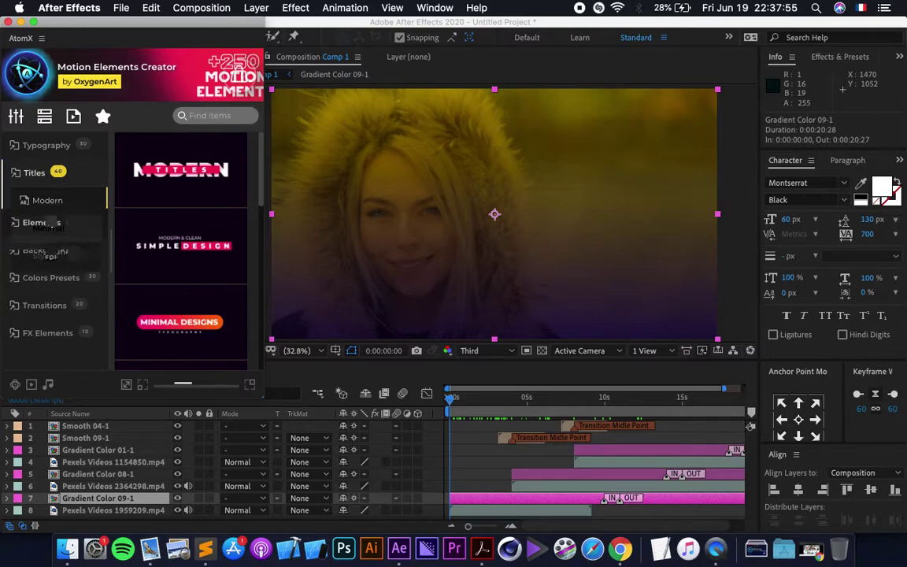
pyautogui.click(45, 255)
pyautogui.scroll(-10, 233, 297)
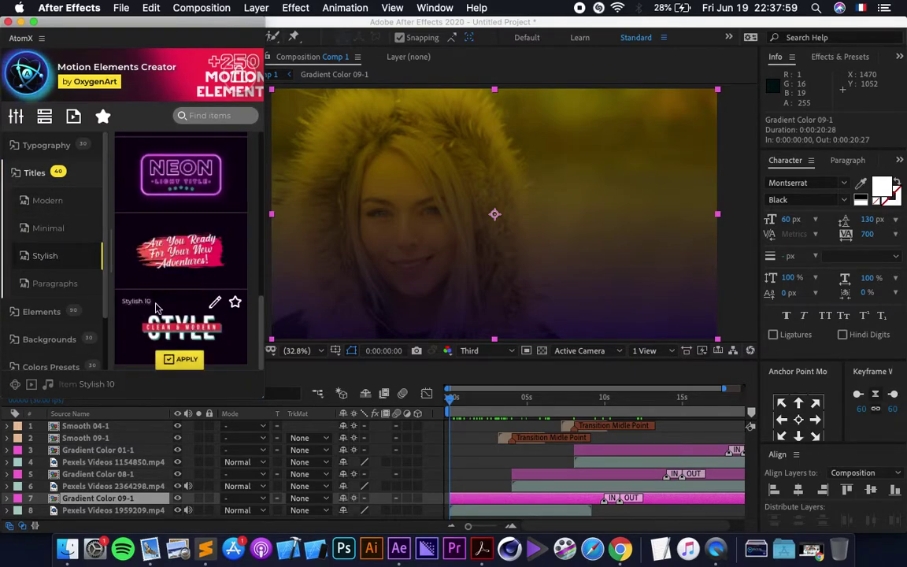
pyautogui.click(175, 364)
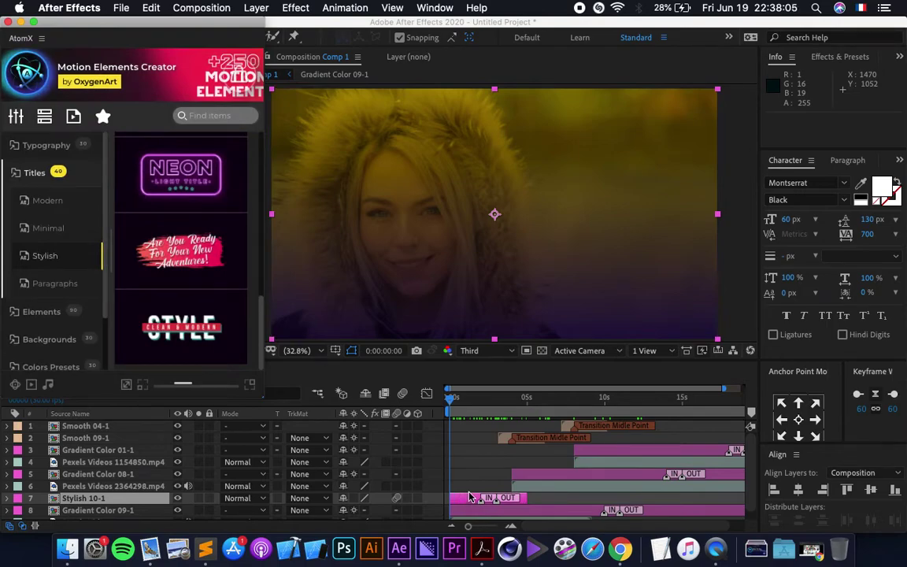
# Trim the end of the Stylish 10-1 title layer to 0:00:03:29, where the Pexels Videos 2364298.mp4 clip begins.
pyautogui.moveTo(460, 401); pyautogui.dragTo(470, 401)
pyautogui.scroll(5, 502, 510)
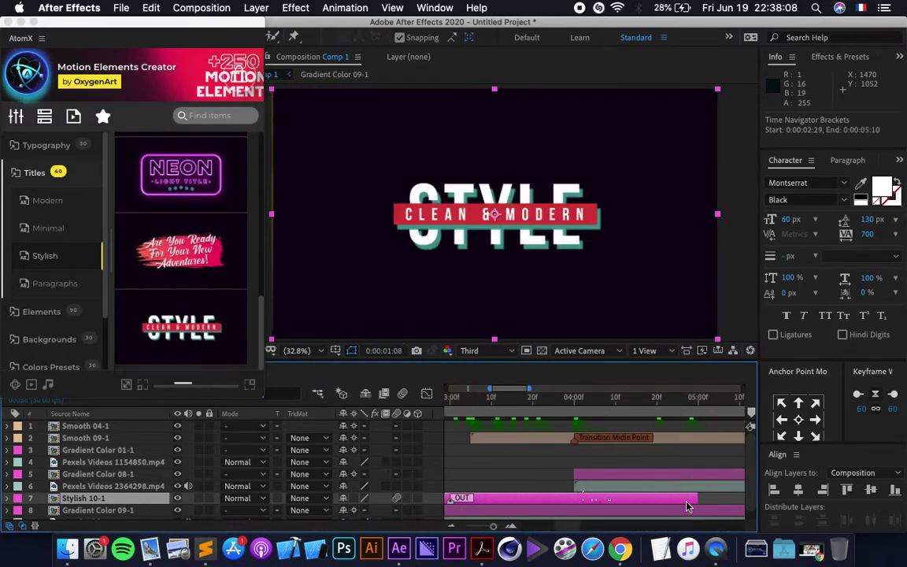
pyautogui.moveTo(685, 501); pyautogui.dragTo(581, 509)
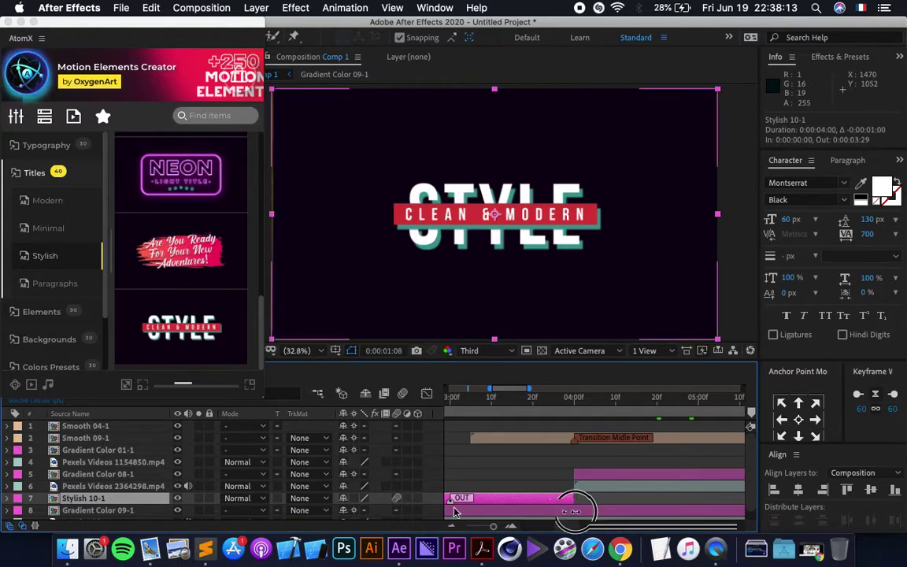
# Move the OUT marker of the Stylish 10-1 layer past its end to 0:00:04:06.
pyautogui.moveTo(461, 497); pyautogui.dragTo(597, 502)
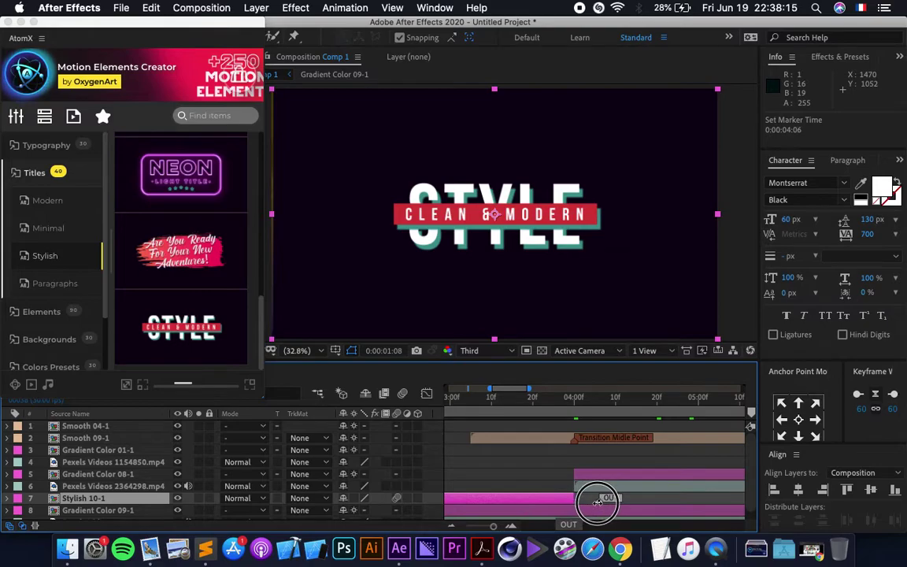
pyautogui.click(578, 399)
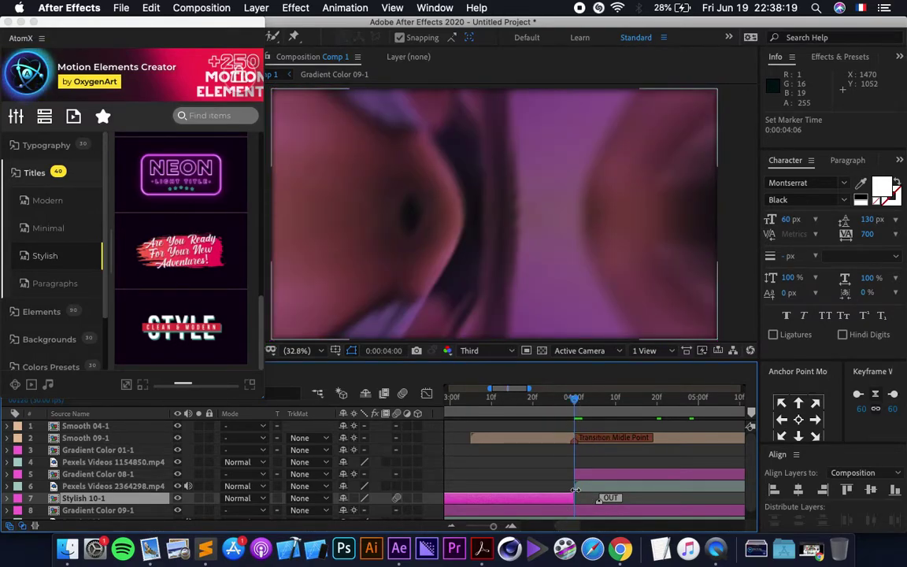
pyautogui.press('-')
pyautogui.press('-')
# Go to 0:00:02:18 and turn off the background of the Stylish 10-1 title.
pyautogui.click(530, 400)
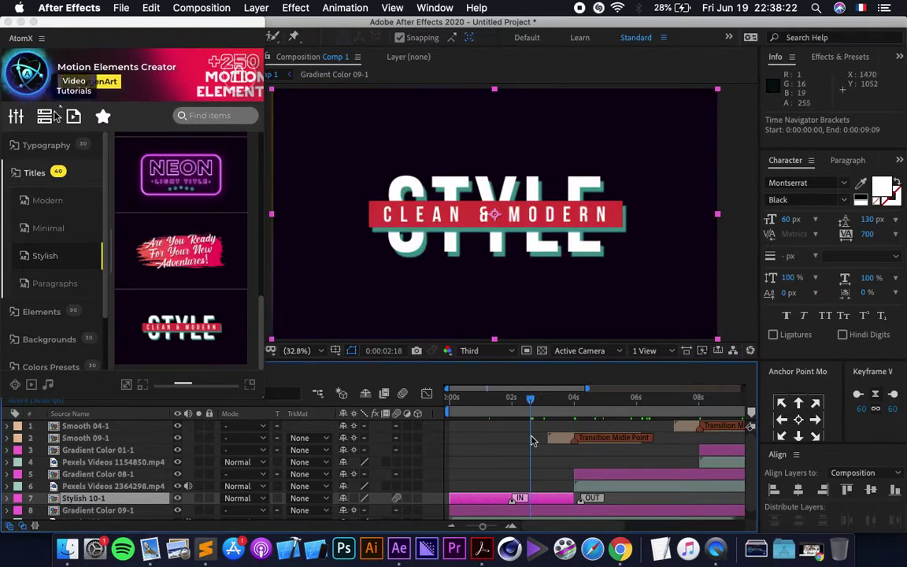
pyautogui.click(16, 116)
pyautogui.click(131, 233)
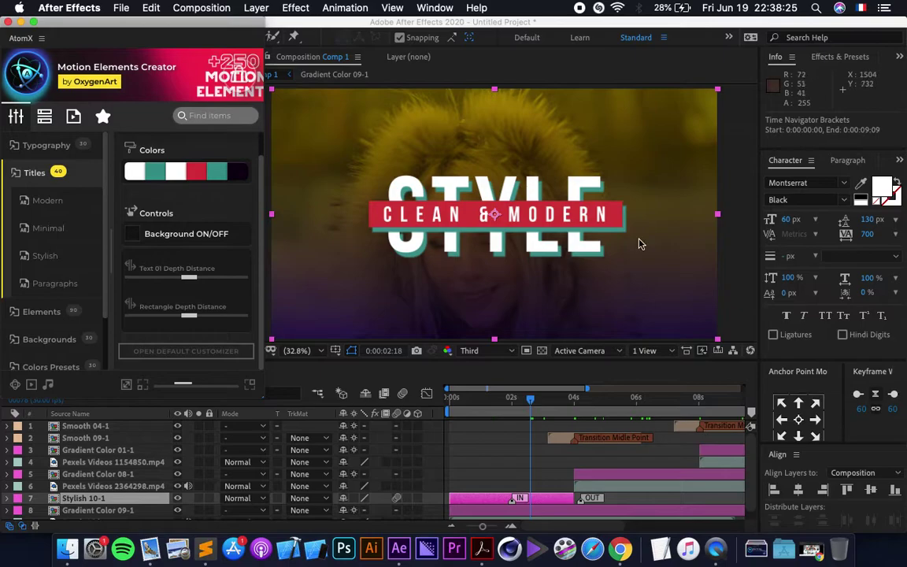
# Set the scale of the Stylish 10-1 layer to 80%.
pyautogui.click(157, 497)
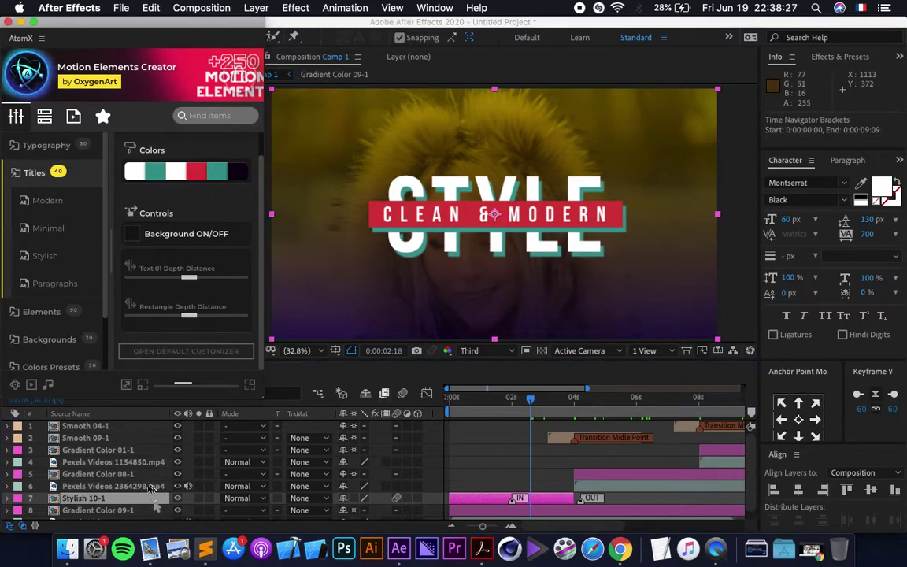
pyautogui.press('s')
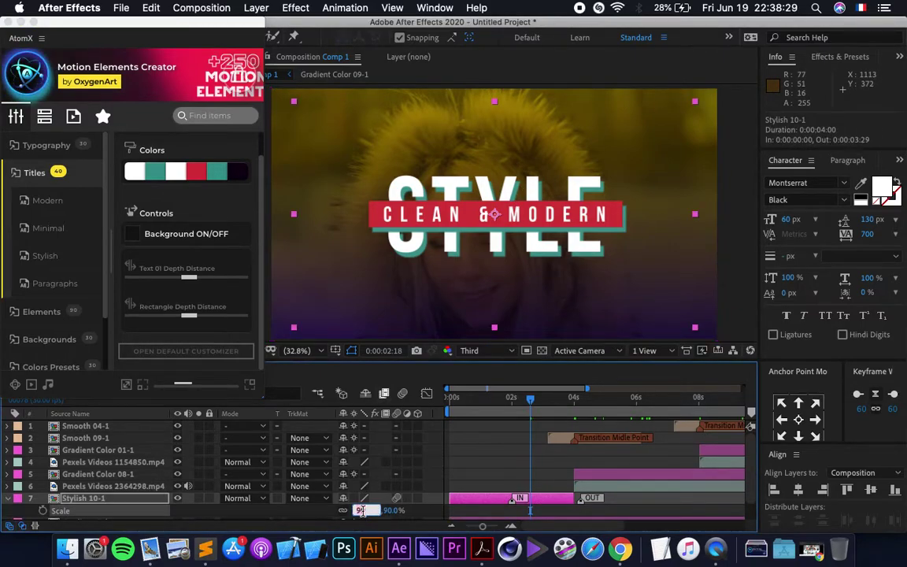
pyautogui.write('80')
pyautogui.press('Return')
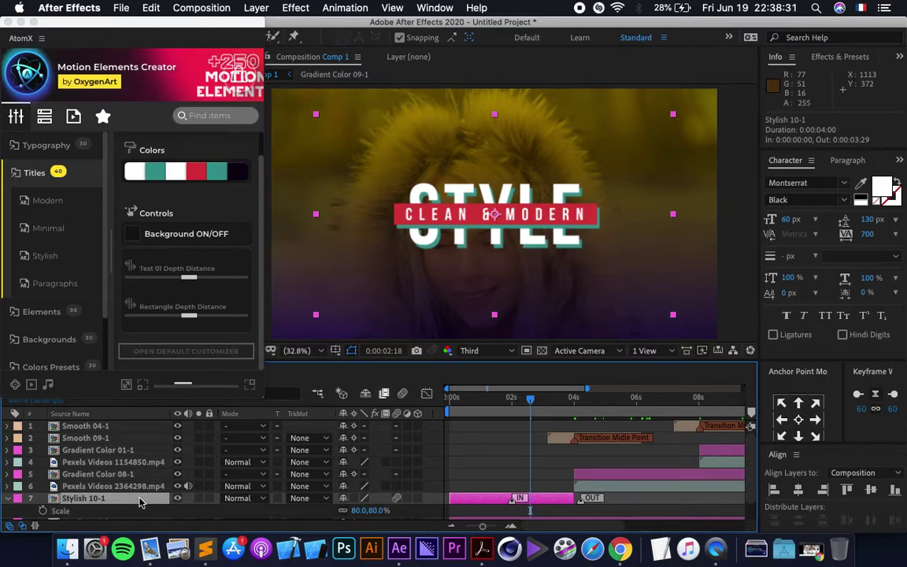
# Change the Stylish 10-1 title's red rectangle color to orange #db8738 and copy the hex code.
pyautogui.click(203, 175)
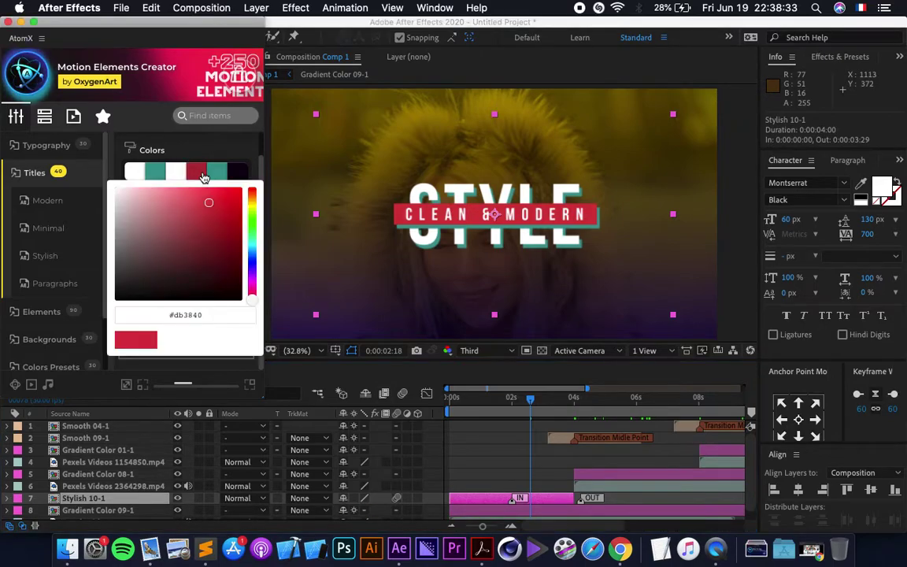
pyautogui.click(251, 199)
pyautogui.moveTo(252, 196); pyautogui.dragTo(251, 197)
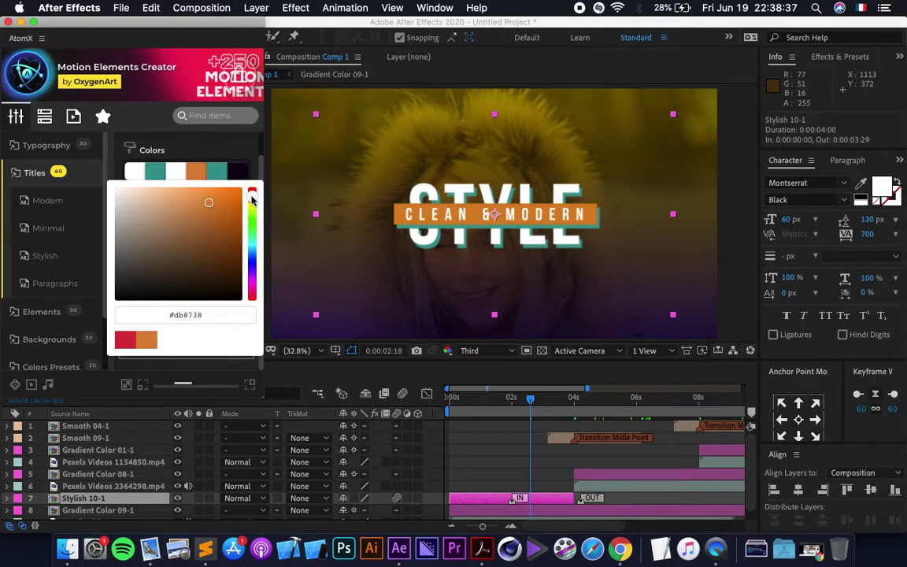
pyautogui.click(150, 317)
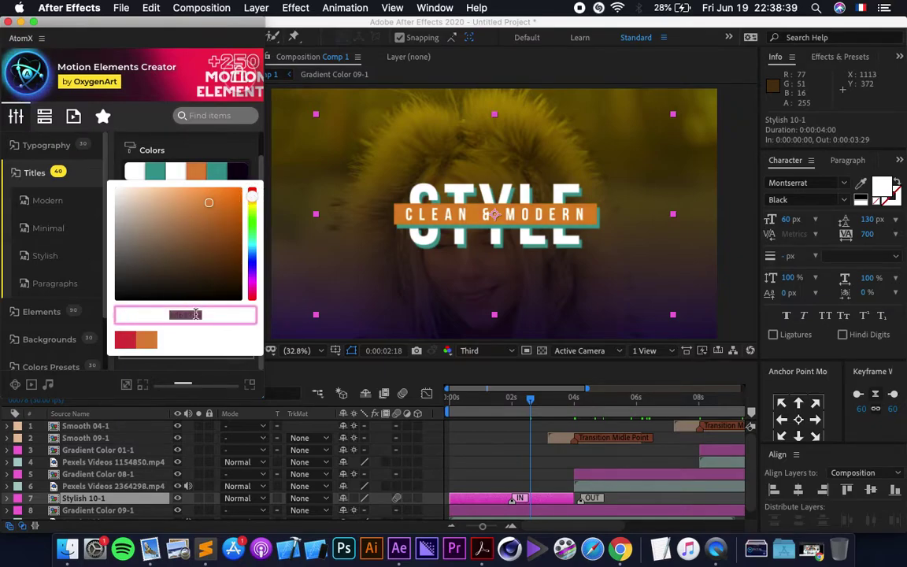
pyautogui.rightClick(197, 314)
pyautogui.click(234, 369)
pyautogui.click(248, 154)
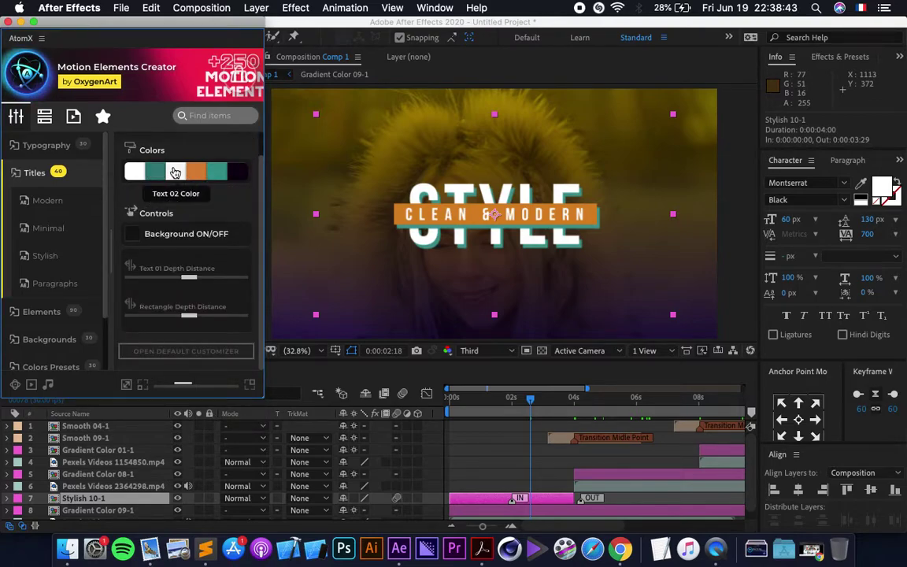
# Set the title's rectangle depth color to the darker orange #9e5511, starting from the copied orange, and copy its hex code.
pyautogui.click(217, 172)
pyautogui.click(192, 315)
pyautogui.press('super+v')
pyautogui.moveTo(219, 220); pyautogui.dragTo(227, 229)
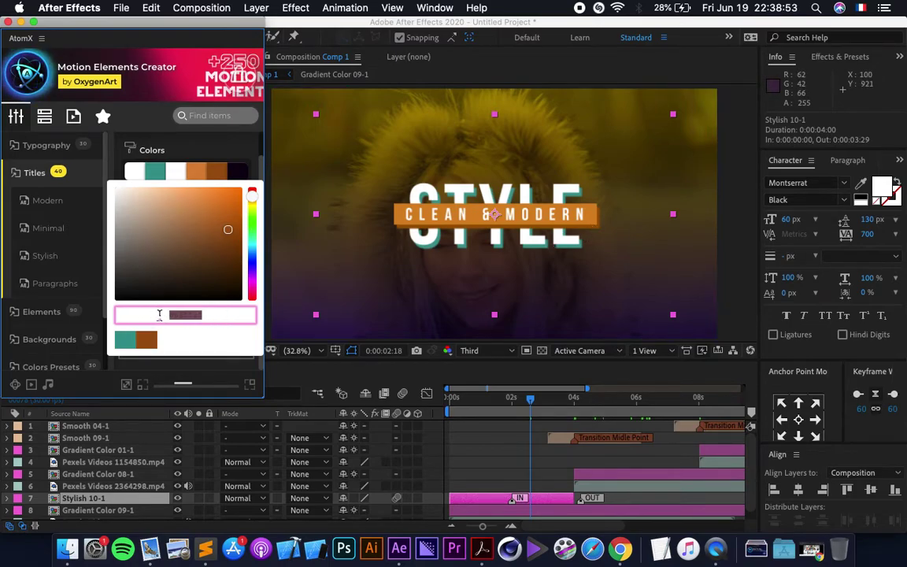
pyautogui.rightClick(205, 315)
pyautogui.click(233, 369)
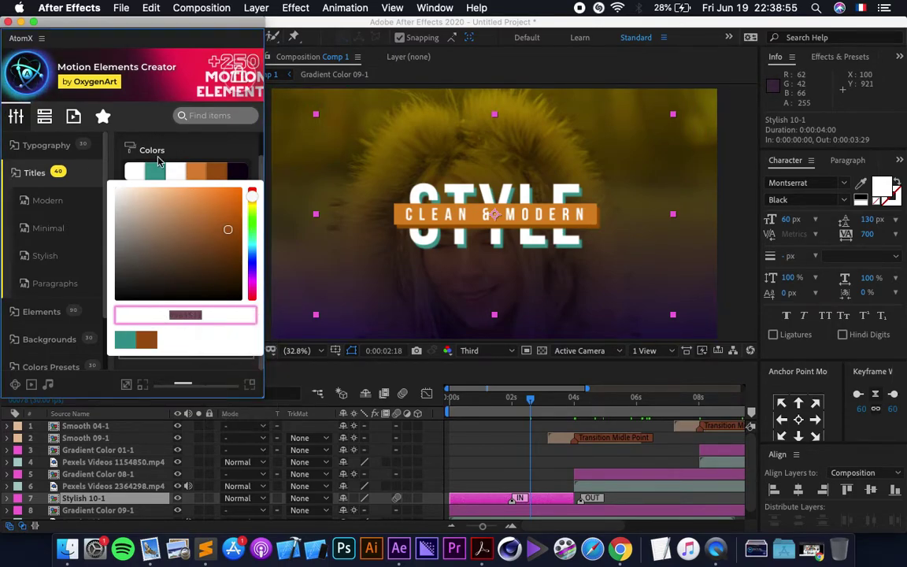
# Paste #9e5511 as the depth color of the STYLE text, replacing the teal.
pyautogui.click(159, 174)
pyautogui.moveTo(209, 314); pyautogui.dragTo(102, 300)
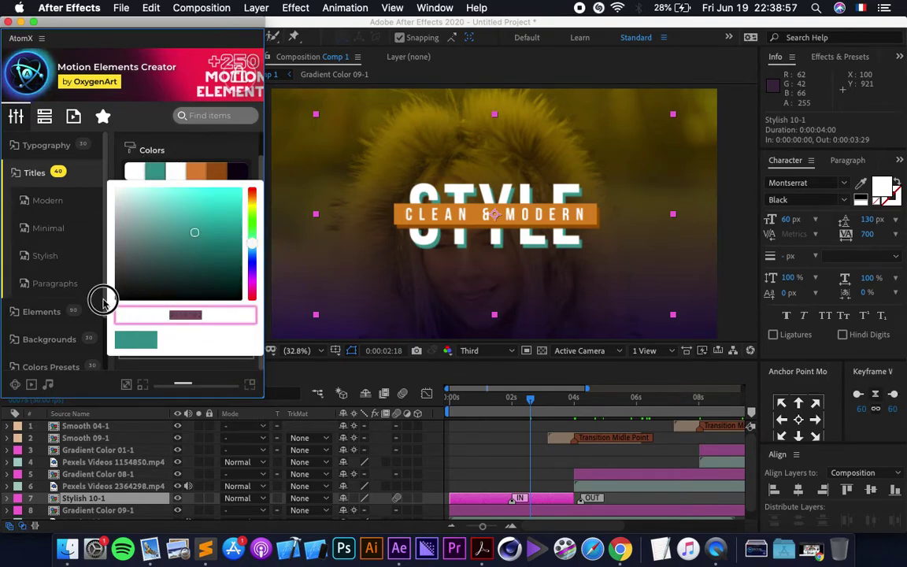
pyautogui.rightClick(191, 314)
pyautogui.click(222, 381)
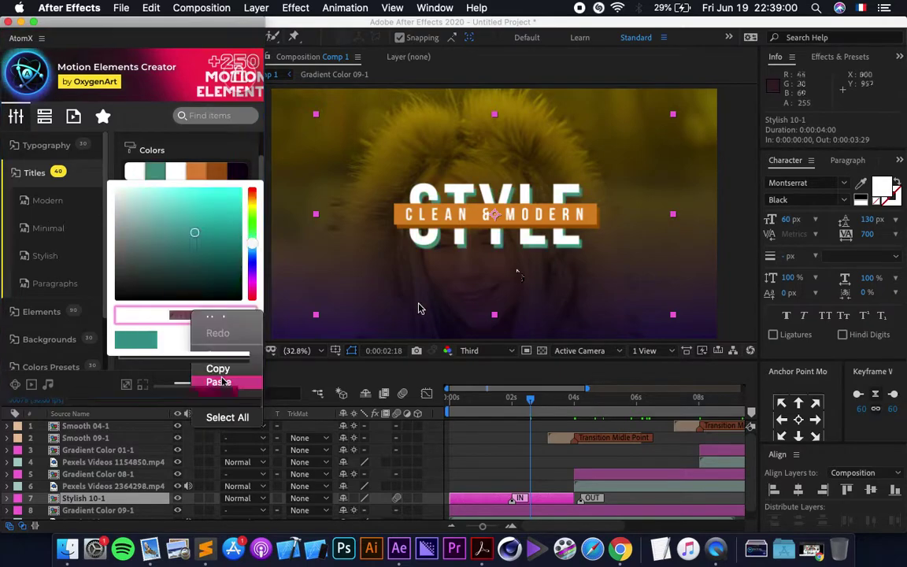
# Preview the recolored Stylish 10-1 title from the start of the composition, ending in the second clip at 0:00:04:27.
pyautogui.click(441, 403)
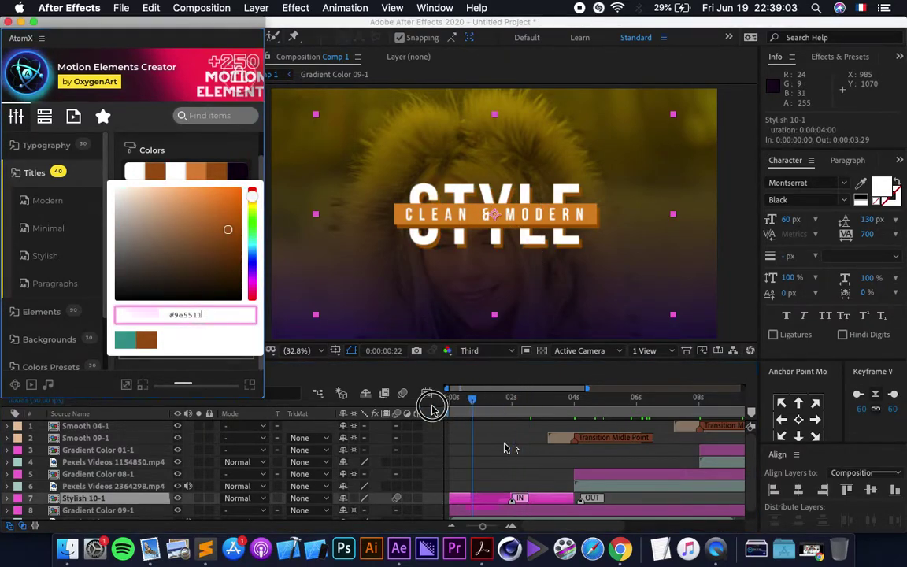
pyautogui.press('space')
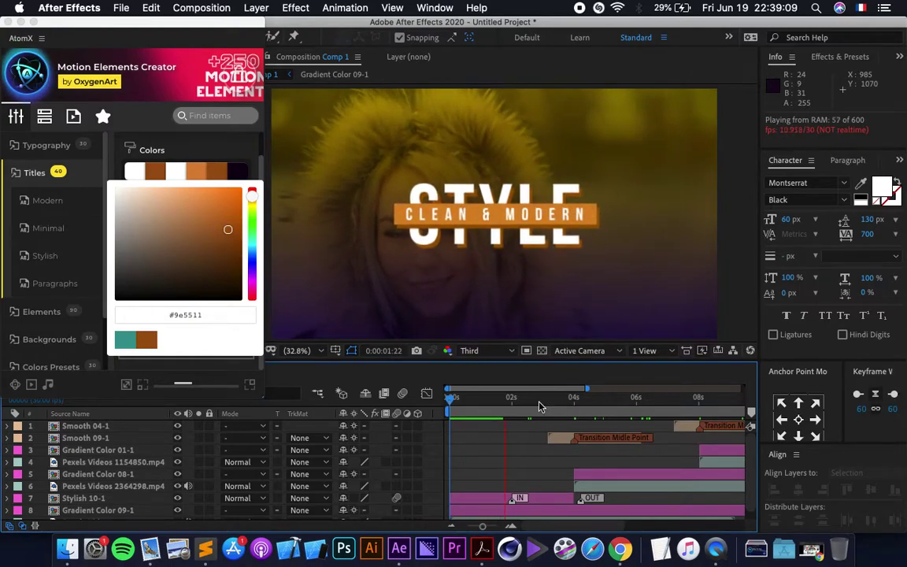
pyautogui.click(619, 403)
pyautogui.moveTo(618, 404); pyautogui.dragTo(604, 404)
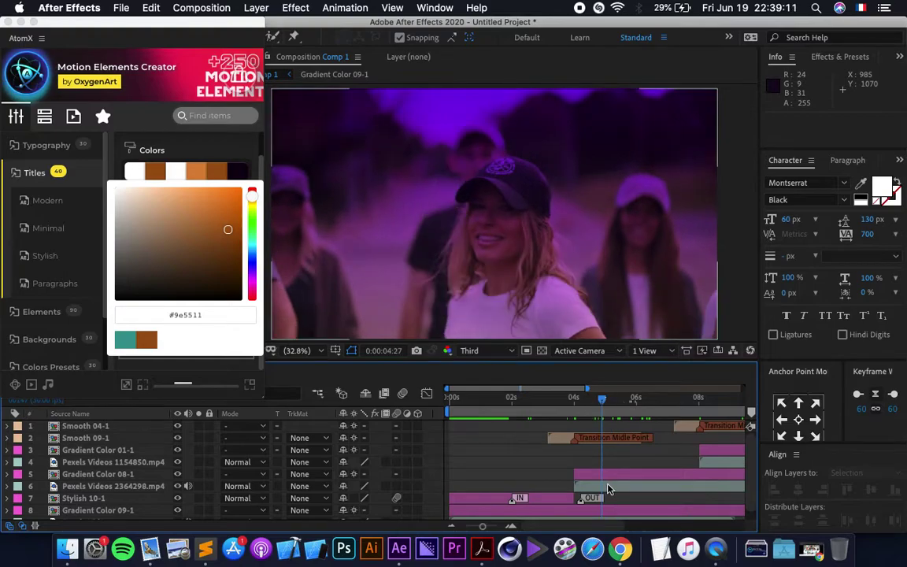
# Apply the Modern 06 title preset above the Pexels Videos 2364298.mp4 layer, starting at the clip's in point, 0:00:04:00.
pyautogui.click(602, 487)
pyautogui.press('i')
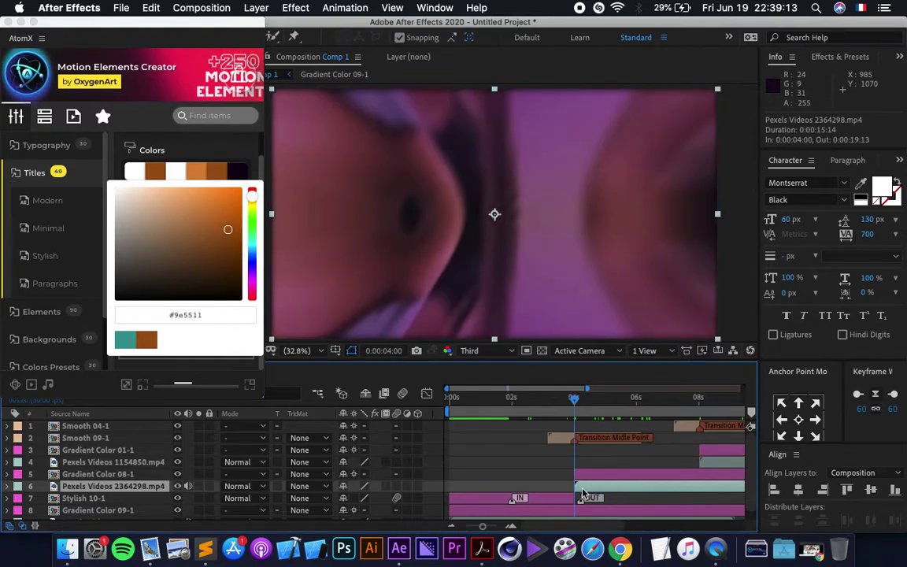
pyautogui.click(28, 174)
pyautogui.click(35, 175)
pyautogui.click(36, 175)
pyautogui.click(36, 175)
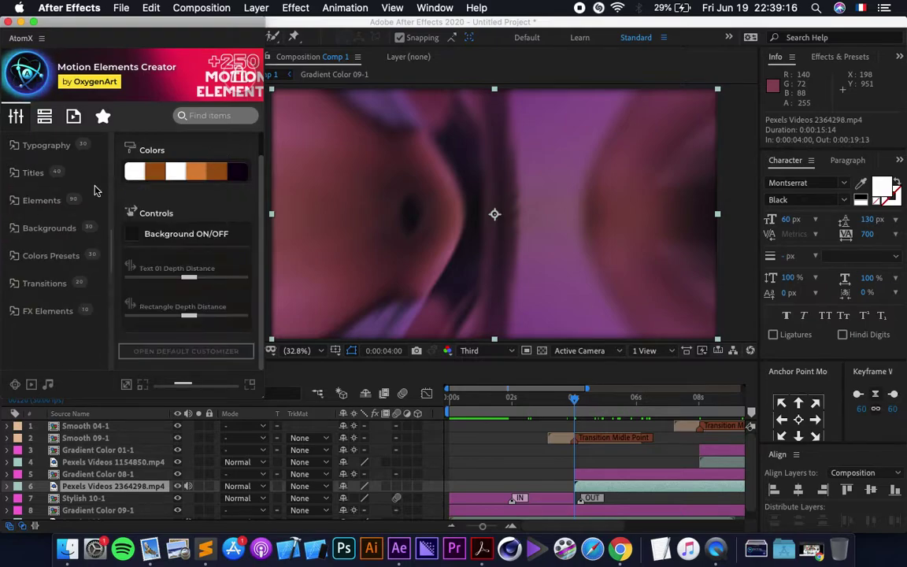
pyautogui.click(32, 174)
pyautogui.click(40, 228)
pyautogui.scroll(-5, 241, 269)
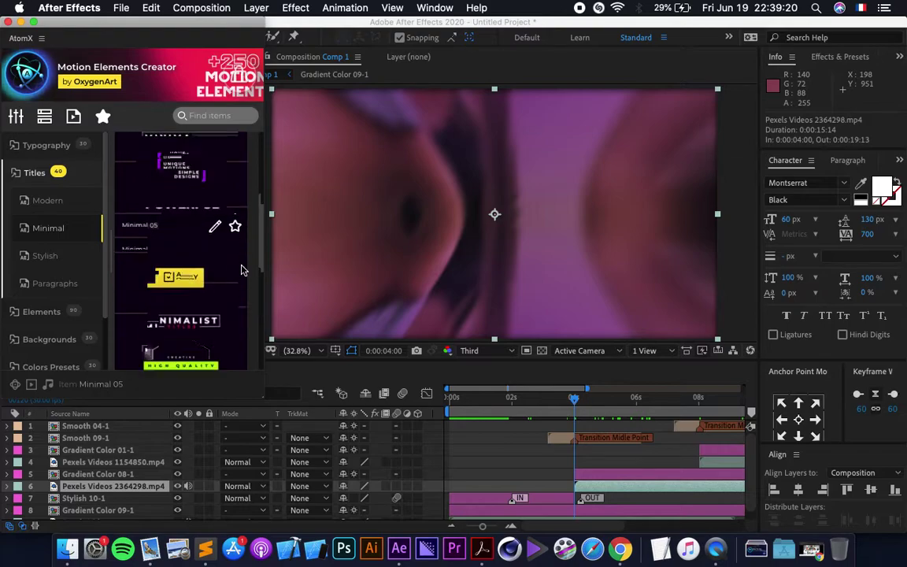
pyautogui.scroll(1, 242, 270)
pyautogui.scroll(6, 242, 270)
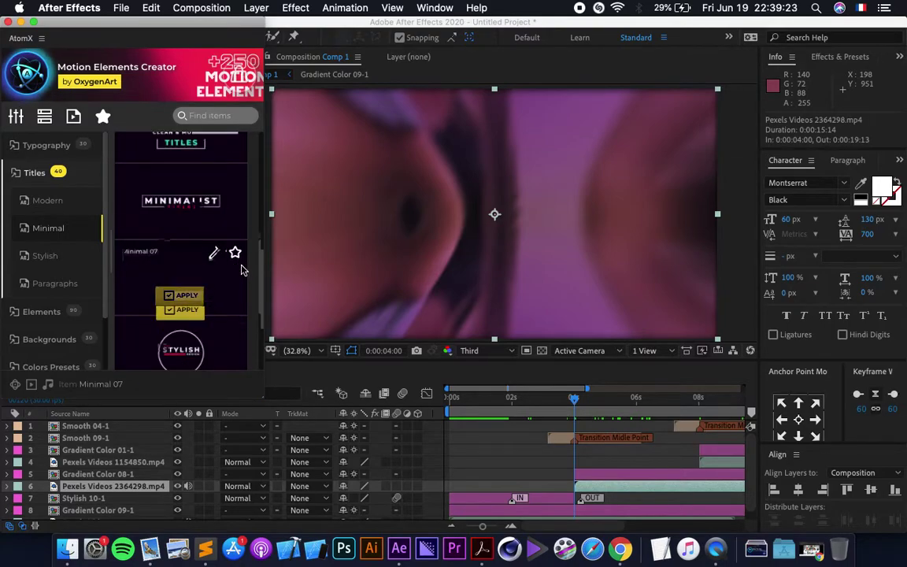
pyautogui.click(47, 200)
pyautogui.scroll(-3, 219, 237)
pyautogui.scroll(-3, 219, 231)
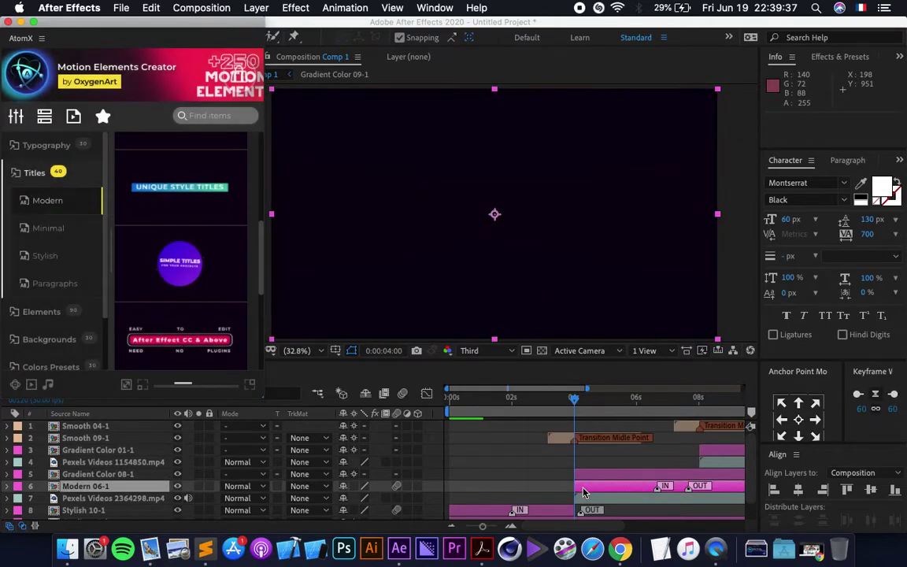
# Place the Modern 06-1 layer above Gradient Color 08-1 and turn off the title's background.
pyautogui.moveTo(124, 475); pyautogui.dragTo(114, 488)
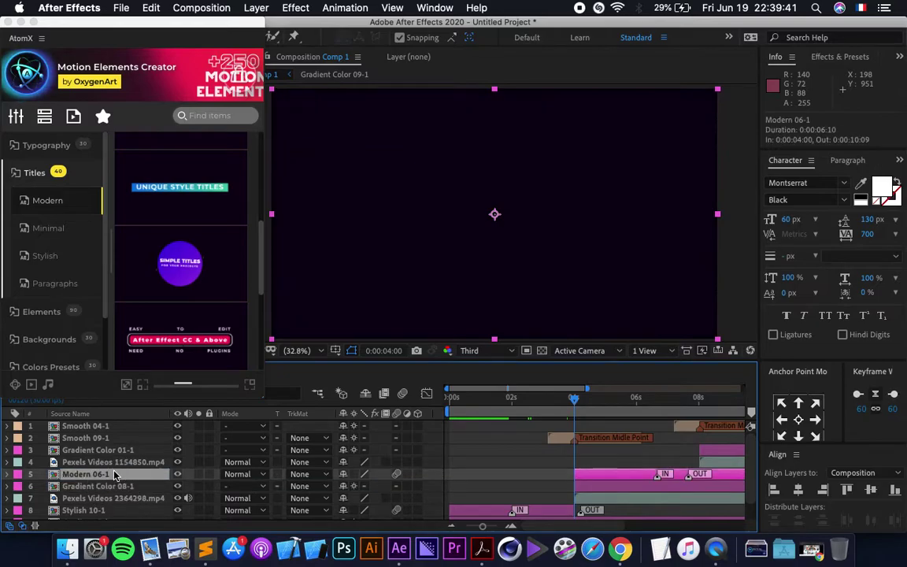
pyautogui.click(19, 120)
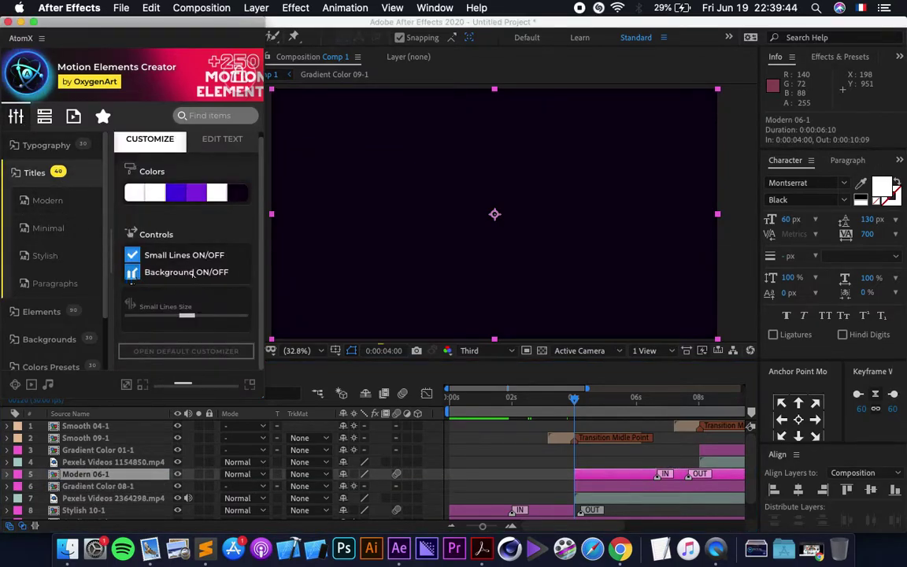
pyautogui.click(132, 273)
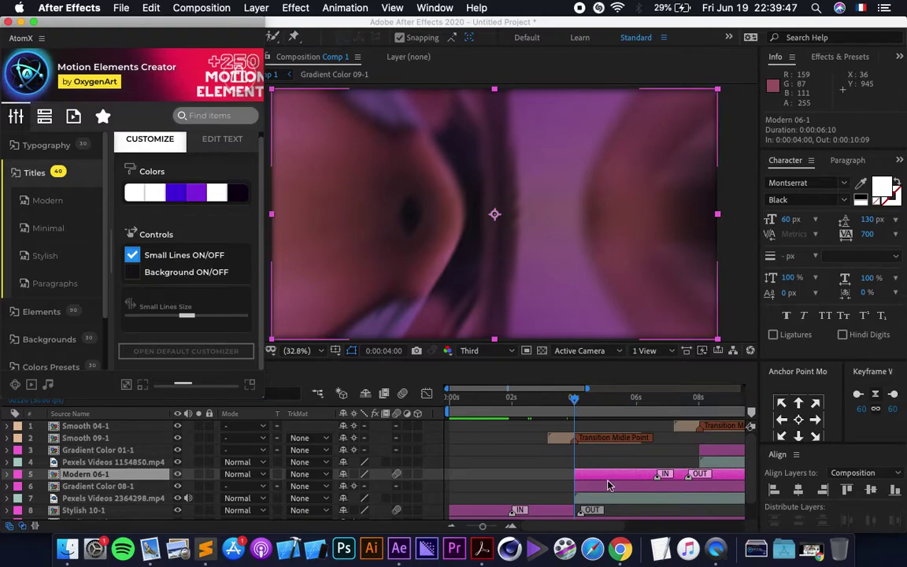
# Set the scale of the Modern 06-1 layer to 80%.
pyautogui.press('s')
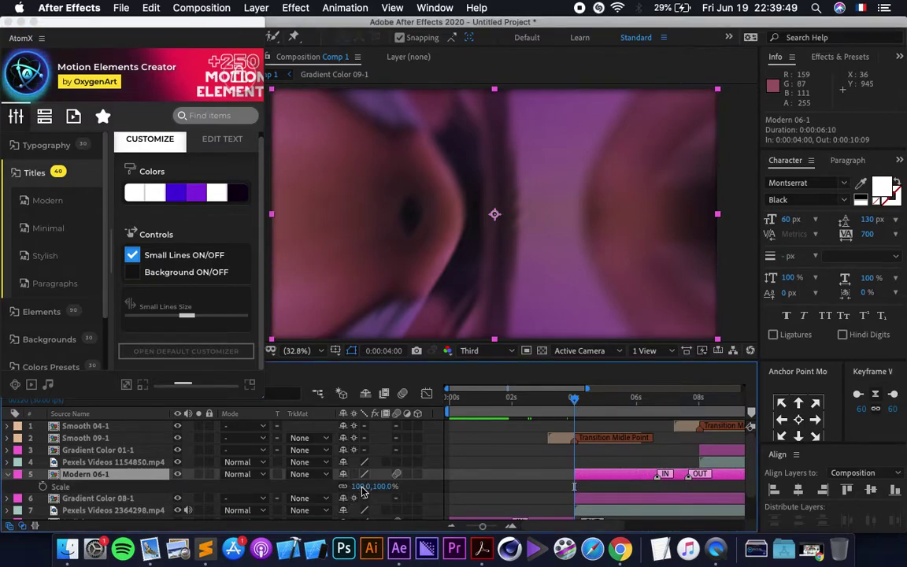
pyautogui.write('90')
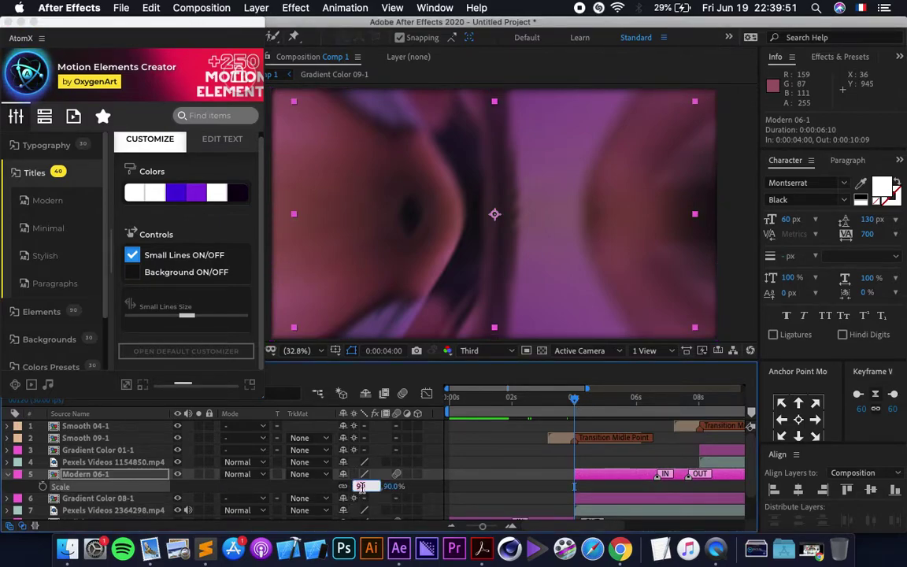
pyautogui.hotkey('shift', 'Down')
# Move the OUT marker of the Modern 06-1 layer to 0:00:08:11.
pyautogui.press('u')
pyautogui.press('u')
pyautogui.press('u')
pyautogui.press('u')
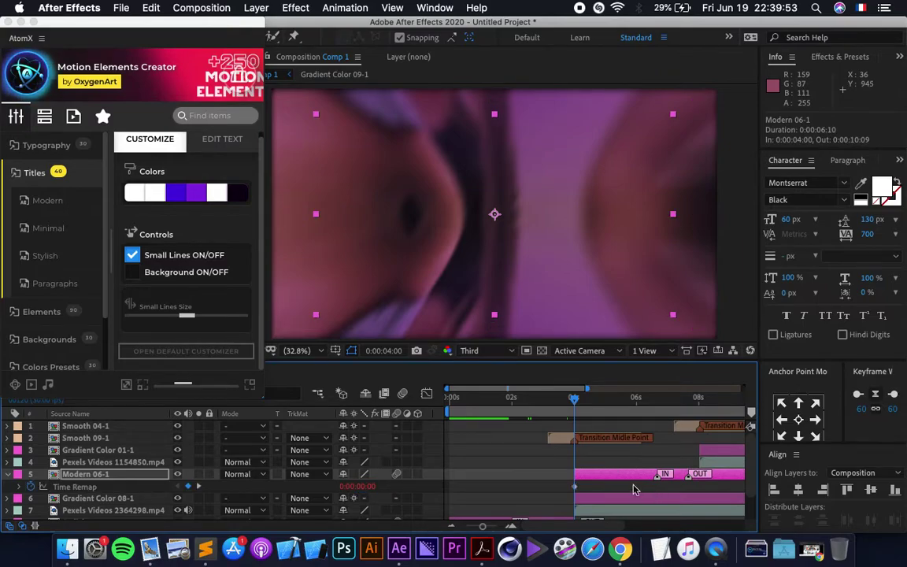
pyautogui.moveTo(689, 475); pyautogui.dragTo(711, 478)
# Trim the end of the Modern 06-1 title layer to where the Pexels Videos 1154850.mp4 clip begins at 0:00:08:01.
pyautogui.hscroll(4, 707, 479)
pyautogui.scroll(-1, 655, 472)
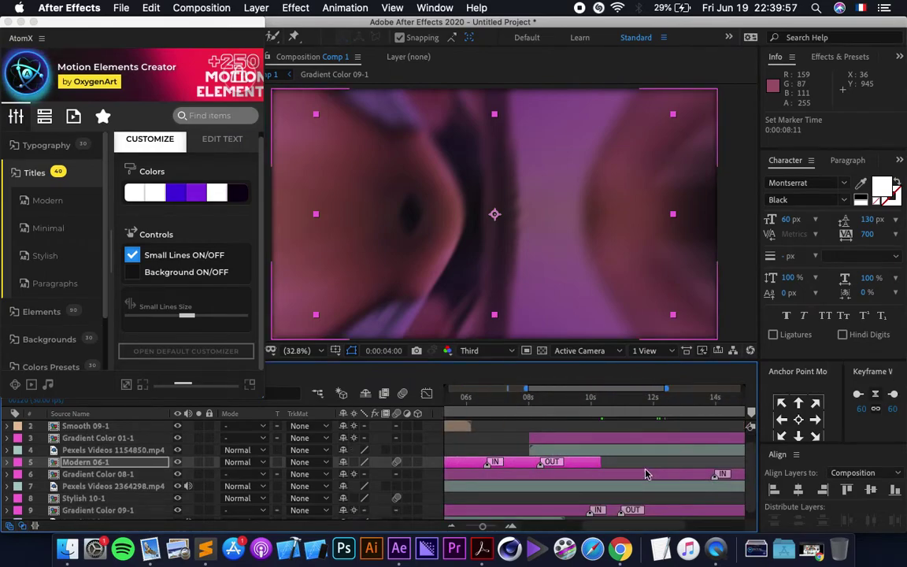
pyautogui.scroll(1, 543, 463)
pyautogui.click(540, 463)
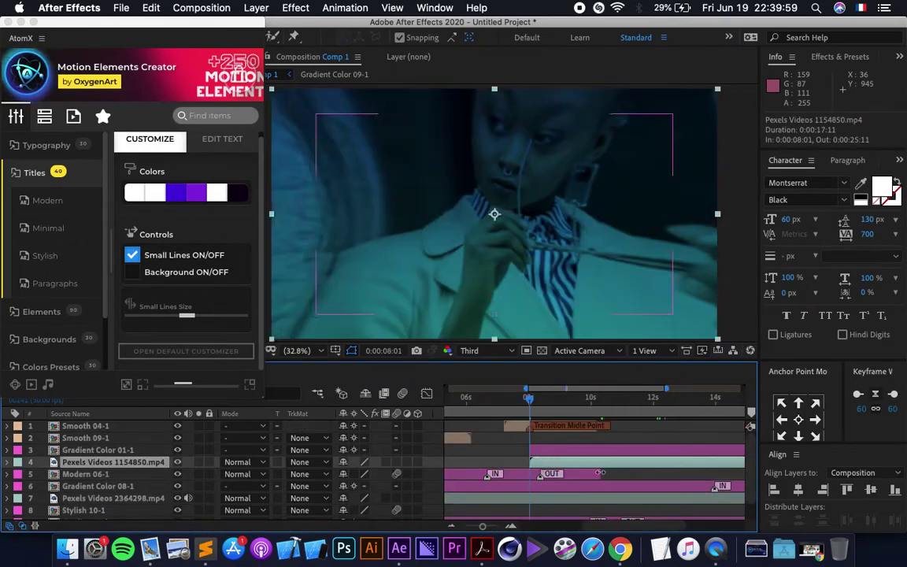
pyautogui.press('i')
pyautogui.click(593, 474)
pyautogui.press('=')
pyautogui.press('=')
pyautogui.moveTo(652, 474); pyautogui.dragTo(507, 472)
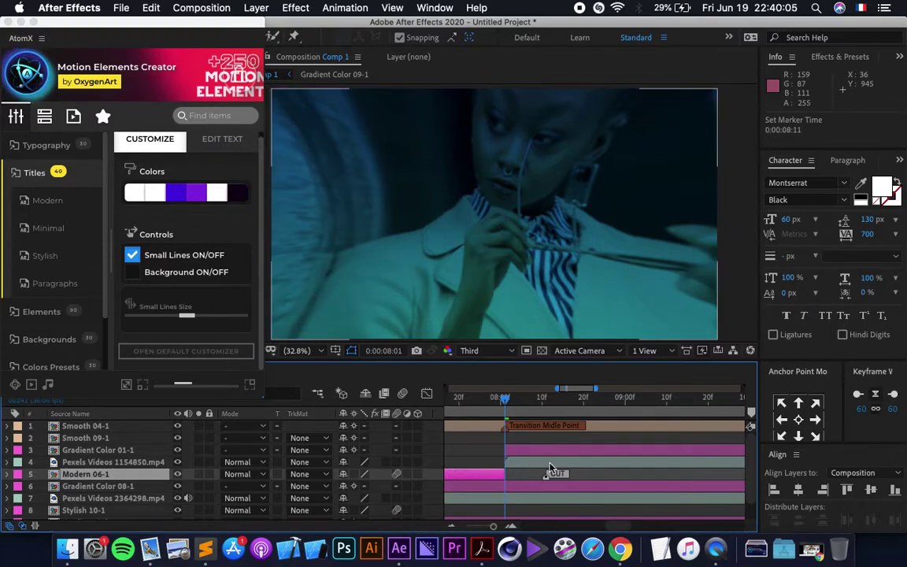
pyautogui.scroll(-2, 501, 438)
pyautogui.scroll(2, 501, 438)
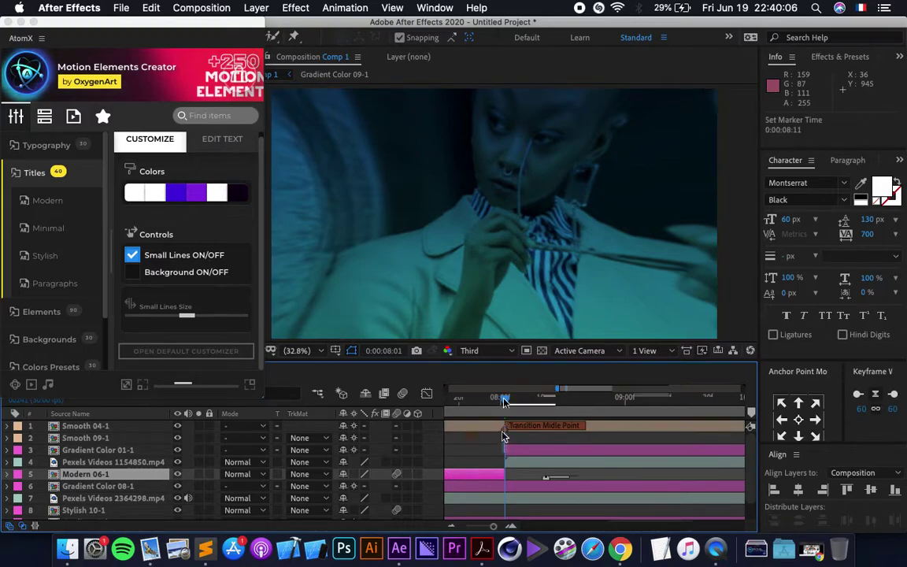
# Go to 0:00:07:12 and change the blue gradient color of the Modern 06-1 title's circle to orange #e07e00.
pyautogui.scroll(-3, 503, 440)
pyautogui.hscroll(-1, 513, 429)
pyautogui.hscroll(-1, 519, 419)
pyautogui.moveTo(551, 403)
pyautogui.mouseDown()
pyautogui.moveTo(535, 404)
pyautogui.moveTo(563, 399)
pyautogui.mouseUp()
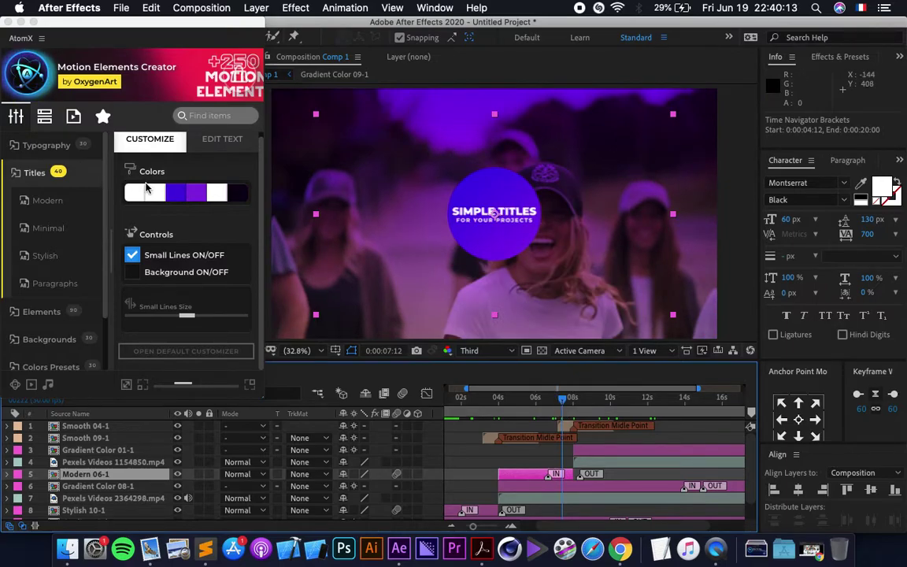
pyautogui.click(175, 192)
pyautogui.moveTo(252, 248); pyautogui.dragTo(250, 214)
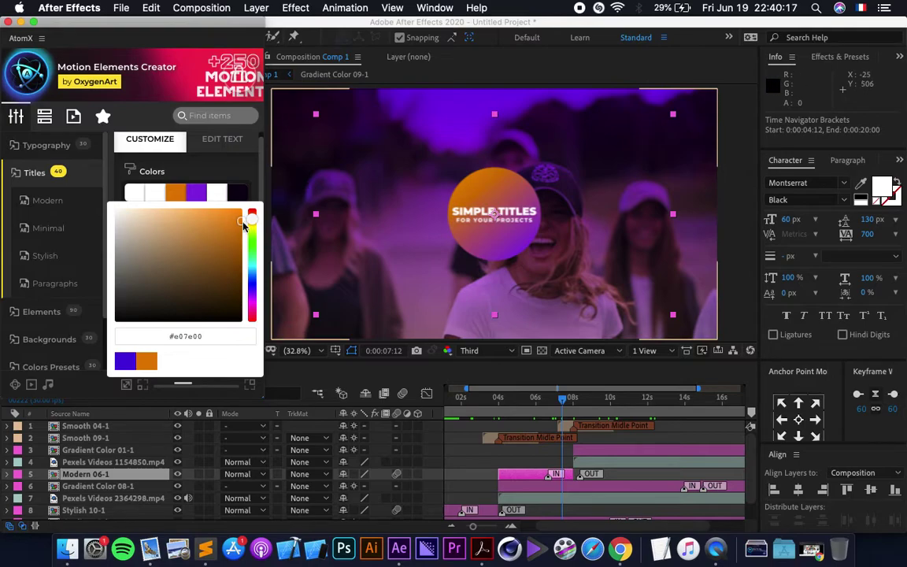
# Change the first gradient color of the Modern 06-1 title's circle to yellow-orange #f1b913.
pyautogui.click(252, 224)
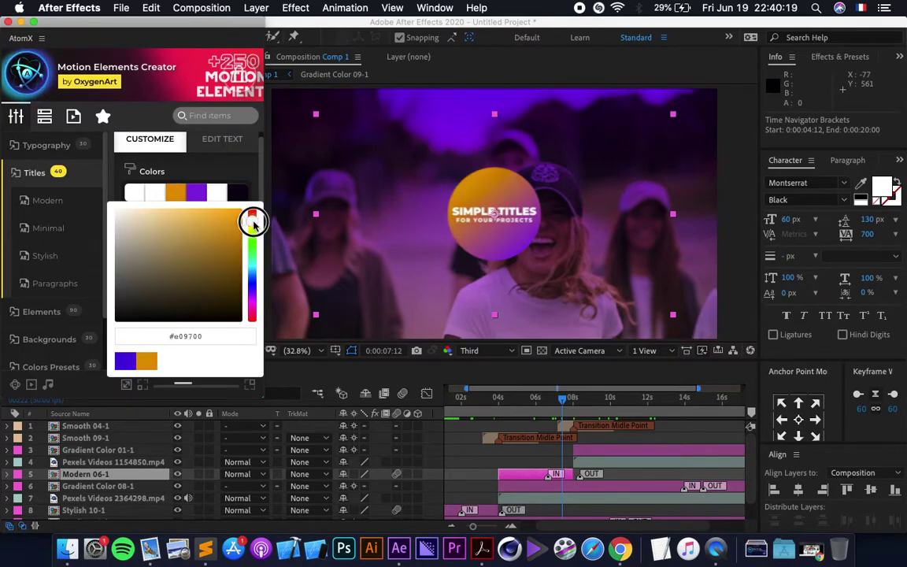
pyautogui.moveTo(253, 225); pyautogui.dragTo(233, 214)
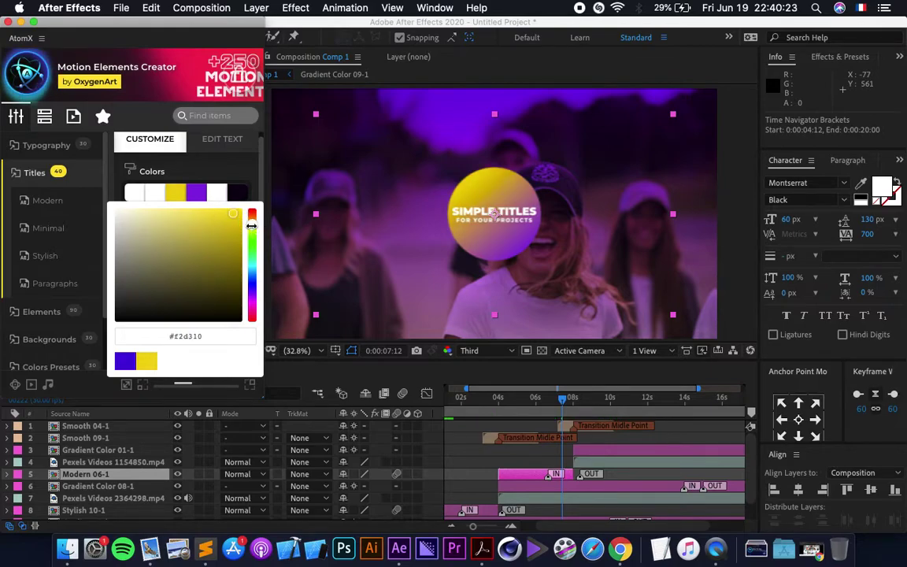
pyautogui.click(252, 227)
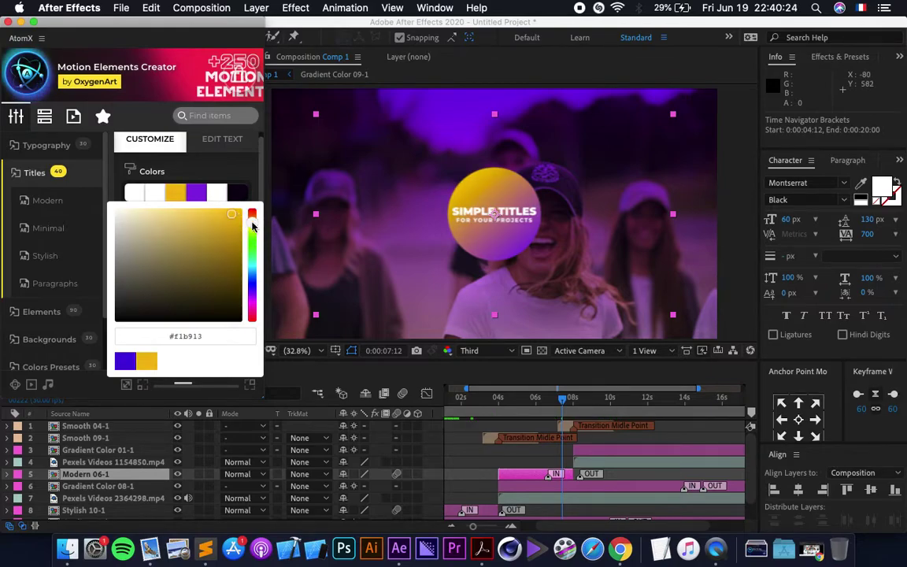
# Replace the circle's purple gradient color with a copy of #f1b913 and shift it to dark orange #b74c0c.
pyautogui.moveTo(212, 337); pyautogui.dragTo(127, 336)
pyautogui.rightClick(197, 337)
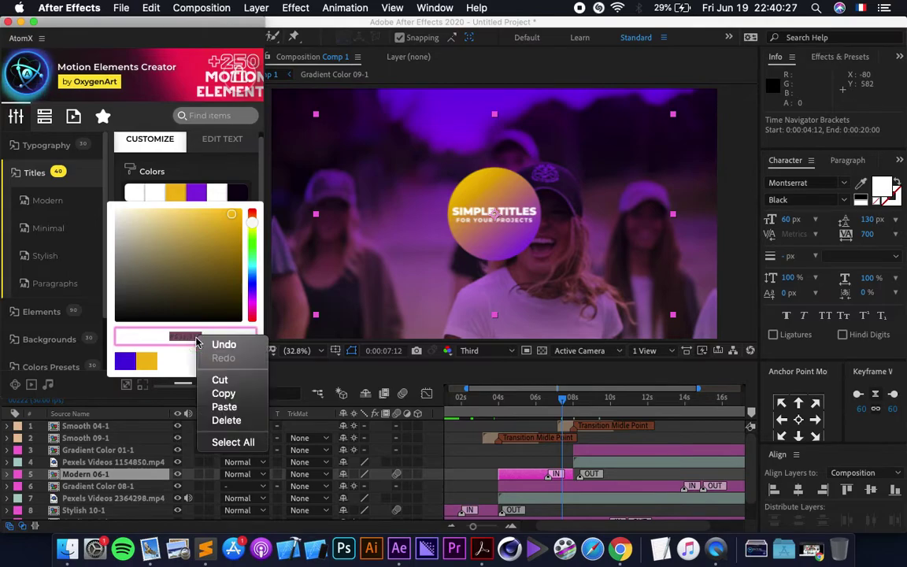
pyautogui.click(226, 391)
pyautogui.click(202, 200)
pyautogui.moveTo(208, 336); pyautogui.dragTo(126, 336)
pyautogui.press('super+v')
pyautogui.press('super+v')
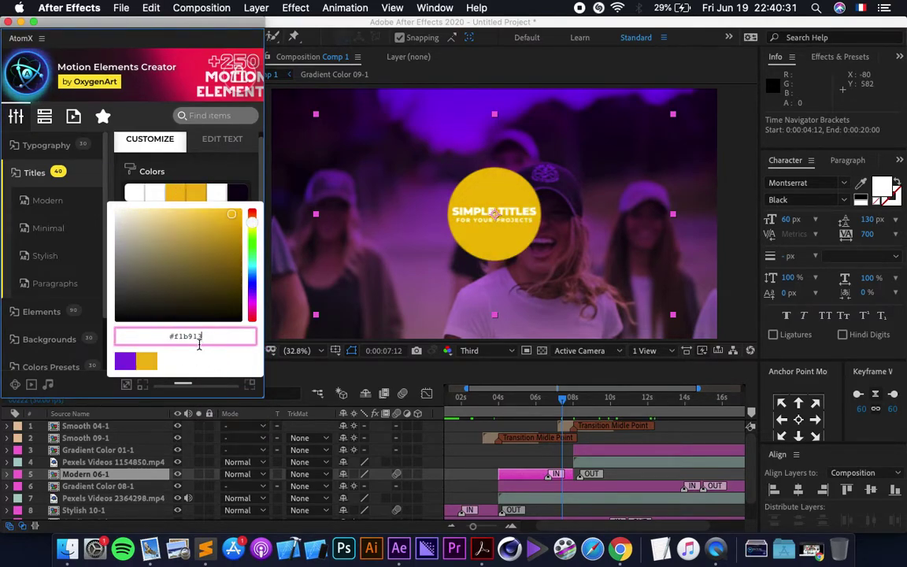
pyautogui.moveTo(233, 219); pyautogui.dragTo(252, 219)
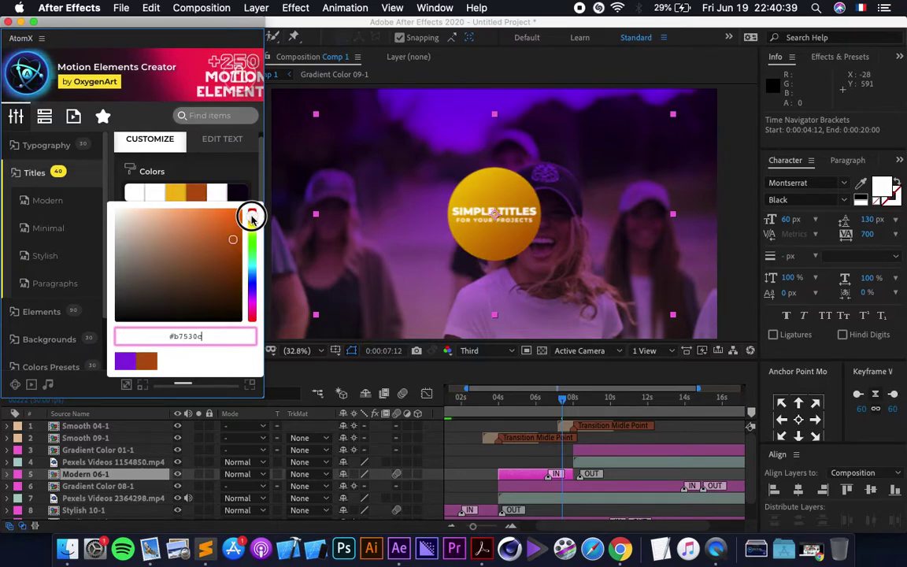
pyautogui.click(533, 459)
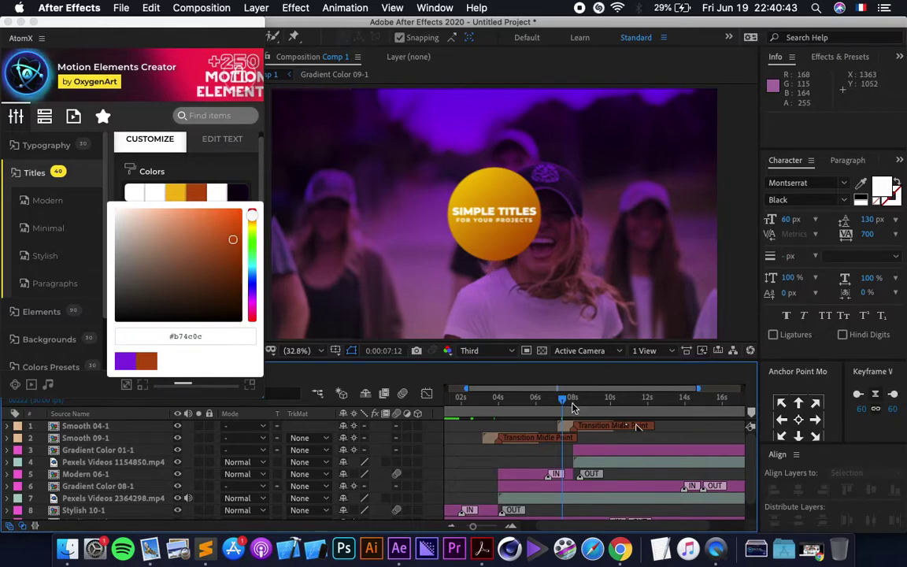
# Go to the start of the Gradient Color 01-1 layer at 0:00:08:01 and apply the Minimal 05 title preset.
pyautogui.moveTo(565, 402); pyautogui.dragTo(577, 399)
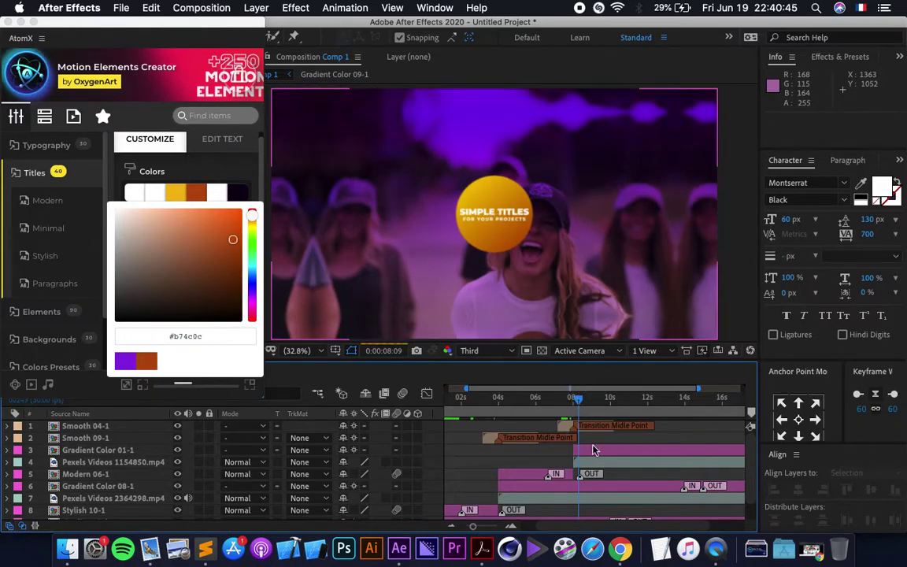
pyautogui.click(596, 455)
pyautogui.press('i')
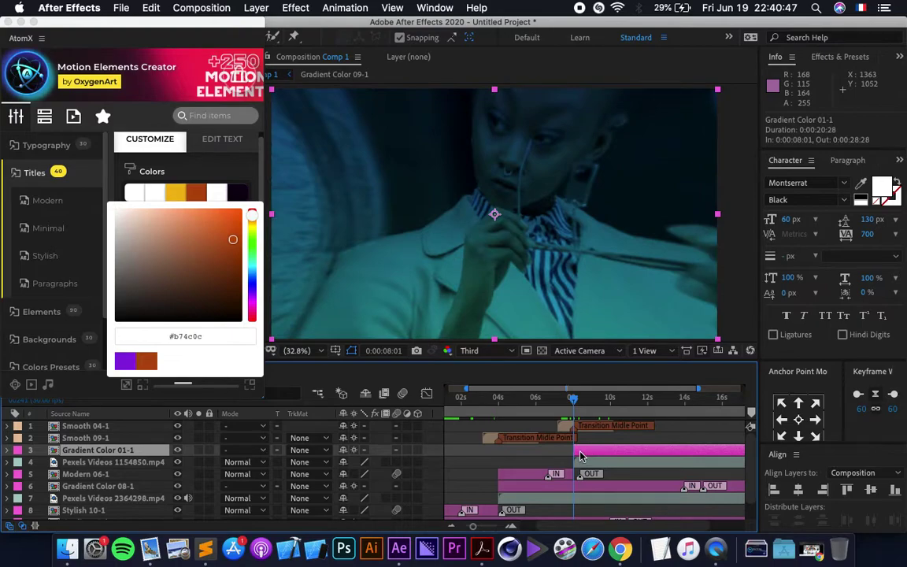
pyautogui.click(202, 163)
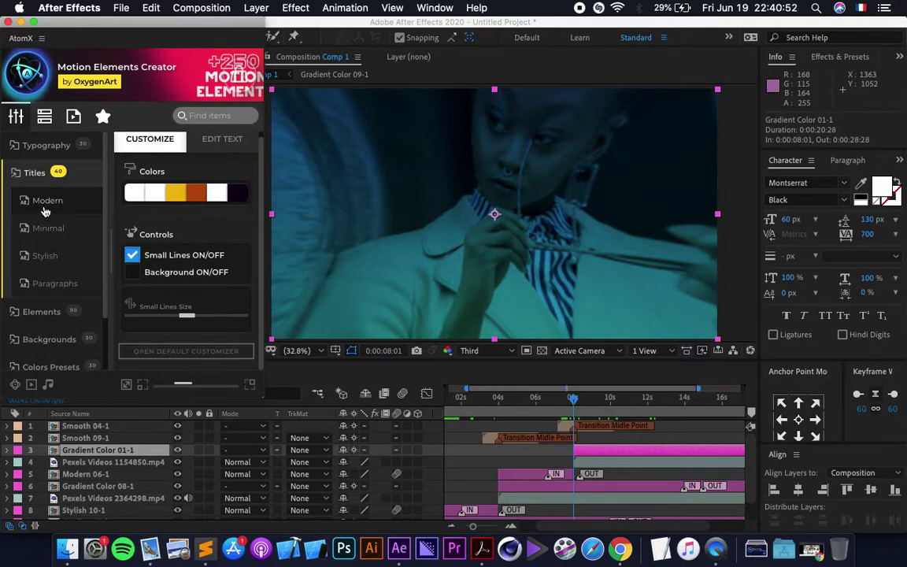
pyautogui.click(45, 205)
pyautogui.scroll(-5, 238, 258)
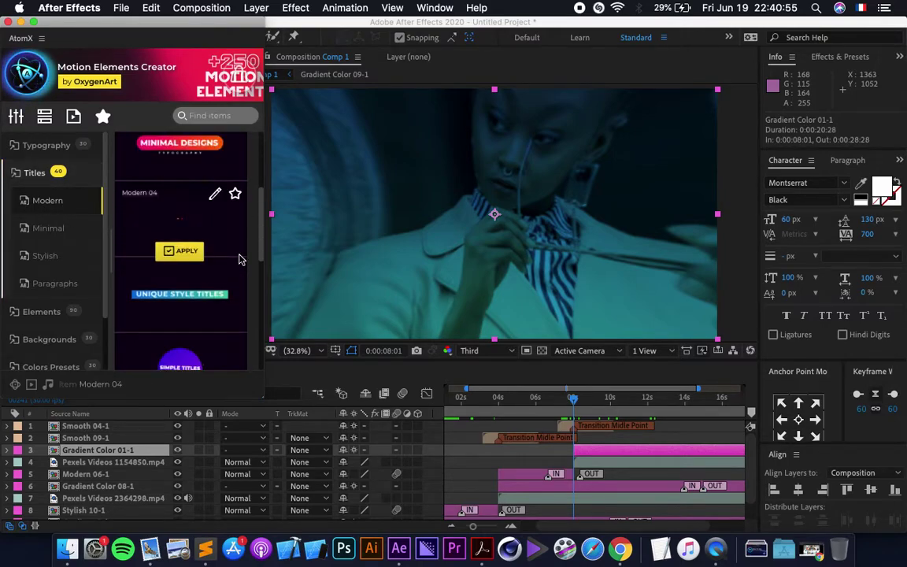
pyautogui.scroll(-8, 240, 259)
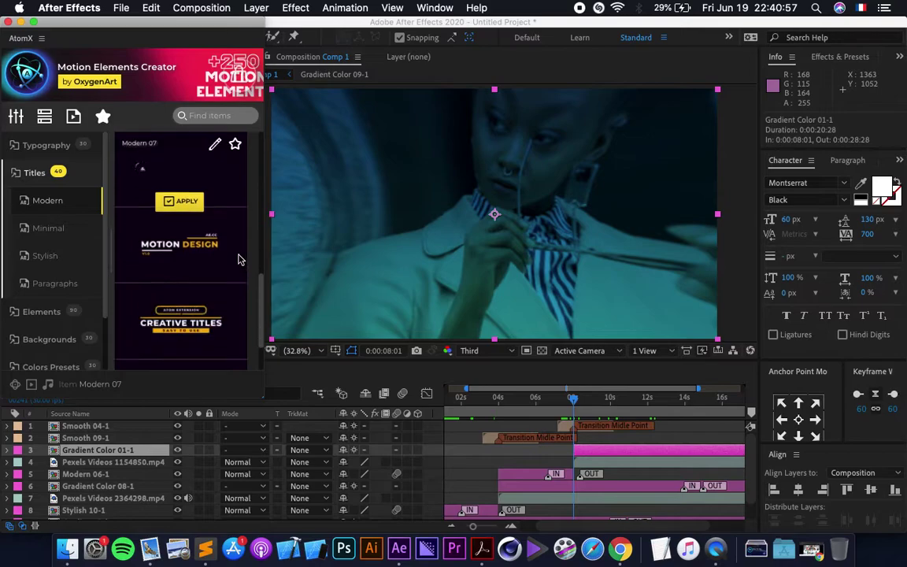
pyautogui.click(64, 230)
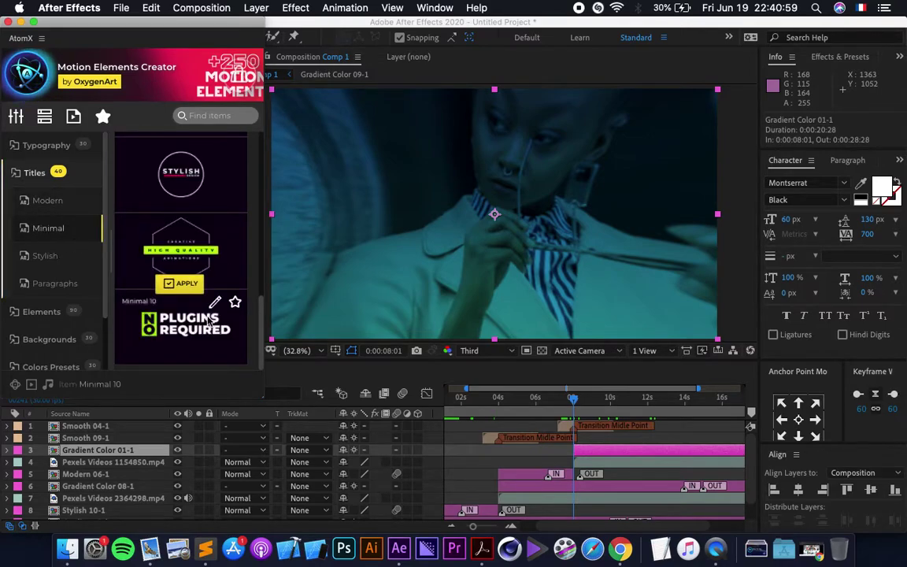
pyautogui.scroll(6, 202, 293)
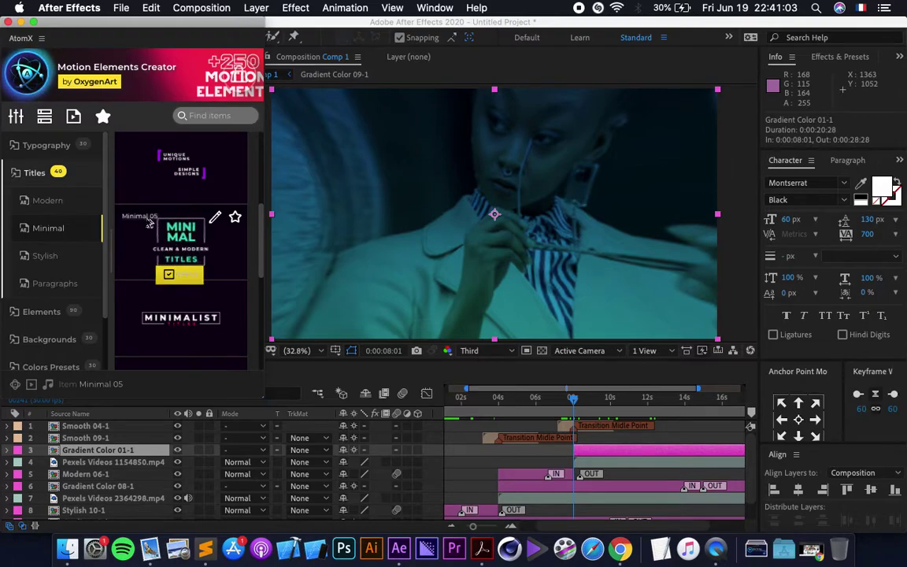
pyautogui.click(184, 276)
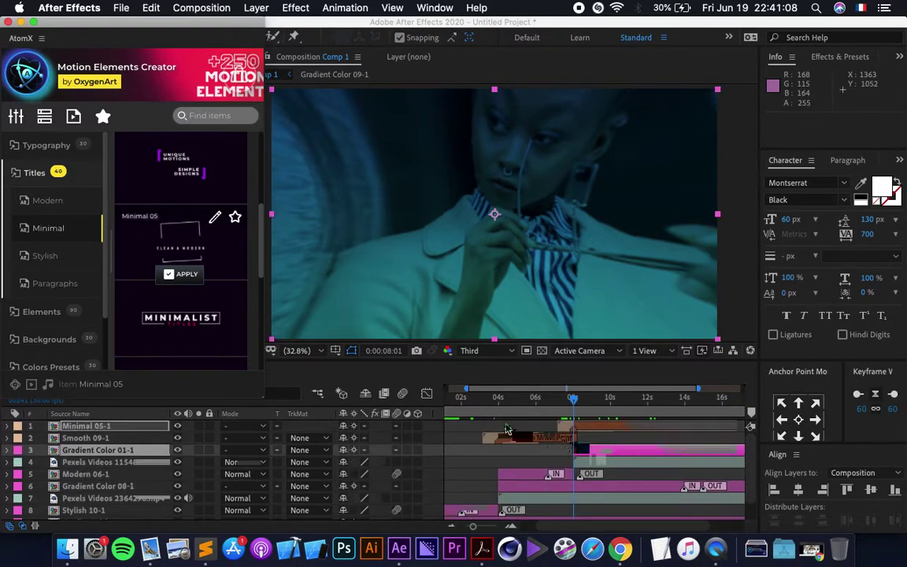
# Move the OUT marker of the Minimal 05-1 layer near 0:00:14:00 and end the work area at 0:00:14:00.
pyautogui.press('=')
pyautogui.press('=')
pyautogui.press('=')
pyautogui.press('=')
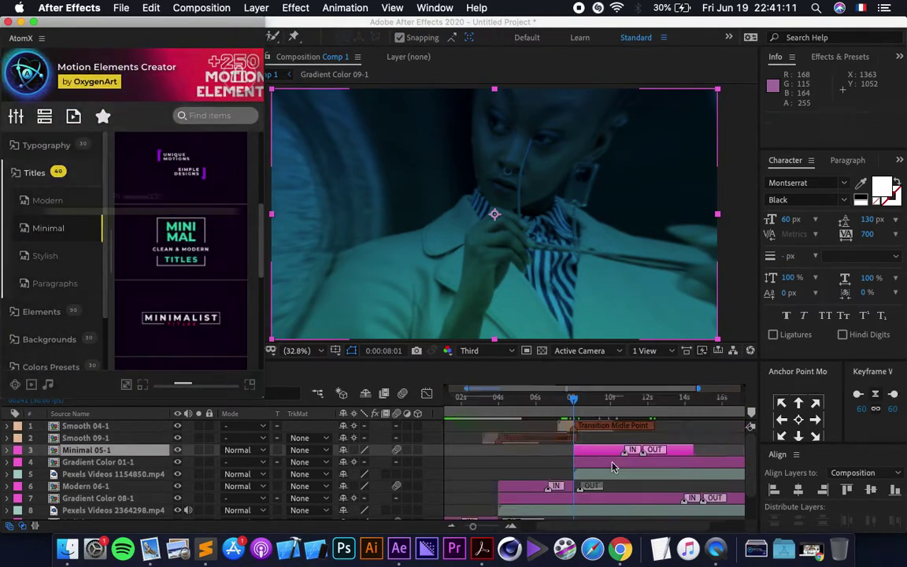
pyautogui.scroll(-6, 592, 460)
pyautogui.scroll(3, 592, 461)
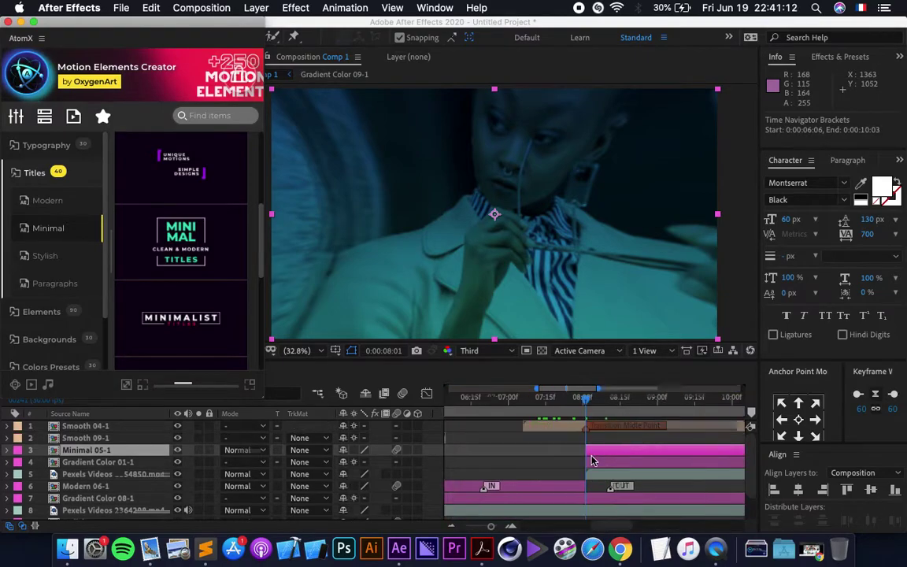
pyautogui.scroll(-5, 592, 460)
pyautogui.moveTo(628, 404)
pyautogui.mouseDown()
pyautogui.moveTo(652, 417)
pyautogui.moveTo(630, 441)
pyautogui.moveTo(657, 439)
pyautogui.moveTo(653, 409)
pyautogui.mouseUp()
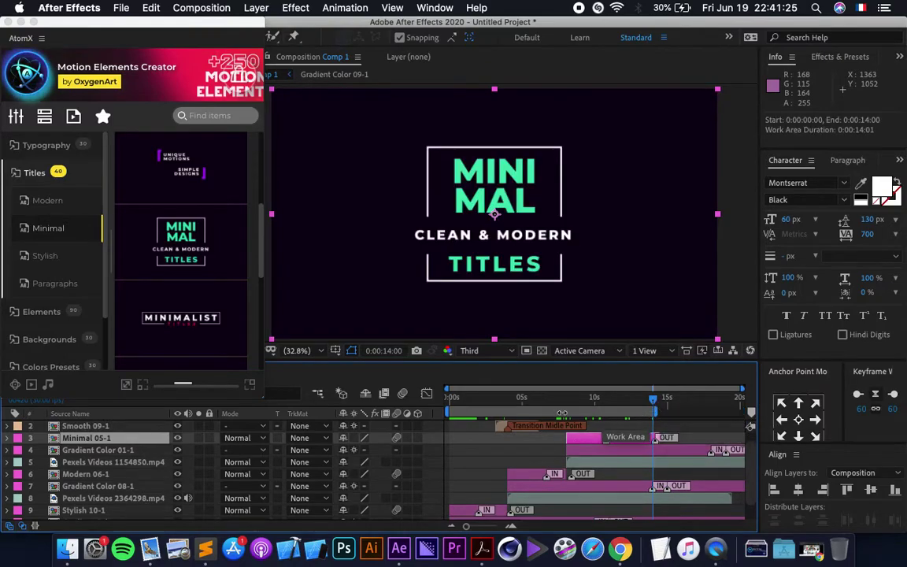
# Turn off the background of the Minimal 05-1 title.
pyautogui.click(15, 116)
pyautogui.click(134, 261)
pyautogui.click(134, 261)
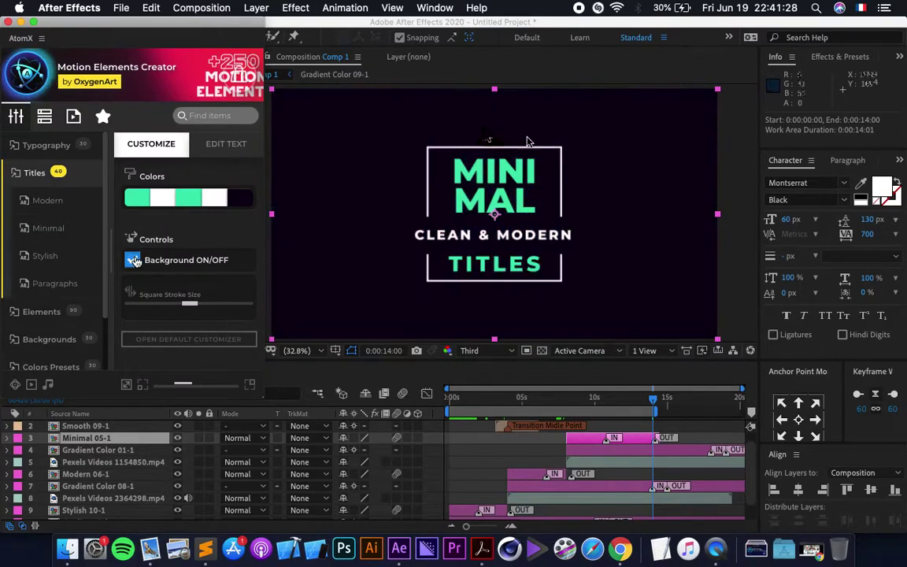
pyautogui.click(134, 261)
# Set the scale of the Minimal 05-1 layer to 70%.
pyautogui.click(147, 438)
pyautogui.press('s')
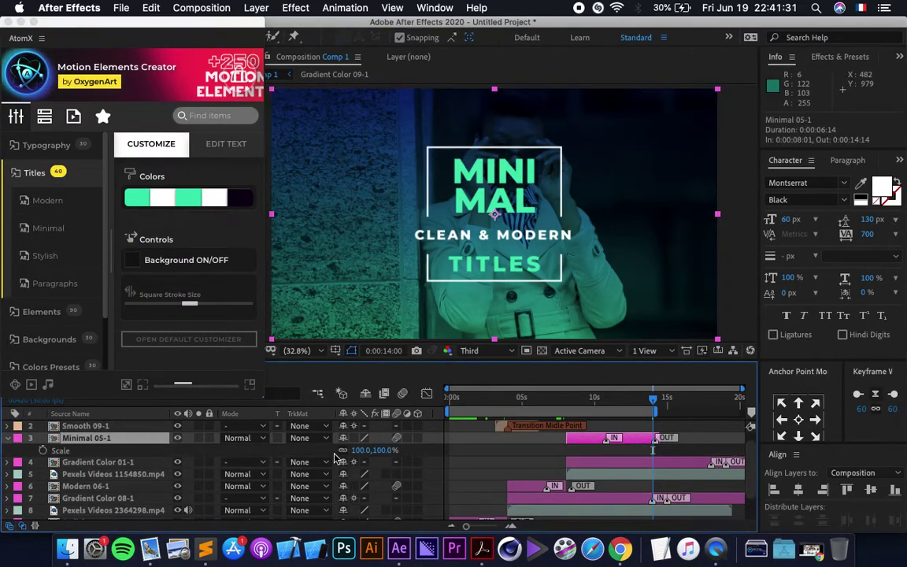
pyautogui.click(363, 451)
pyautogui.write('80')
pyautogui.press('Return')
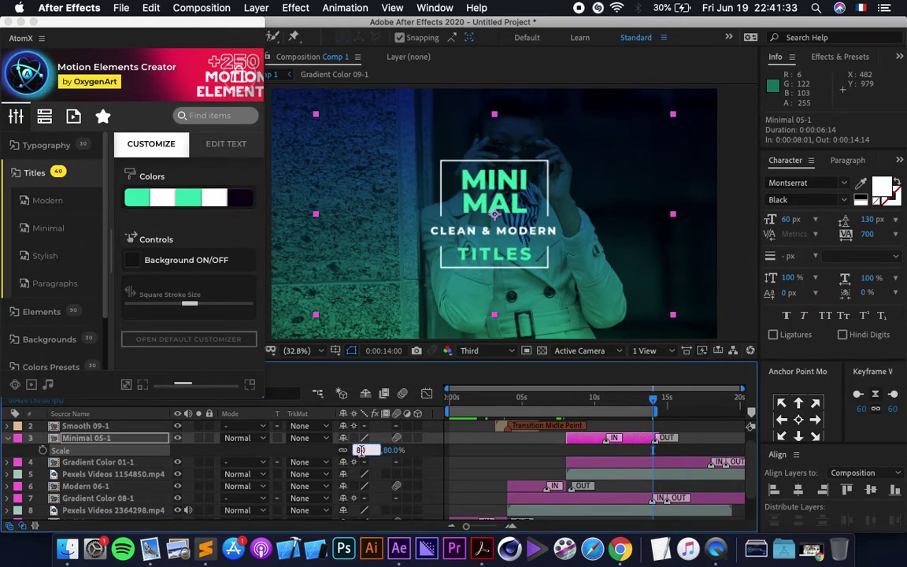
pyautogui.press('Up')
pyautogui.press('Up')
pyautogui.press('Up')
pyautogui.press('Up')
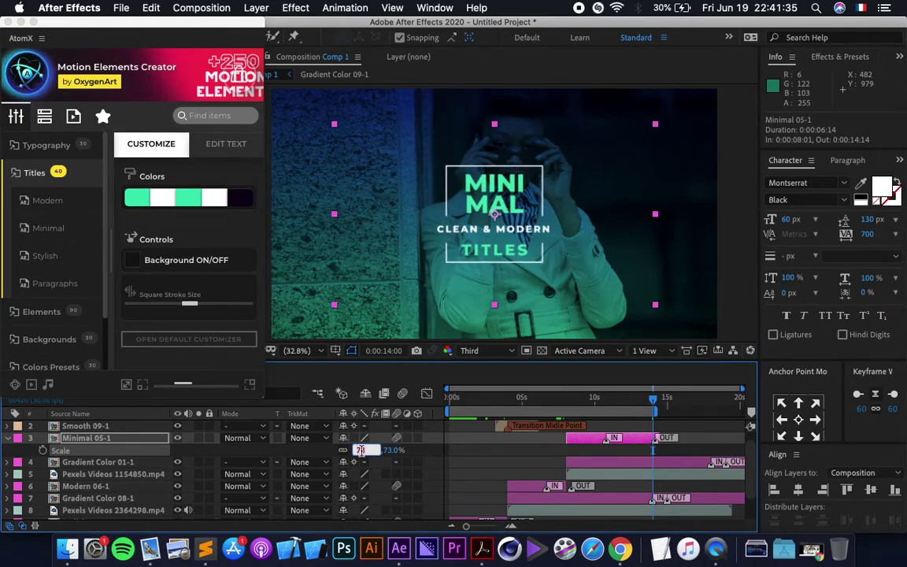
pyautogui.press('Down')
pyautogui.press('Down')
pyautogui.press('Down')
pyautogui.moveTo(361, 449); pyautogui.dragTo(359, 450)
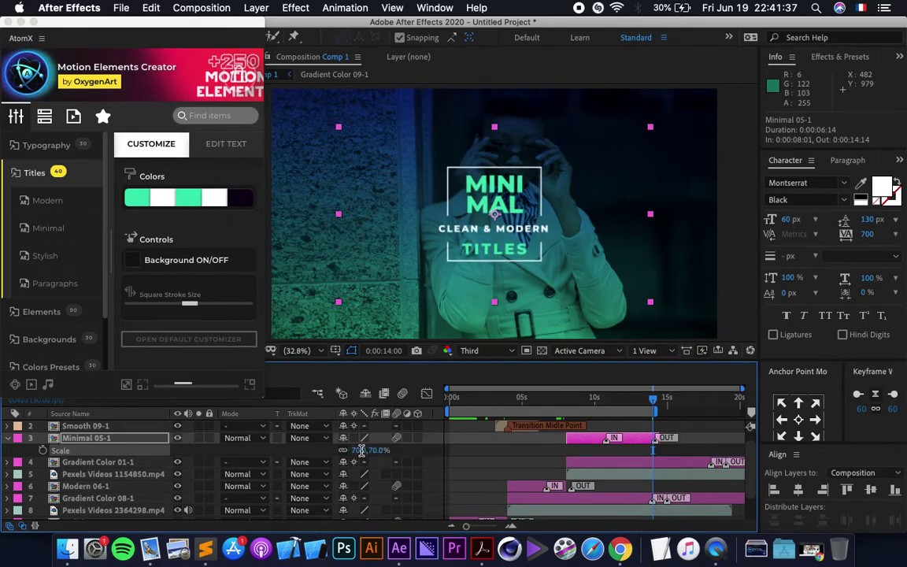
pyautogui.press('u')
pyautogui.press('u')
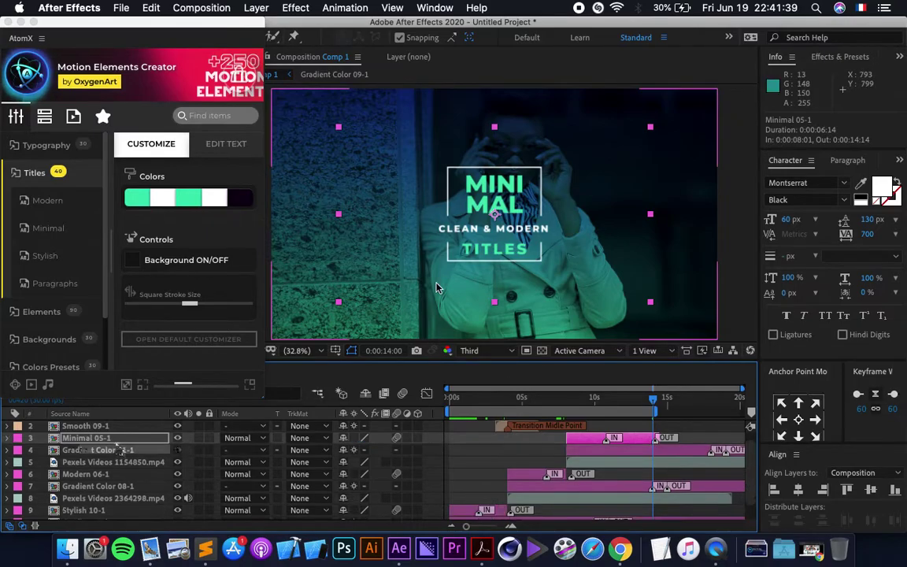
# Go to 0:00:13:05 and change the green color of the Minimal 05-1 title's MINIMAL text to orange #e49916.
pyautogui.click(140, 438)
pyautogui.moveTo(647, 409); pyautogui.dragTo(636, 444)
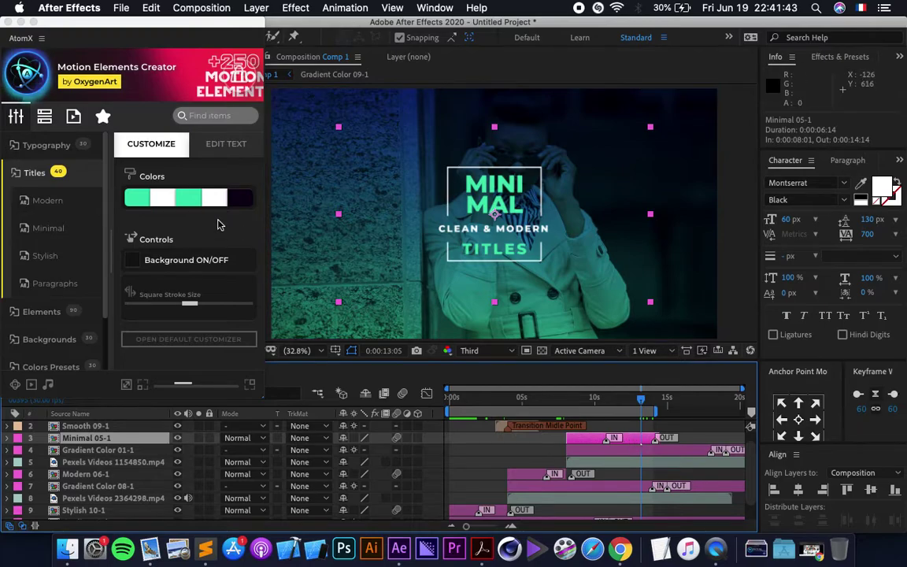
pyautogui.click(187, 198)
pyautogui.click(251, 228)
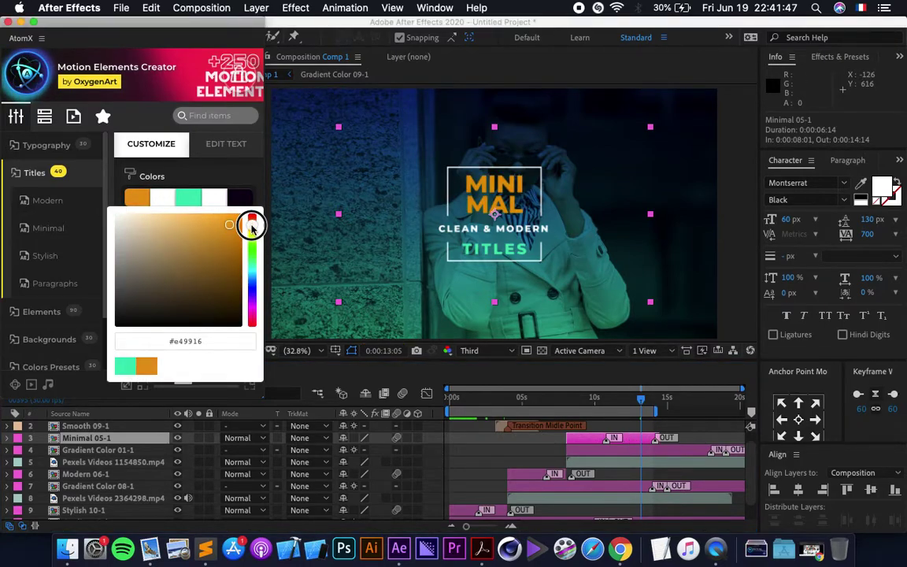
# Copy orange #e49916 to the green TITLES text of the Minimal 05-1 title and slightly increase its Square Stroke Size.
pyautogui.tripleClick(211, 343)
pyautogui.rightClick(174, 344)
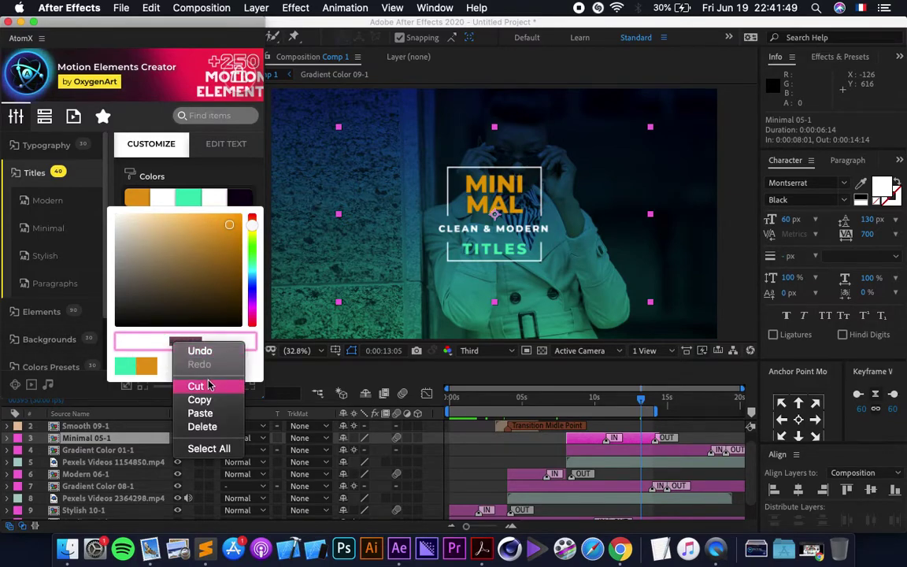
pyautogui.click(199, 398)
pyautogui.click(191, 207)
pyautogui.click(65, 336)
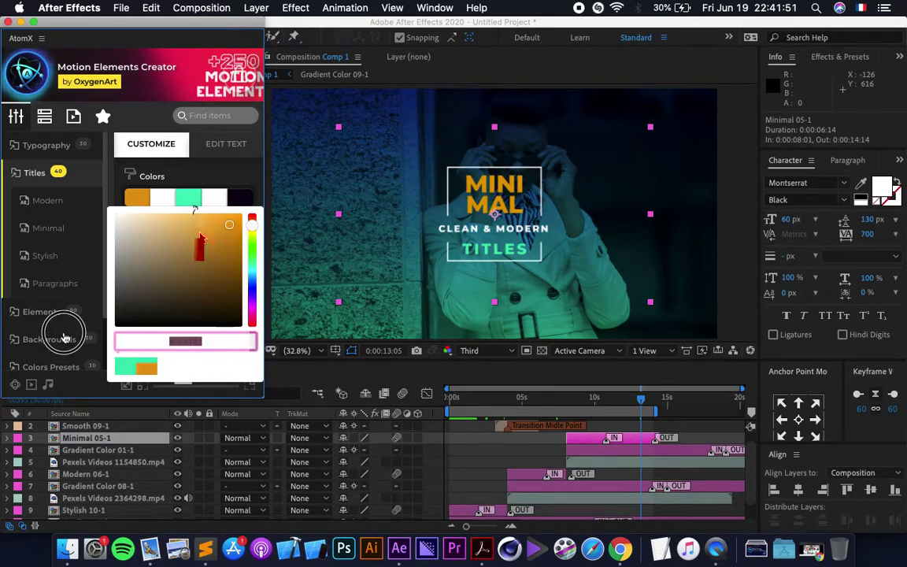
pyautogui.press('super+v')
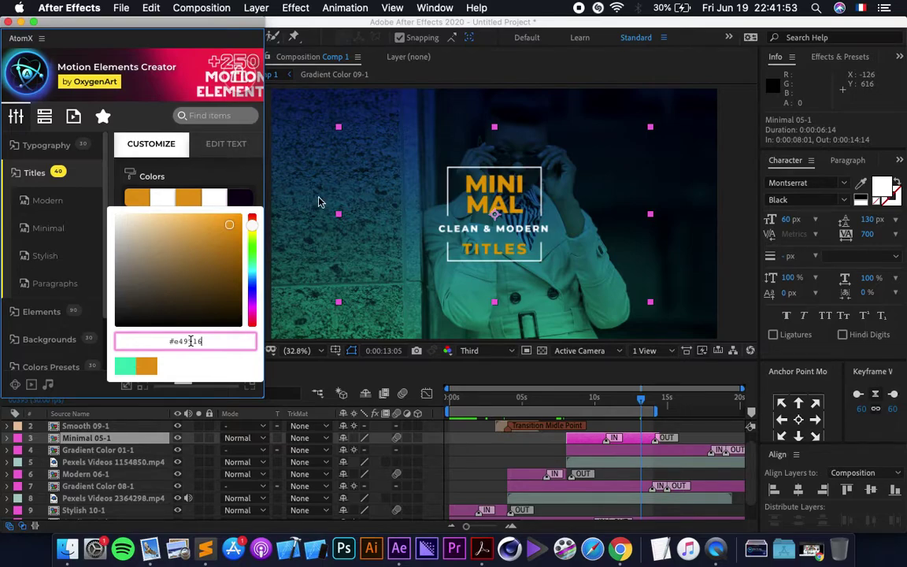
pyautogui.press('Return')
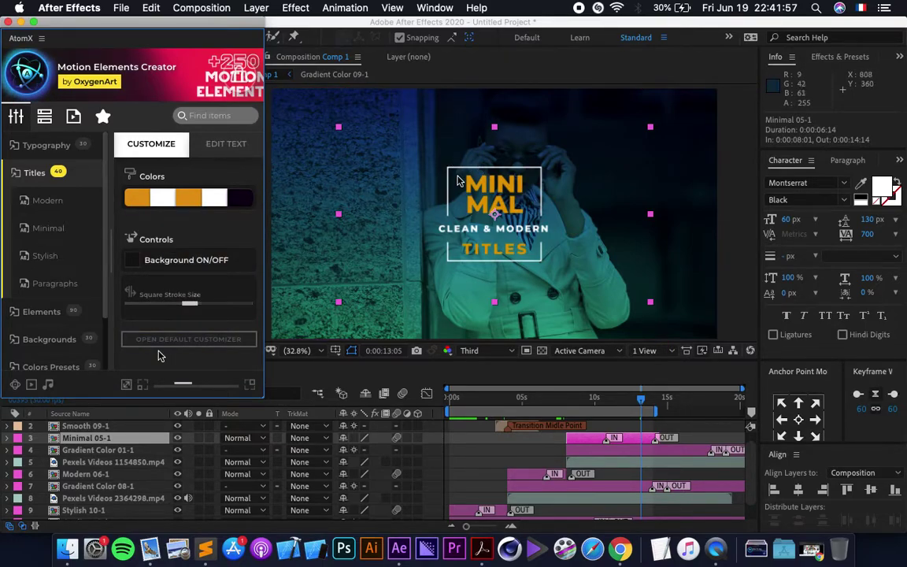
pyautogui.moveTo(198, 309); pyautogui.dragTo(192, 307)
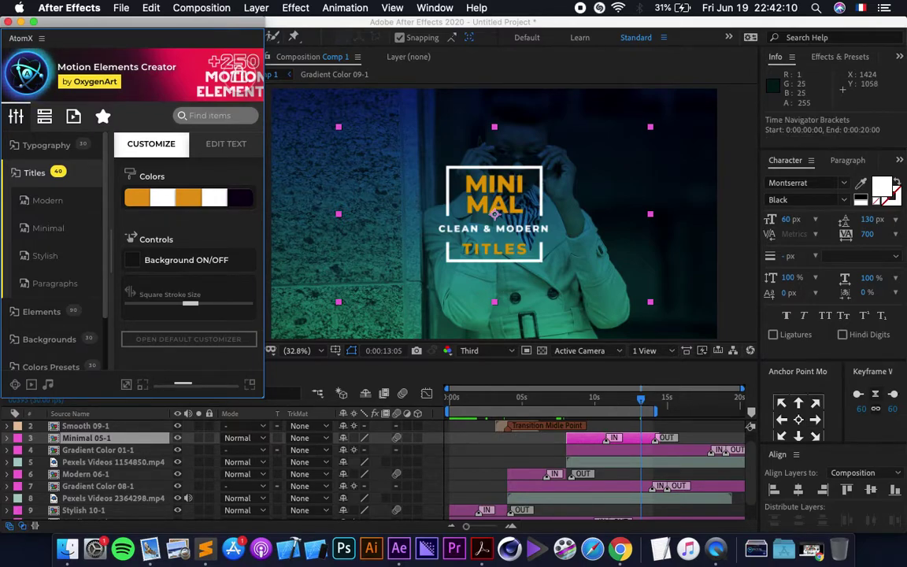
# Preview the composition from 0:00:00:00.
pyautogui.moveTo(629, 406); pyautogui.dragTo(427, 406)
pyautogui.press('space')
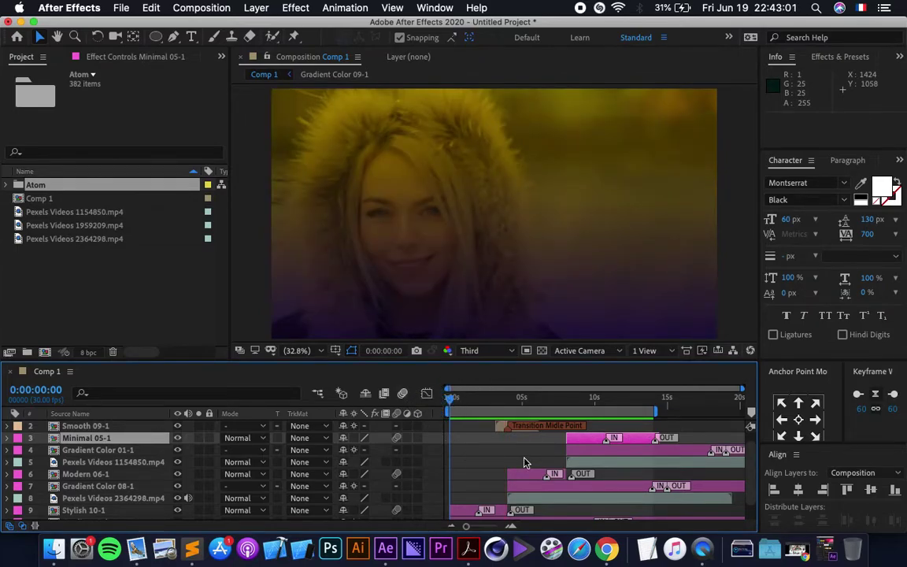
pyautogui.press('space')
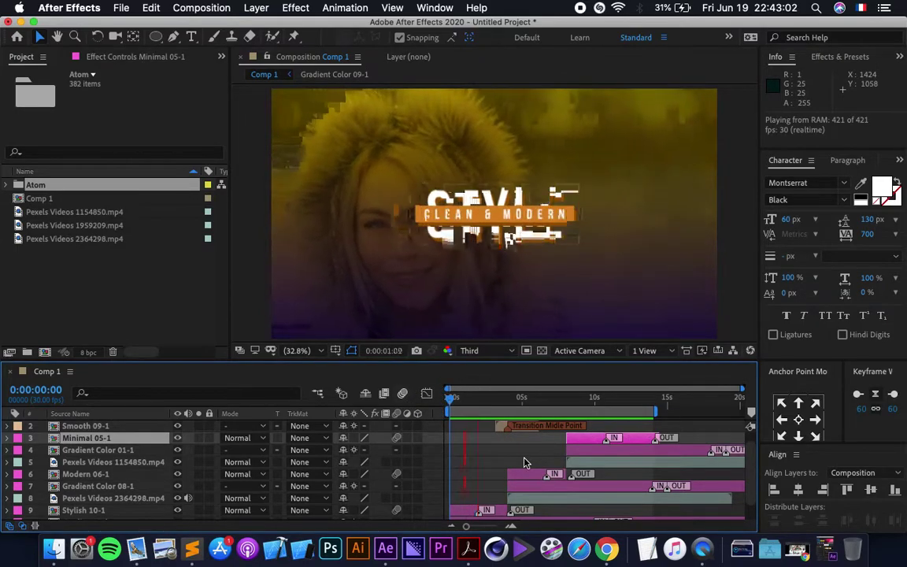